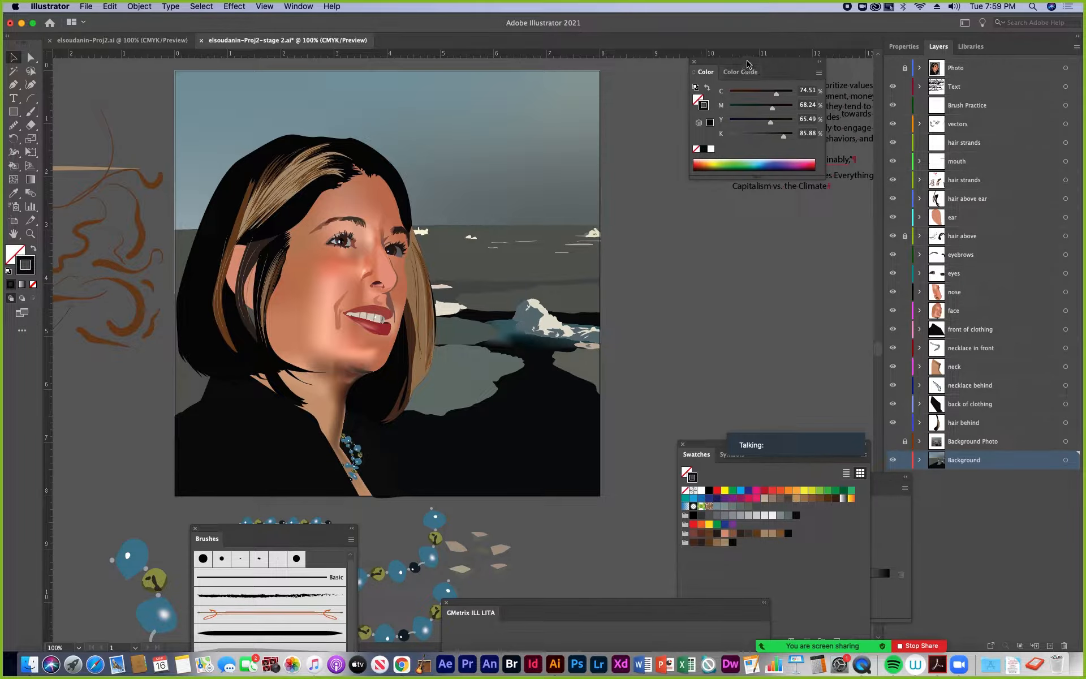
# Make the Text layer active, select the quote text block beside the artboard, and move the Color panel clear of it
pyautogui.moveTo(739, 62); pyautogui.dragTo(788, 277)
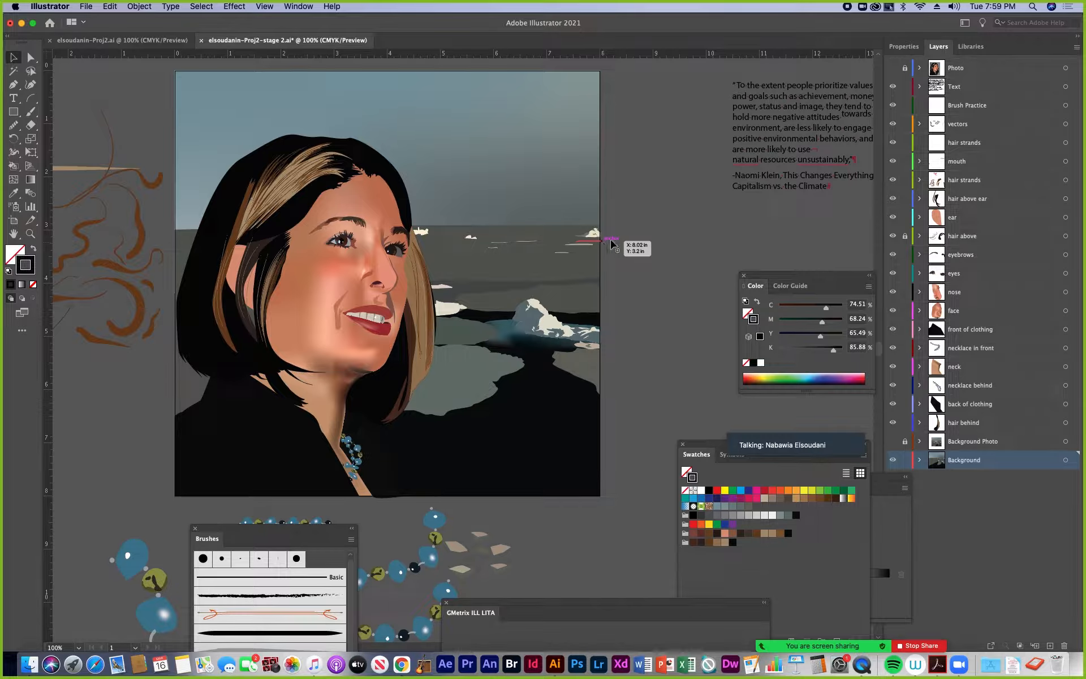
pyautogui.click(985, 88)
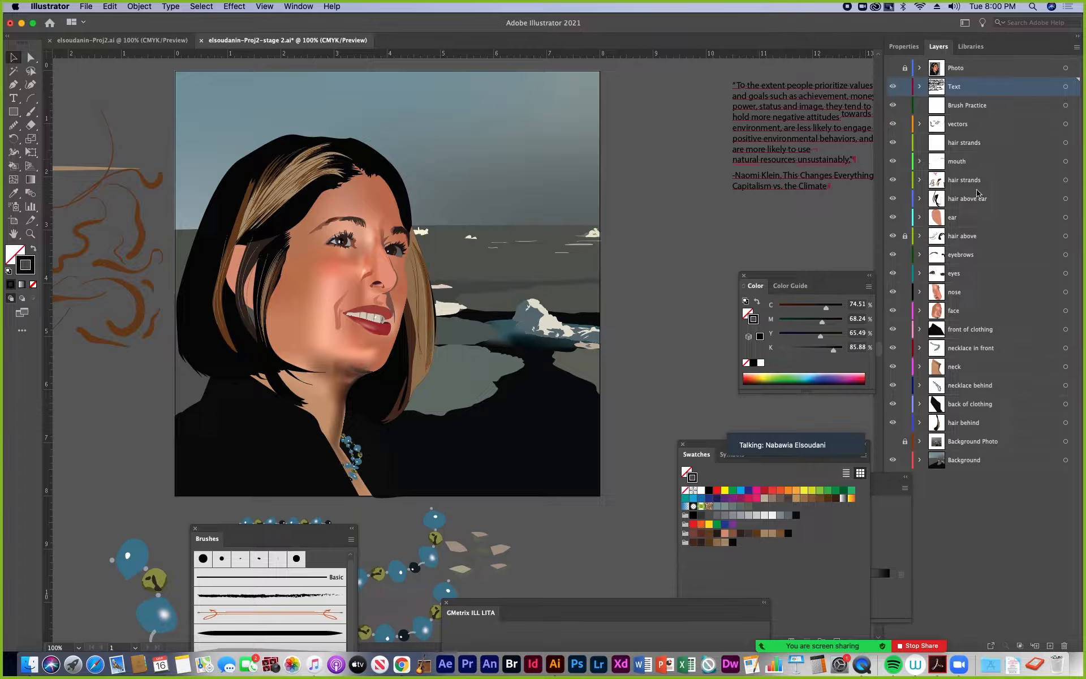
pyautogui.click(775, 207)
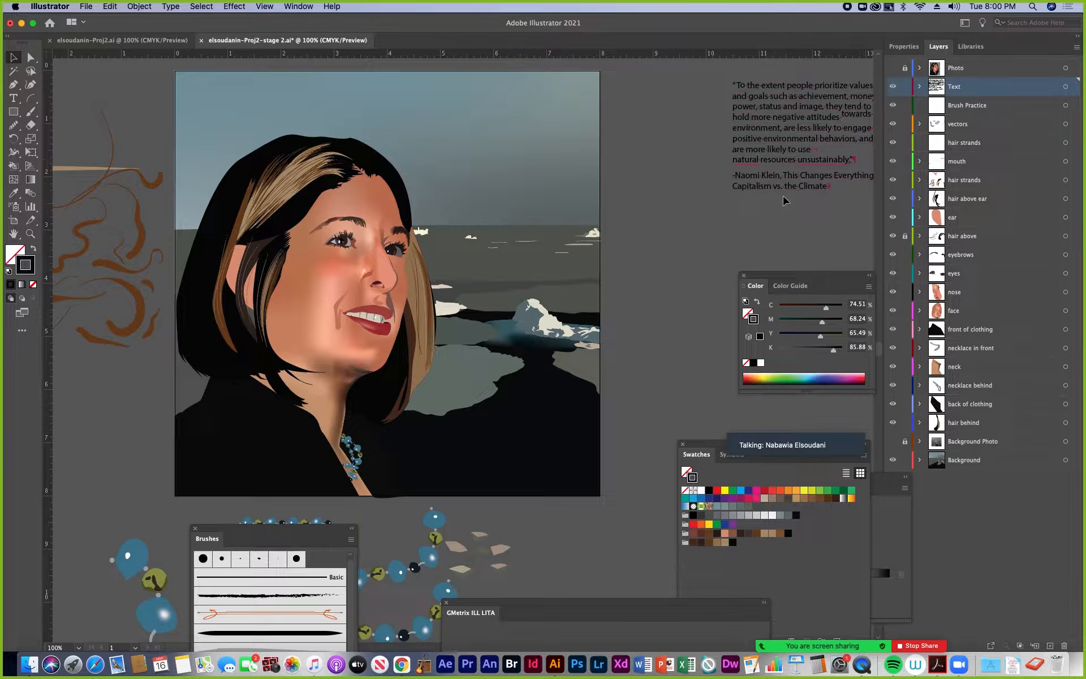
pyautogui.click(780, 128)
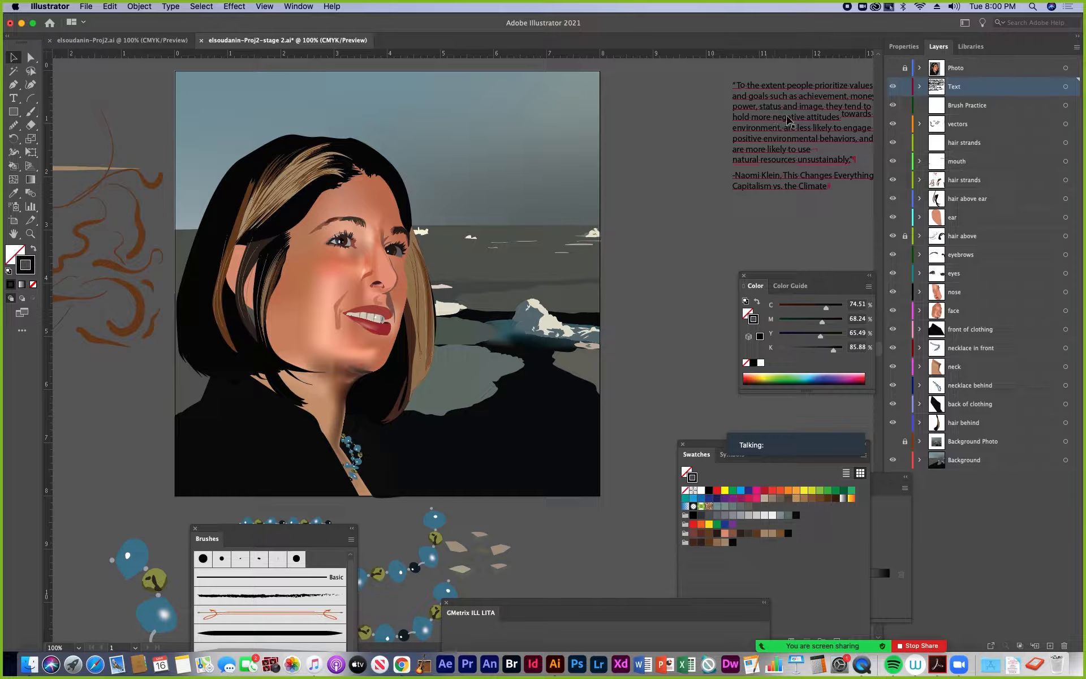
pyautogui.click(789, 118)
pyautogui.press('space')
pyautogui.moveTo(824, 128); pyautogui.dragTo(632, 183)
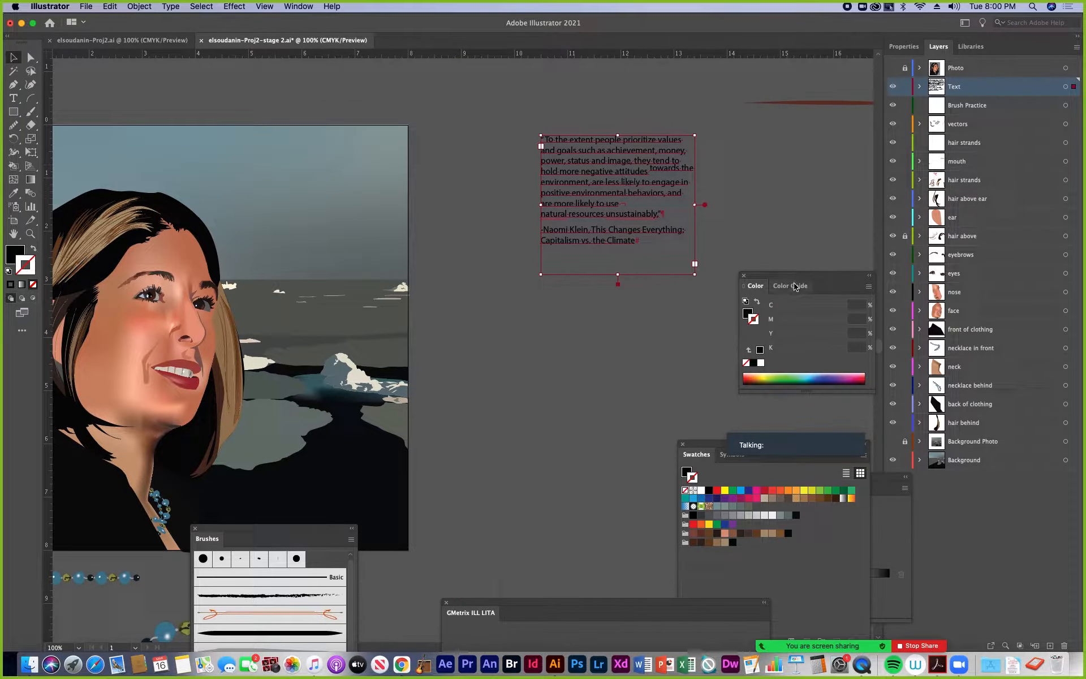
pyautogui.moveTo(794, 277); pyautogui.dragTo(748, 331)
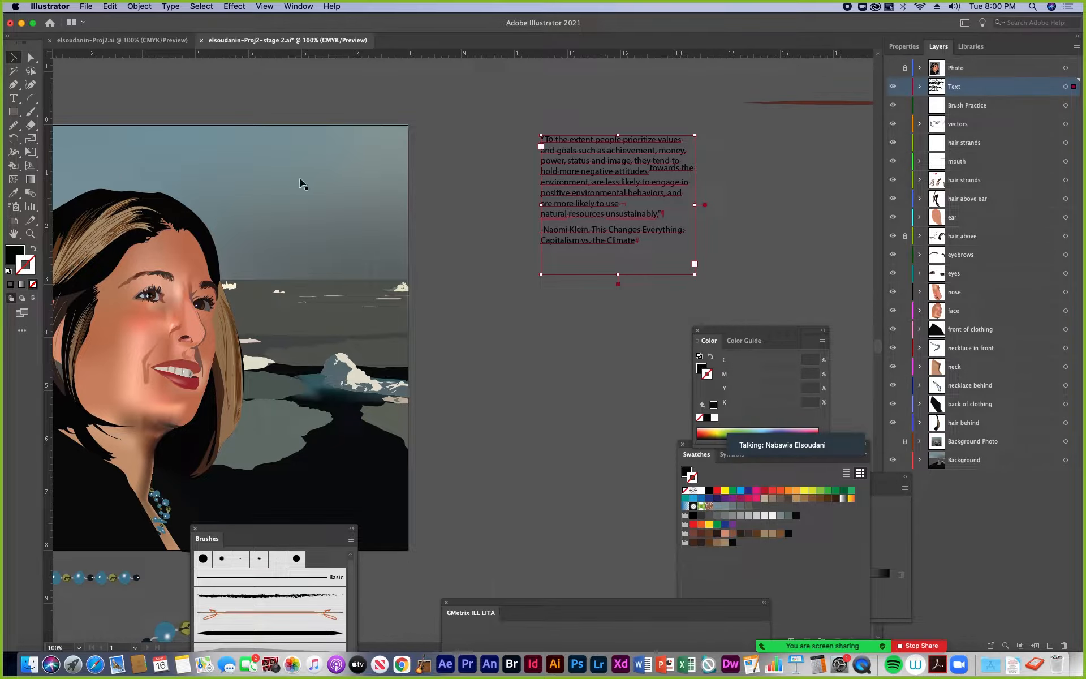
pyautogui.moveTo(301, 179); pyautogui.dragTo(474, 183)
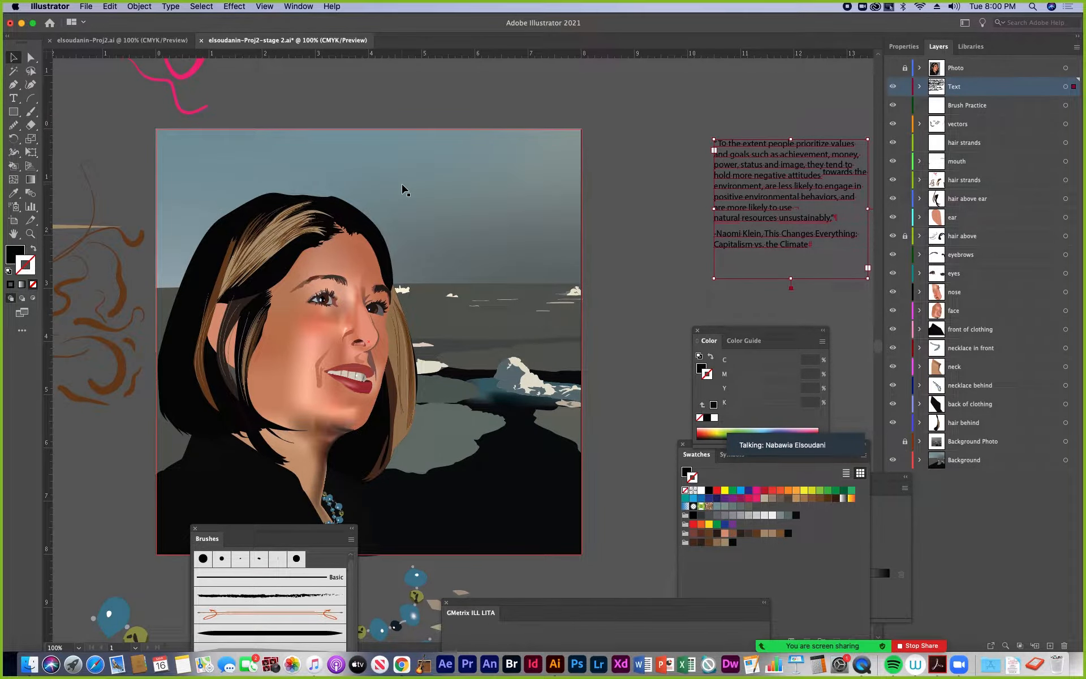
pyautogui.hscroll(-3, 419, 233)
pyautogui.scroll(-3, 420, 232)
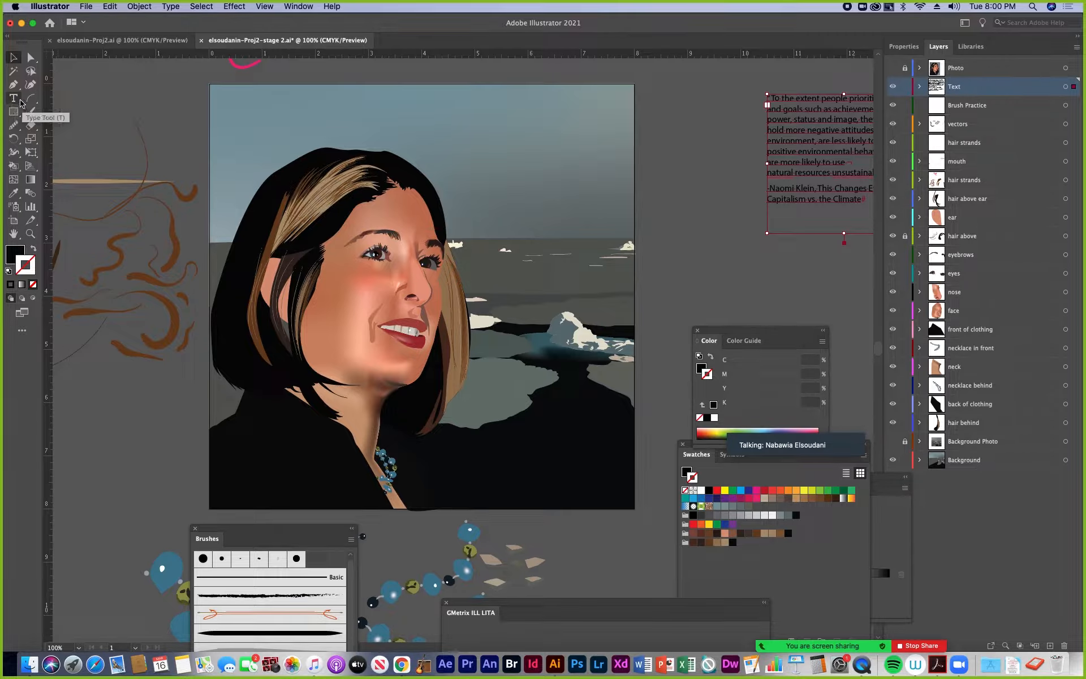
# Switch the toolbar to Basic and show which type tools it offers
pyautogui.click(296, 6)
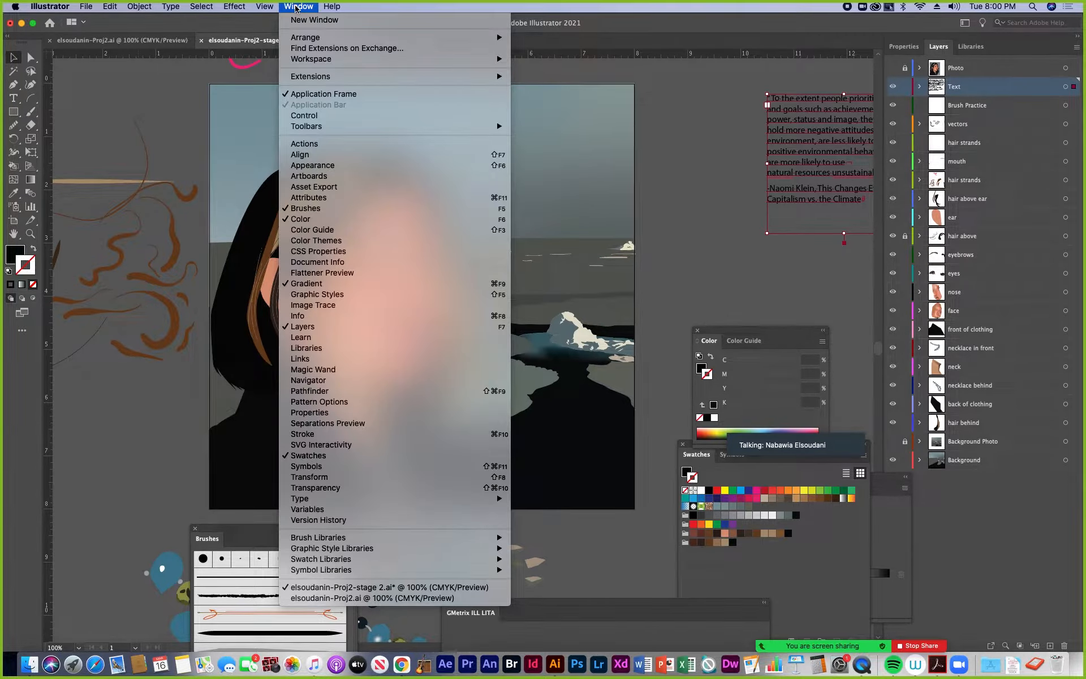
pyautogui.moveTo(493, 126)
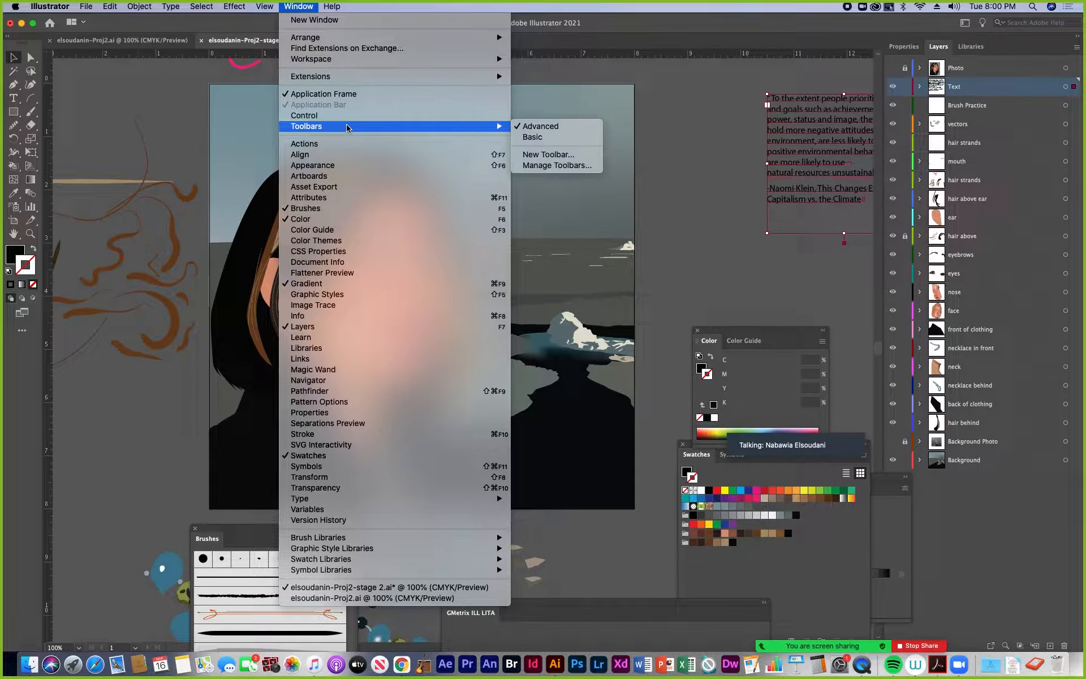
pyautogui.click(526, 137)
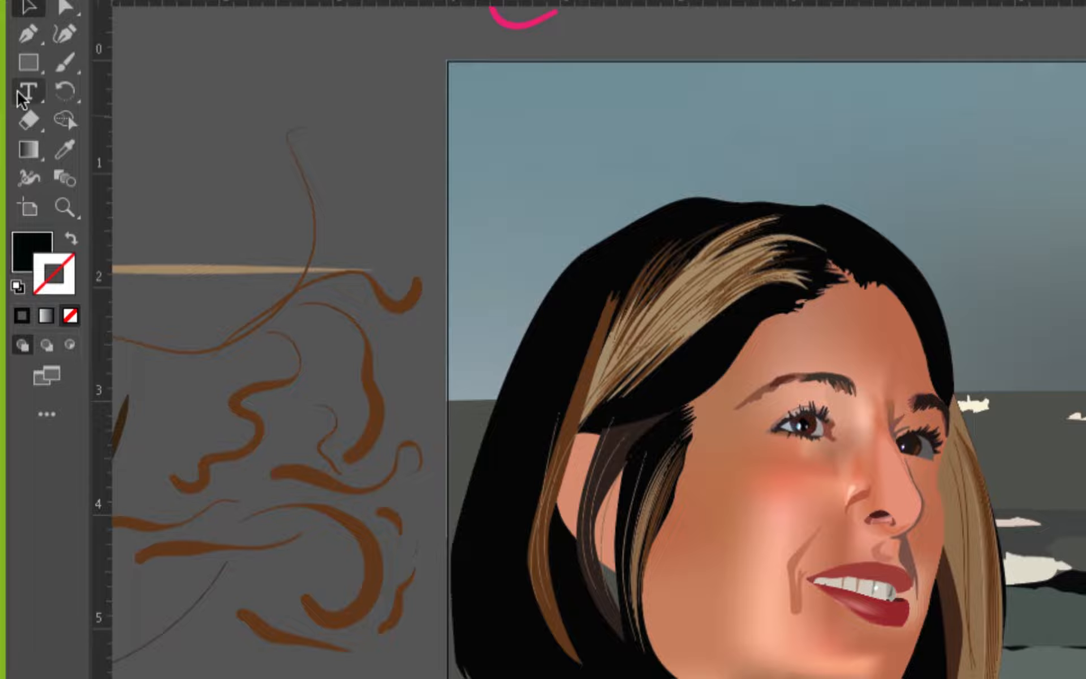
pyautogui.click(20, 95)
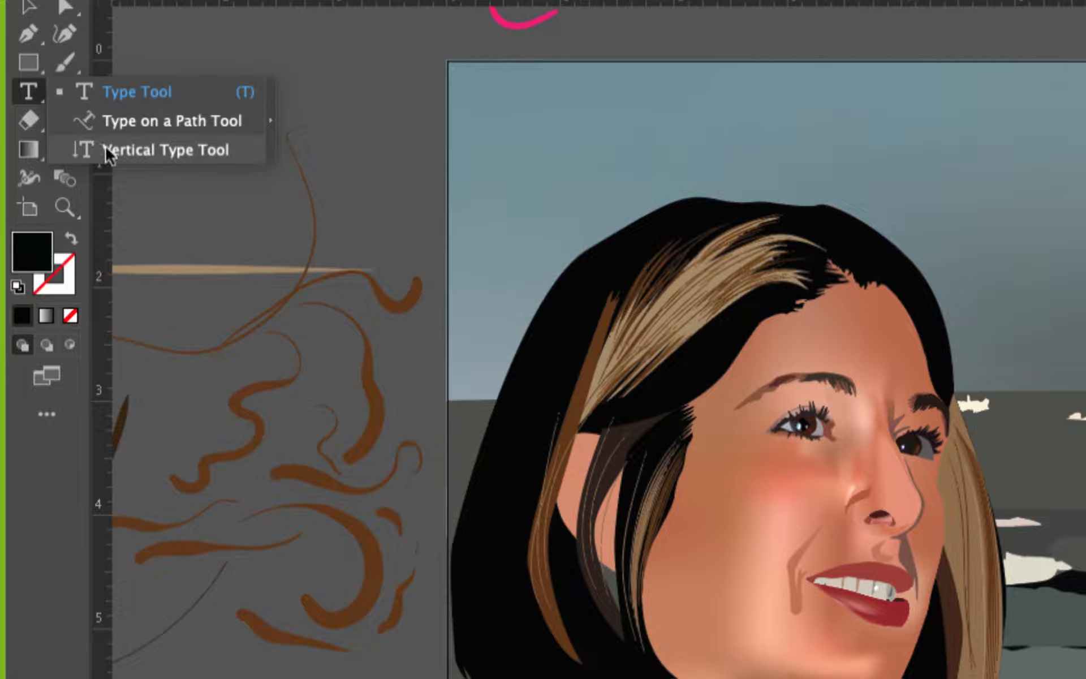
pyautogui.click(27, 94)
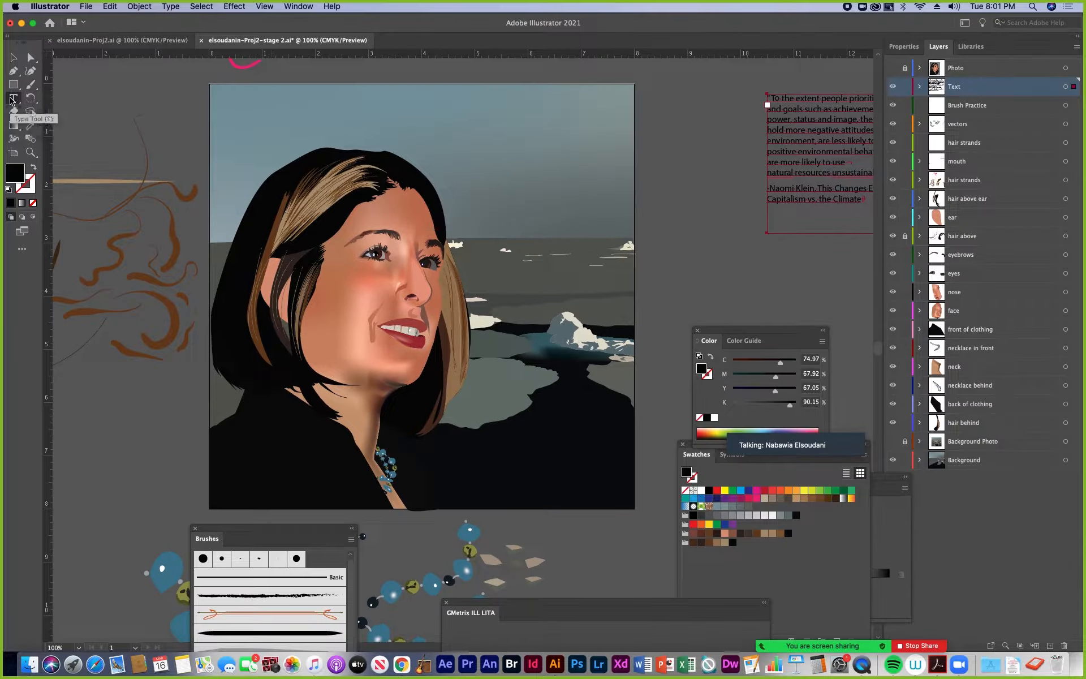
# Switch the toolbar back to Advanced and choose the Type Tool from its full set of type tools
pyautogui.click(299, 7)
pyautogui.moveTo(492, 126)
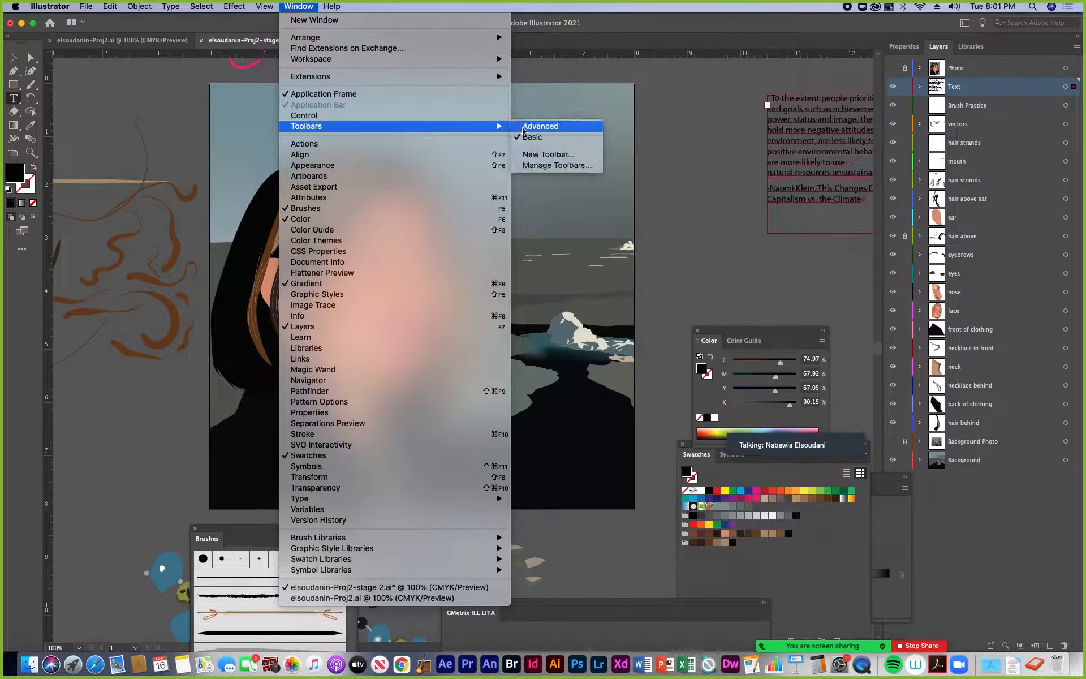
pyautogui.click(532, 126)
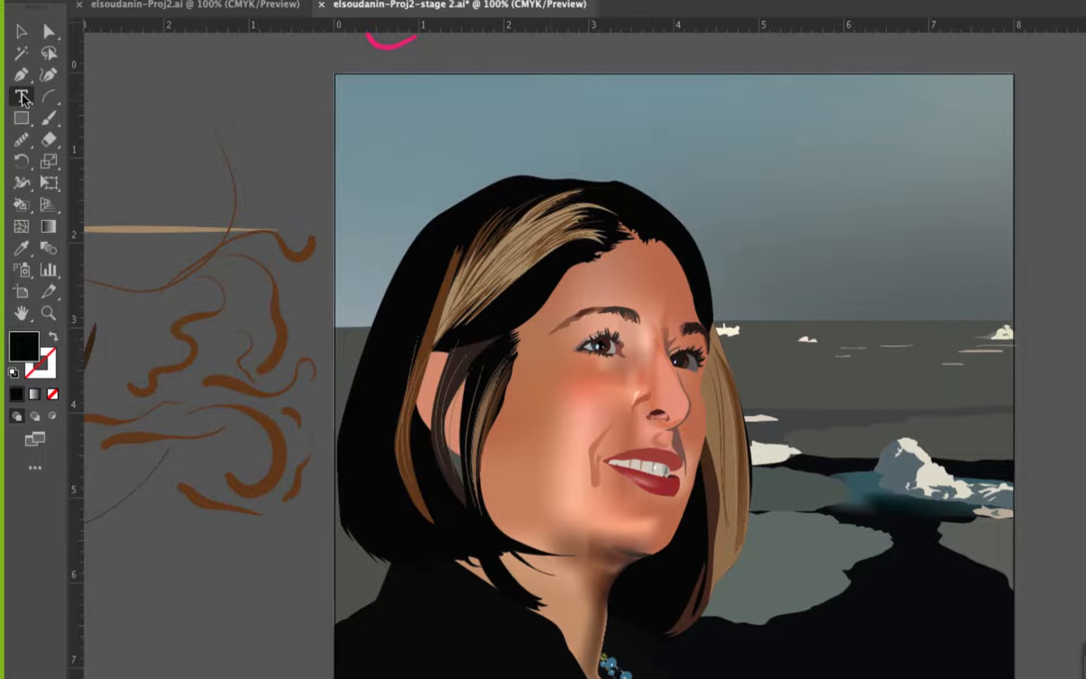
pyautogui.click(14, 98)
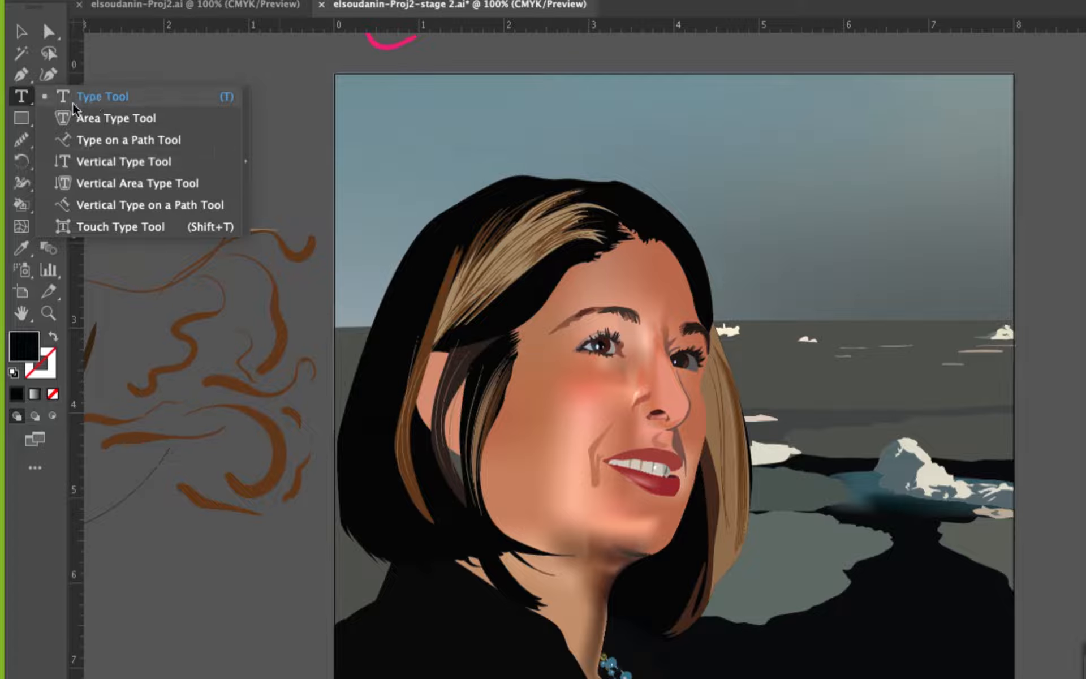
pyautogui.click(98, 99)
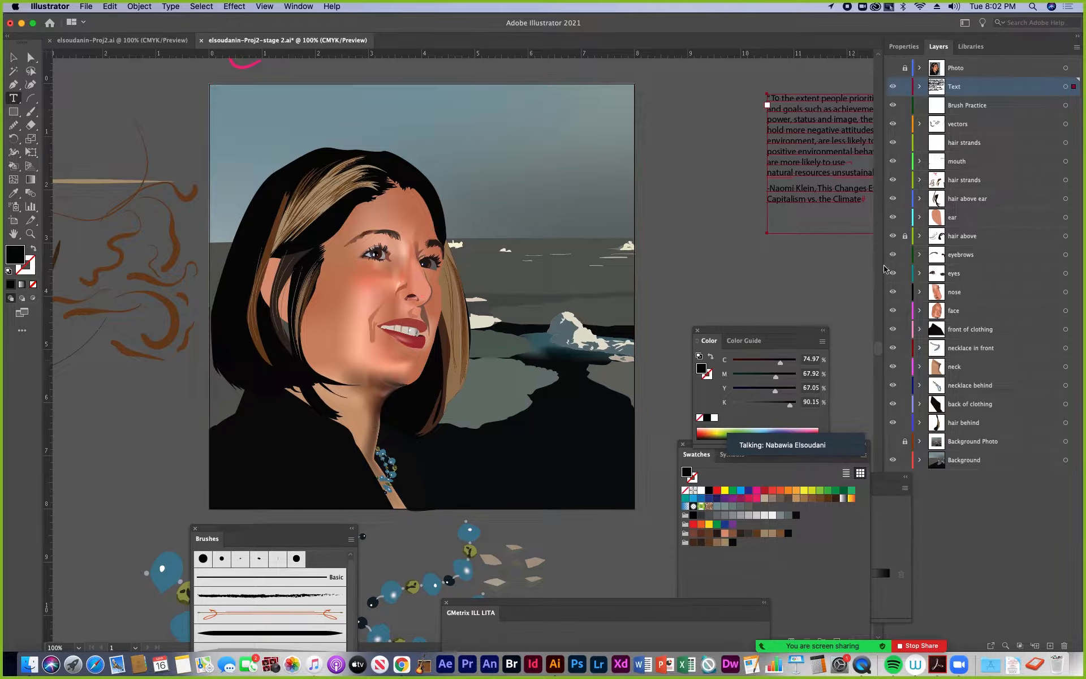
# Lock the artwork layers from vectors down to Background, and shift the Color panel farther from the artboard
pyautogui.moveTo(905, 130); pyautogui.dragTo(907, 218)
pyautogui.moveTo(906, 310); pyautogui.dragTo(906, 464)
pyautogui.moveTo(727, 333); pyautogui.dragTo(768, 324)
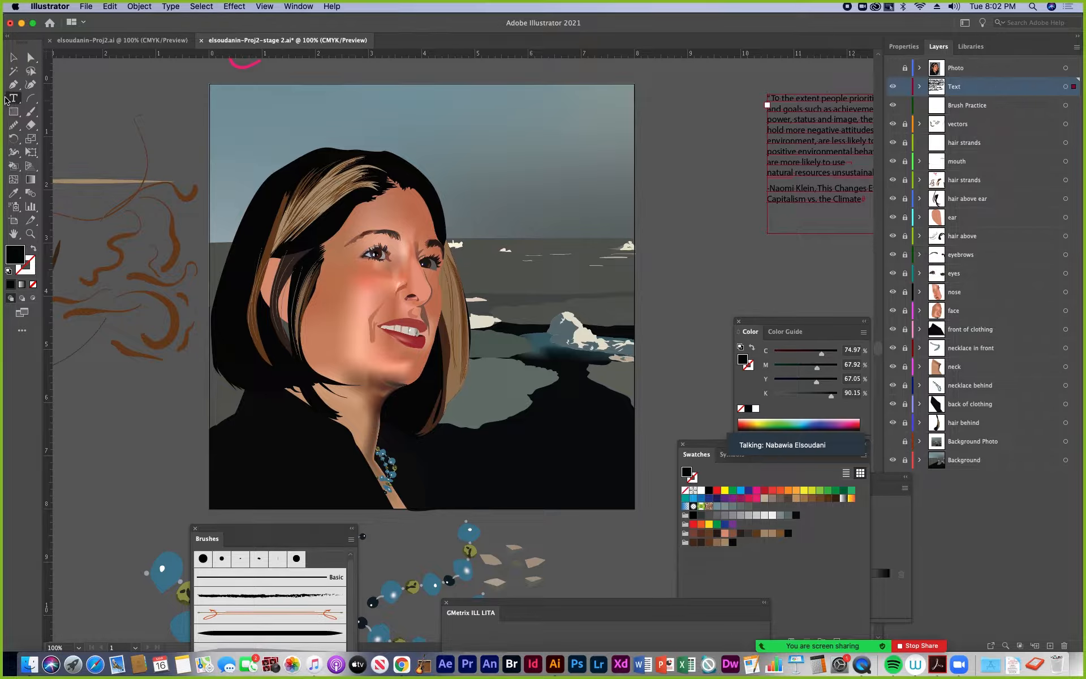
# Place a point-type line reading "kafjajfdkajfdk" in the sky area above the portrait
pyautogui.click(451, 125)
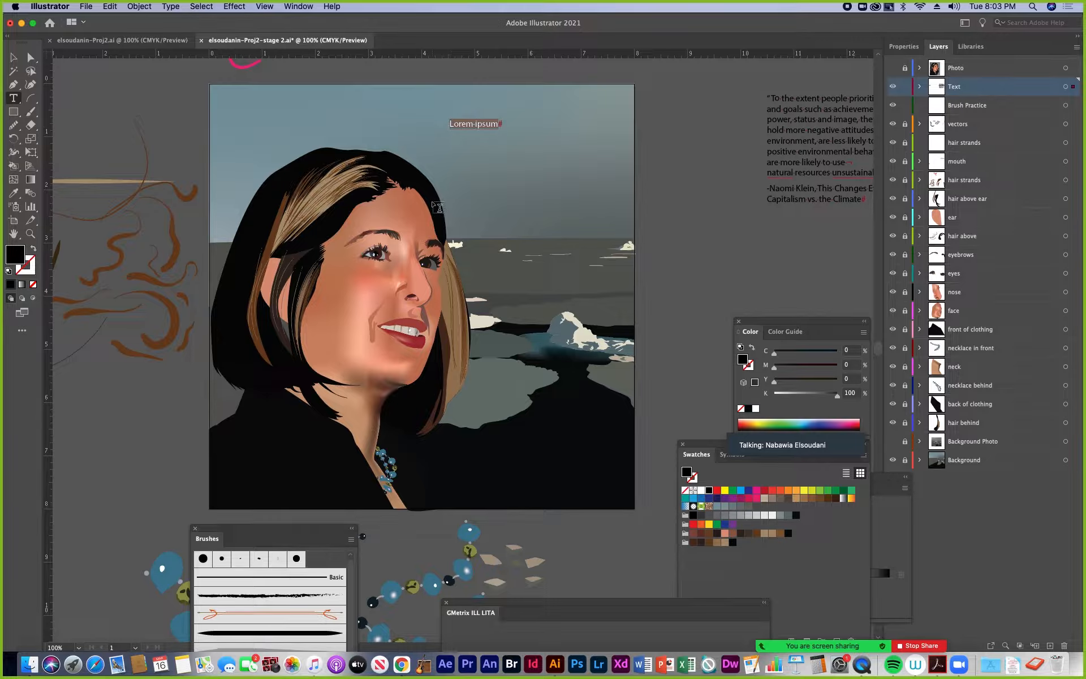
pyautogui.write('kafjajfdkajfdk')
pyautogui.click(14, 57)
# Copy the full text of the Naomi Klein quote and reposition its text block beside the artboard
pyautogui.click(806, 119)
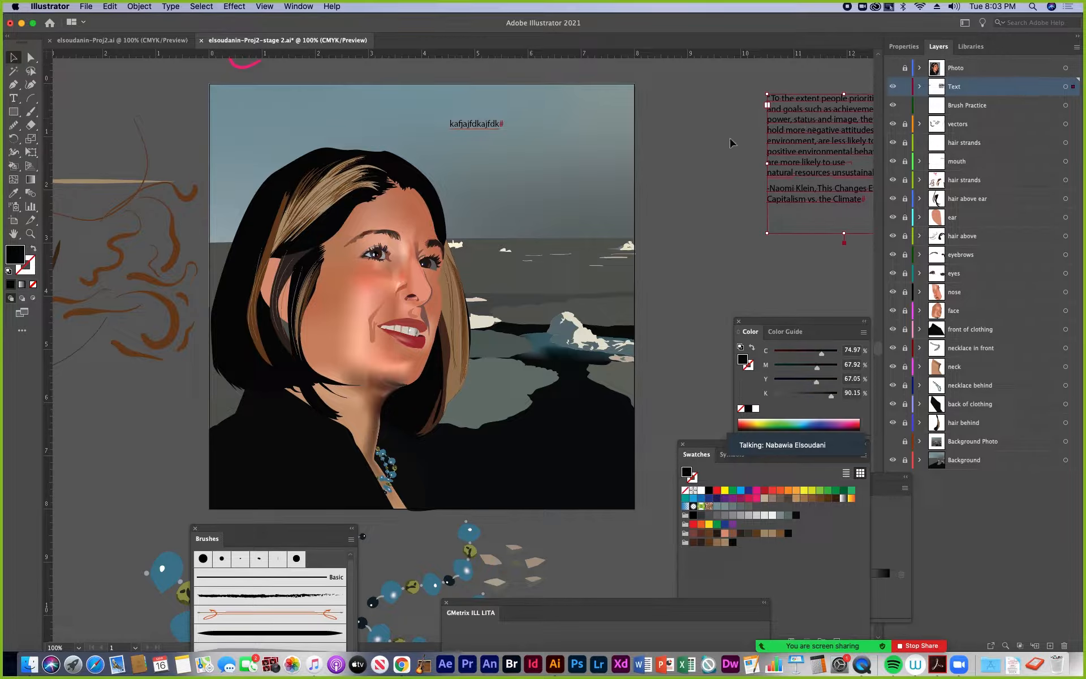
pyautogui.moveTo(819, 133); pyautogui.dragTo(736, 146)
pyautogui.press('t')
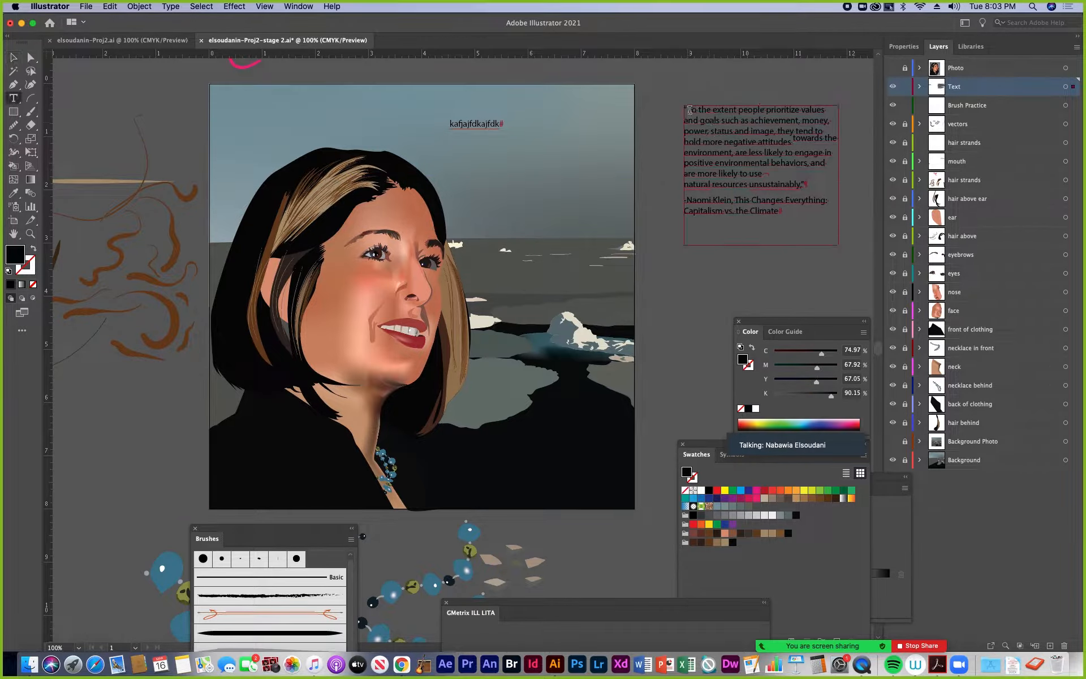
pyautogui.moveTo(692, 108); pyautogui.dragTo(781, 211)
pyautogui.press('super+c')
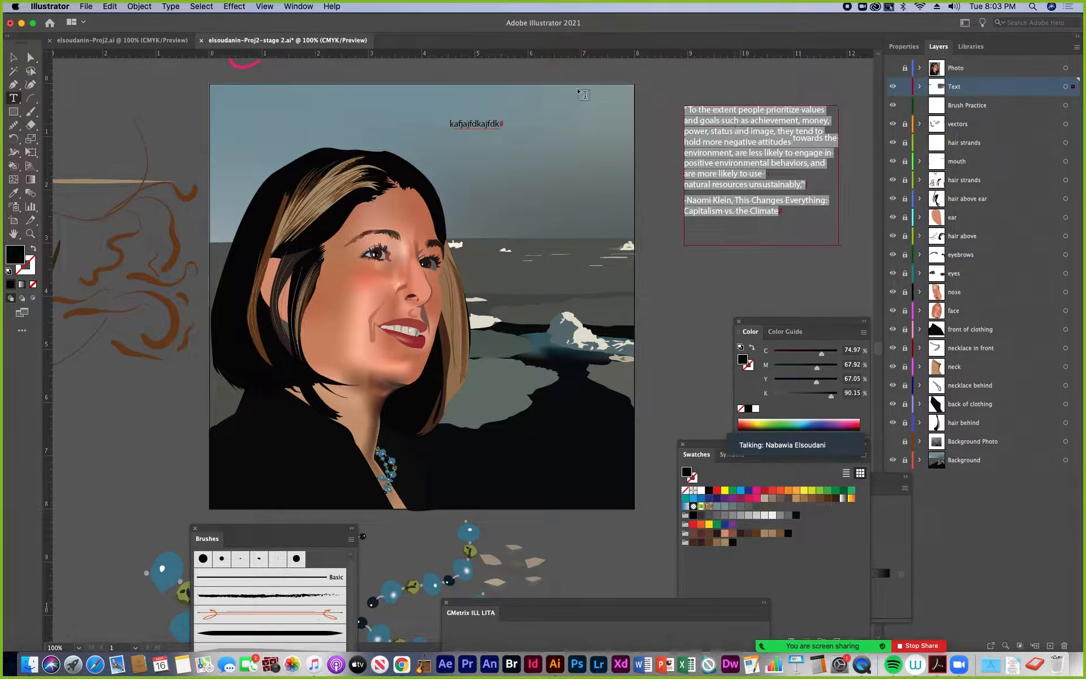
pyautogui.click(14, 62)
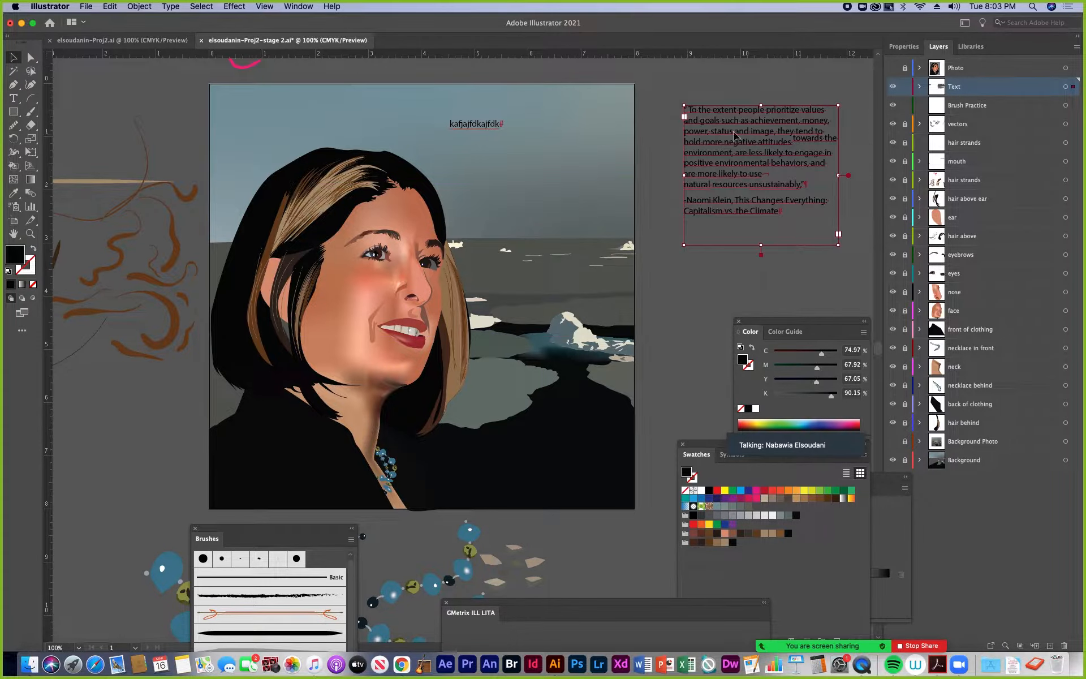
pyautogui.moveTo(736, 137); pyautogui.dragTo(799, 151)
# Delete the sample text line and paste the copied quote as point type in the sky area
pyautogui.click(479, 125)
pyautogui.press('BackSpace')
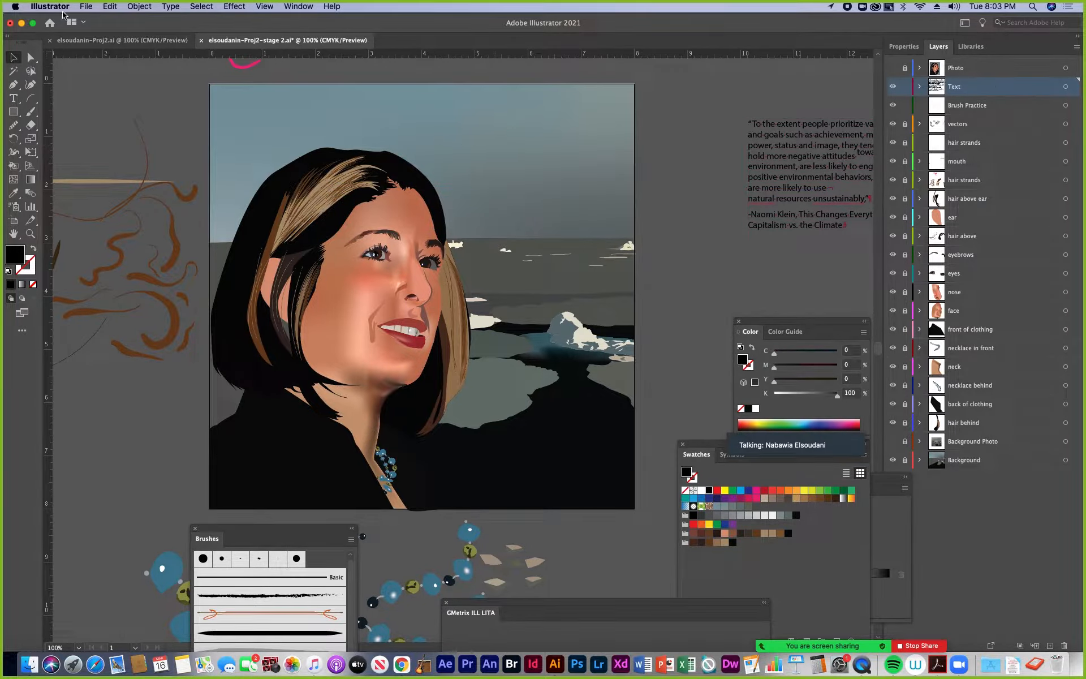
pyautogui.click(14, 97)
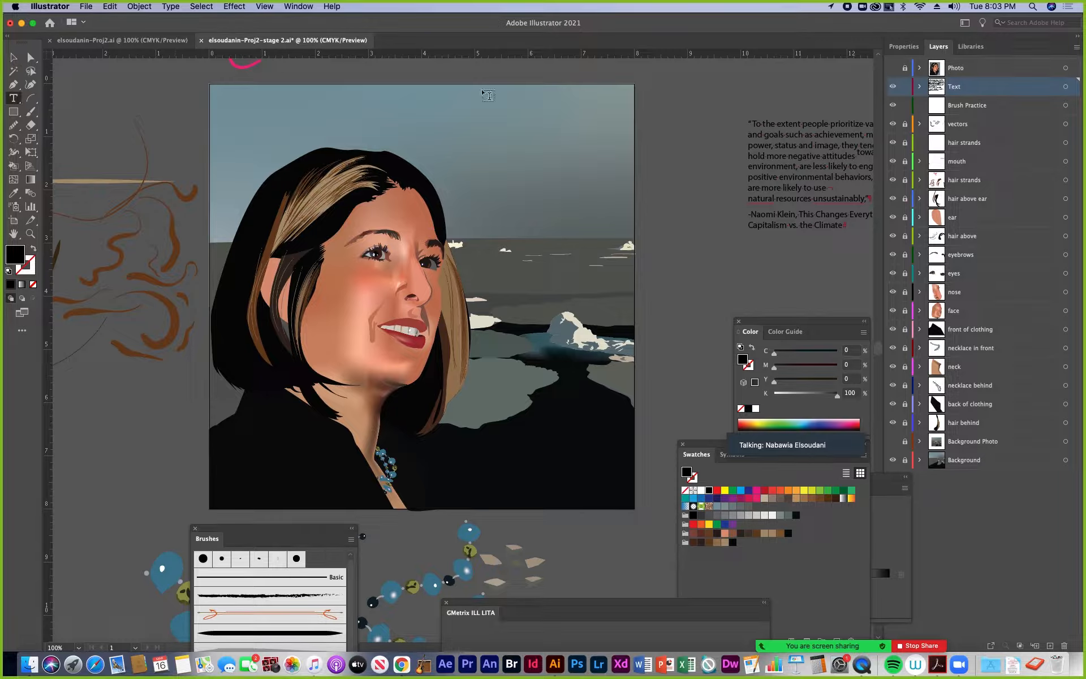
pyautogui.click(445, 116)
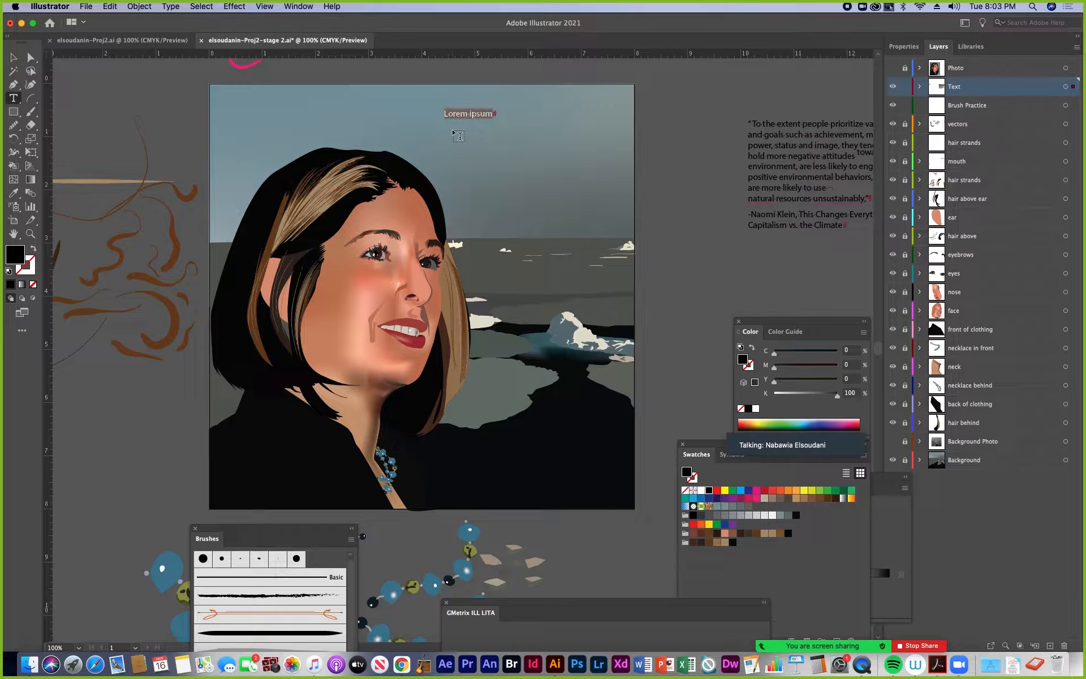
pyautogui.press('super+v')
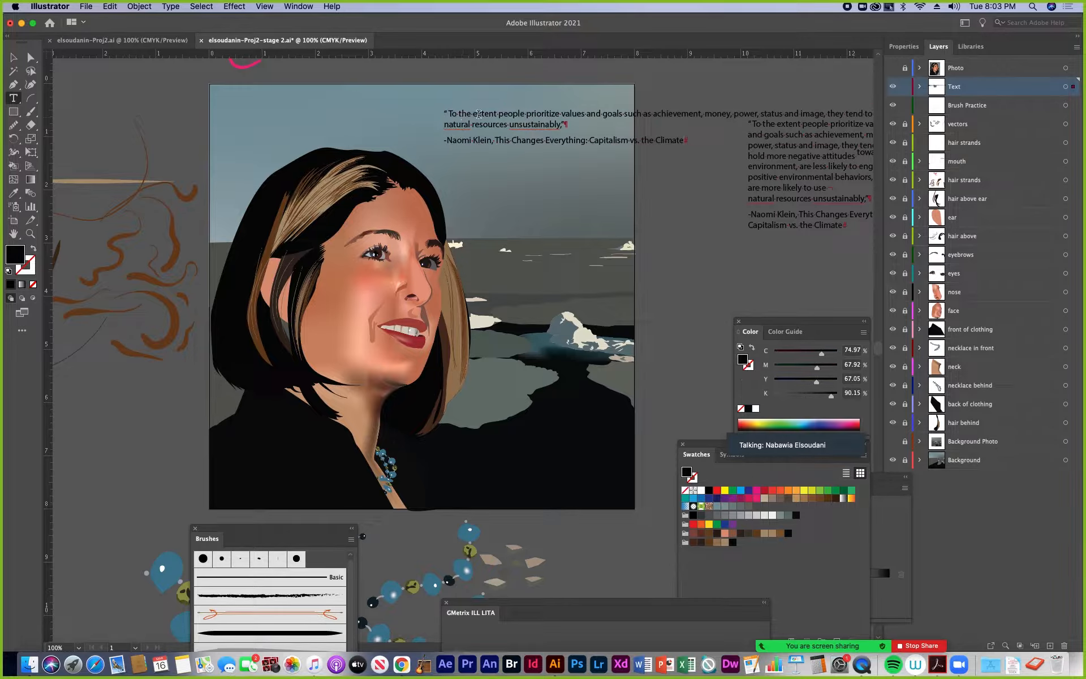
# Move the pasted point-type quote to the artboard's upper-left corner
pyautogui.click(13, 58)
pyautogui.click(454, 130)
pyautogui.moveTo(496, 125); pyautogui.dragTo(323, 105)
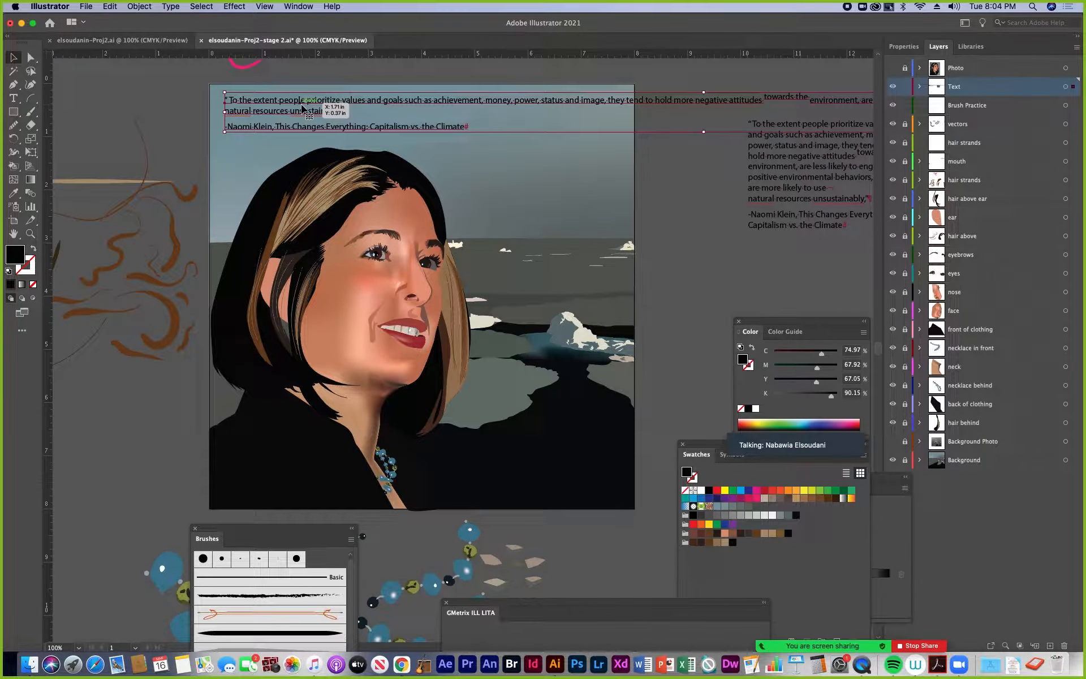
pyautogui.press('super+equal')
pyautogui.press('super+equal')
pyautogui.press('super+equal')
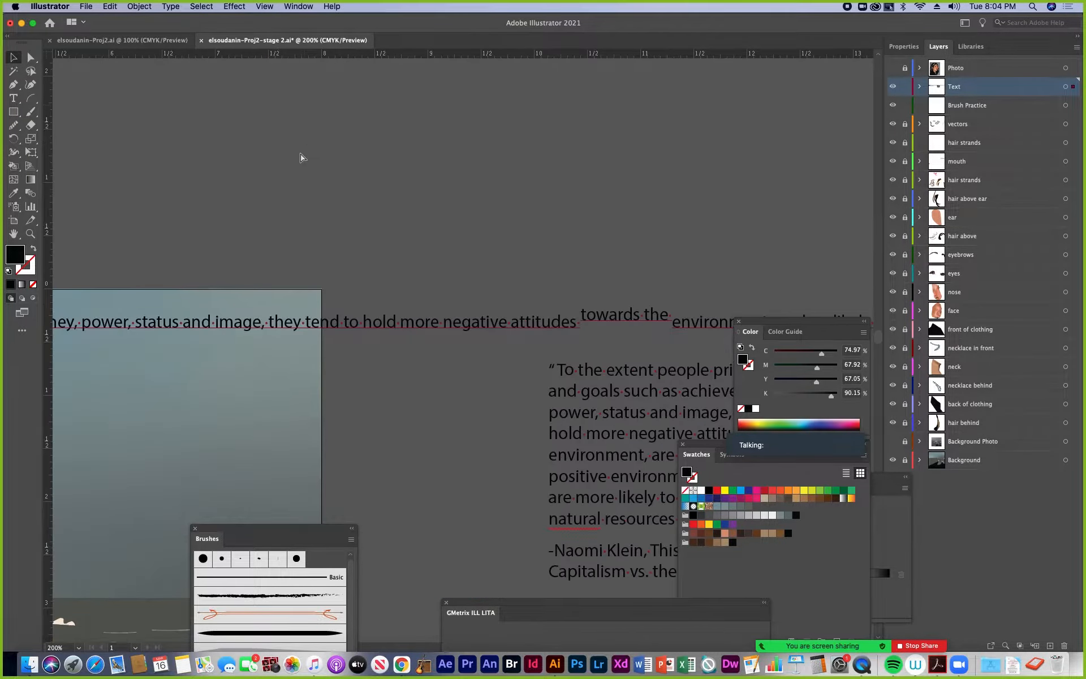
pyautogui.moveTo(199, 203)
pyautogui.mouseDown()
pyautogui.moveTo(647, 164)
pyautogui.moveTo(778, 191)
pyautogui.mouseUp()
pyautogui.moveTo(355, 256)
pyautogui.mouseDown()
pyautogui.moveTo(694, 240)
pyautogui.moveTo(808, 250)
pyautogui.mouseUp()
pyautogui.moveTo(459, 300); pyautogui.dragTo(631, 305)
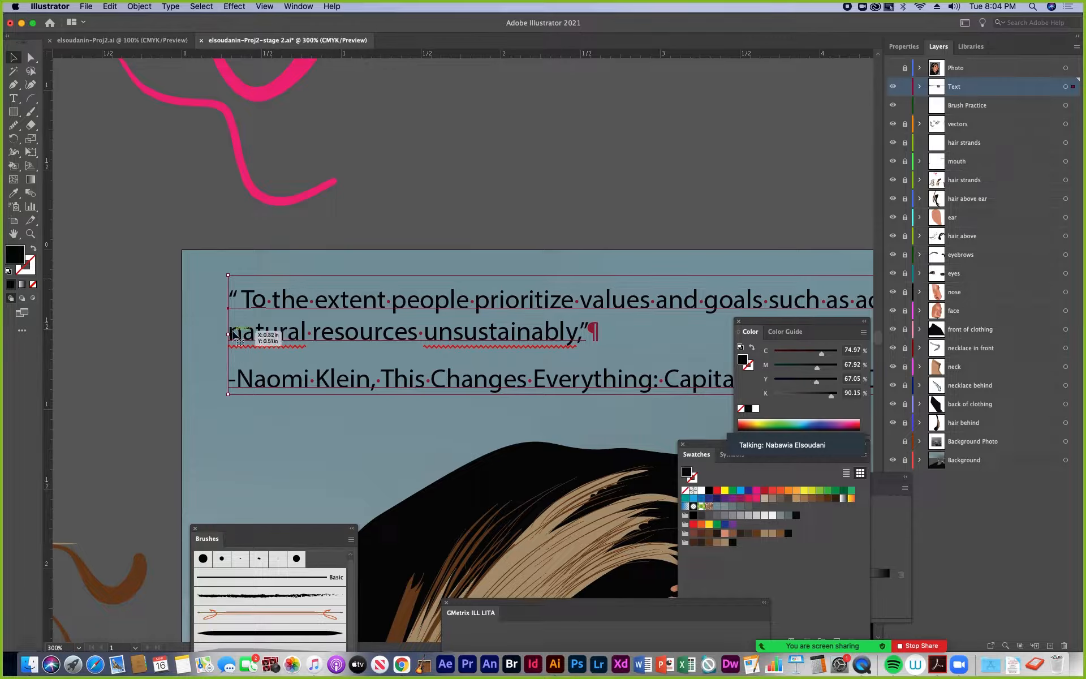
# Narrow the point-type quote from its left edge and move it above the artboard
pyautogui.moveTo(228, 335); pyautogui.dragTo(364, 334)
pyautogui.hscroll(5, 257, 359)
pyautogui.scroll(-4, 257, 359)
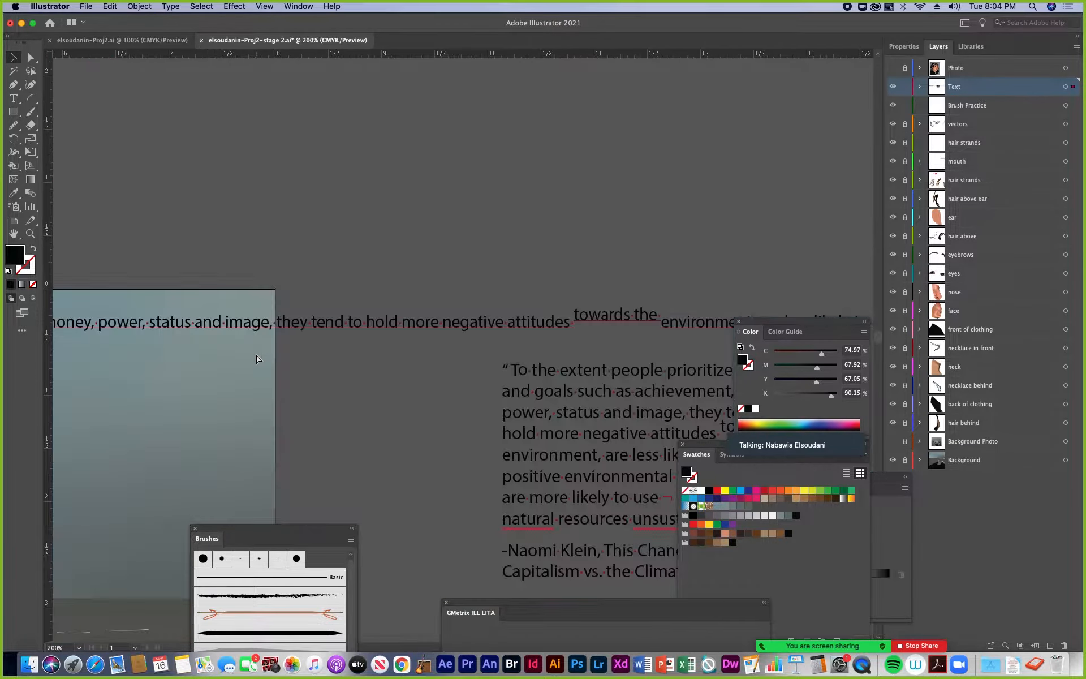
pyautogui.moveTo(219, 343); pyautogui.dragTo(283, 229)
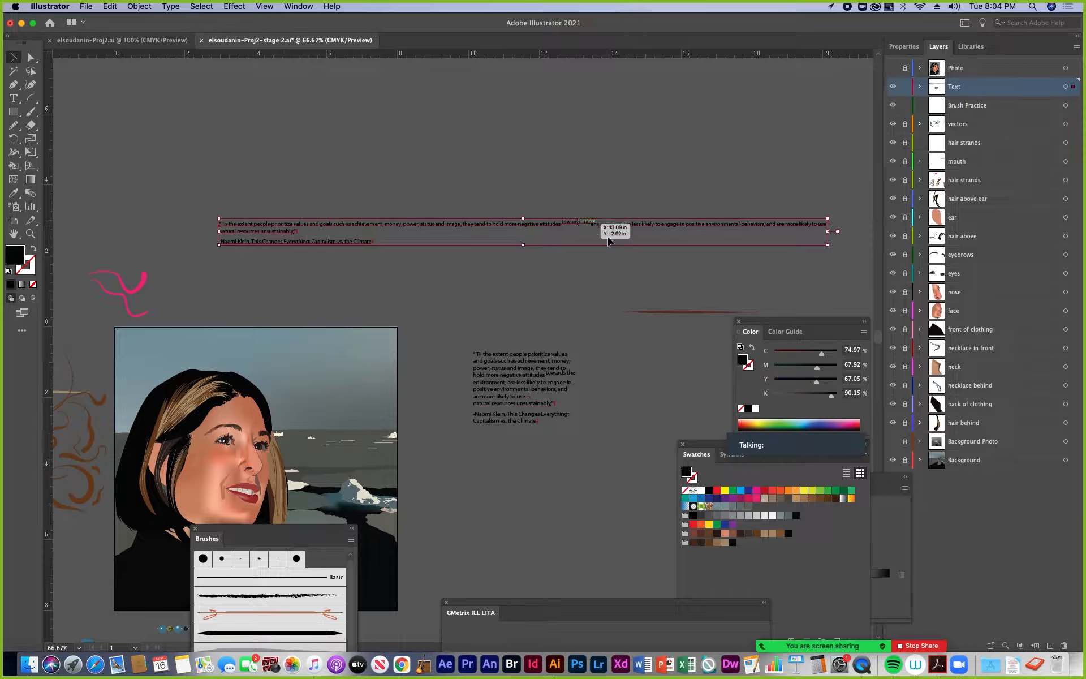
# Rescale the point-type quote non-proportionally through its bounding box, stretching and flattening the letters, and reposition it above the artboard
pyautogui.moveTo(830, 233); pyautogui.dragTo(742, 312)
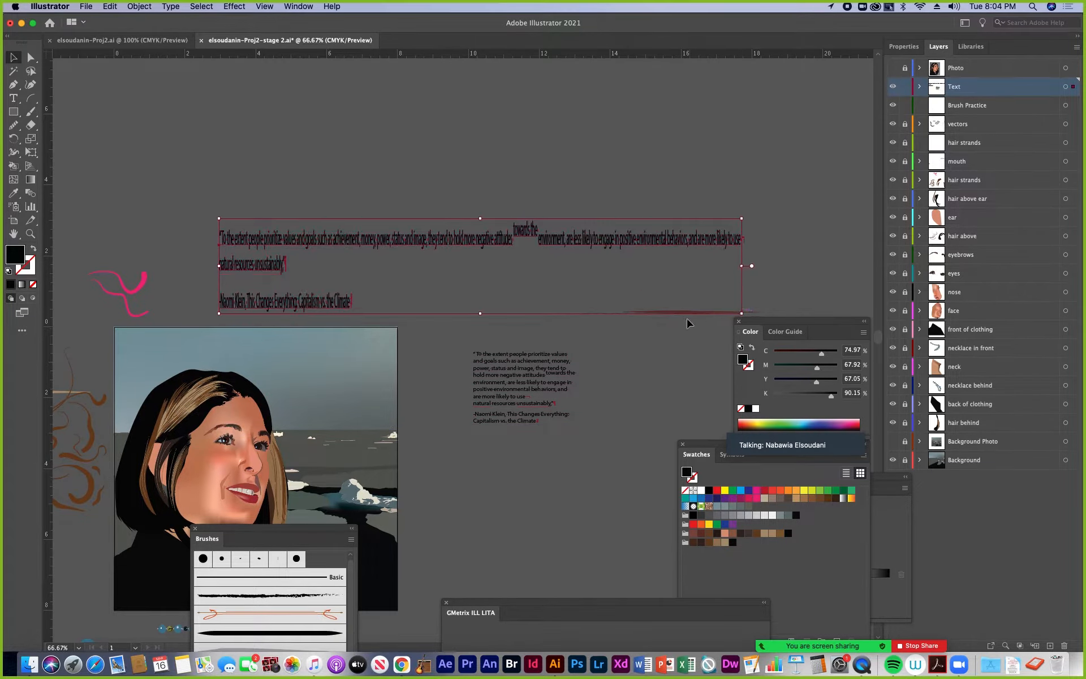
pyautogui.moveTo(219, 264); pyautogui.dragTo(335, 185)
pyautogui.moveTo(856, 206); pyautogui.dragTo(880, 201)
pyautogui.moveTo(747, 183); pyautogui.dragTo(648, 193)
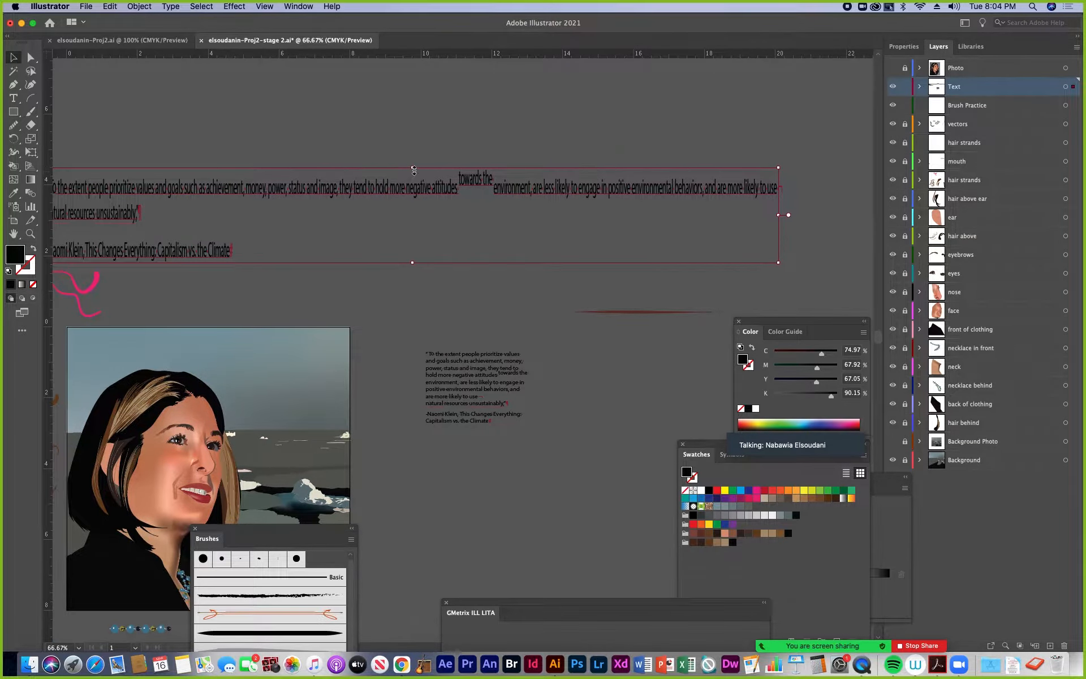
pyautogui.moveTo(414, 170); pyautogui.dragTo(413, 218)
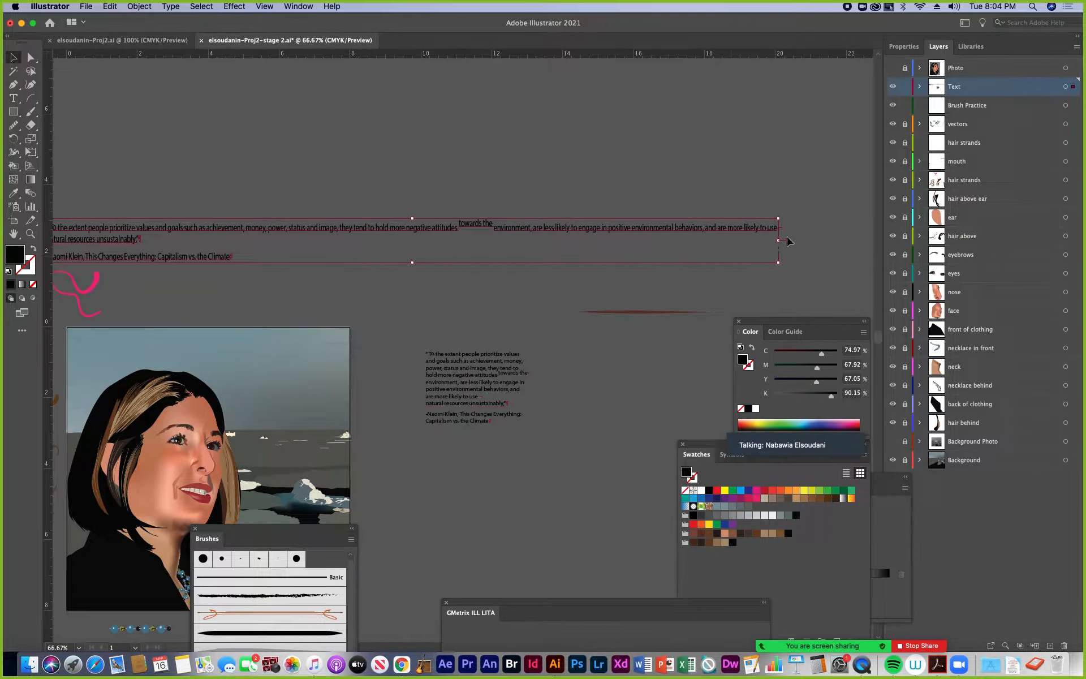
pyautogui.moveTo(717, 229); pyautogui.dragTo(760, 210)
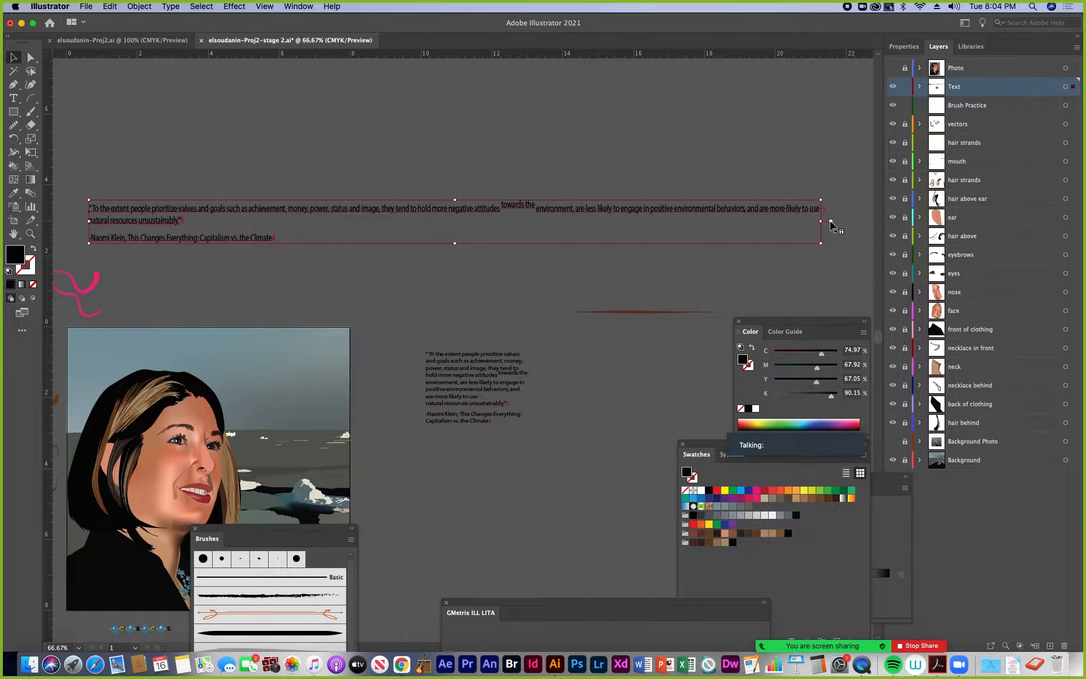
# Convert the stretched point-type quote to area type, narrow its frame so the text rewraps, and place it above the artboard's upper-right edge
pyautogui.doubleClick(831, 222)
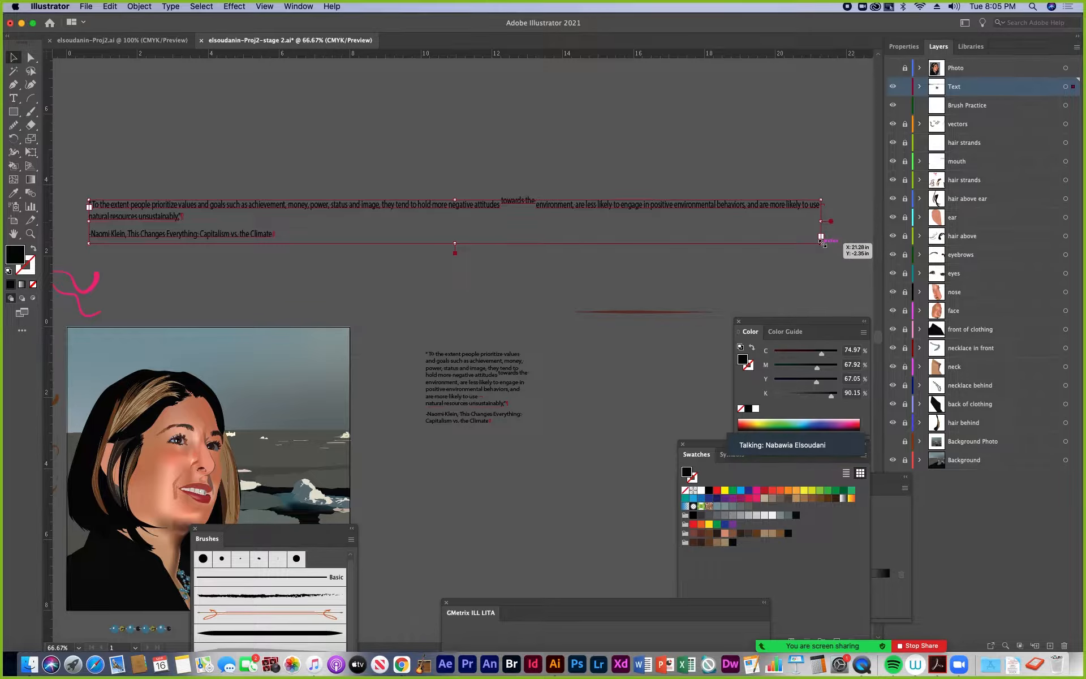
pyautogui.moveTo(823, 243); pyautogui.dragTo(317, 293)
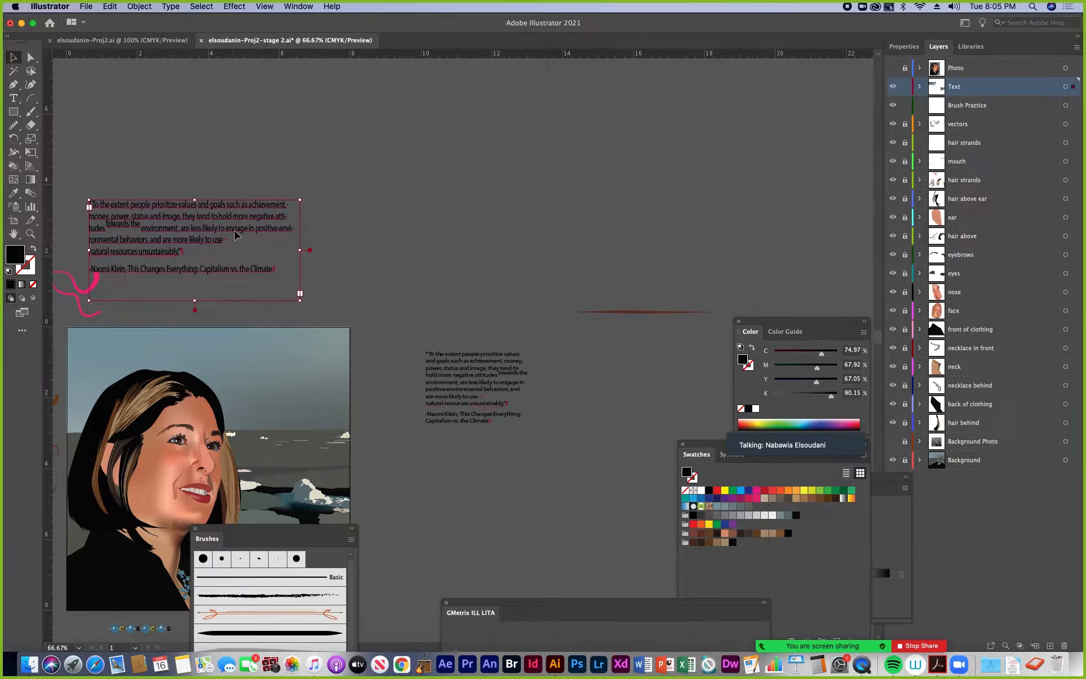
pyautogui.moveTo(236, 233); pyautogui.dragTo(427, 188)
pyautogui.moveTo(493, 260); pyautogui.dragTo(457, 265)
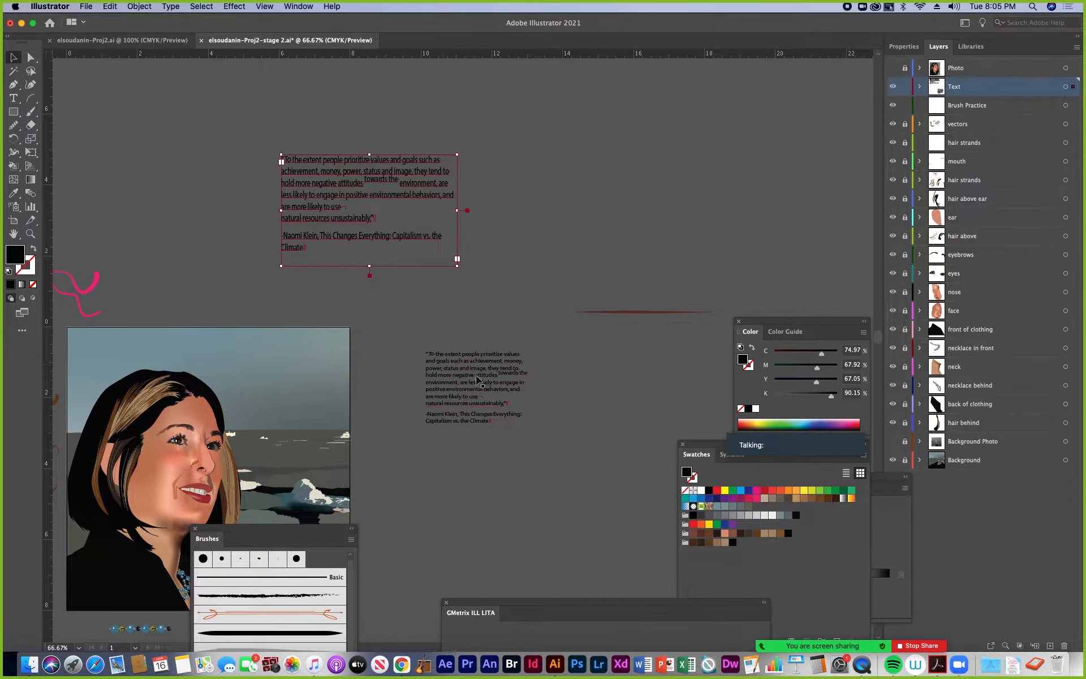
# Draw an area type frame over the sky beside the woman's head and replace its placeholder text with the copied quote
pyautogui.moveTo(271, 324); pyautogui.dragTo(399, 257)
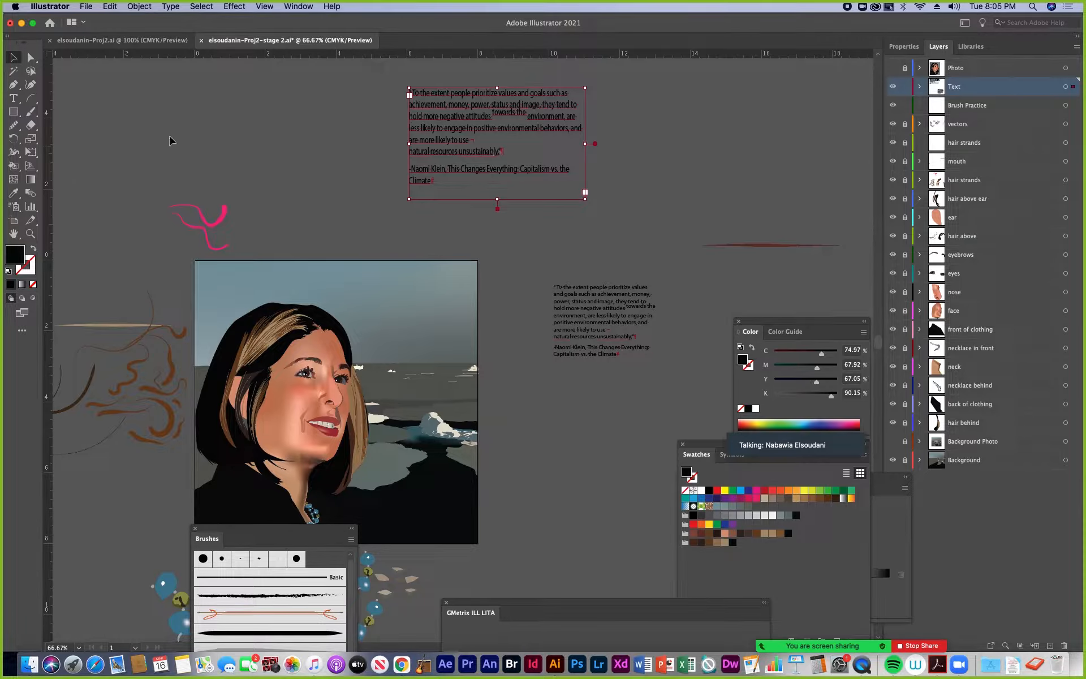
pyautogui.click(14, 99)
pyautogui.moveTo(333, 269); pyautogui.dragTo(473, 362)
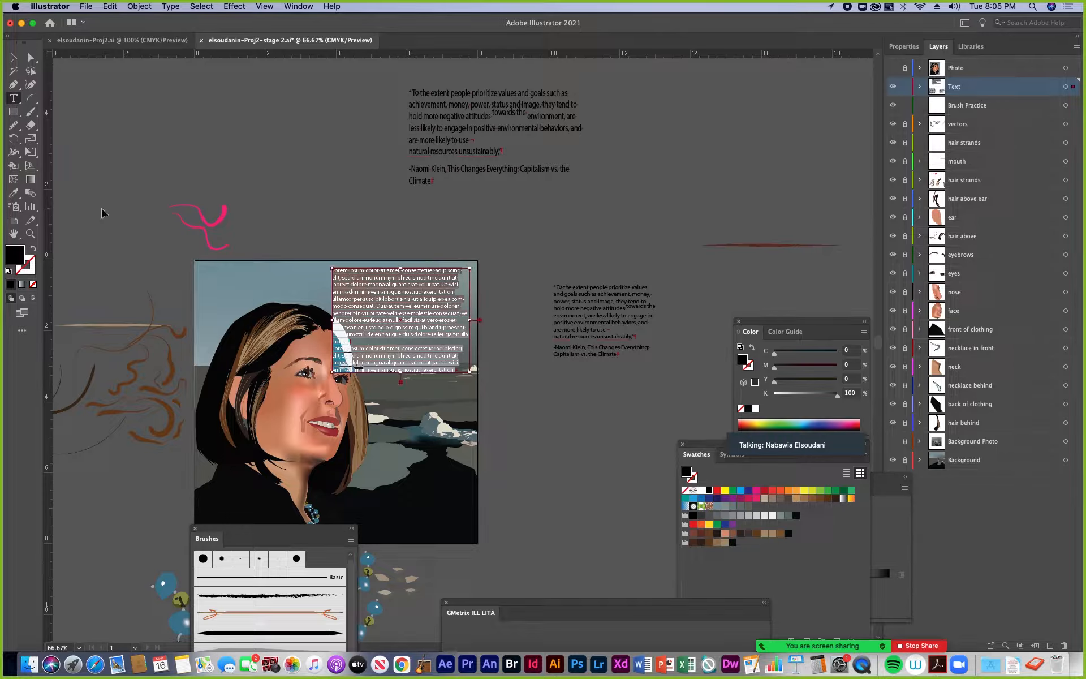
pyautogui.write('"To the extent people prioritize values and goals such as achievement, money, power, status and image, they tend to hold more negative attitudes towards the environment, are less likely to engage in positive environmental behaviors, and are more likely to use natural resources unsustainably," -Naomi Klein, This Changes Everything: Capitalism vs. the Climate')
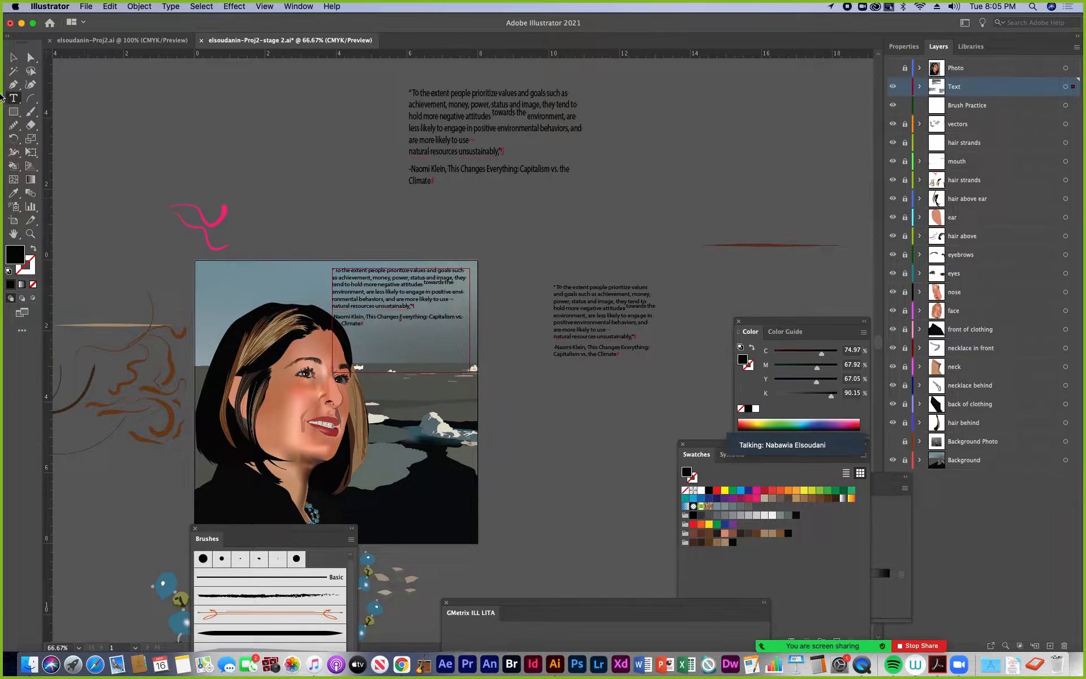
pyautogui.click(11, 55)
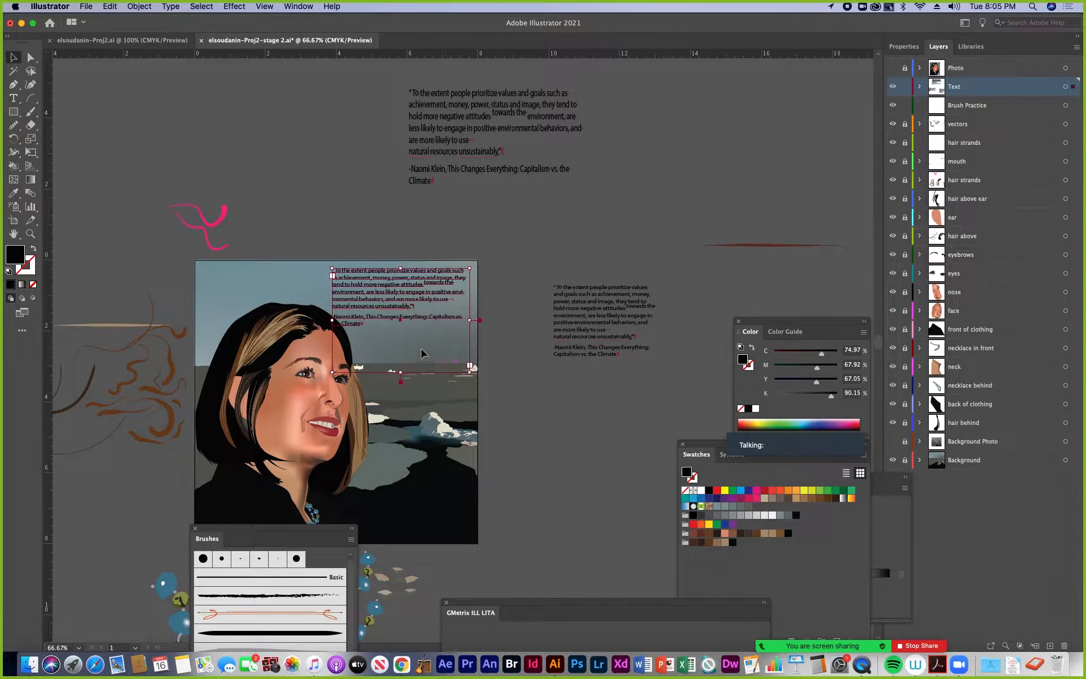
# Shift the area-type quote slightly toward the artboard's right edge, to about X 6.02 in and Y 1.69 in
pyautogui.press('cmd+equal')
pyautogui.press('cmd+equal')
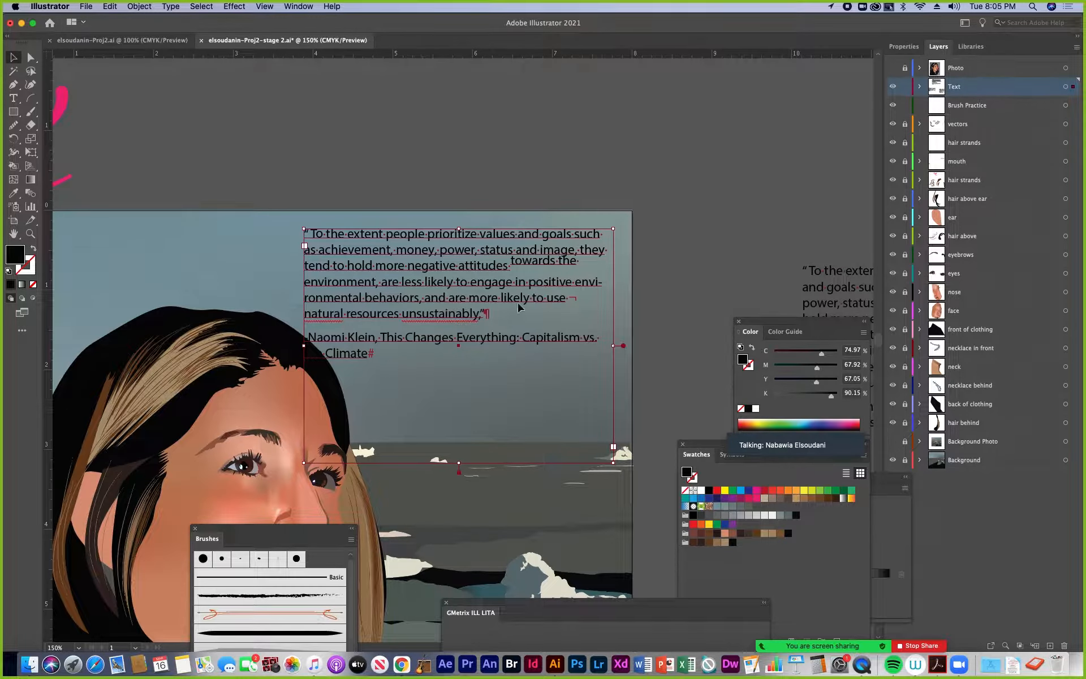
pyautogui.moveTo(491, 270); pyautogui.dragTo(502, 268)
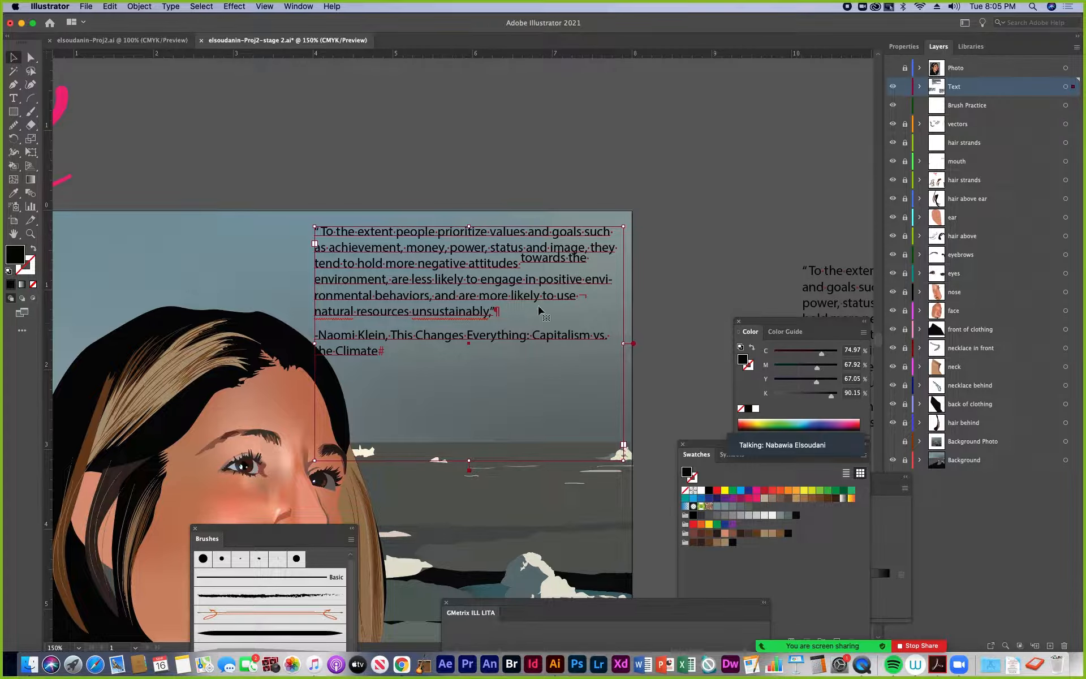
pyautogui.click(903, 47)
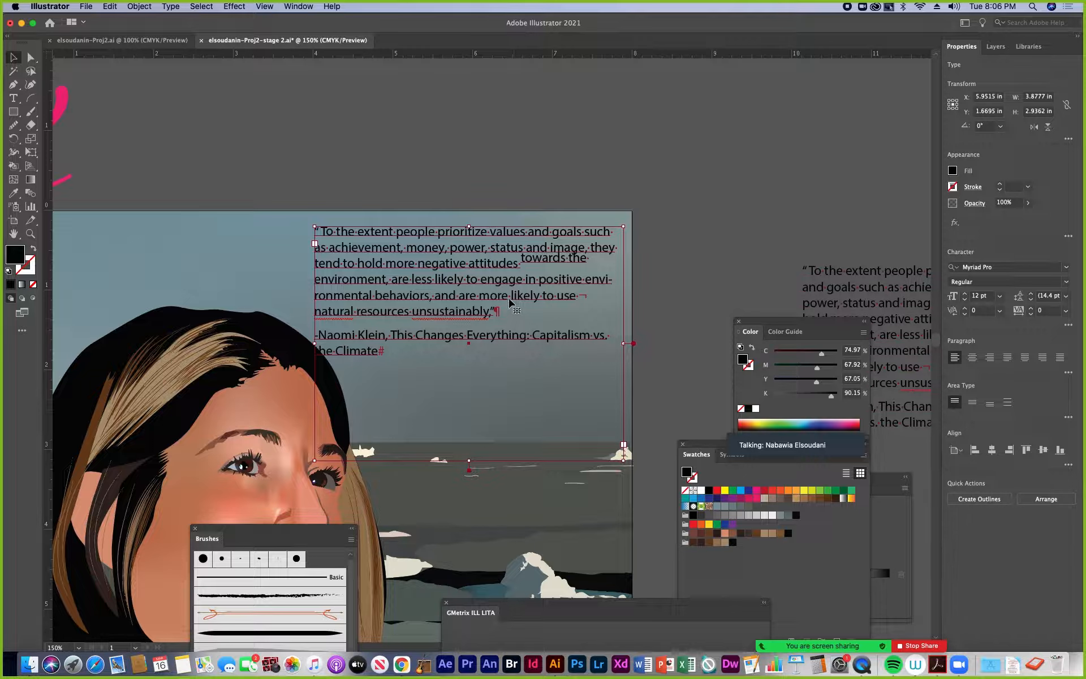
pyautogui.moveTo(510, 294); pyautogui.dragTo(516, 295)
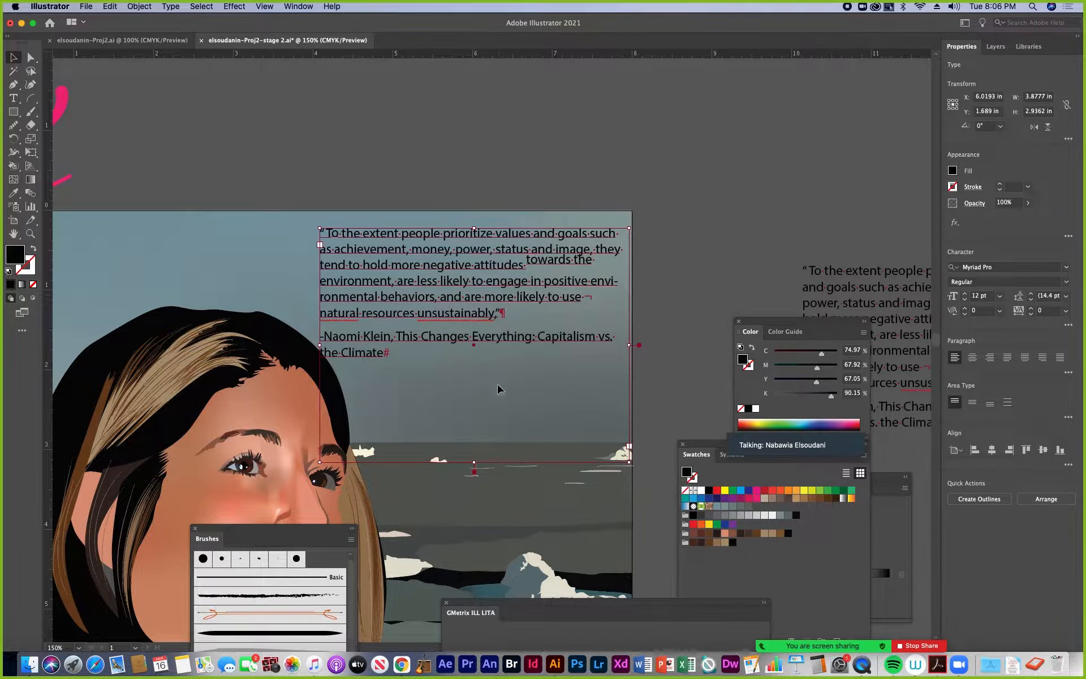
# Try center and bottom vertical alignment on the area-type quote and return it to top alignment
pyautogui.click(973, 407)
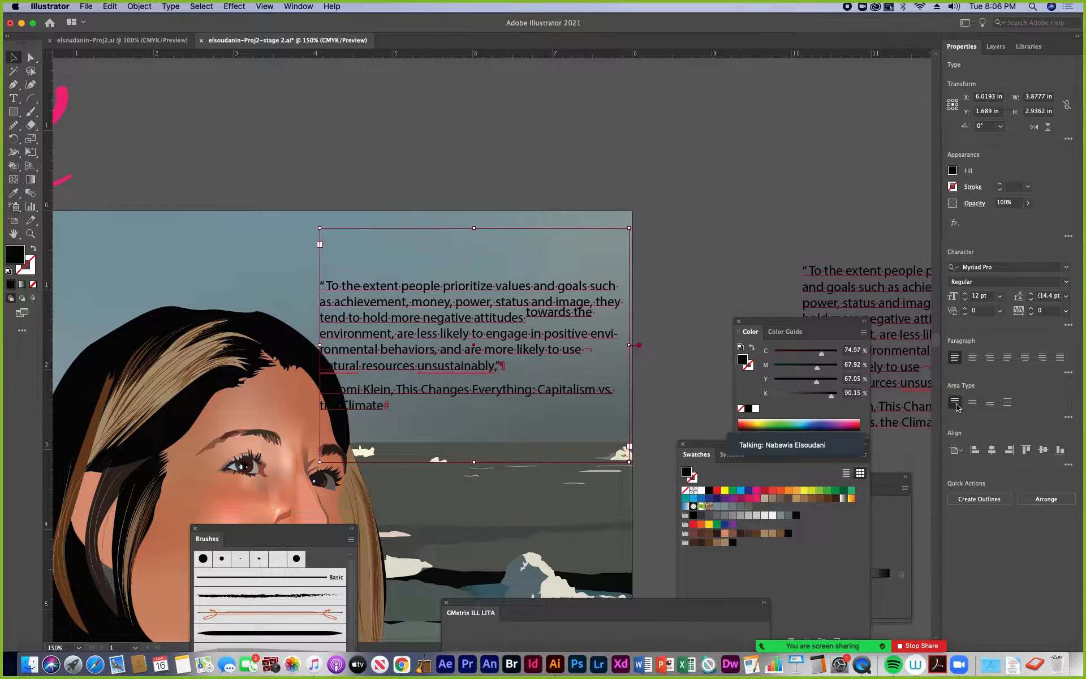
pyautogui.click(956, 406)
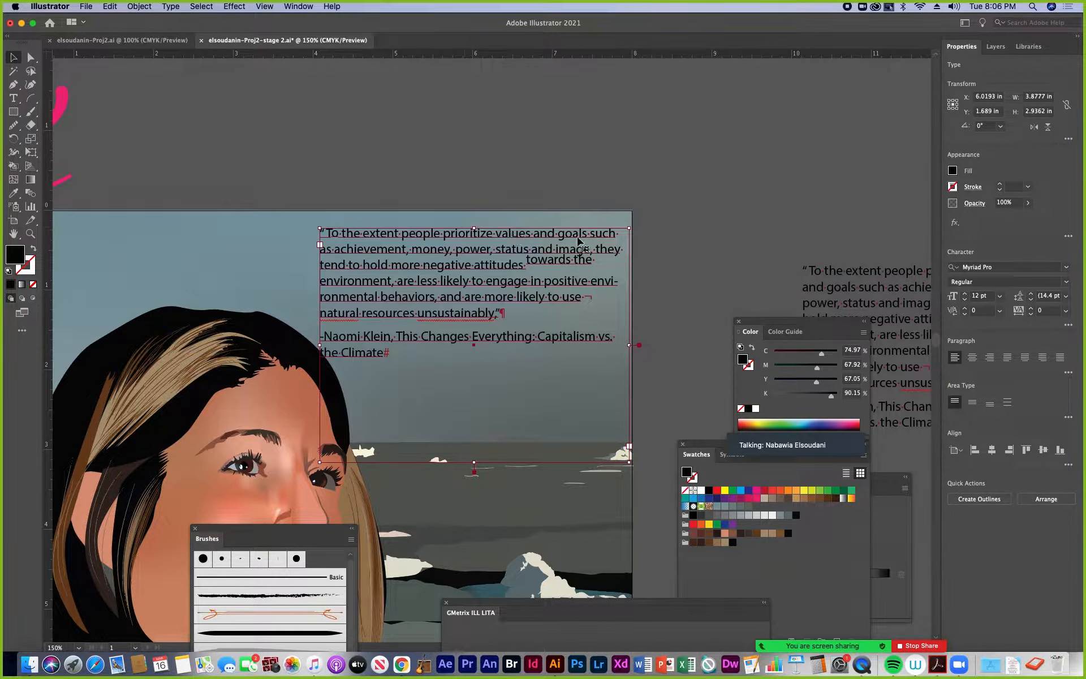
pyautogui.click(989, 404)
pyautogui.click(972, 403)
pyautogui.click(957, 403)
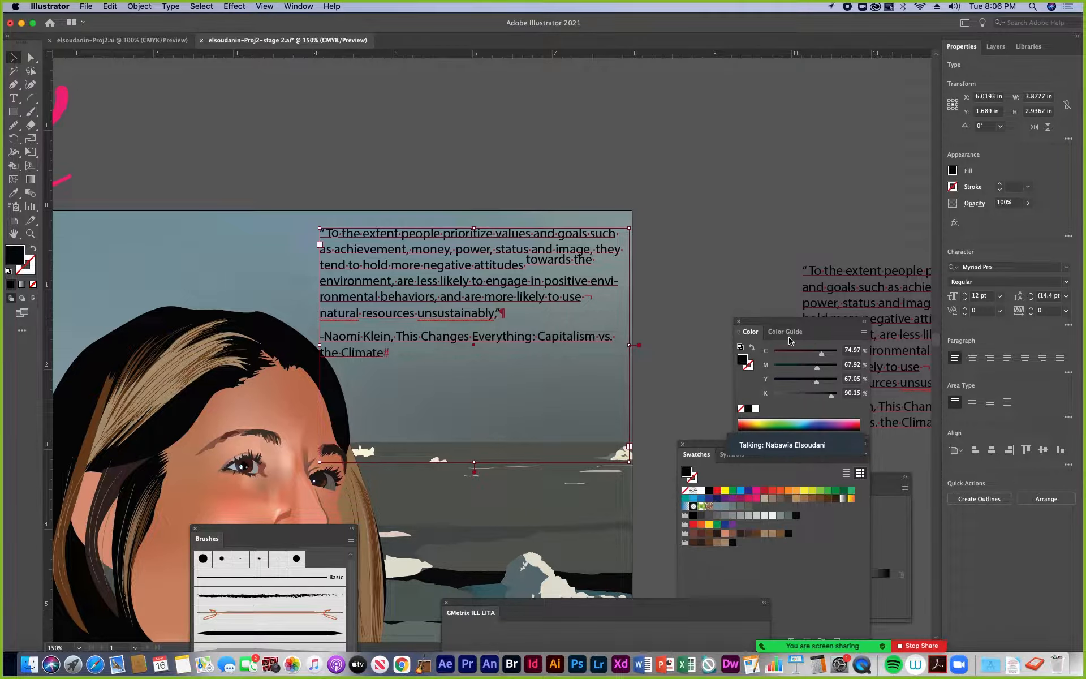
# Compare center, left and right paragraph alignment on the area-type quote, ending on center alignment
pyautogui.click(973, 357)
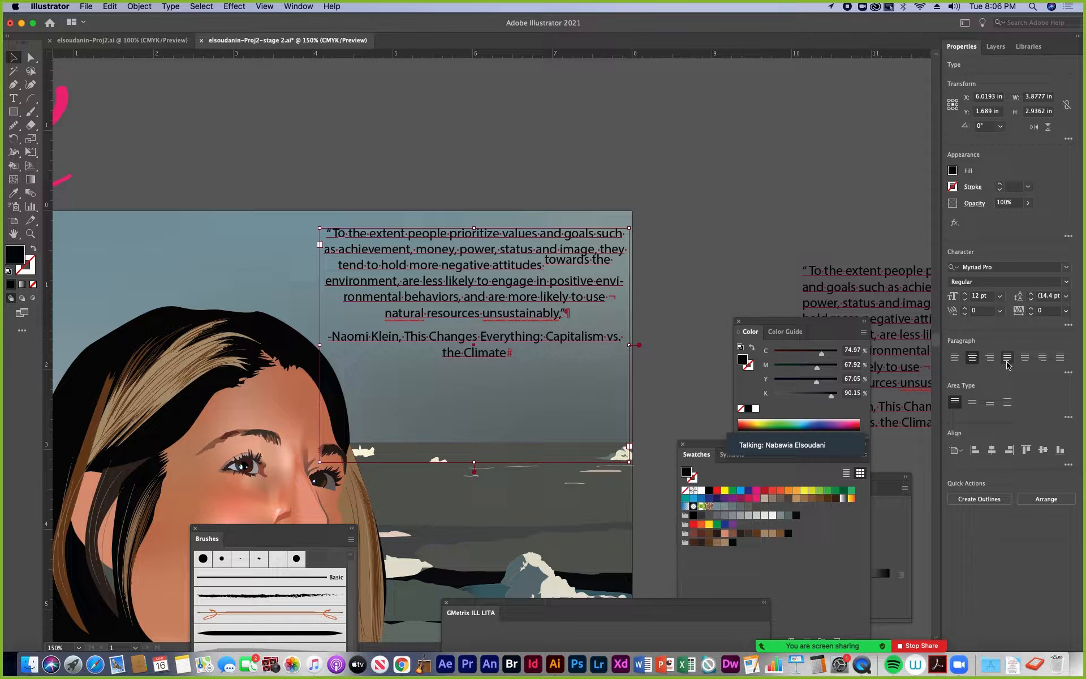
pyautogui.click(956, 360)
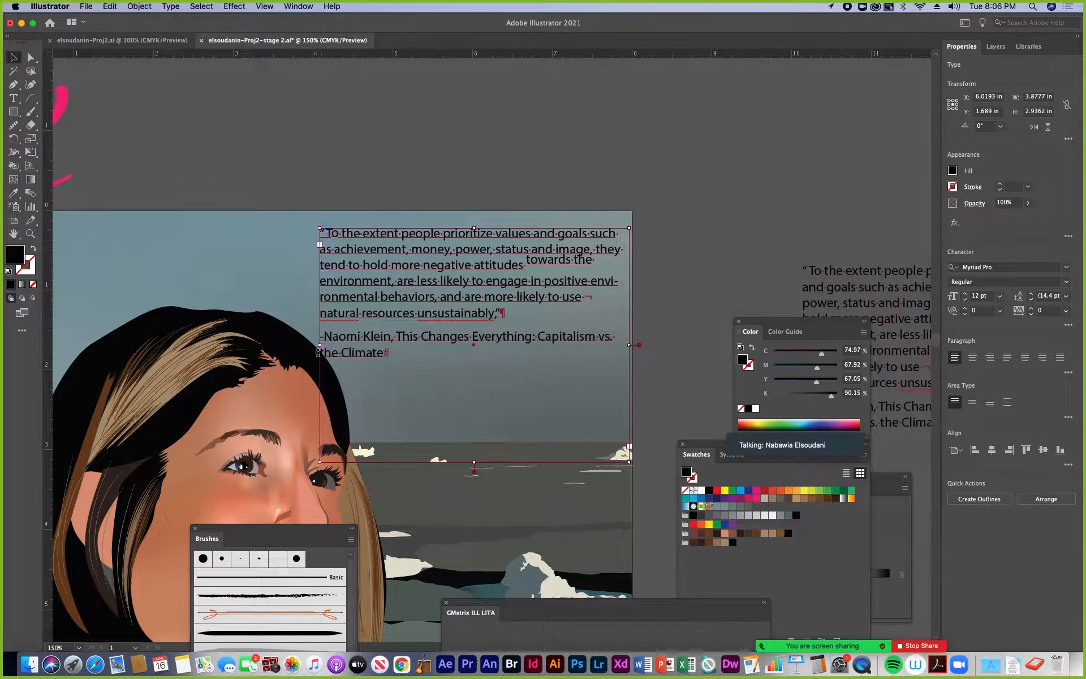
pyautogui.click(990, 357)
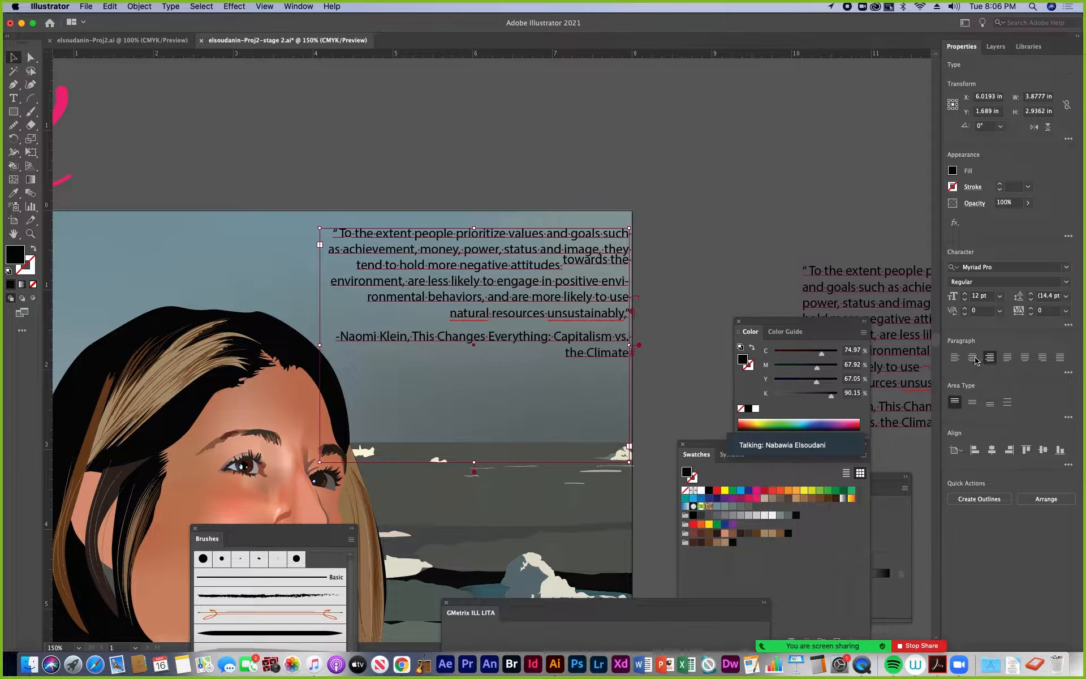
pyautogui.click(971, 358)
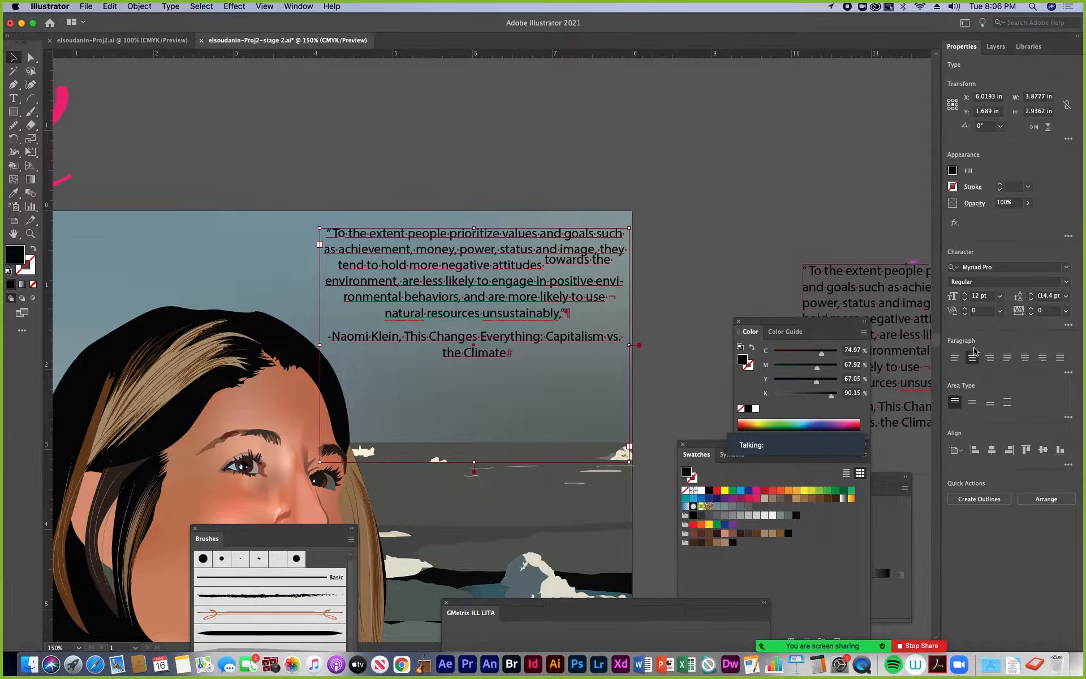
# Try full justification and justification with the last line right, center and left on the quote, and return it to left alignment
pyautogui.click(1060, 357)
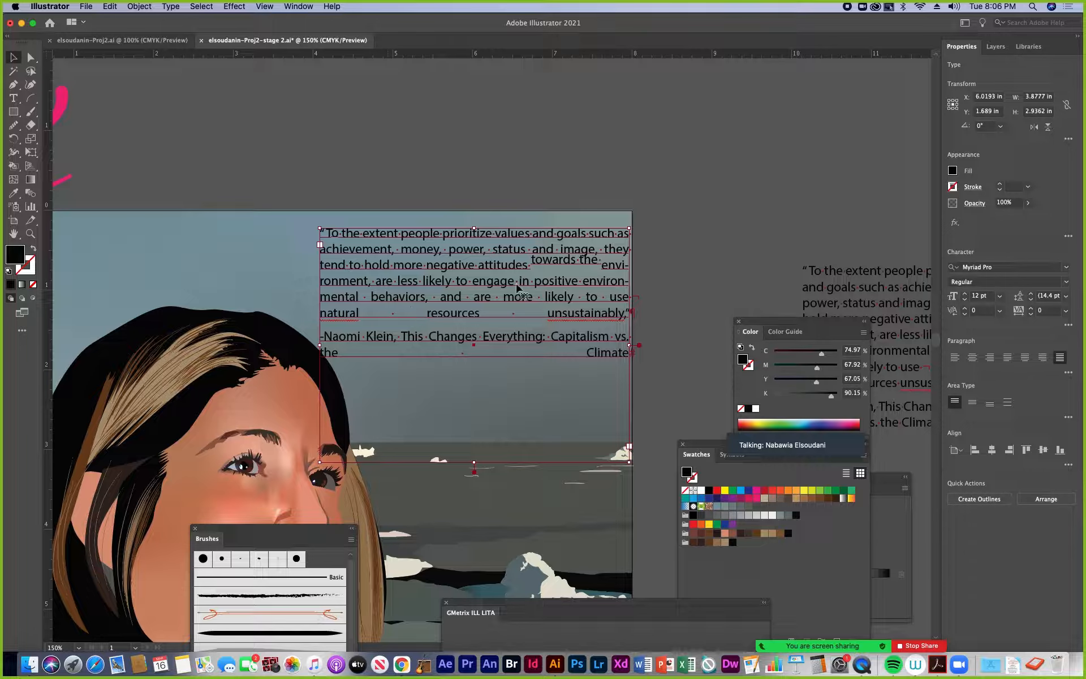
pyautogui.click(1043, 358)
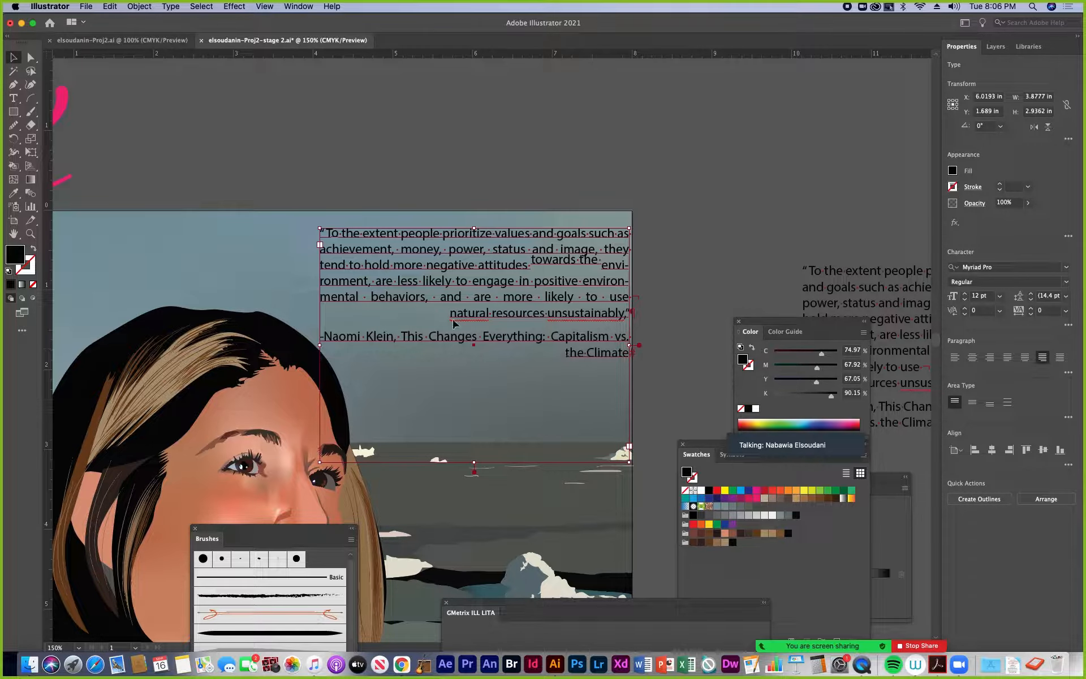
pyautogui.click(1026, 361)
pyautogui.click(1008, 360)
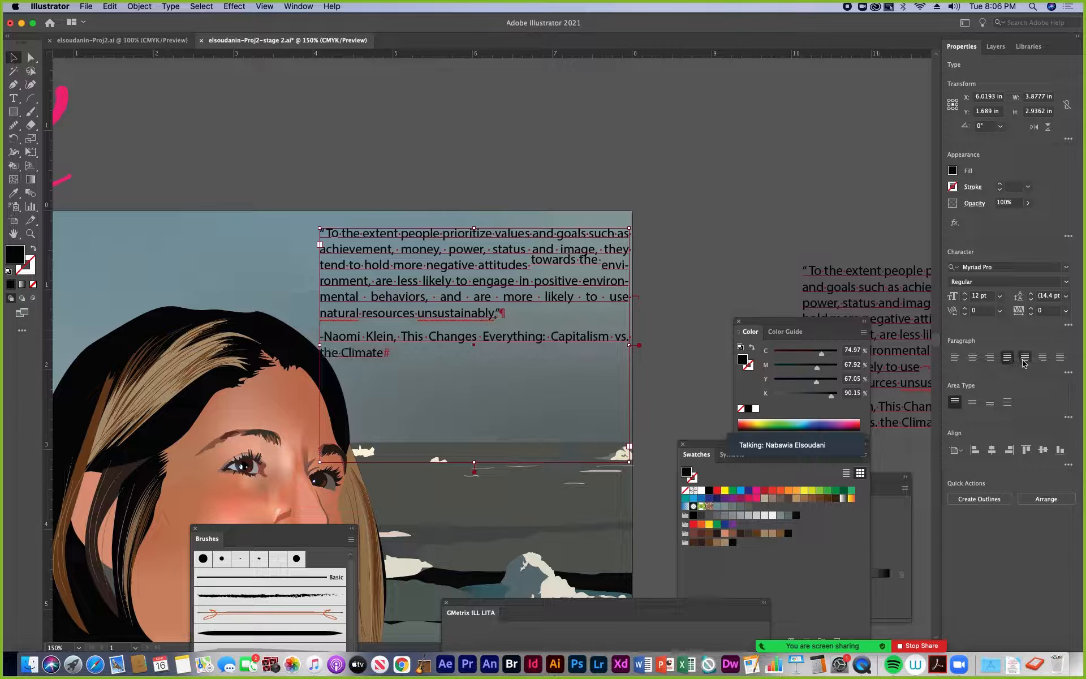
pyautogui.click(1025, 359)
pyautogui.click(1042, 360)
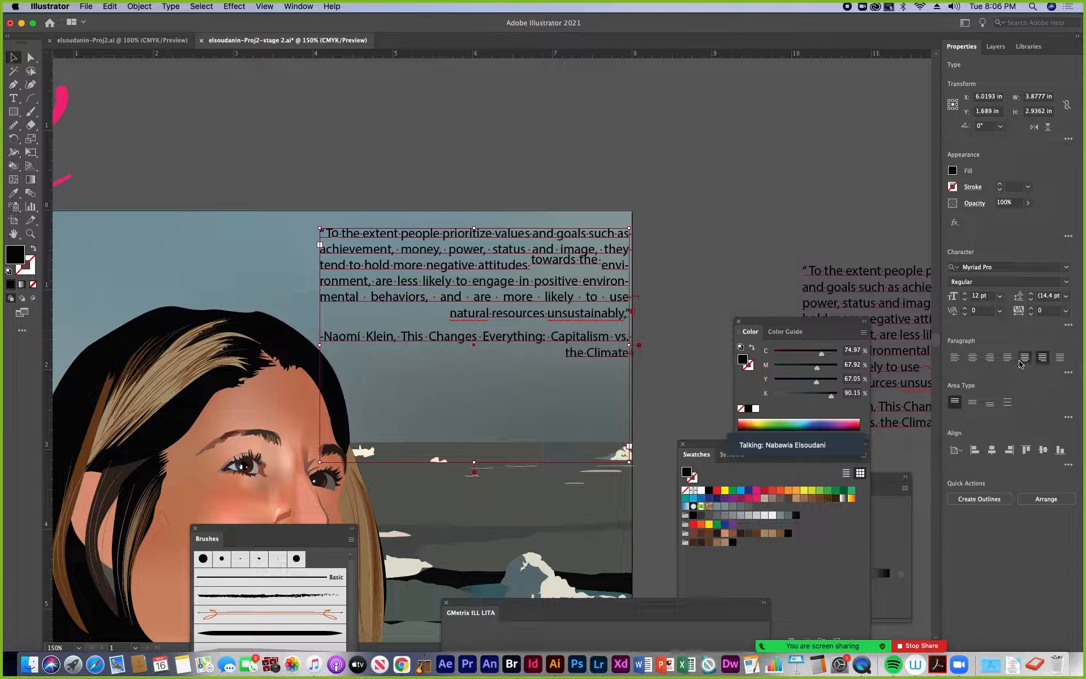
pyautogui.click(989, 358)
pyautogui.click(956, 358)
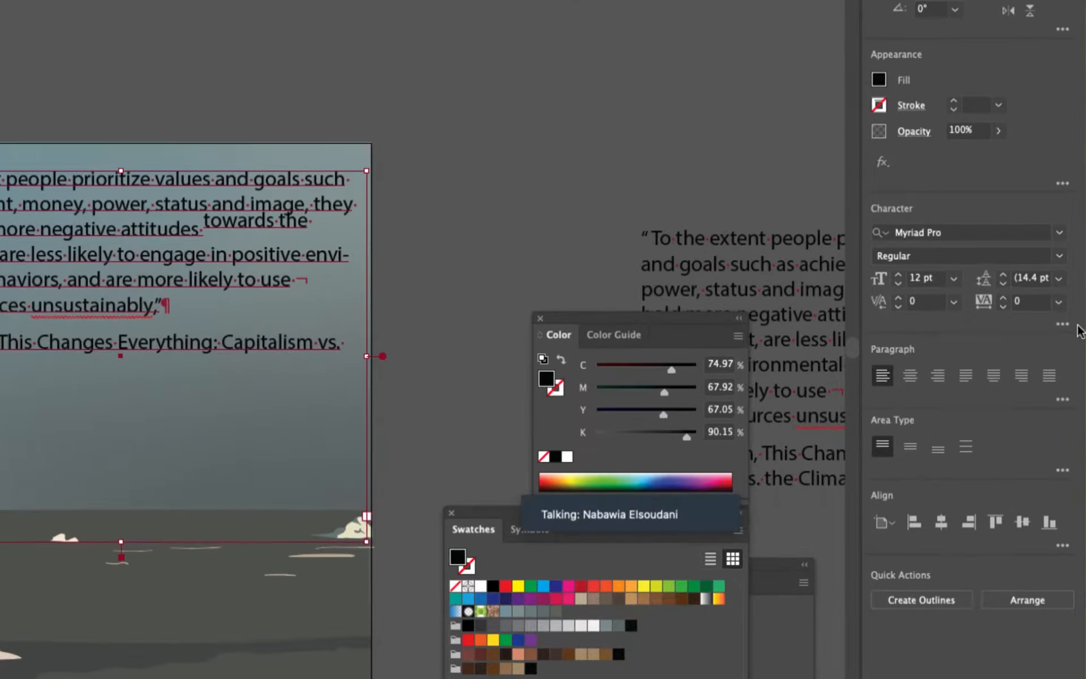
# Open the floating Character panel, show its full options, and park it beside the artboard's upper-right corner
pyautogui.click(1062, 325)
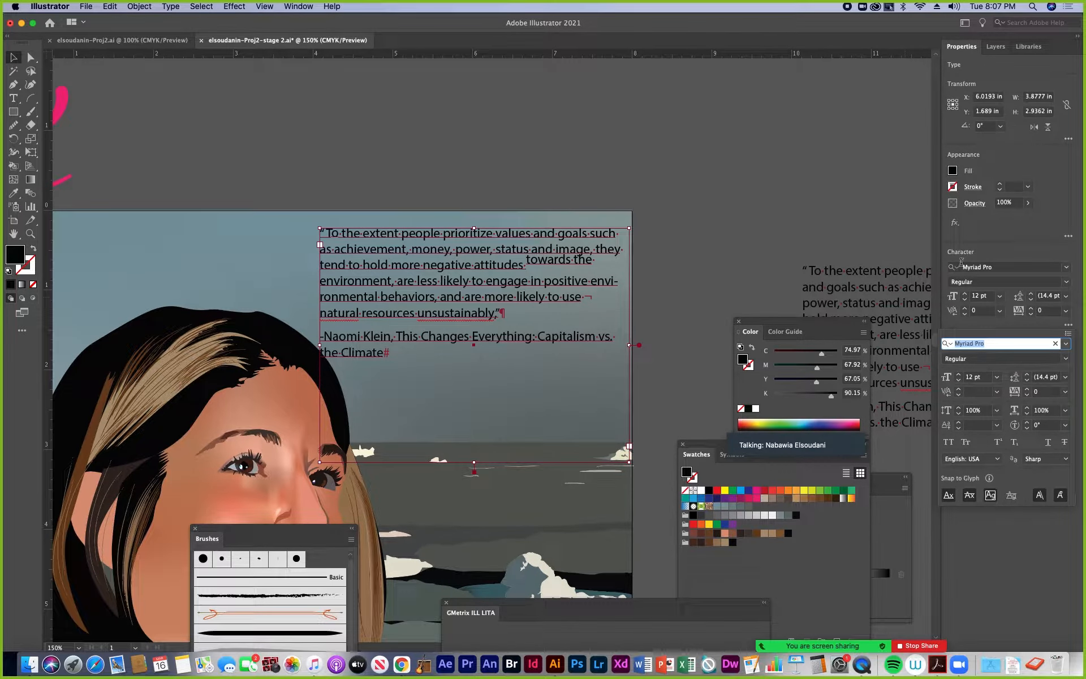
pyautogui.click(982, 254)
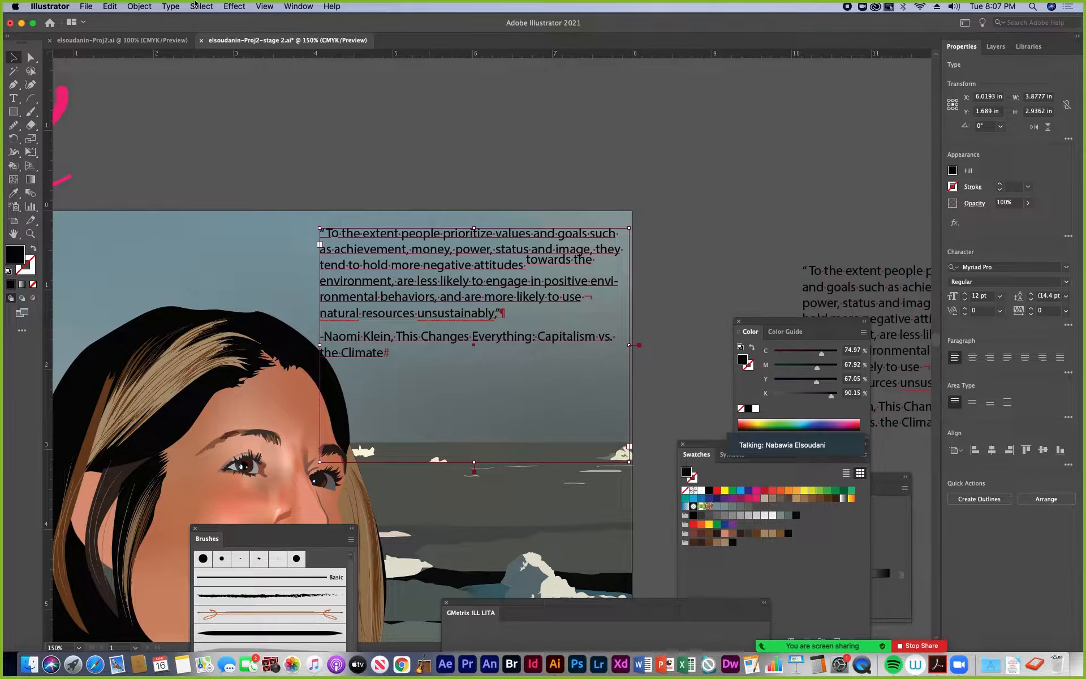
pyautogui.click(299, 7)
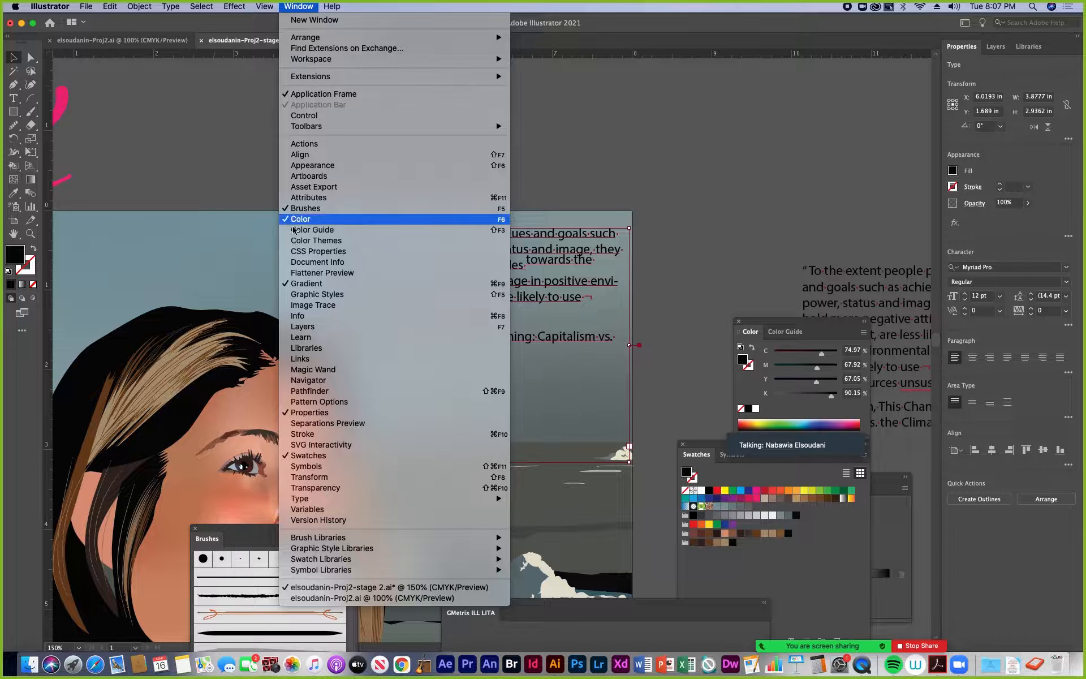
pyautogui.moveTo(302, 505)
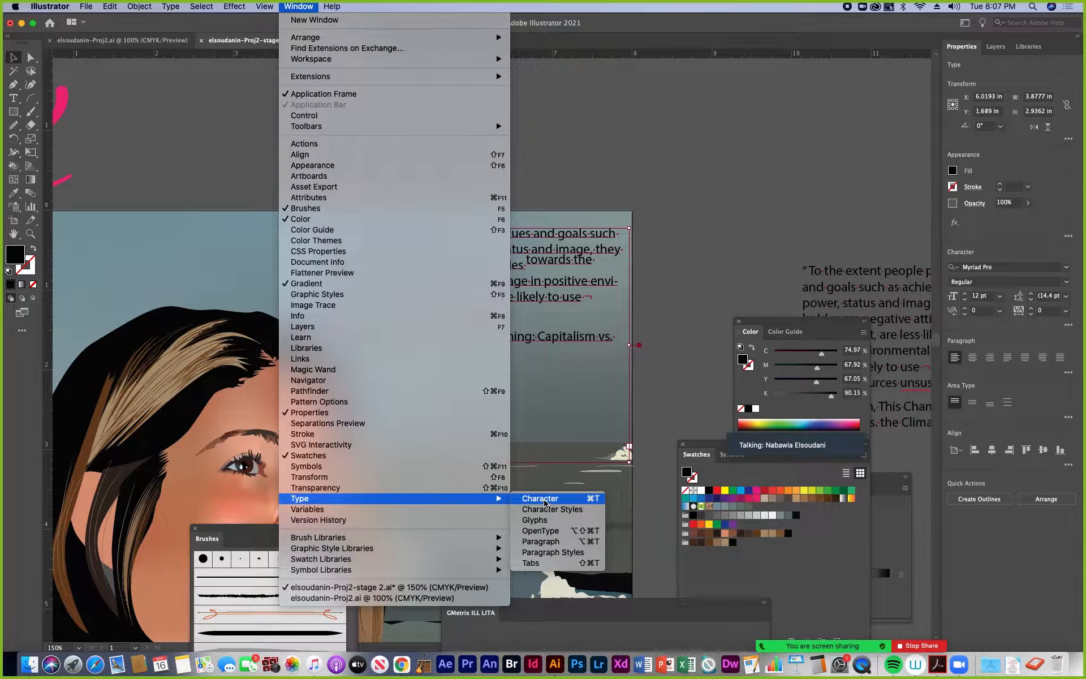
pyautogui.click(585, 502)
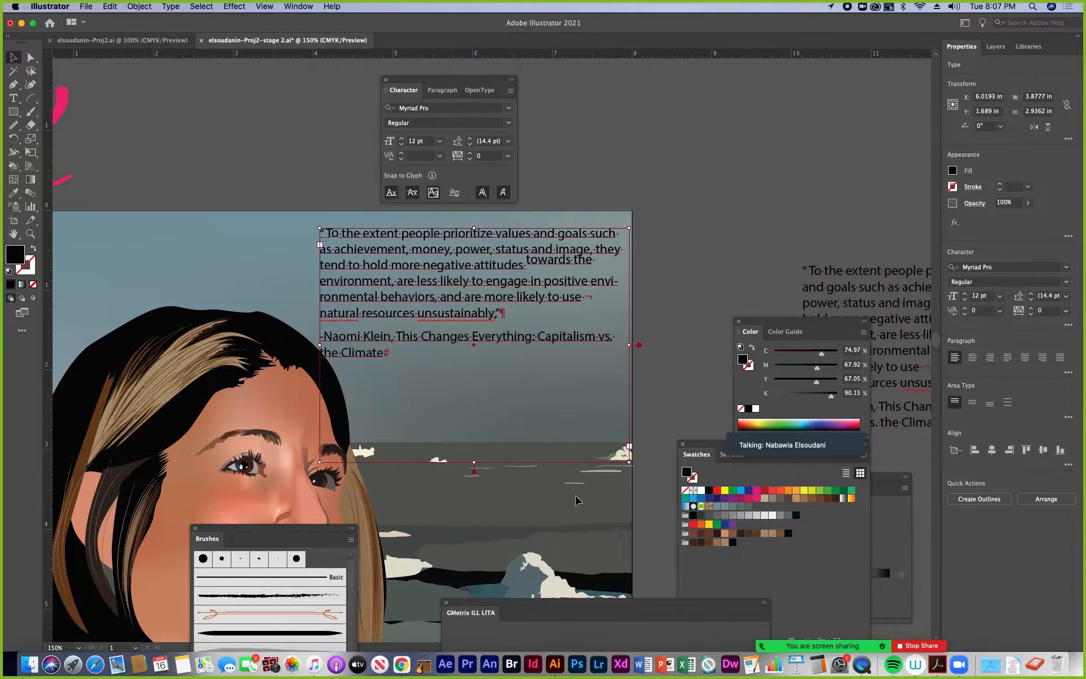
pyautogui.moveTo(424, 83); pyautogui.dragTo(749, 132)
pyautogui.click(803, 131)
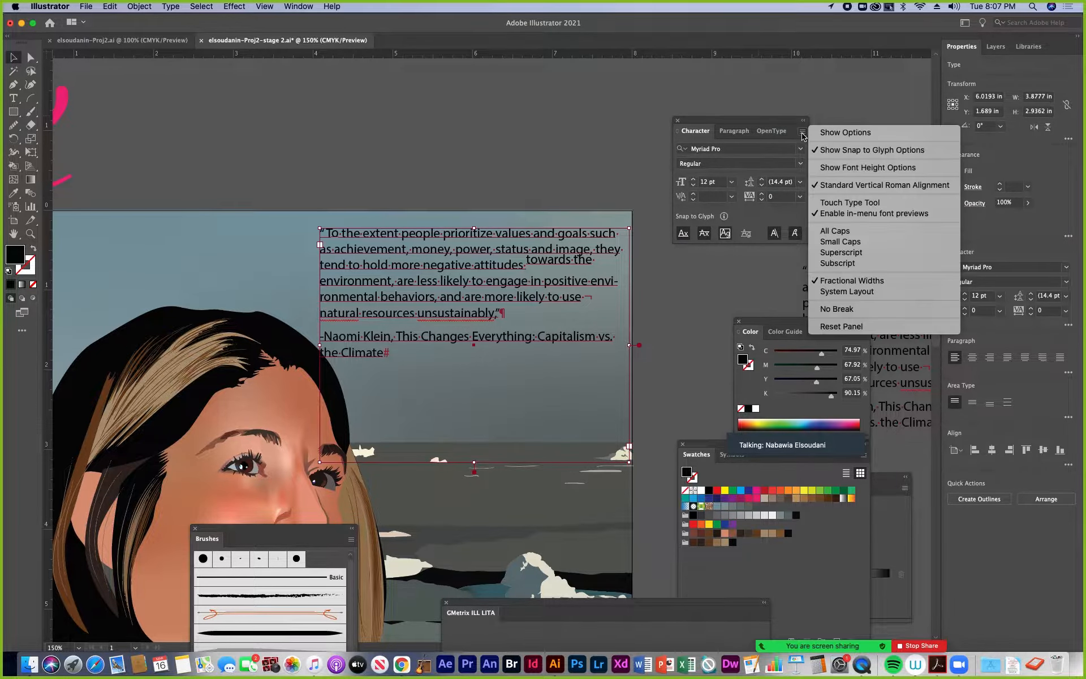
pyautogui.click(830, 133)
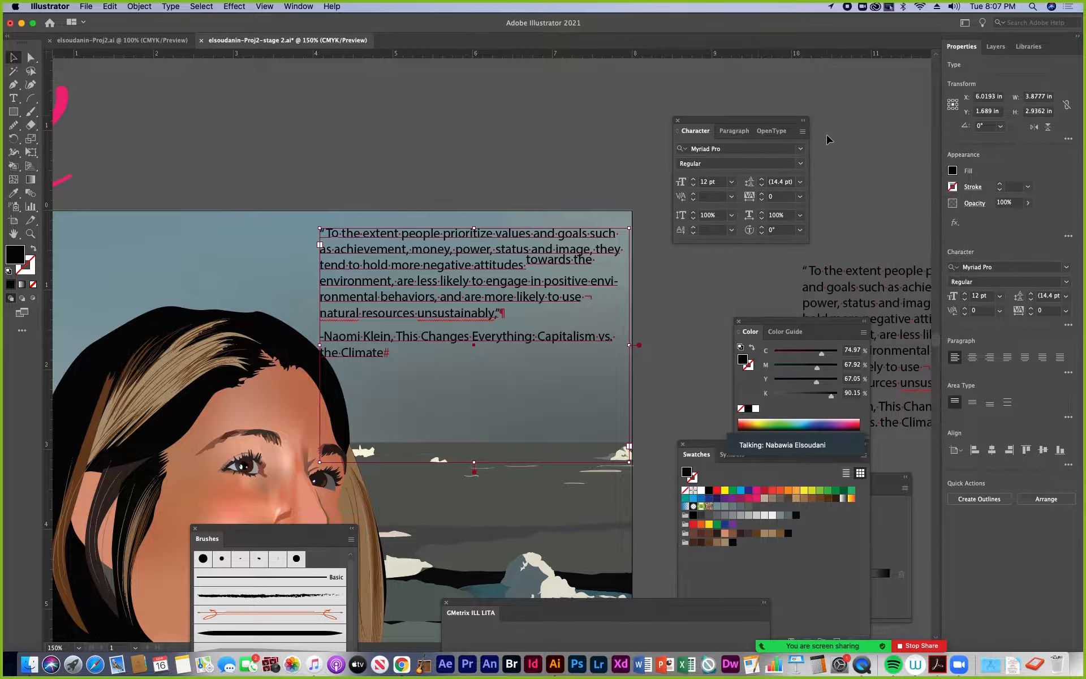
pyautogui.moveTo(746, 121); pyautogui.dragTo(740, 76)
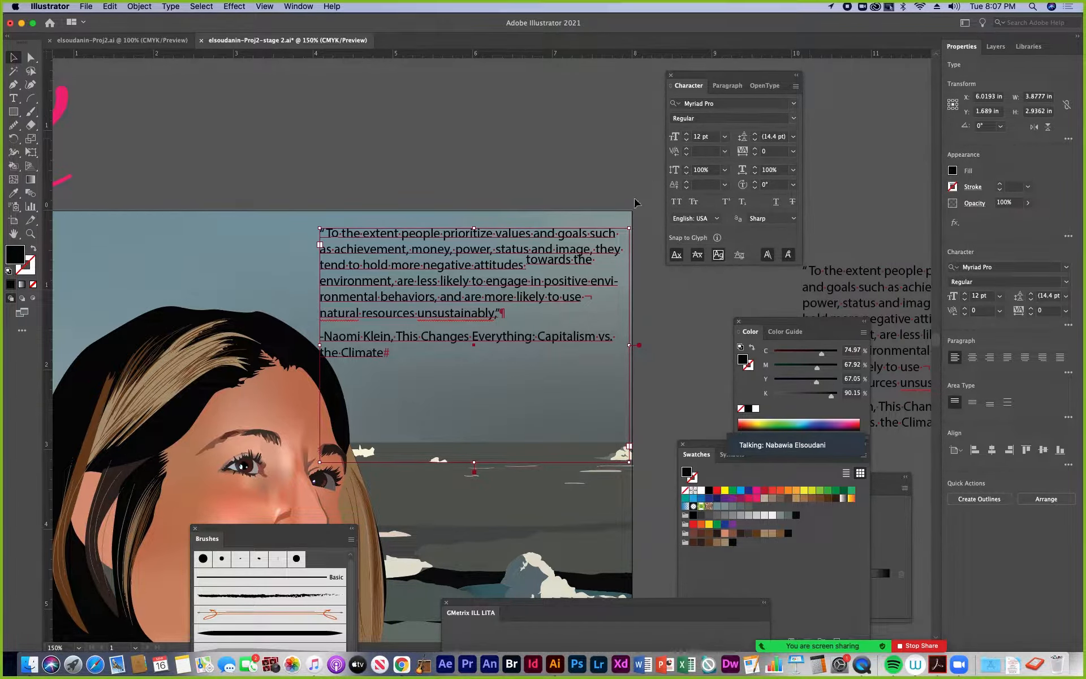
# Try to set the baseline shift of the raised words "towards the" in the area-type quote to 0 pt
pyautogui.doubleClick(527, 262)
pyautogui.moveTo(525, 262); pyautogui.dragTo(597, 259)
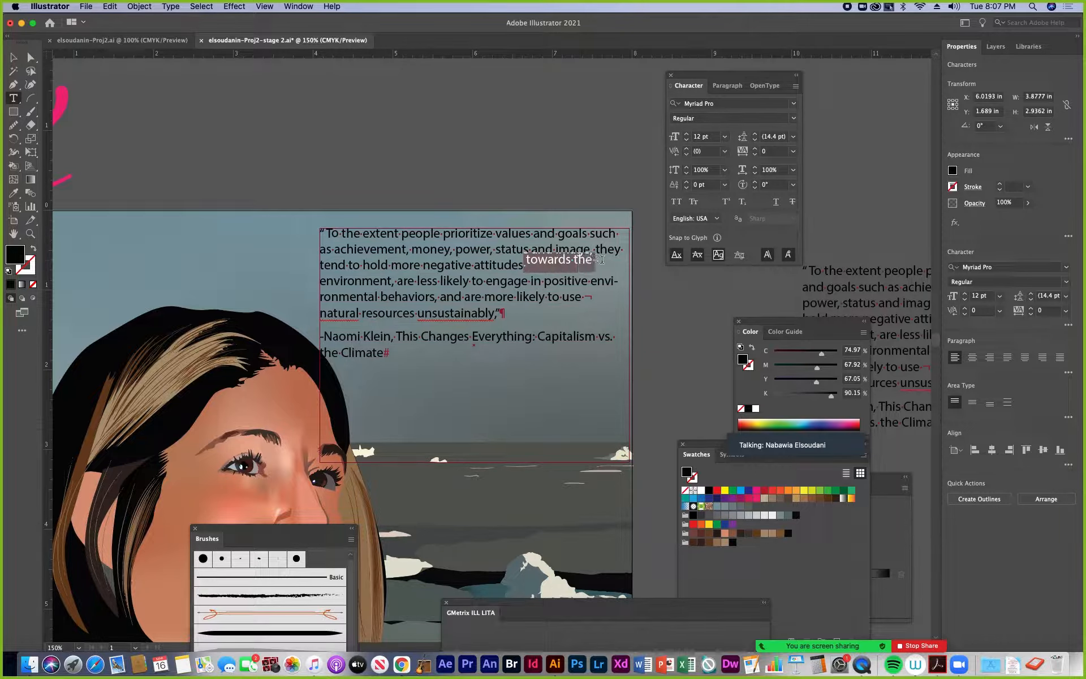
pyautogui.click(725, 185)
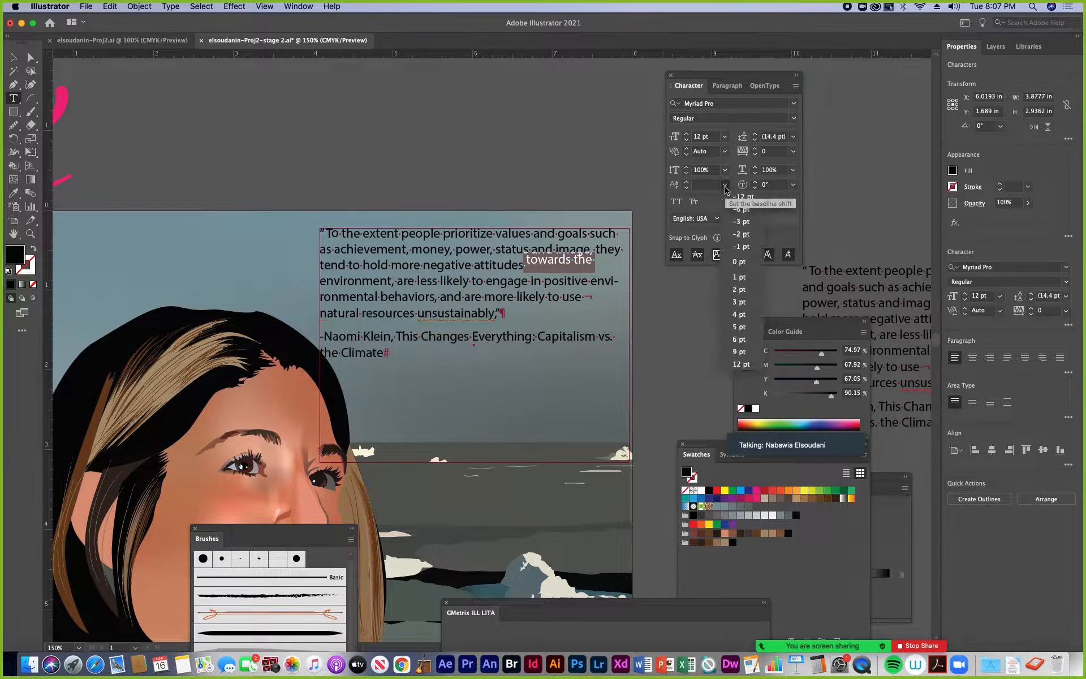
pyautogui.click(739, 264)
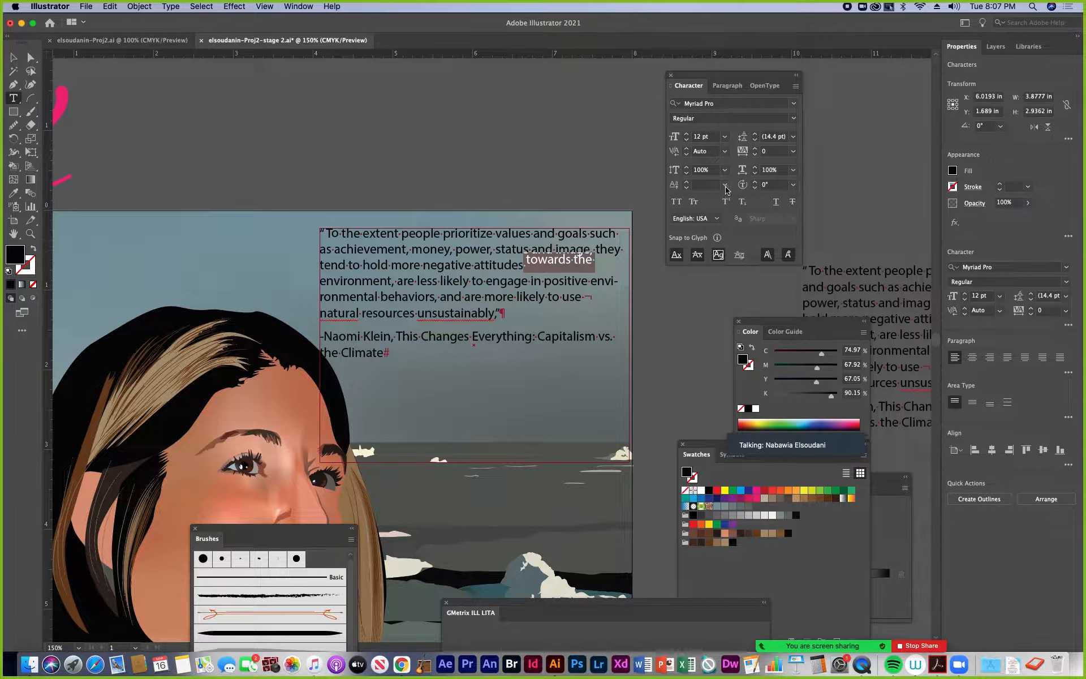
pyautogui.click(725, 185)
pyautogui.click(733, 264)
pyautogui.click(494, 238)
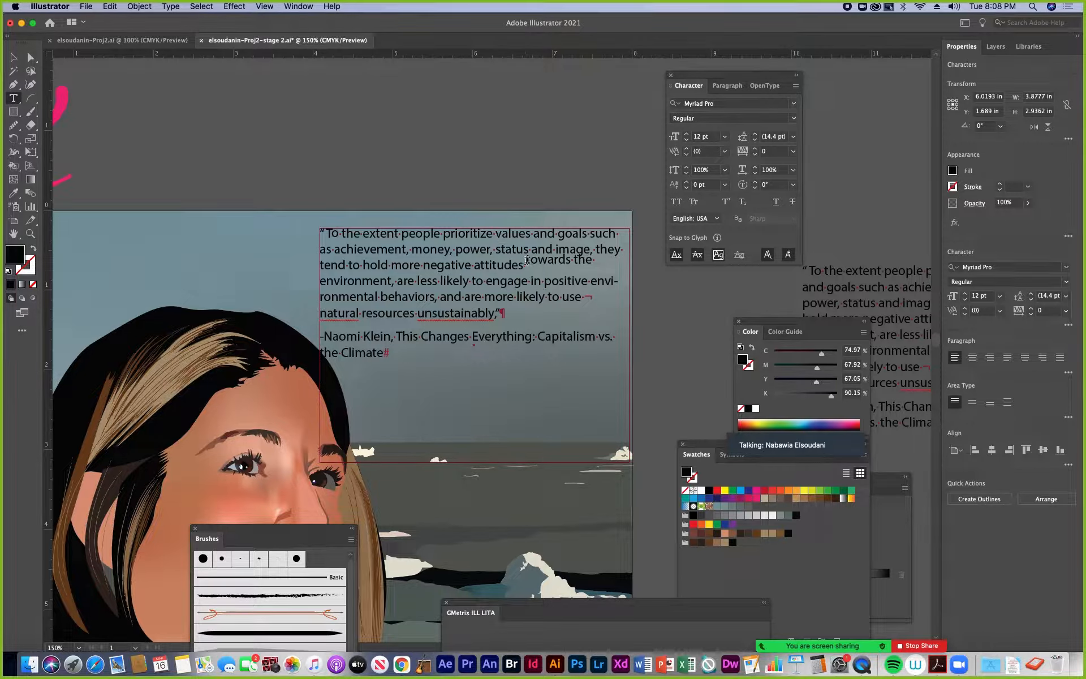
# Set the baseline shift of the raised words "towards the" in the area-type quote to 0 pt
pyautogui.moveTo(526, 261); pyautogui.dragTo(596, 260)
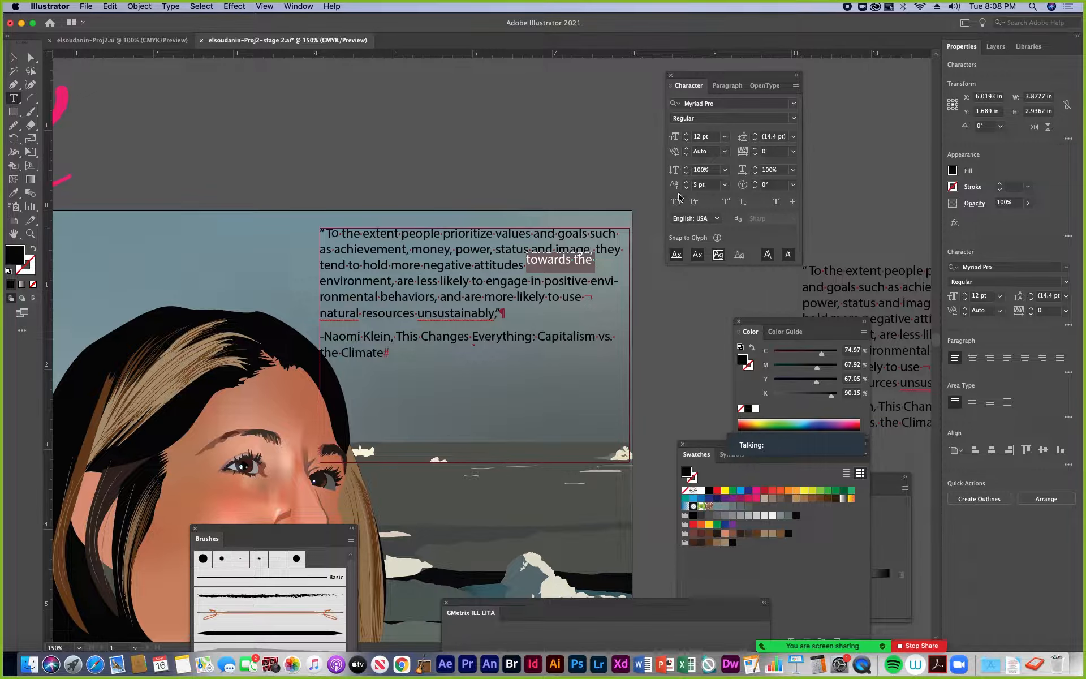
pyautogui.click(724, 185)
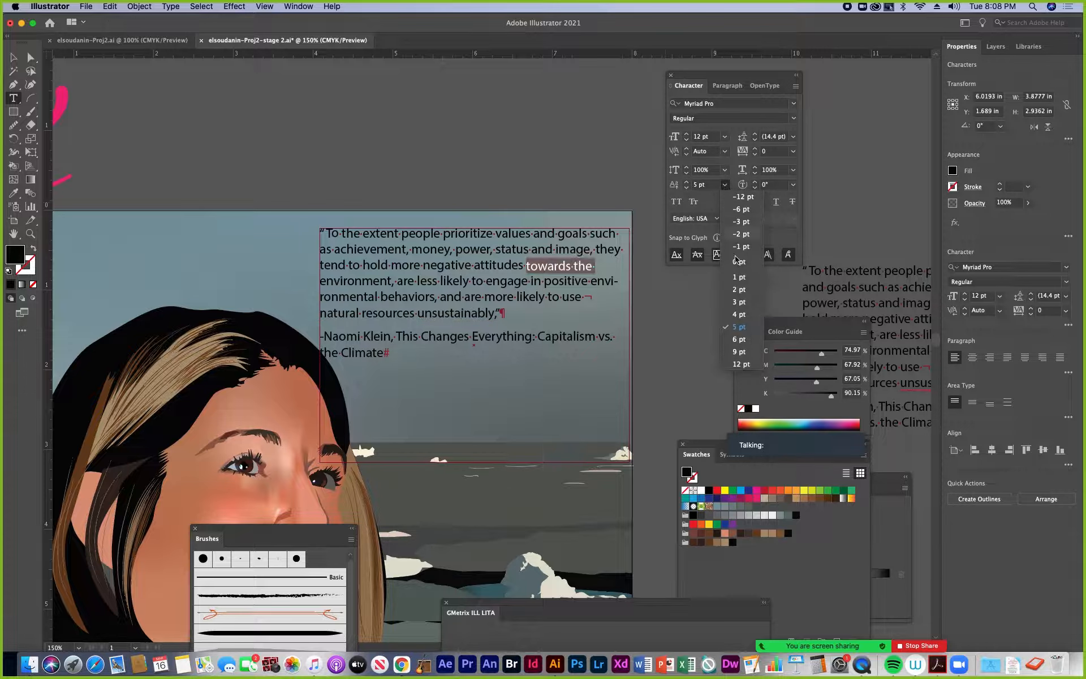
pyautogui.click(741, 263)
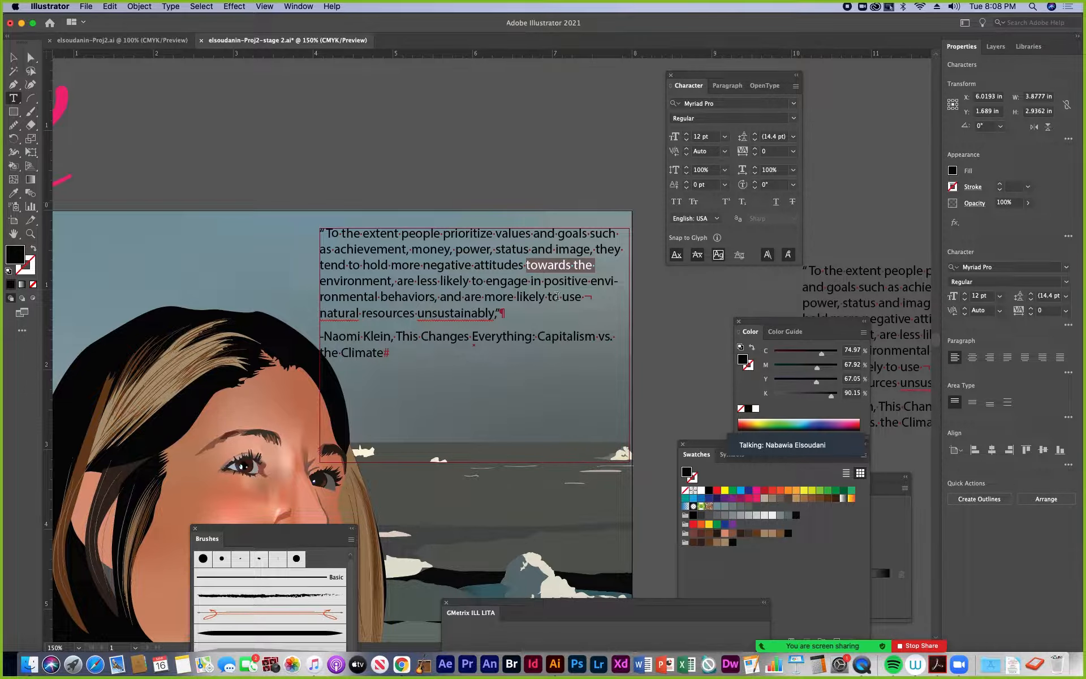
pyautogui.click(425, 263)
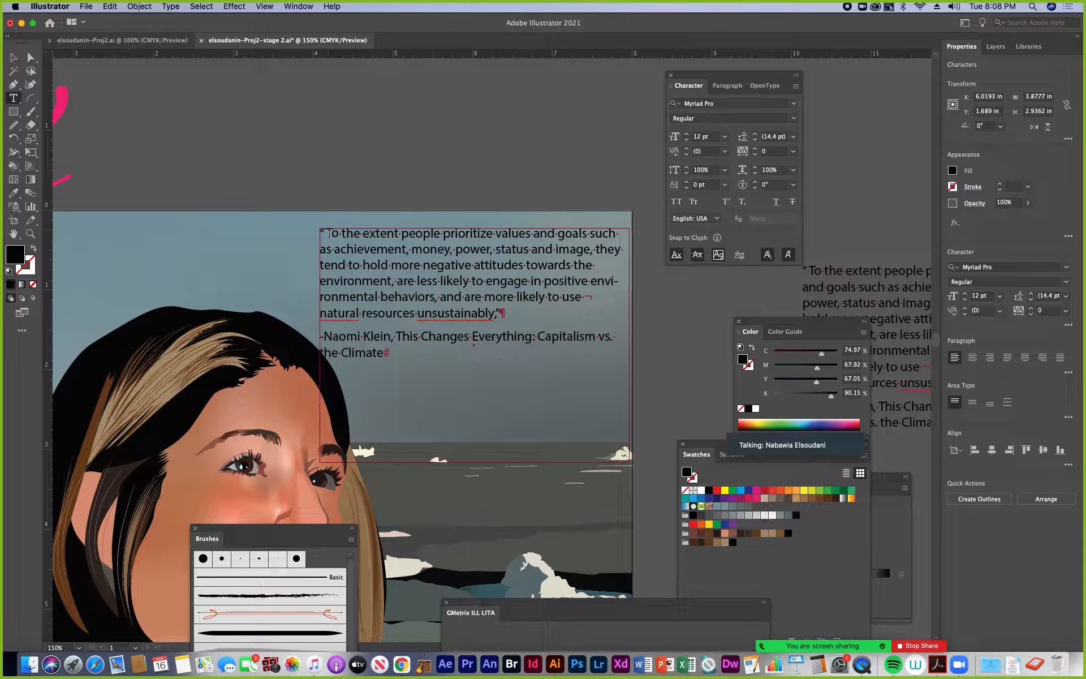
# Add several extra spaces after "and" in the quote's fifth line, and remove them again
pyautogui.click(30, 233)
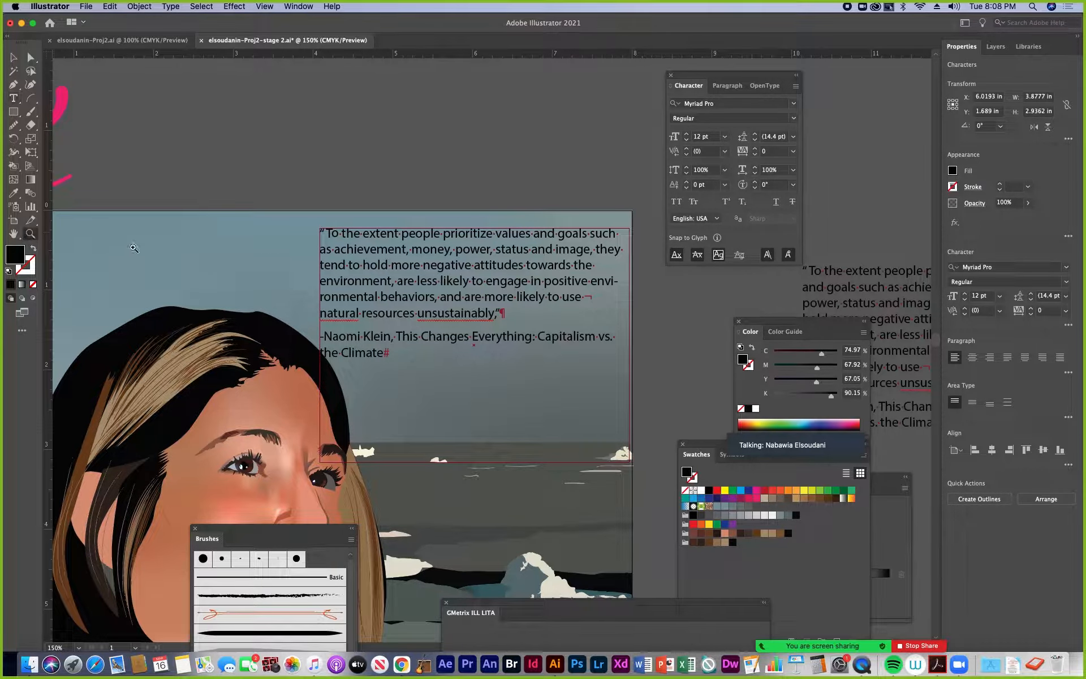
pyautogui.click(462, 252)
pyautogui.click(506, 363)
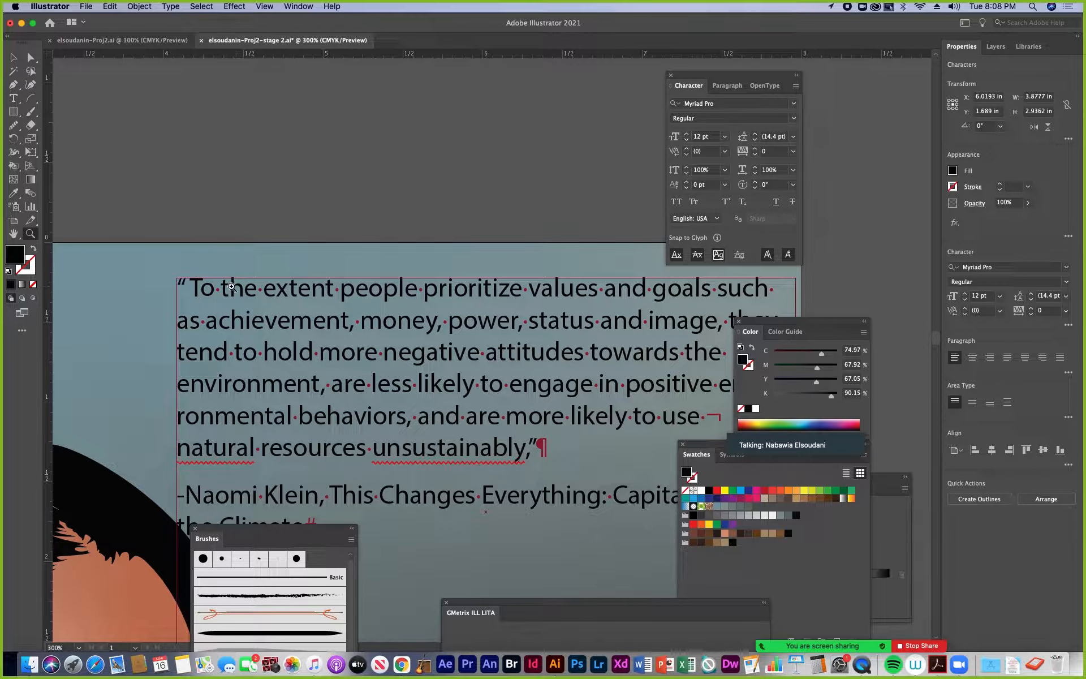
pyautogui.moveTo(449, 375); pyautogui.dragTo(448, 341)
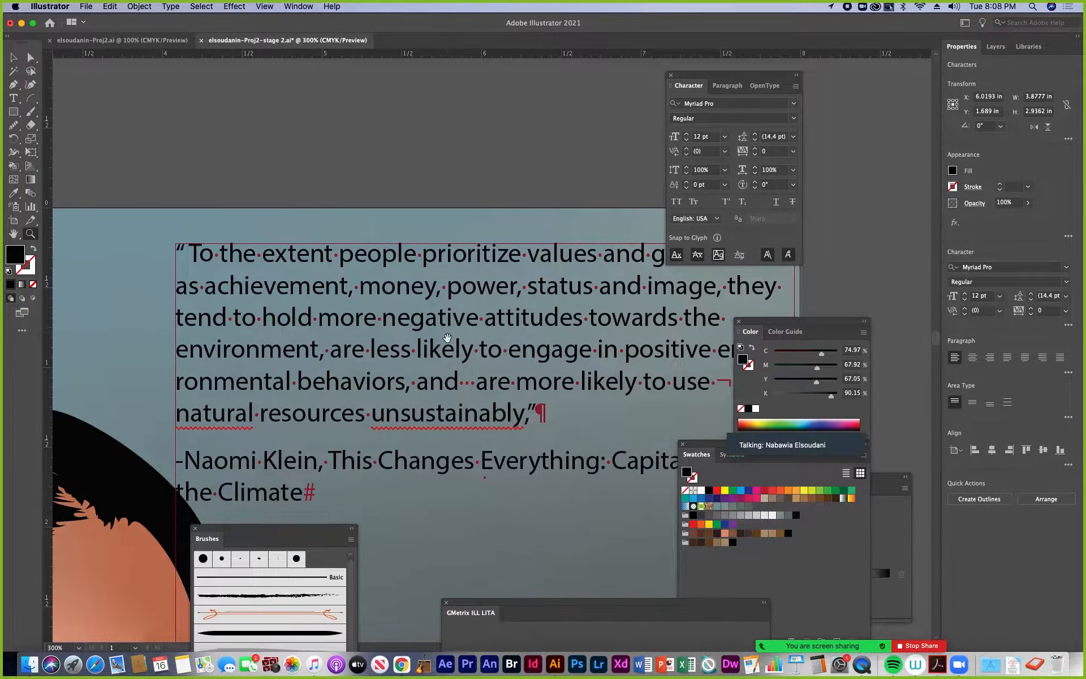
pyautogui.press('BackSpace')
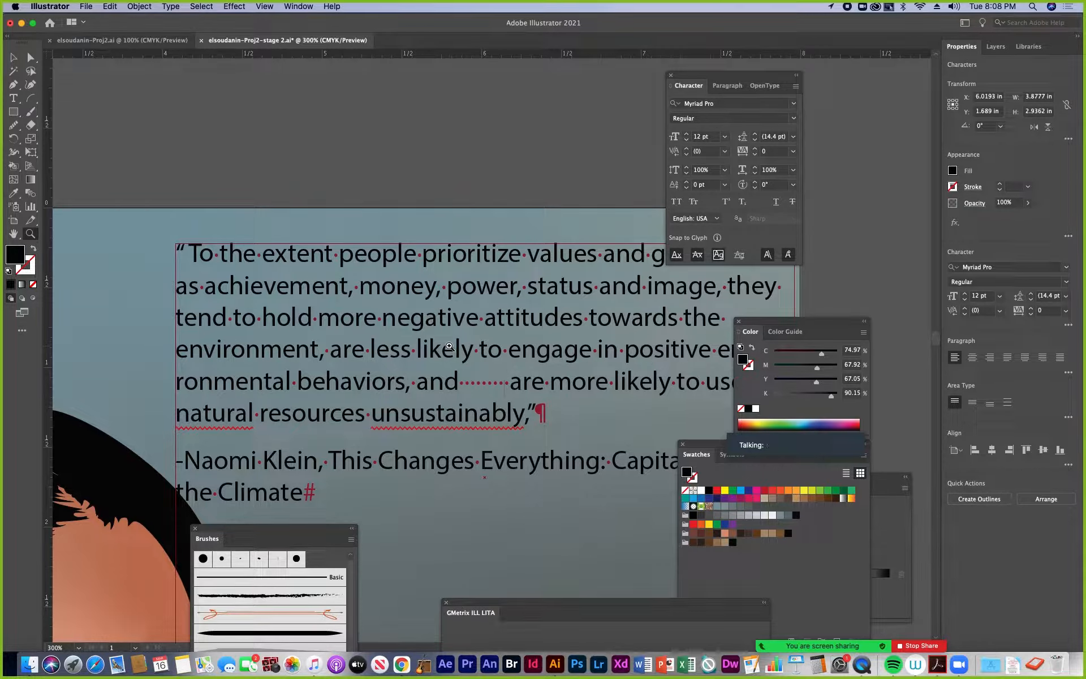
pyautogui.press('BackSpace')
pyautogui.press('BackSpace')
pyautogui.press('BackSpace')
pyautogui.press('BackSpace')
pyautogui.press('BackSpace')
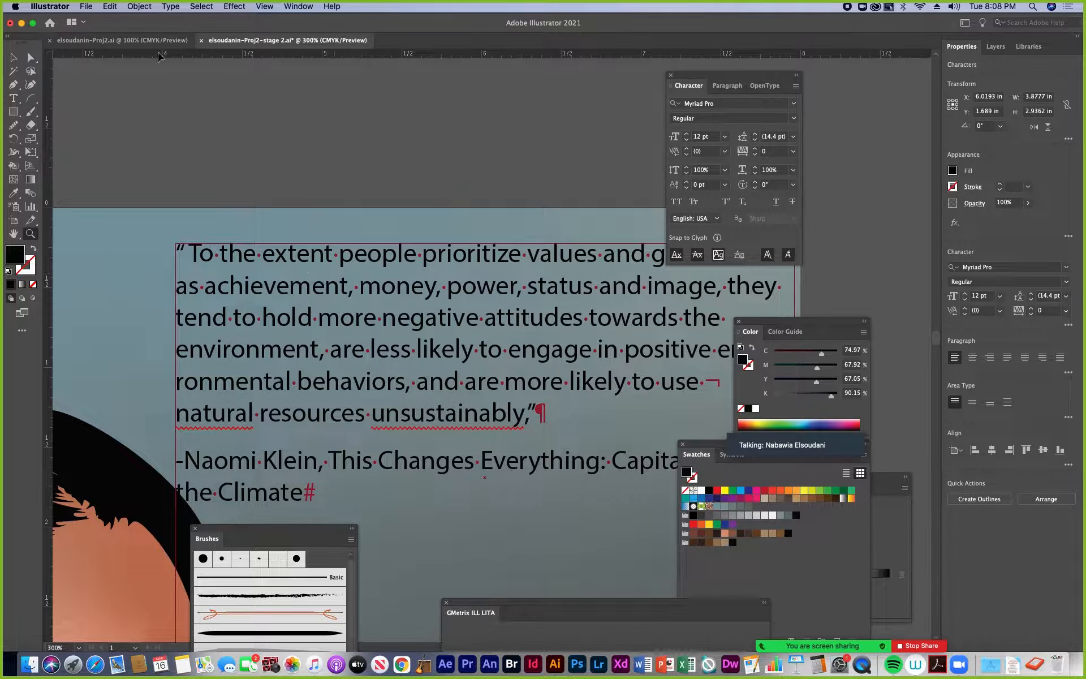
# Toggle the display of hidden characters off and on, ending with the quote's hidden characters shown
pyautogui.click(170, 7)
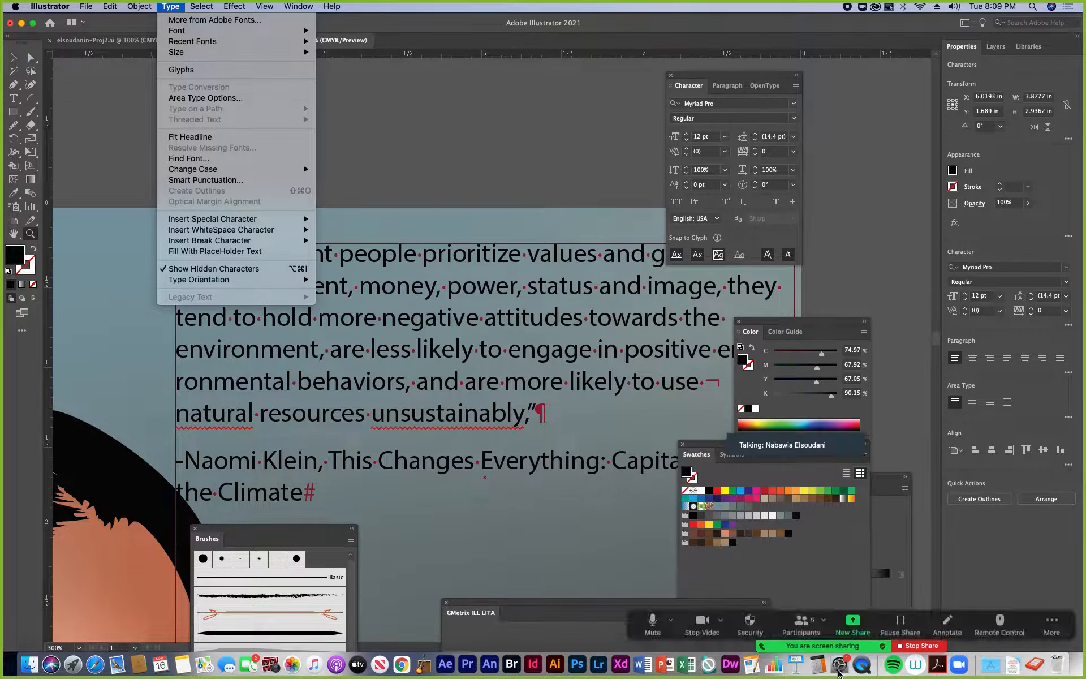
pyautogui.click(300, 269)
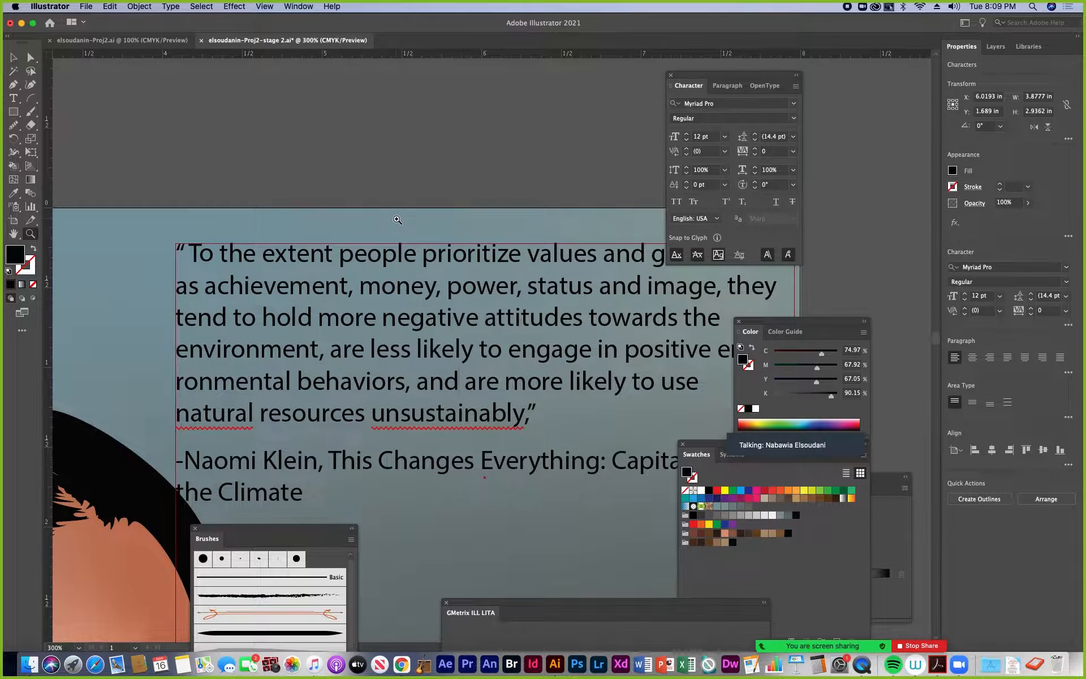
pyautogui.press('super+alt+i')
pyautogui.press('super+alt+i')
pyautogui.press('super+alt+i')
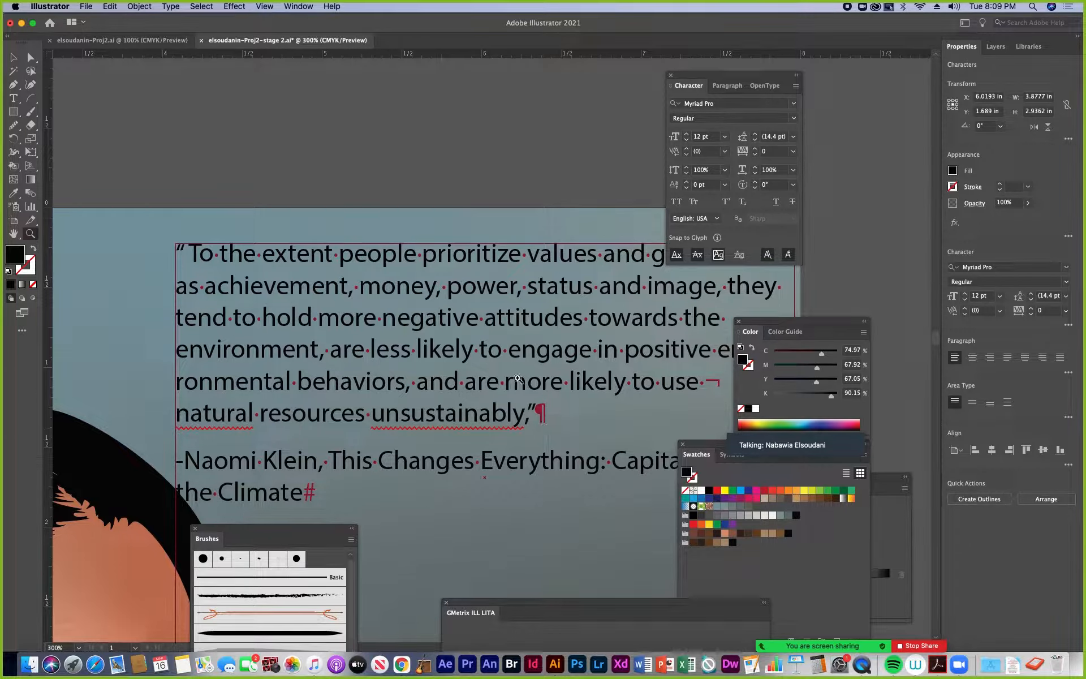
# Move the Color and Character panels off the quote and select the area-type object
pyautogui.moveTo(794, 322); pyautogui.dragTo(911, 313)
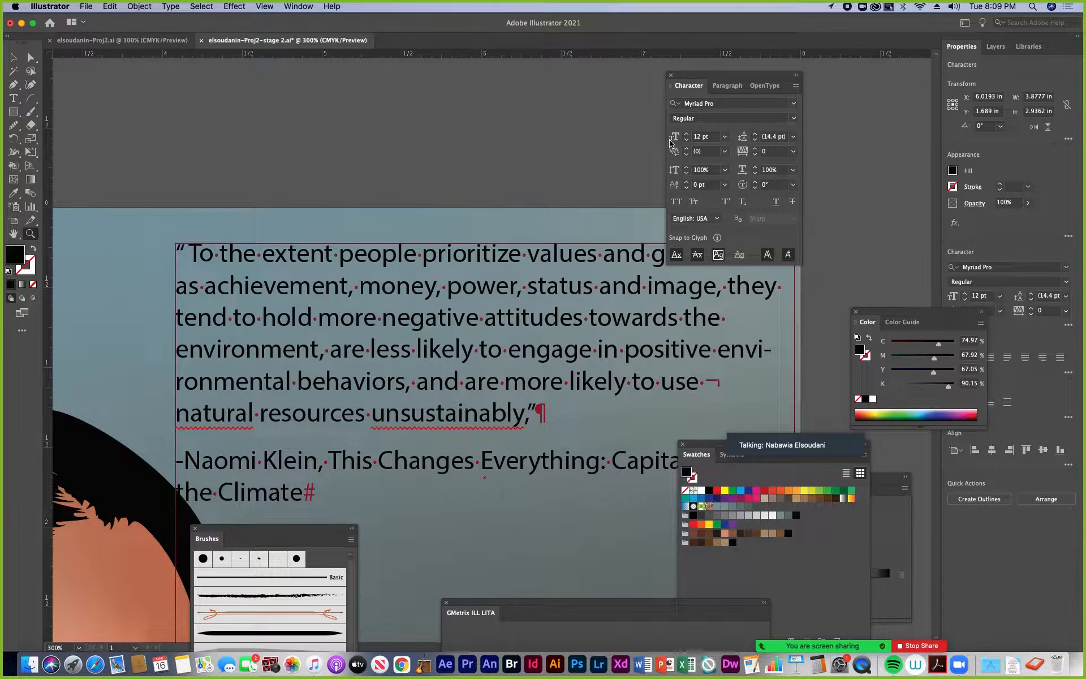
pyautogui.moveTo(697, 76); pyautogui.dragTo(845, 89)
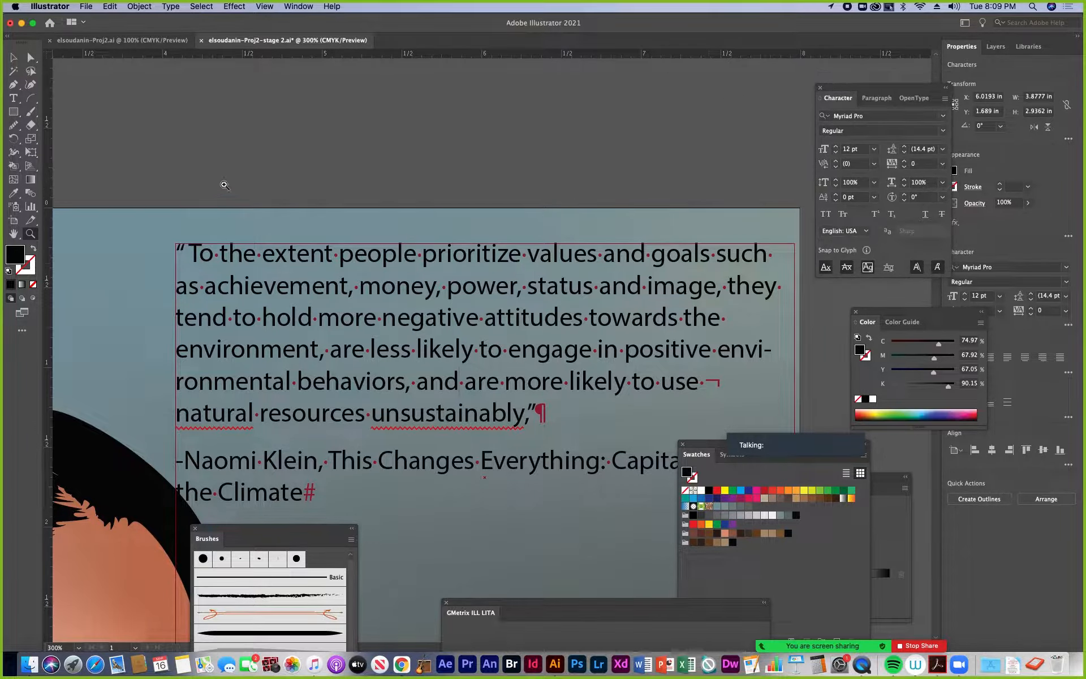
pyautogui.press('v')
pyautogui.click(573, 300)
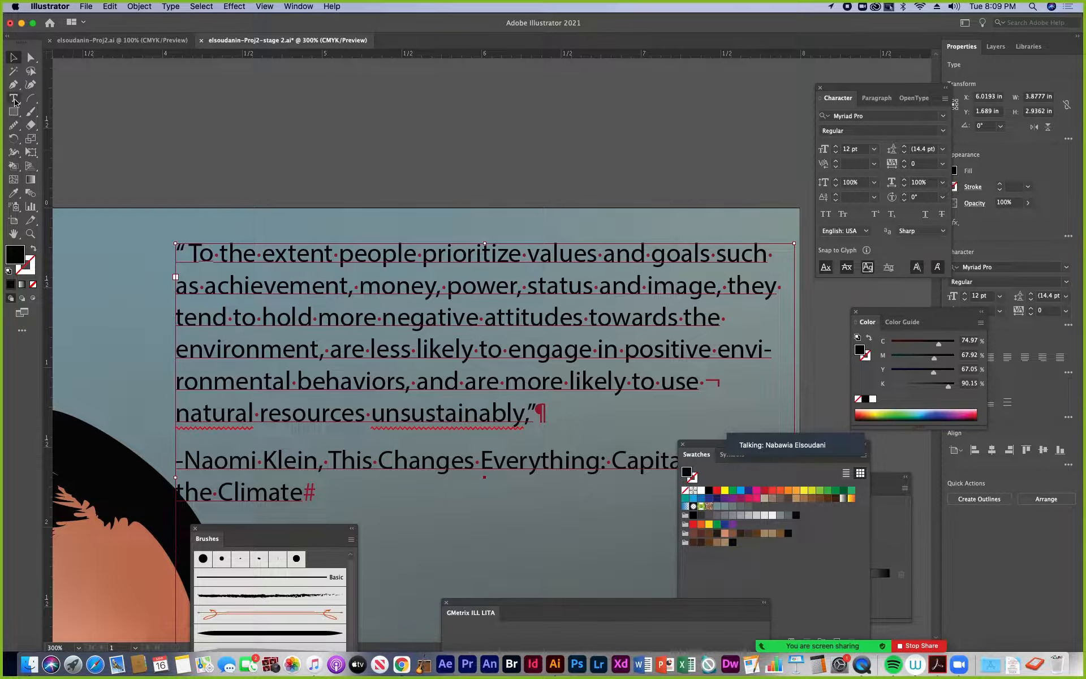
pyautogui.press('t')
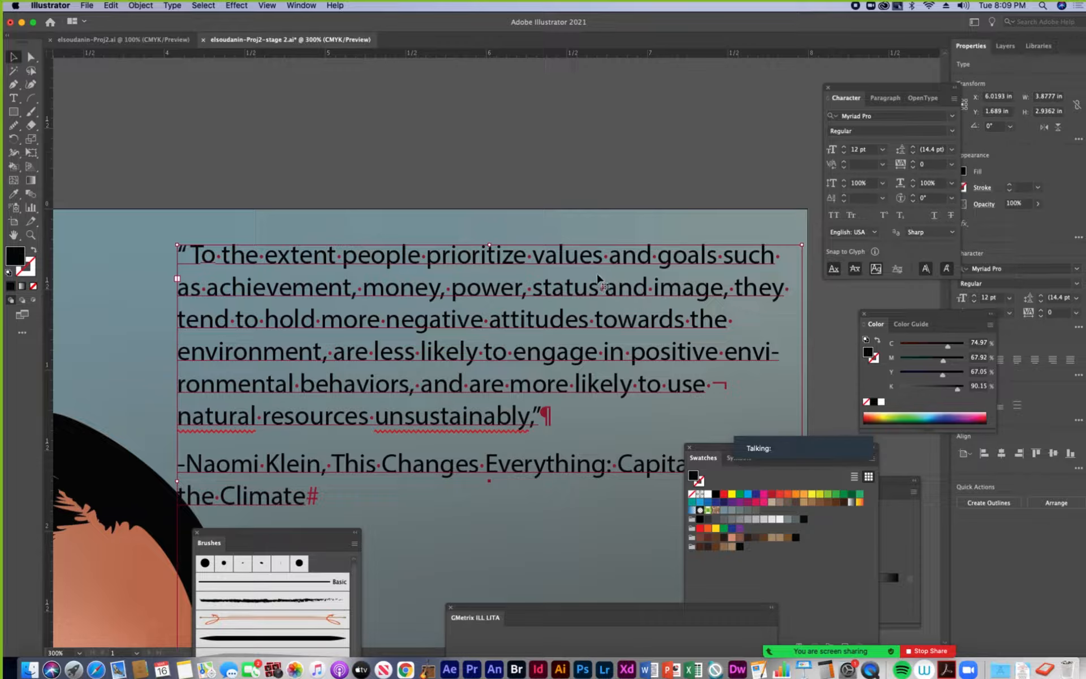
# Preview several fonts on the selected quote and change its font to Adobe Garamond Pro
pyautogui.click(953, 117)
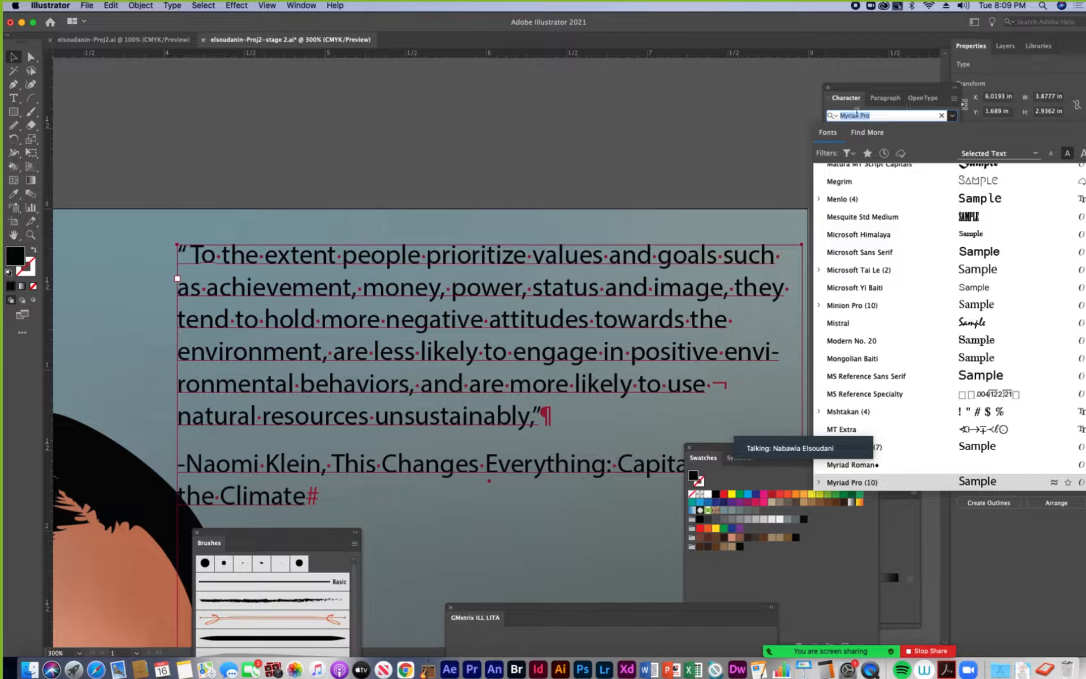
pyautogui.moveTo(893, 92); pyautogui.dragTo(735, 64)
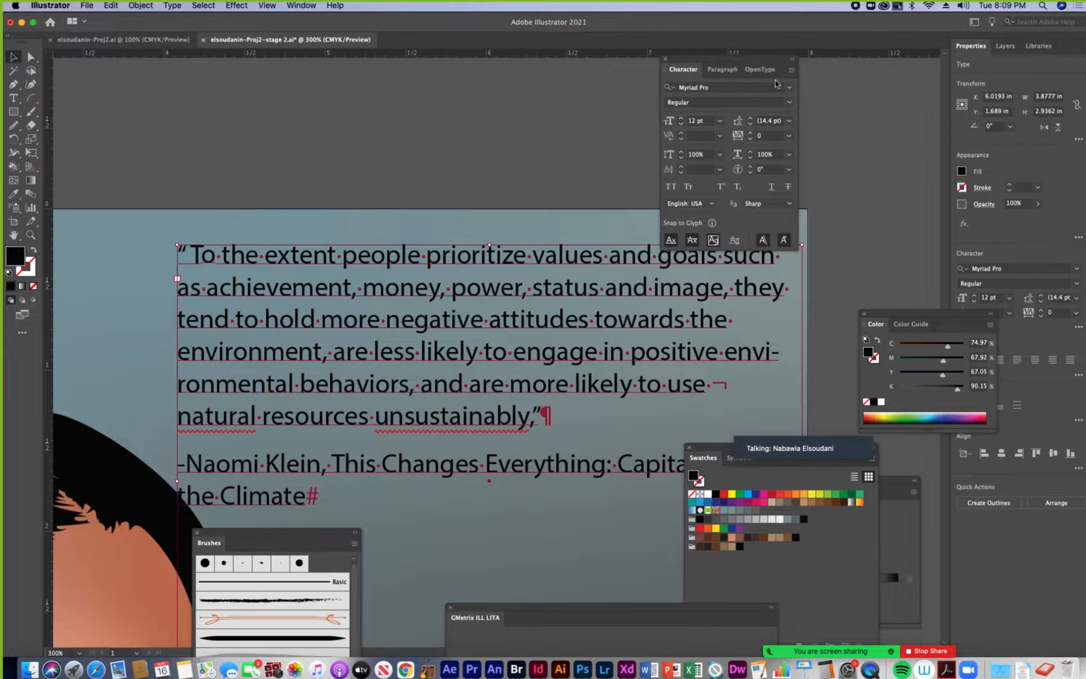
pyautogui.click(790, 87)
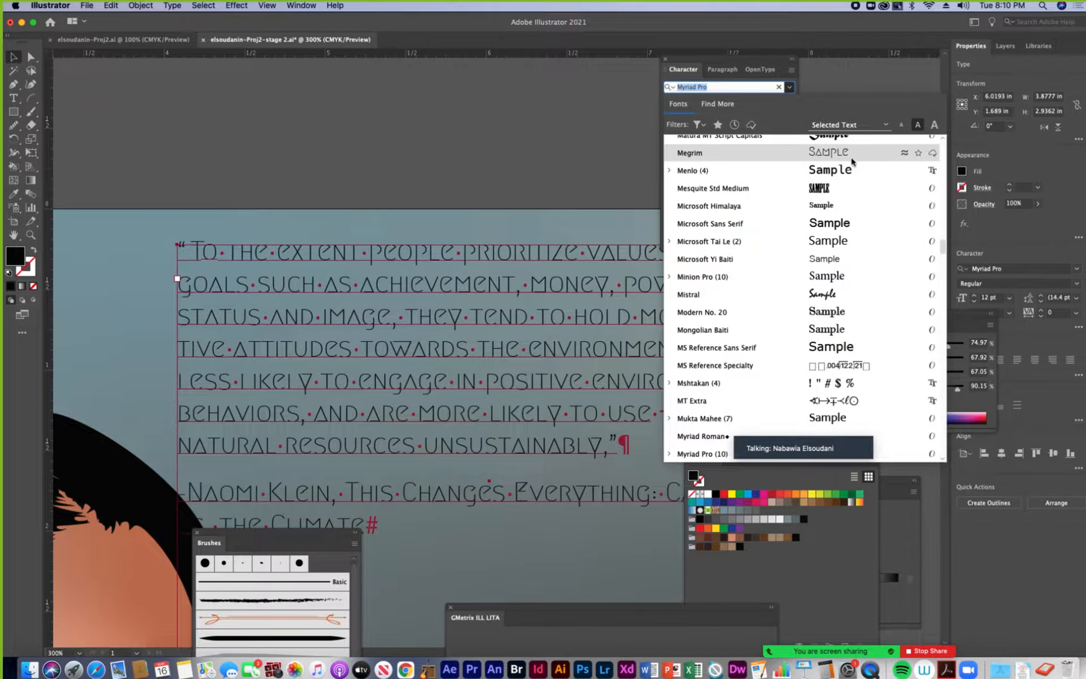
pyautogui.scroll(5, 841, 226)
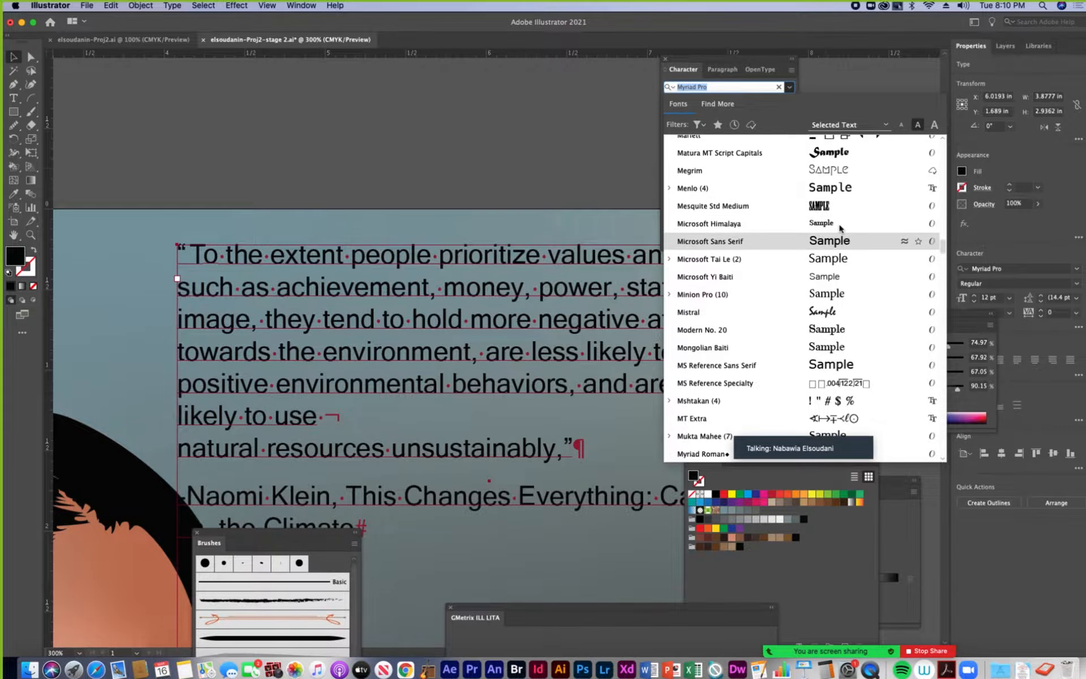
pyautogui.scroll(10, 841, 229)
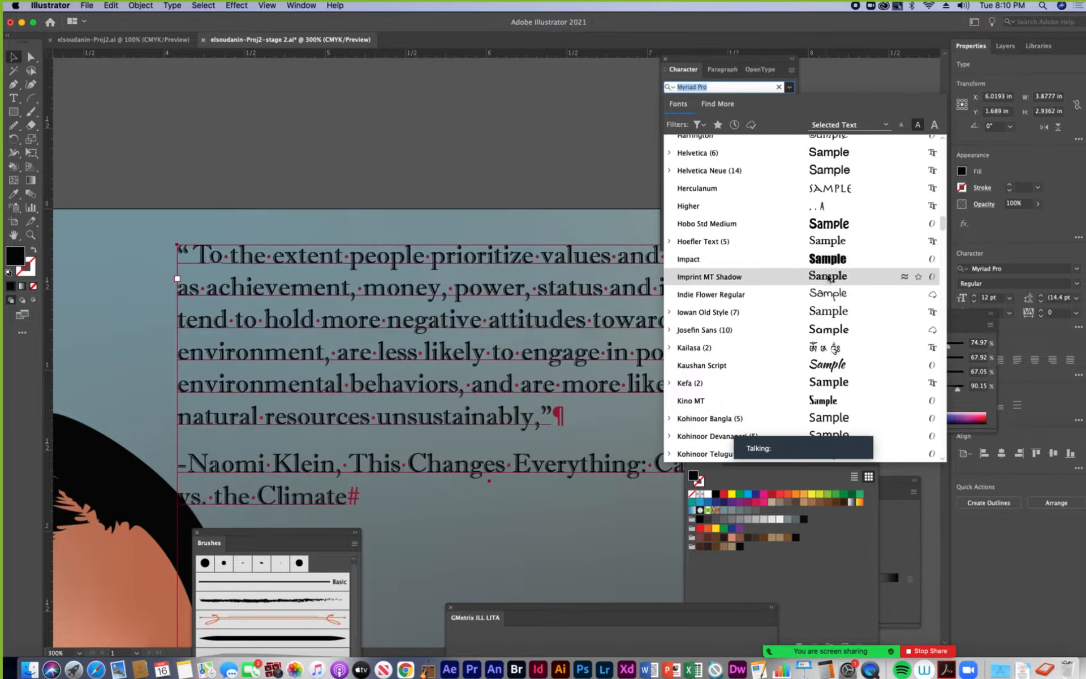
pyautogui.scroll(5, 829, 266)
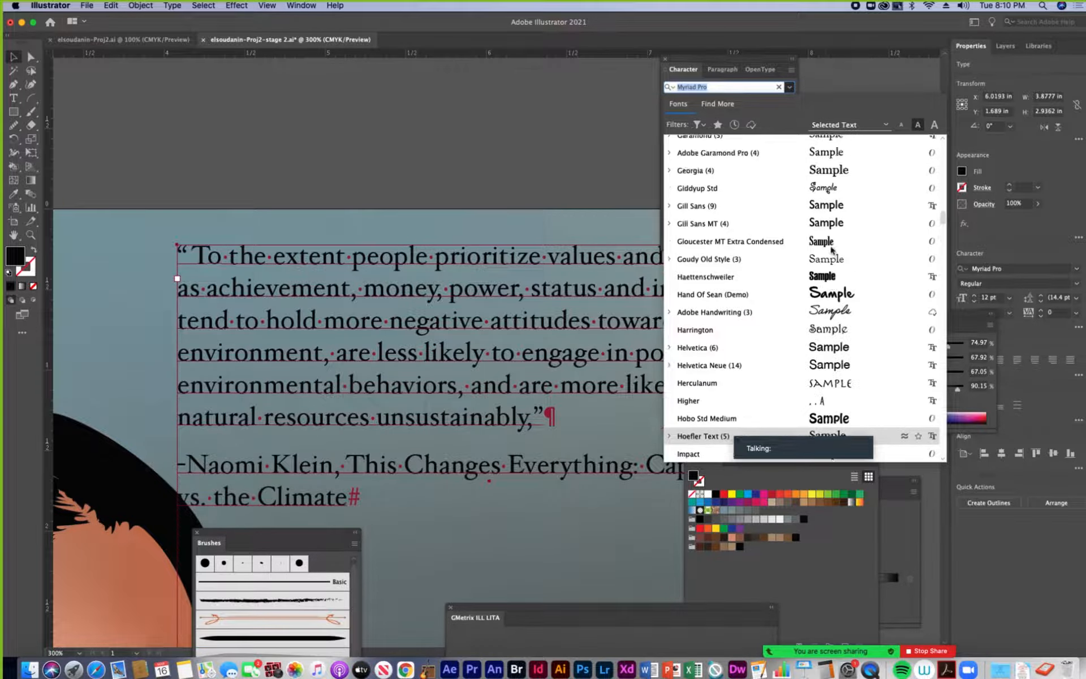
pyautogui.scroll(2, 830, 249)
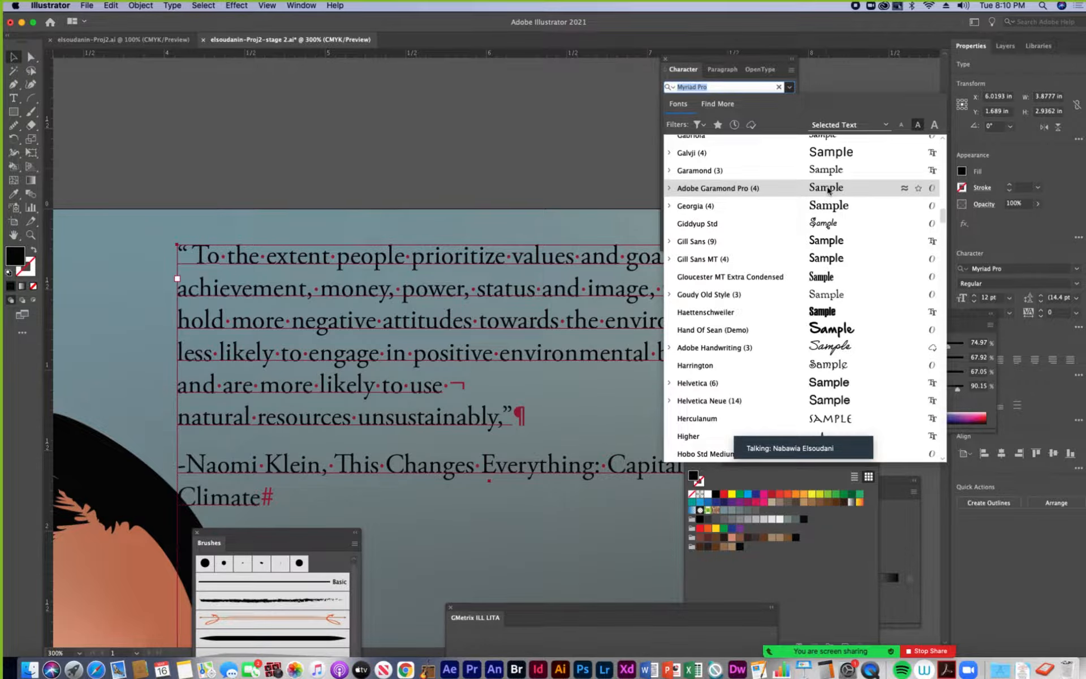
pyautogui.click(724, 192)
# Park the Character panel beside the artboard and view the font styles offered for Adobe Garamond Pro, keeping Regular
pyautogui.moveTo(695, 67); pyautogui.dragTo(854, 119)
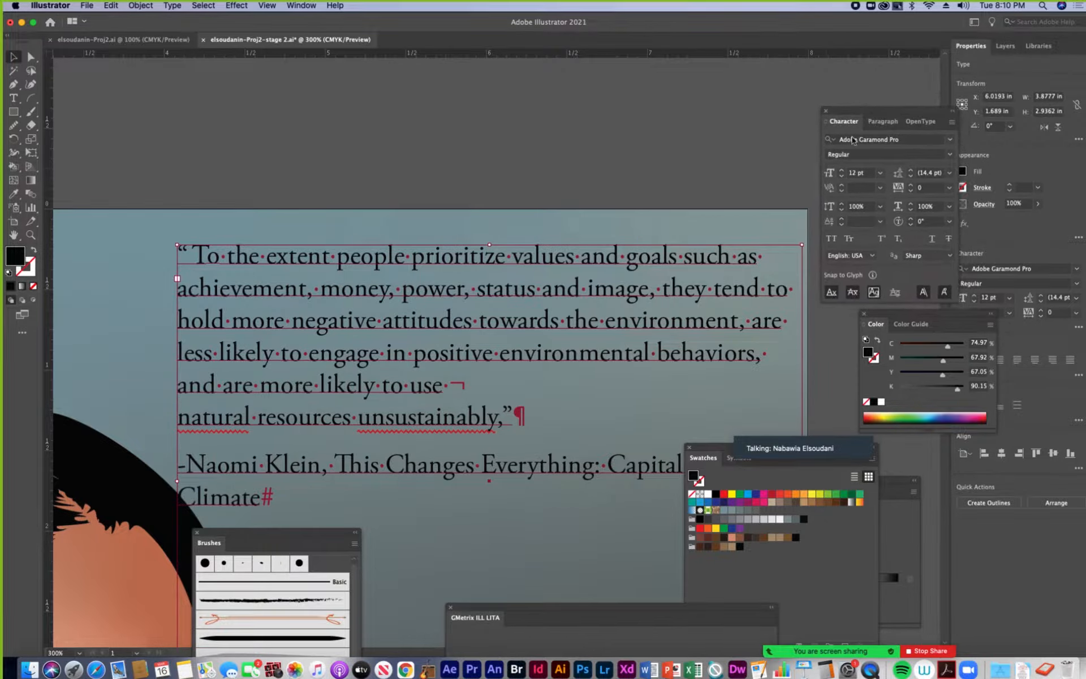
pyautogui.click(948, 156)
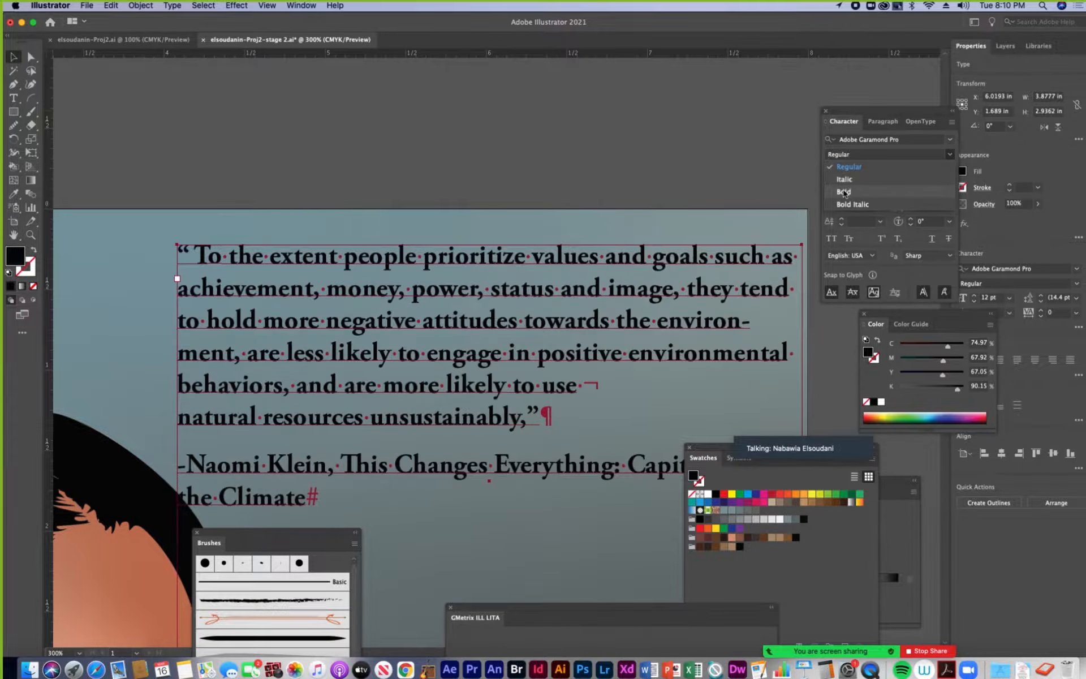
pyautogui.click(842, 115)
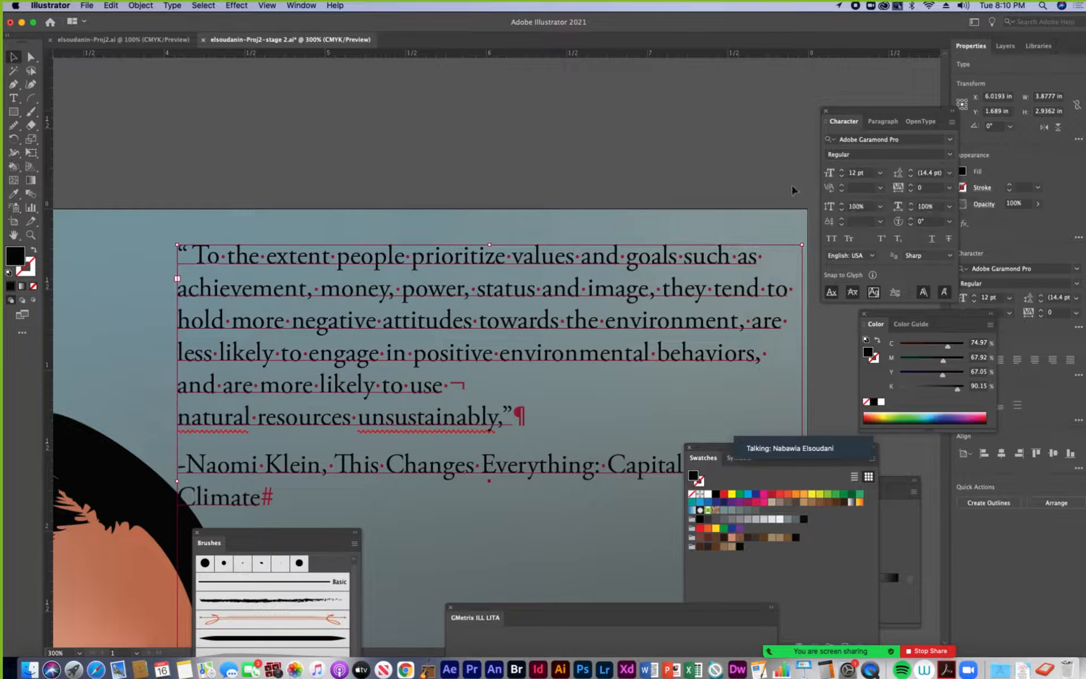
# With the Touch Type tool, scale the opening "T" of the quote to about 178% and shift it slightly downward
pyautogui.click(12, 100)
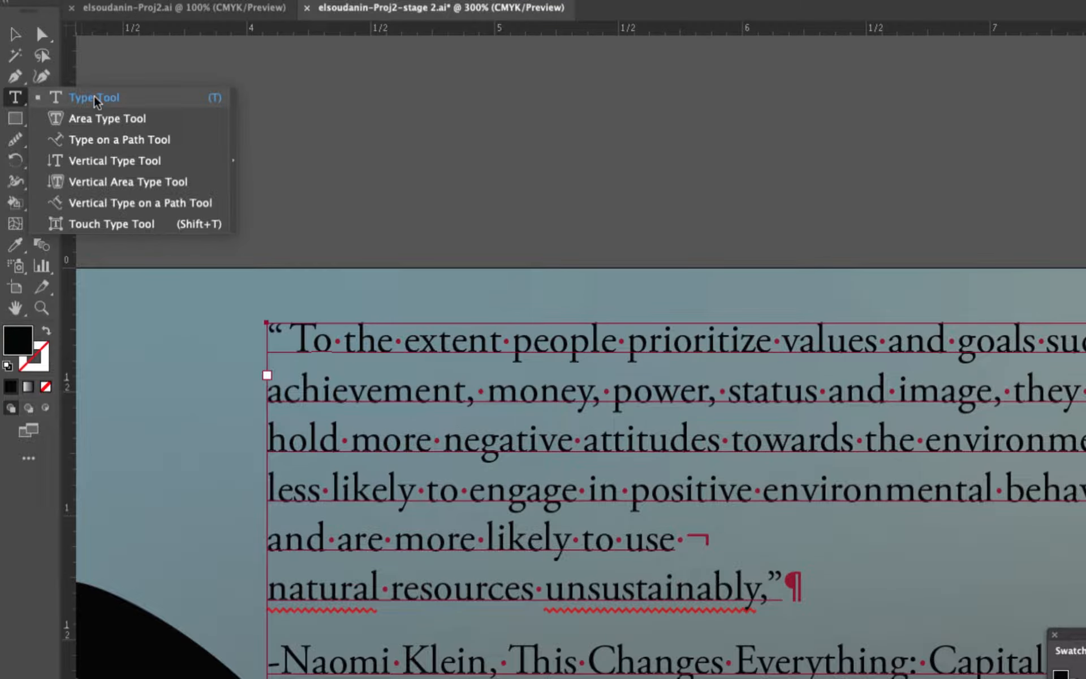
pyautogui.click(94, 225)
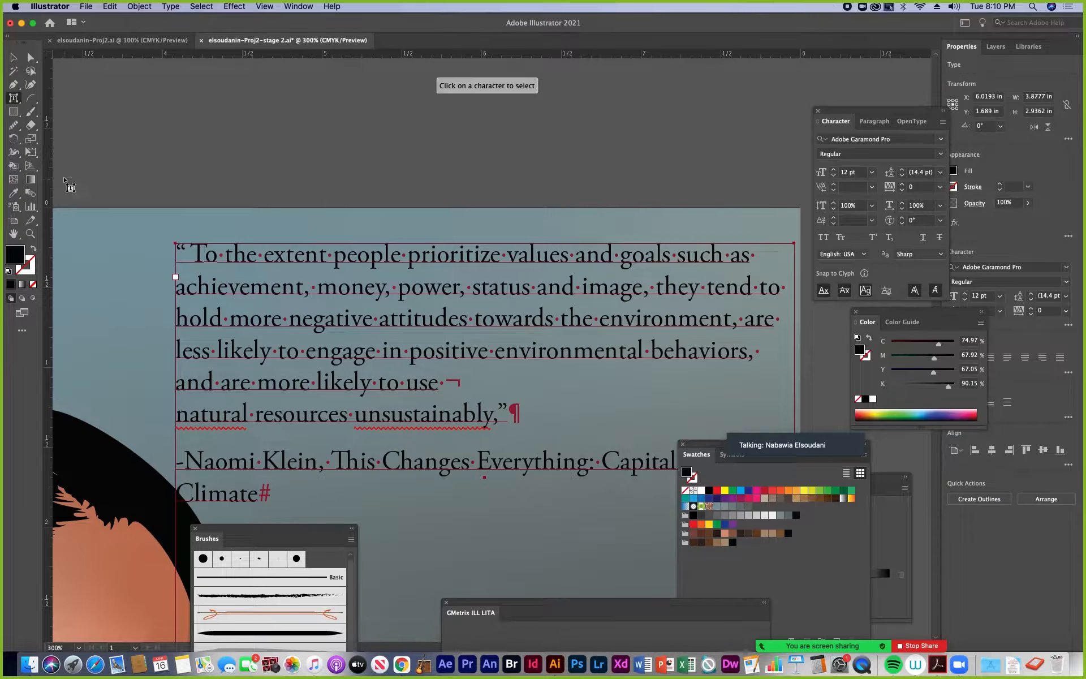
pyautogui.click(204, 261)
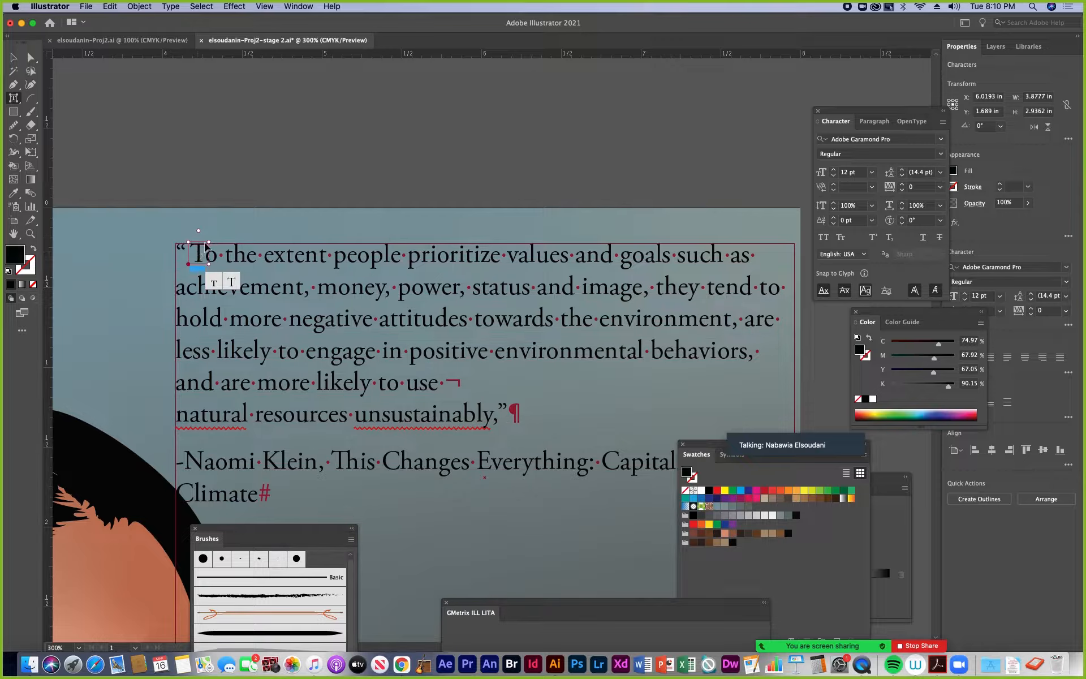
pyautogui.moveTo(209, 242); pyautogui.dragTo(228, 225)
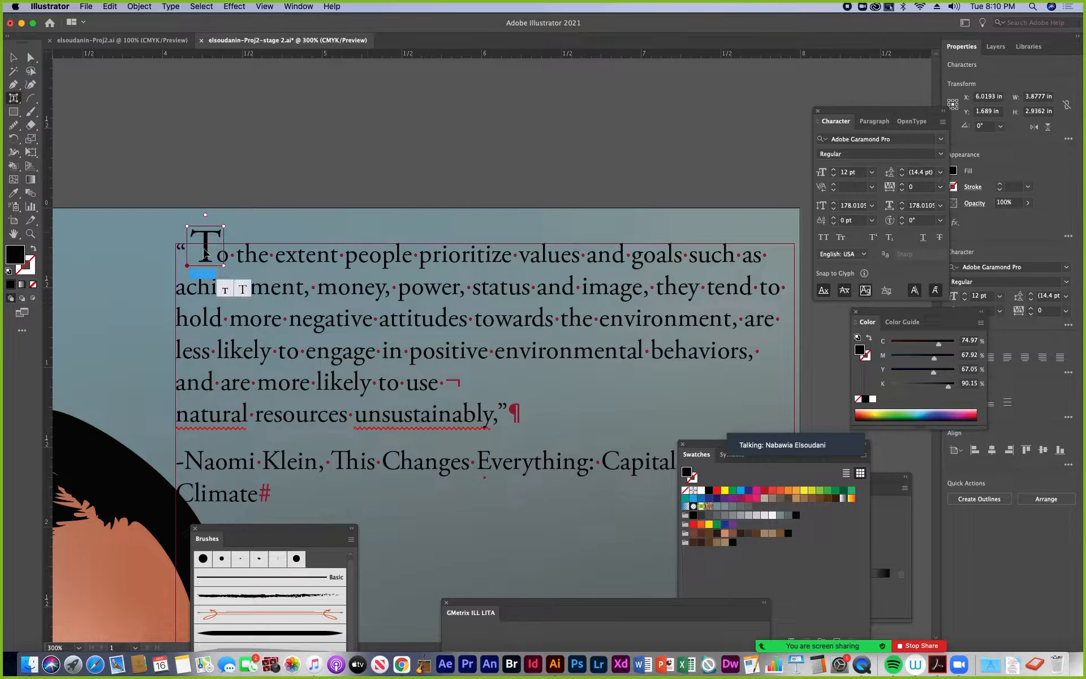
pyautogui.moveTo(207, 238); pyautogui.dragTo(244, 255)
# Raise the lowered "t" of the quote's first "the" to line up with its neighbours, and set its baseline shift to 0 pt
pyautogui.click(221, 257)
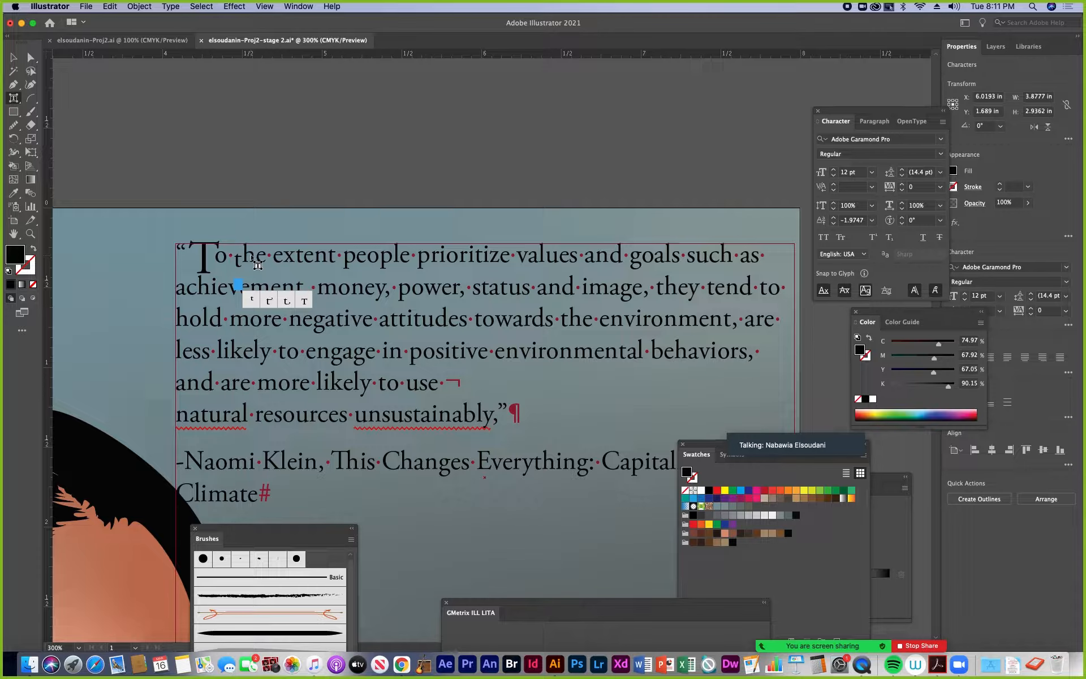
pyautogui.click(252, 256)
pyautogui.press('super+equal')
pyautogui.press('super+equal')
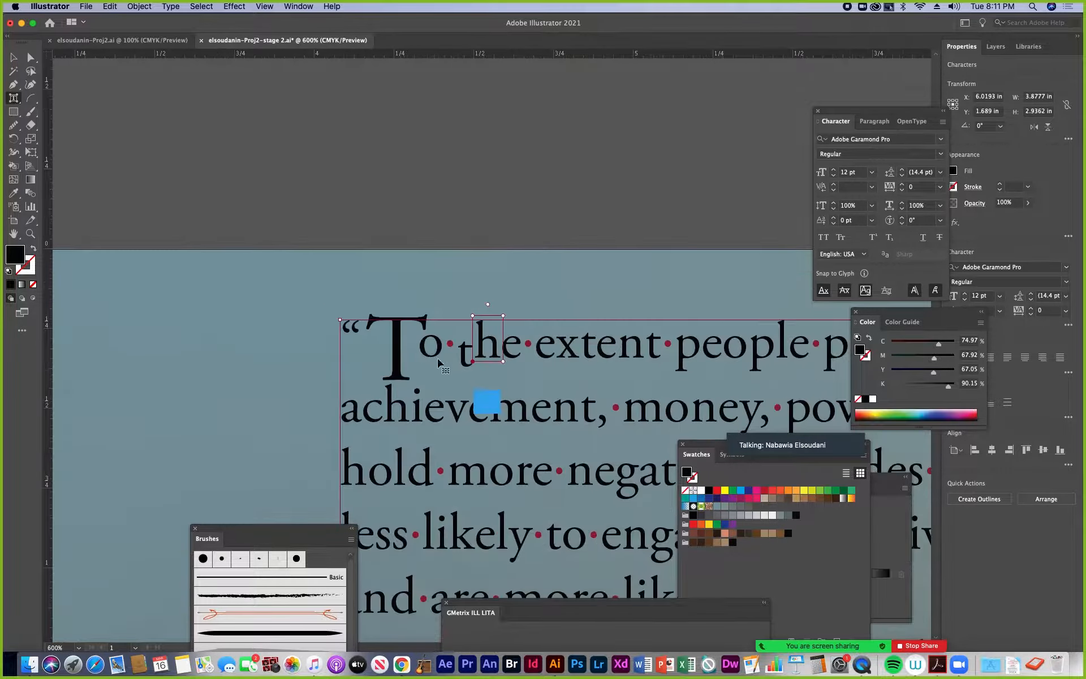
pyautogui.click(515, 352)
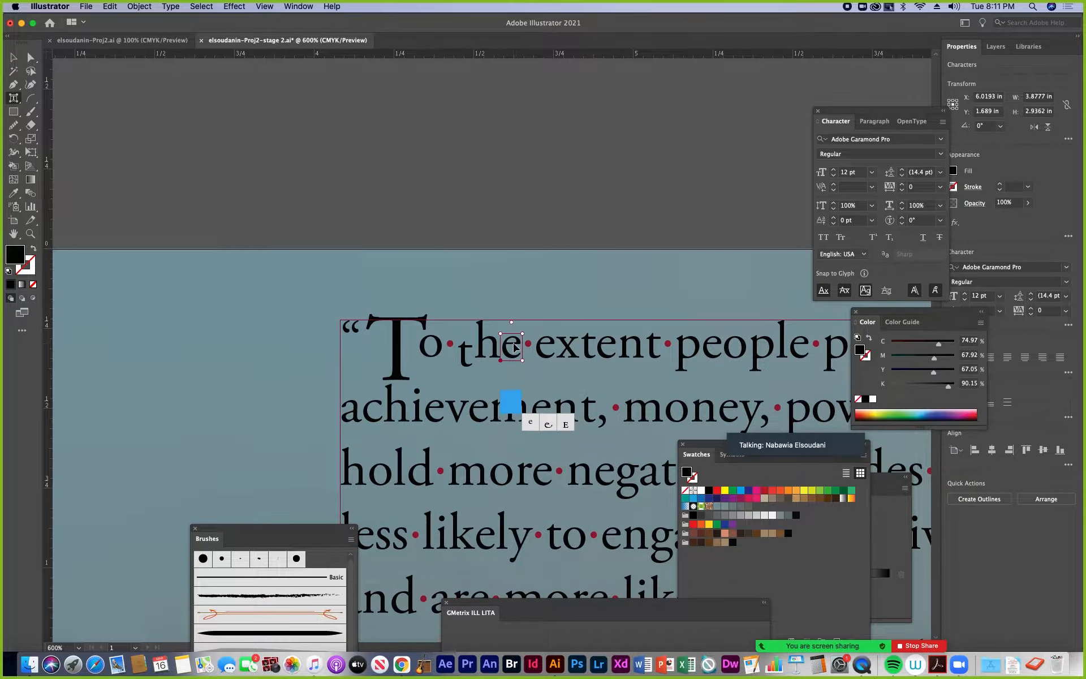
pyautogui.moveTo(467, 357); pyautogui.dragTo(468, 348)
pyautogui.click(872, 220)
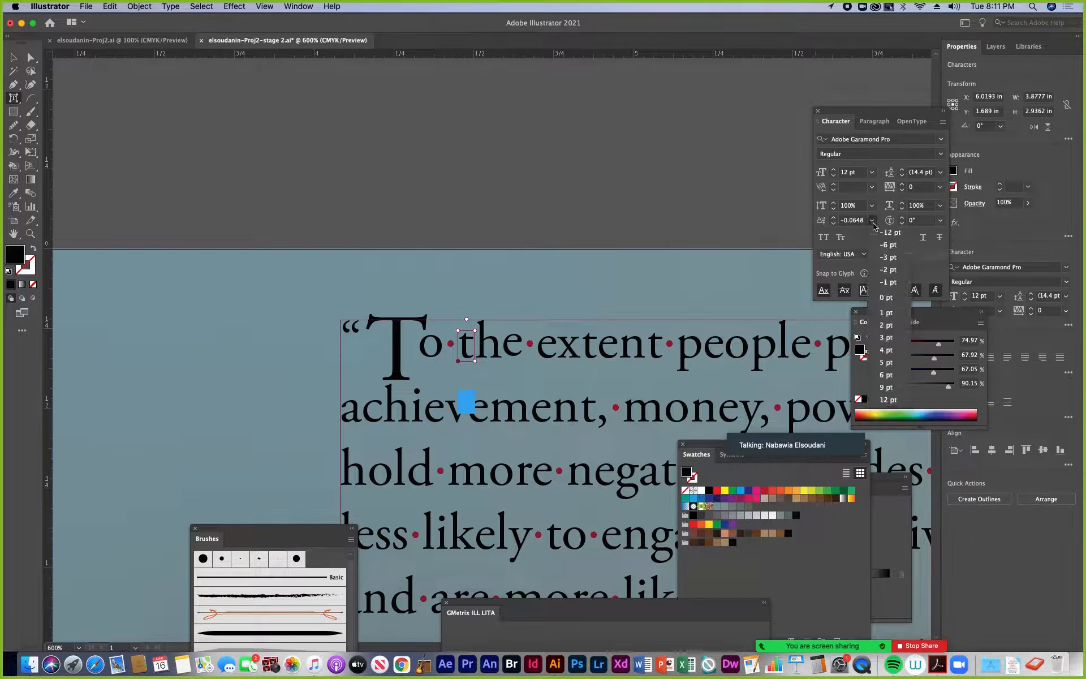
pyautogui.click(886, 297)
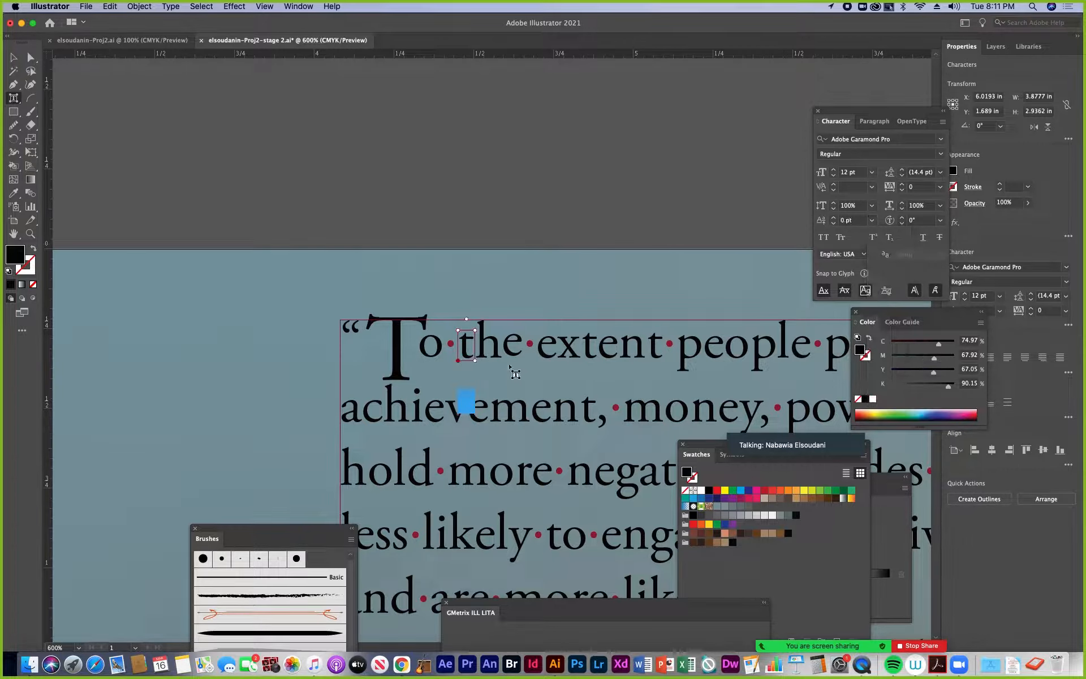
# Set the baseline shift of the "e" in the quote's first "the" to 0 pt
pyautogui.click(513, 345)
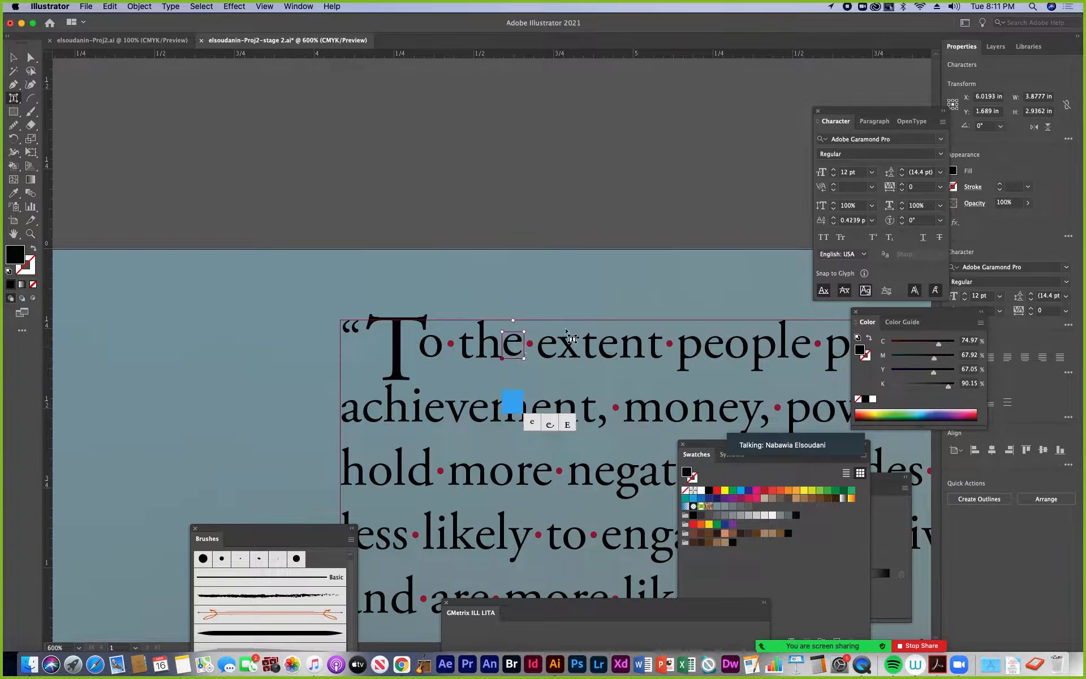
pyautogui.click(872, 220)
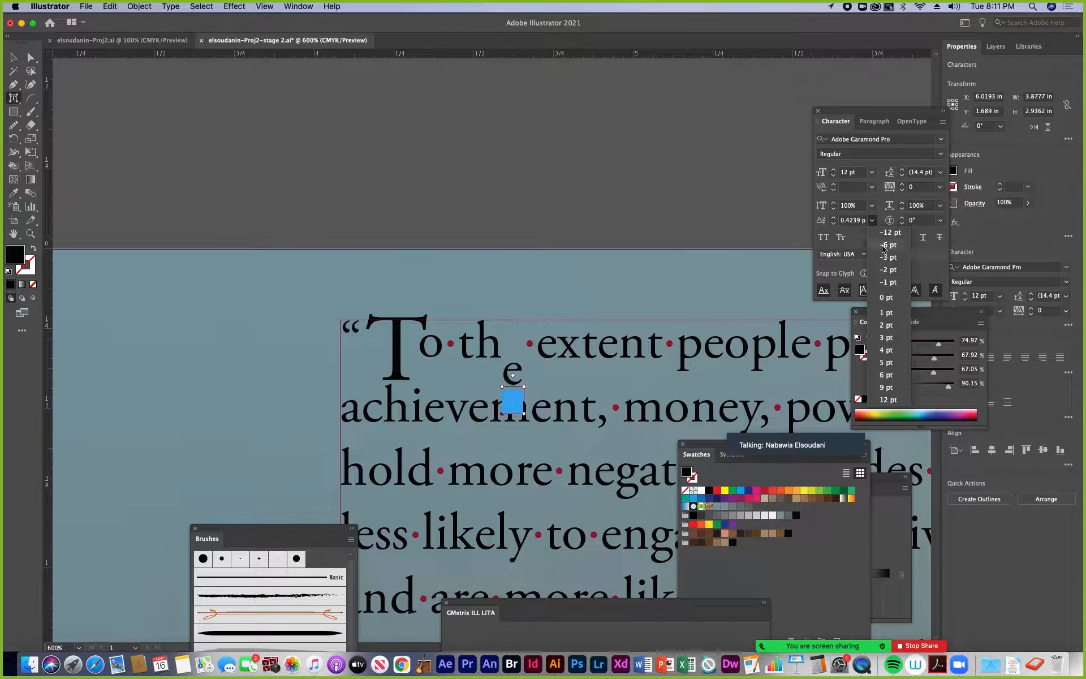
pyautogui.click(886, 297)
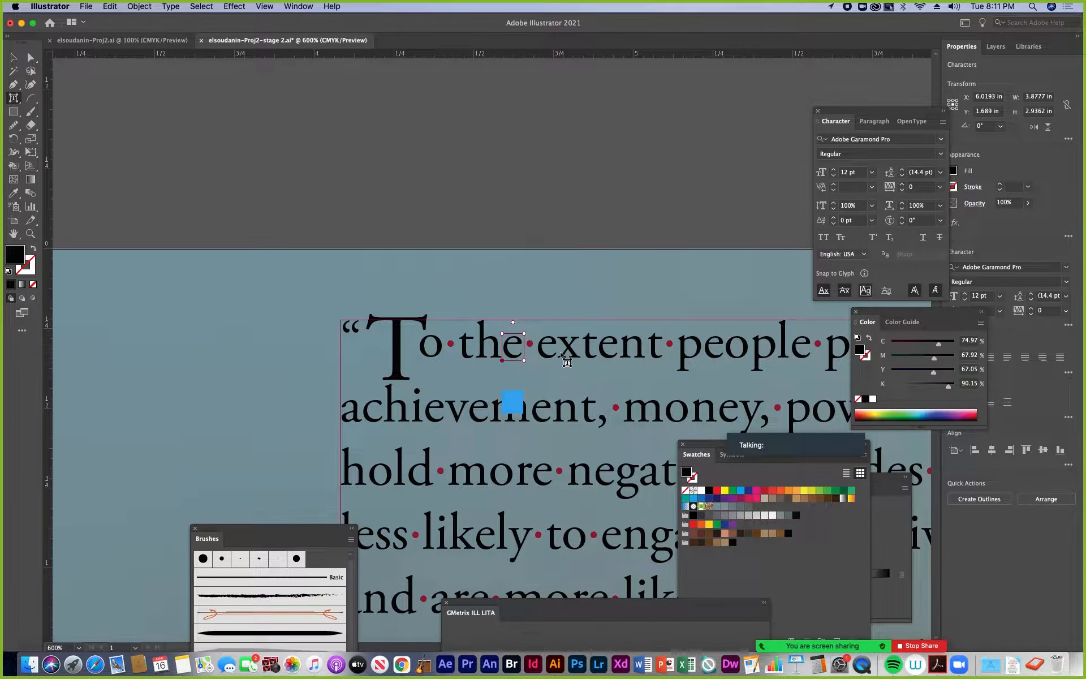
pyautogui.press('super+minus')
pyautogui.press('super+minus')
pyautogui.press('Escape')
pyautogui.moveTo(573, 406); pyautogui.dragTo(343, 278)
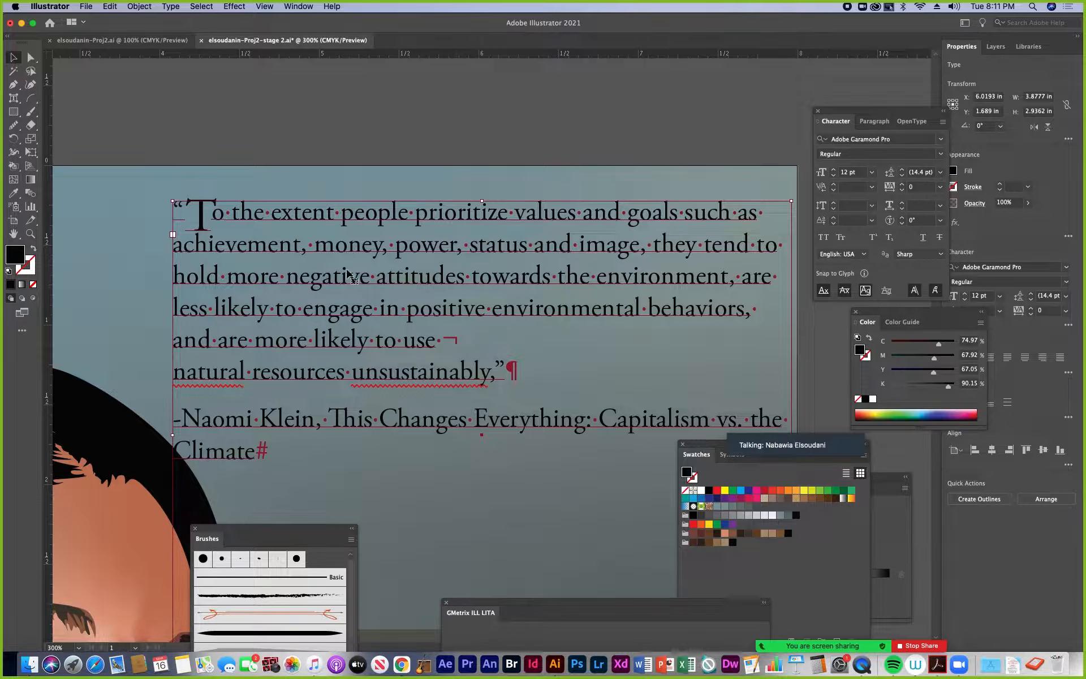
# With the Touch Type tool, rotate the "o" in "people" about 19° counterclockwise and its second "p" about 8° clockwise
pyautogui.click(14, 97)
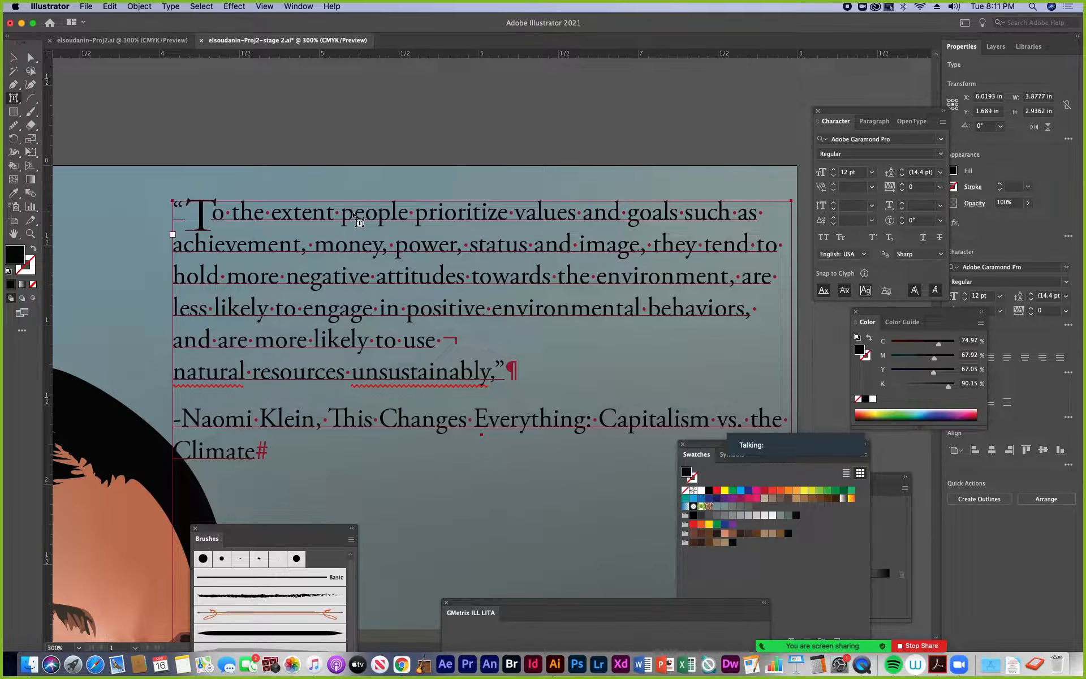
pyautogui.press('super+equal')
pyautogui.moveTo(364, 159); pyautogui.dragTo(369, 386)
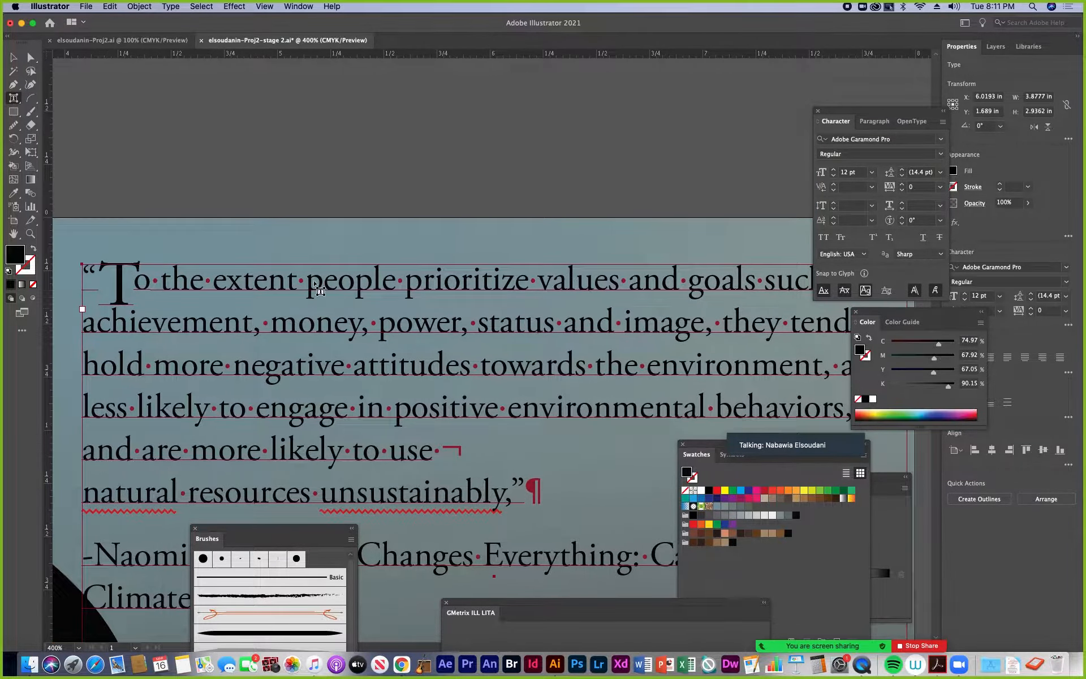
pyautogui.click(318, 289)
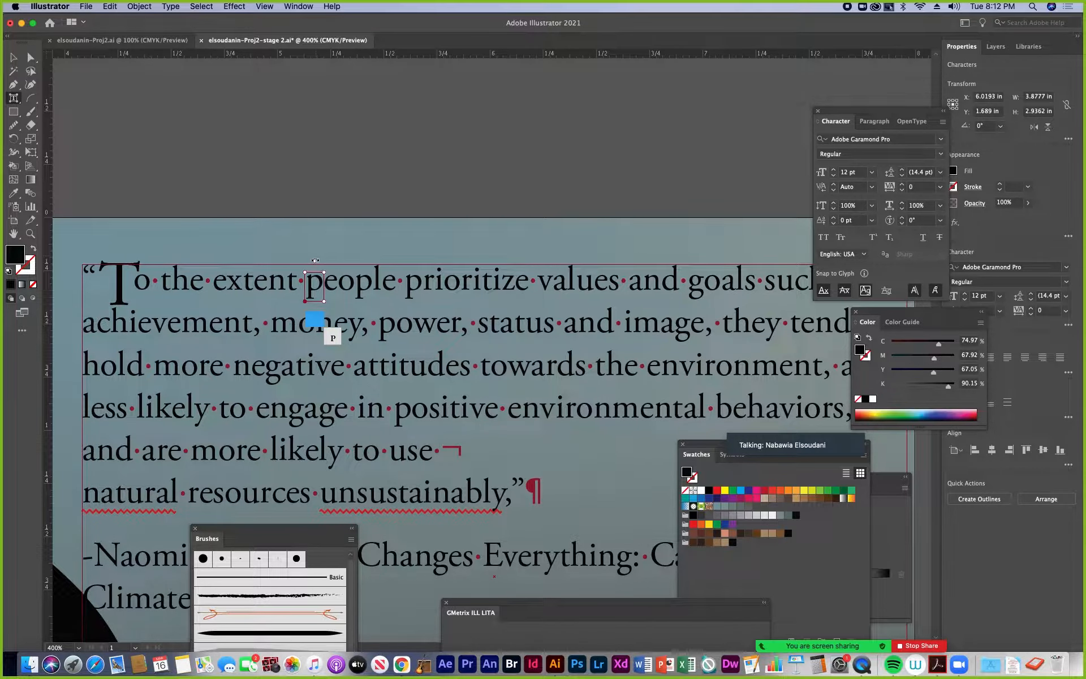
pyautogui.press('super+equal')
pyautogui.press('super+equal')
pyautogui.press('super+equal')
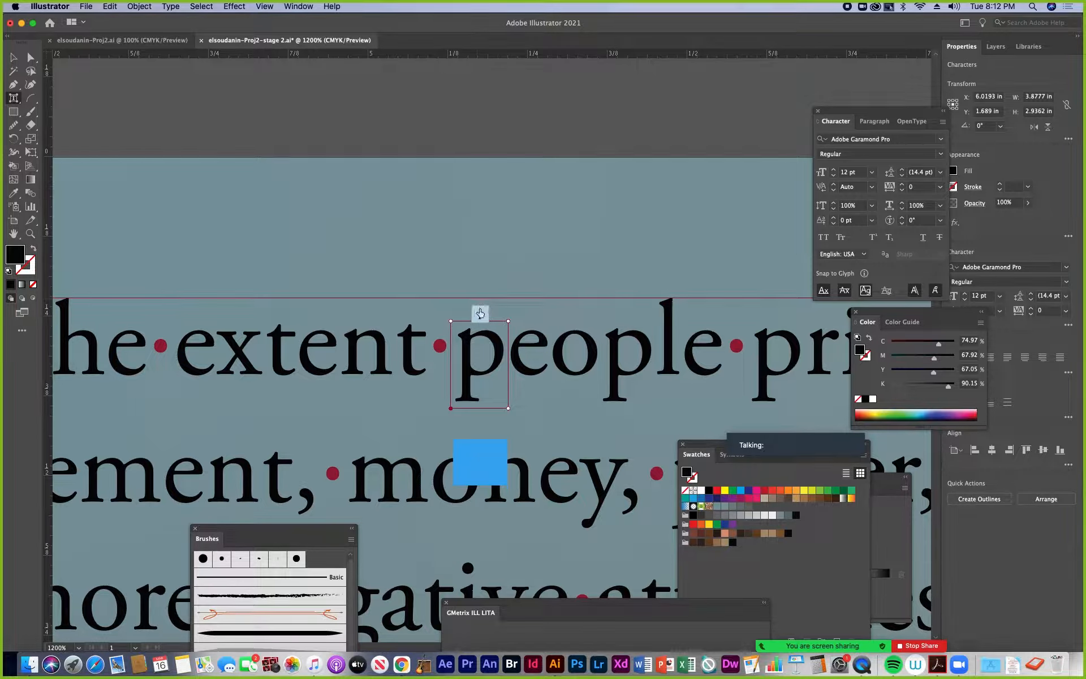
pyautogui.click(584, 339)
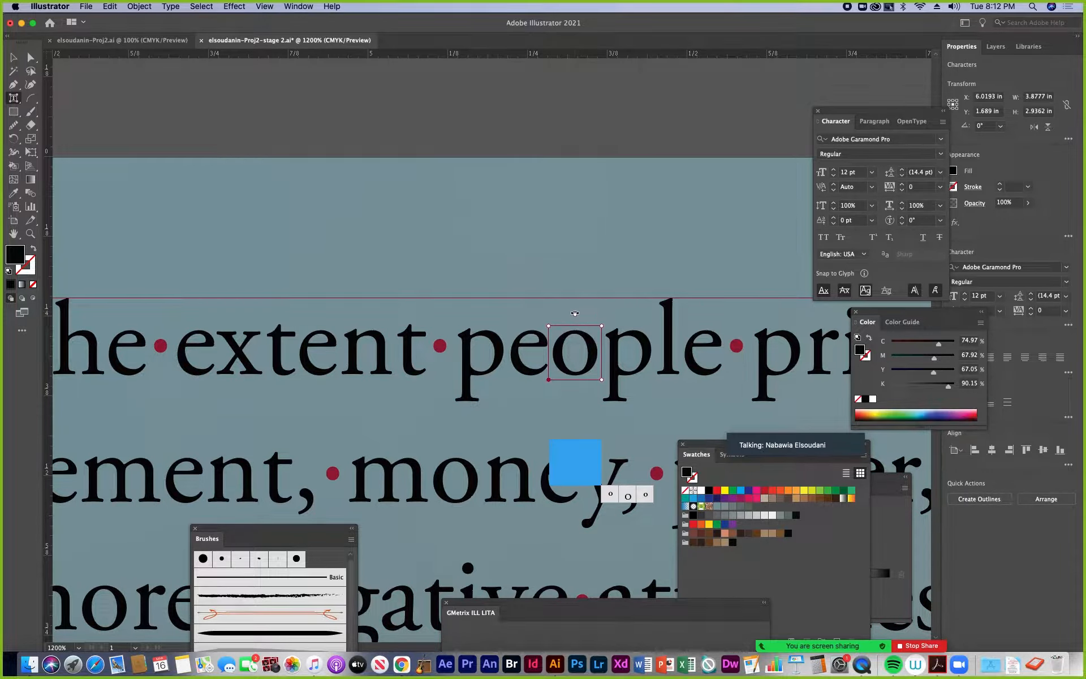
pyautogui.moveTo(575, 313); pyautogui.dragTo(586, 338)
pyautogui.click(625, 345)
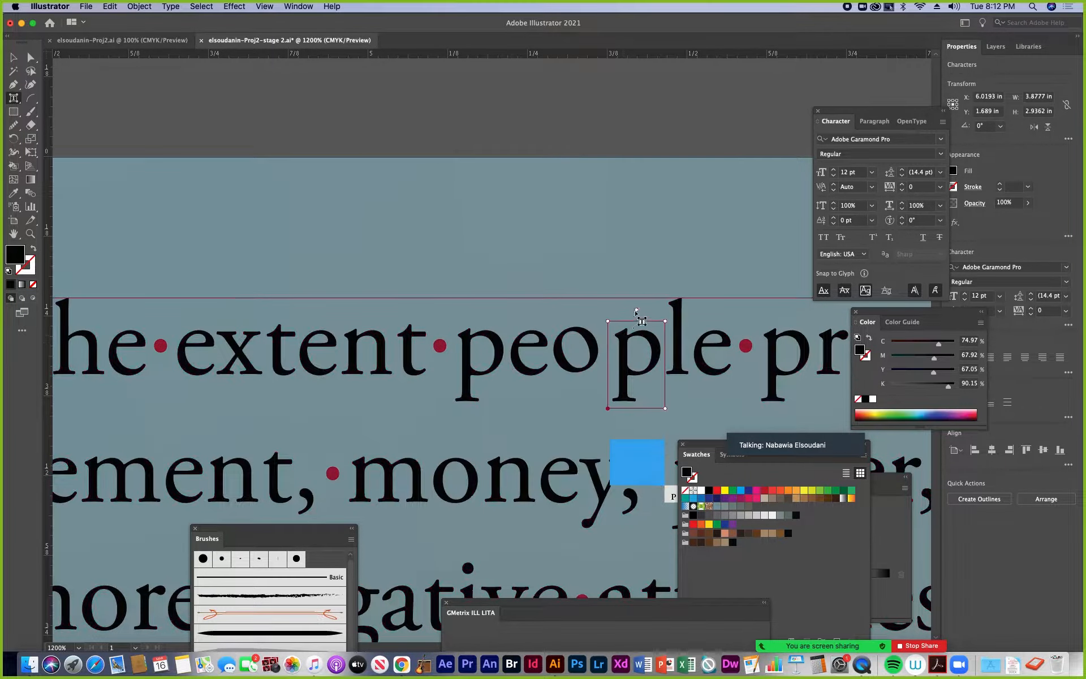
pyautogui.moveTo(639, 310); pyautogui.dragTo(618, 340)
# Tilt the "l" of "people" about 11° counterclockwise, lower it slightly, and tilt the final "e" about 6° clockwise
pyautogui.click(682, 341)
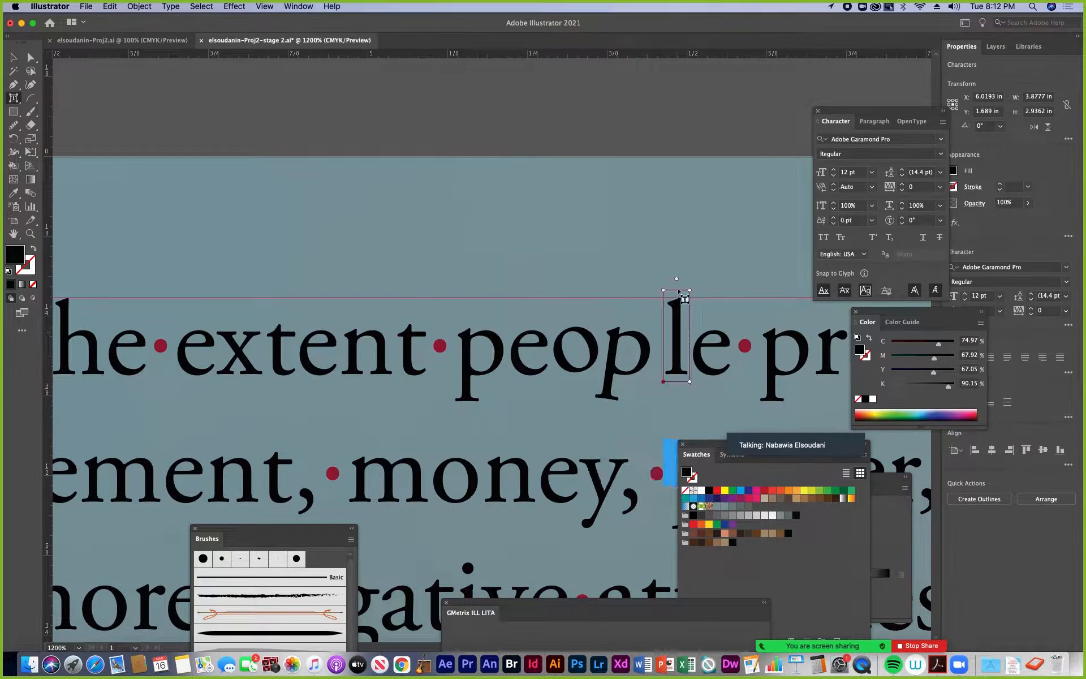
pyautogui.moveTo(677, 280); pyautogui.dragTo(665, 280)
pyautogui.moveTo(687, 331)
pyautogui.mouseDown()
pyautogui.moveTo(660, 337)
pyautogui.moveTo(708, 315)
pyautogui.moveTo(699, 343)
pyautogui.mouseUp()
pyautogui.click(714, 348)
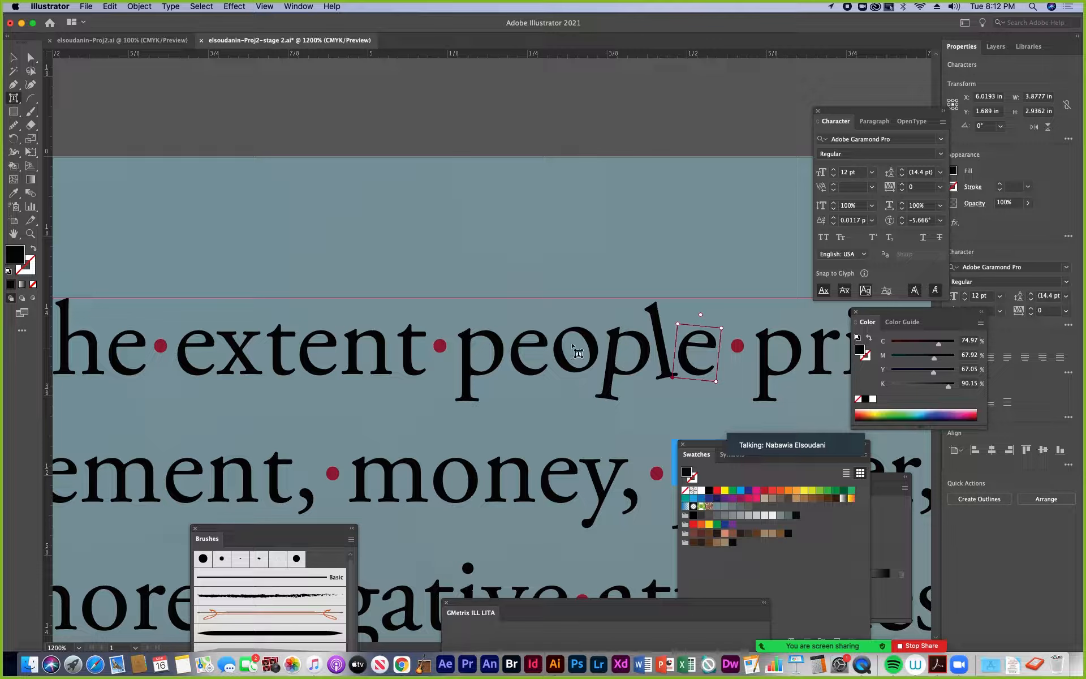
# Rotate the first "p" of "people" about 4° counterclockwise
pyautogui.click(499, 358)
pyautogui.click(499, 357)
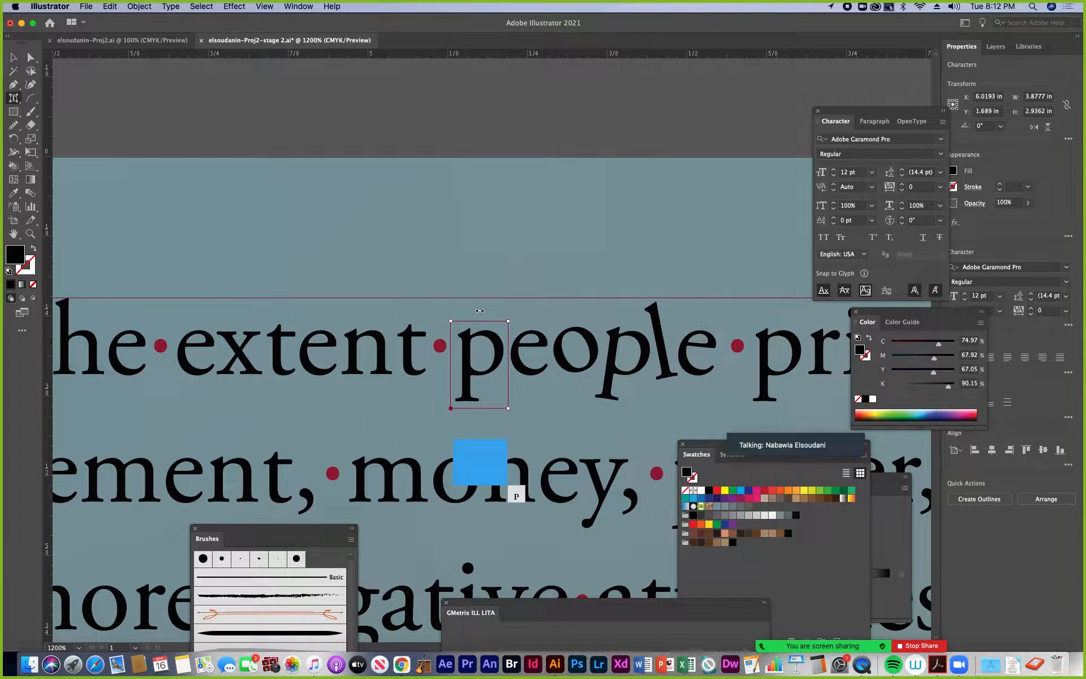
pyautogui.moveTo(499, 358); pyautogui.dragTo(535, 347)
pyautogui.click(531, 347)
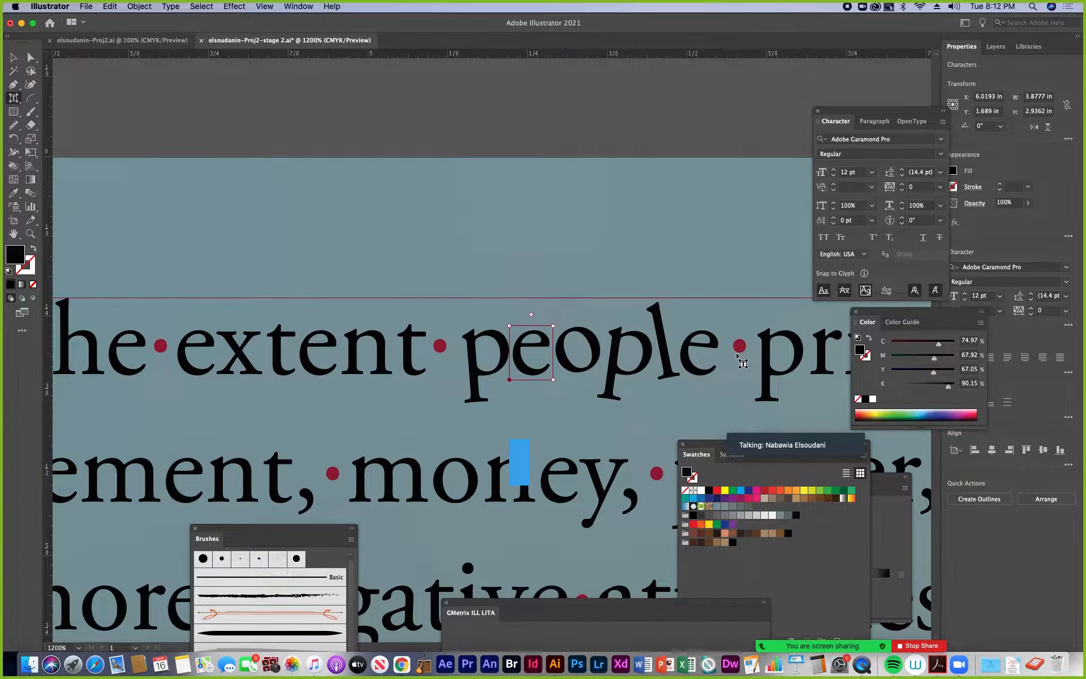
# Set the character rotation of the "o" and the second "p" in "people" to 0°
pyautogui.click(597, 346)
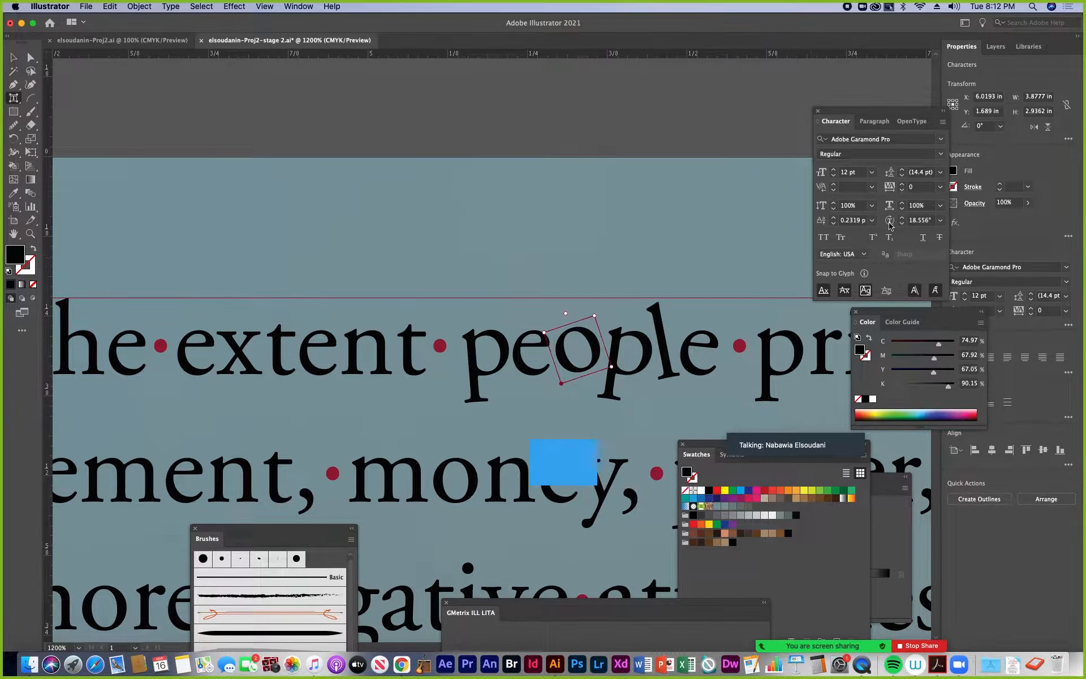
pyautogui.click(940, 220)
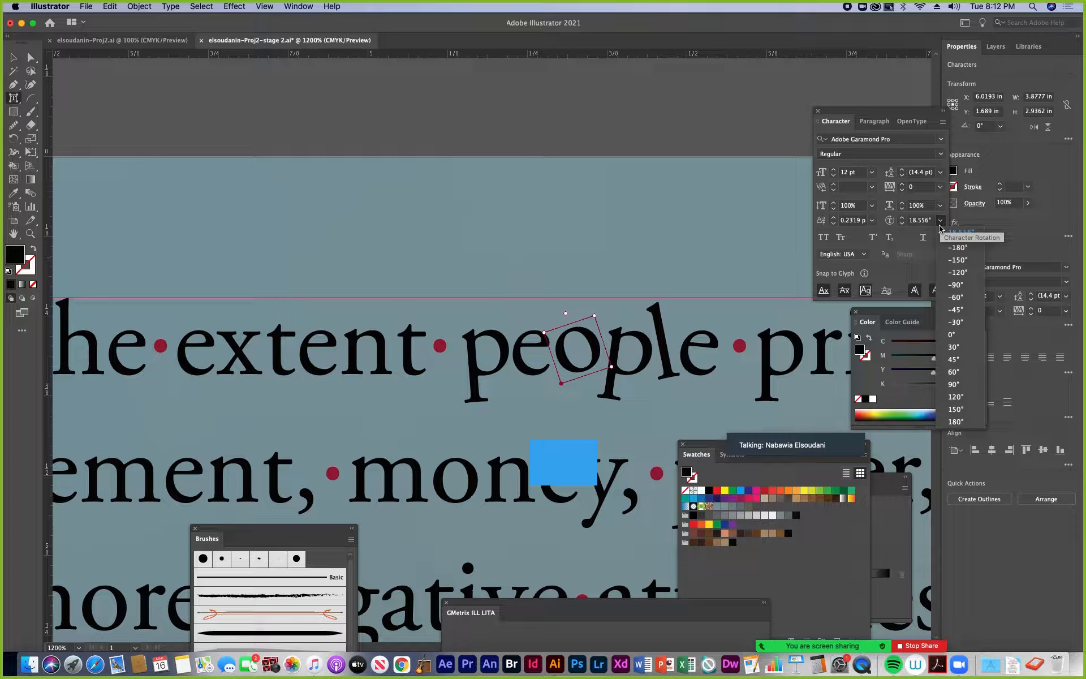
pyautogui.click(952, 334)
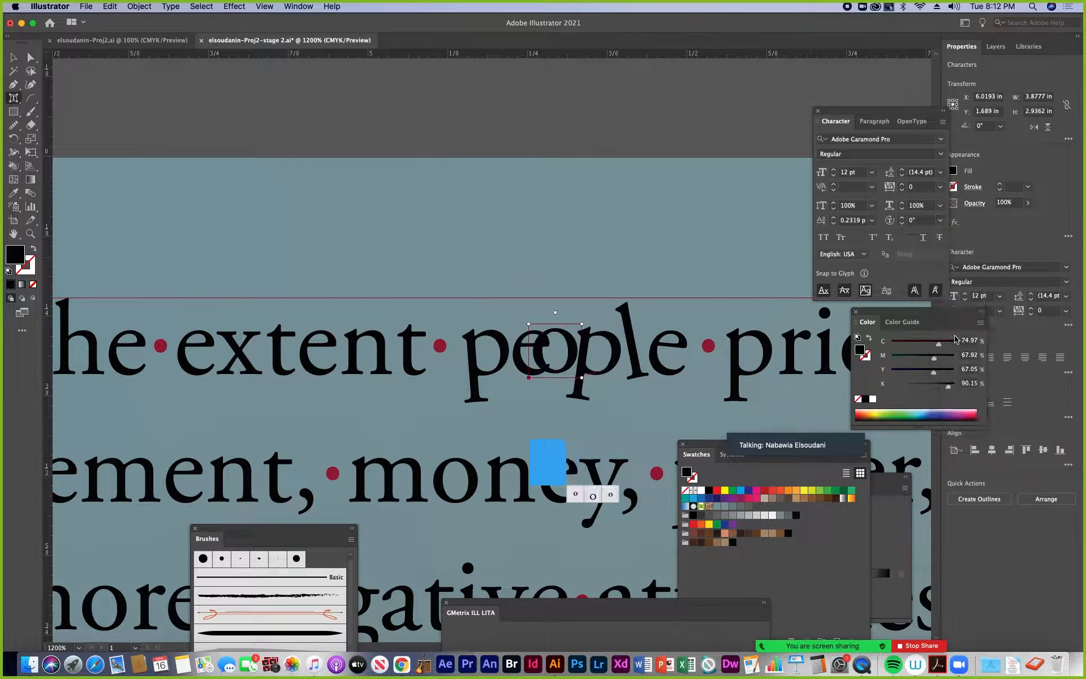
pyautogui.click(600, 341)
pyautogui.click(940, 220)
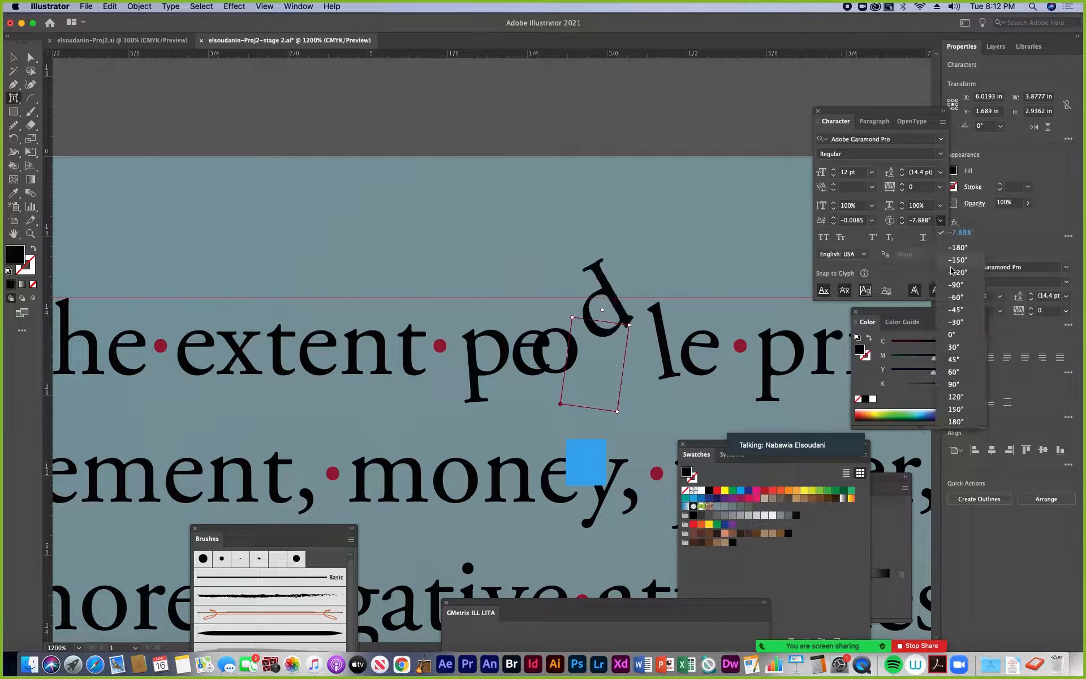
pyautogui.click(956, 334)
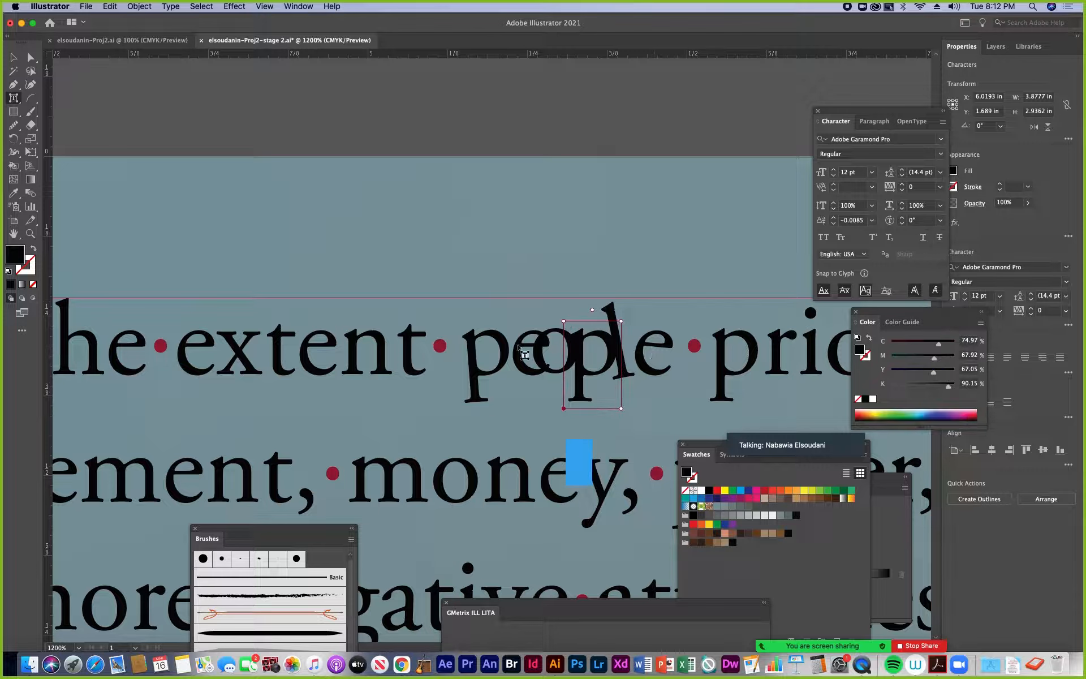
# Set the character rotation of the first "p" and the "l" in "people" to 0°
pyautogui.click(487, 362)
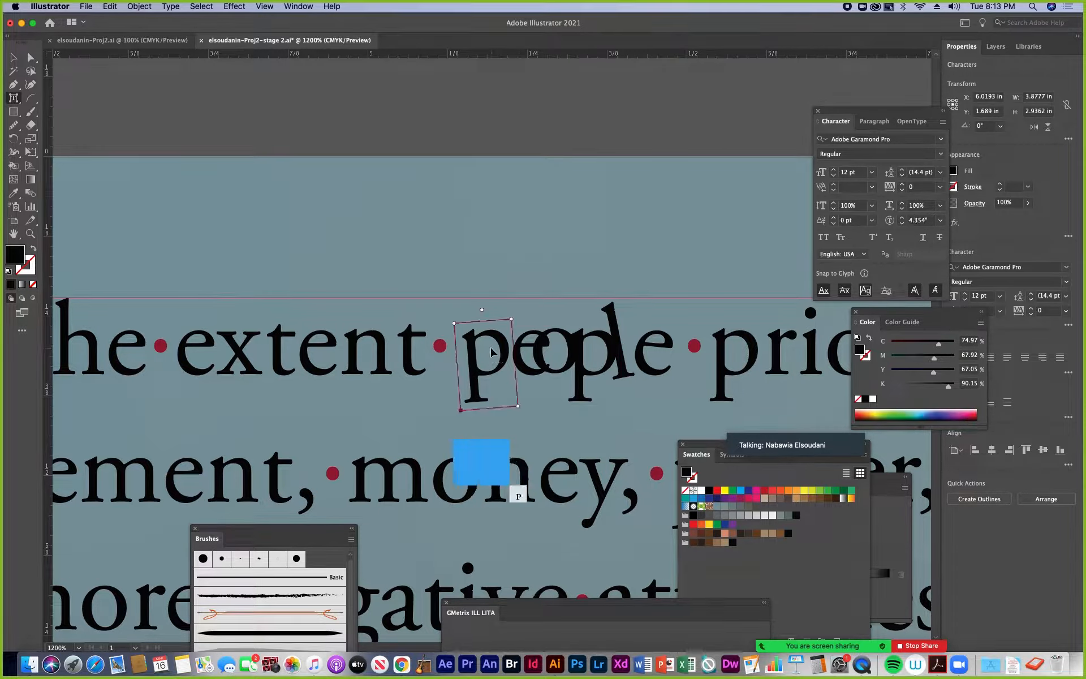
pyautogui.click(941, 222)
pyautogui.click(956, 334)
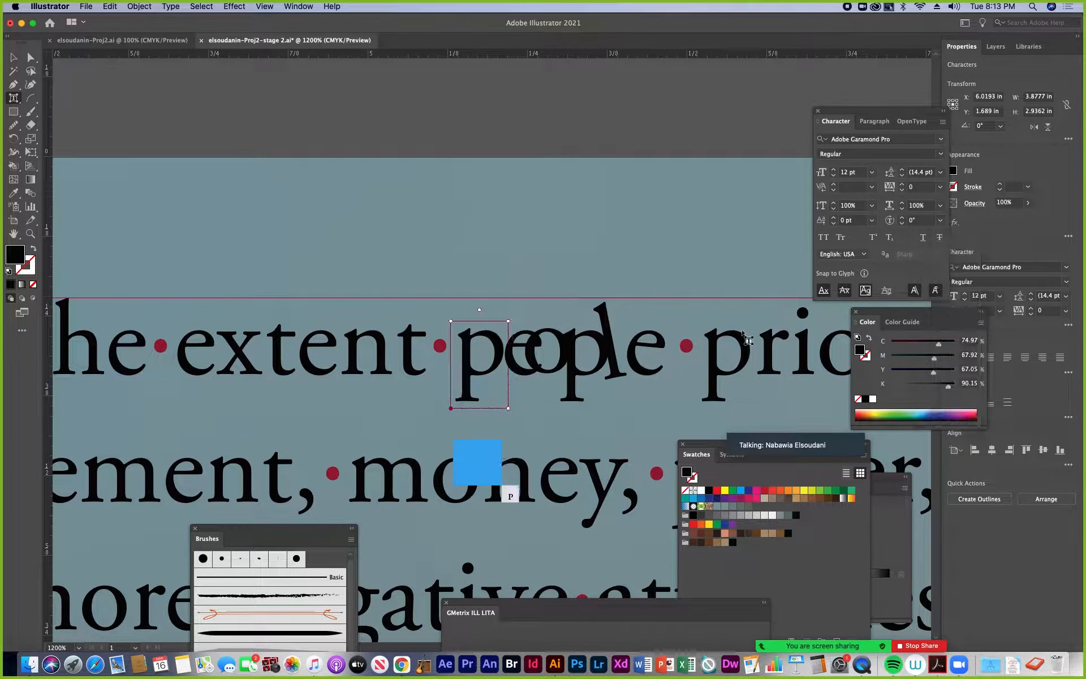
pyautogui.click(613, 353)
pyautogui.click(940, 220)
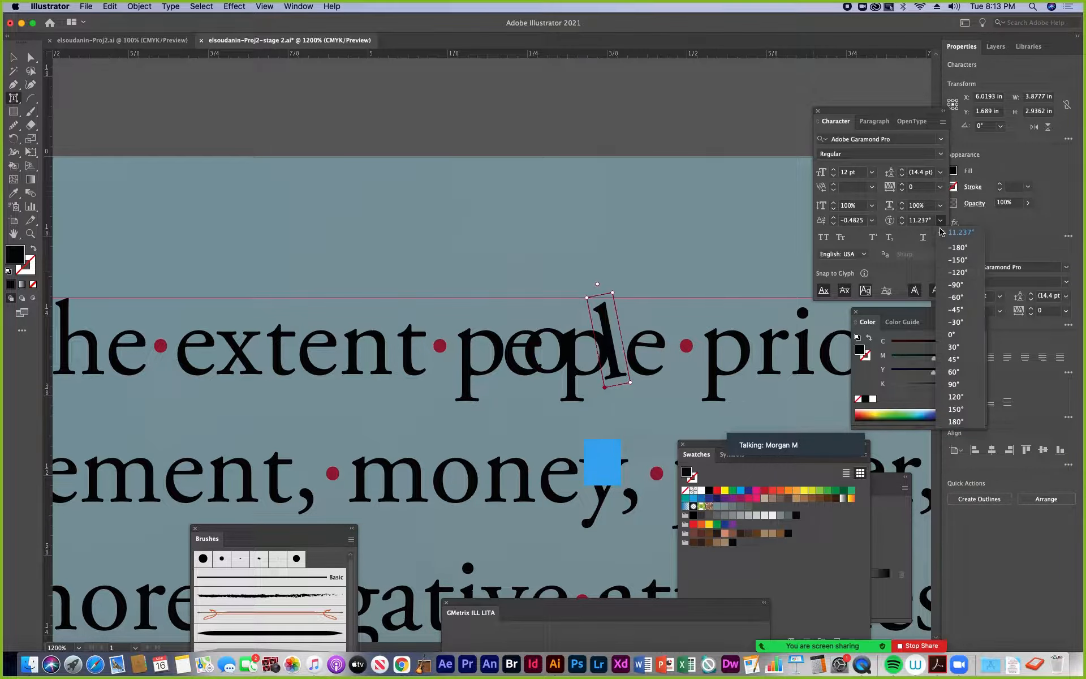
pyautogui.click(952, 336)
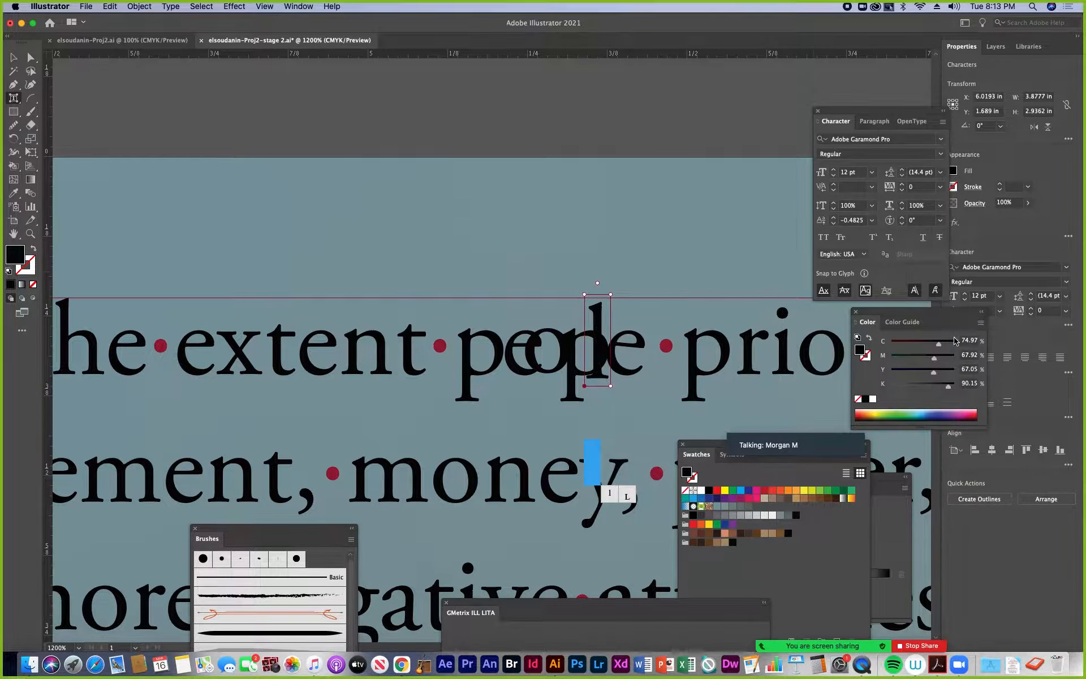
# Move the overlapping "l" of "people" away from the second "p"
pyautogui.click(626, 352)
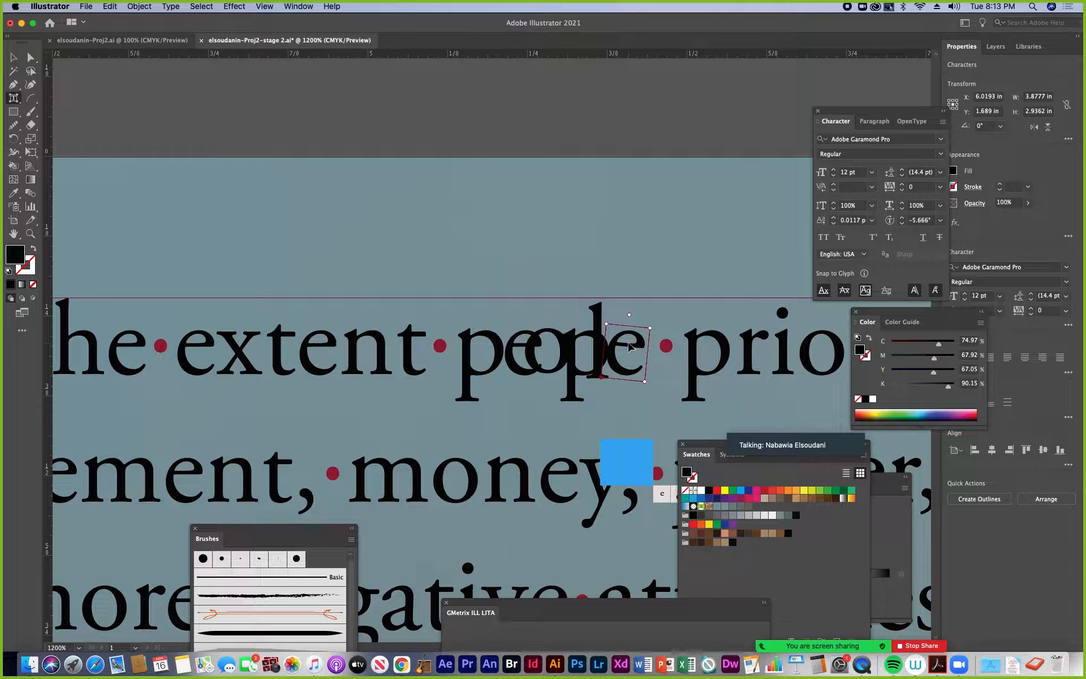
pyautogui.click(616, 337)
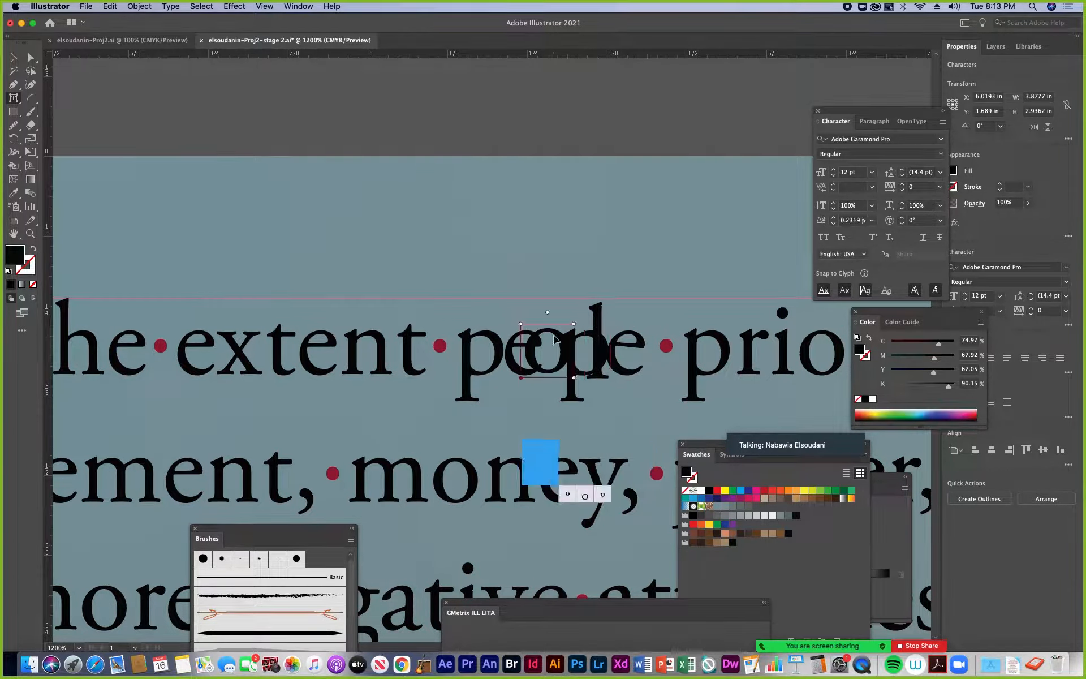
pyautogui.click(625, 348)
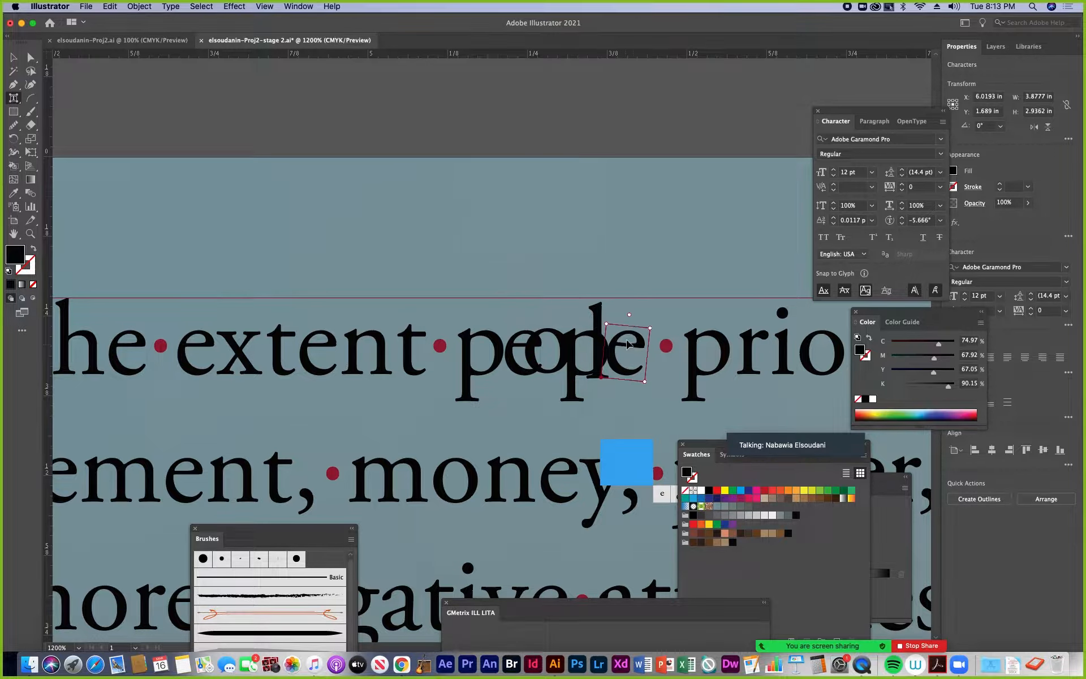
pyautogui.click(629, 346)
pyautogui.click(628, 351)
pyautogui.click(601, 324)
pyautogui.click(629, 348)
pyautogui.moveTo(631, 344)
pyautogui.mouseDown()
pyautogui.moveTo(646, 347)
pyautogui.moveTo(606, 326)
pyautogui.moveTo(617, 331)
pyautogui.mouseUp()
pyautogui.click(601, 334)
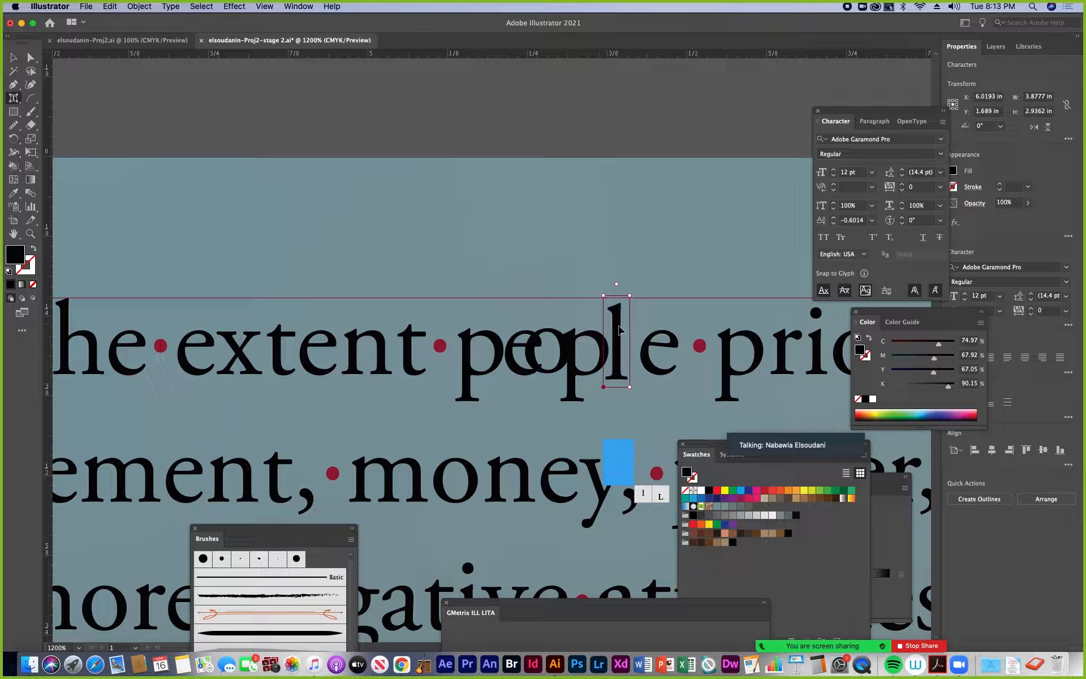
# Reposition the "o", second "p" and "l" of "people" so the overlapping letters are spaced apart along the line
pyautogui.click(591, 341)
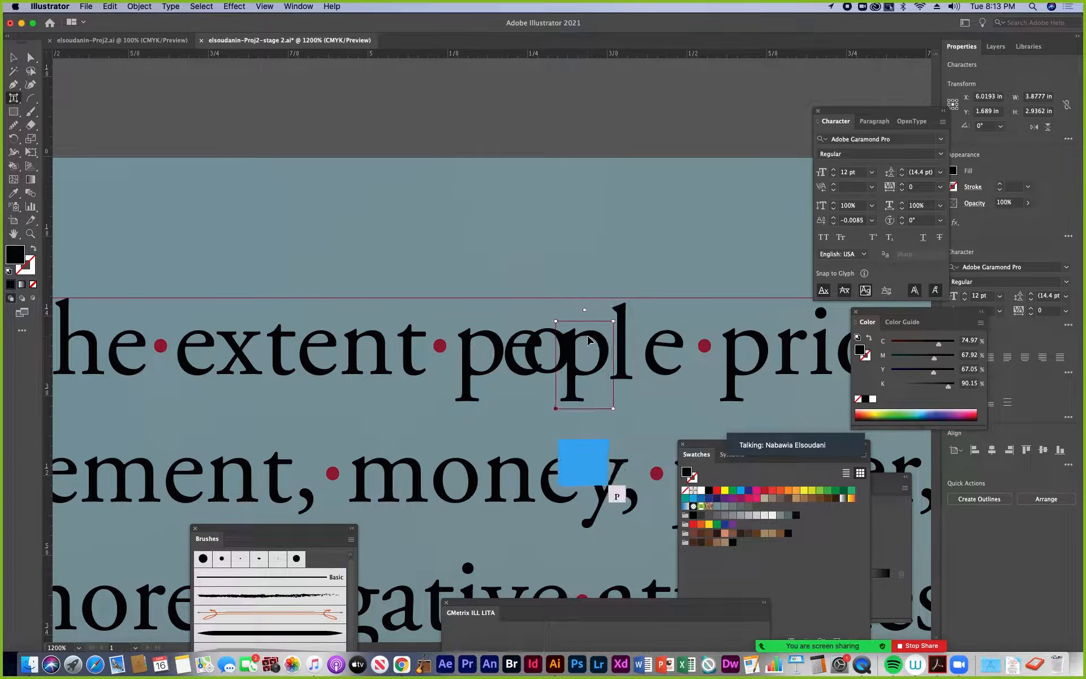
pyautogui.moveTo(592, 341); pyautogui.dragTo(565, 346)
pyautogui.click(565, 341)
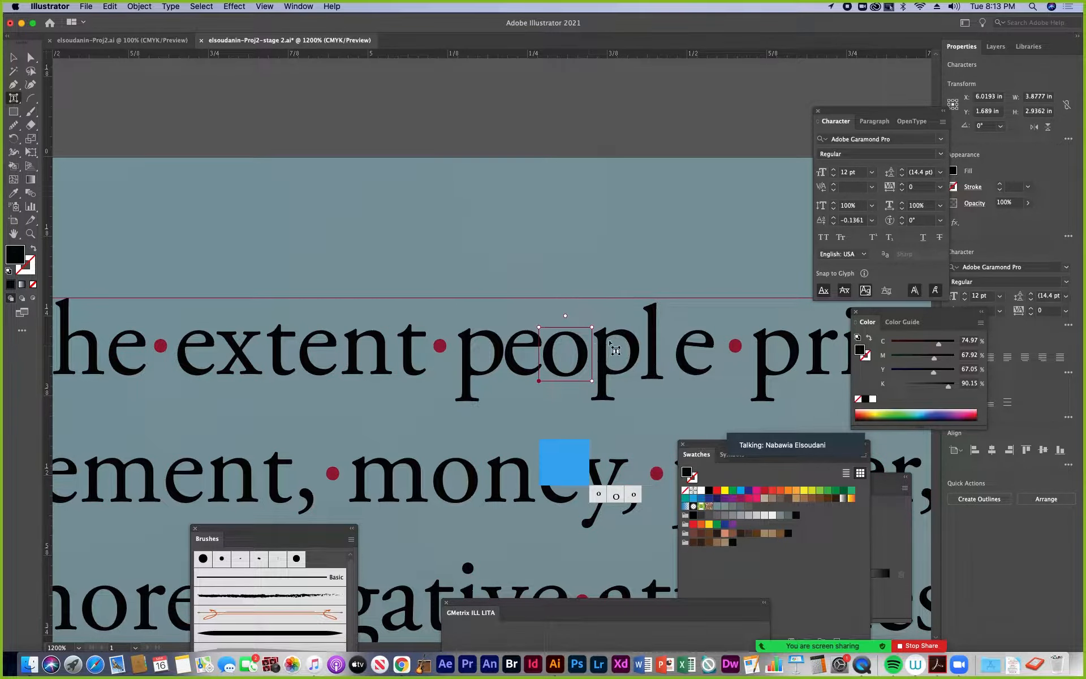
pyautogui.click(628, 342)
pyautogui.moveTo(629, 338); pyautogui.dragTo(668, 347)
pyautogui.click(648, 341)
# Set the character rotation of the final "e" in "people" to 0°
pyautogui.click(681, 346)
pyautogui.click(940, 220)
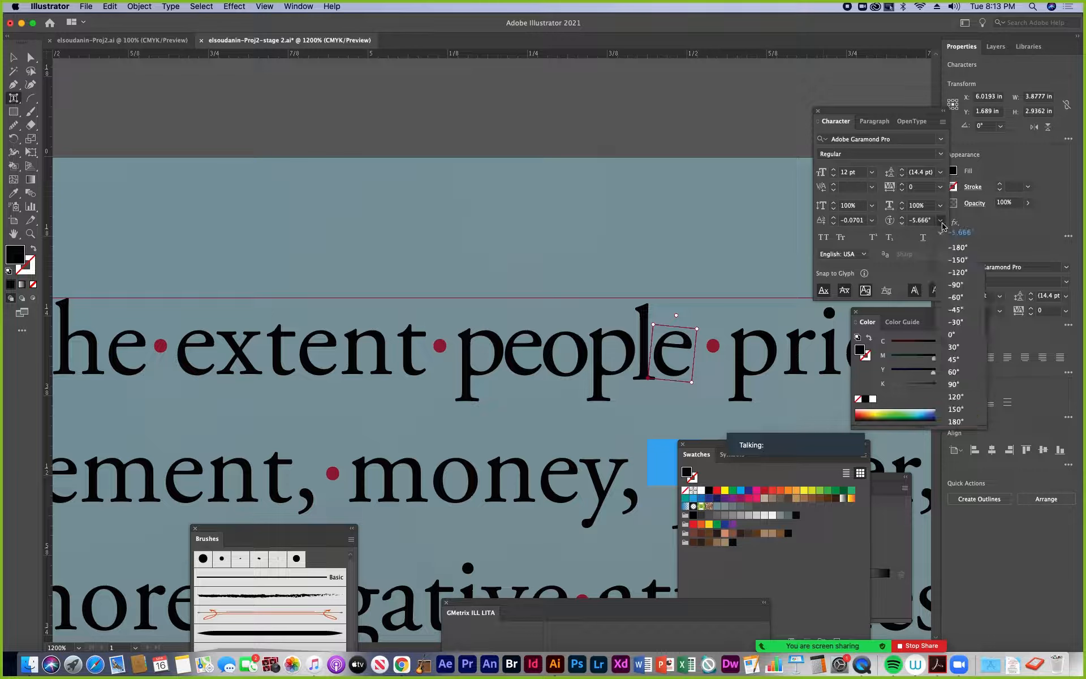
pyautogui.click(951, 334)
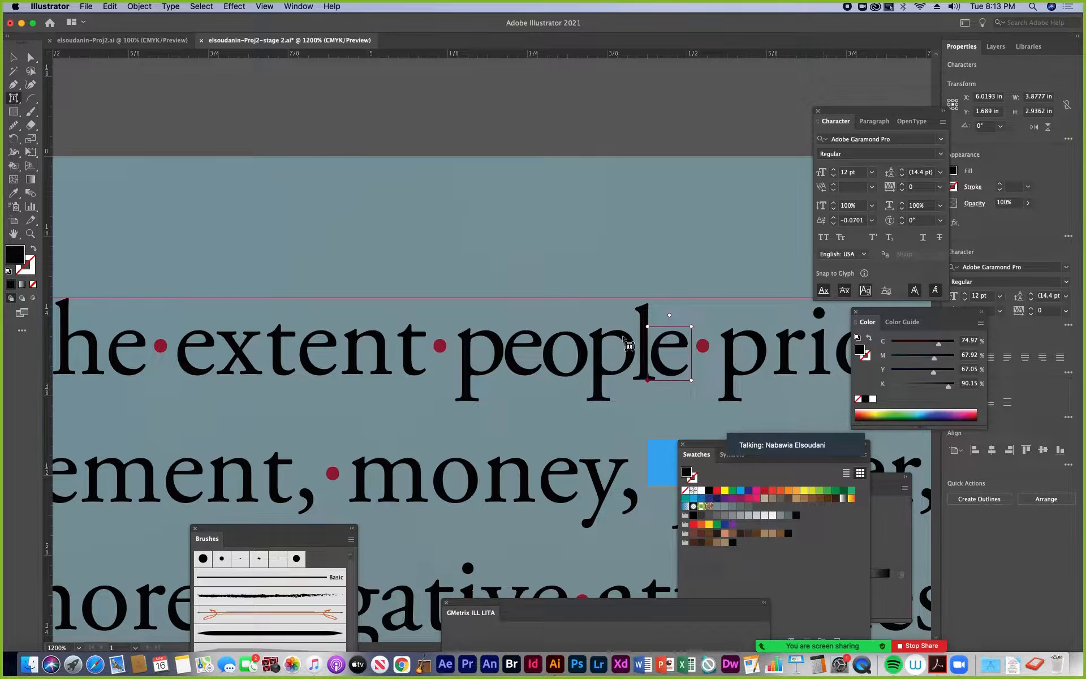
# Nudge the "o" of "people" slightly to even its spacing, then leave Touch Type for the Selection tool
pyautogui.click(572, 356)
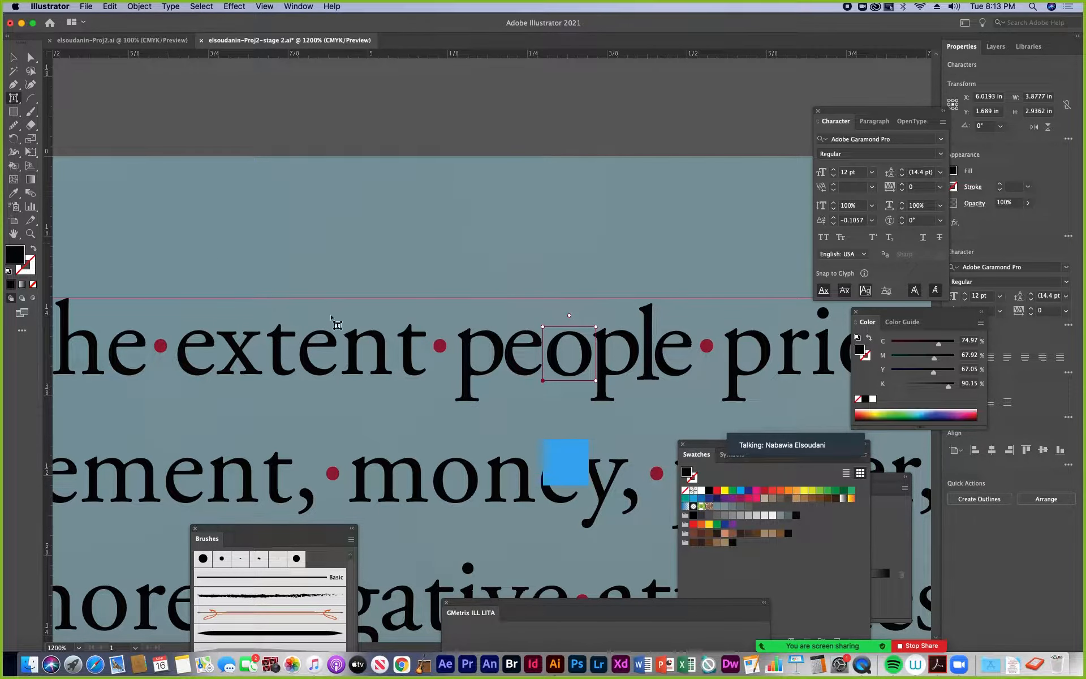
pyautogui.press('super+minus')
pyautogui.press('super+minus')
pyautogui.press('super+minus')
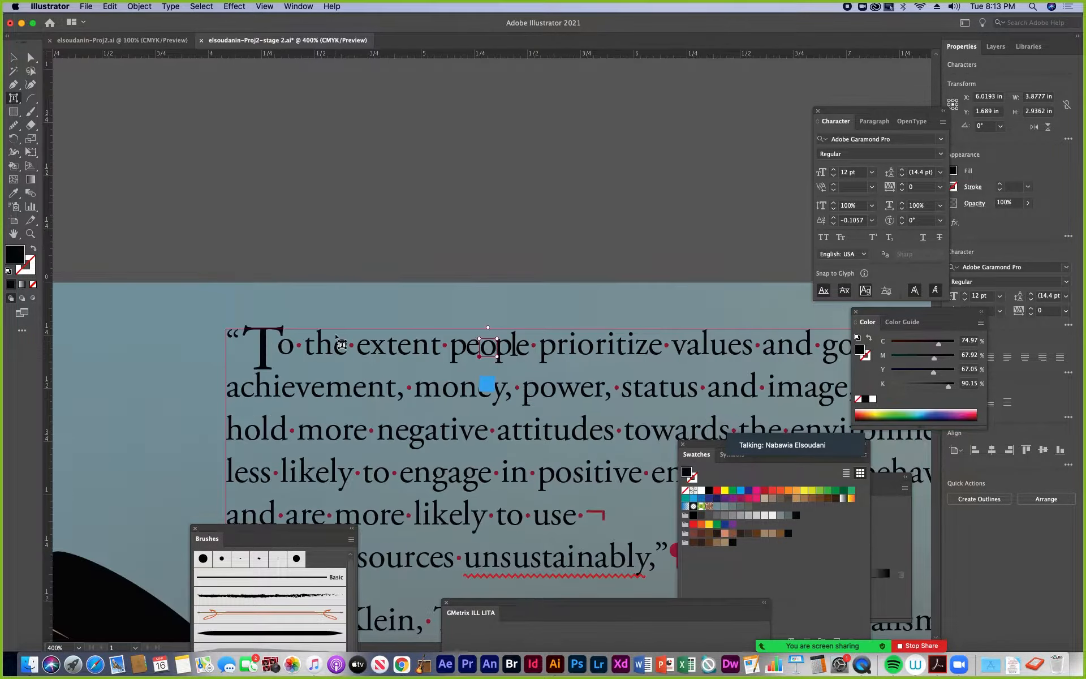
pyautogui.click(13, 57)
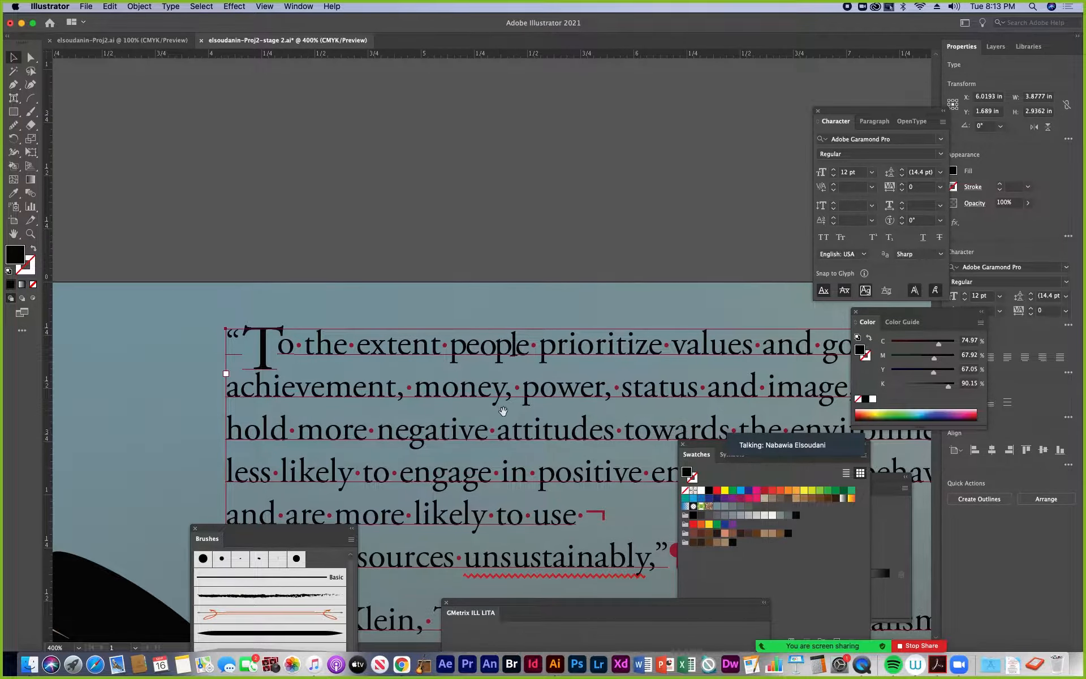
pyautogui.moveTo(502, 411); pyautogui.dragTo(357, 240)
pyautogui.press('super+minus')
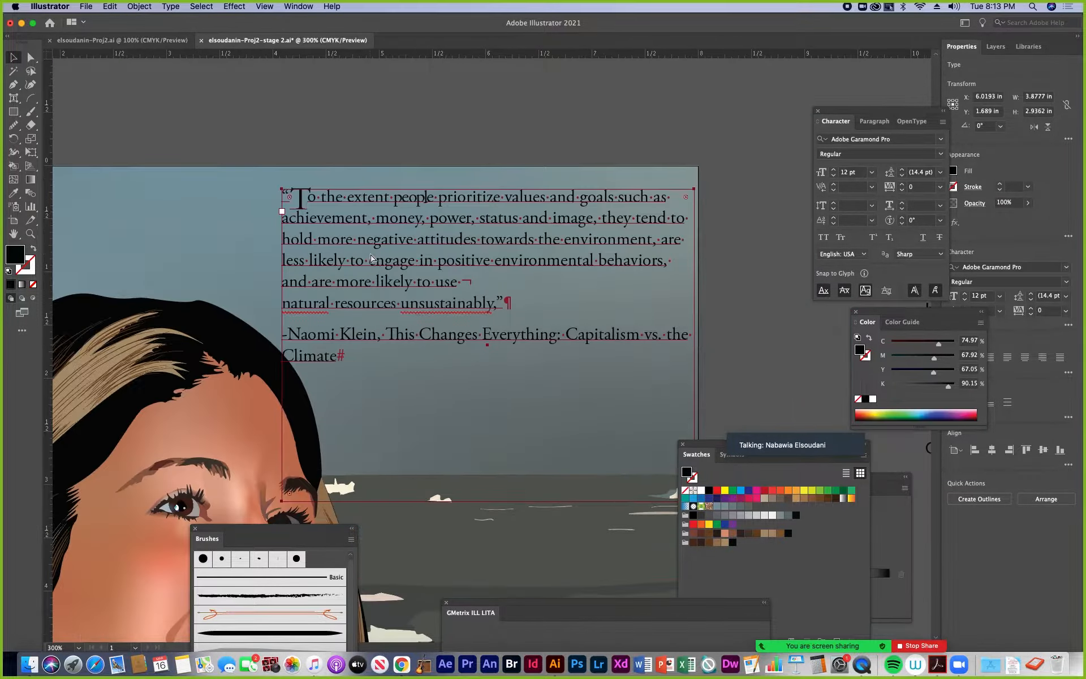
# Set the font size of the word "people" in the quote's opening line to 17 pt
pyautogui.scroll(2, 388, 311)
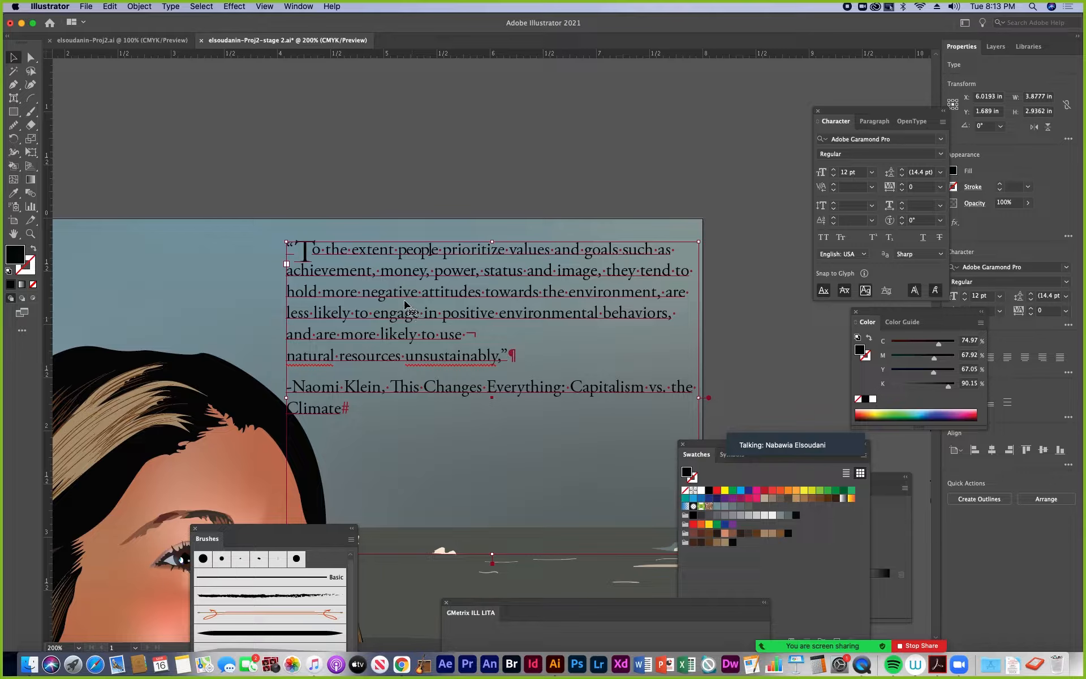
pyautogui.click(12, 100)
pyautogui.click(60, 100)
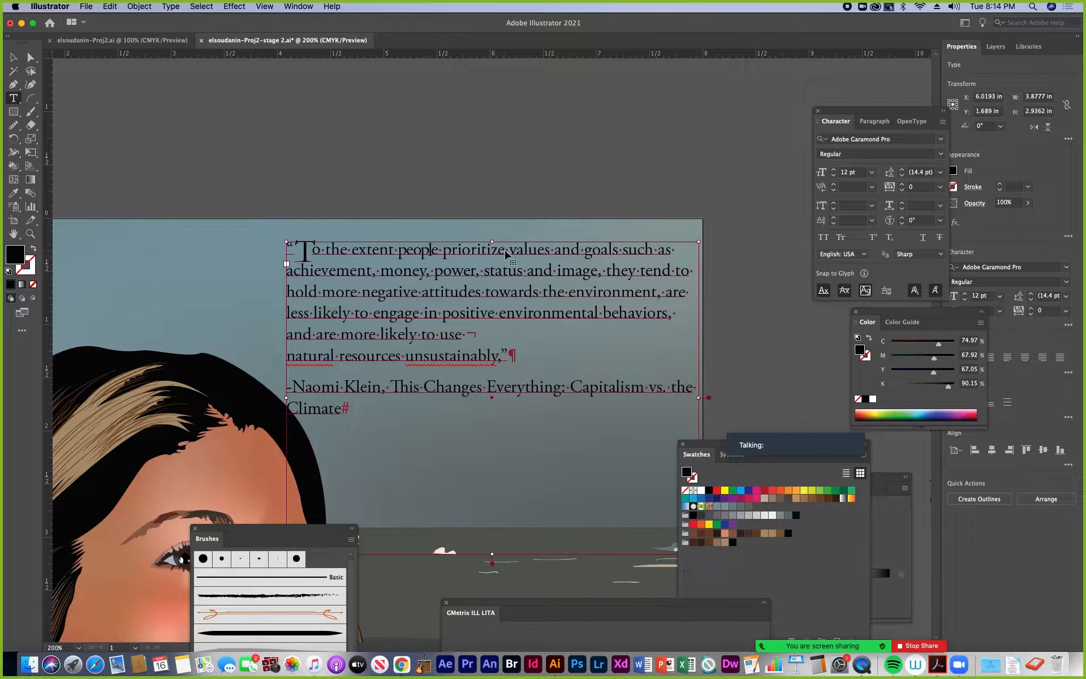
pyautogui.press('super+equal')
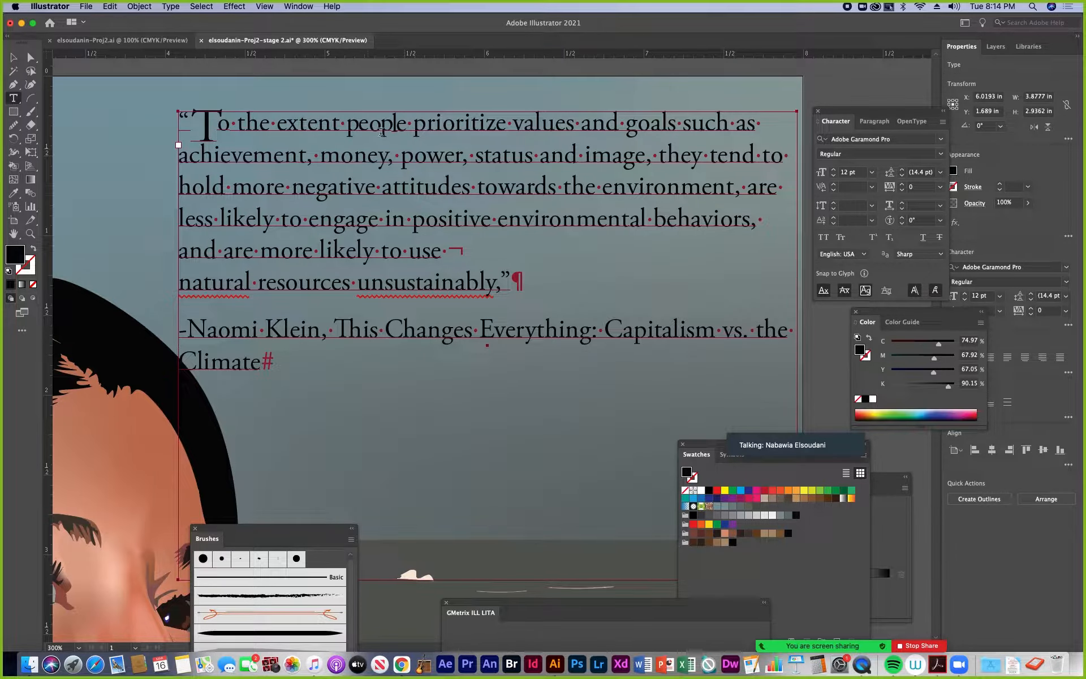
pyautogui.moveTo(347, 125); pyautogui.dragTo(400, 124)
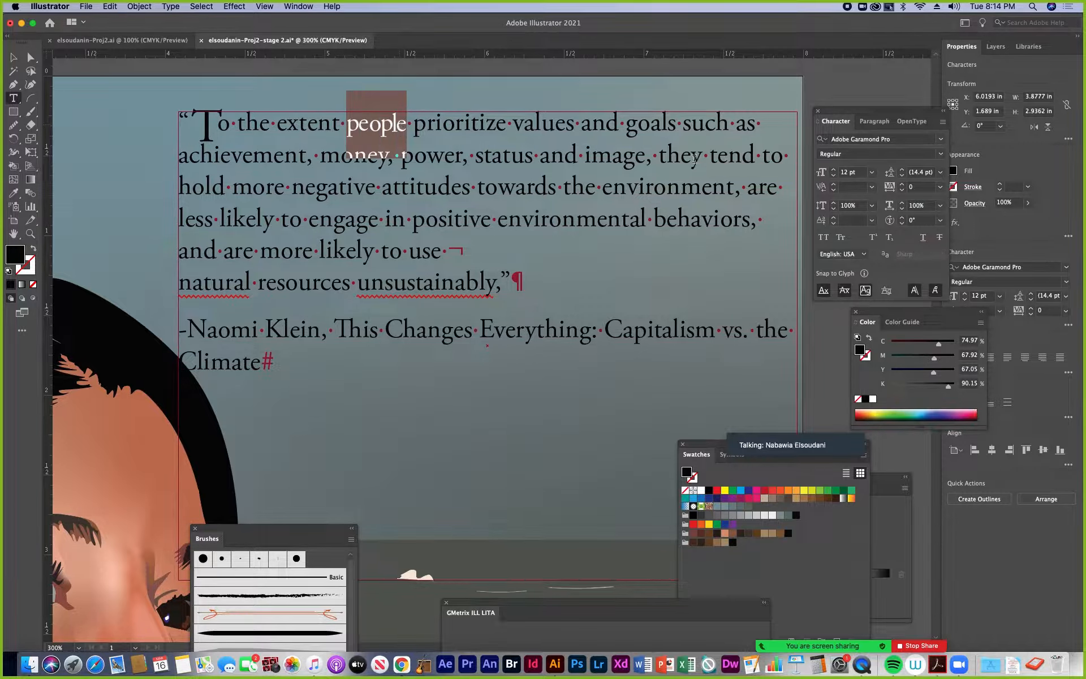
pyautogui.click(835, 169)
pyautogui.click(834, 169)
pyautogui.click(834, 170)
pyautogui.click(835, 170)
pyautogui.click(834, 169)
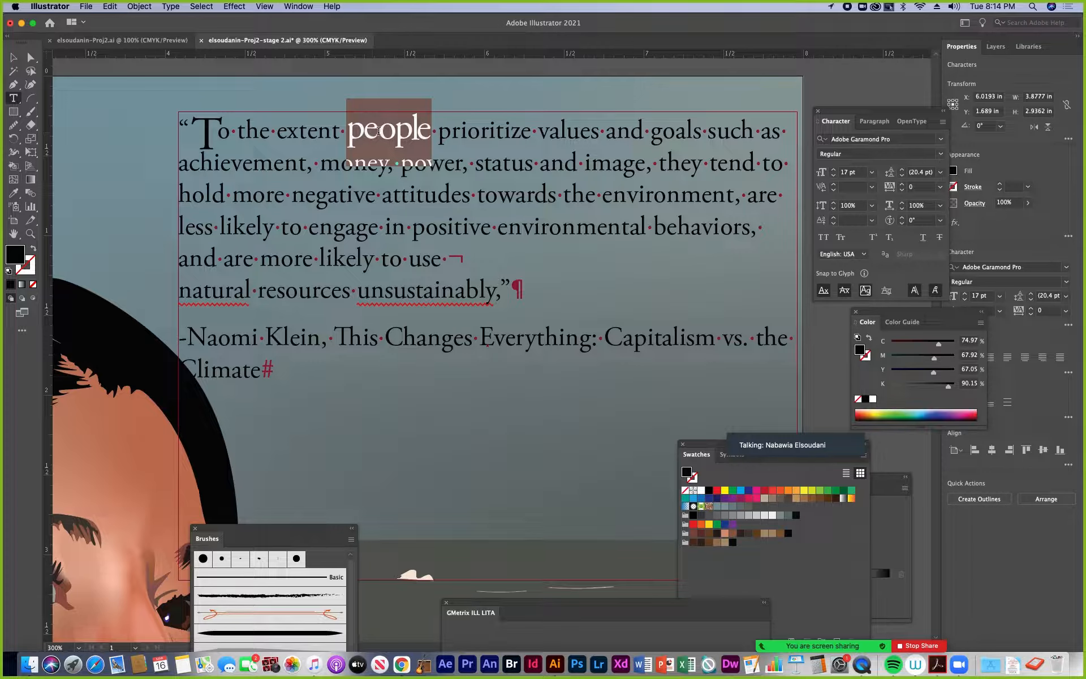
# Try out text selections in the quote, picking single words such as "extent" and "prioritize" and the whole quote paragraph
pyautogui.hotkey('shift', 'Right')
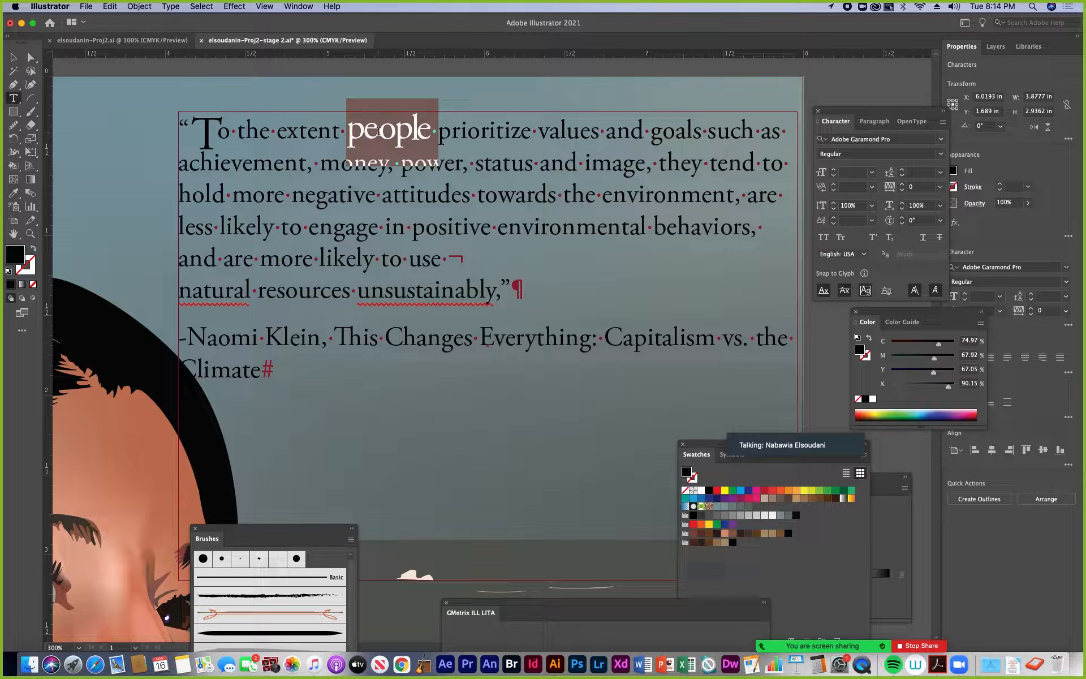
pyautogui.doubleClick(323, 133)
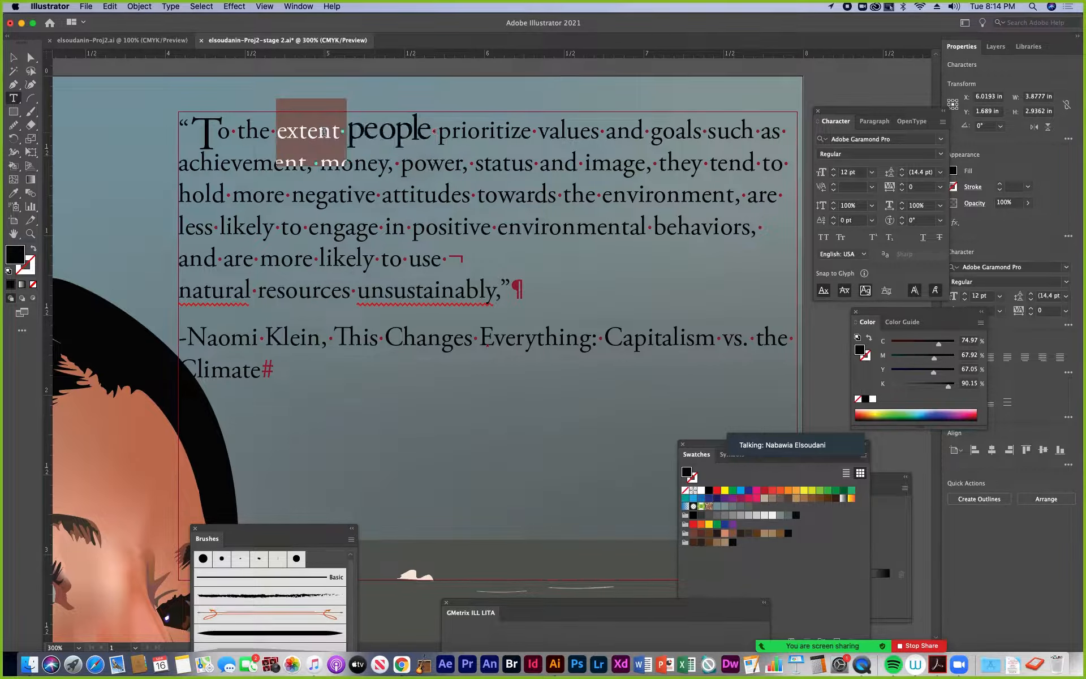
pyautogui.press('super+a')
pyautogui.press('Escape')
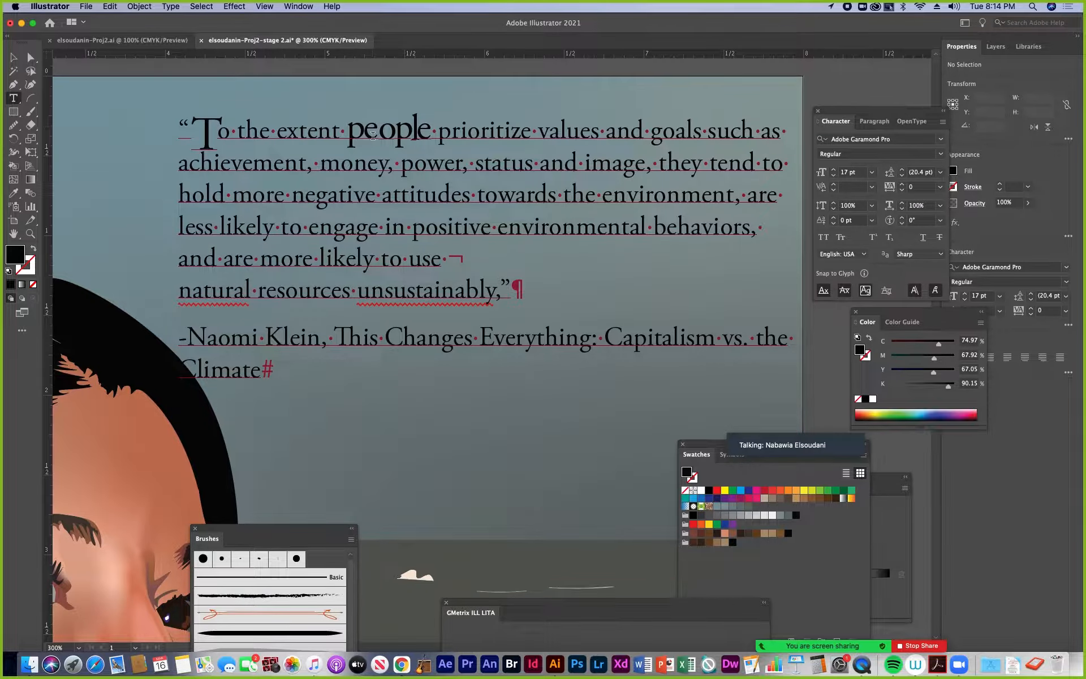
pyautogui.tripleClick(373, 136)
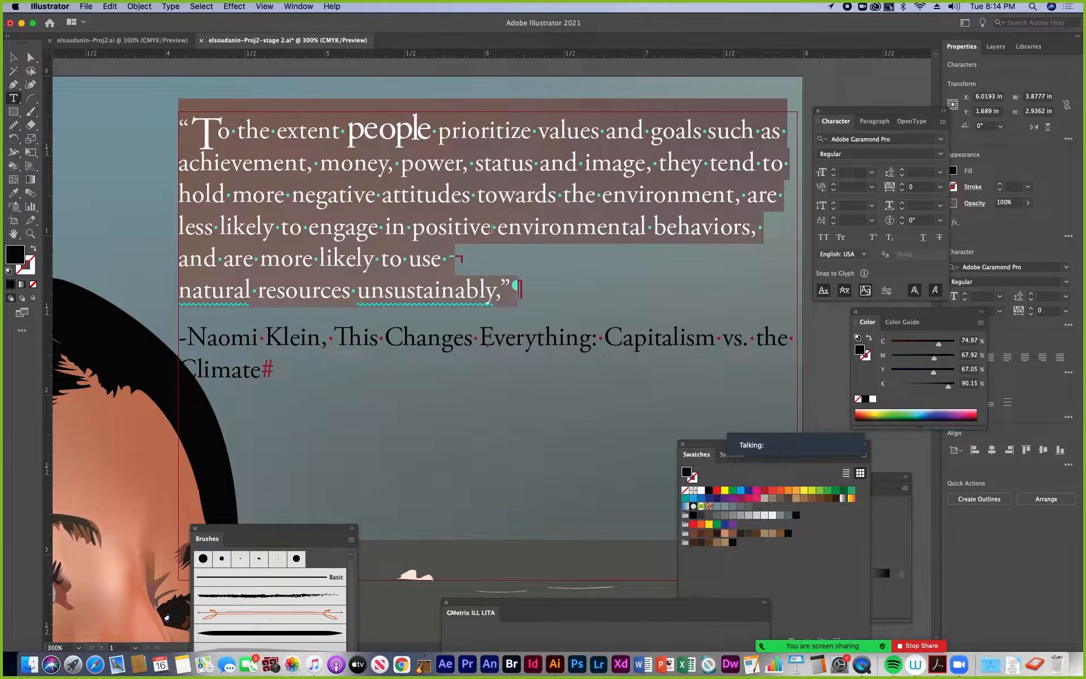
pyautogui.click(491, 228)
pyautogui.tripleClick(471, 133)
pyautogui.click(460, 129)
pyautogui.tripleClick(460, 130)
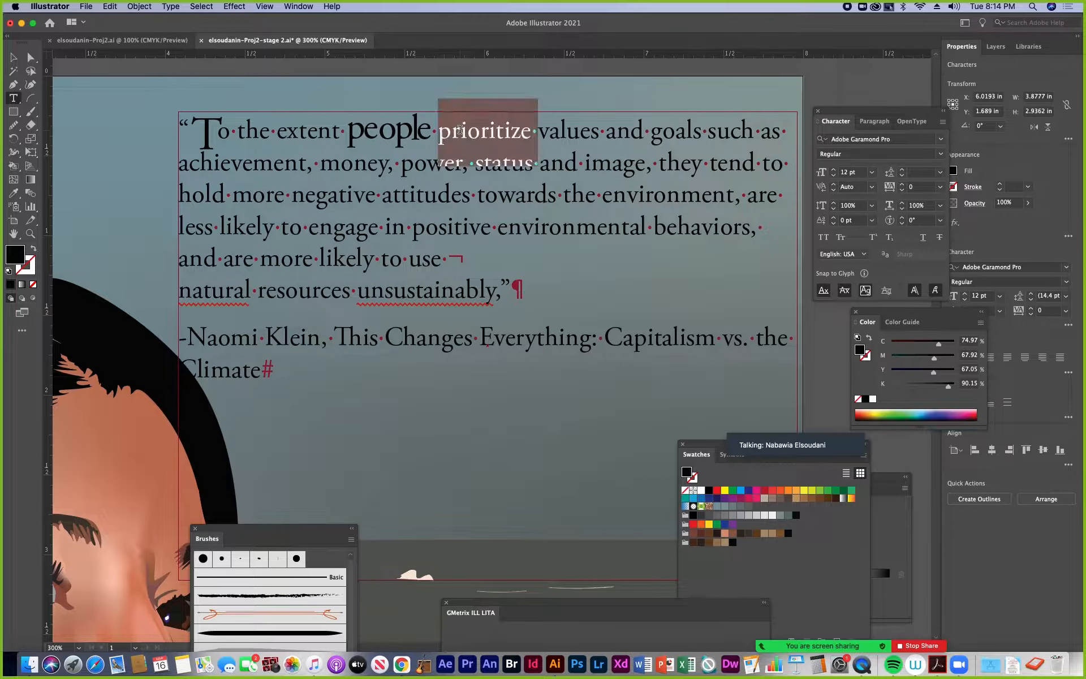
pyautogui.click(460, 129)
pyautogui.doubleClick(460, 129)
pyautogui.click(218, 133)
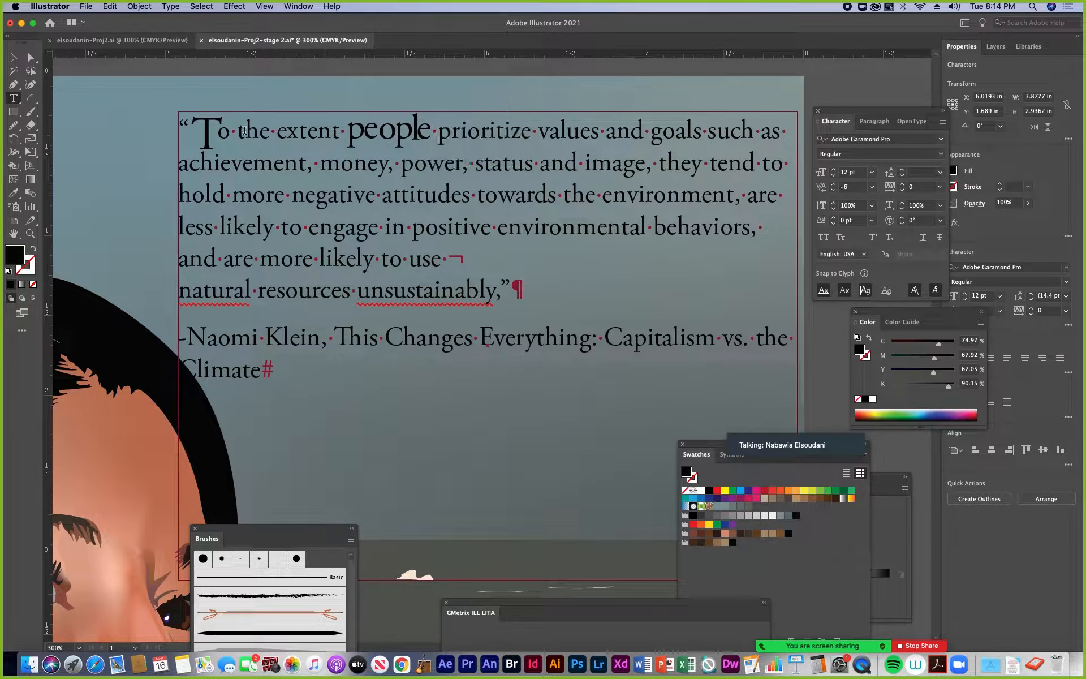
pyautogui.moveTo(218, 133); pyautogui.dragTo(758, 145)
pyautogui.click(514, 140)
# Set the tracking of the word "people" to 15 and its baseline shift to 0 pt
pyautogui.doubleClick(415, 130)
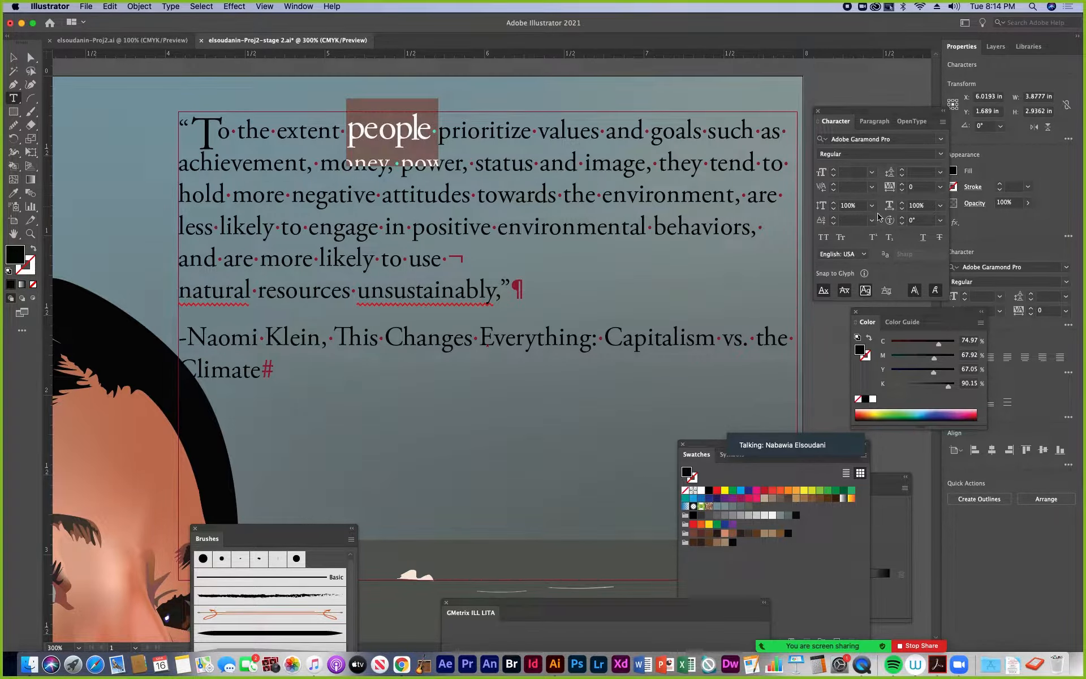
pyautogui.click(903, 185)
pyautogui.click(903, 185)
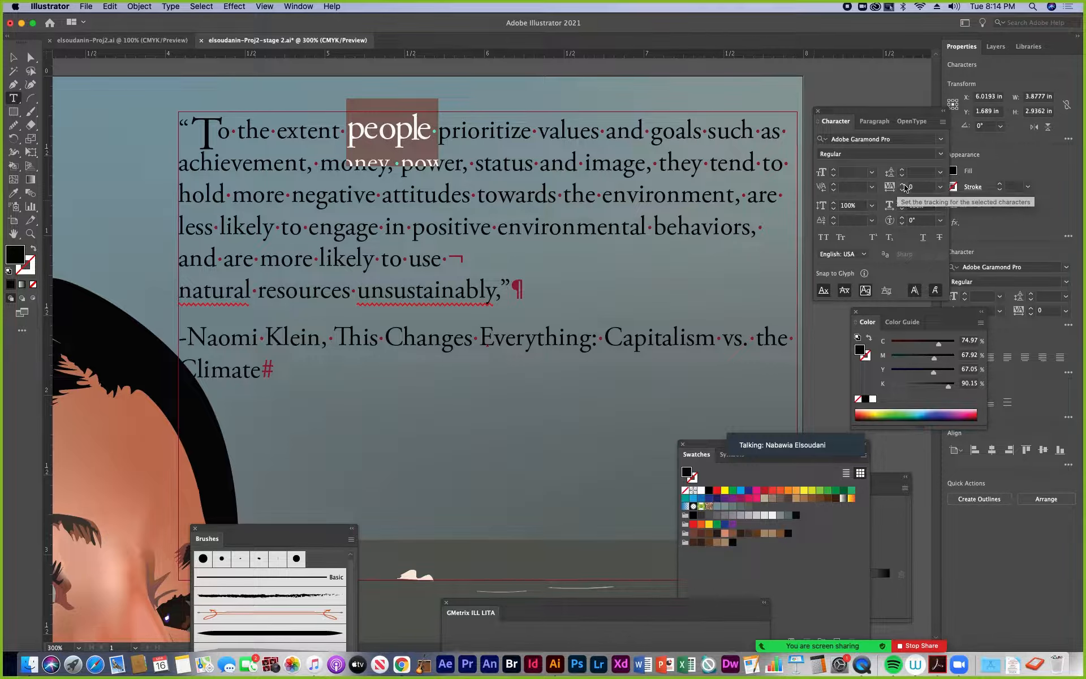
pyautogui.click(902, 185)
pyautogui.click(903, 185)
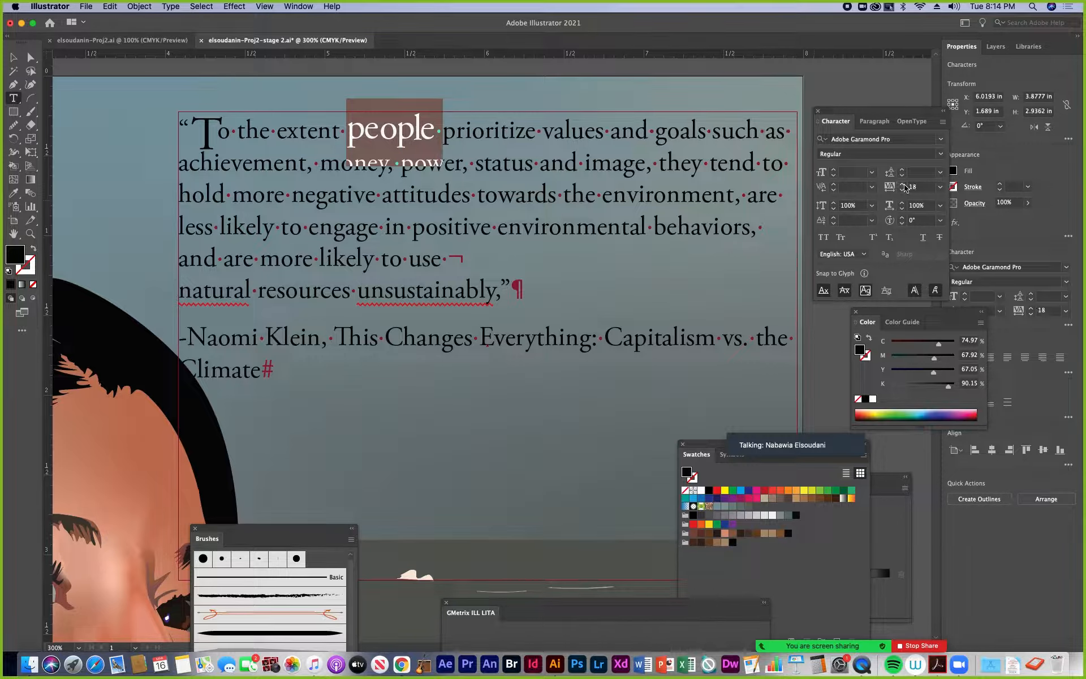
pyautogui.click(903, 190)
pyautogui.click(904, 190)
pyautogui.click(903, 190)
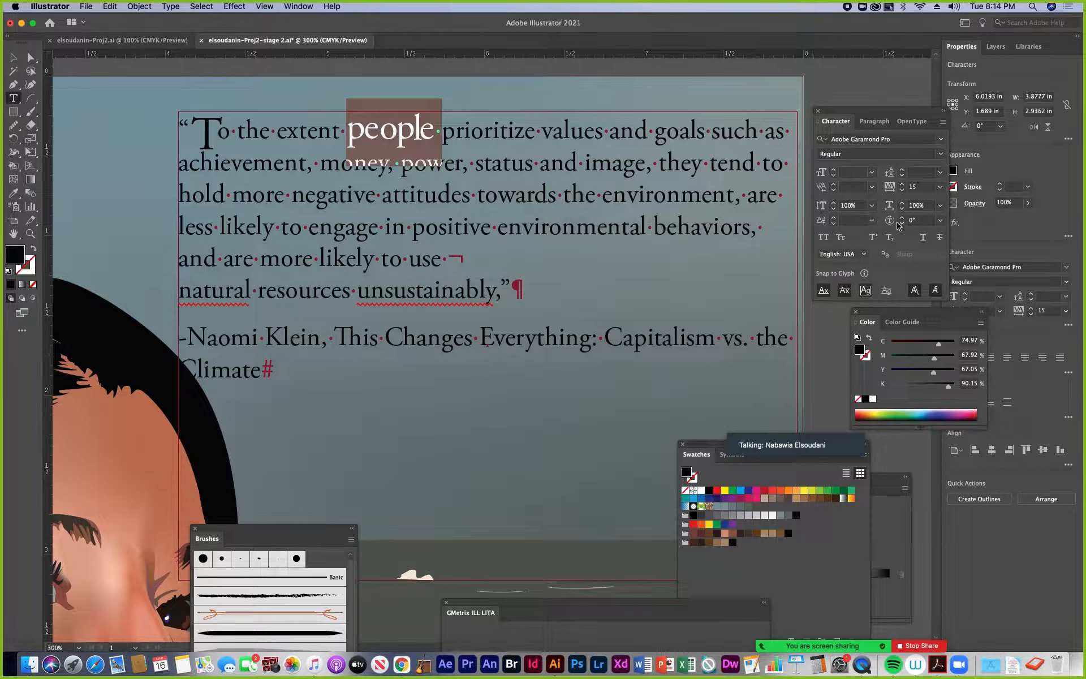
pyautogui.click(871, 220)
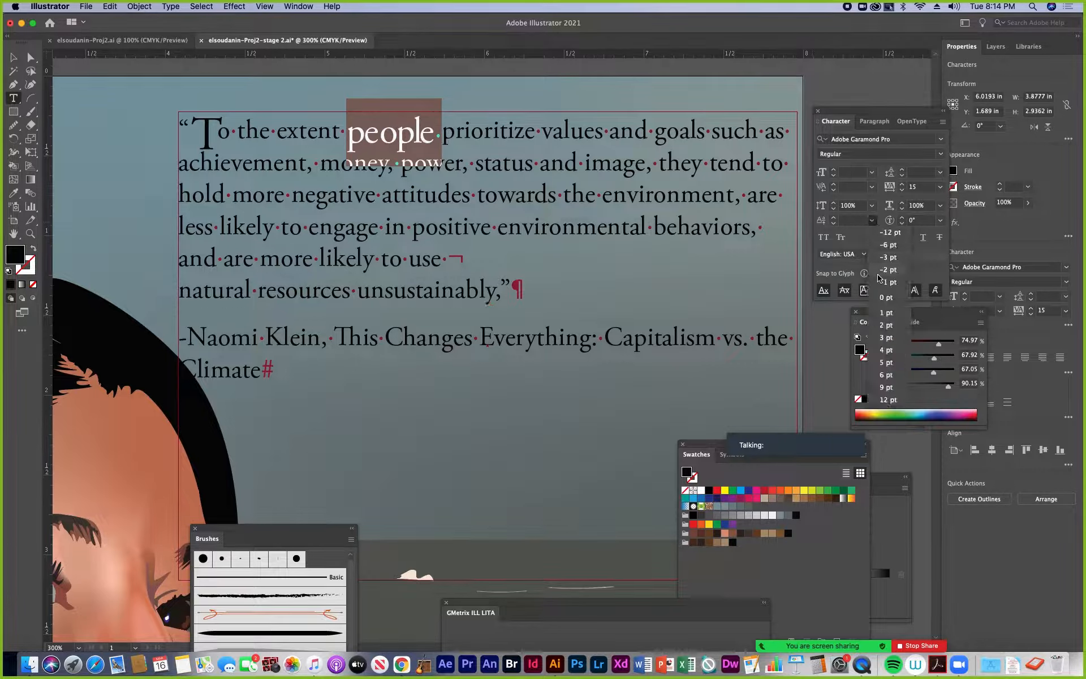
pyautogui.click(885, 297)
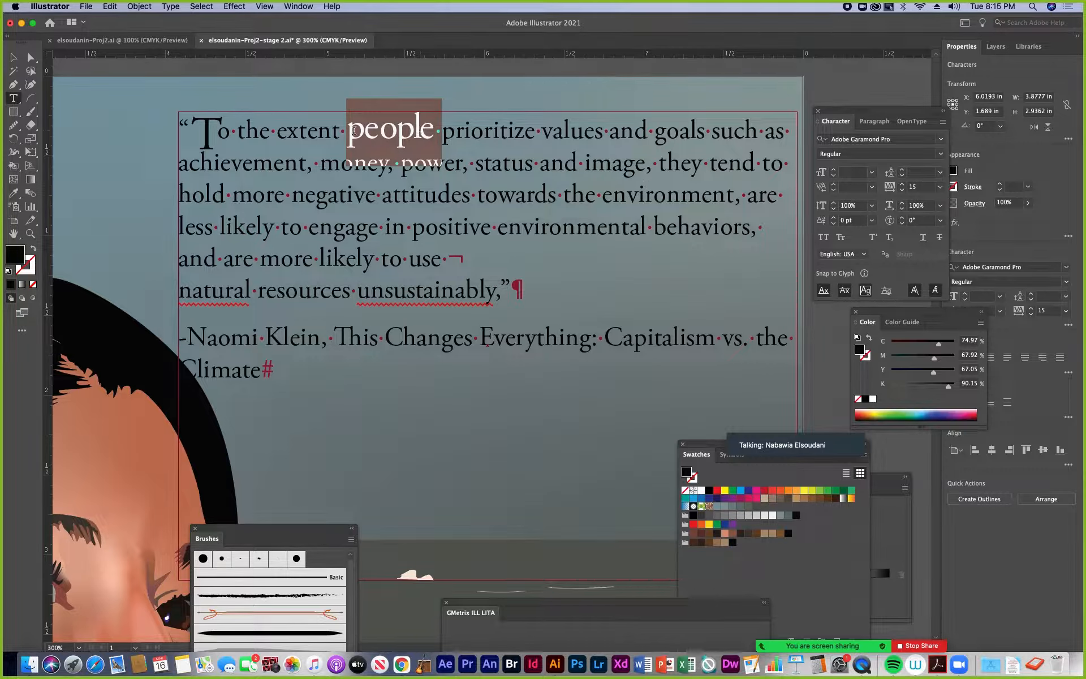
# Set the kerning between the "l" and the final "e" of "people" to -58
pyautogui.click(422, 128)
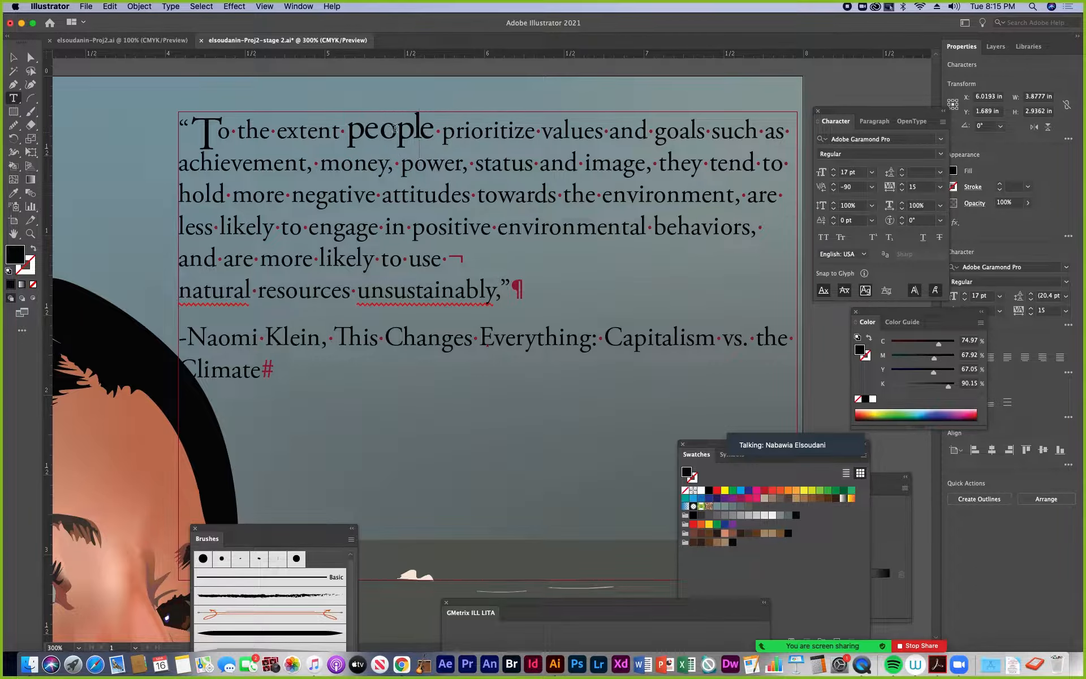
pyautogui.click(835, 186)
pyautogui.click(834, 185)
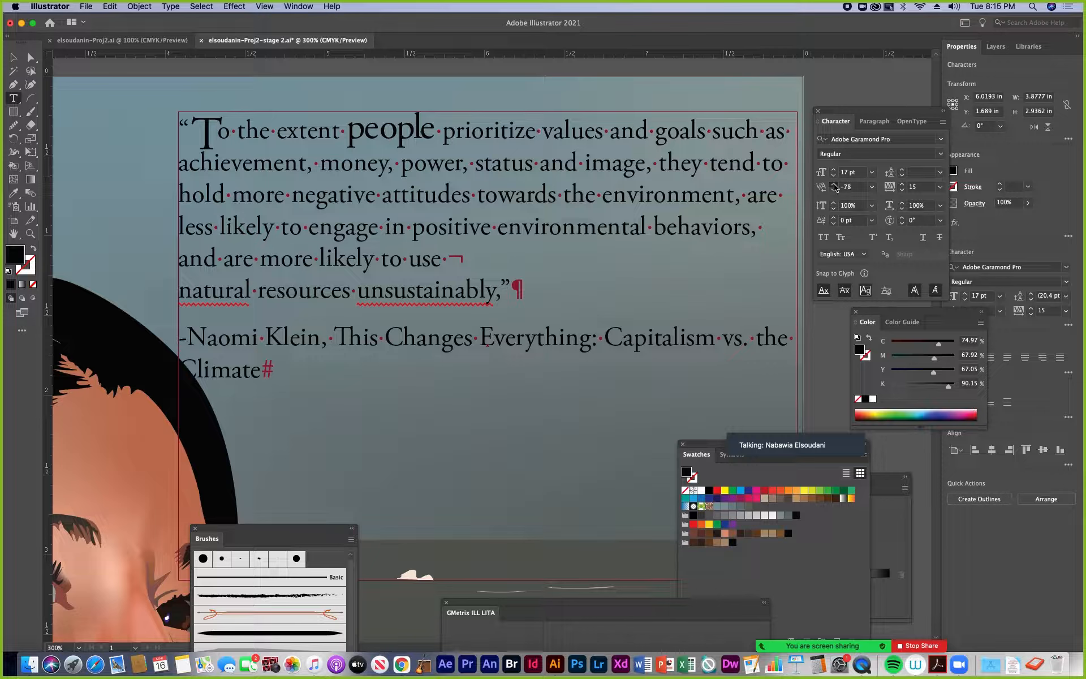
pyautogui.click(834, 187)
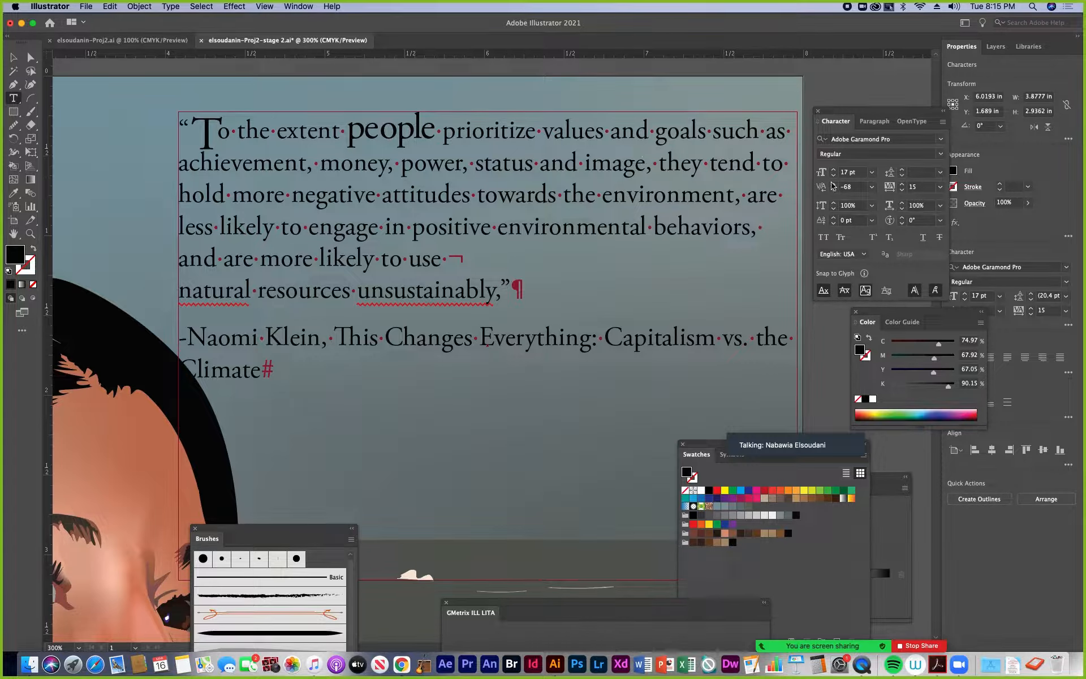
pyautogui.click(835, 187)
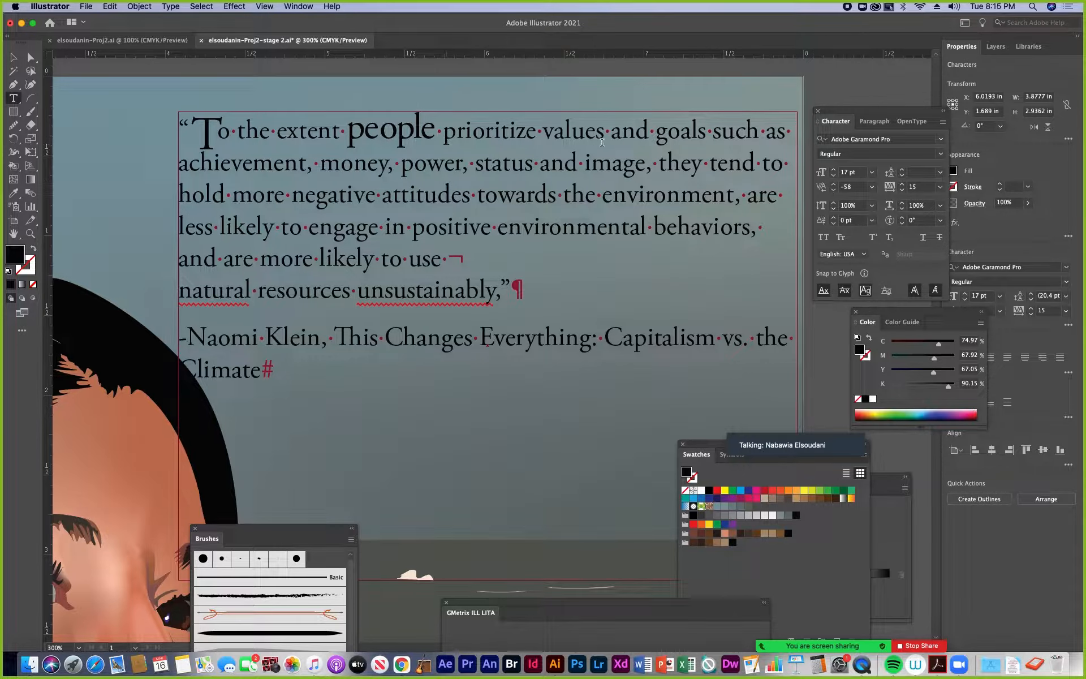
# Set the font size of the word "goals" in the quote's opening line to 17 pt
pyautogui.moveTo(658, 133); pyautogui.dragTo(707, 133)
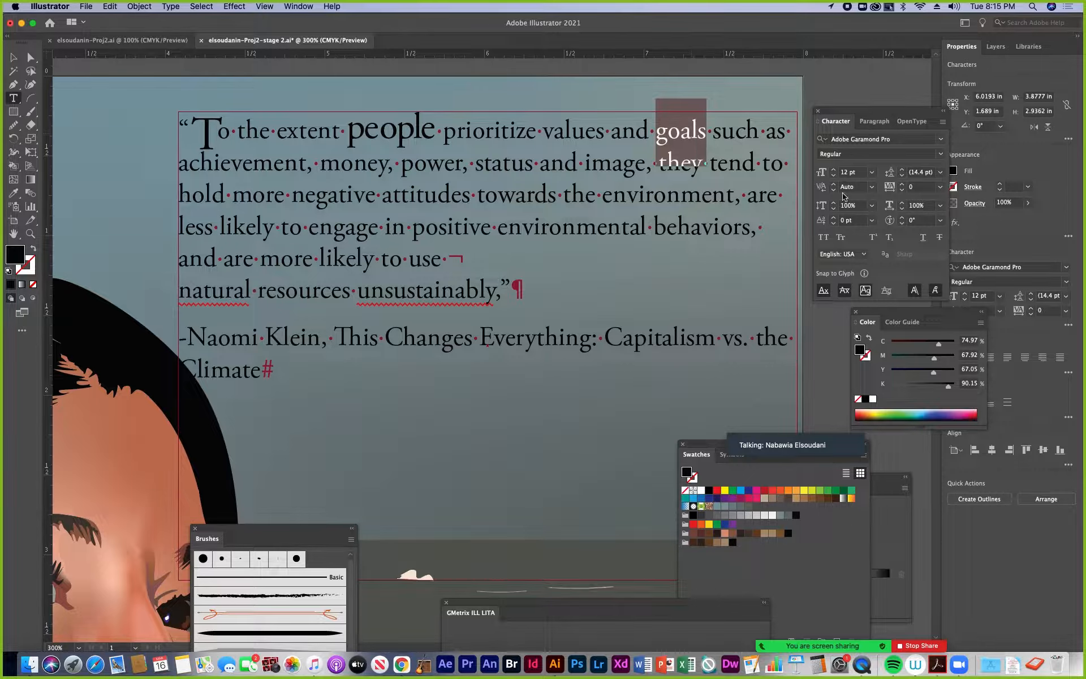
pyautogui.click(385, 133)
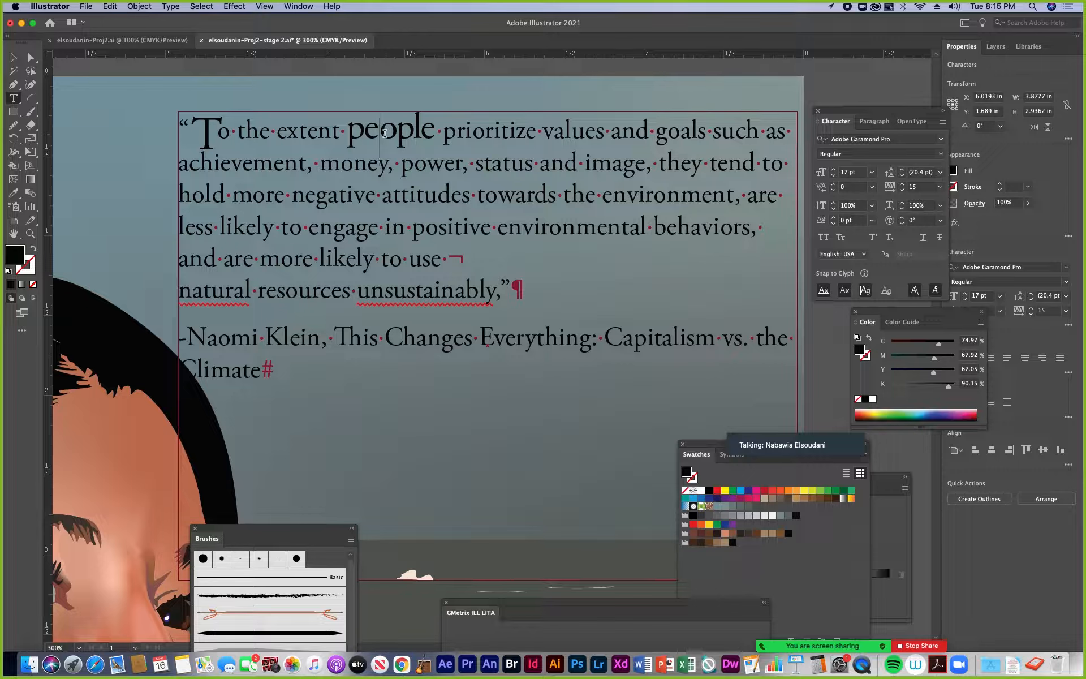
pyautogui.doubleClick(679, 131)
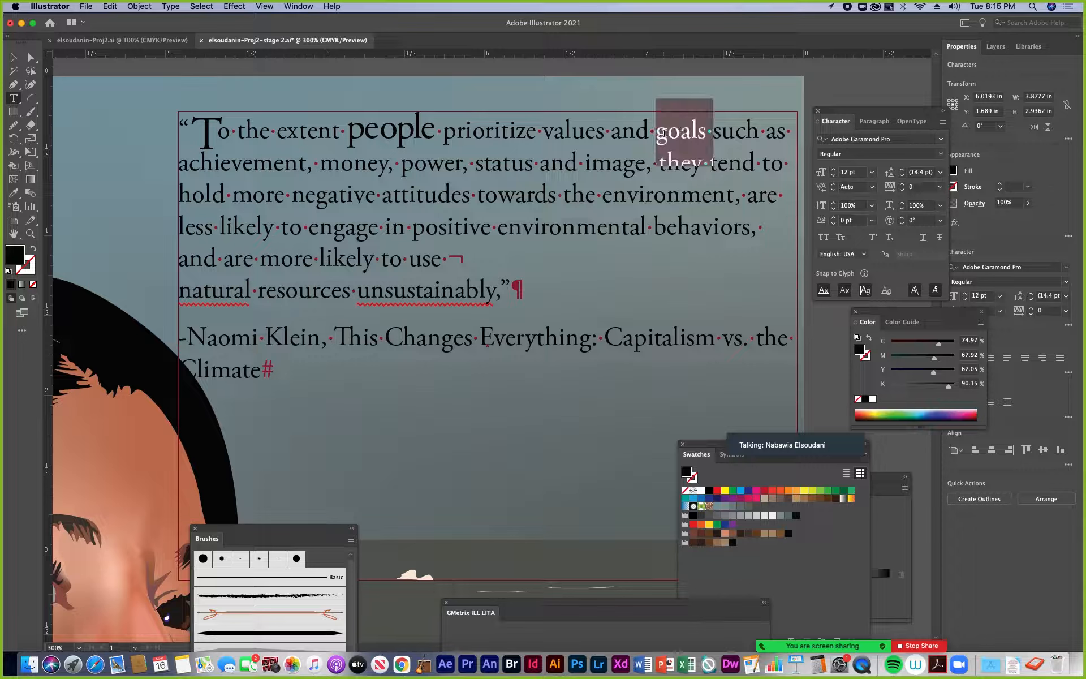
pyautogui.click(833, 170)
pyautogui.click(833, 171)
pyautogui.click(833, 170)
pyautogui.click(834, 169)
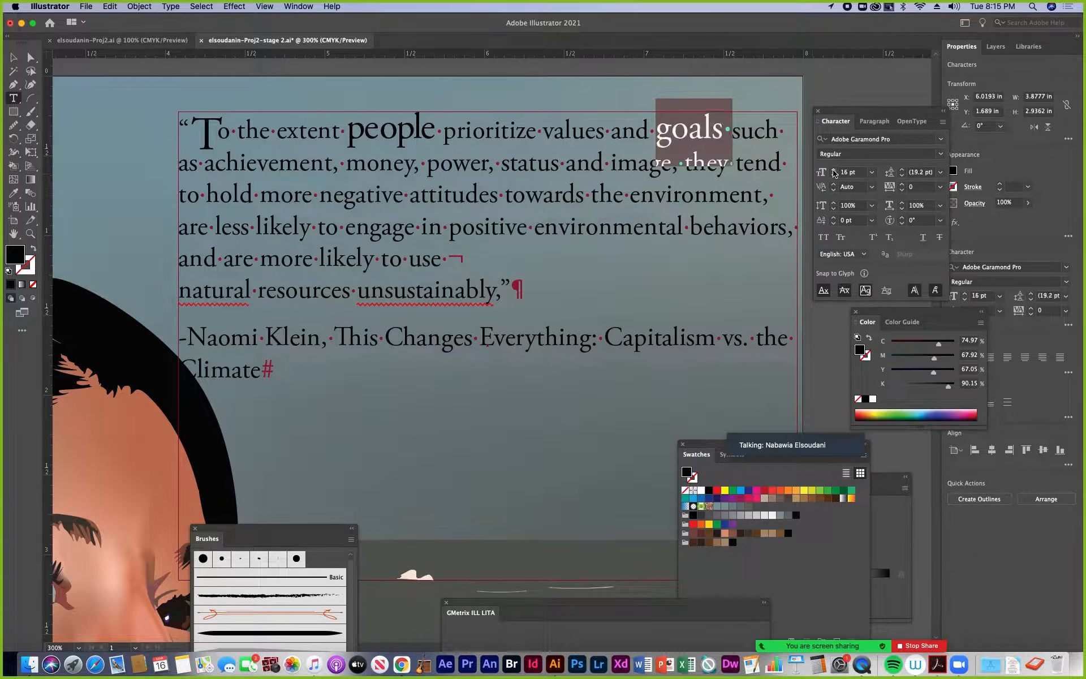
pyautogui.click(834, 170)
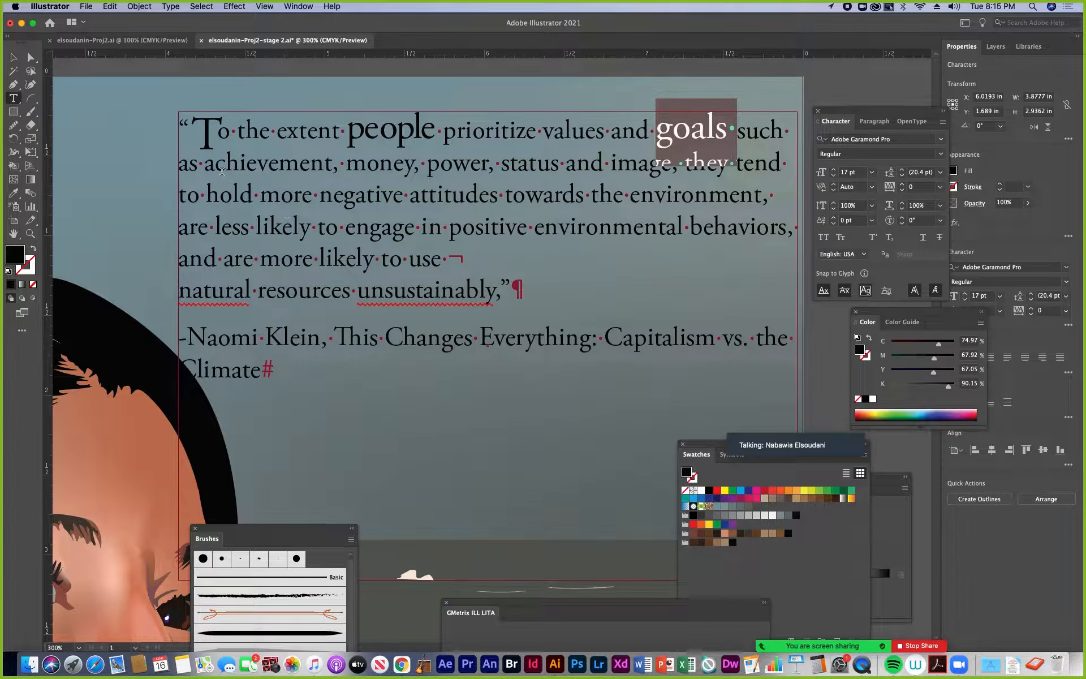
# Enlarge the word "achievement" in the quote's second line to 15 pt
pyautogui.moveTo(210, 164); pyautogui.dragTo(331, 154)
pyautogui.click(834, 169)
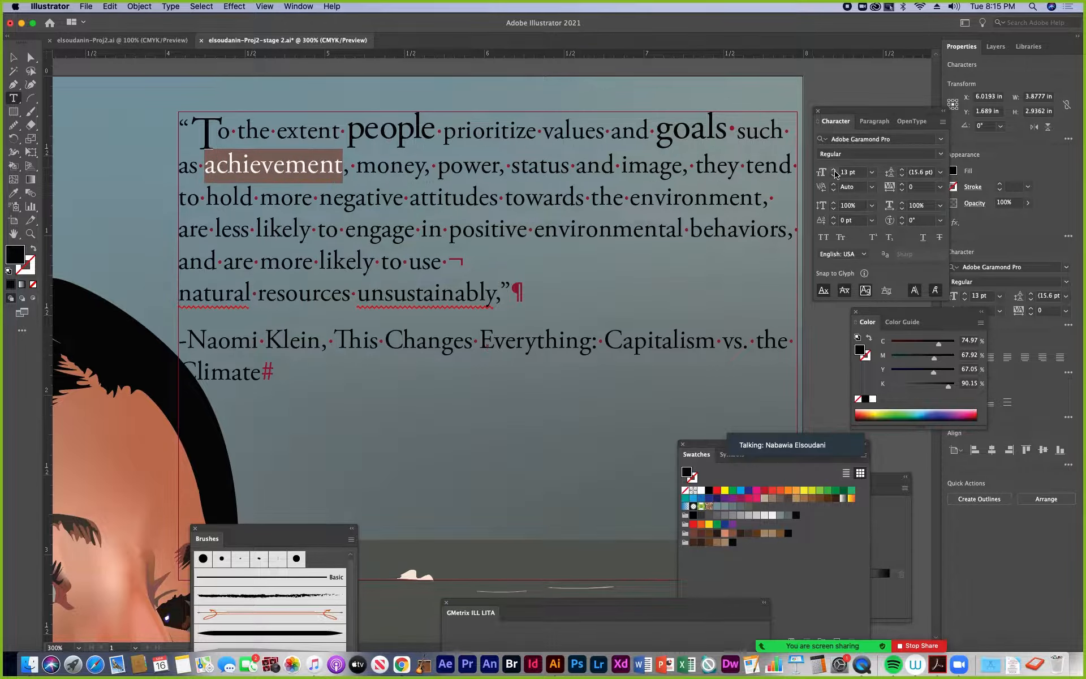
pyautogui.click(834, 170)
pyautogui.click(834, 170)
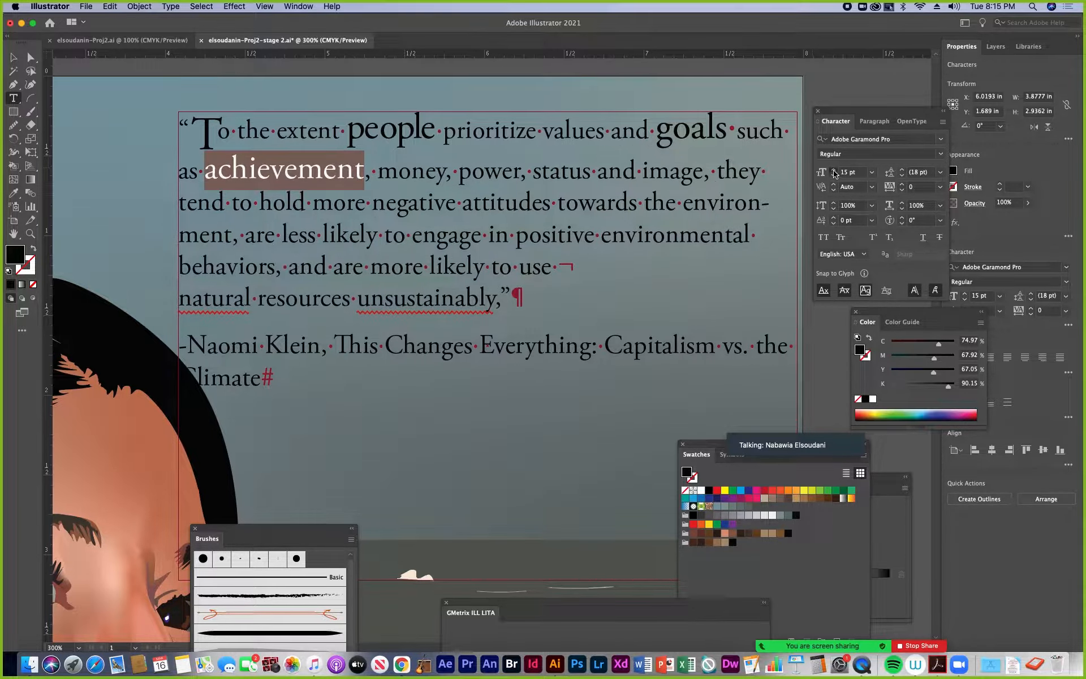
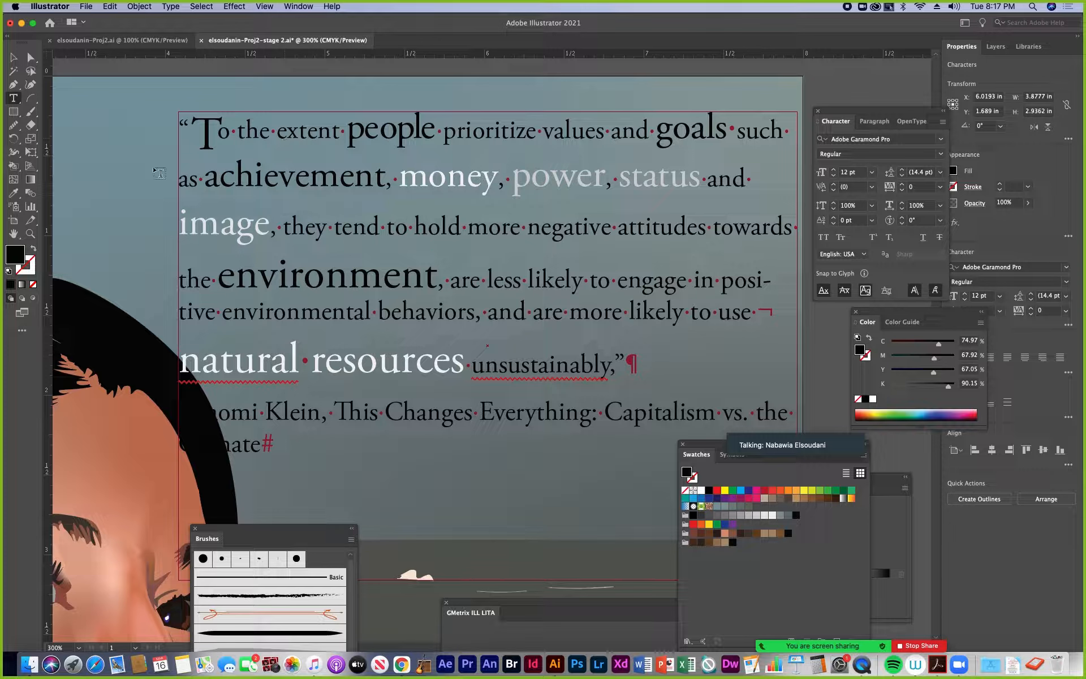
# Set the leading of the entire quote text block, including the attribution, to 17 pt
pyautogui.click(13, 57)
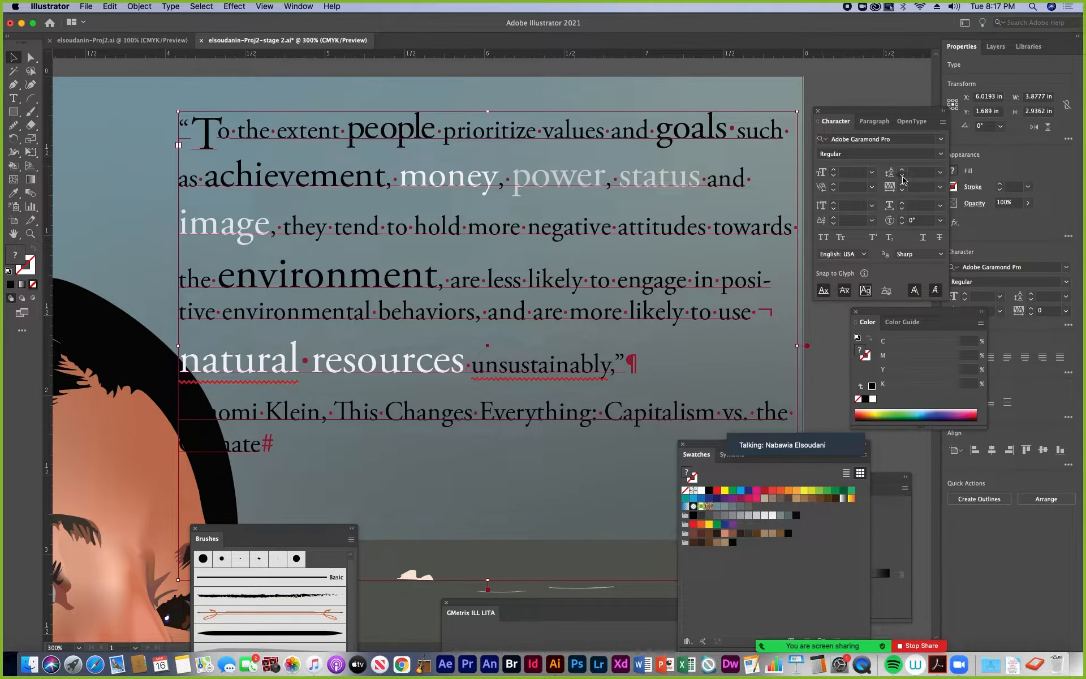
pyautogui.click(902, 177)
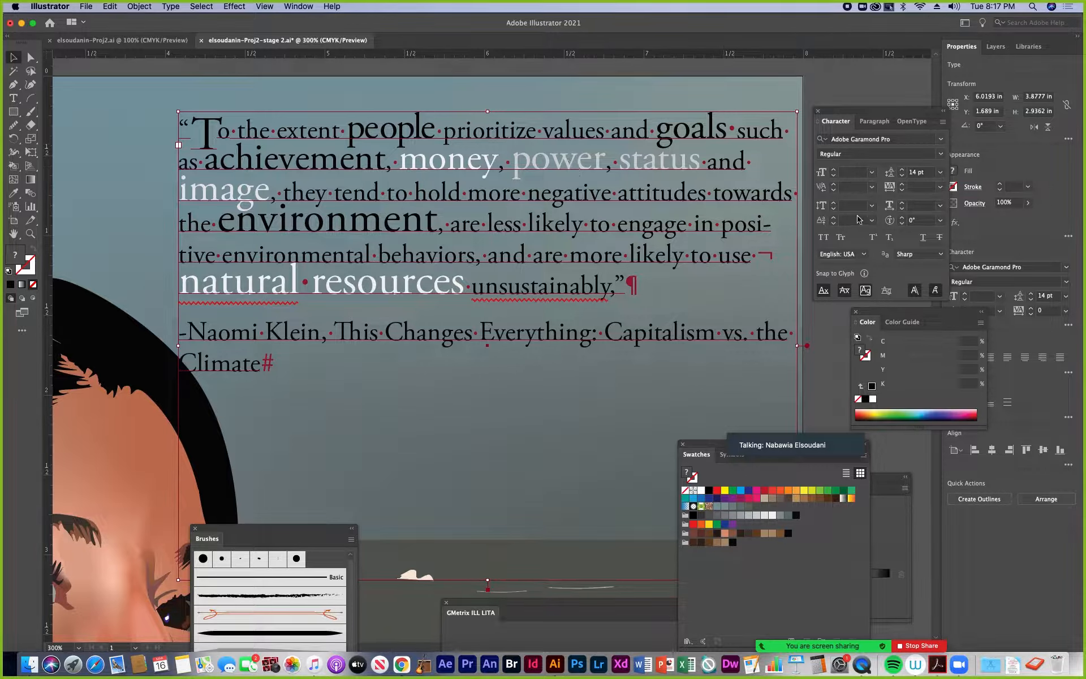
pyautogui.click(903, 170)
pyautogui.click(902, 170)
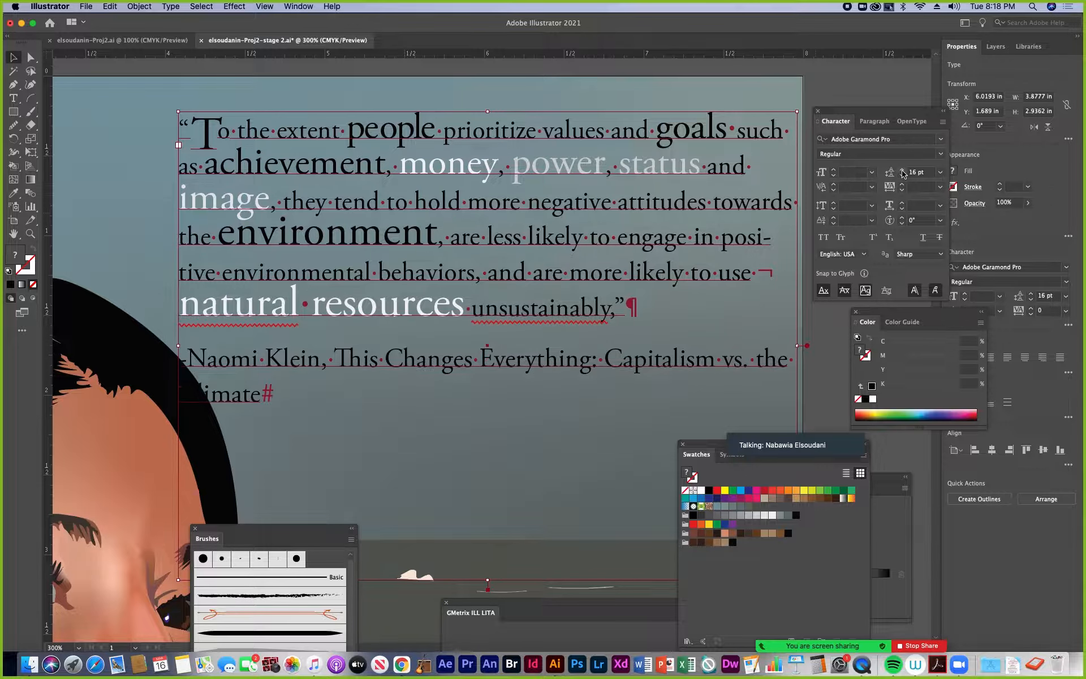
pyautogui.click(903, 171)
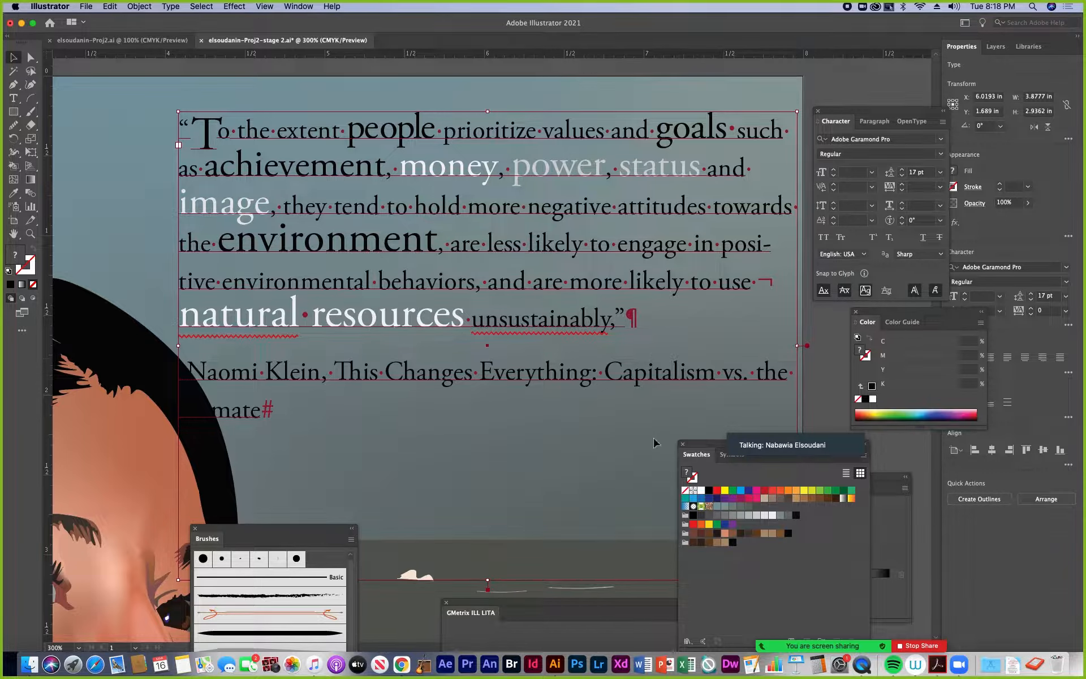
pyautogui.moveTo(706, 447); pyautogui.dragTo(660, 532)
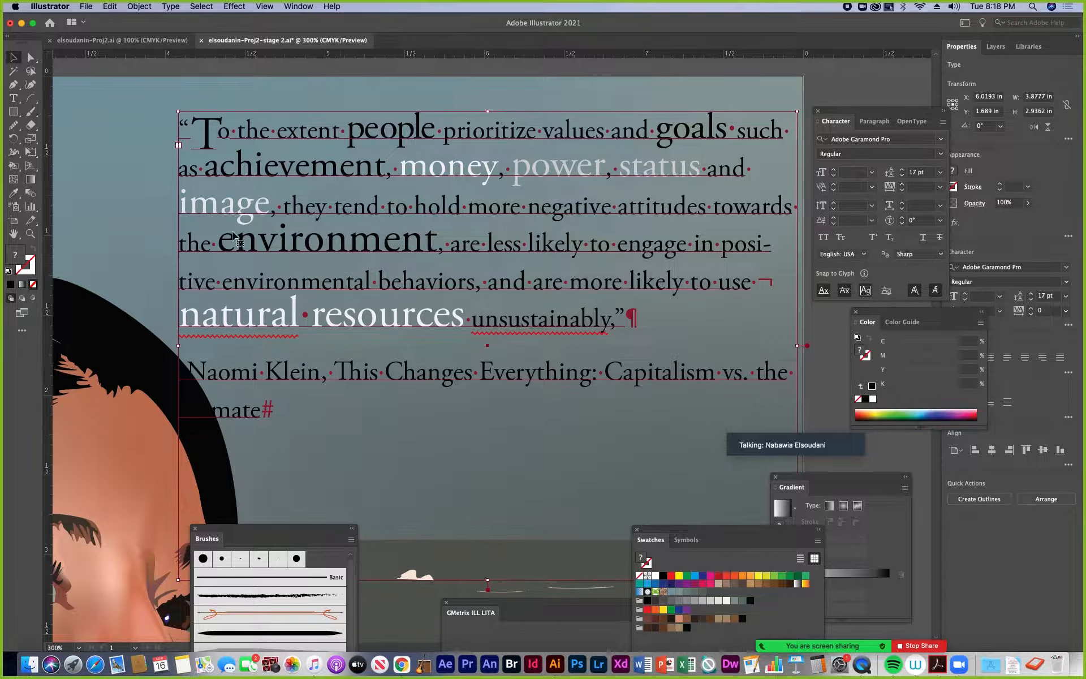
# Set the word "environment" in all caps and give it a baseline shift of -3 pt
pyautogui.click(14, 97)
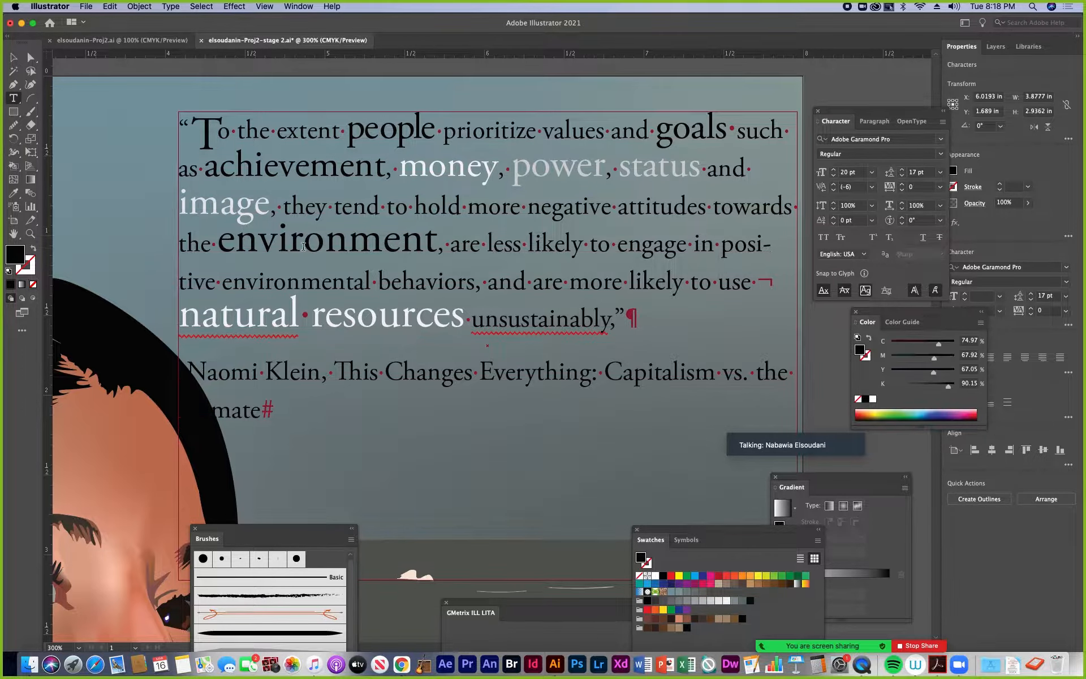
pyautogui.doubleClick(363, 232)
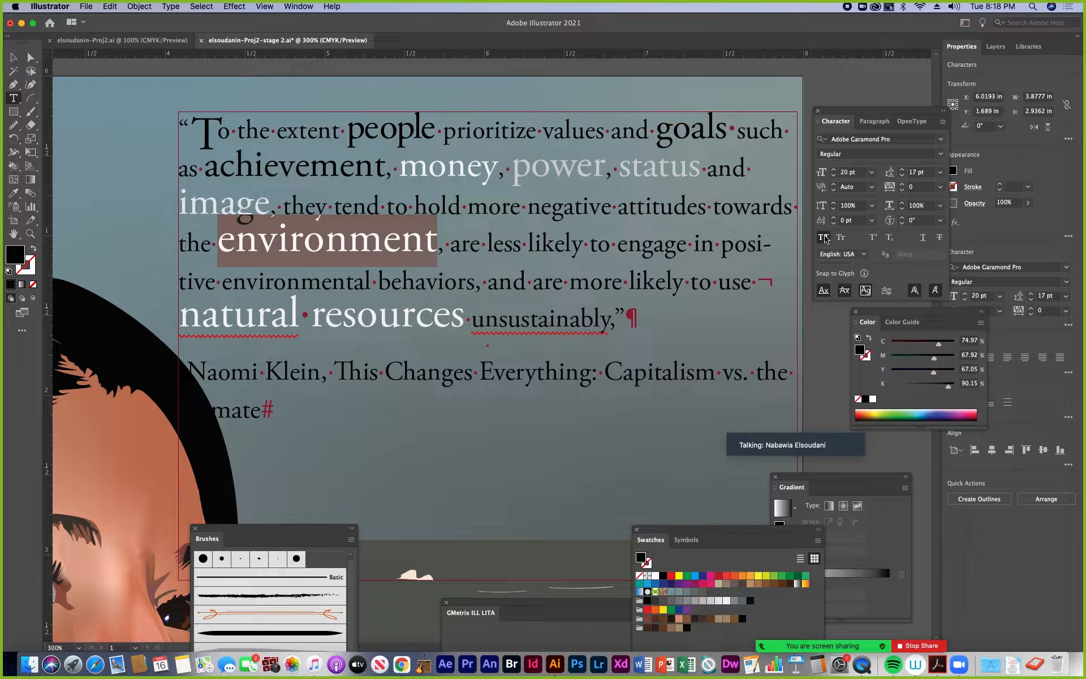
pyautogui.click(793, 232)
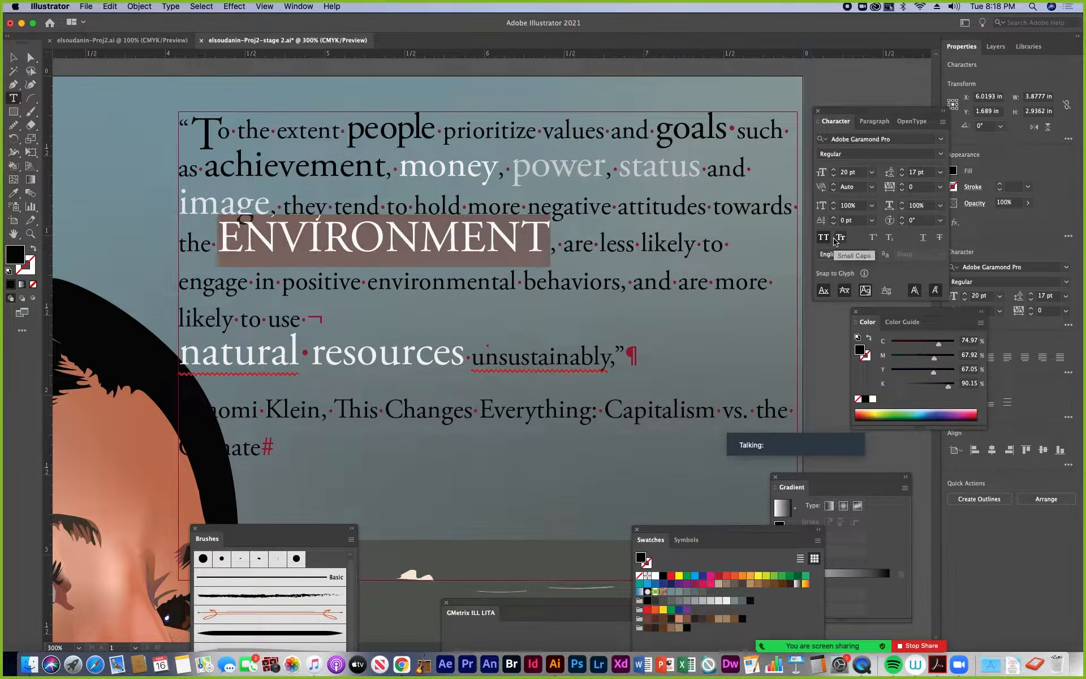
pyautogui.click(834, 223)
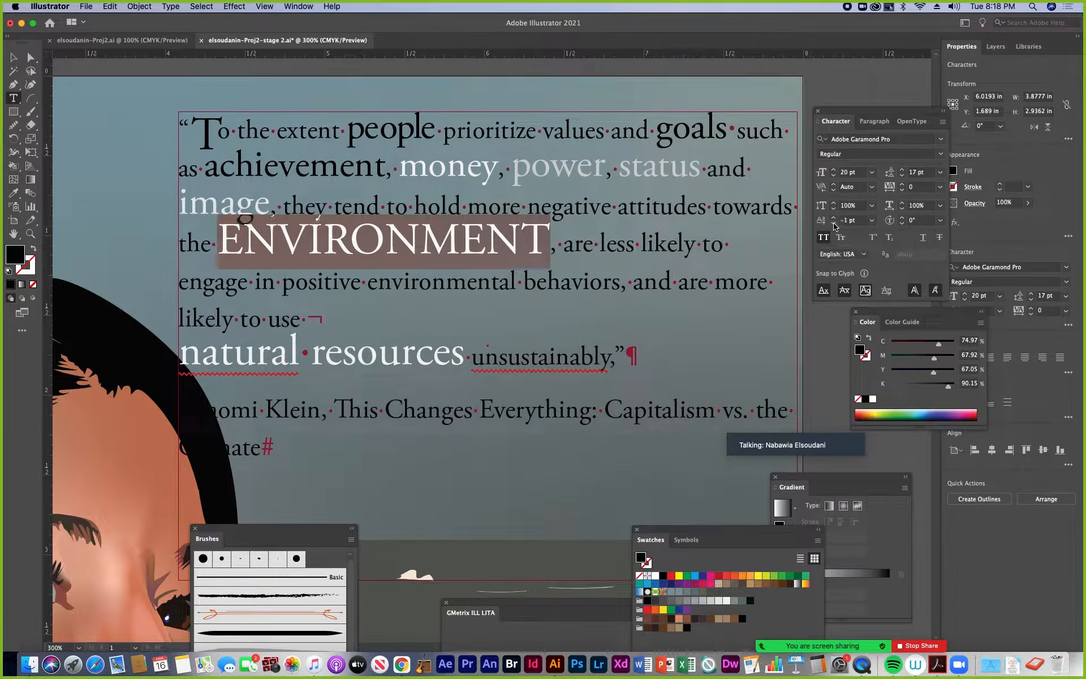
pyautogui.click(834, 224)
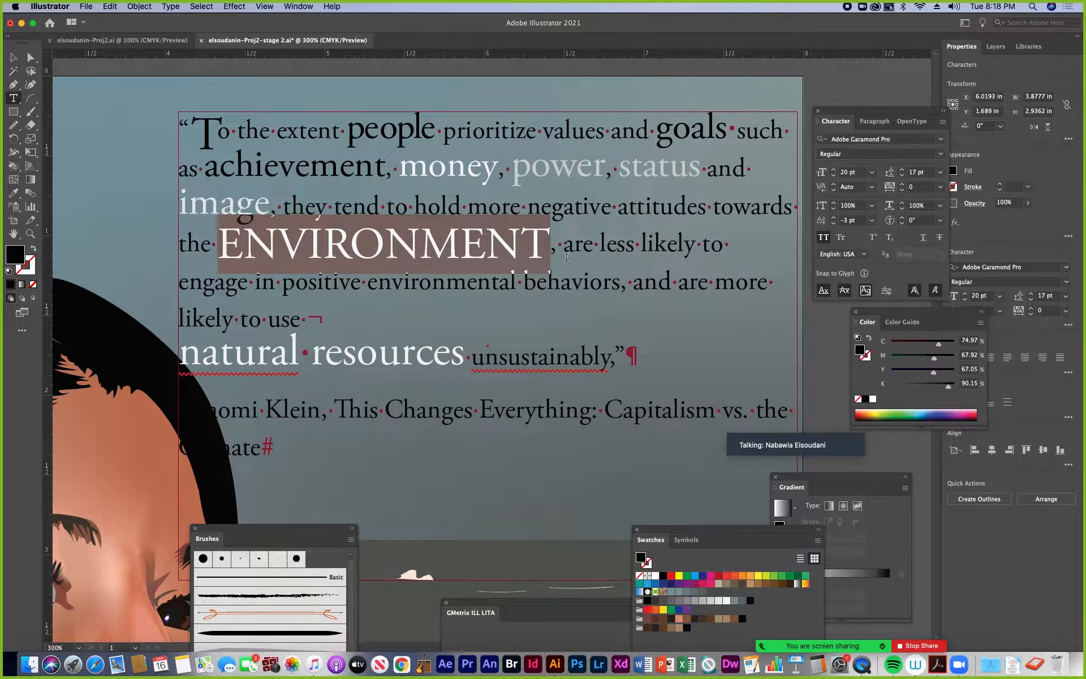
pyautogui.click(674, 313)
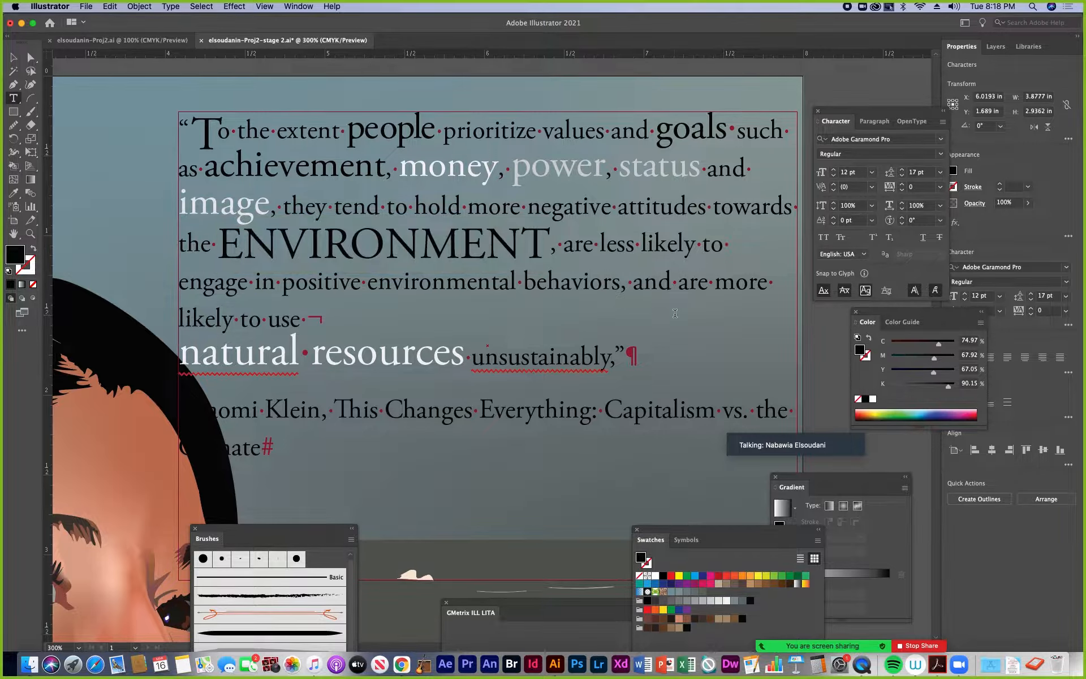
# Fill the word "ENVIRONMENT" with the very light gray swatch of 5% black
pyautogui.moveTo(220, 237); pyautogui.dragTo(544, 243)
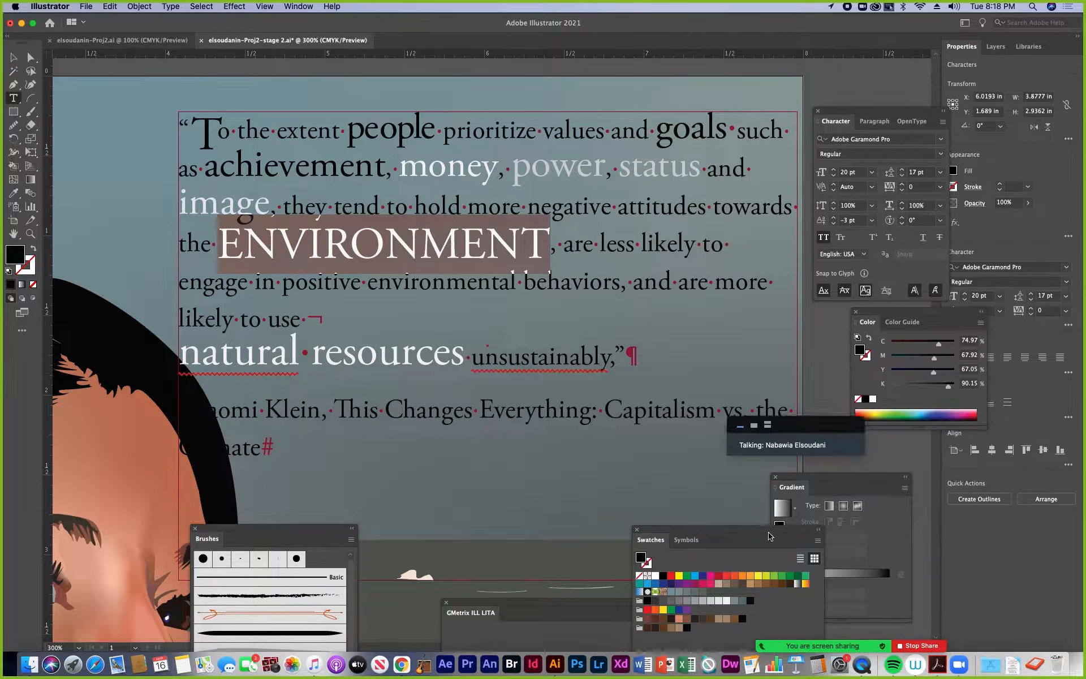
pyautogui.moveTo(772, 535); pyautogui.dragTo(748, 332)
pyautogui.click(703, 397)
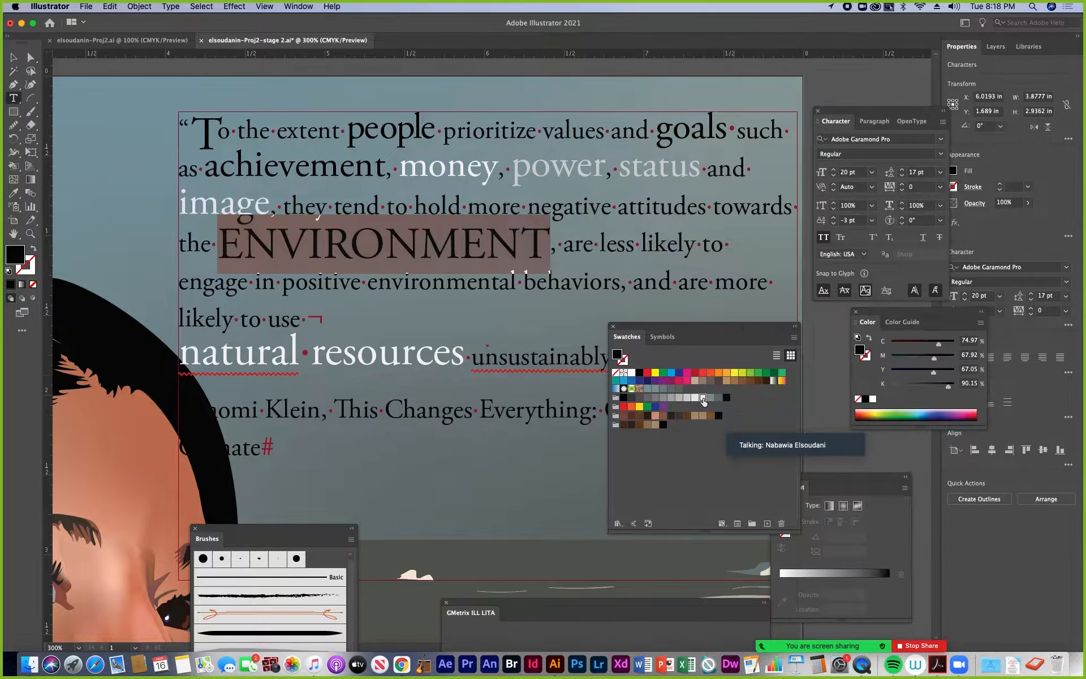
pyautogui.click(618, 292)
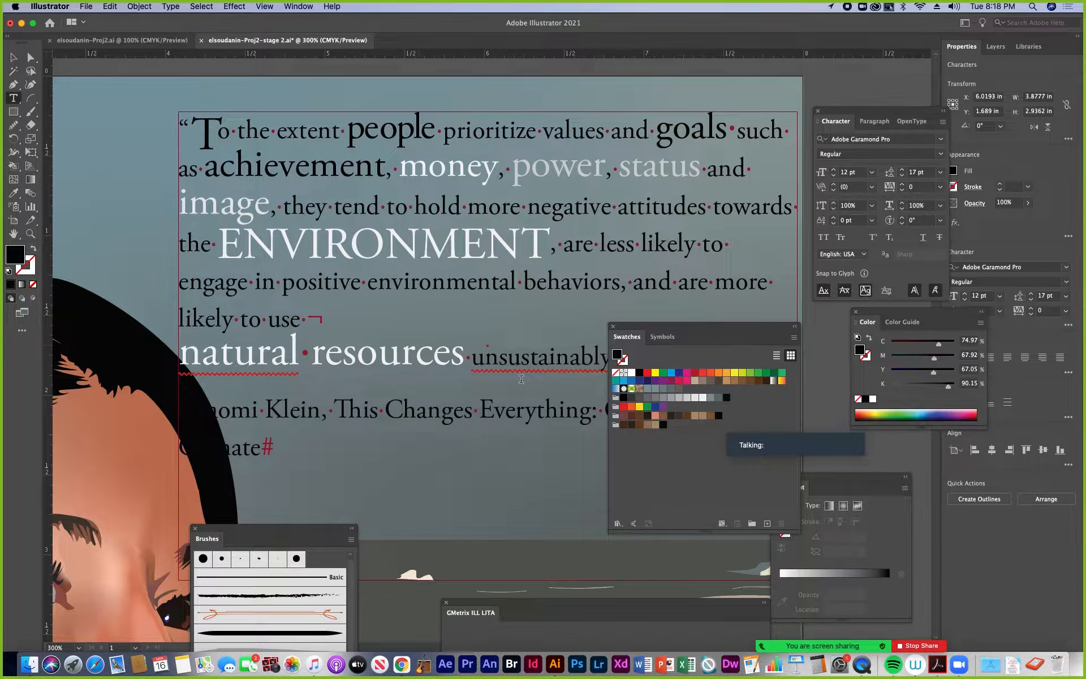
# Try two medium gray-green swatches as the fill of the attribution paragraph below the quote
pyautogui.moveTo(707, 337); pyautogui.dragTo(649, 496)
pyautogui.doubleClick(442, 414)
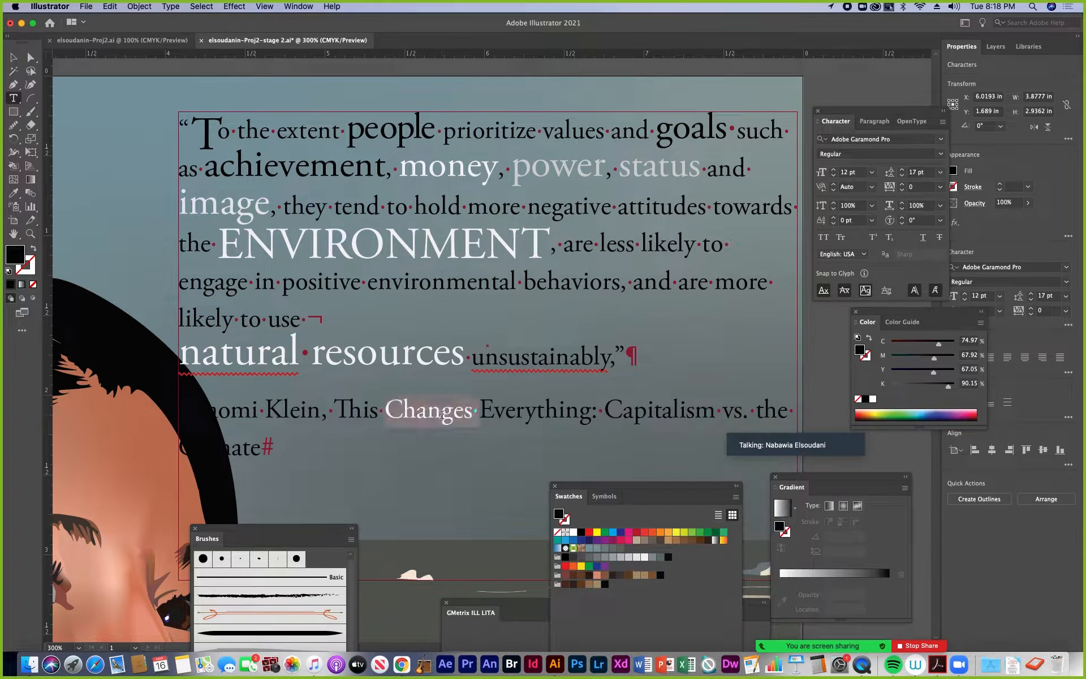
pyautogui.tripleClick(442, 414)
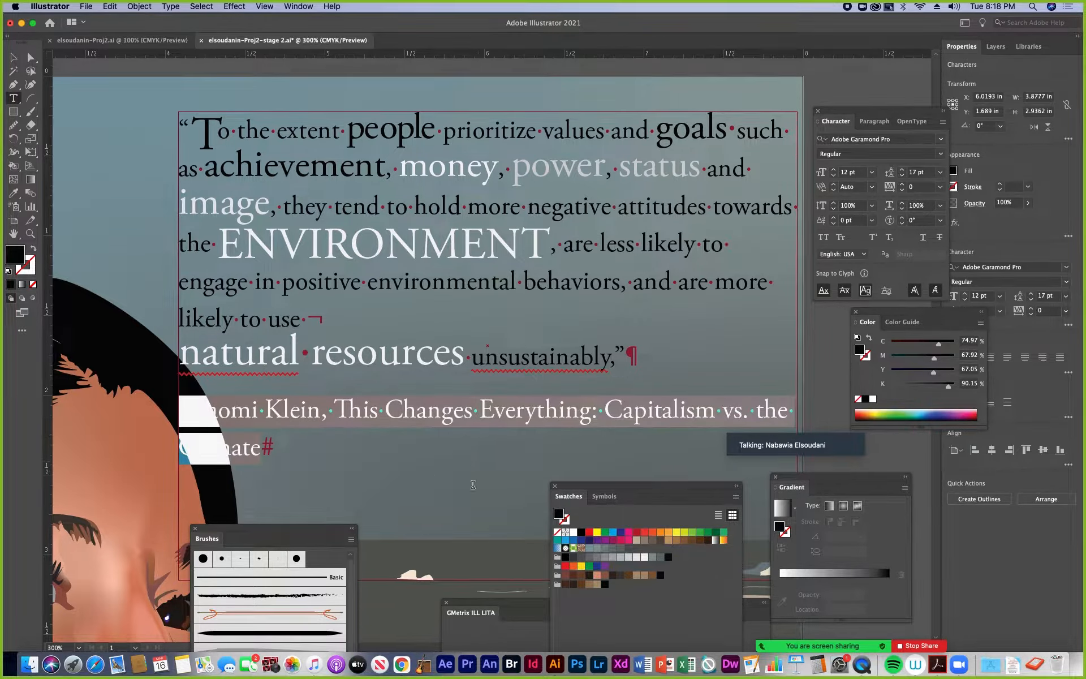
pyautogui.click(659, 558)
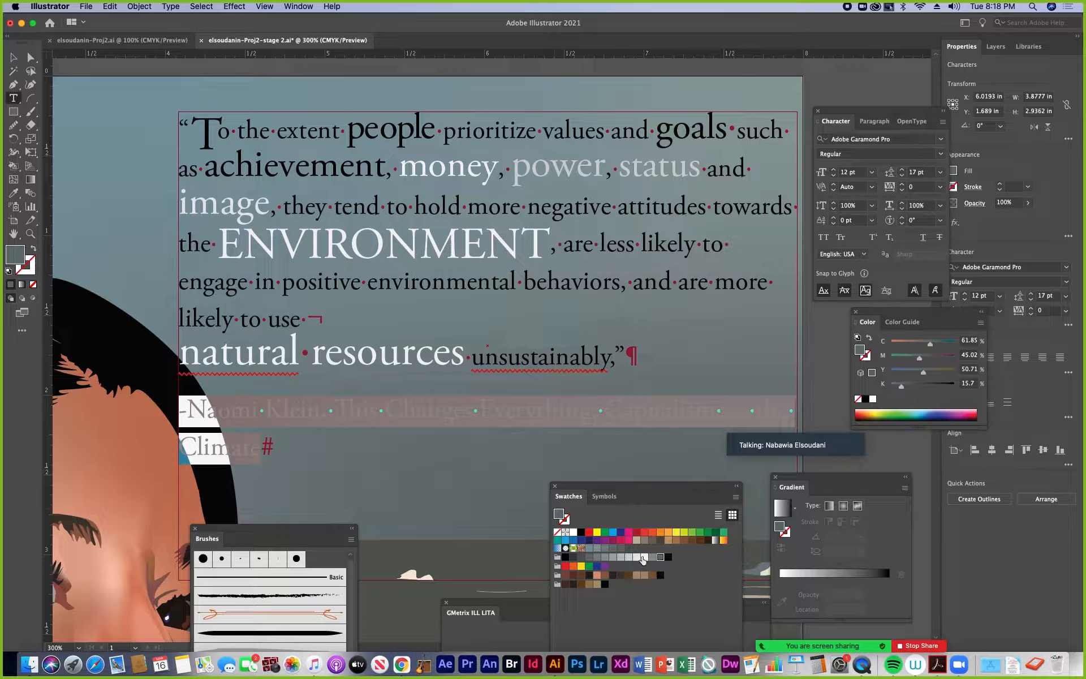
pyautogui.click(652, 558)
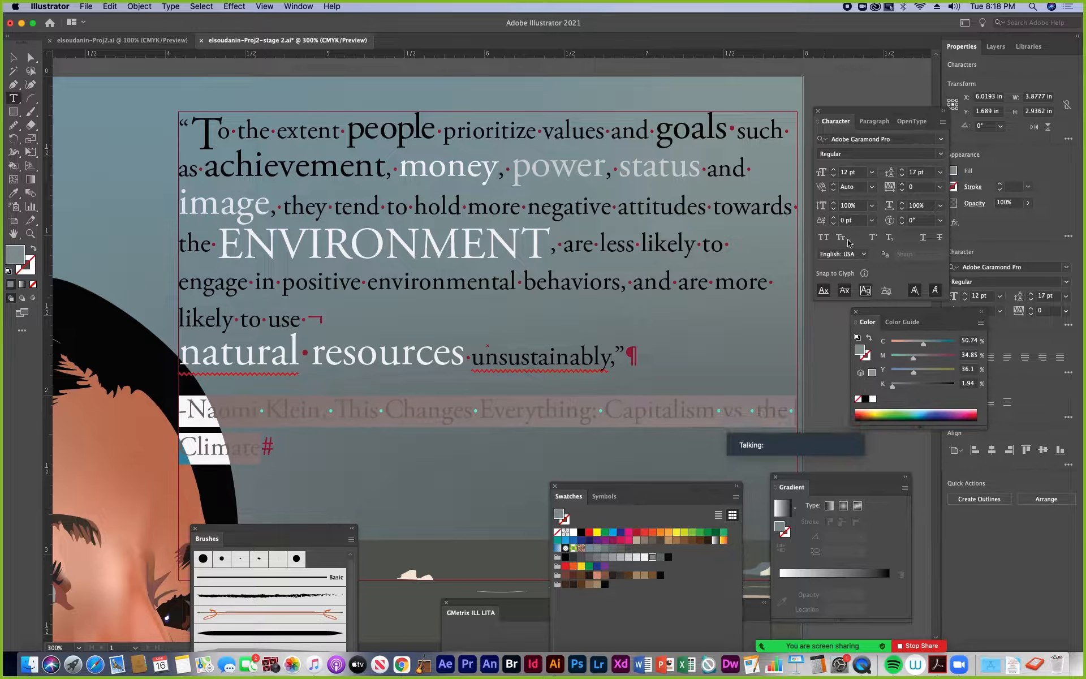
# Change the font style of the attribution paragraph to Bold Italic
pyautogui.click(940, 155)
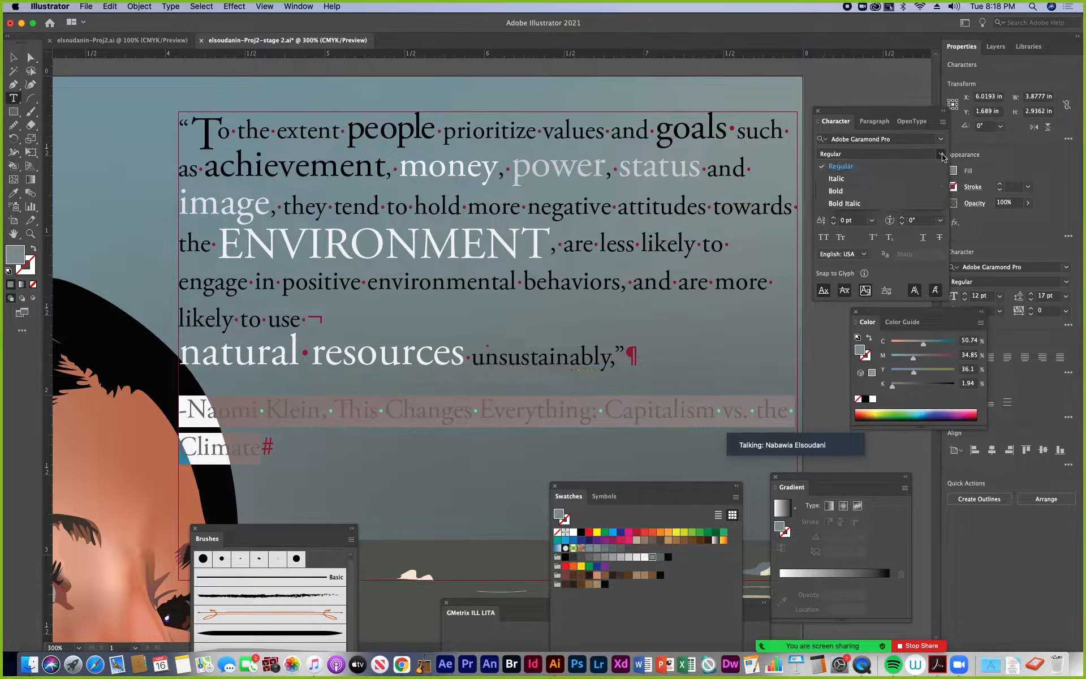
pyautogui.click(851, 203)
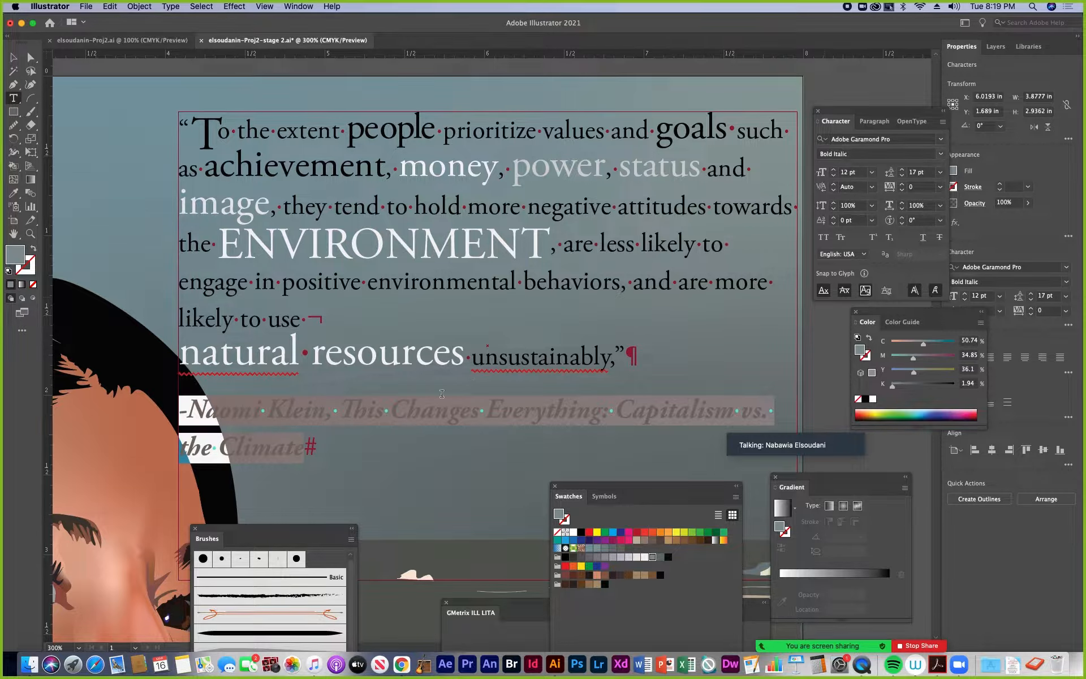
pyautogui.click(417, 408)
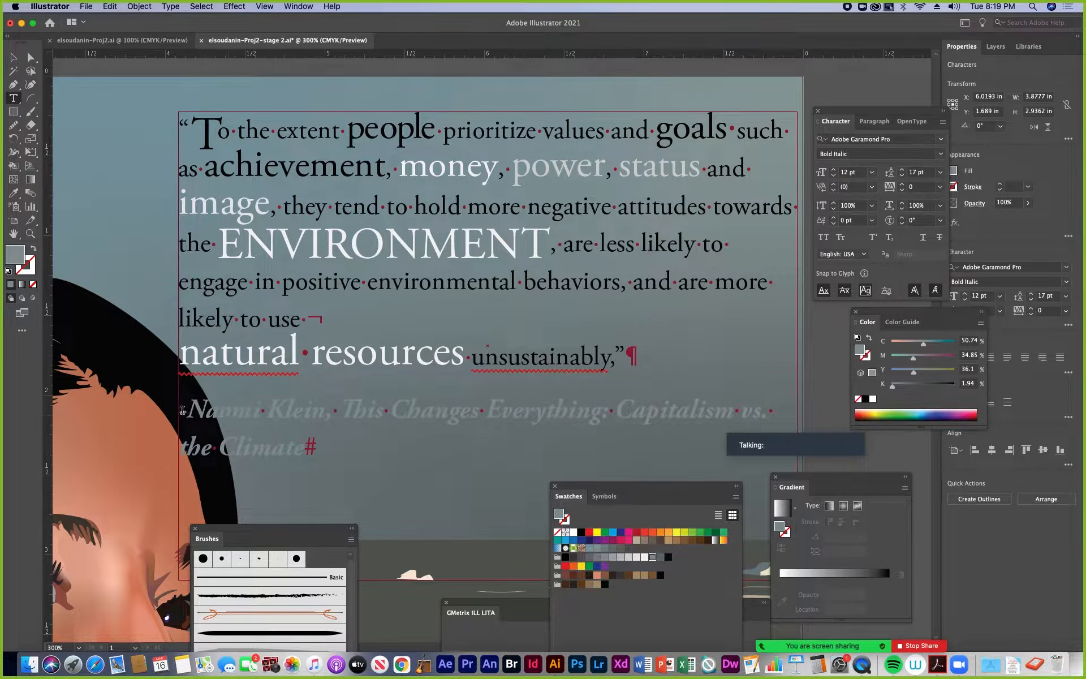
# Fill the attribution paragraph with the light gray swatch of 10% black
pyautogui.moveTo(182, 410); pyautogui.dragTo(580, 542)
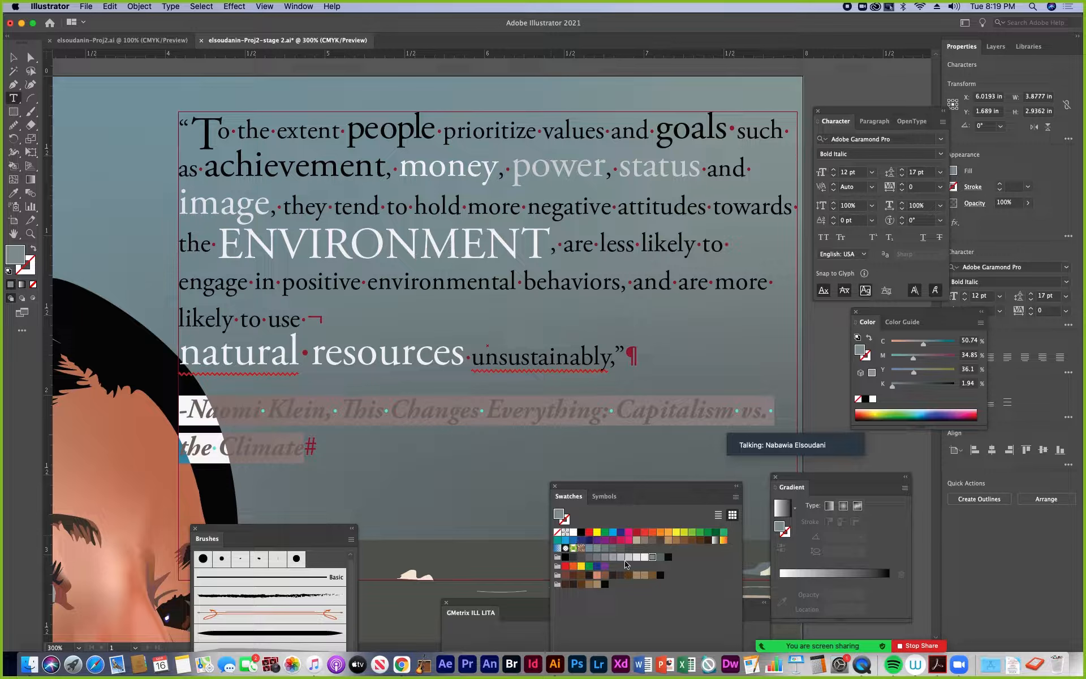
pyautogui.click(636, 557)
pyautogui.click(219, 432)
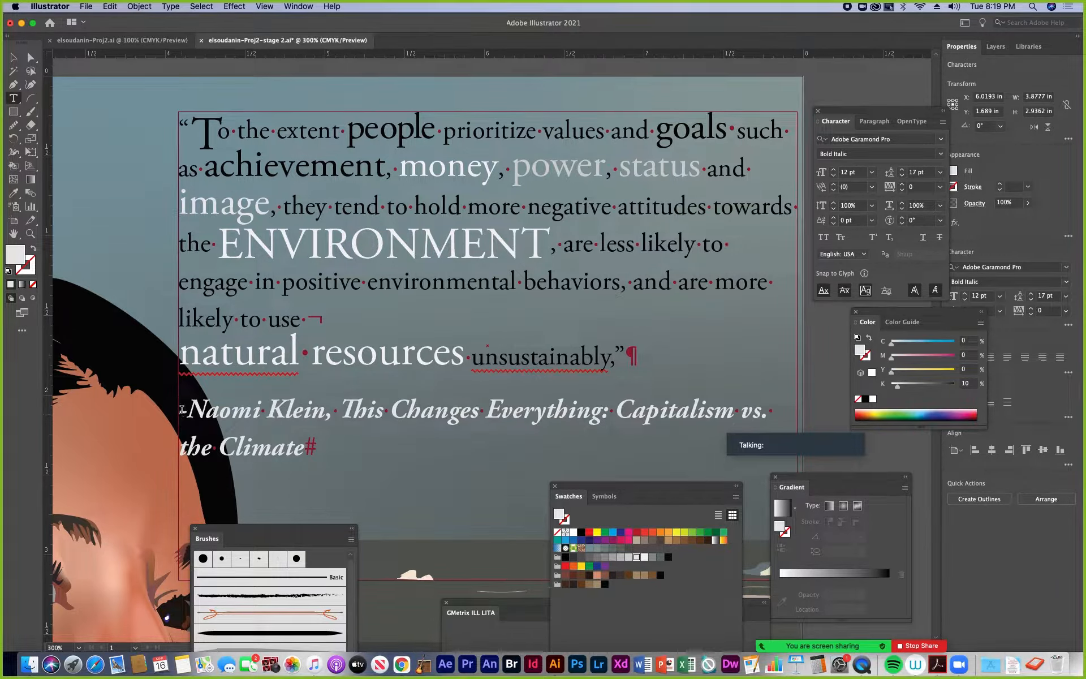
# Set the left indent of the attribution paragraph to 14 pt
pyautogui.moveTo(182, 413); pyautogui.dragTo(314, 449)
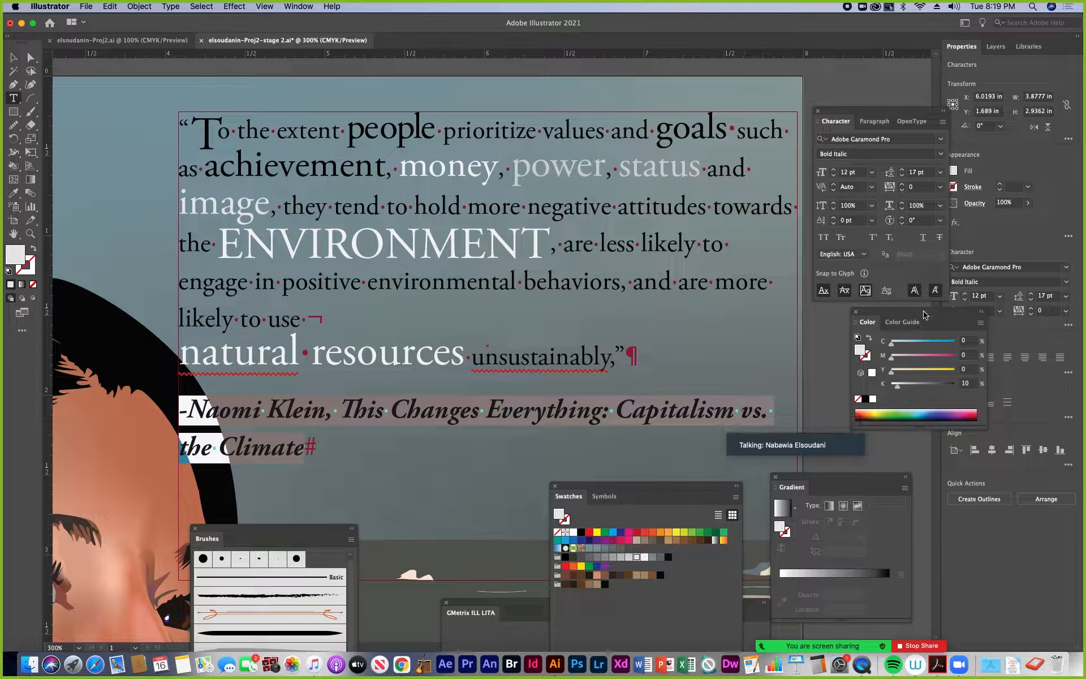
pyautogui.moveTo(908, 322); pyautogui.dragTo(1015, 549)
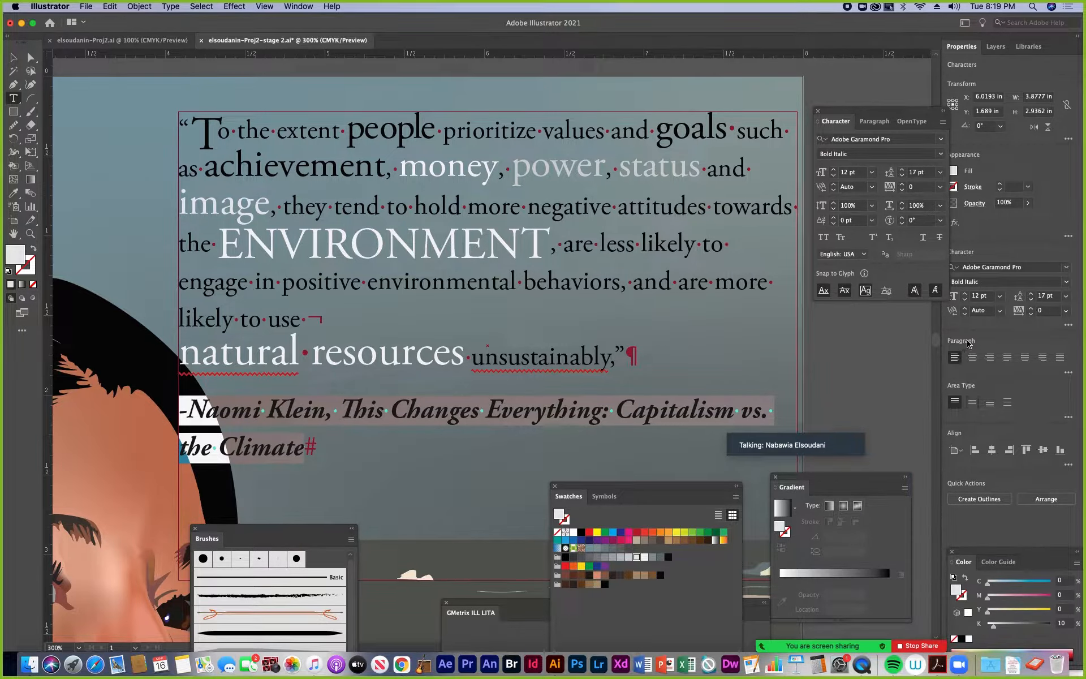
pyautogui.moveTo(876, 123); pyautogui.dragTo(768, 147)
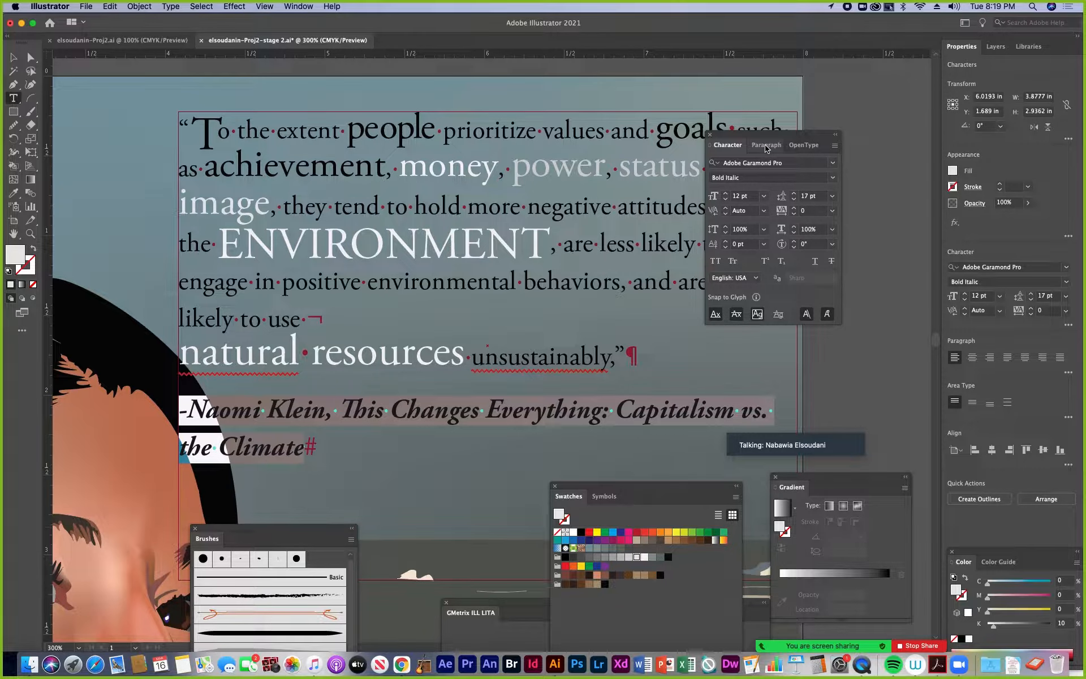
pyautogui.click(767, 146)
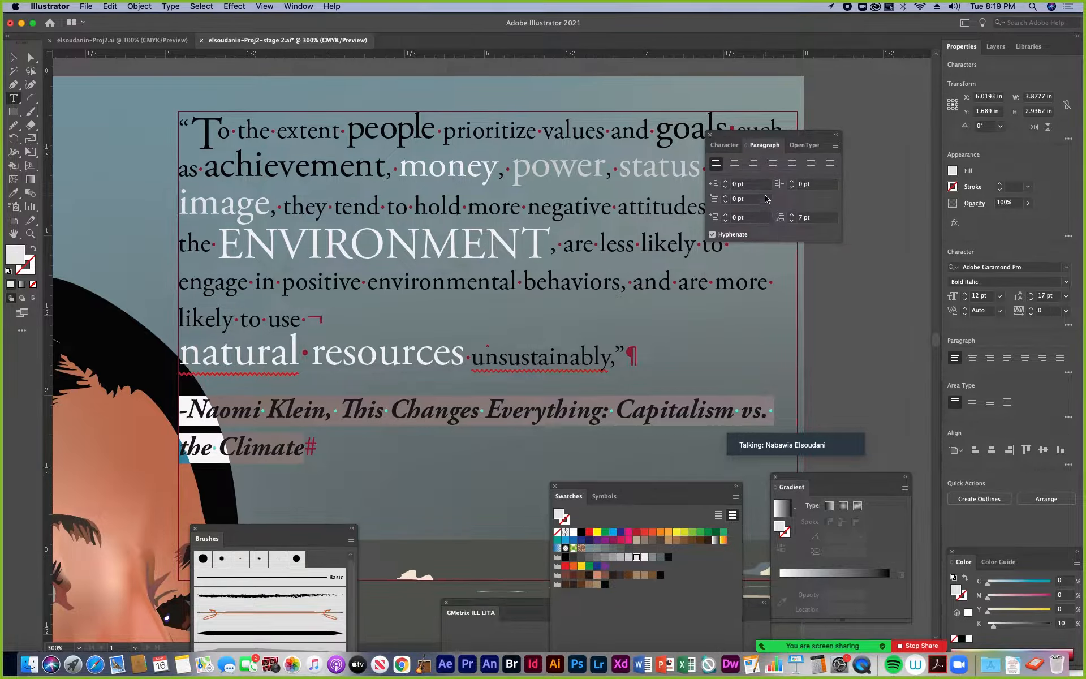
pyautogui.click(726, 182)
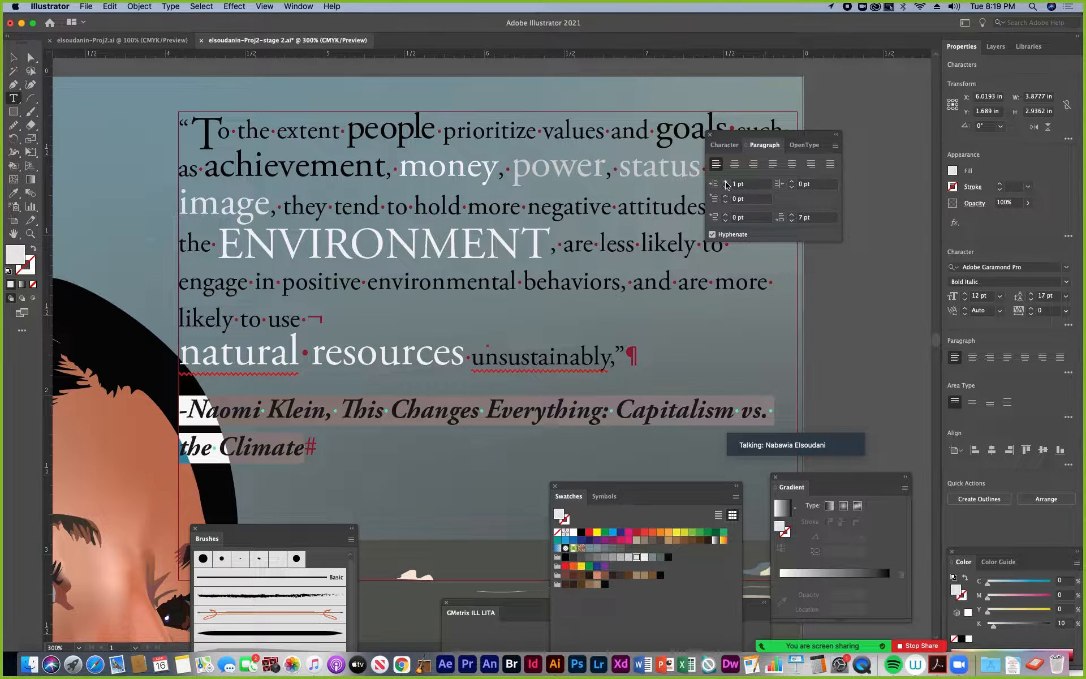
pyautogui.click(727, 182)
pyautogui.click(726, 182)
pyautogui.click(726, 182)
pyautogui.click(727, 182)
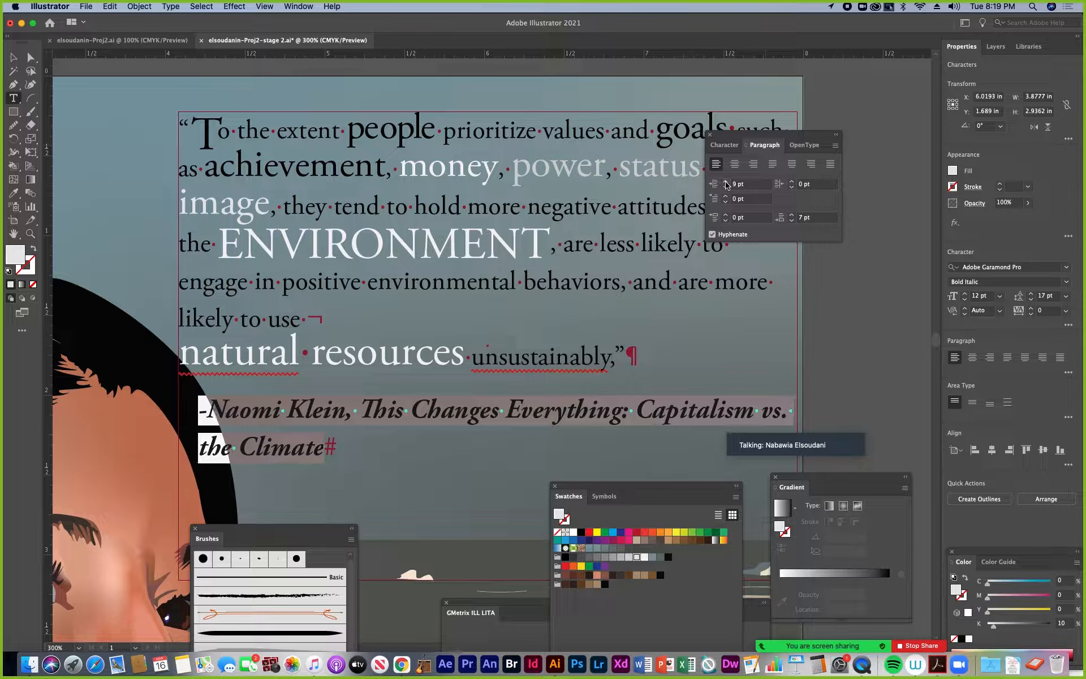
pyautogui.click(726, 182)
pyautogui.click(726, 182)
pyautogui.click(727, 182)
pyautogui.click(727, 182)
pyautogui.click(727, 182)
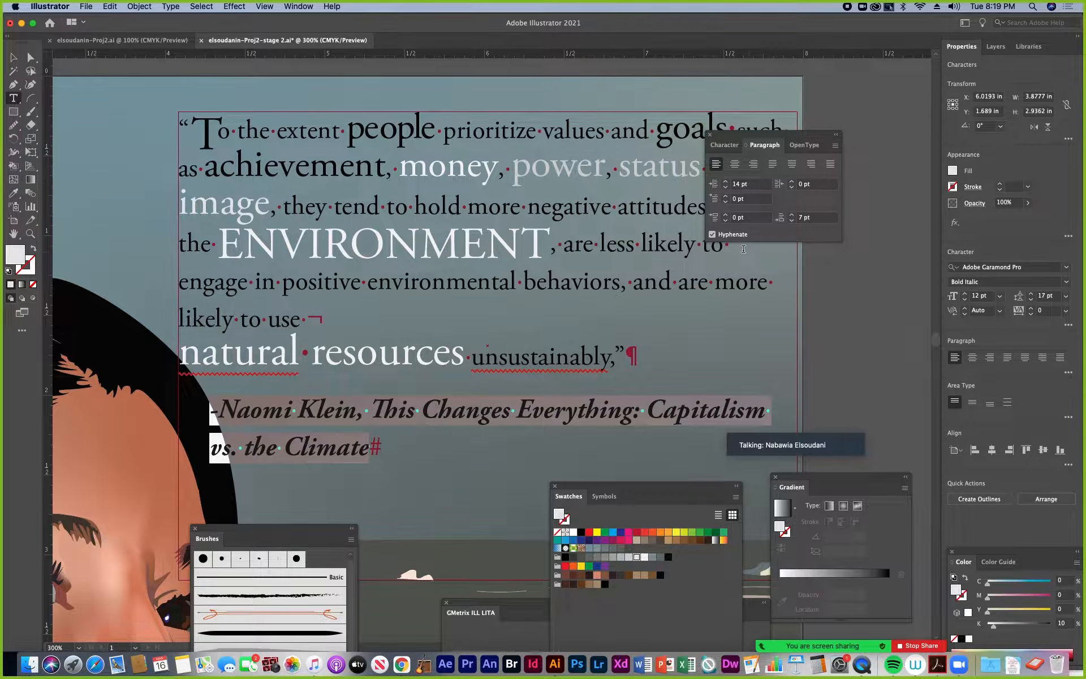
# Set the attribution paragraph's space after to 0 pt and its space before to 5 pt
pyautogui.click(792, 215)
pyautogui.click(792, 216)
pyautogui.click(791, 216)
pyautogui.click(792, 216)
pyautogui.click(792, 216)
pyautogui.doubleClick(805, 218)
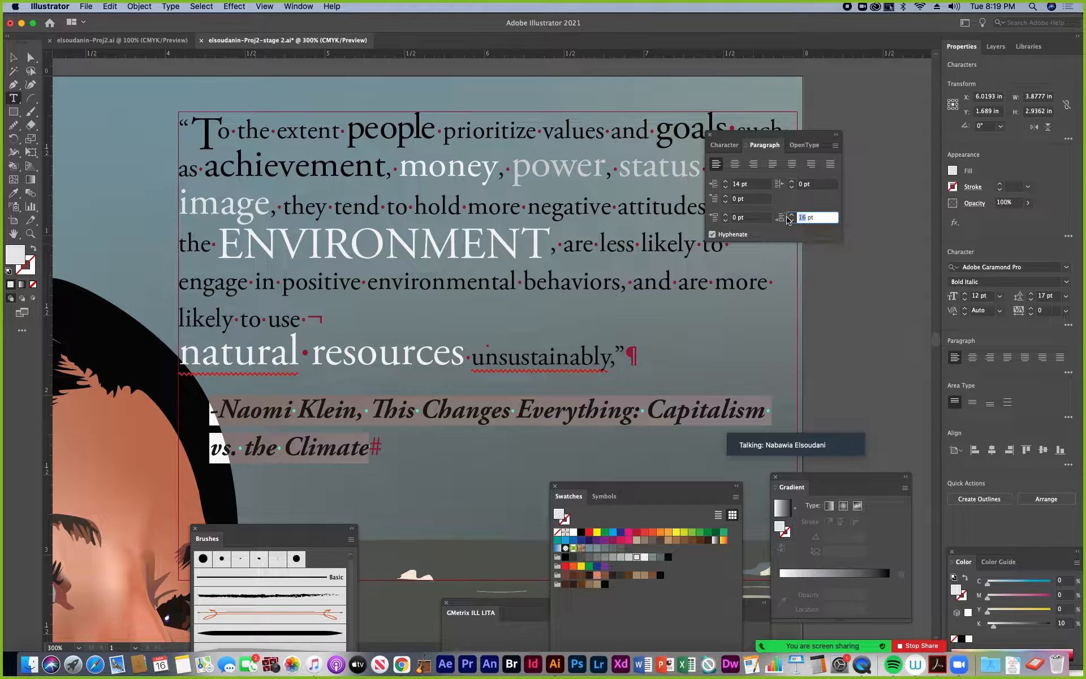
pyautogui.press('Return')
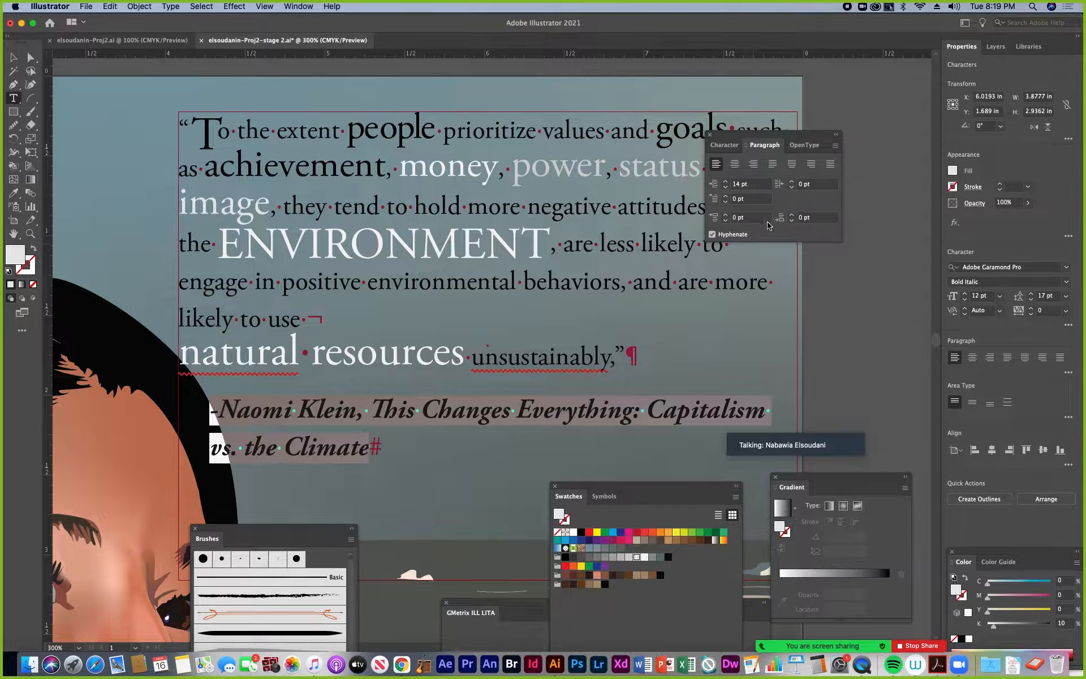
pyautogui.click(726, 215)
pyautogui.click(725, 215)
pyautogui.click(726, 215)
pyautogui.click(726, 215)
pyautogui.click(726, 215)
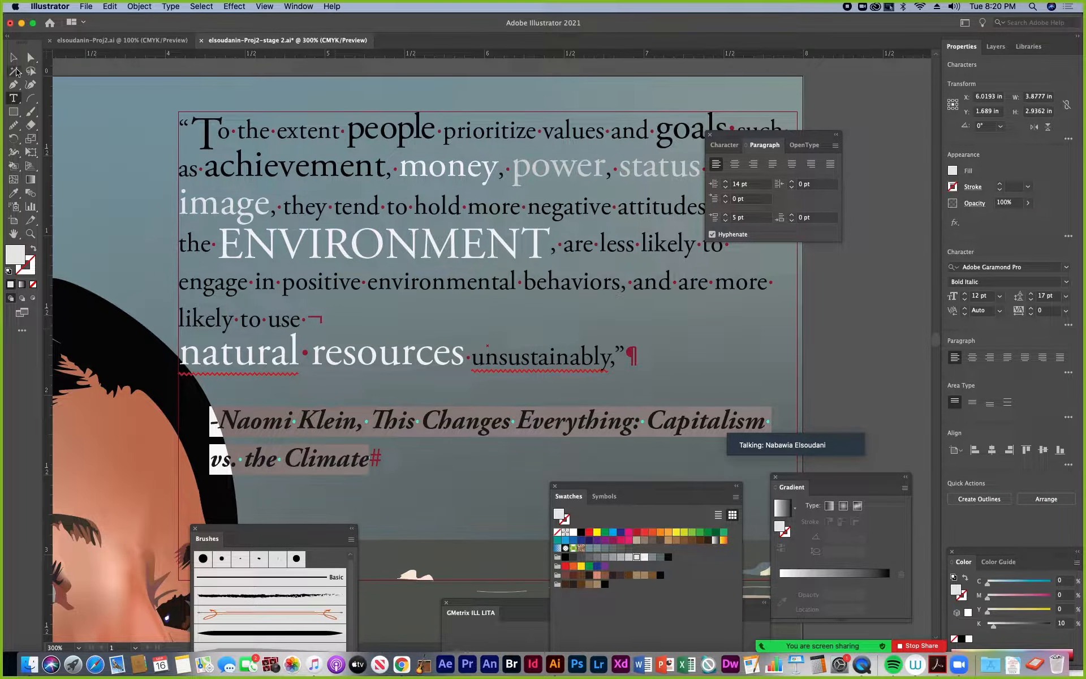
# Deselect the quote and examine the finished typography within the whole portrait artwork at 100%
pyautogui.click(13, 58)
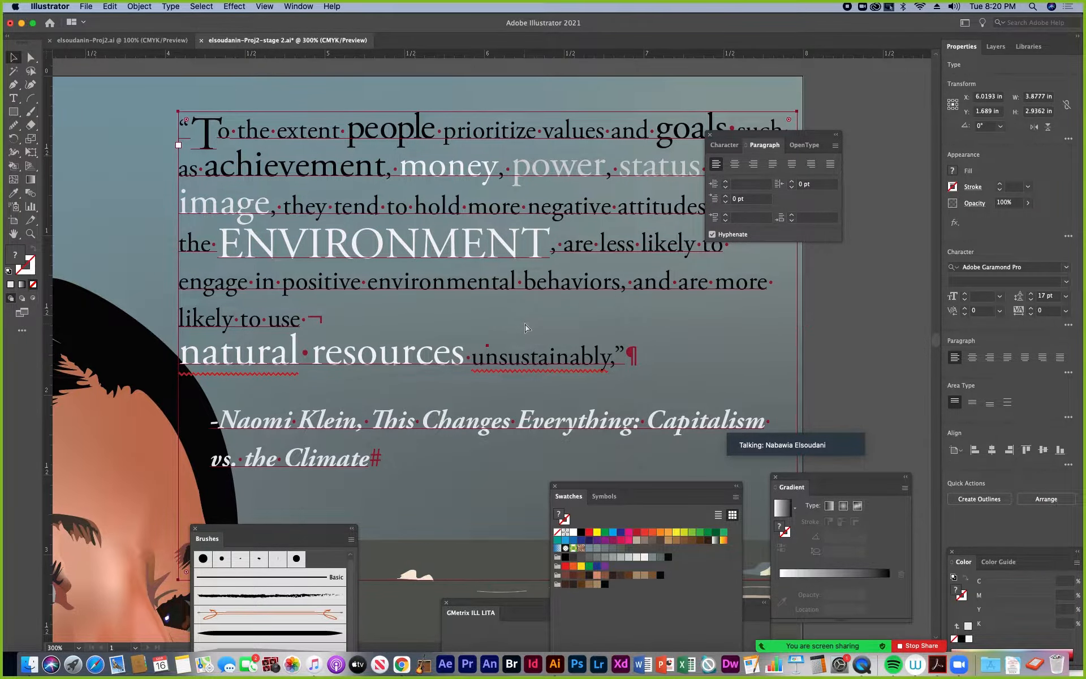
pyautogui.press('super+minus')
pyautogui.press('super+minus')
pyautogui.press('super+minus')
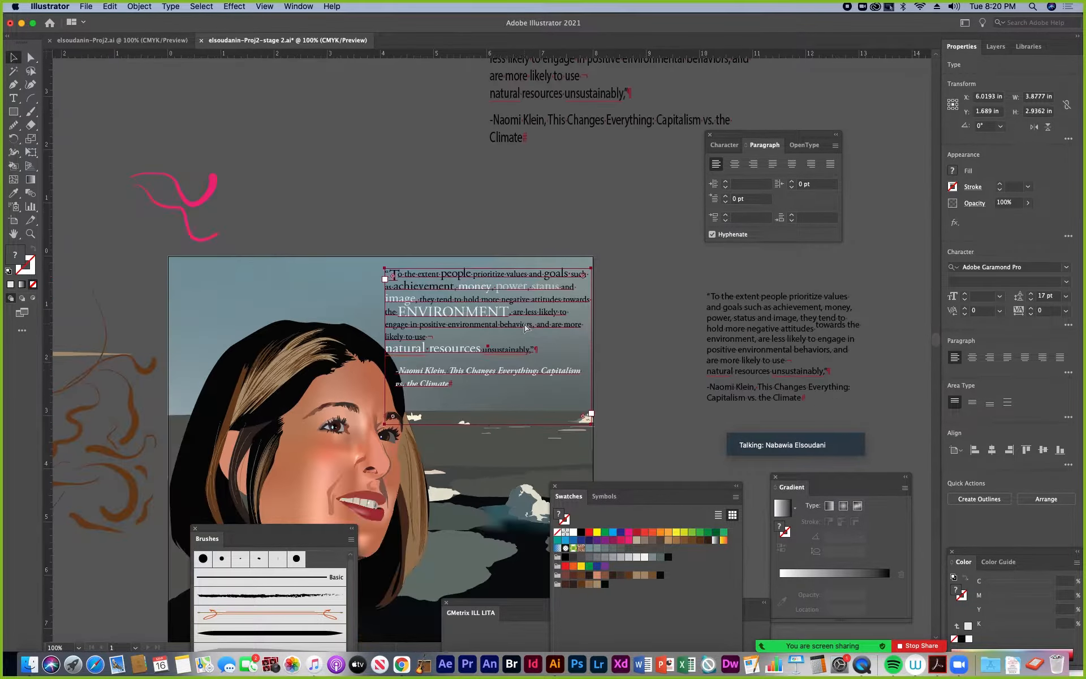
pyautogui.click(629, 319)
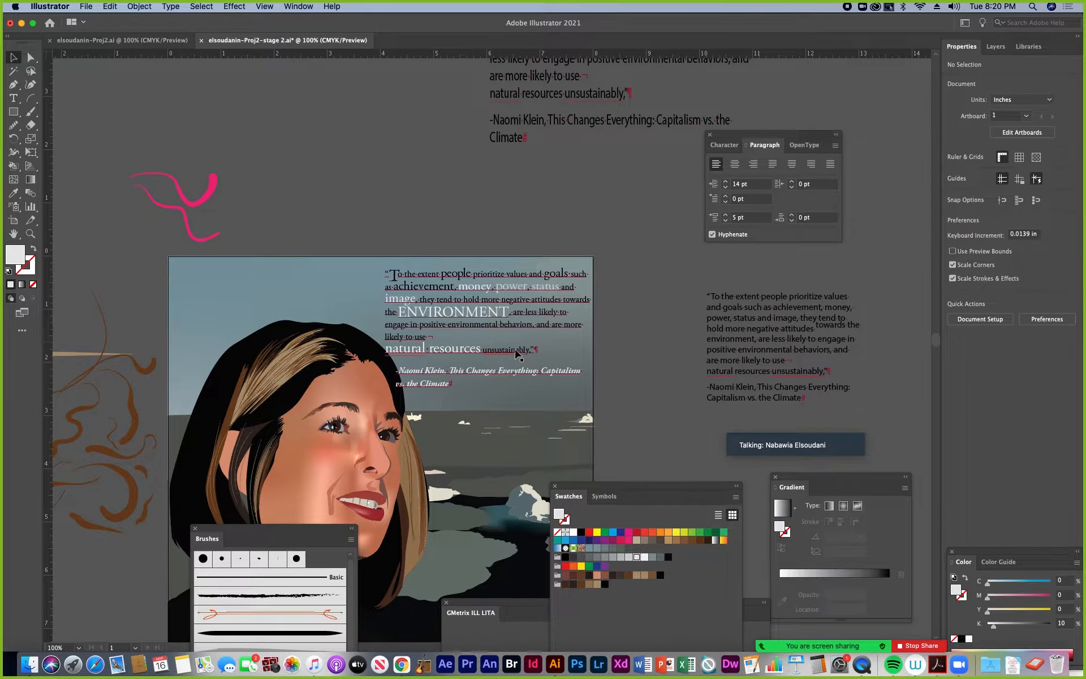
# Narrow the quote's text frame to about 3.57 in wide and shift it inward from the artboard's edges
pyautogui.moveTo(513, 349); pyautogui.dragTo(515, 353)
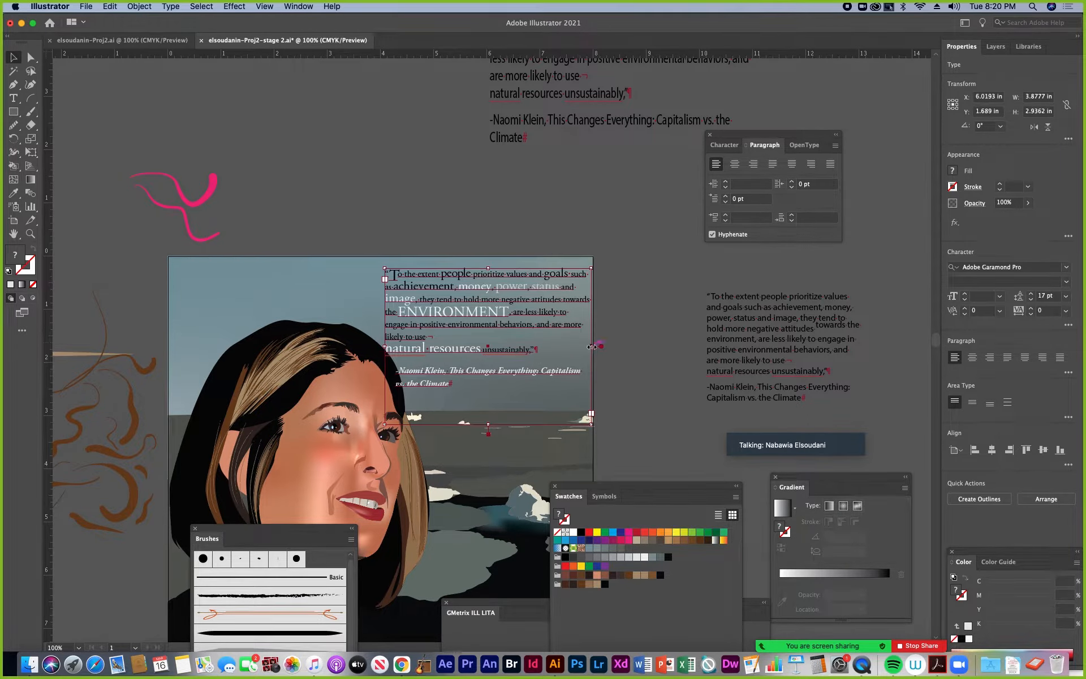
pyautogui.moveTo(592, 347); pyautogui.dragTo(575, 347)
pyautogui.moveTo(505, 329); pyautogui.dragTo(515, 335)
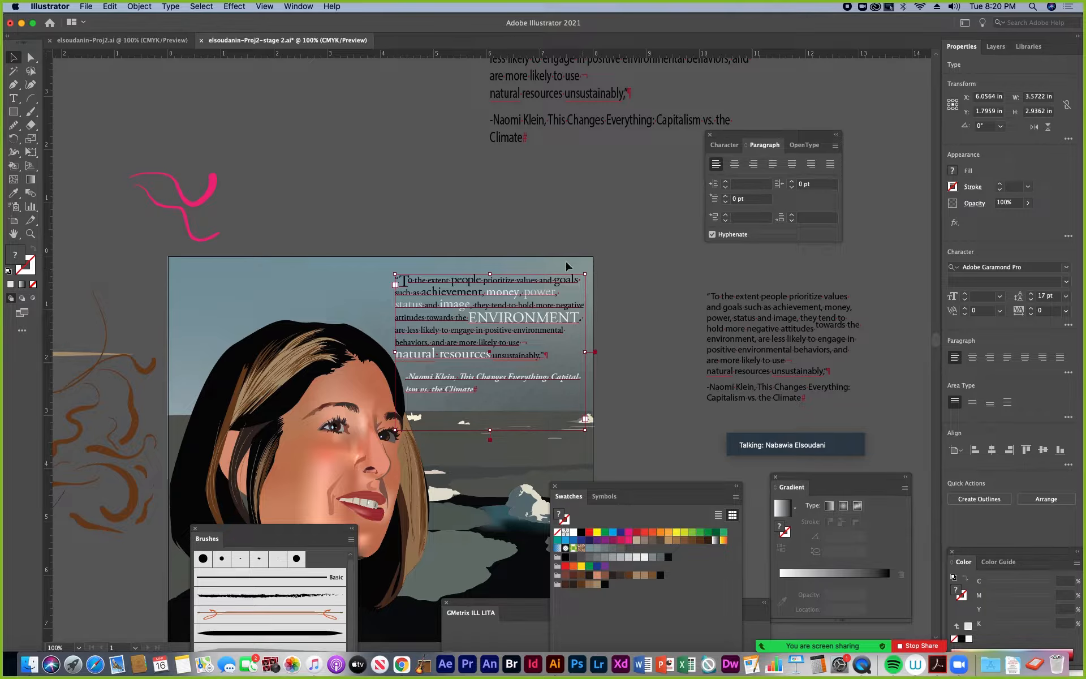
pyautogui.moveTo(486, 306); pyautogui.dragTo(485, 306)
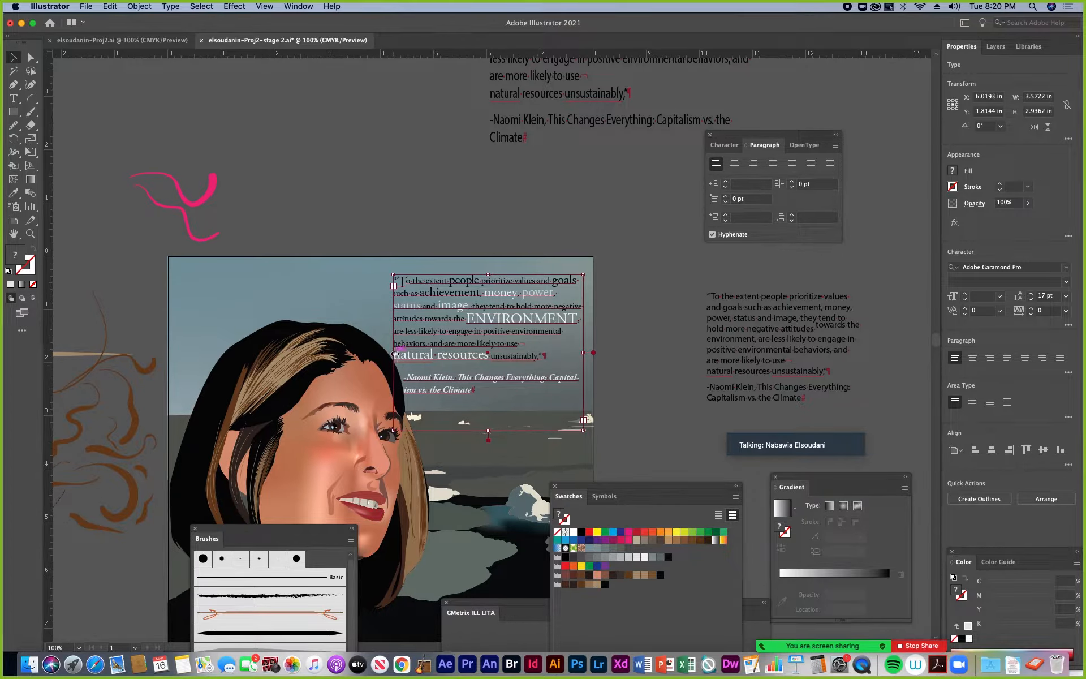
# Adjust the left edge of the quote's text frame until the frame is about 3.35 in wide
pyautogui.moveTo(394, 353); pyautogui.dragTo(385, 353)
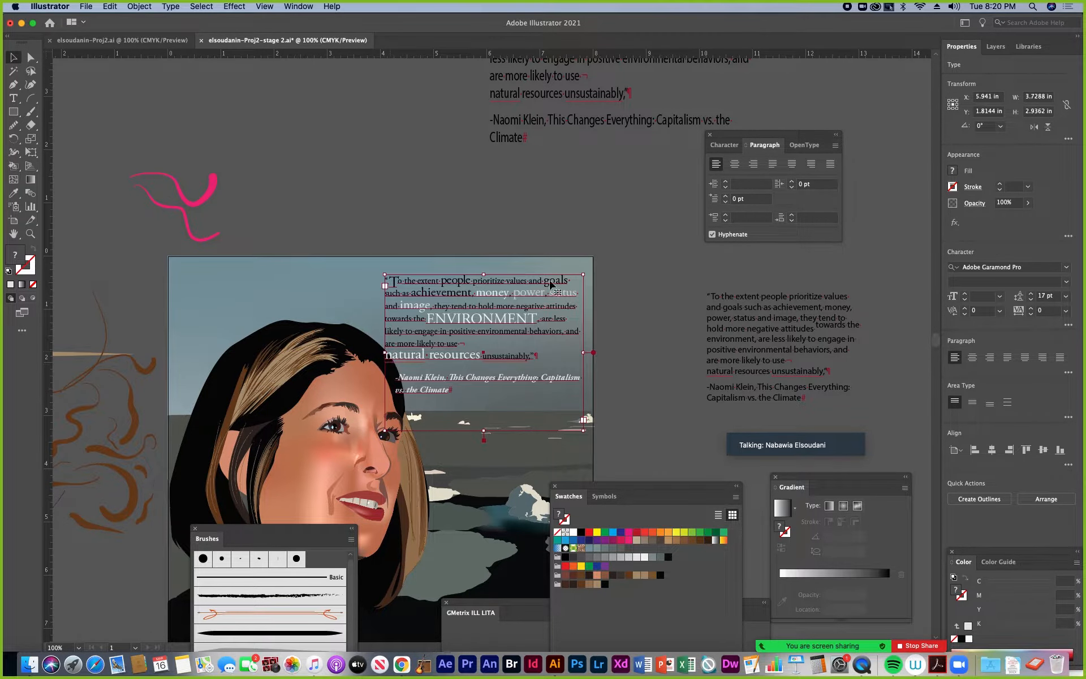
pyautogui.click(658, 330)
pyautogui.click(390, 330)
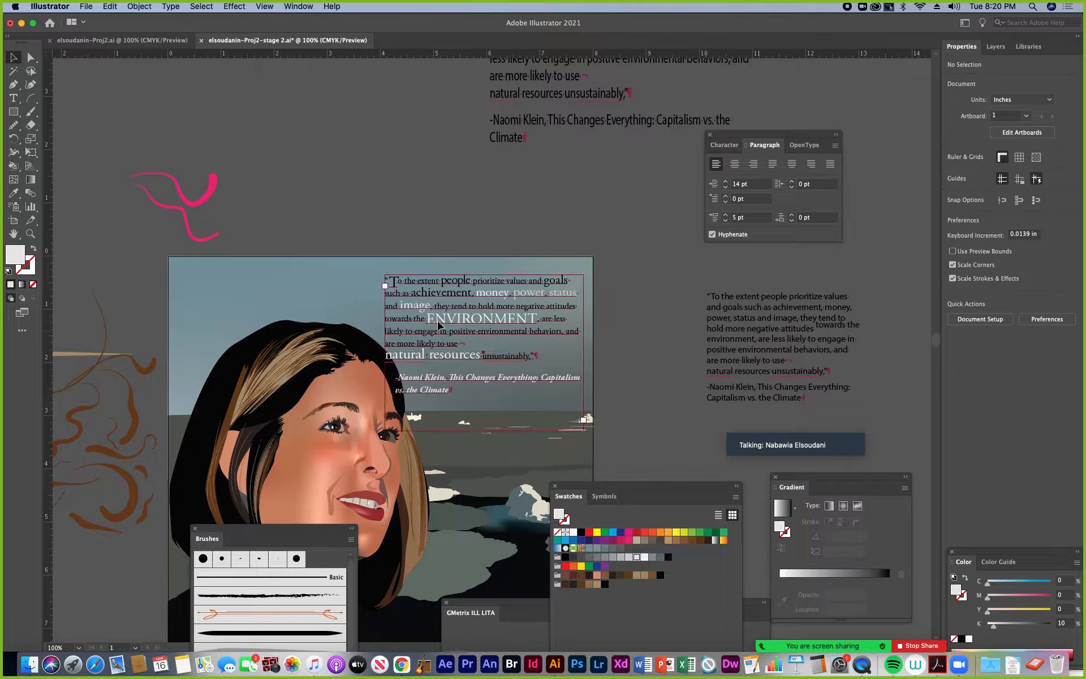
pyautogui.moveTo(385, 352); pyautogui.dragTo(404, 353)
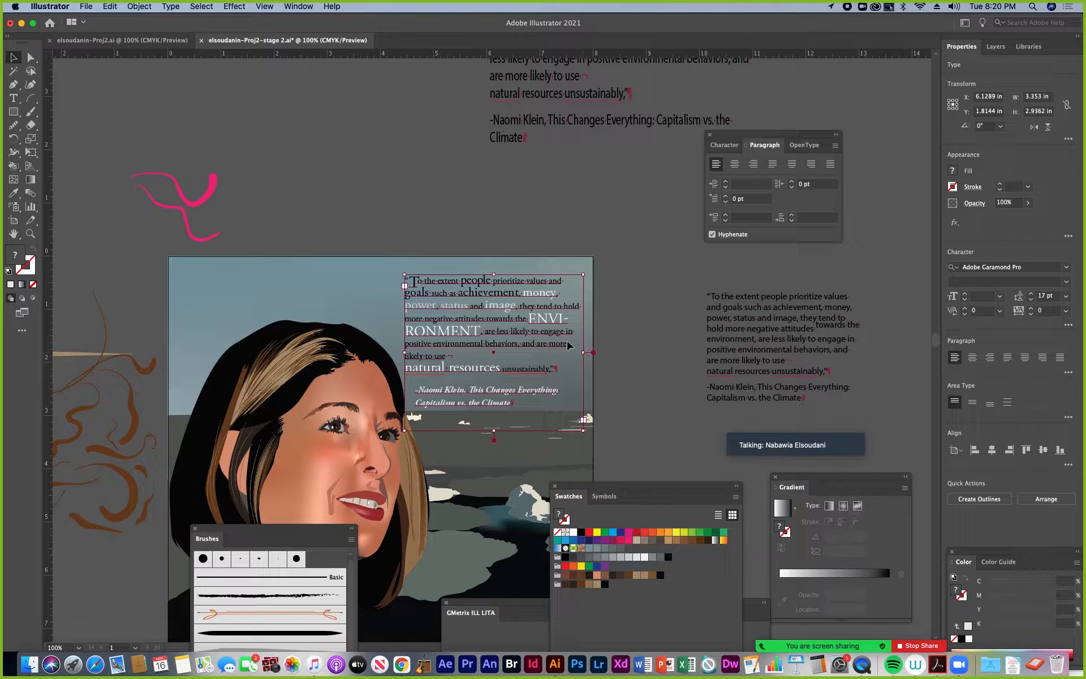
# Turn off hyphenation for the whole quote and deselect it
pyautogui.press('super+equal')
pyautogui.press('super+equal')
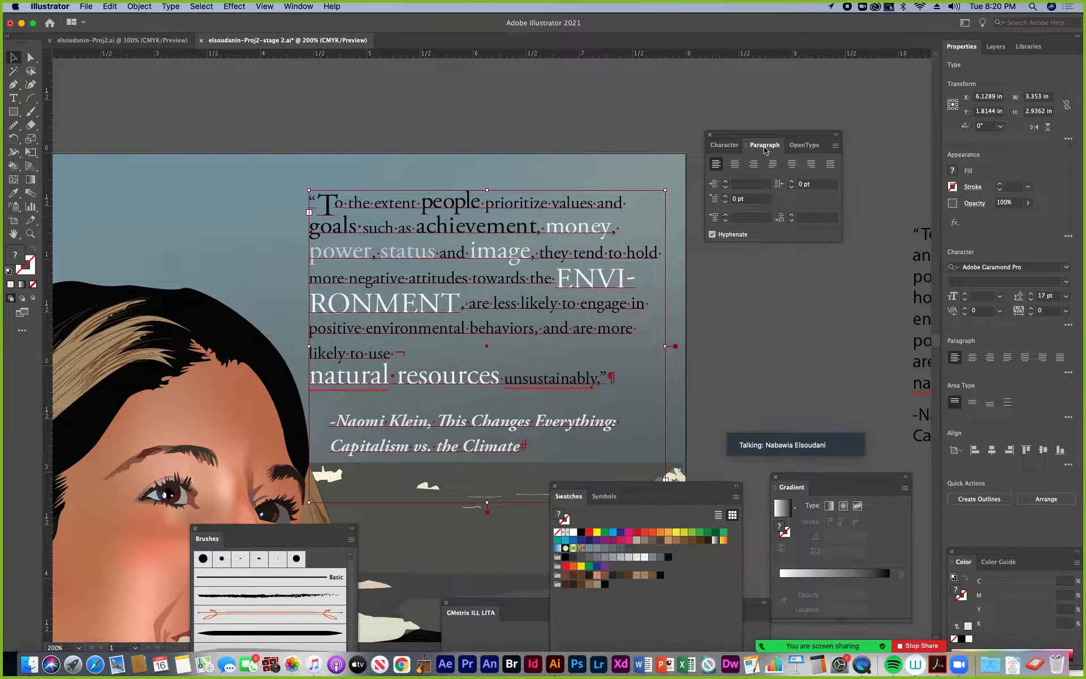
pyautogui.click(713, 234)
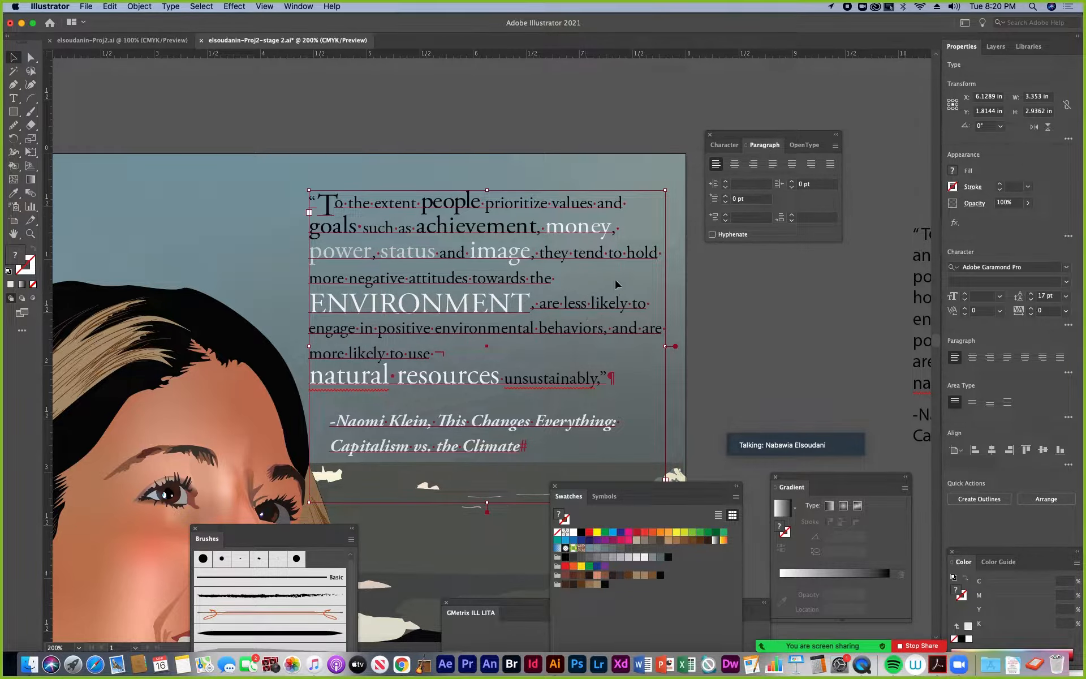
pyautogui.click(749, 345)
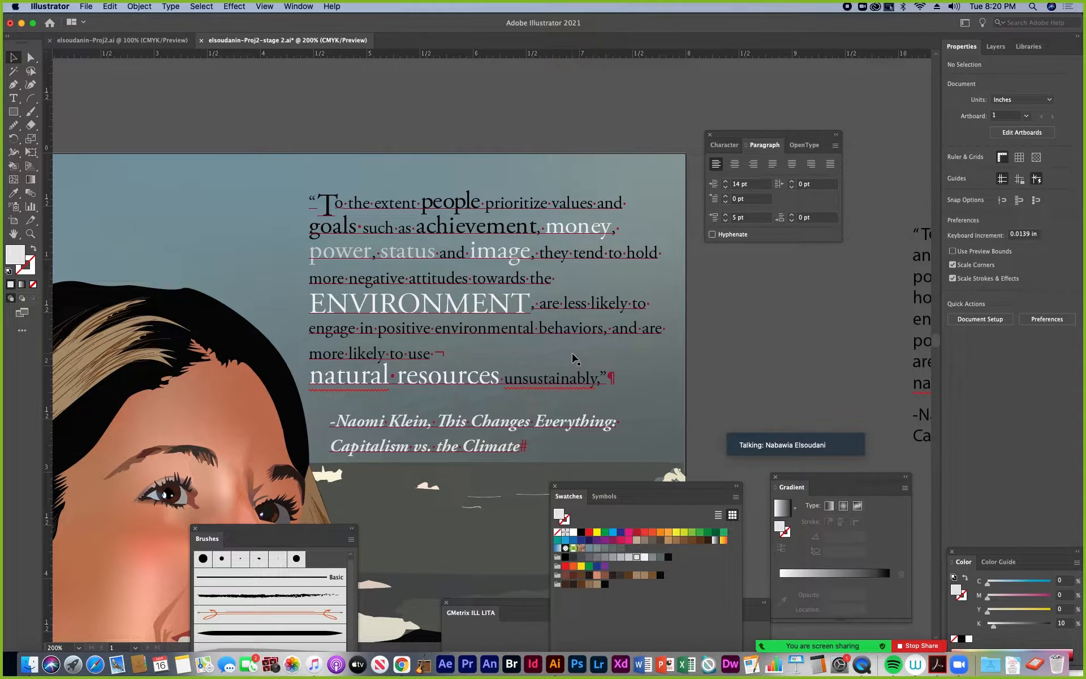
# Move the plain quote copy farther right on the canvas and the styled quote off the artboard beside it
pyautogui.press('super+minus')
pyautogui.press('super+minus')
pyautogui.press('super+minus')
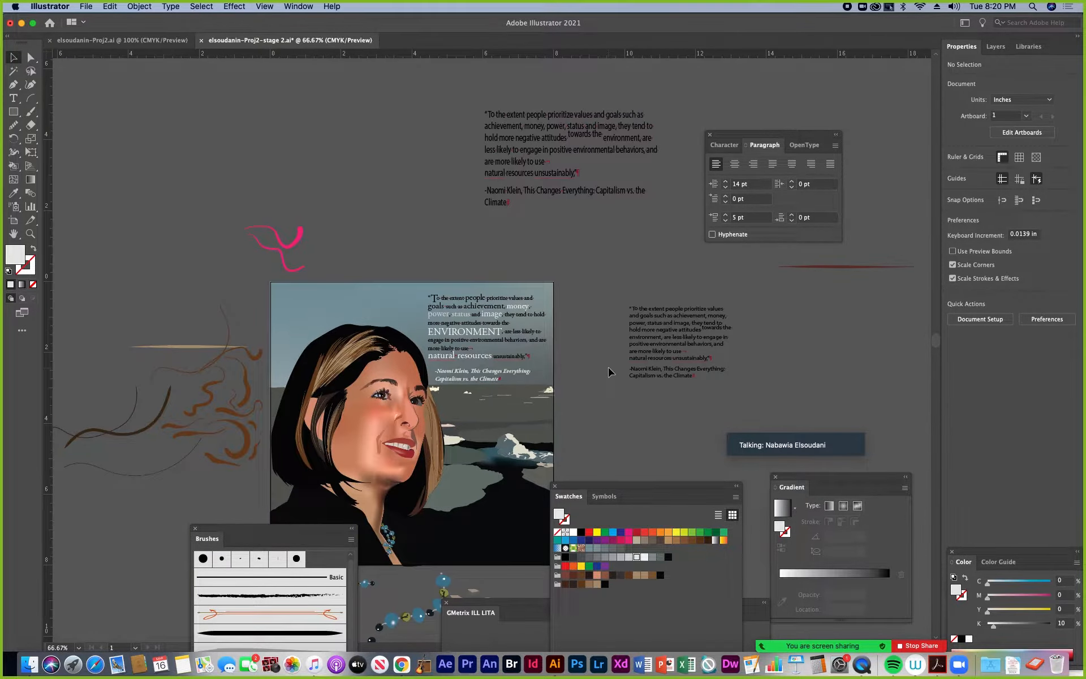
pyautogui.moveTo(671, 346); pyautogui.dragTo(833, 341)
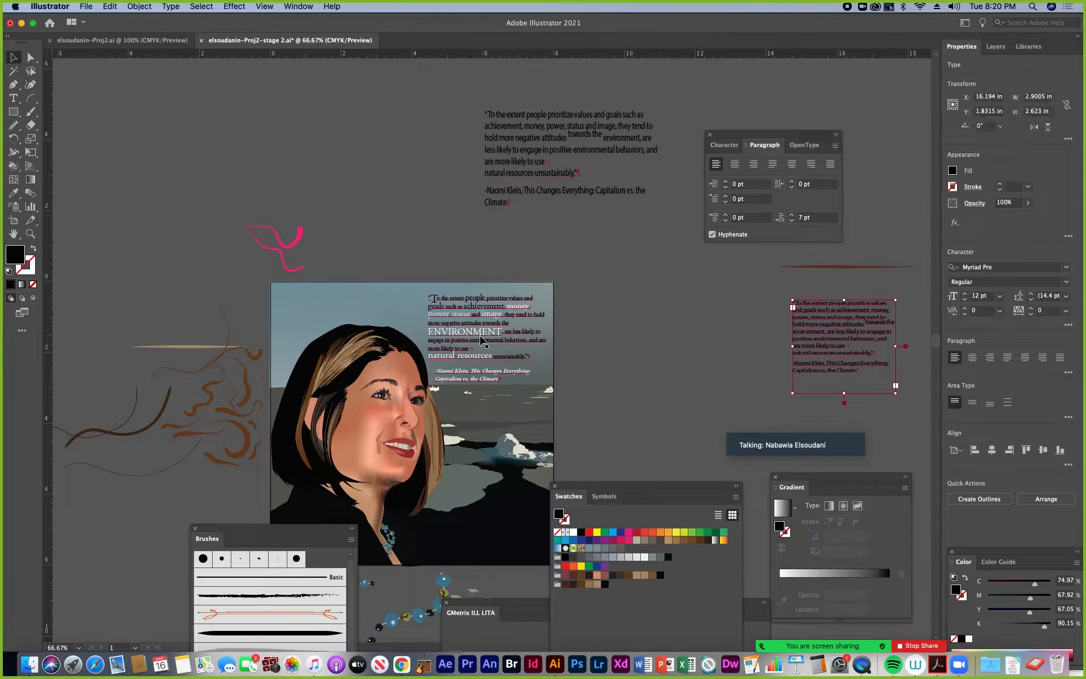
pyautogui.moveTo(481, 339); pyautogui.dragTo(698, 318)
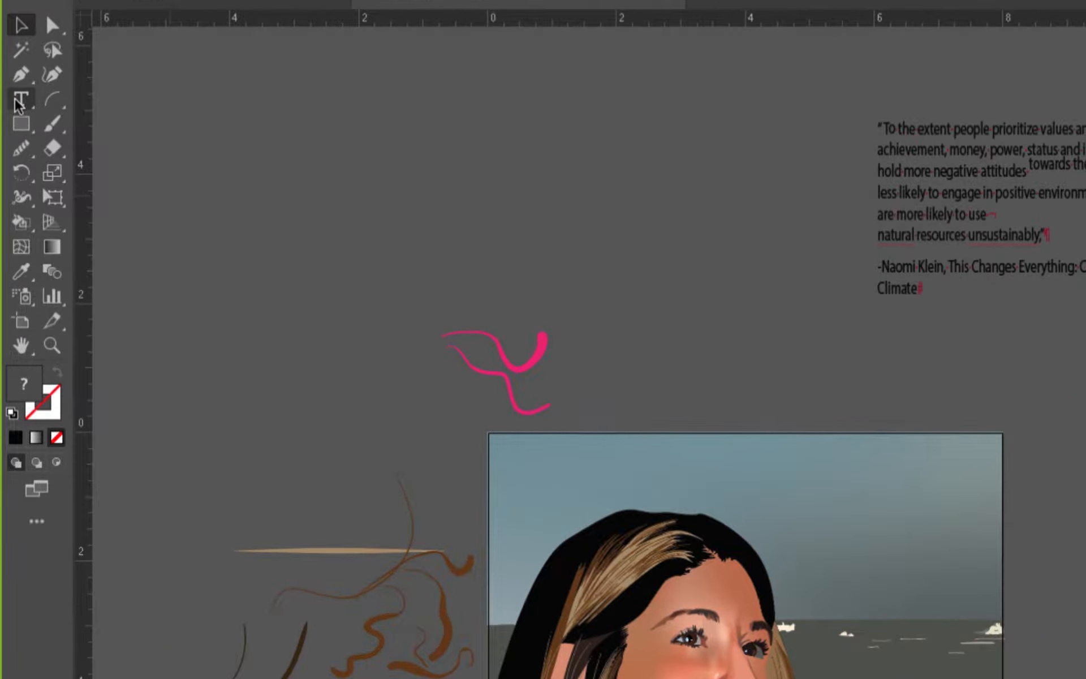
# Examine the available variants of the Type tool, from Area Type to Touch Type
pyautogui.click(15, 100)
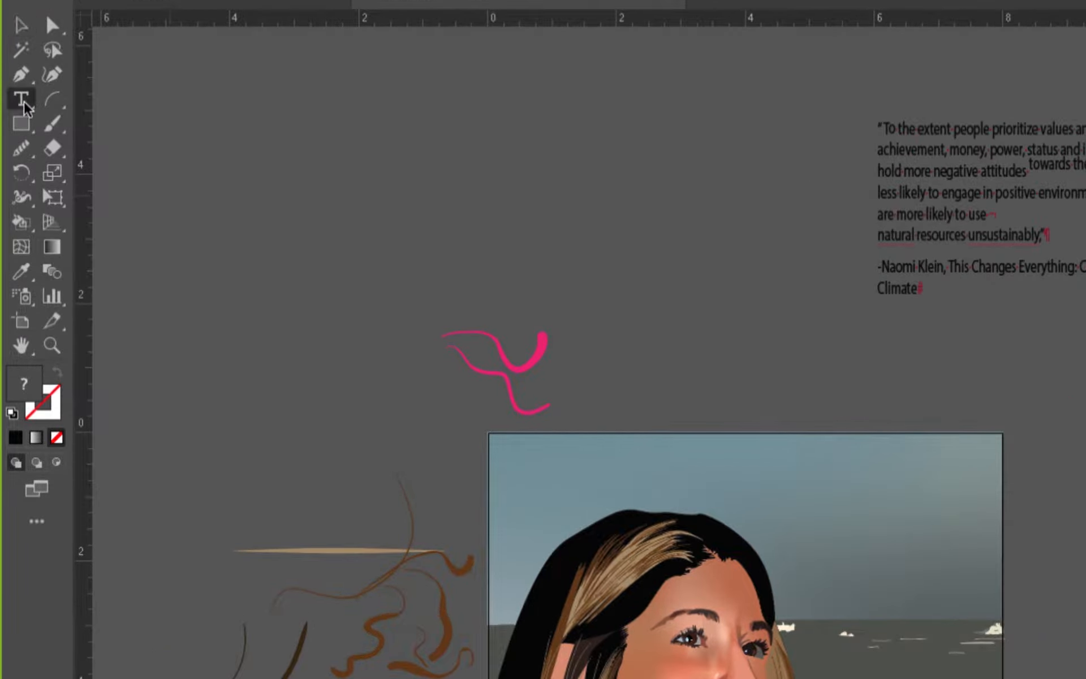
pyautogui.click(22, 102)
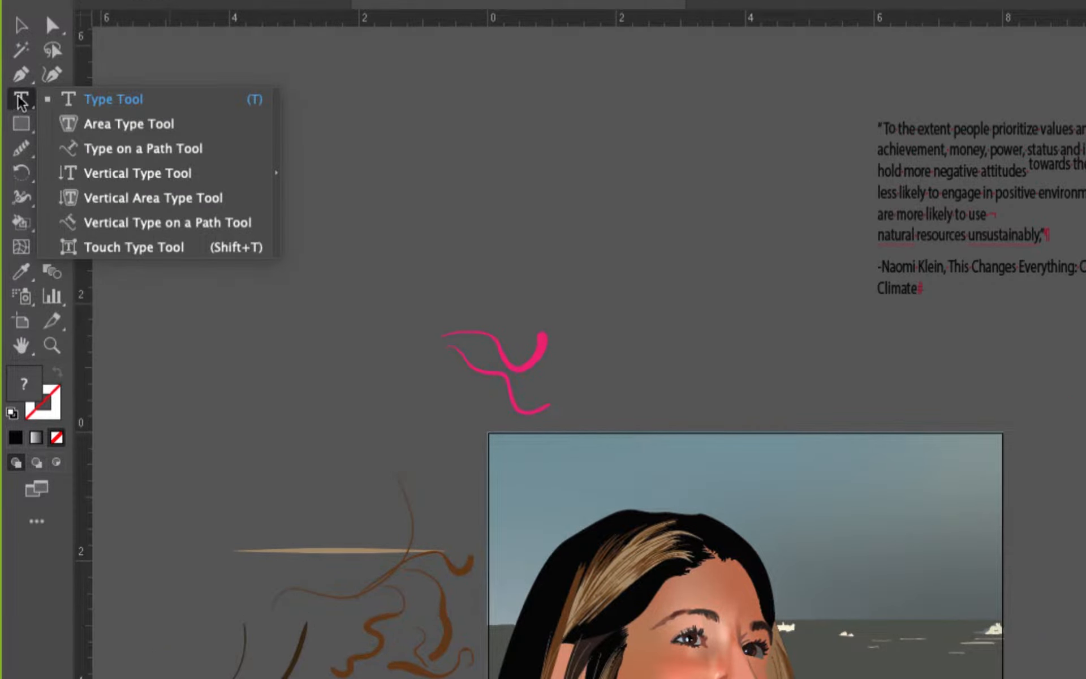
pyautogui.click(21, 95)
pyautogui.click(23, 101)
pyautogui.click(21, 100)
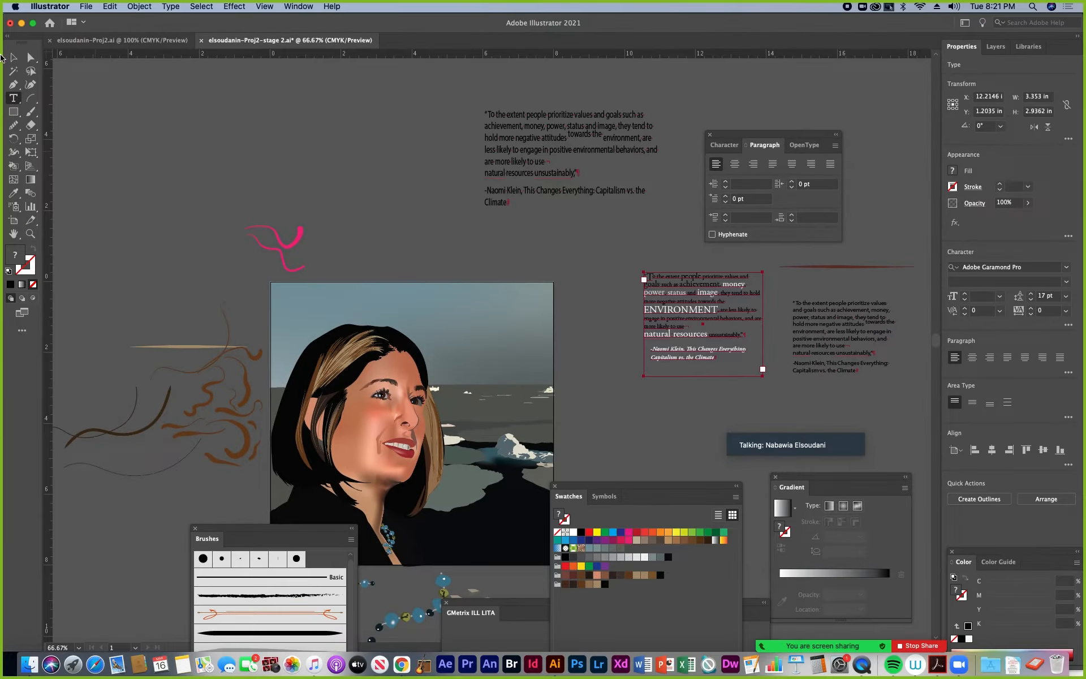
pyautogui.click(22, 25)
# Bring the styled quote slightly closer to the artboard and draw a circle about 2.88 in wide in the sky beside the portrait
pyautogui.moveTo(688, 305); pyautogui.dragTo(657, 302)
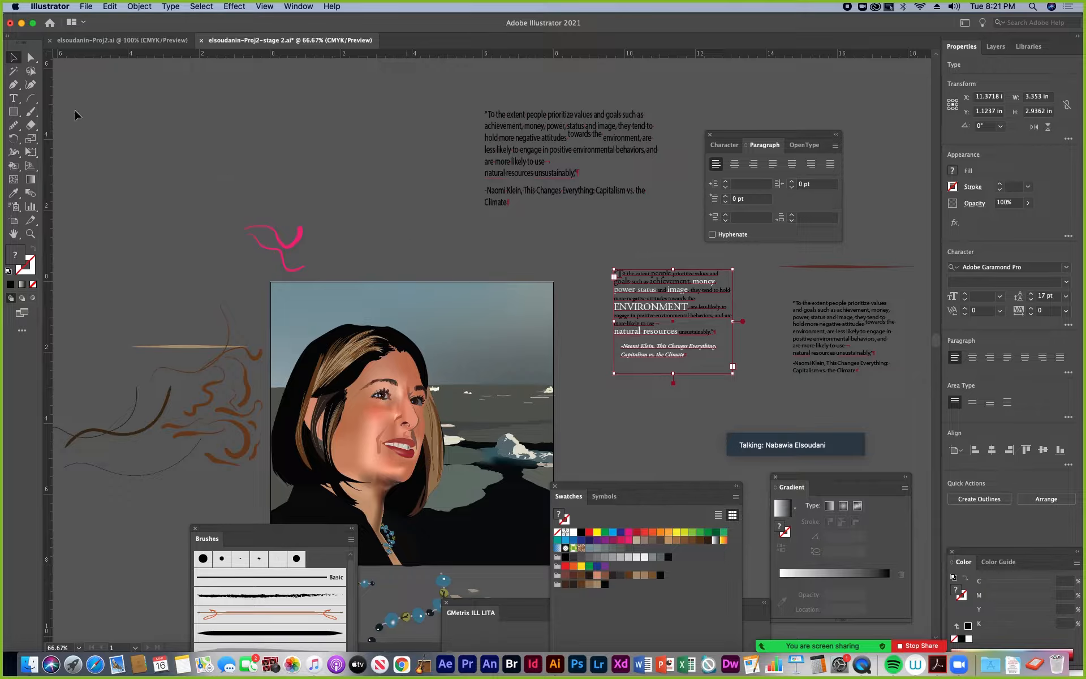
pyautogui.click(11, 115)
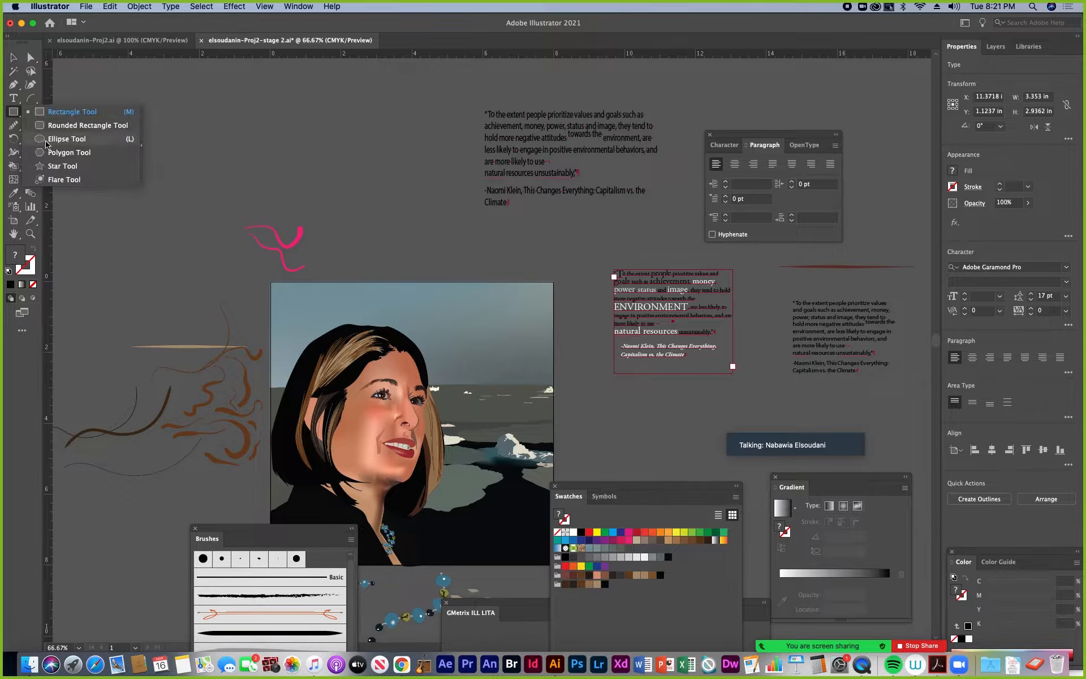
pyautogui.click(46, 142)
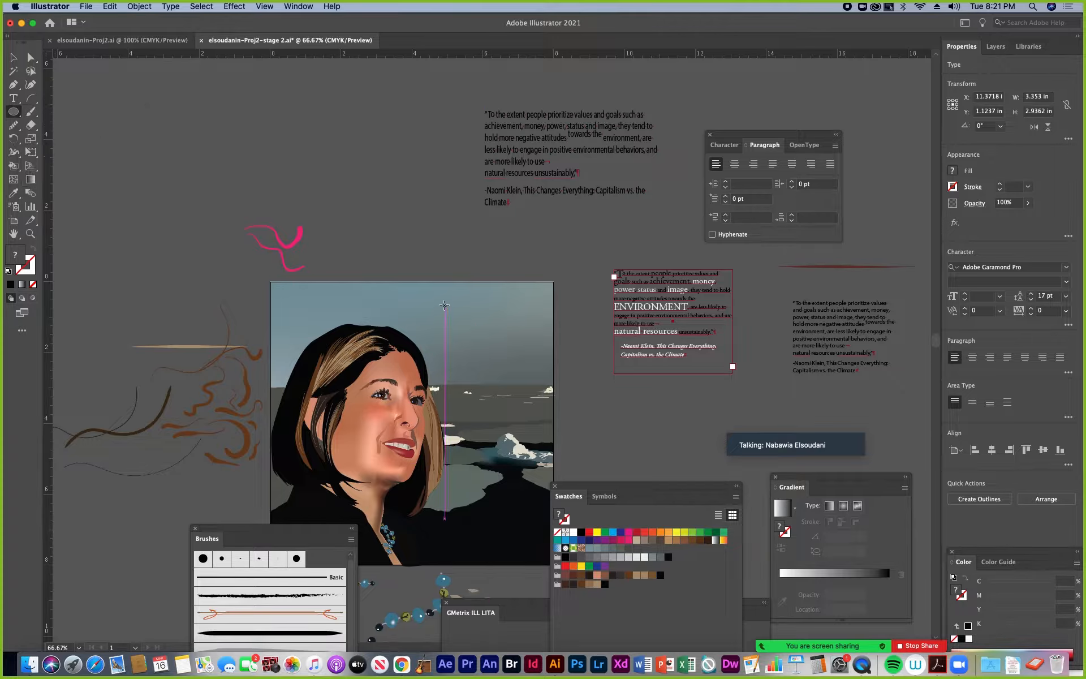
pyautogui.moveTo(442, 301)
pyautogui.mouseDown()
pyautogui.moveTo(532, 397)
pyautogui.moveTo(555, 406)
pyautogui.moveTo(544, 403)
pyautogui.mouseUp()
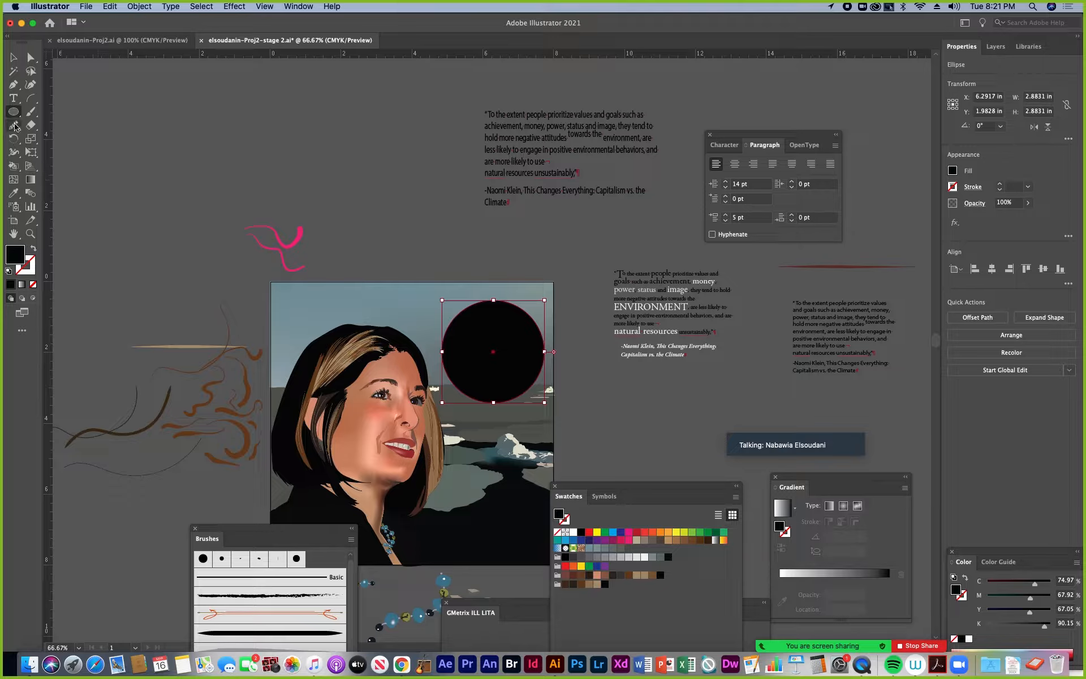
# Copy all of the text in the styled quote, including its attribution
pyautogui.click(13, 57)
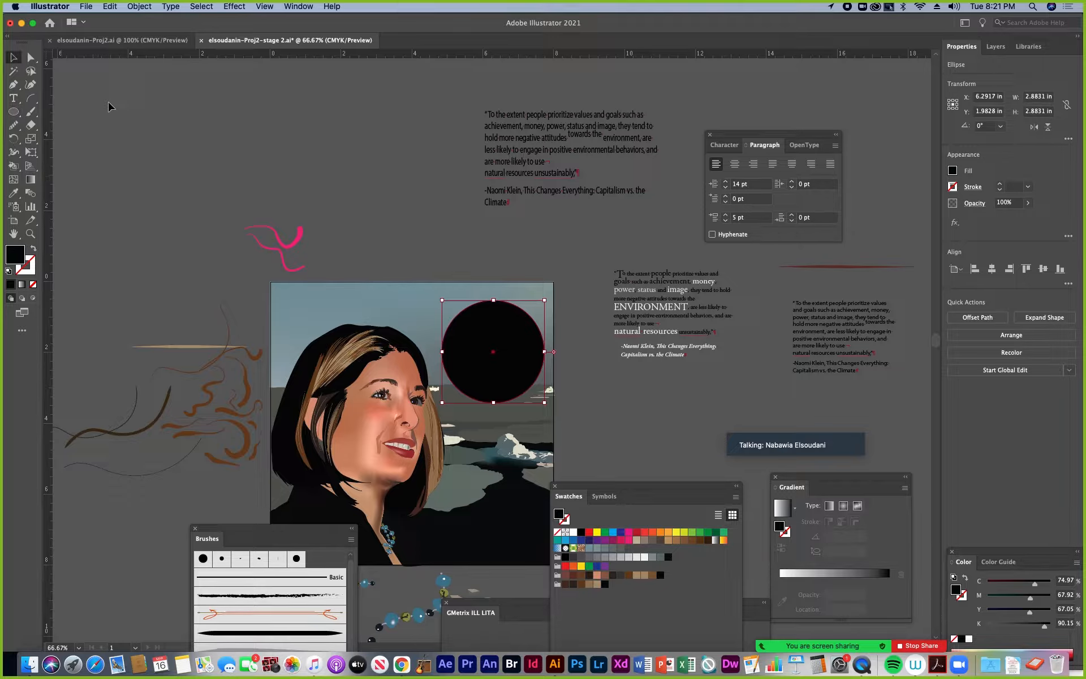
pyautogui.click(639, 295)
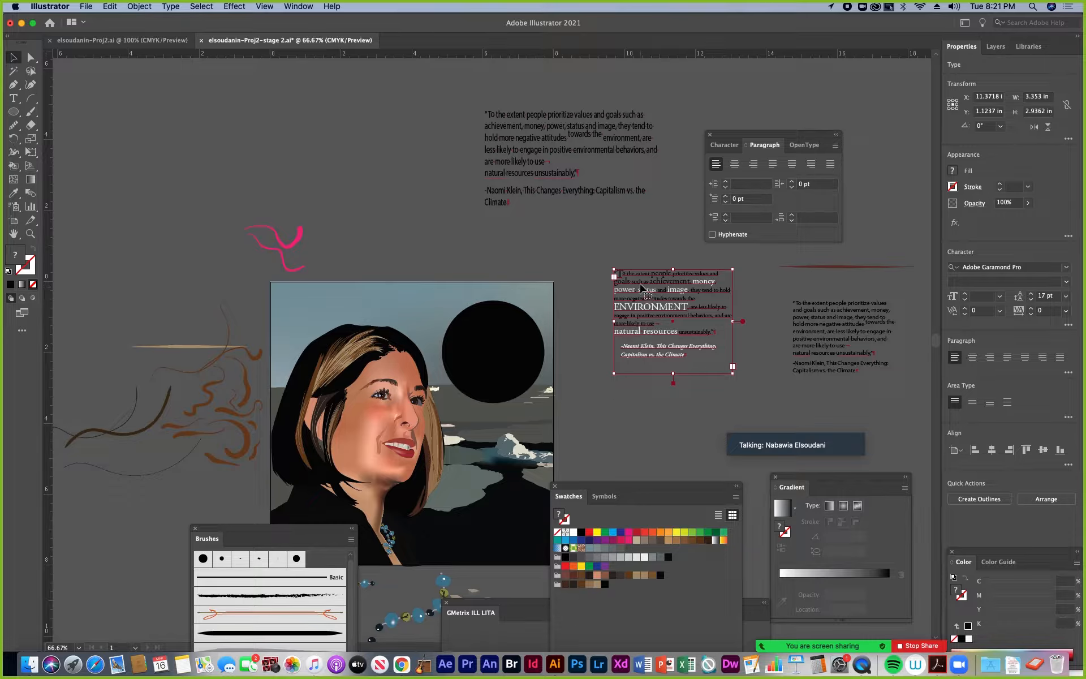
pyautogui.doubleClick(641, 289)
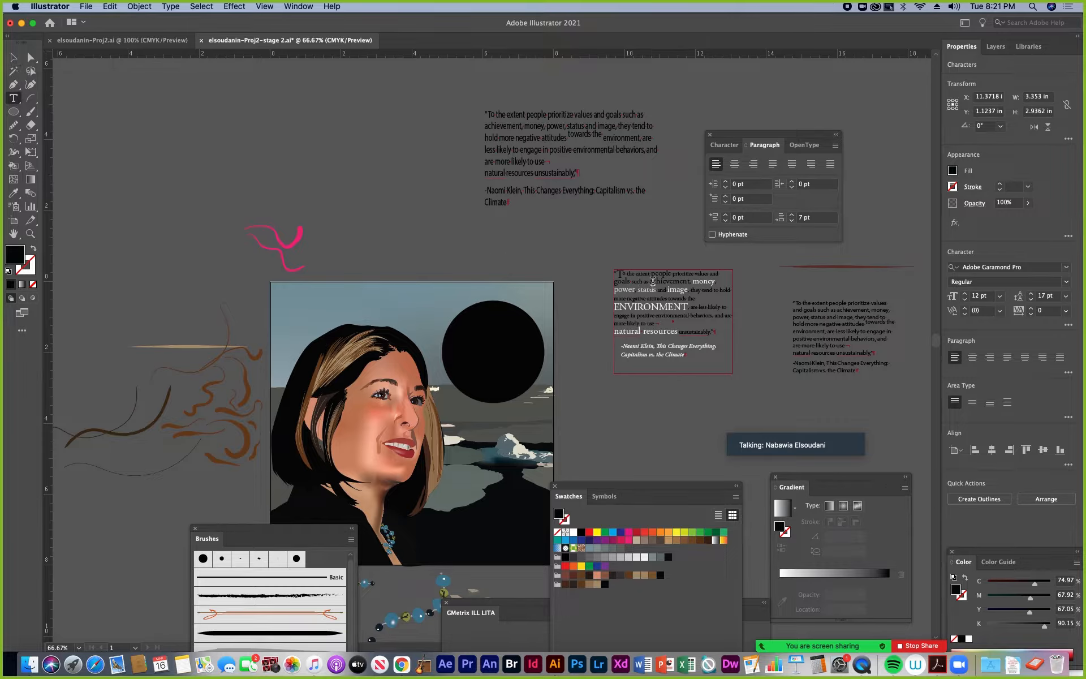
pyautogui.press('super+a')
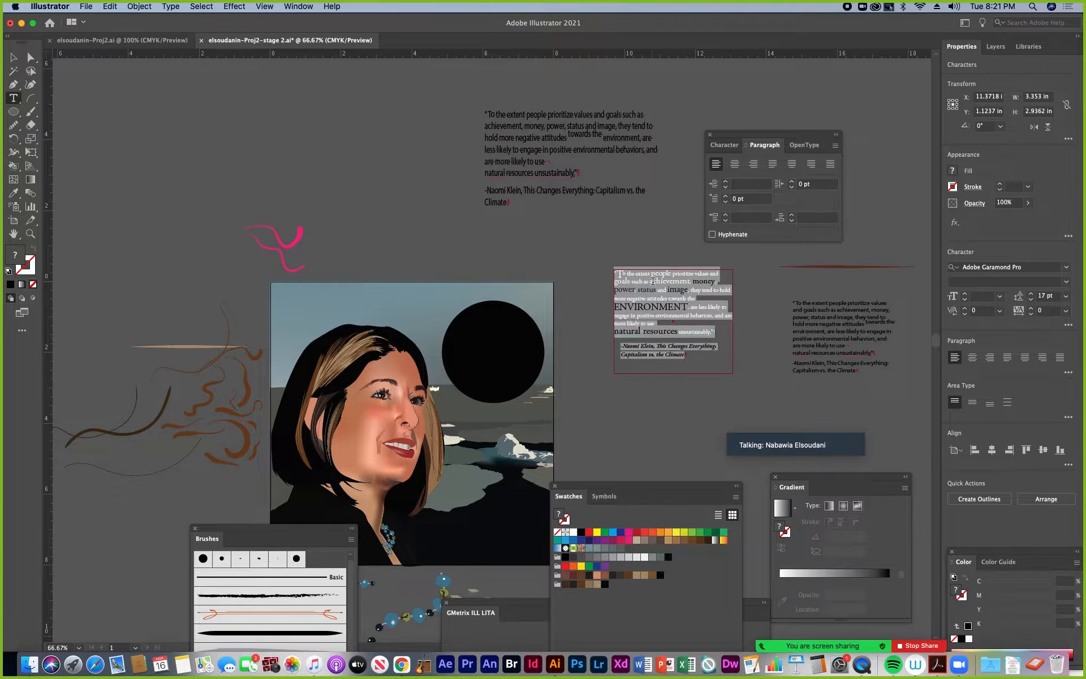
pyautogui.click(13, 57)
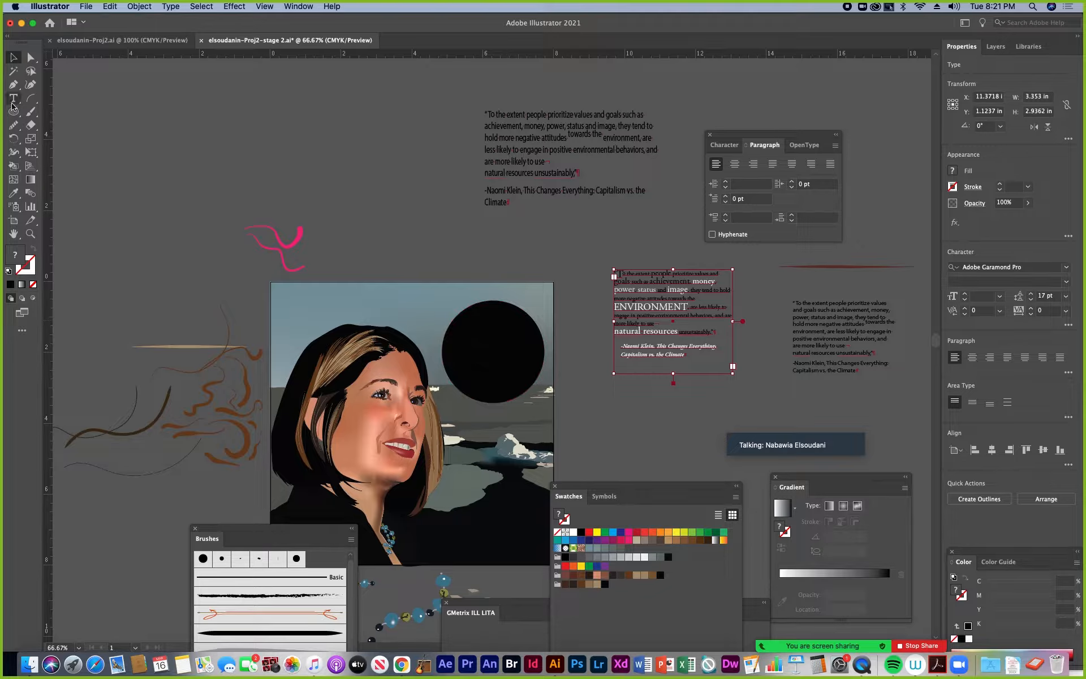
# Convert the black circle into an area type container with the Area Type tool and paste the styled quote into it
pyautogui.moveTo(14, 100); pyautogui.dragTo(68, 112)
pyautogui.press('super+equal')
pyautogui.press('super+equal')
pyautogui.press('super+equal')
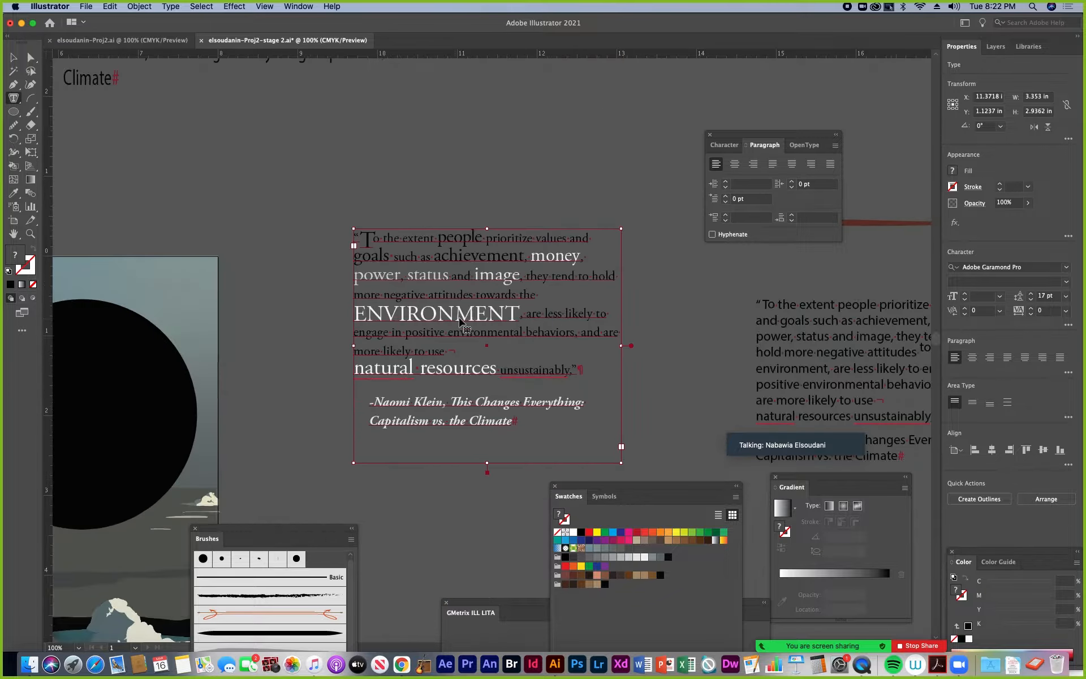
pyautogui.hscroll(-7, 202, 318)
pyautogui.scroll(-2, 497, 259)
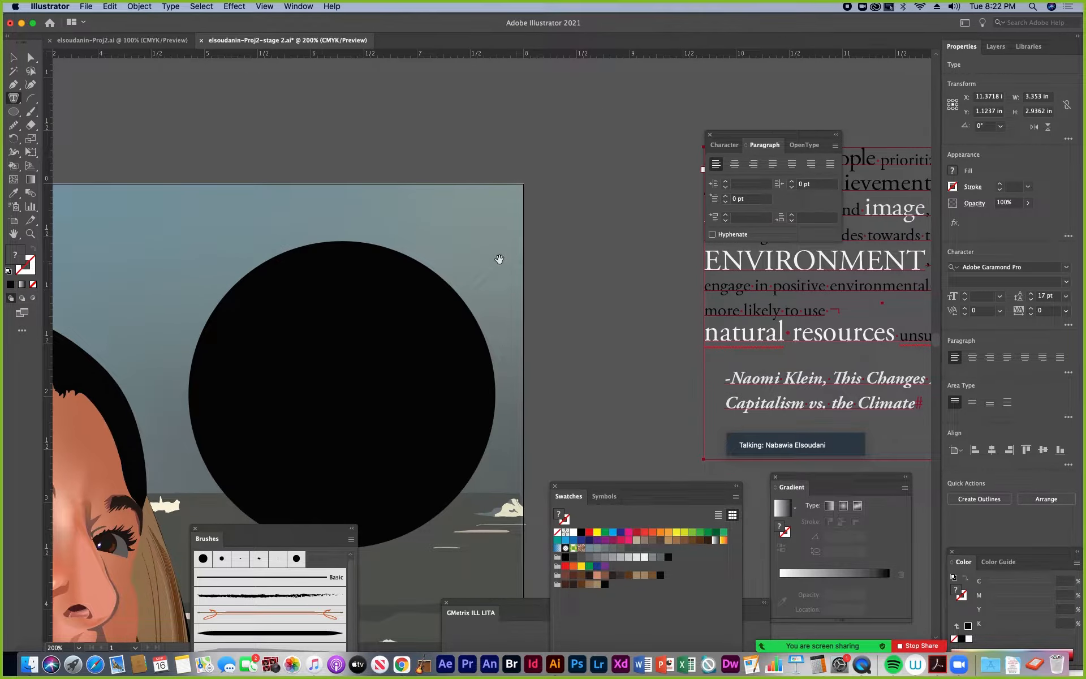
pyautogui.click(285, 262)
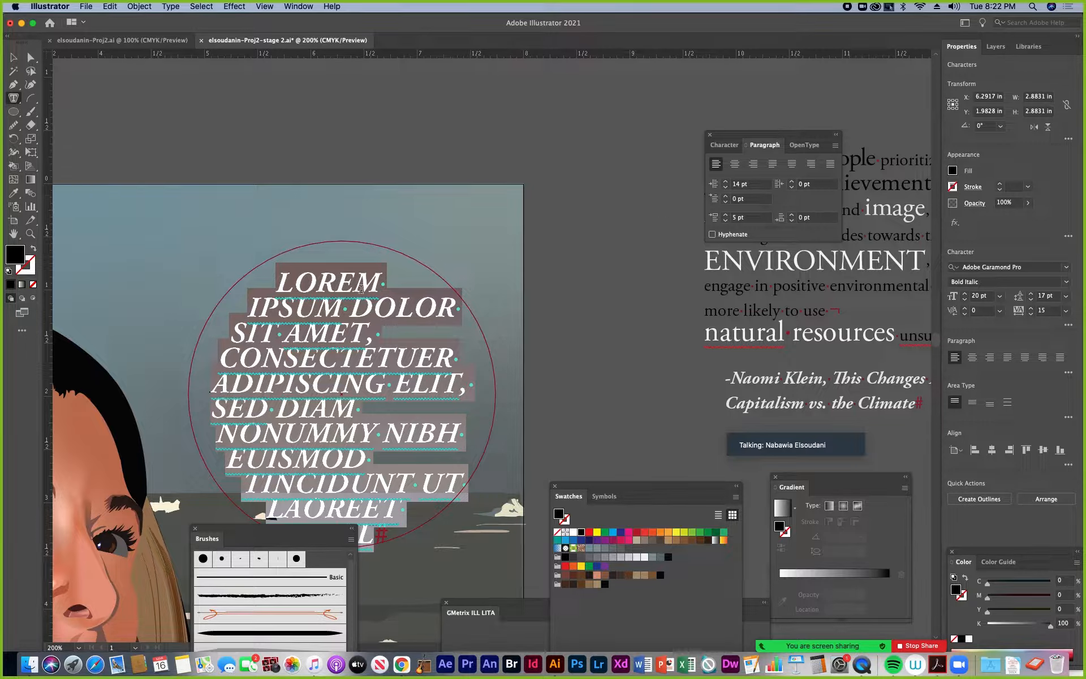
pyautogui.press('super+v')
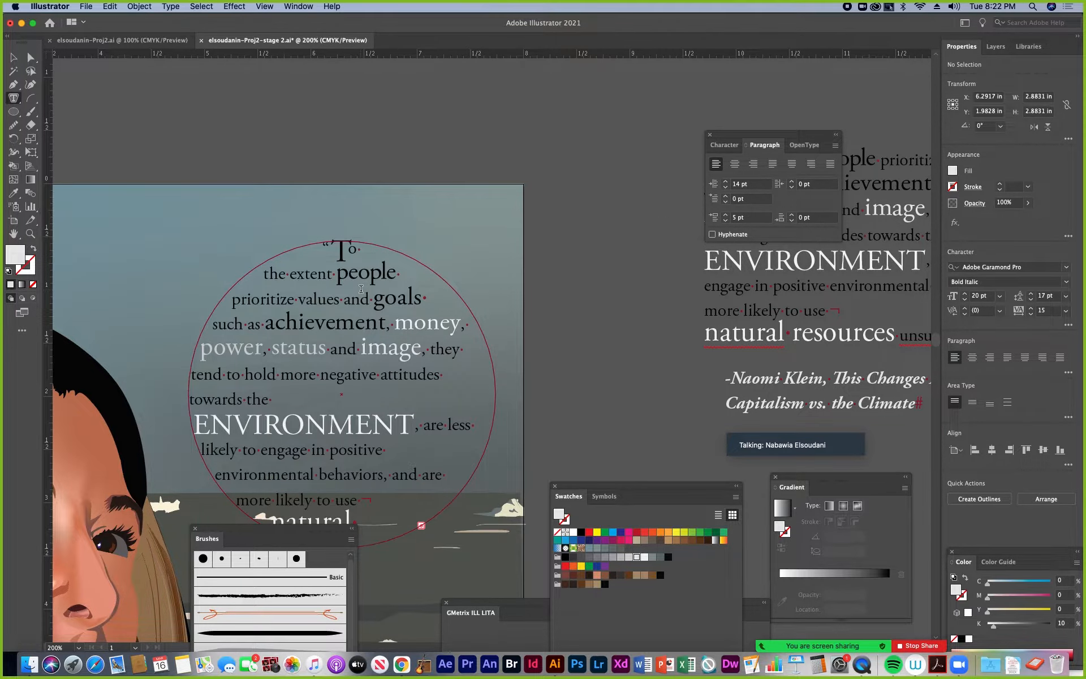
pyautogui.press('Escape')
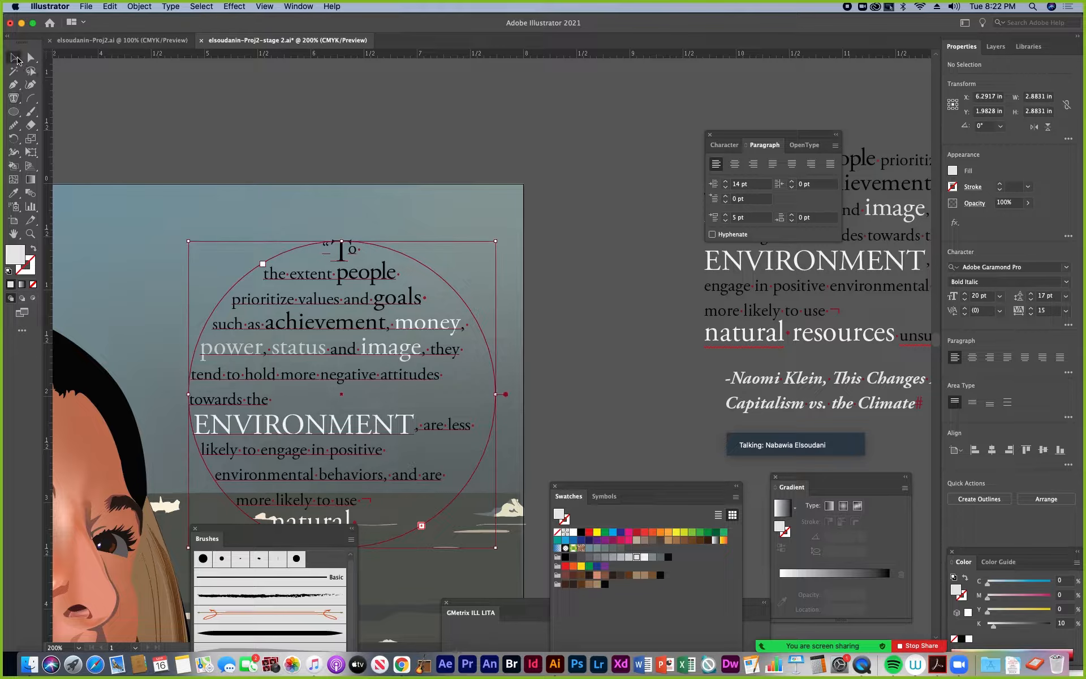
pyautogui.click(521, 337)
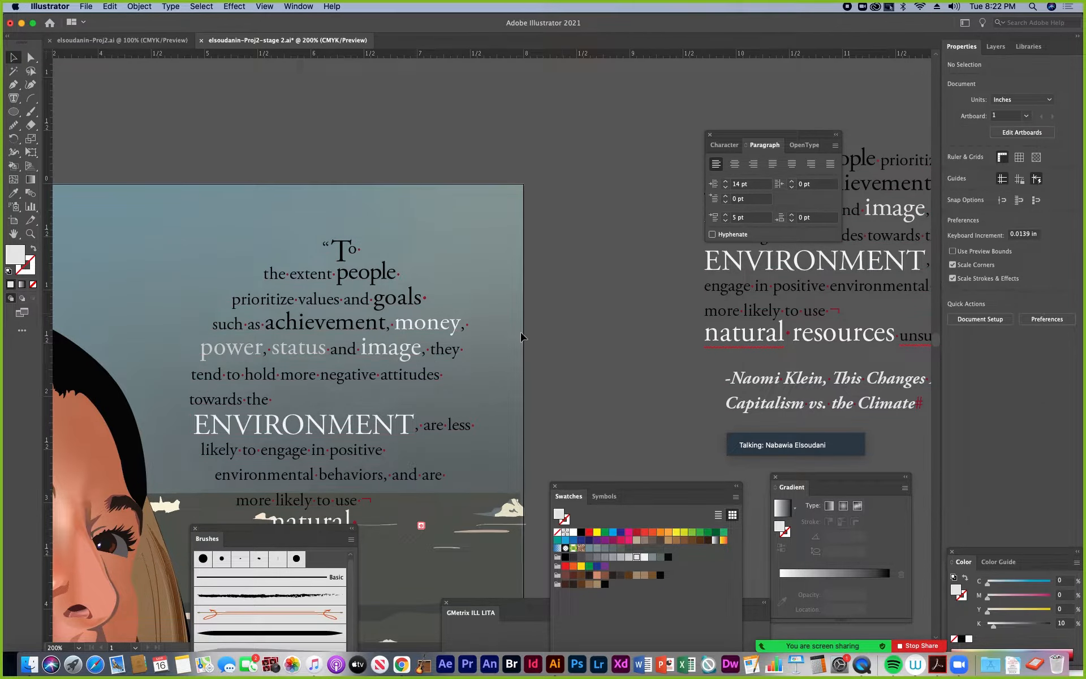
# Enlarge the circular text area to about 3.23 in wide and reposition it within the upper sky beside the portrait
pyautogui.click(347, 355)
pyautogui.click(608, 345)
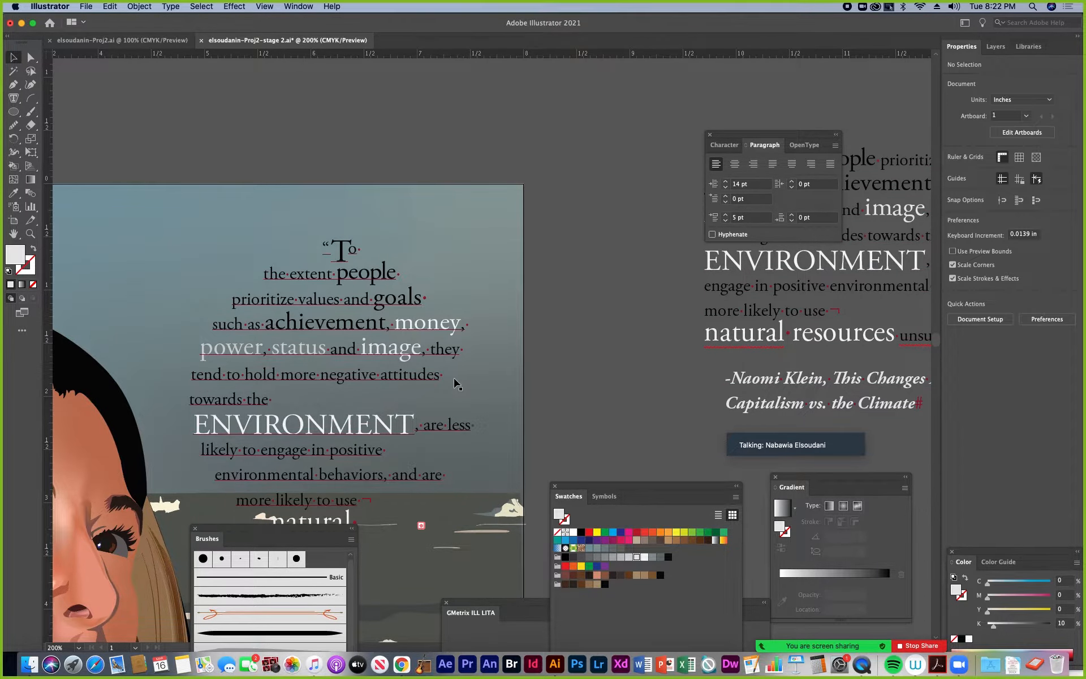
pyautogui.press('super+minus')
pyautogui.press('super+minus')
pyautogui.click(428, 385)
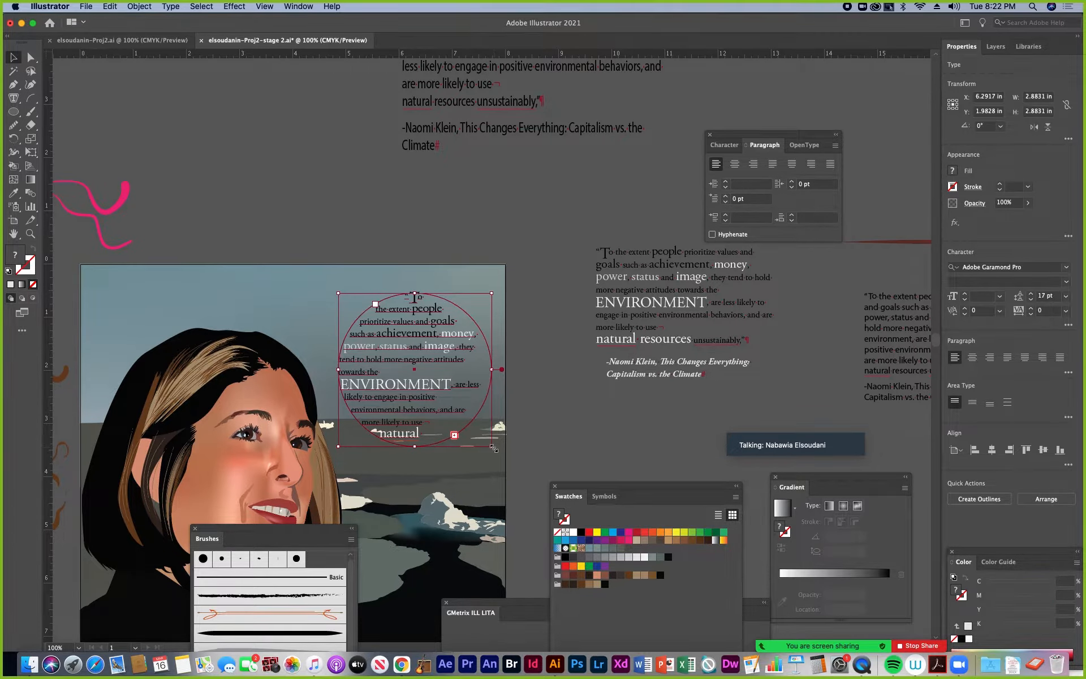
pyautogui.moveTo(494, 448); pyautogui.dragTo(510, 464)
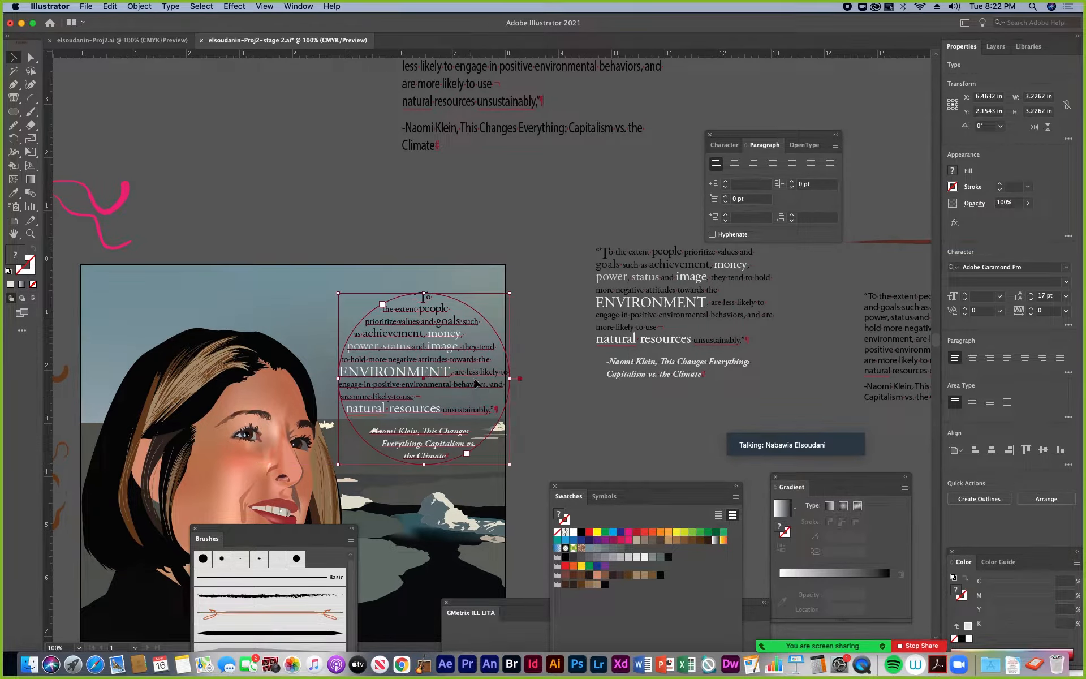
pyautogui.moveTo(474, 360); pyautogui.dragTo(462, 349)
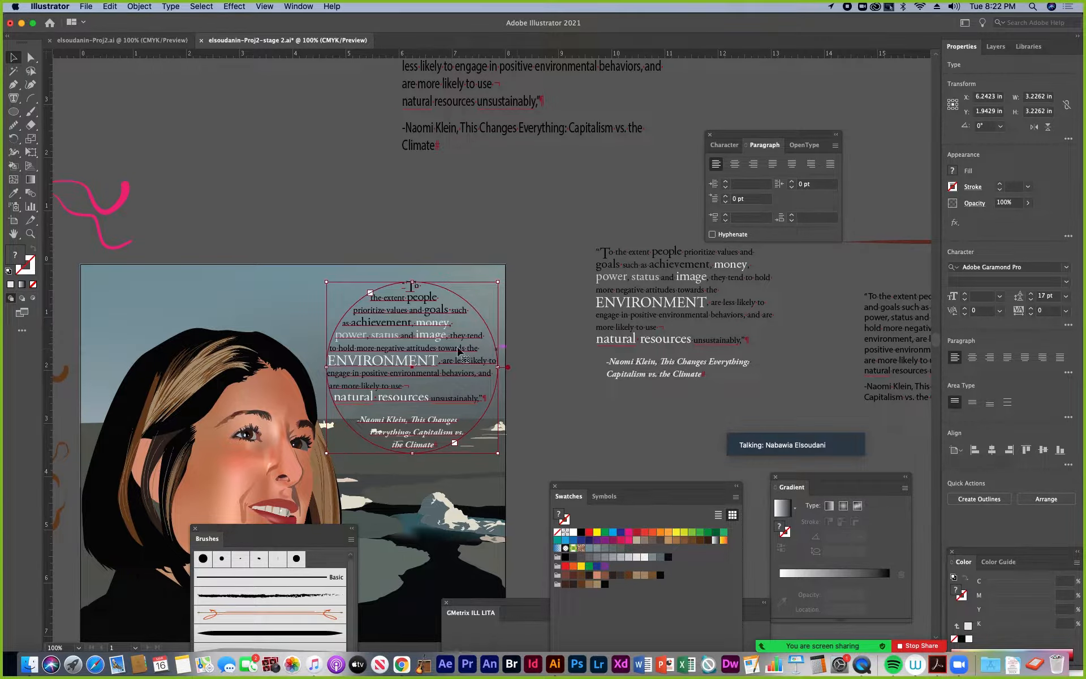
pyautogui.click(519, 327)
pyautogui.press('l')
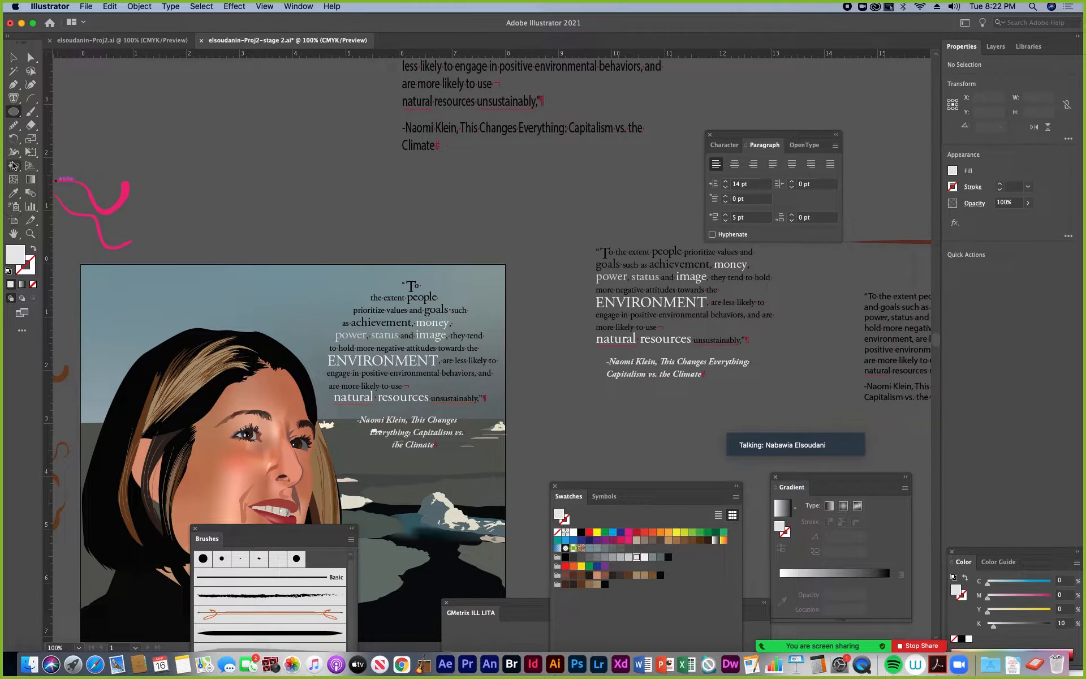
# In Draw Behind mode, draw a circle filled with the green C=75 M=0 Y=100 K=0 swatch over the circular quote's area
pyautogui.click(13, 57)
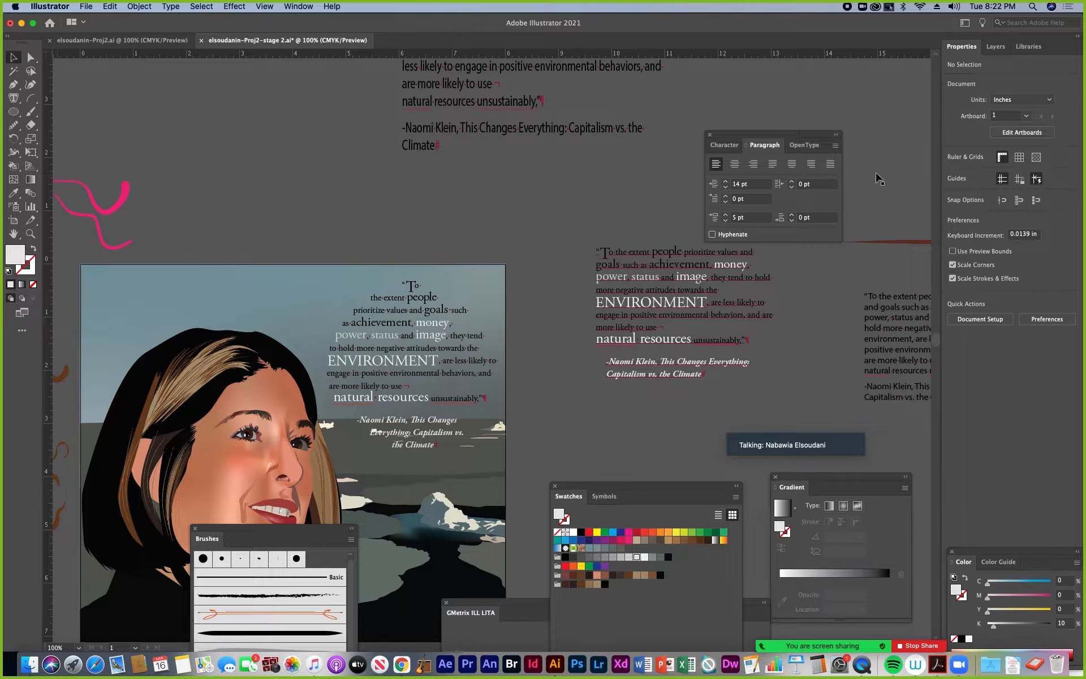
pyautogui.click(996, 47)
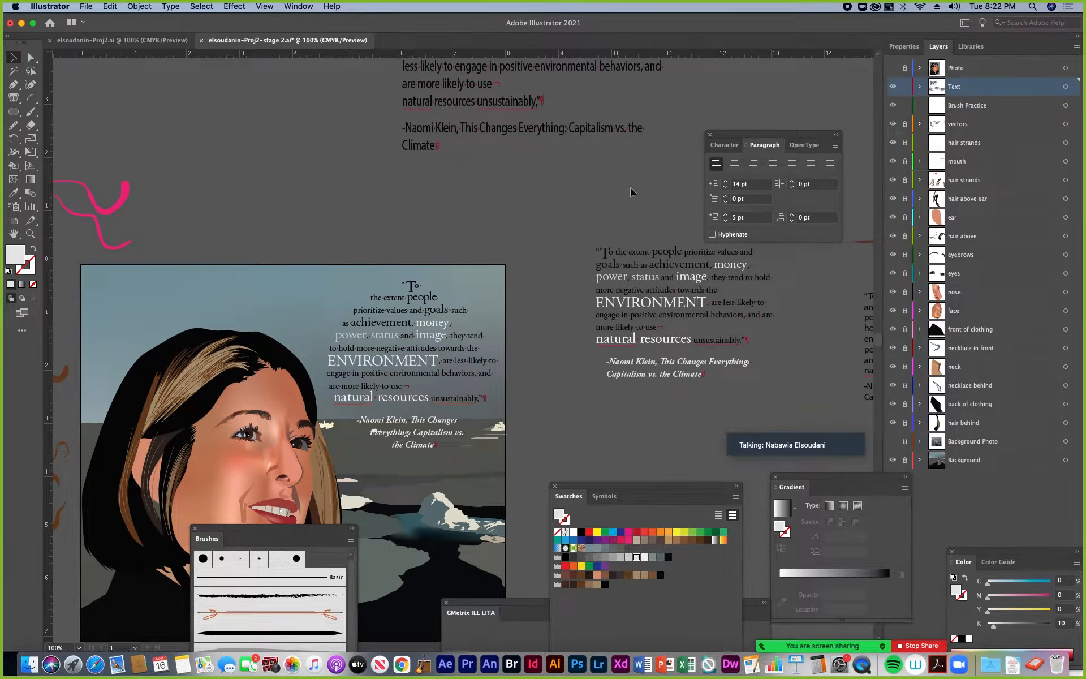
pyautogui.click(22, 302)
pyautogui.press('l')
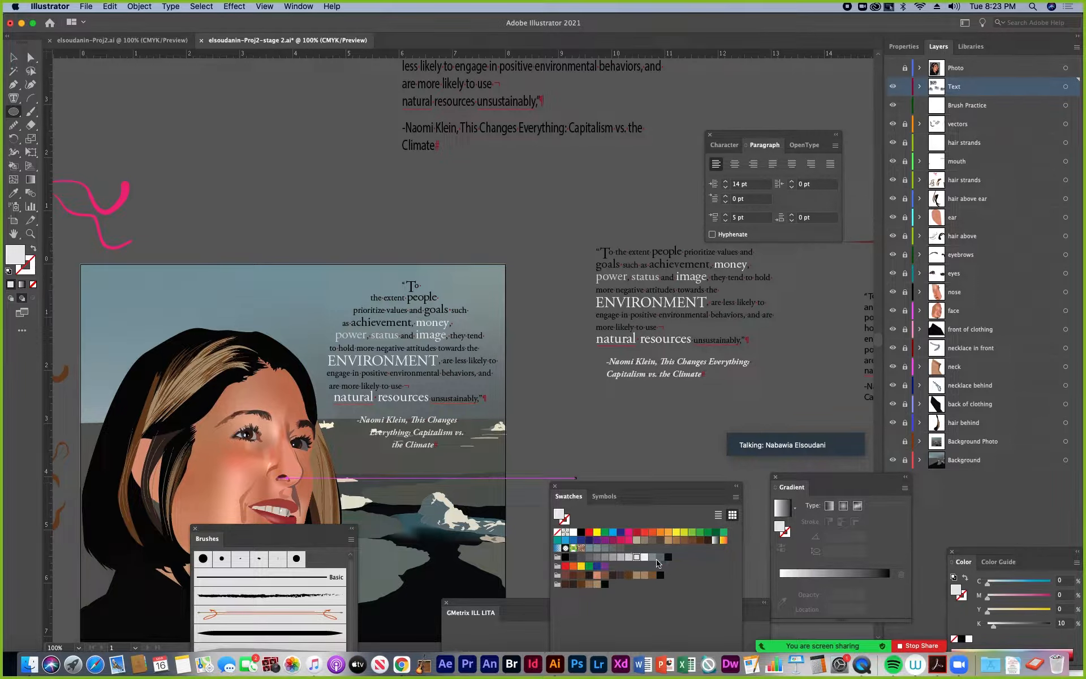
pyautogui.click(701, 536)
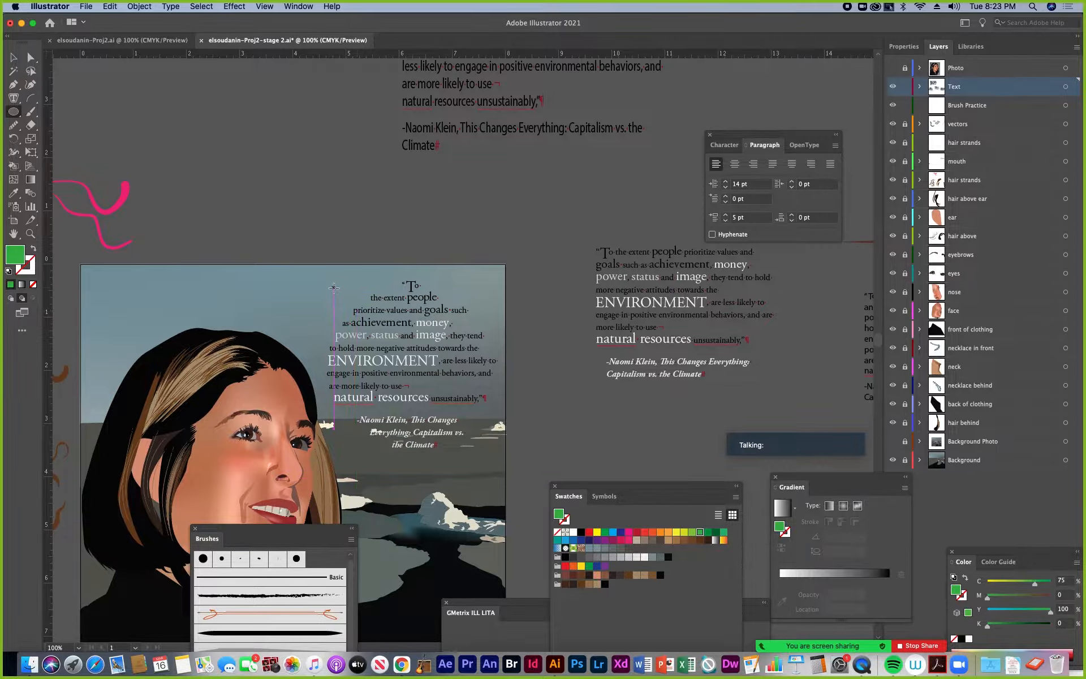
pyautogui.moveTo(334, 290); pyautogui.dragTo(506, 464)
# Enlarge the green circle slightly and align it so that it surrounds the whole circular quote as a backdrop
pyautogui.press('v')
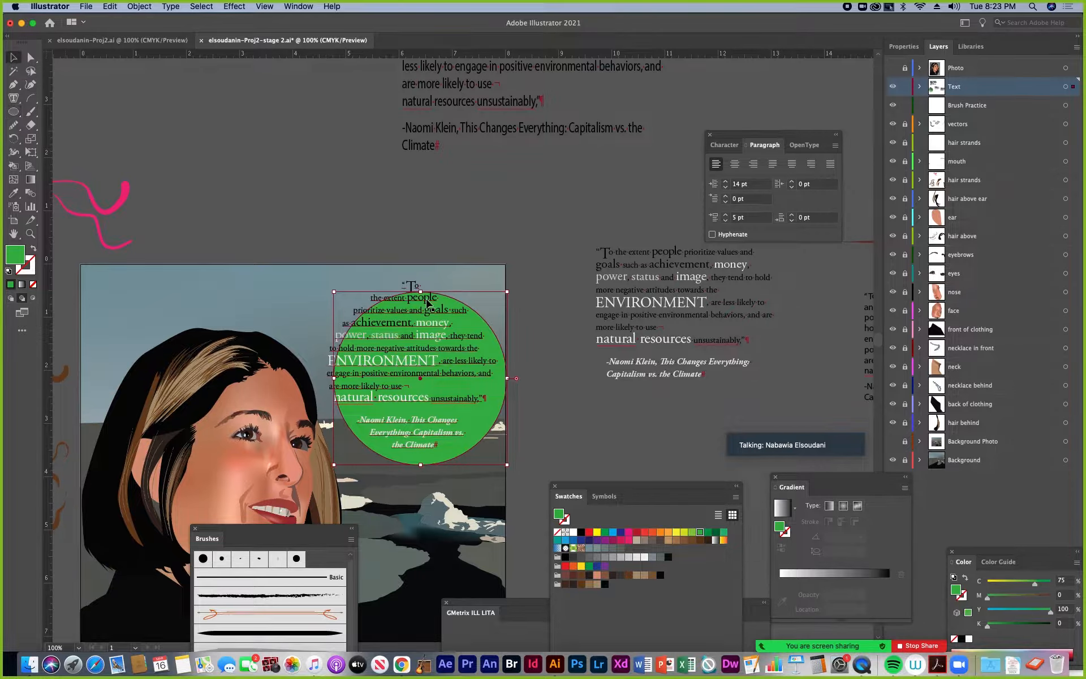
pyautogui.moveTo(498, 344); pyautogui.dragTo(488, 326)
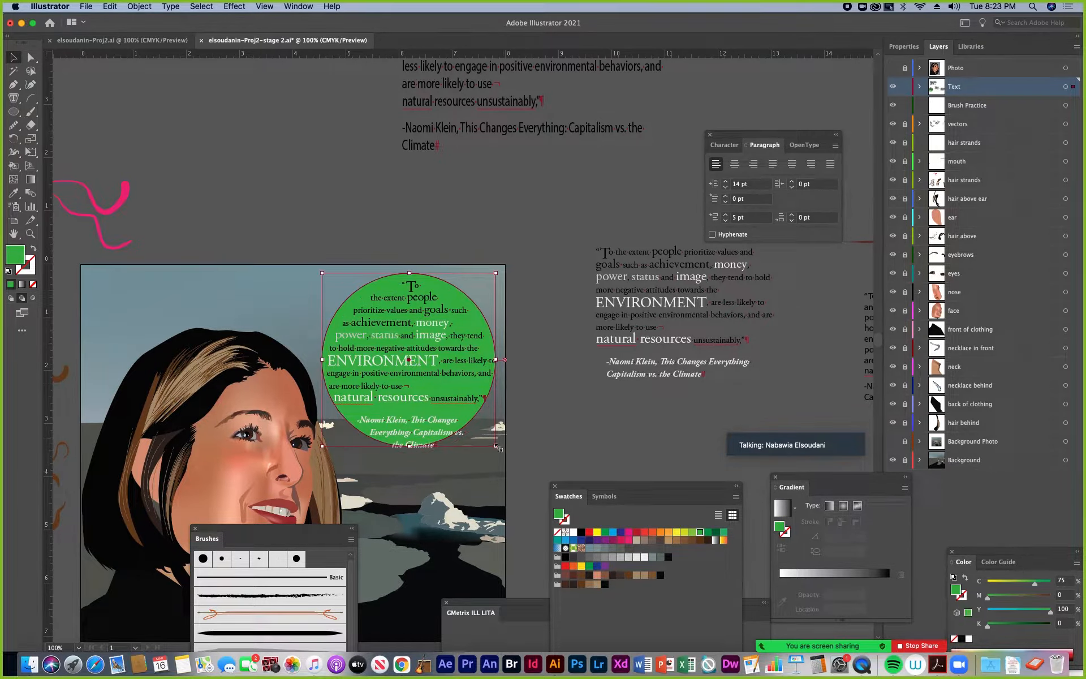
pyautogui.moveTo(498, 448); pyautogui.dragTo(505, 456)
pyautogui.moveTo(493, 334); pyautogui.dragTo(493, 326)
pyautogui.click(578, 408)
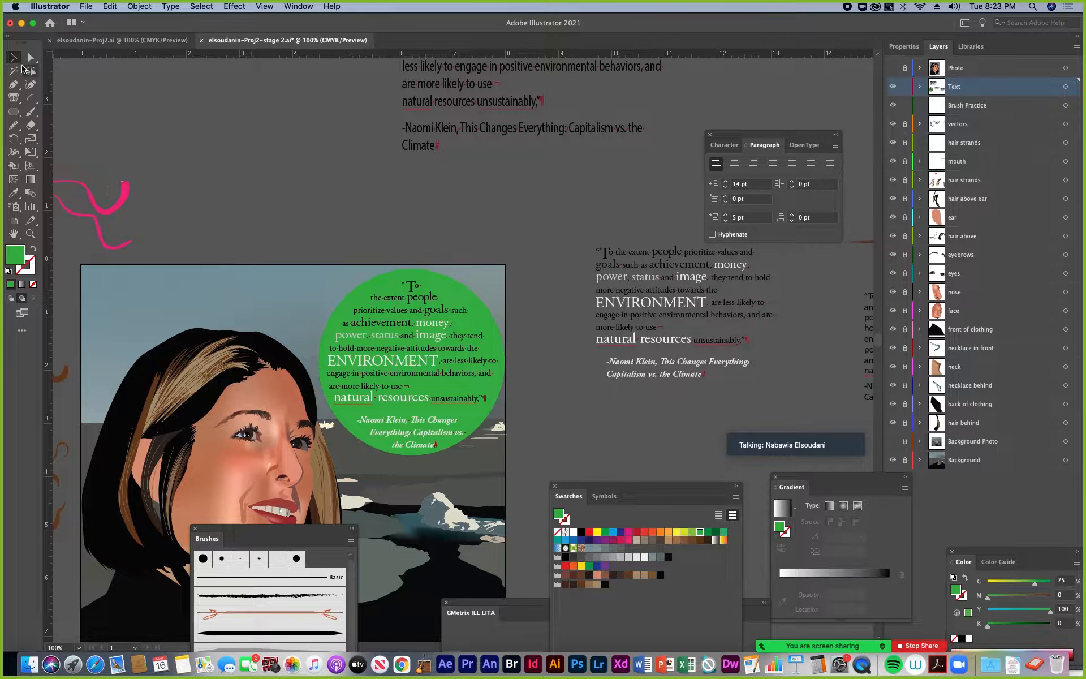
# Delete the circular quote text, then shrink the green circle slightly and reposition it beside the portrait
pyautogui.click(13, 57)
pyautogui.moveTo(405, 348); pyautogui.dragTo(401, 345)
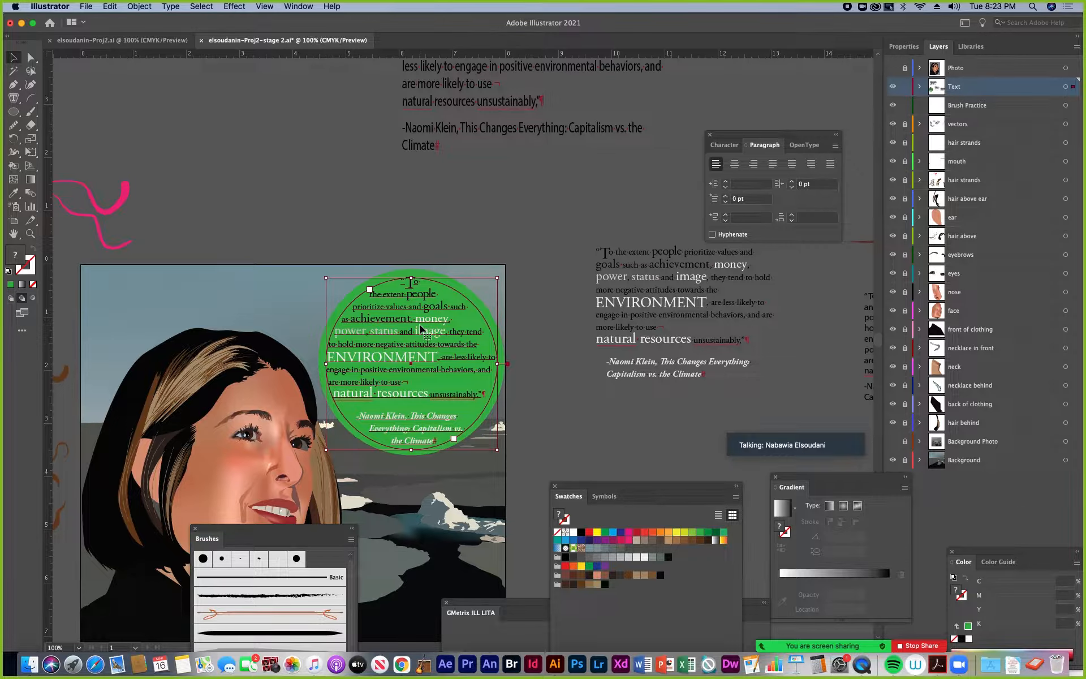
pyautogui.press('Delete')
pyautogui.click(406, 320)
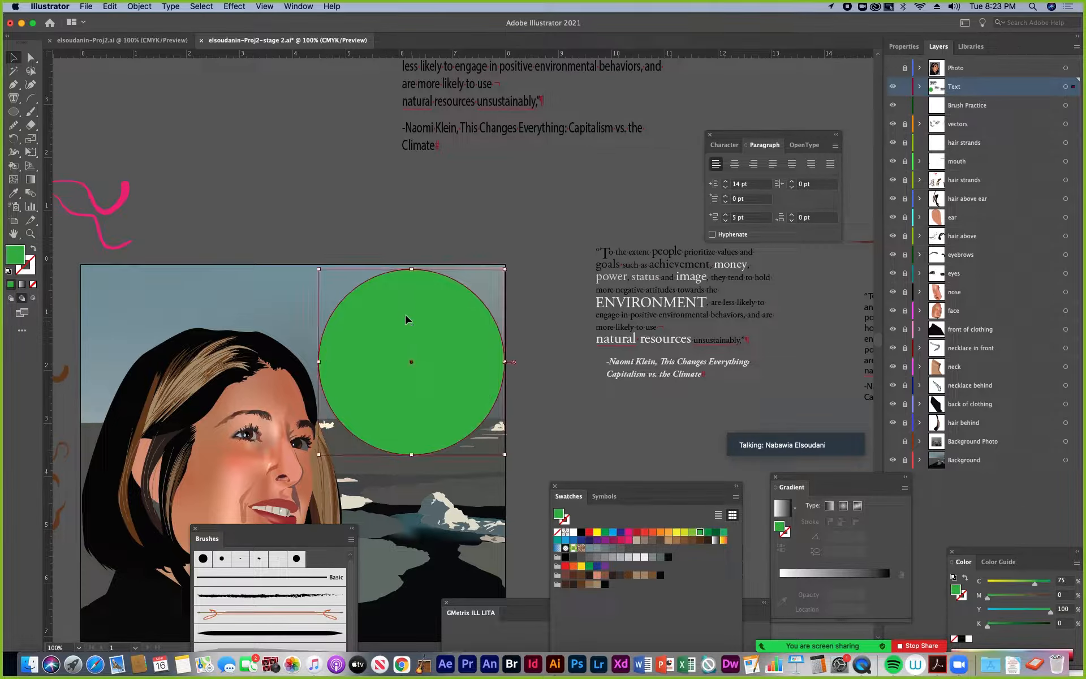
pyautogui.moveTo(505, 456); pyautogui.dragTo(494, 444)
pyautogui.moveTo(424, 351); pyautogui.dragTo(438, 368)
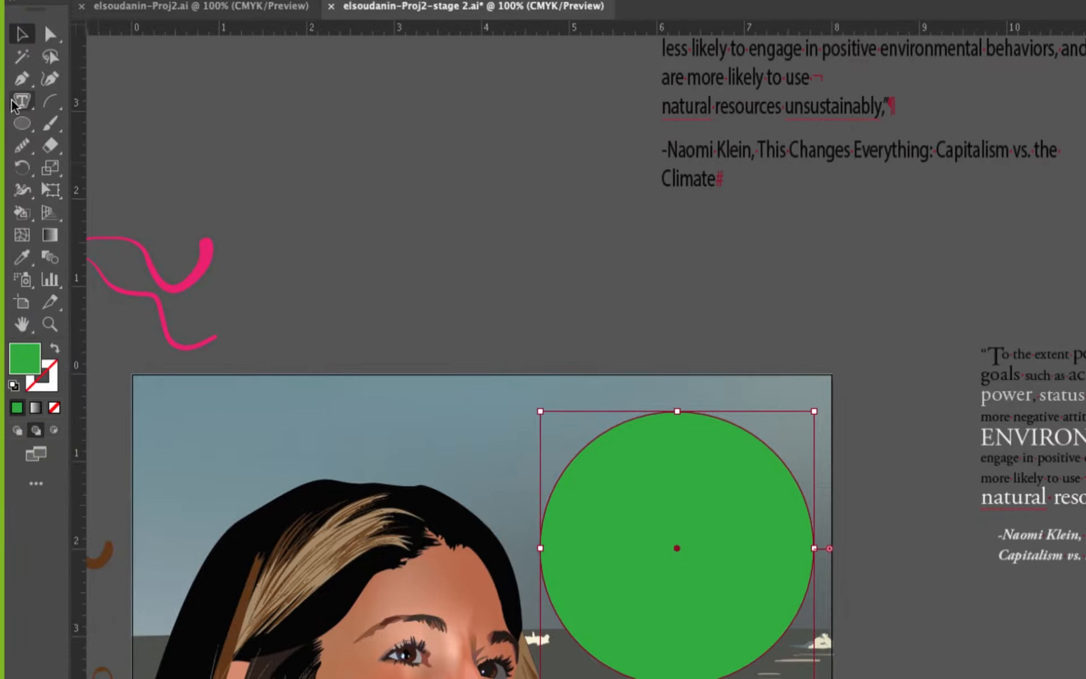
# Copy the styled quote's opening through "image" and paste it around the green circle's outline with the Type on a Path tool
pyautogui.click(14, 98)
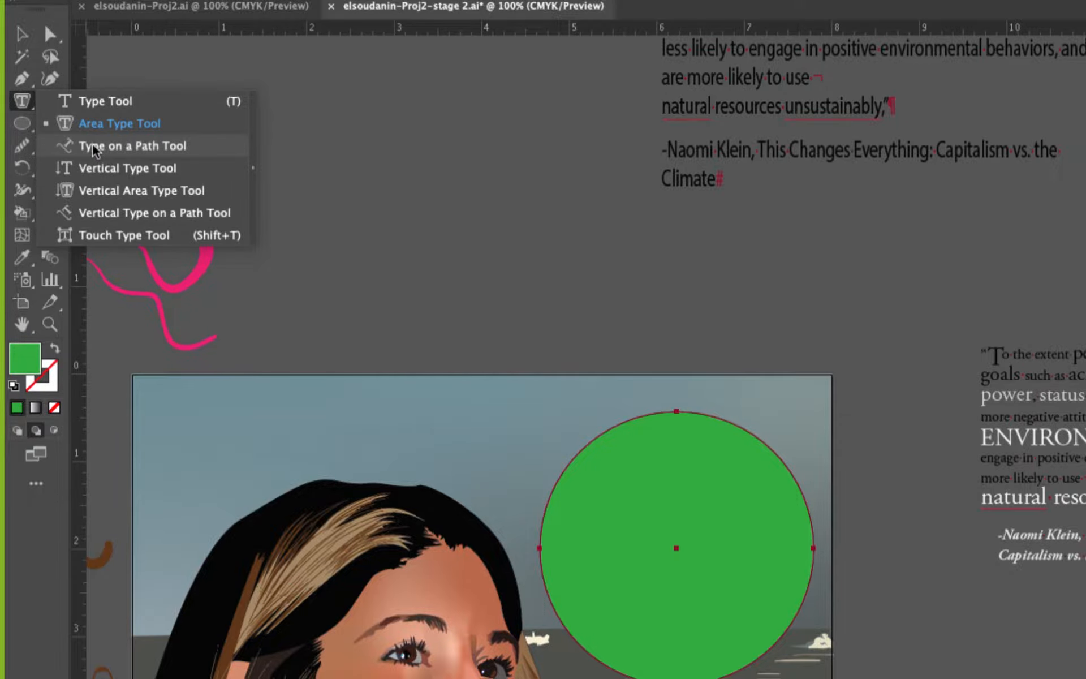
pyautogui.click(96, 148)
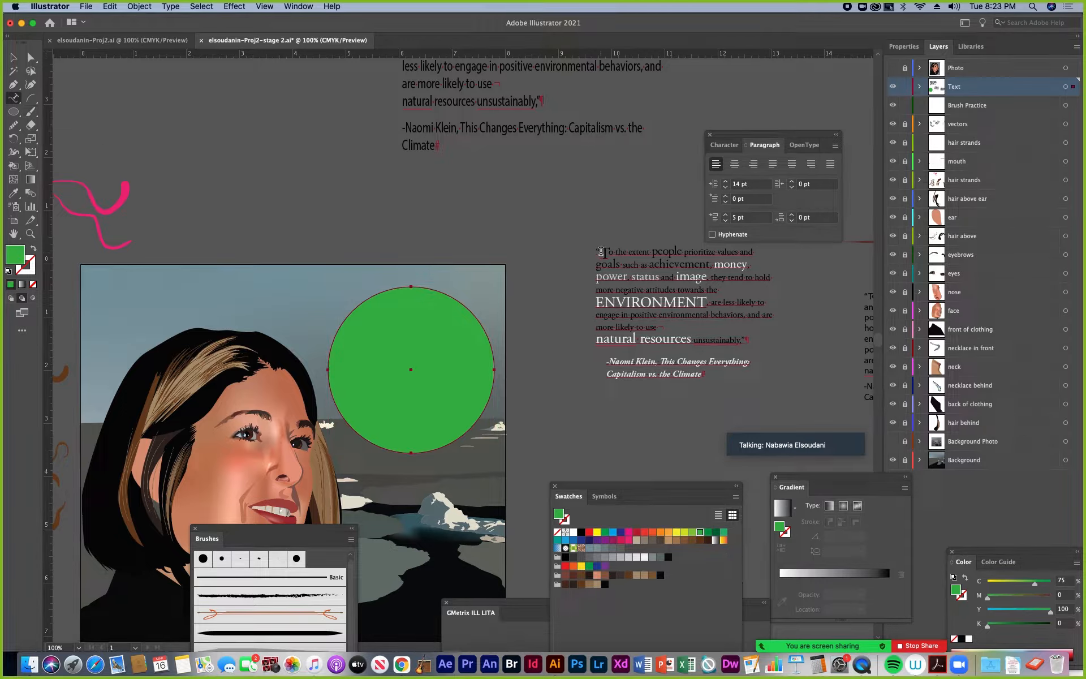
pyautogui.moveTo(601, 252); pyautogui.dragTo(757, 261)
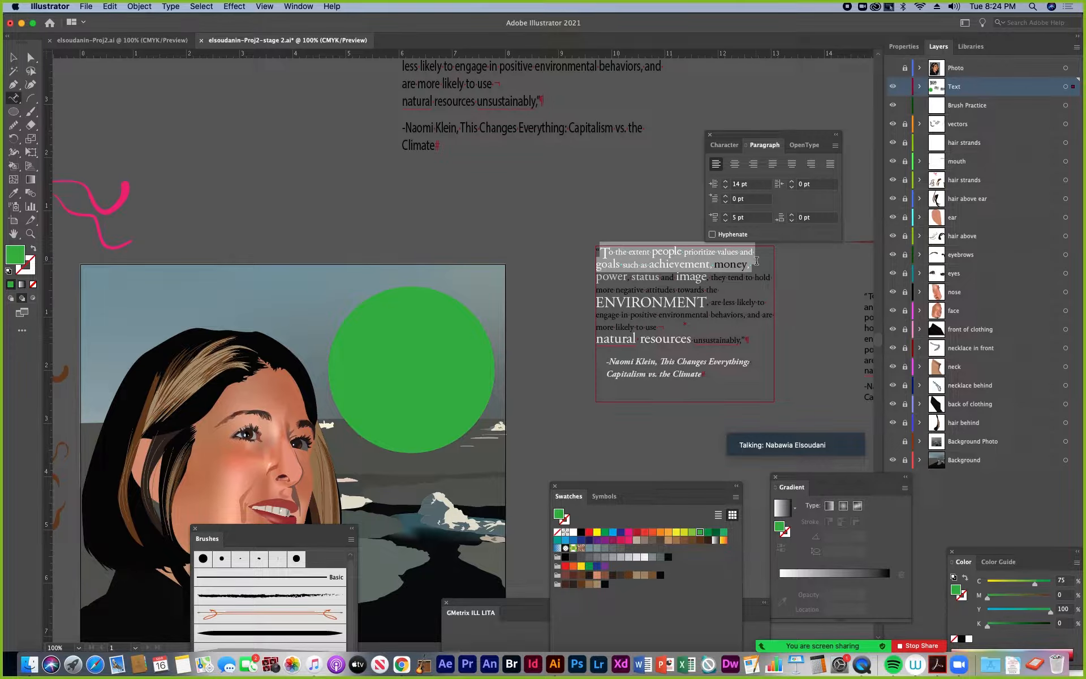
pyautogui.moveTo(756, 261); pyautogui.dragTo(707, 275)
pyautogui.press('super+c')
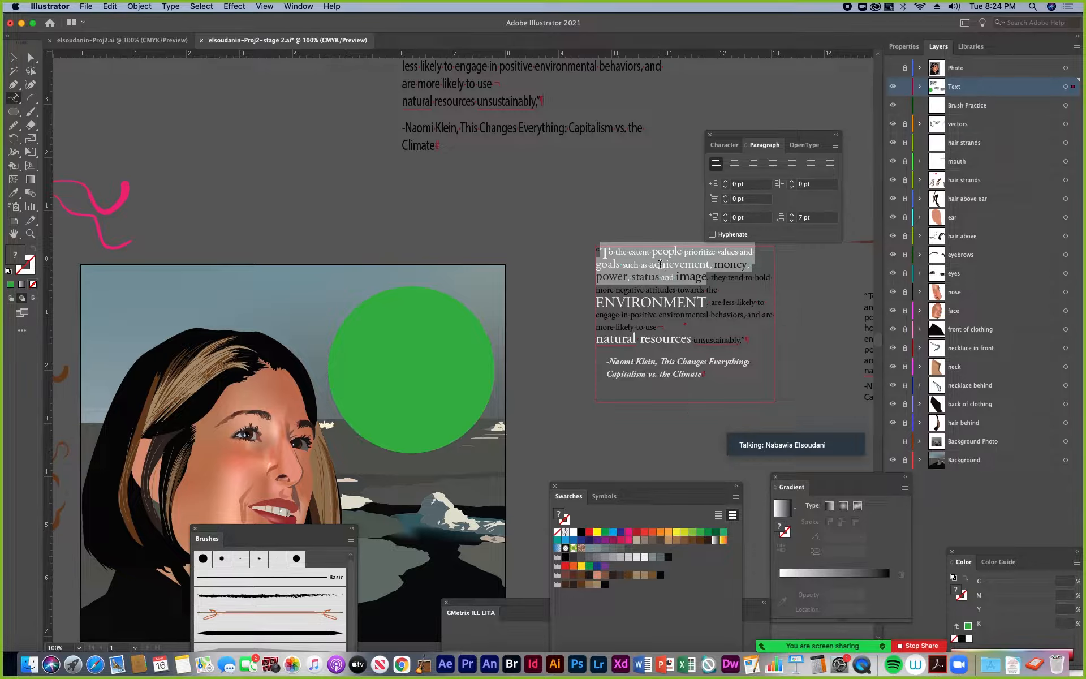
pyautogui.press('Escape')
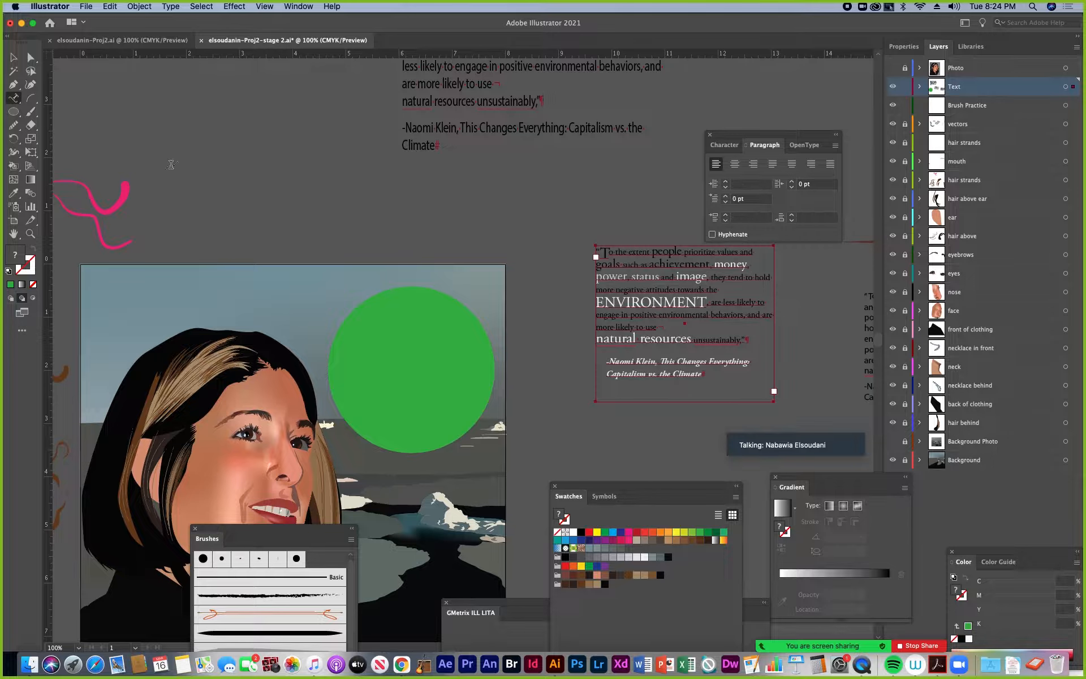
pyautogui.click(332, 345)
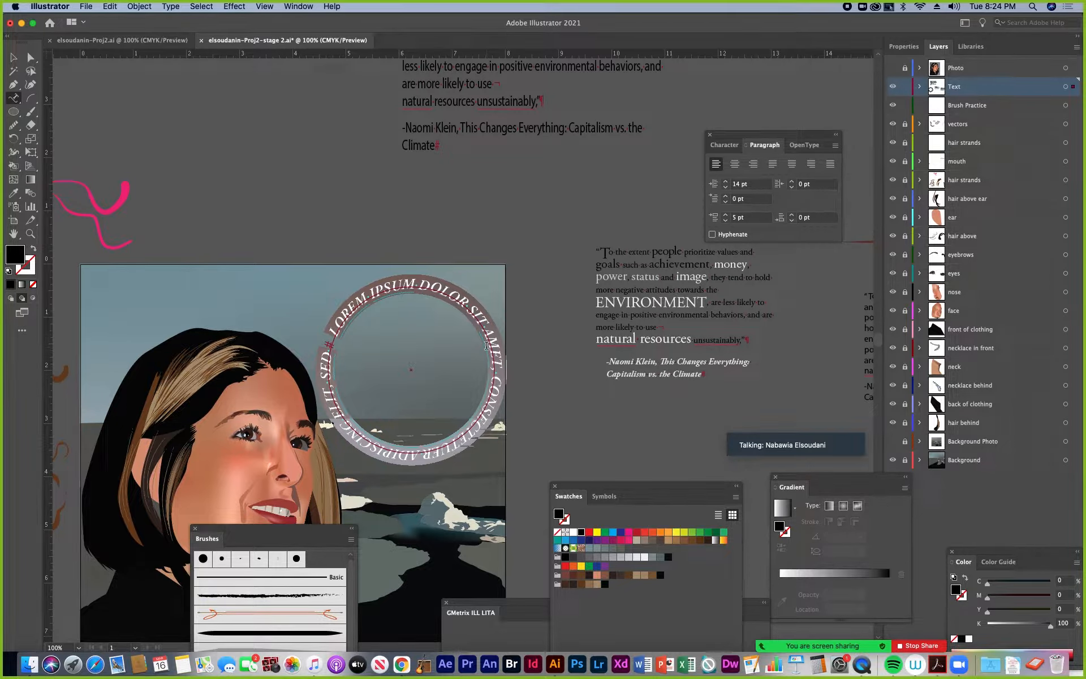
pyautogui.press('super+v')
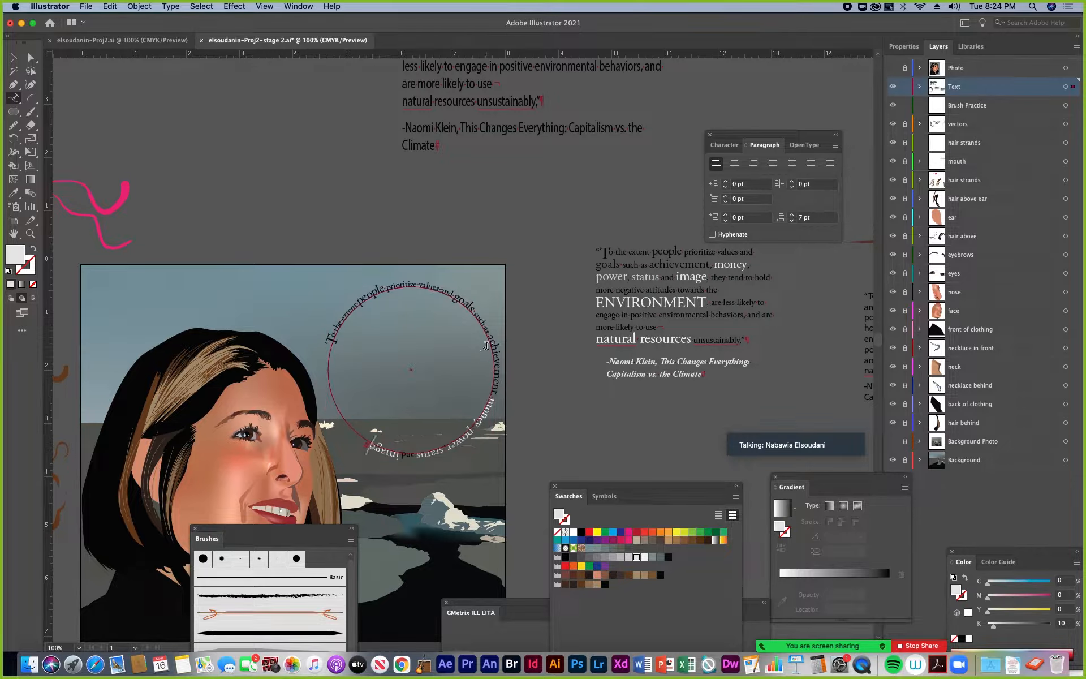
# Adjust the path text's start and end brackets so the quote starts at the circle's lower left and runs clockwise over the top
pyautogui.click(13, 59)
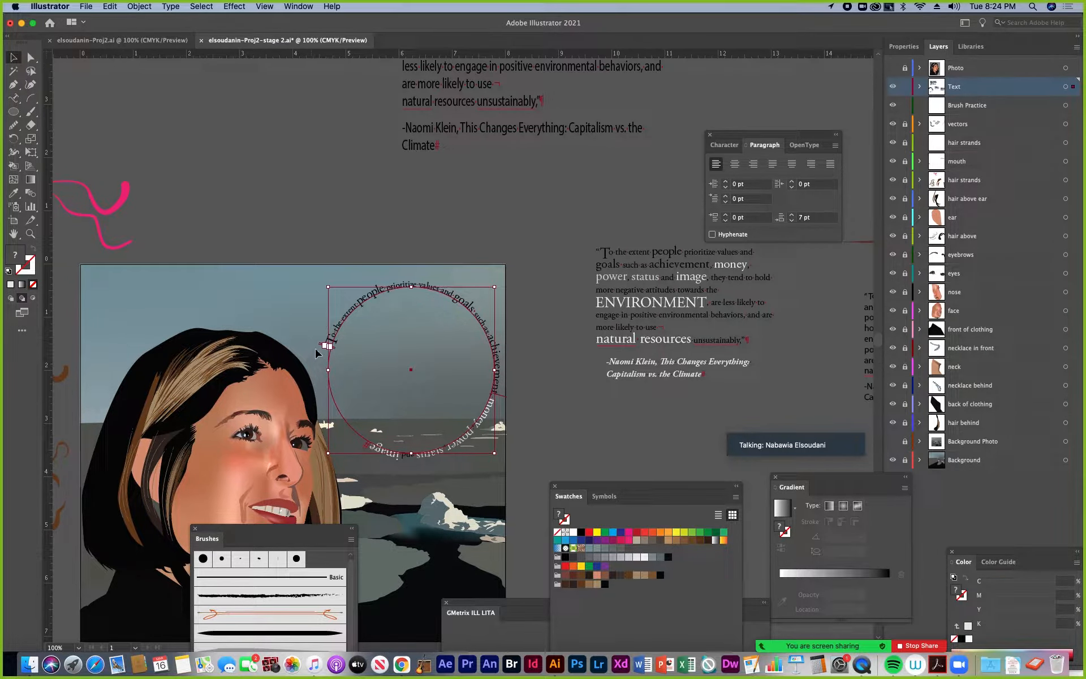
pyautogui.press('super+equal')
pyautogui.press('super+equal')
pyautogui.press('super+equal')
pyautogui.moveTo(294, 307); pyautogui.dragTo(262, 264)
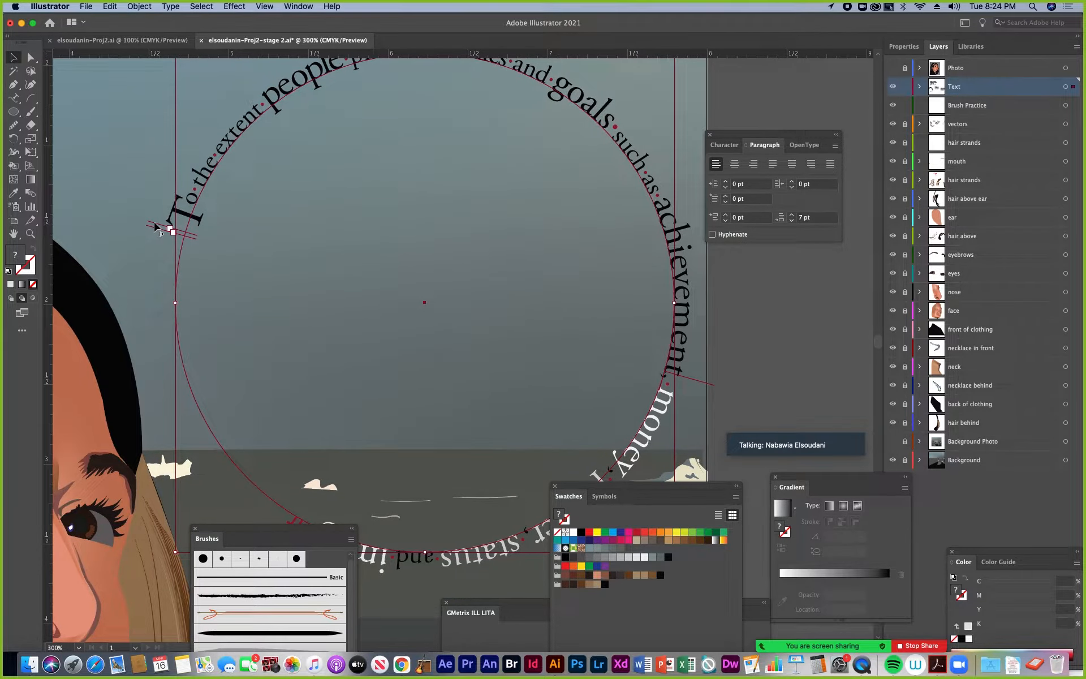
pyautogui.moveTo(154, 226); pyautogui.dragTo(216, 457)
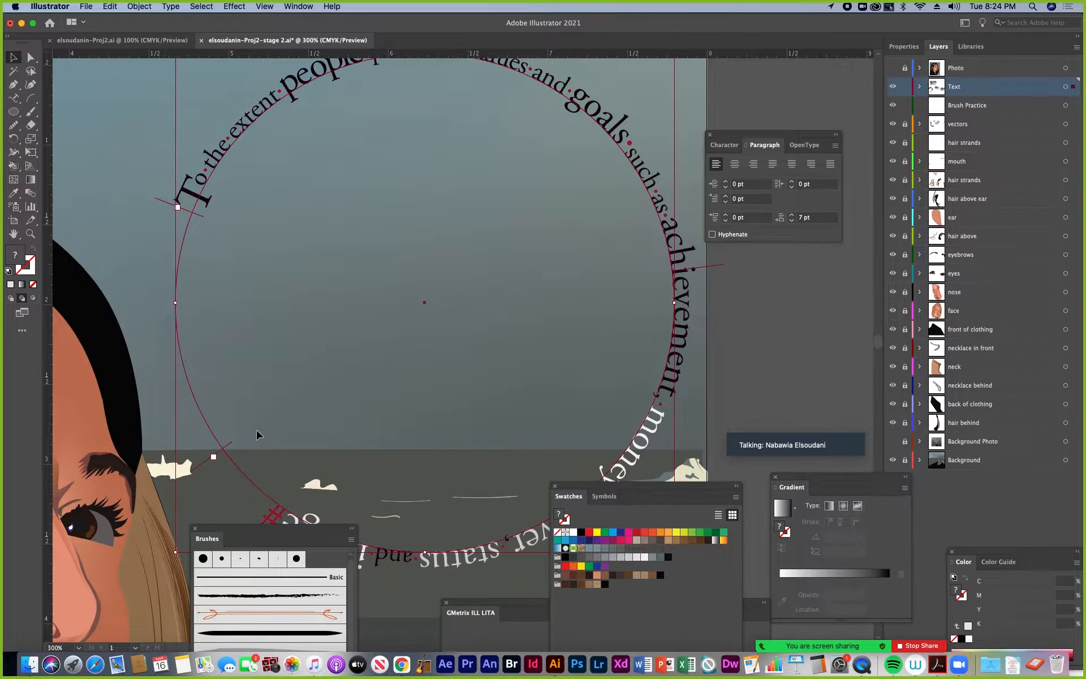
pyautogui.moveTo(280, 441); pyautogui.dragTo(245, 322)
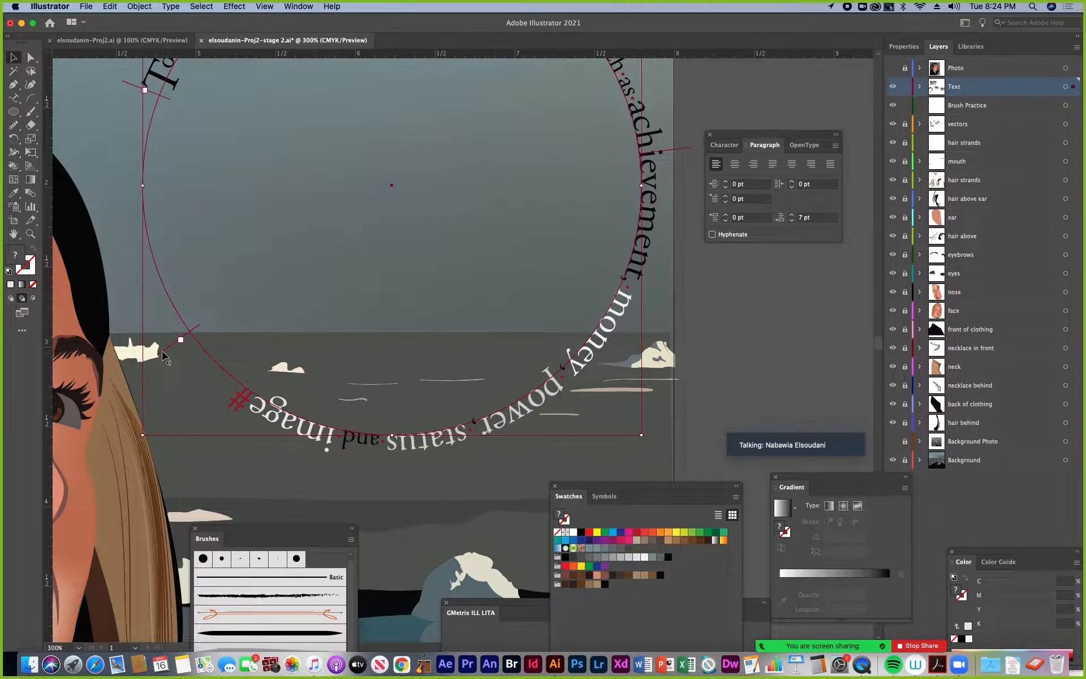
pyautogui.moveTo(164, 357); pyautogui.dragTo(223, 403)
pyautogui.press('super+minus')
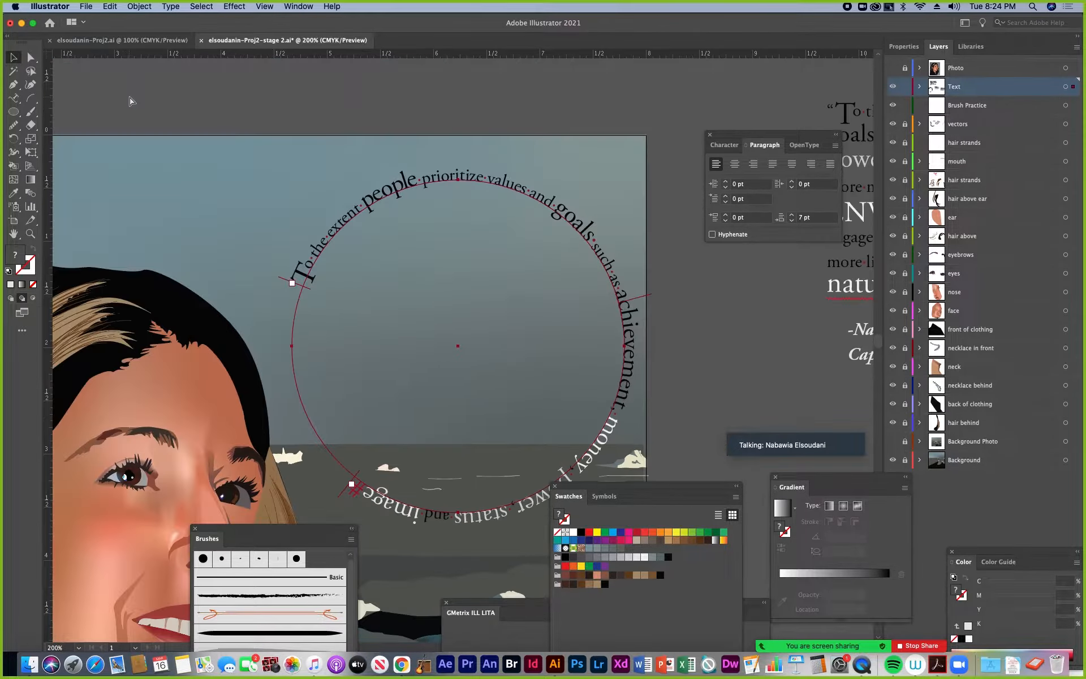
pyautogui.moveTo(283, 278); pyautogui.dragTo(336, 468)
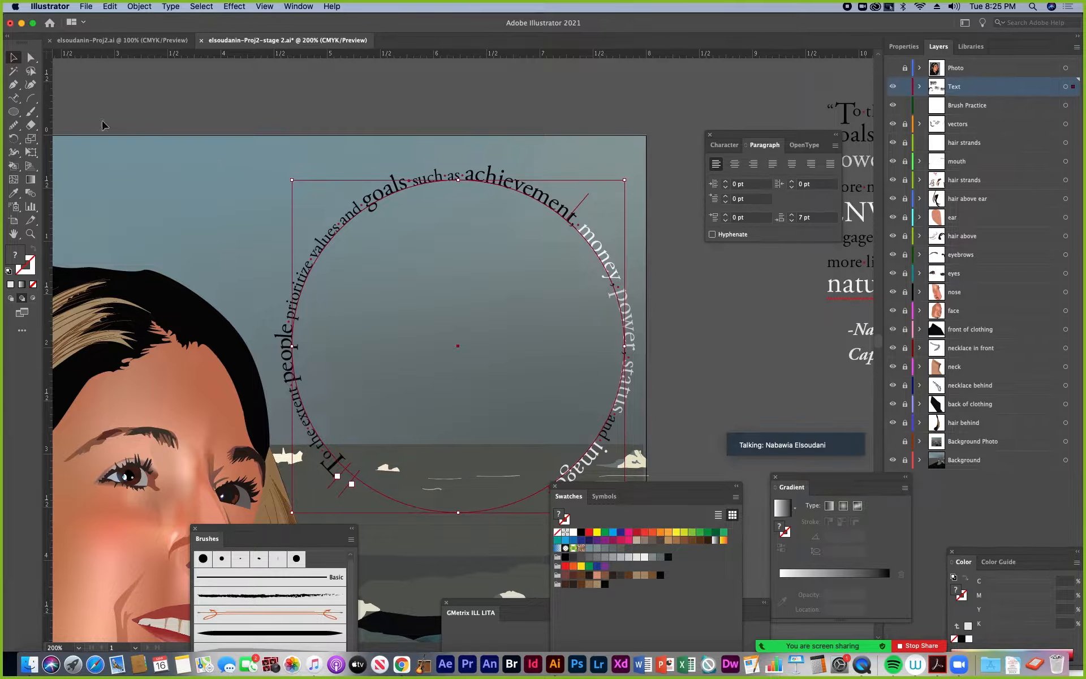
# Draw a smaller light gray circle inside the circular path text and center it within the ring
pyautogui.click(12, 113)
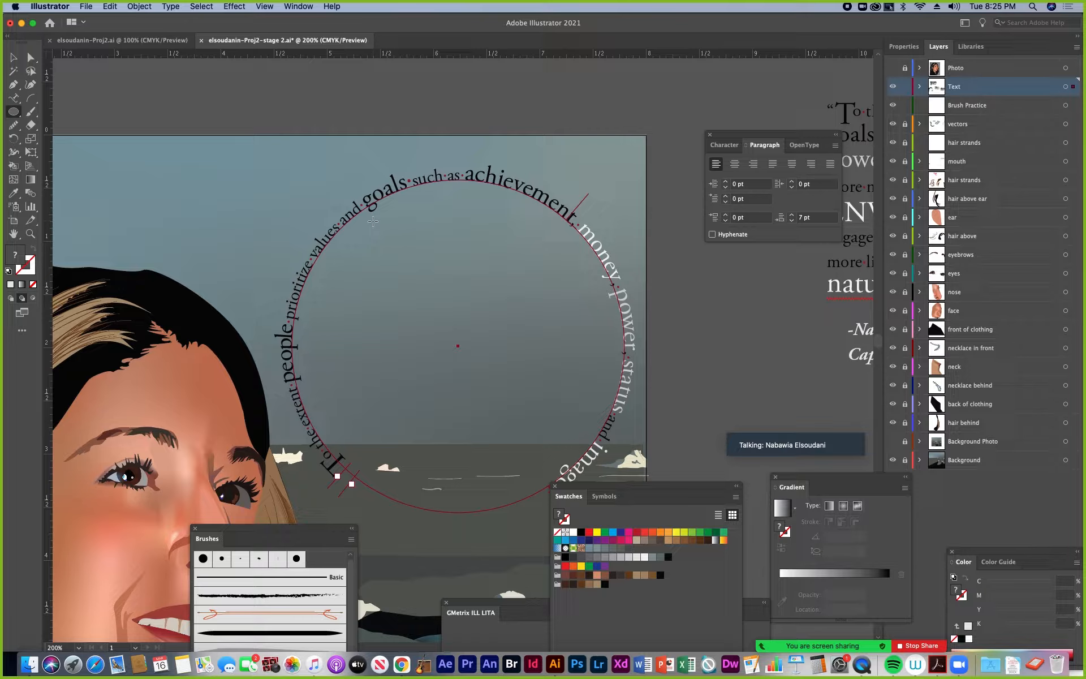
pyautogui.moveTo(357, 214); pyautogui.dragTo(615, 472)
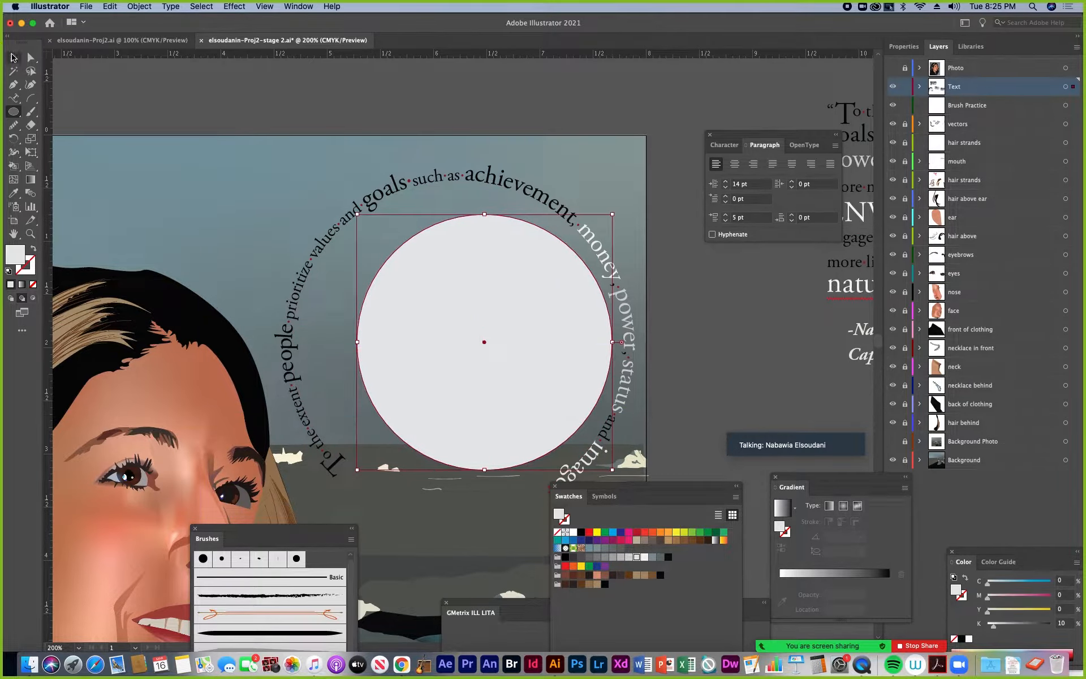
pyautogui.click(12, 57)
pyautogui.moveTo(504, 315)
pyautogui.mouseDown()
pyautogui.moveTo(475, 314)
pyautogui.moveTo(483, 320)
pyautogui.mouseUp()
# Copy the phrase "they tend to hold more negative attitudes towards the ENVIRONMENT" from the styled quote beside the artboard
pyautogui.moveTo(701, 290); pyautogui.dragTo(576, 230)
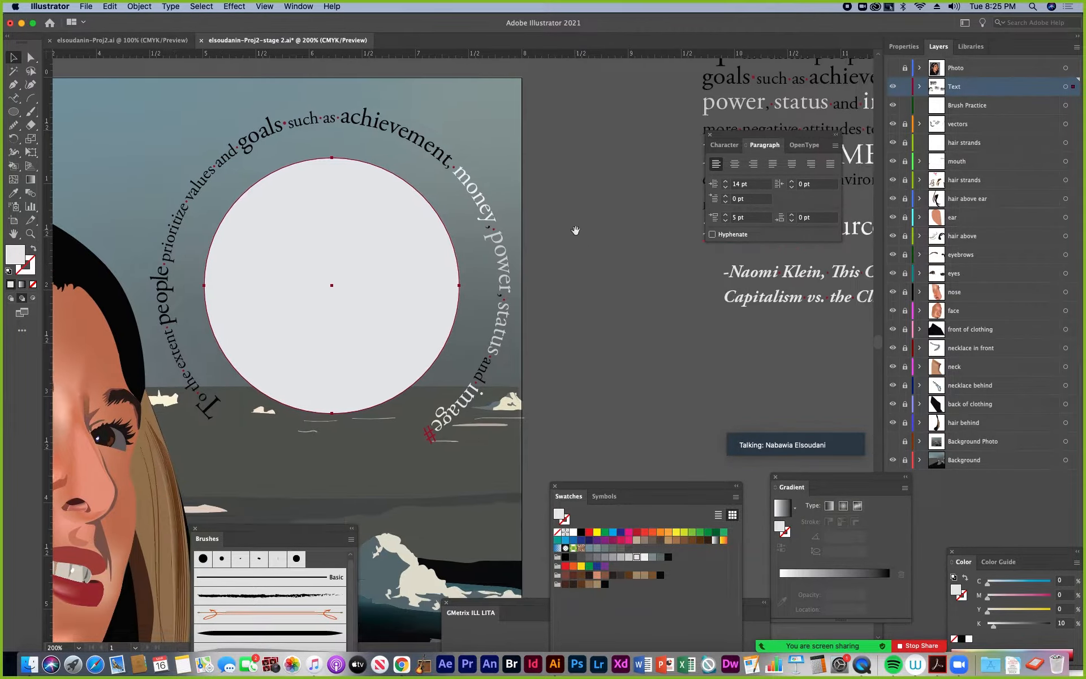
pyautogui.moveTo(678, 133); pyautogui.dragTo(283, 210)
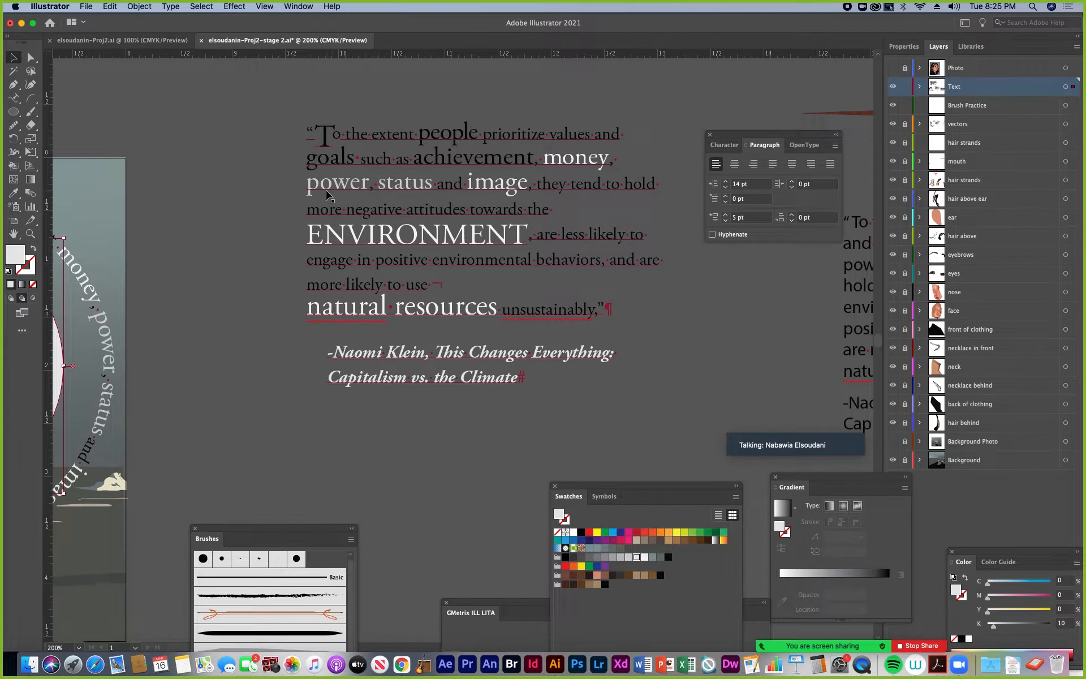
pyautogui.click(12, 98)
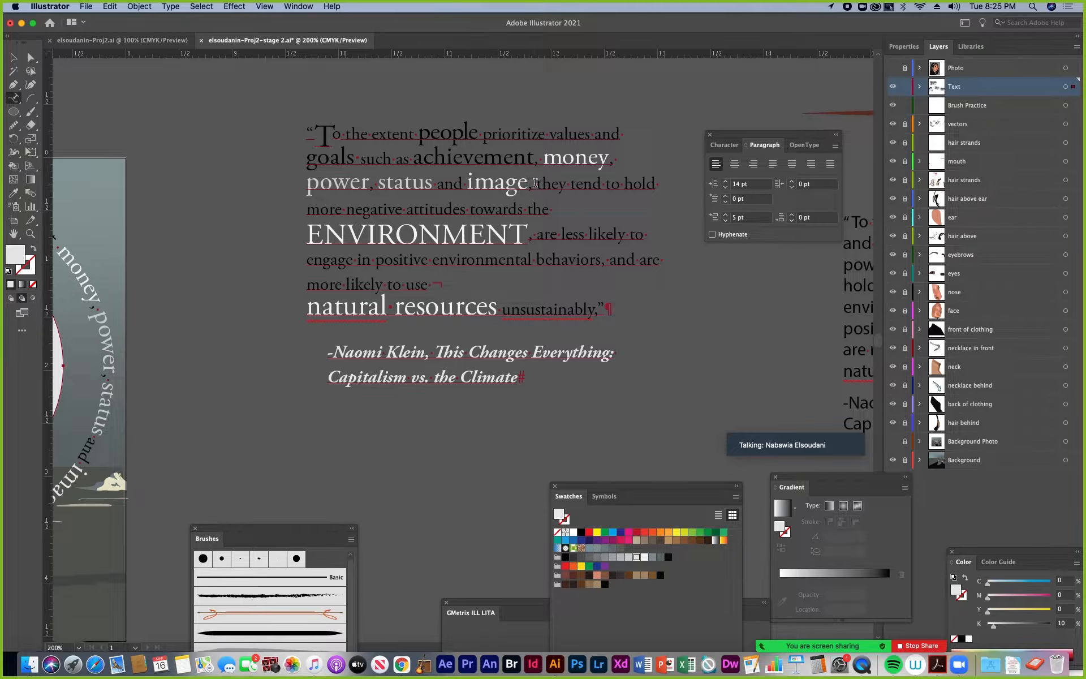
pyautogui.moveTo(535, 183); pyautogui.dragTo(530, 241)
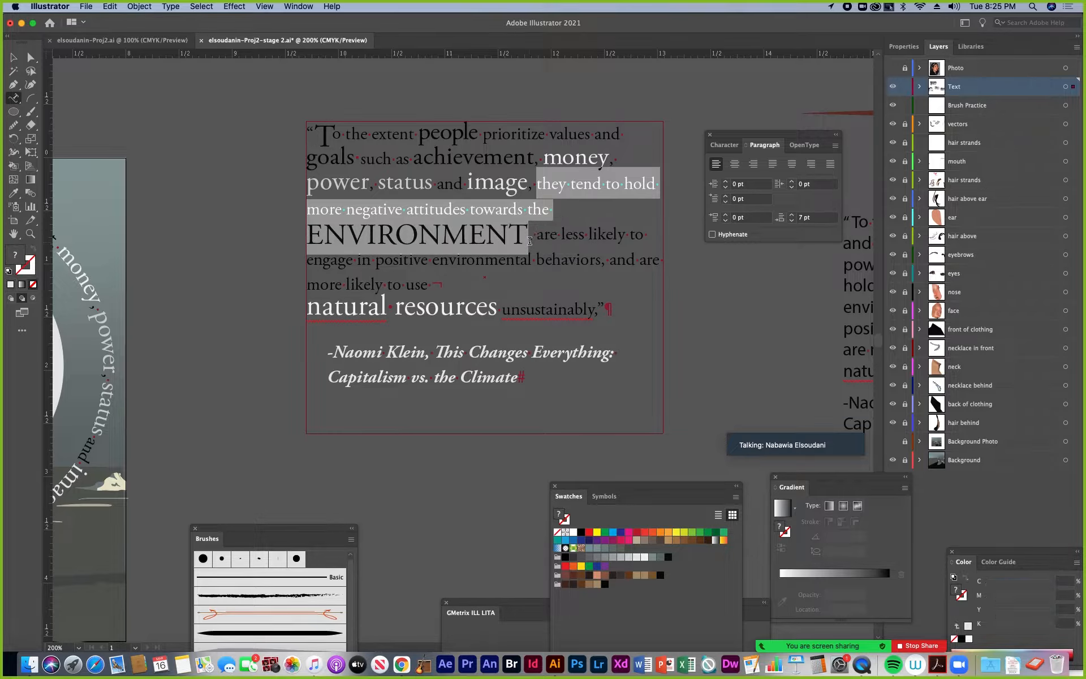
pyautogui.click(14, 57)
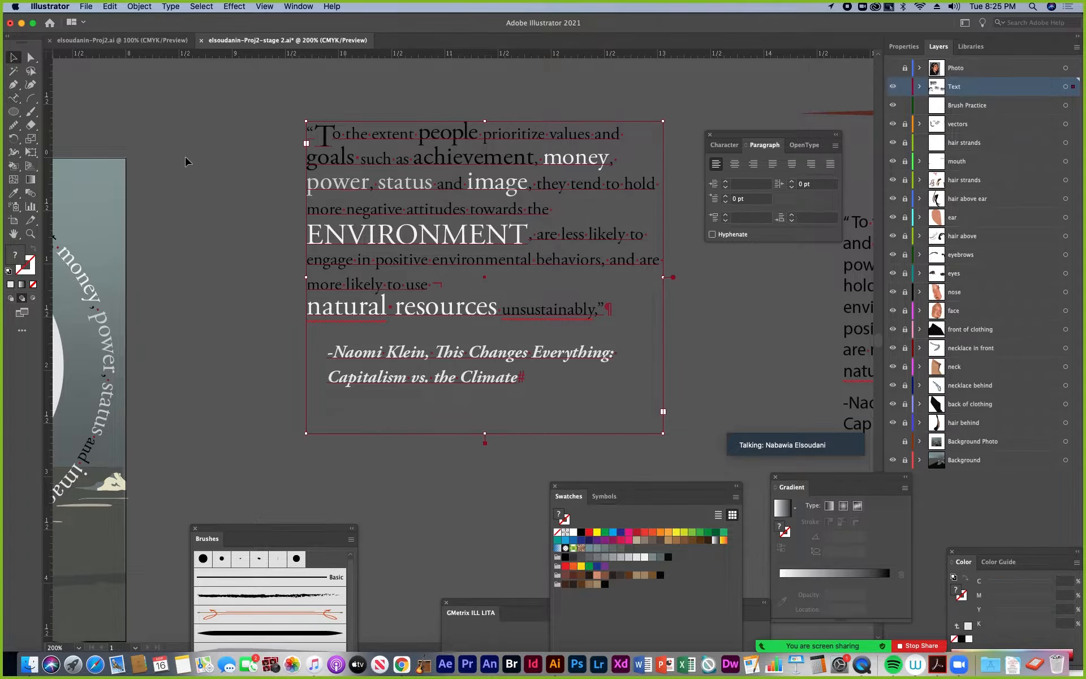
# Convert the inner circle into a type path starting at its lower left and paste the copied phrase along it
pyautogui.hscroll(-10, 346, 261)
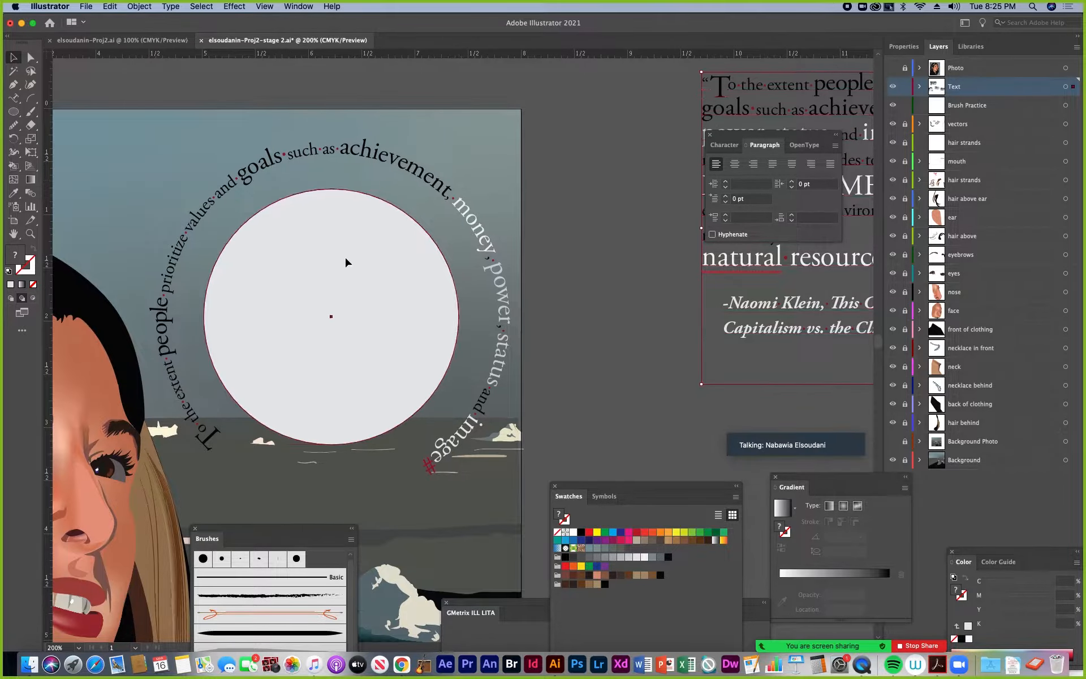
pyautogui.click(346, 262)
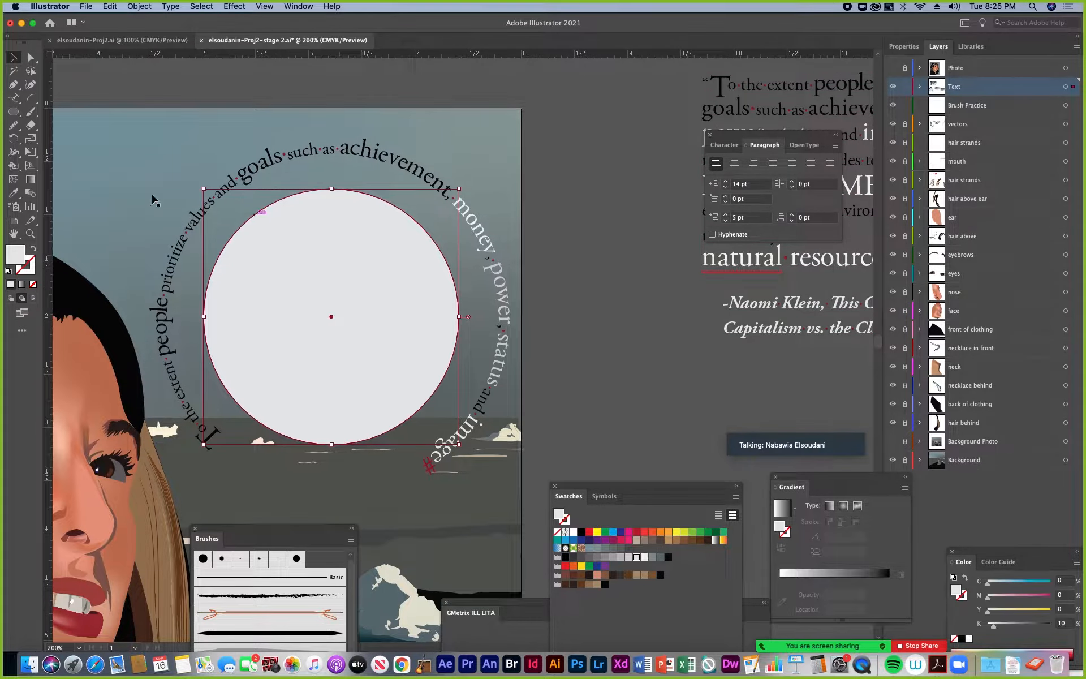
pyautogui.click(239, 401)
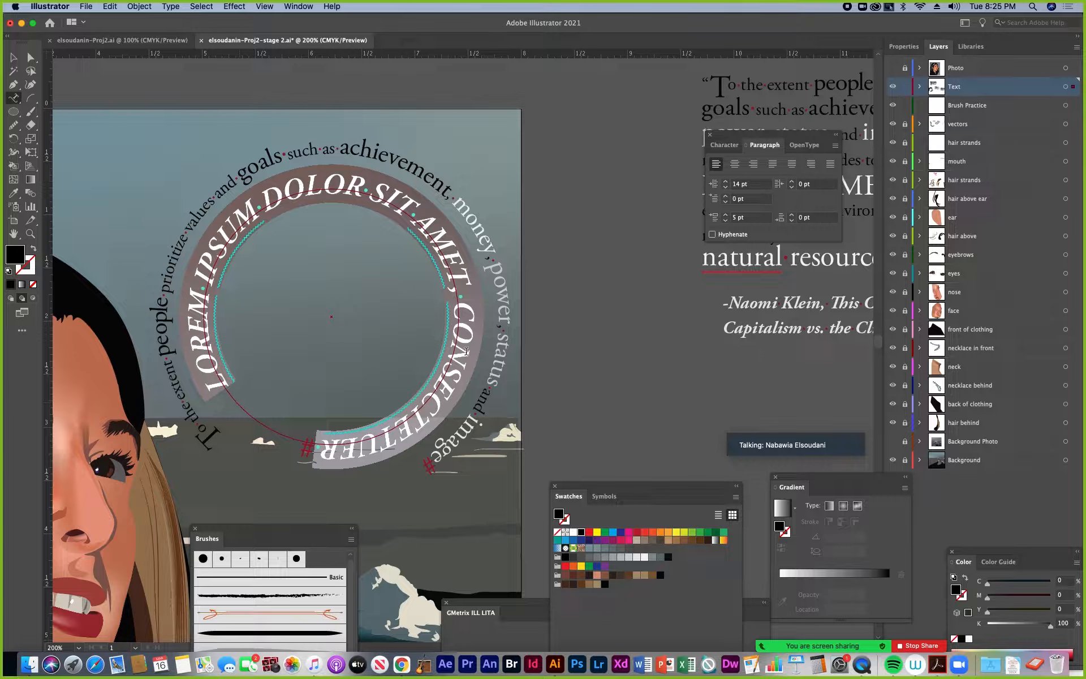
pyautogui.press('super+v')
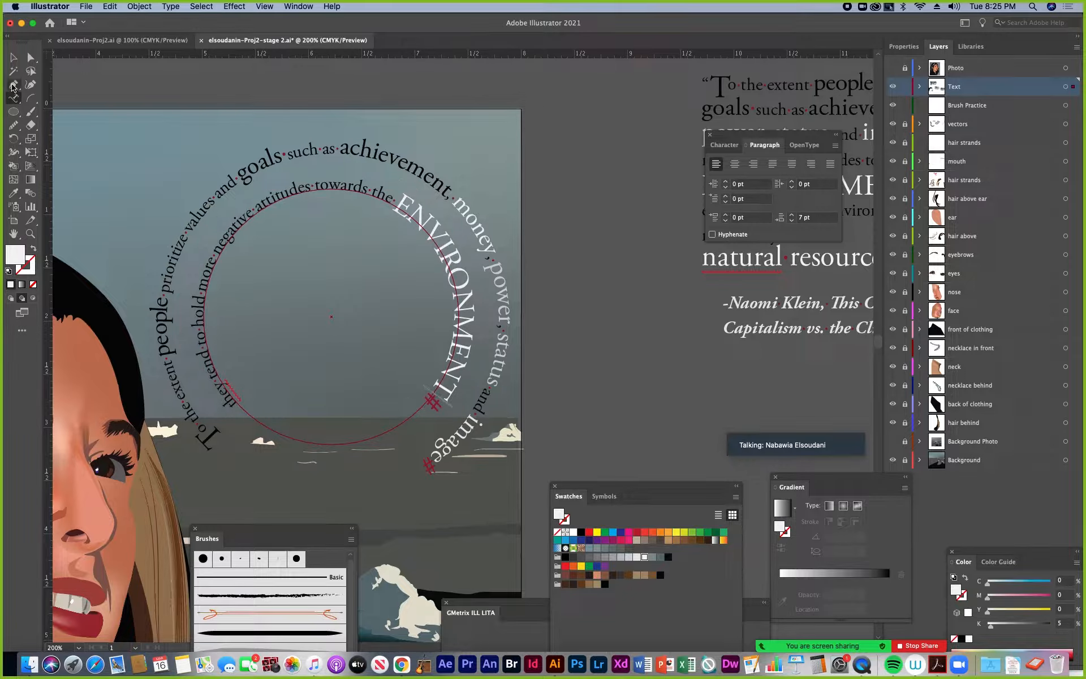
pyautogui.press('Escape')
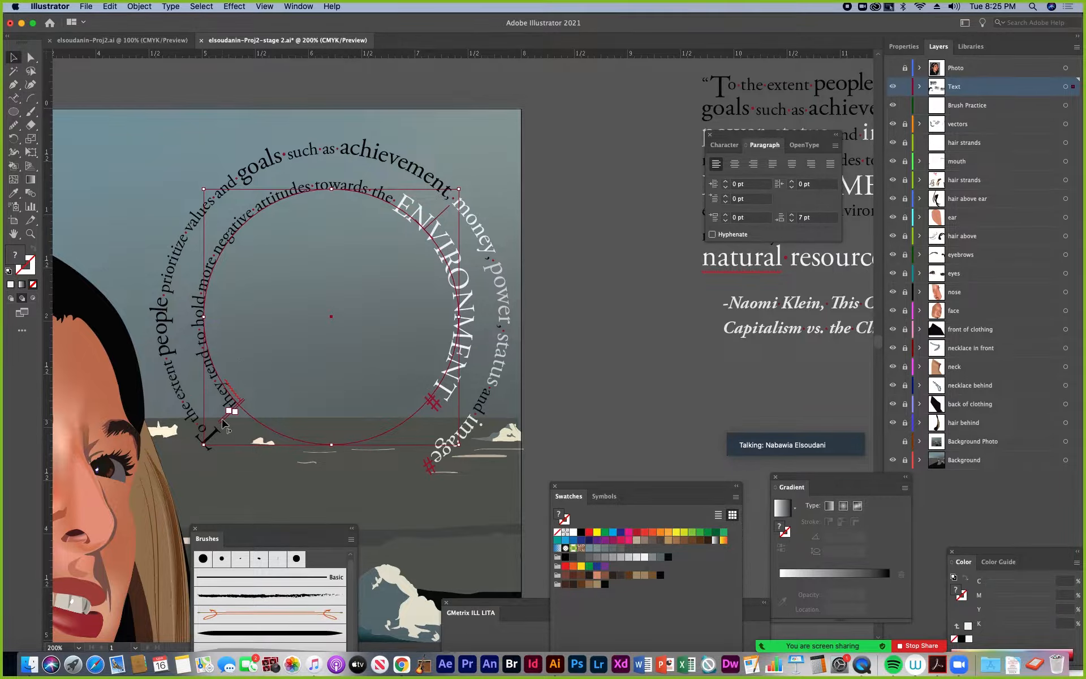
# Place the inner circle text's end bracket at the lower right, nudge its start bracket, and slide the phrase counterclockwise along the ring
pyautogui.moveTo(222, 421); pyautogui.dragTo(425, 421)
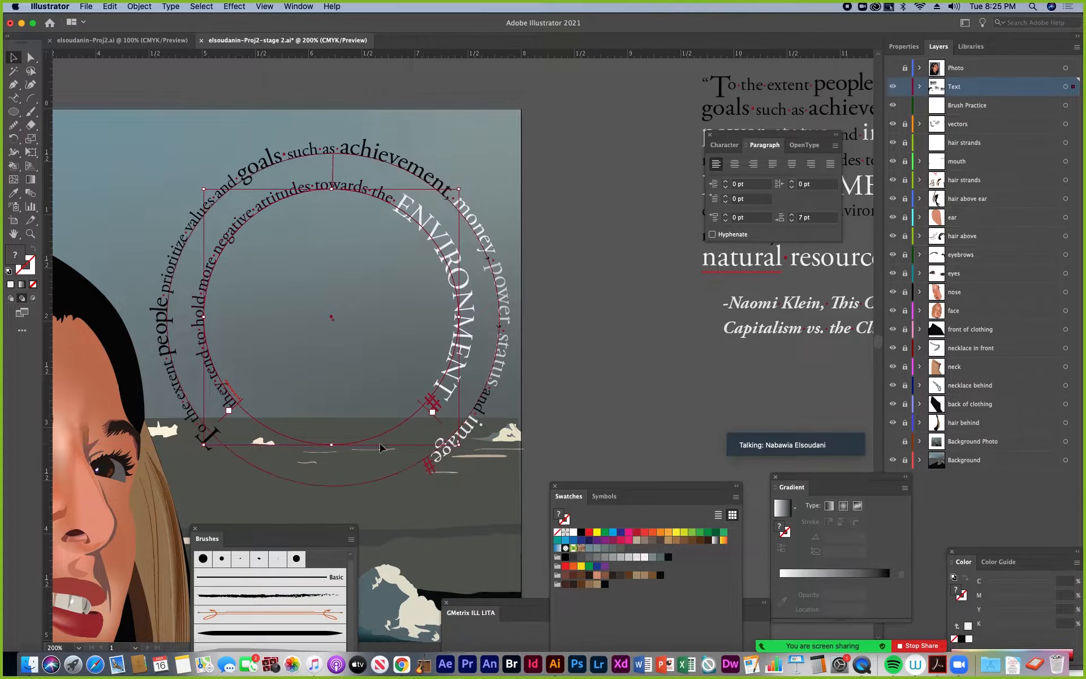
pyautogui.moveTo(226, 421)
pyautogui.mouseDown()
pyautogui.moveTo(243, 444)
pyautogui.moveTo(240, 421)
pyautogui.mouseUp()
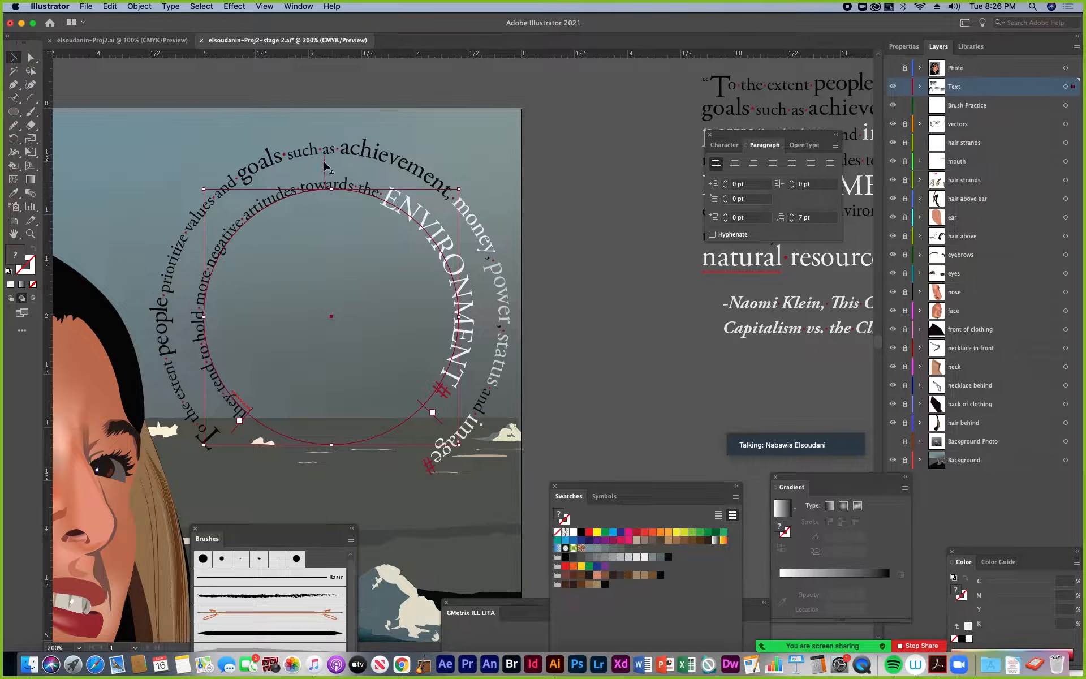
pyautogui.moveTo(324, 164); pyautogui.dragTo(239, 198)
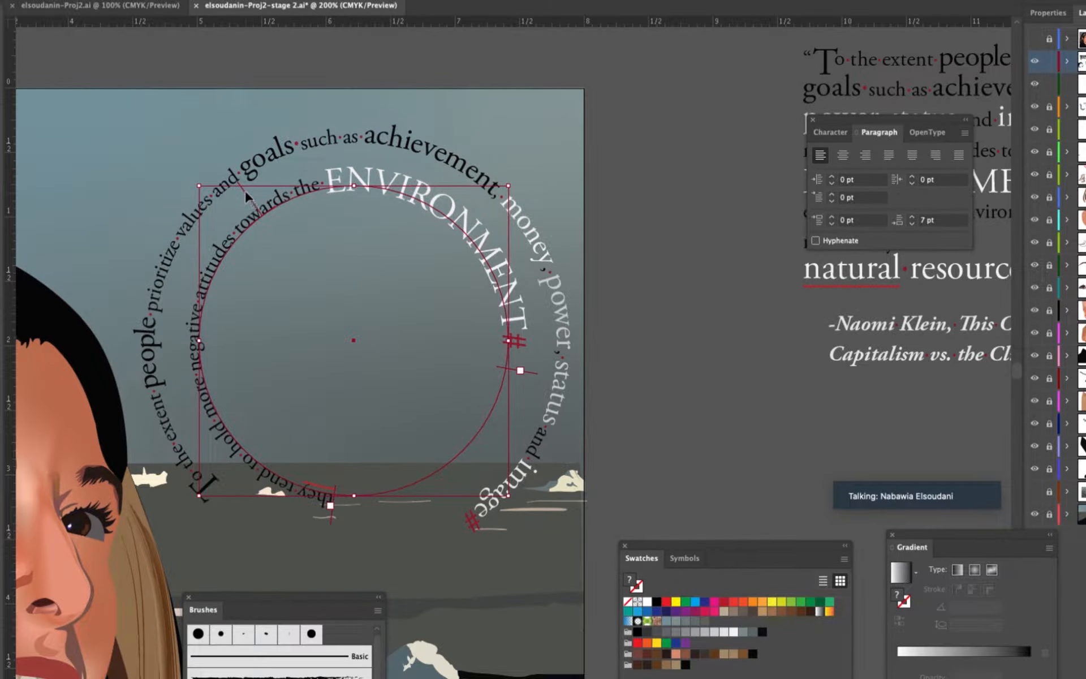
# Flip the inner circle text to the inside of its path and slide it to run from the upper left along the bottom
pyautogui.moveTo(245, 189); pyautogui.dragTo(339, 386)
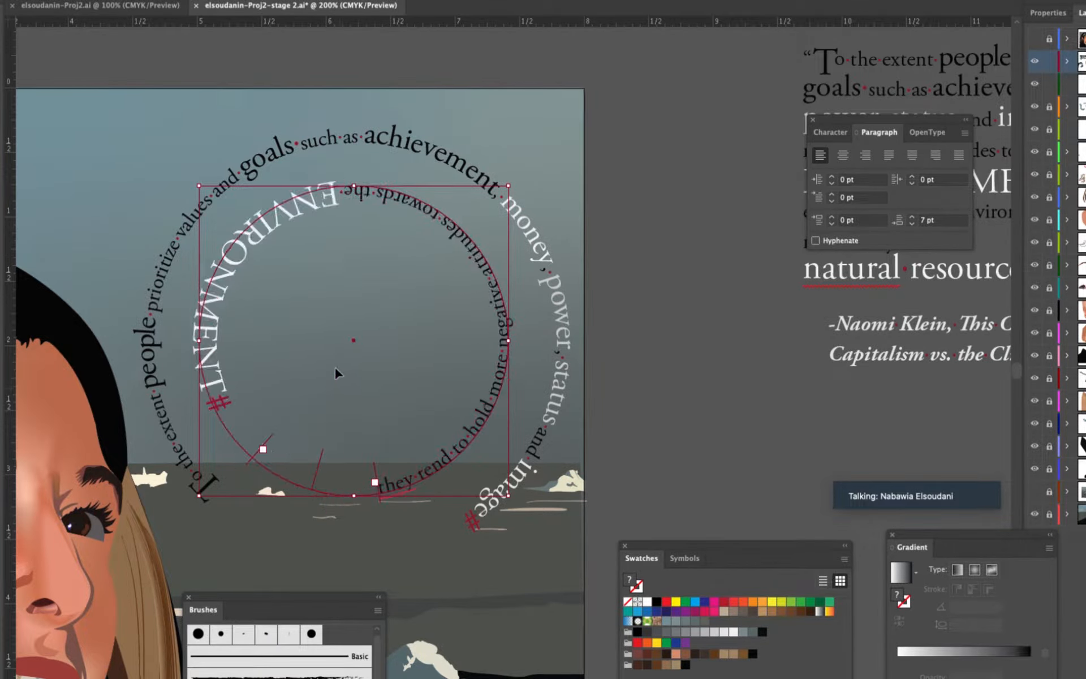
pyautogui.moveTo(319, 461); pyautogui.dragTo(384, 461)
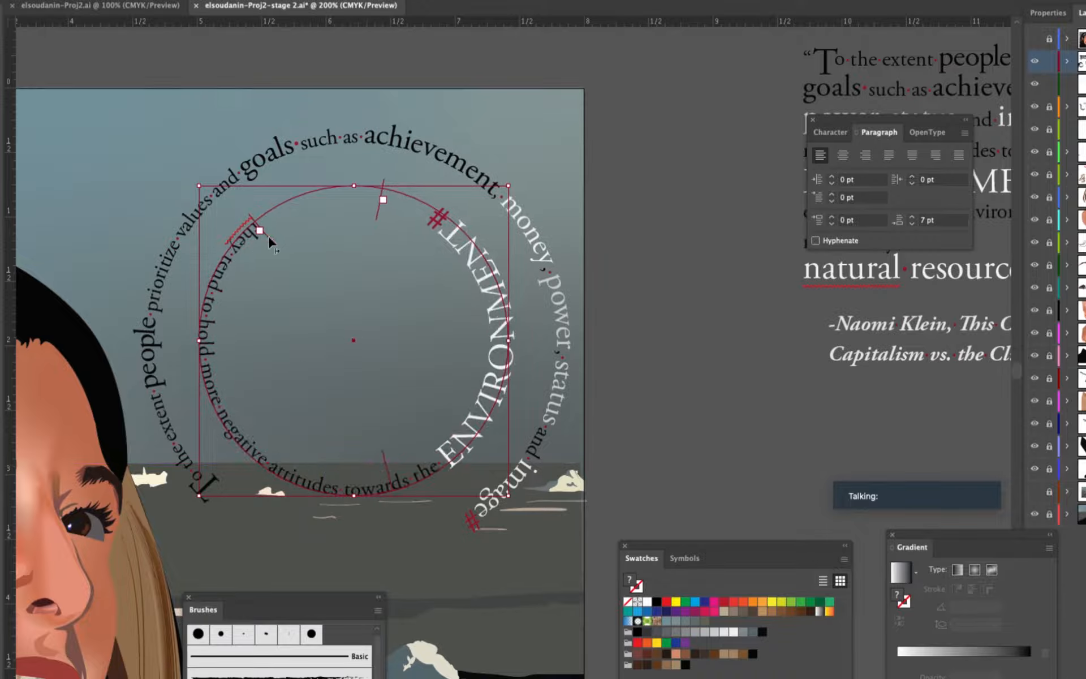
pyautogui.moveTo(268, 235)
pyautogui.mouseDown()
pyautogui.moveTo(243, 262)
pyautogui.moveTo(276, 240)
pyautogui.mouseUp()
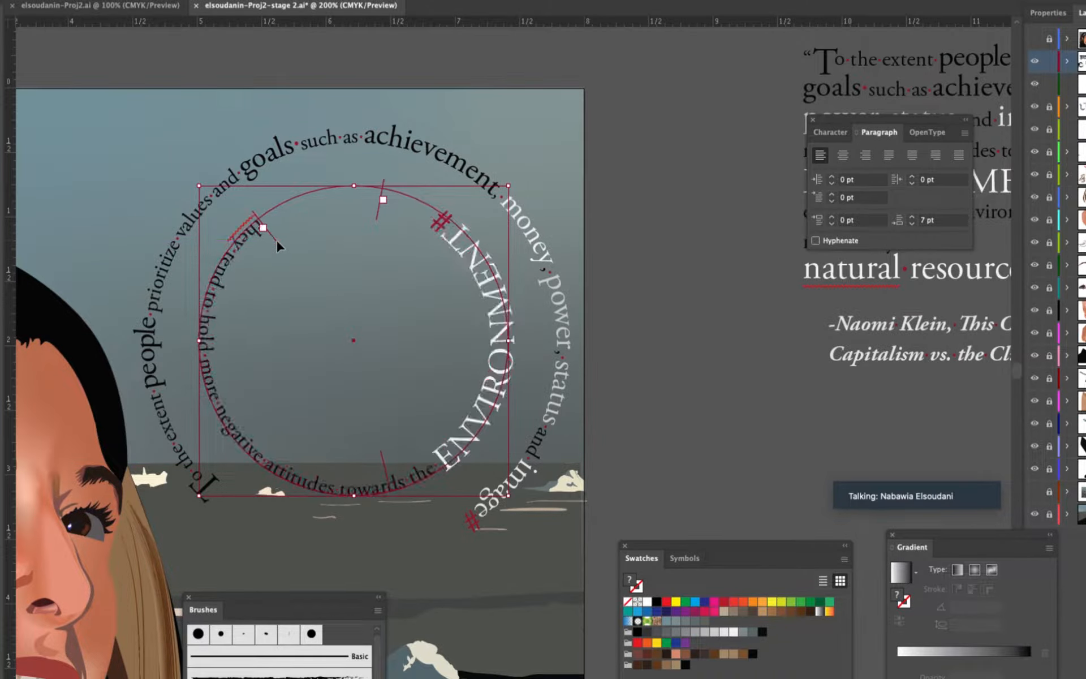
pyautogui.click(635, 427)
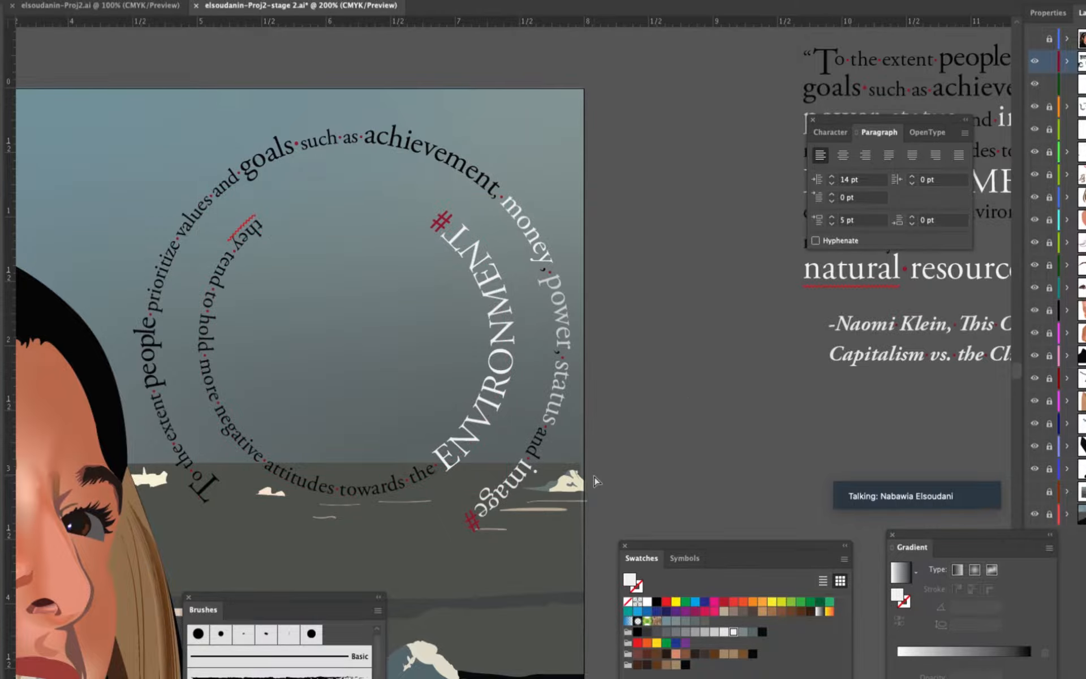
# Move the outer and inner circular texts off the artboard into the empty space above the portrait
pyautogui.hotkey('ctrl', '-')
pyautogui.hotkey('ctrl', '-')
pyautogui.hotkey('ctrl', '-')
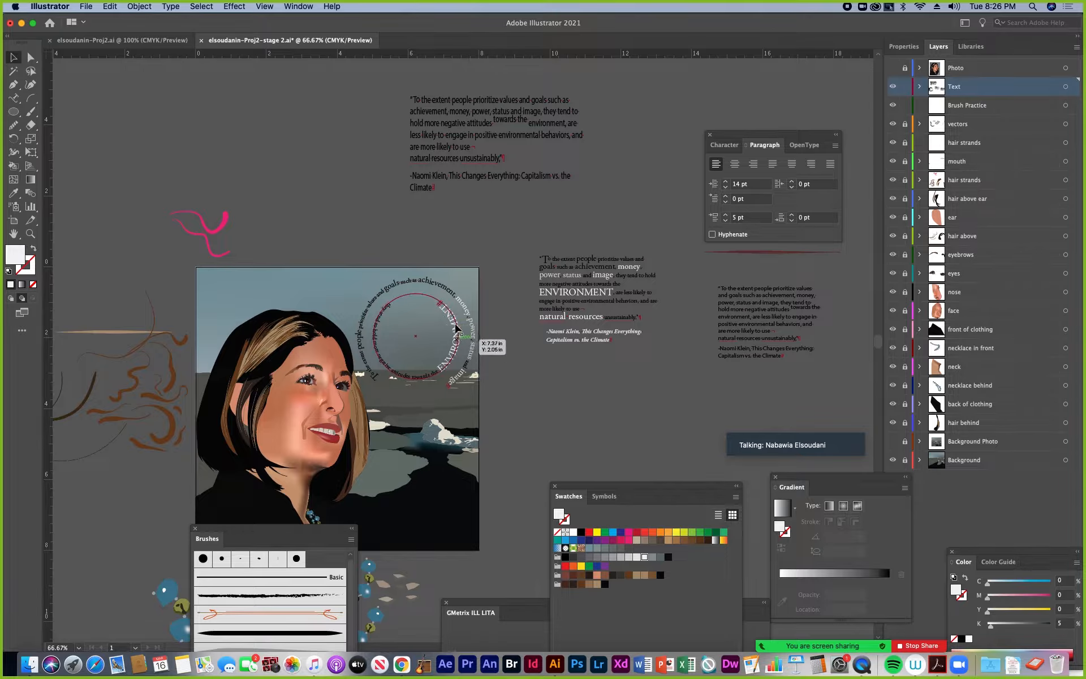
pyautogui.moveTo(407, 281); pyautogui.dragTo(285, 128)
pyautogui.moveTo(381, 309); pyautogui.dragTo(259, 149)
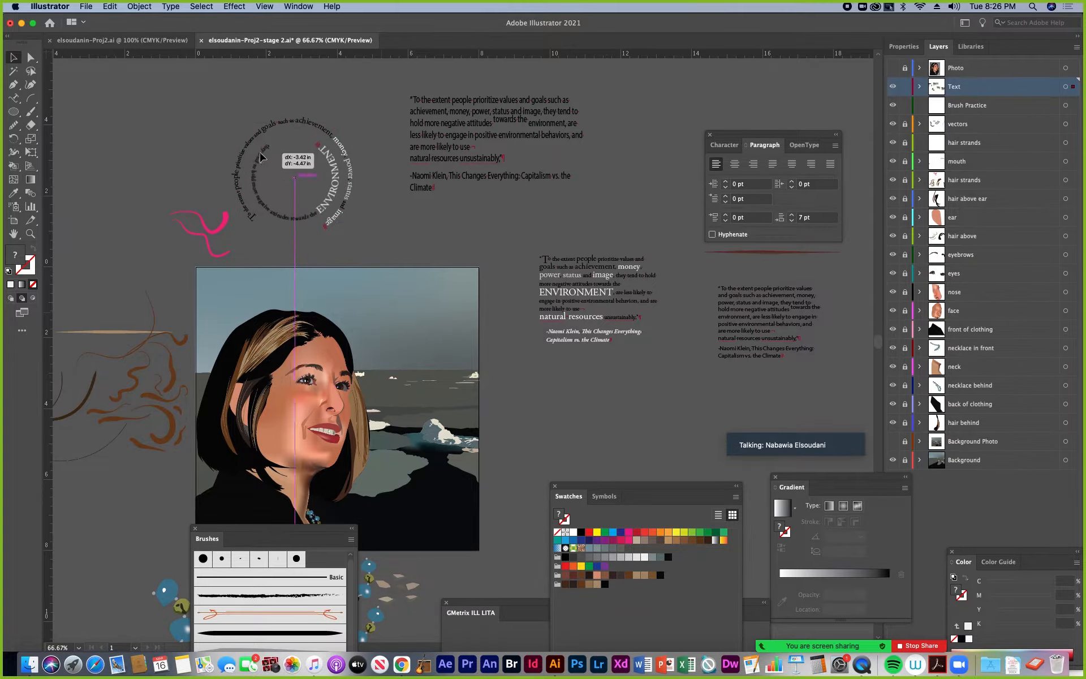
# Draw a shallow curved arc about 3 in wide with the Pen tool across the sky beside the face
pyautogui.click(14, 84)
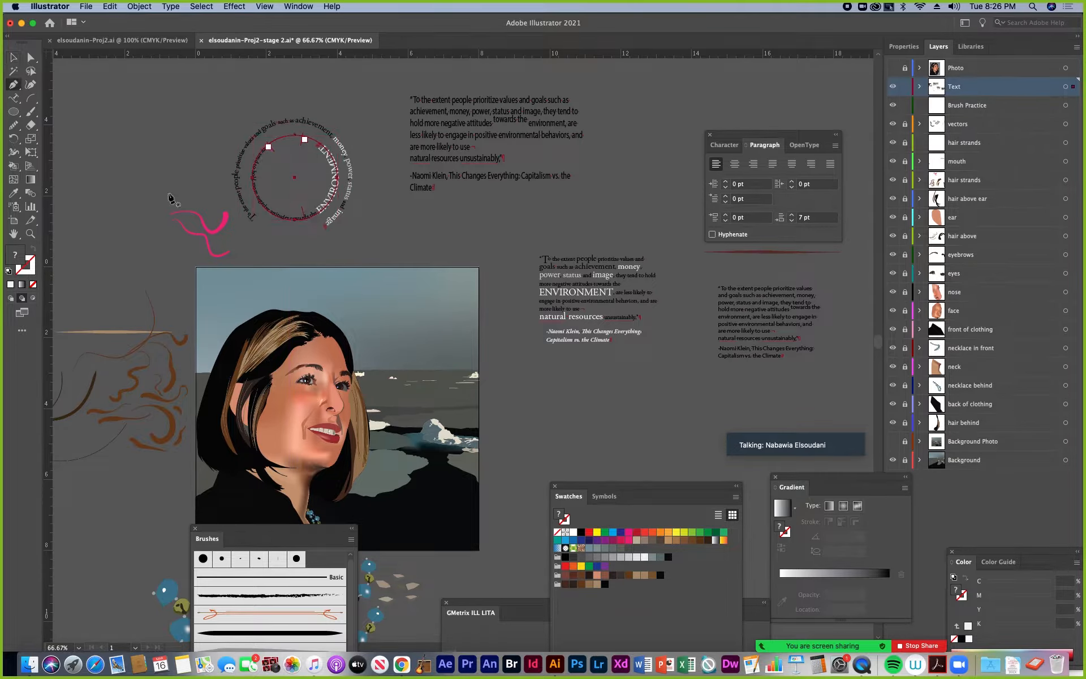
pyautogui.moveTo(358, 342); pyautogui.dragTo(366, 329)
pyautogui.moveTo(462, 347); pyautogui.dragTo(487, 386)
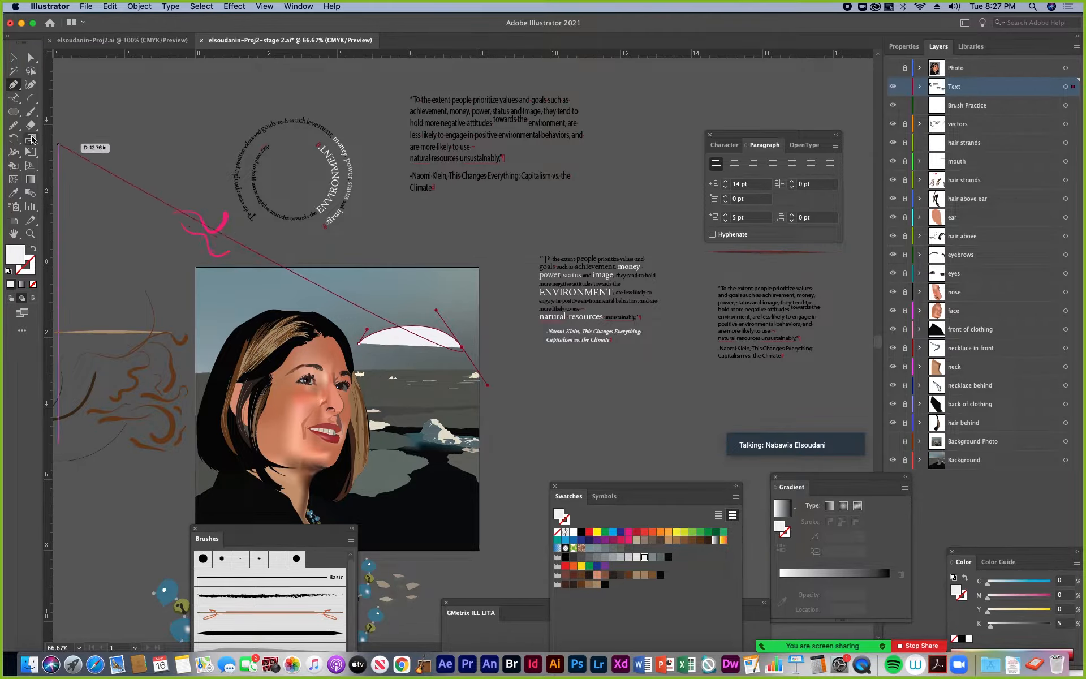
# Copy the "Naomi Klein, This Changes Everything: Capitalism vs. the Climate" attribution and paste it as type on the new arc
pyautogui.click(16, 99)
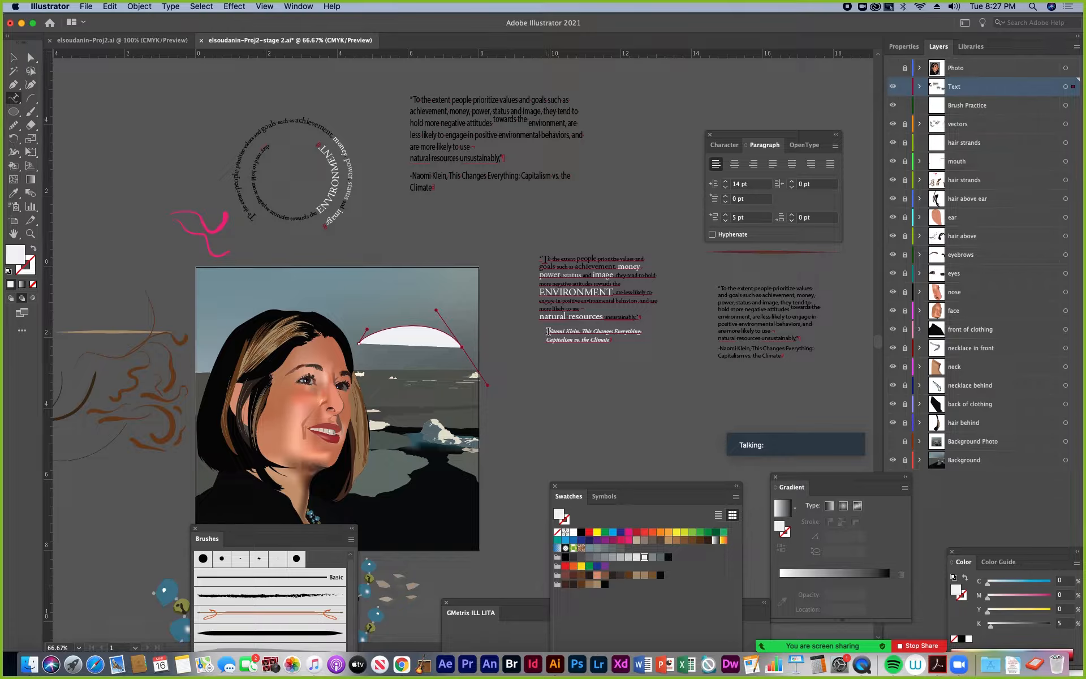
pyautogui.moveTo(548, 331); pyautogui.dragTo(612, 340)
pyautogui.press('super+c')
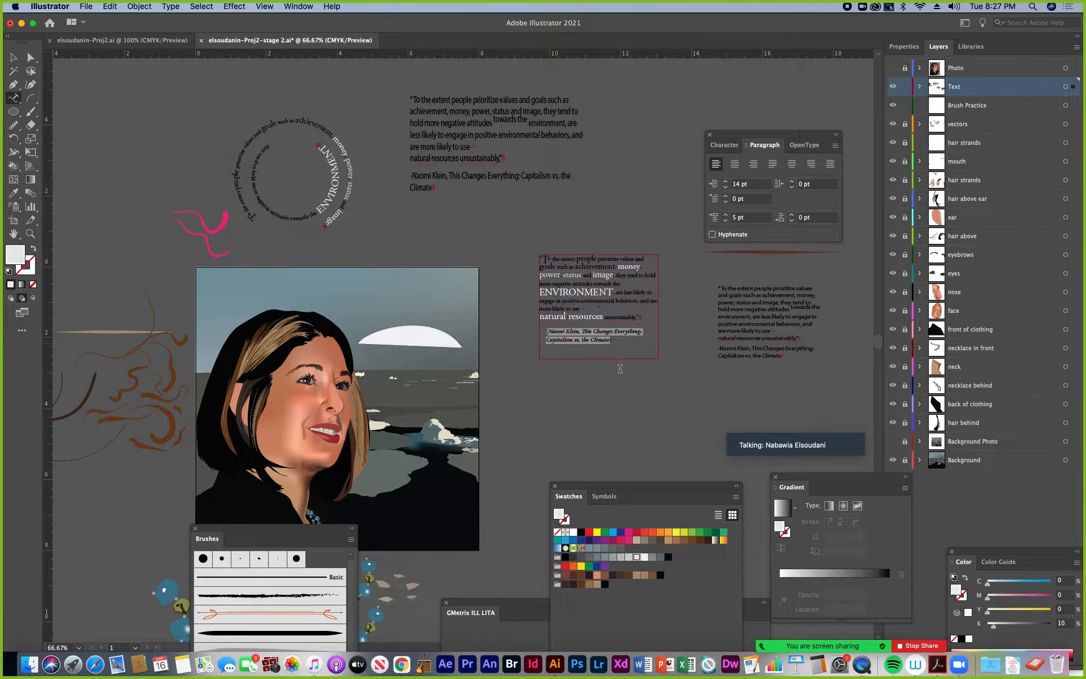
pyautogui.click(363, 337)
pyautogui.press('super+v')
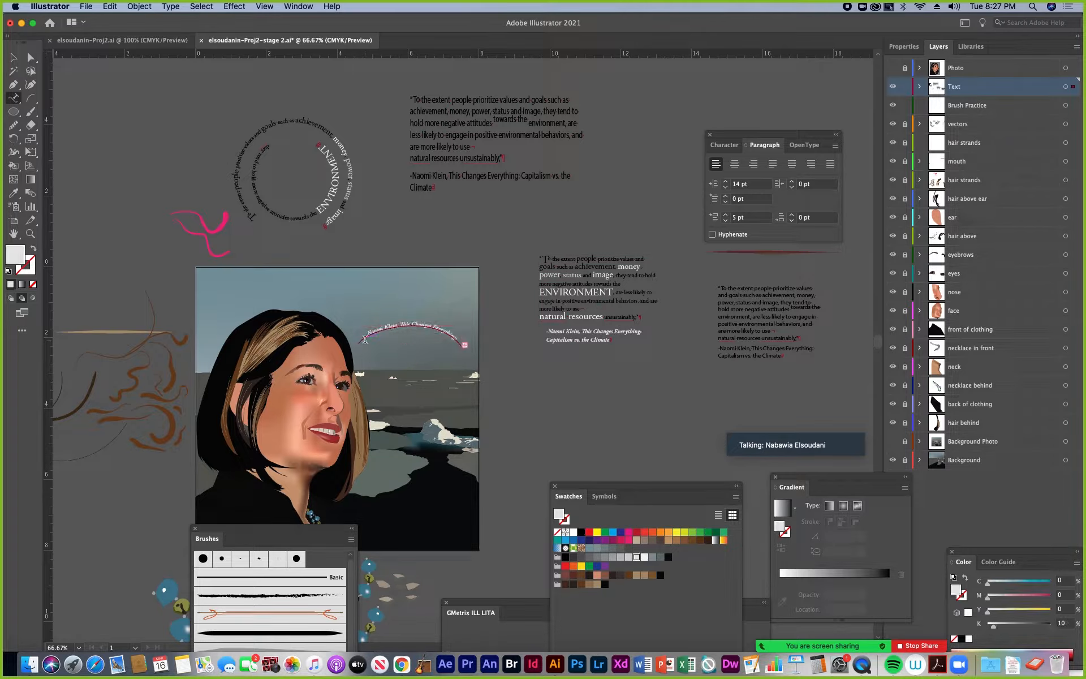
# Adjust the start and end brackets of the attribution text near the two ends of the arc
pyautogui.click(13, 58)
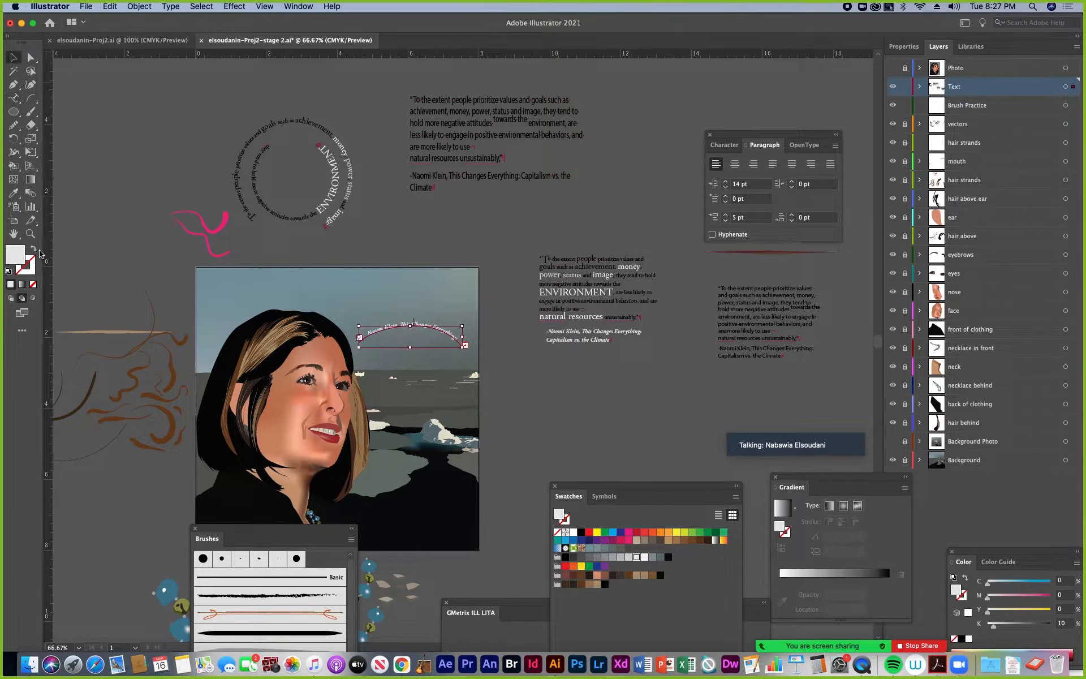
pyautogui.click(31, 234)
pyautogui.click(402, 341)
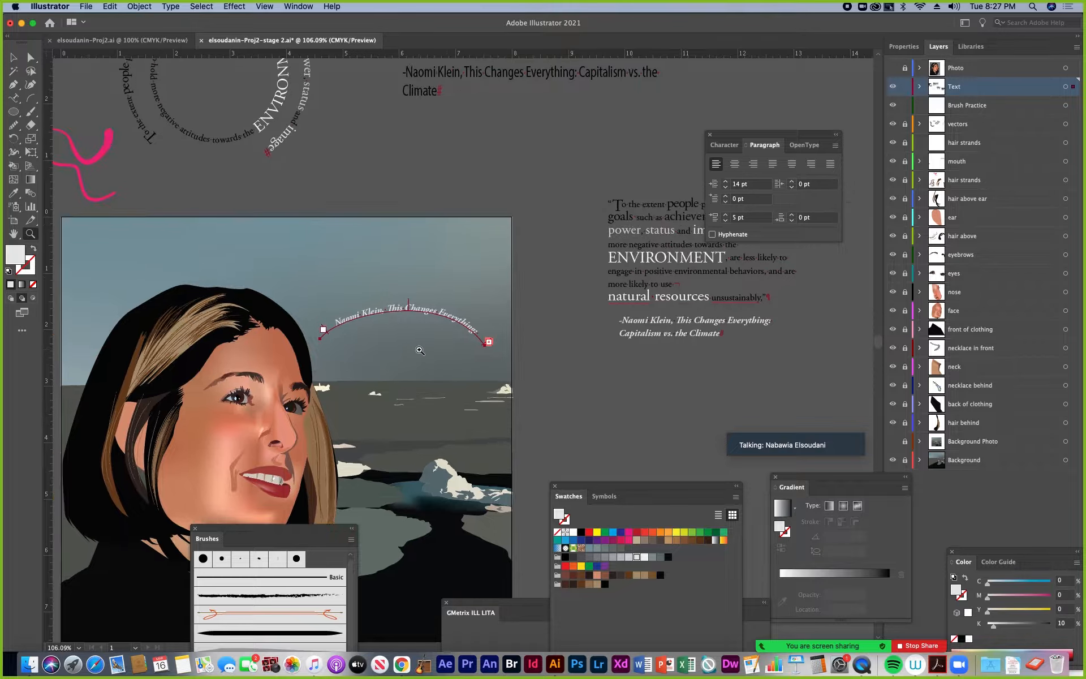
pyautogui.click(399, 341)
pyautogui.click(418, 343)
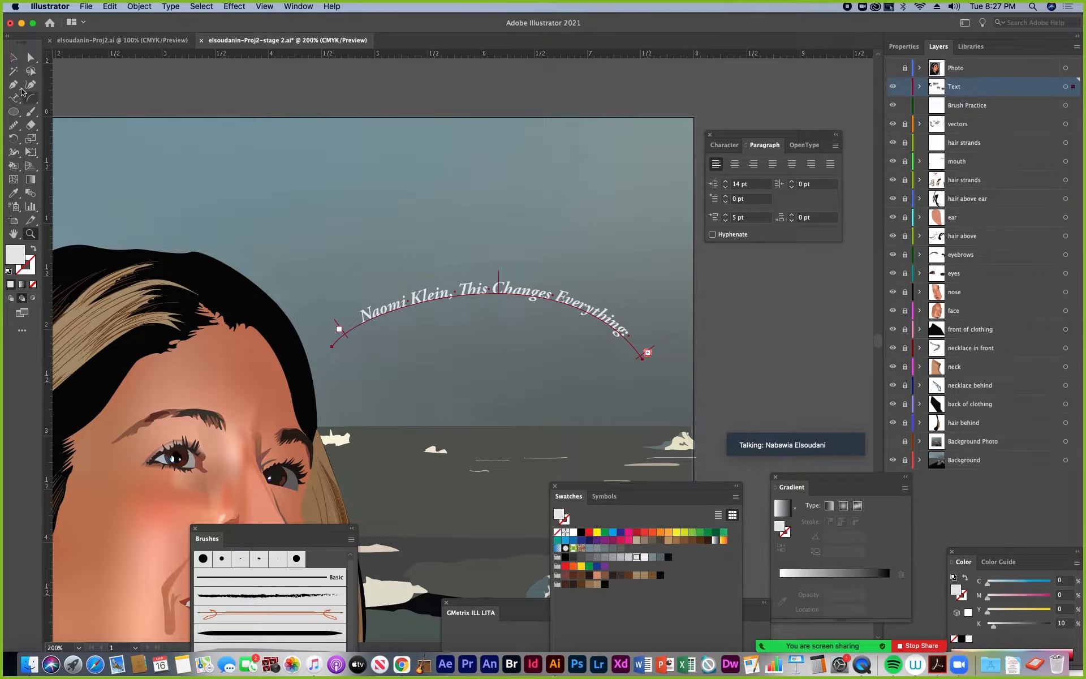
pyautogui.click(16, 59)
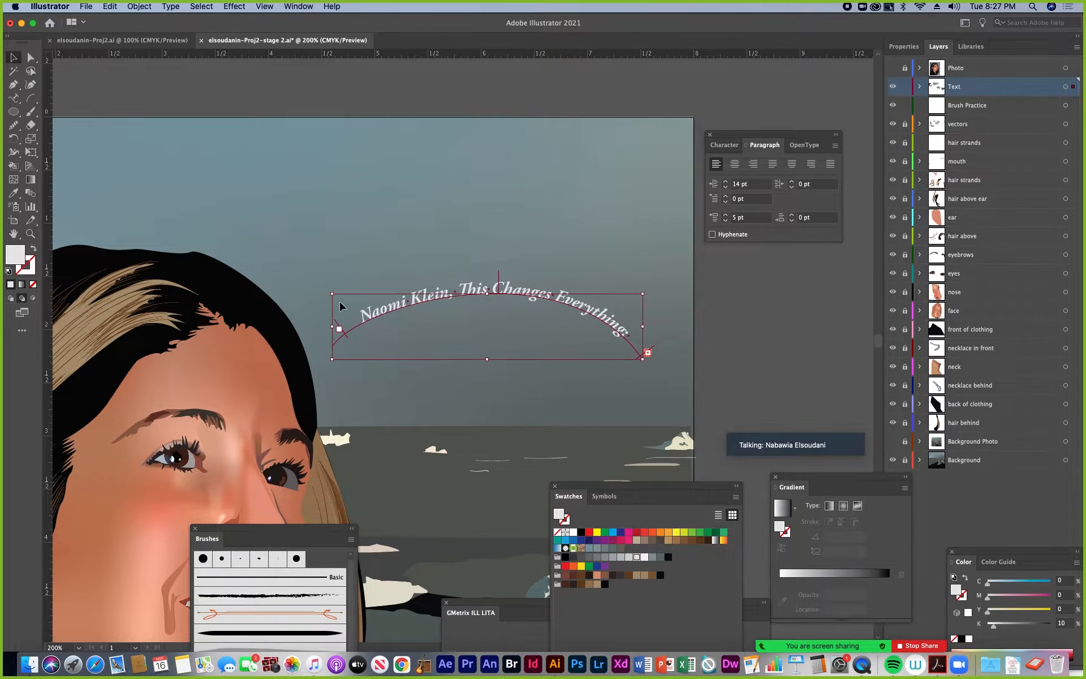
pyautogui.moveTo(336, 322)
pyautogui.mouseDown()
pyautogui.moveTo(345, 316)
pyautogui.moveTo(335, 321)
pyautogui.mouseUp()
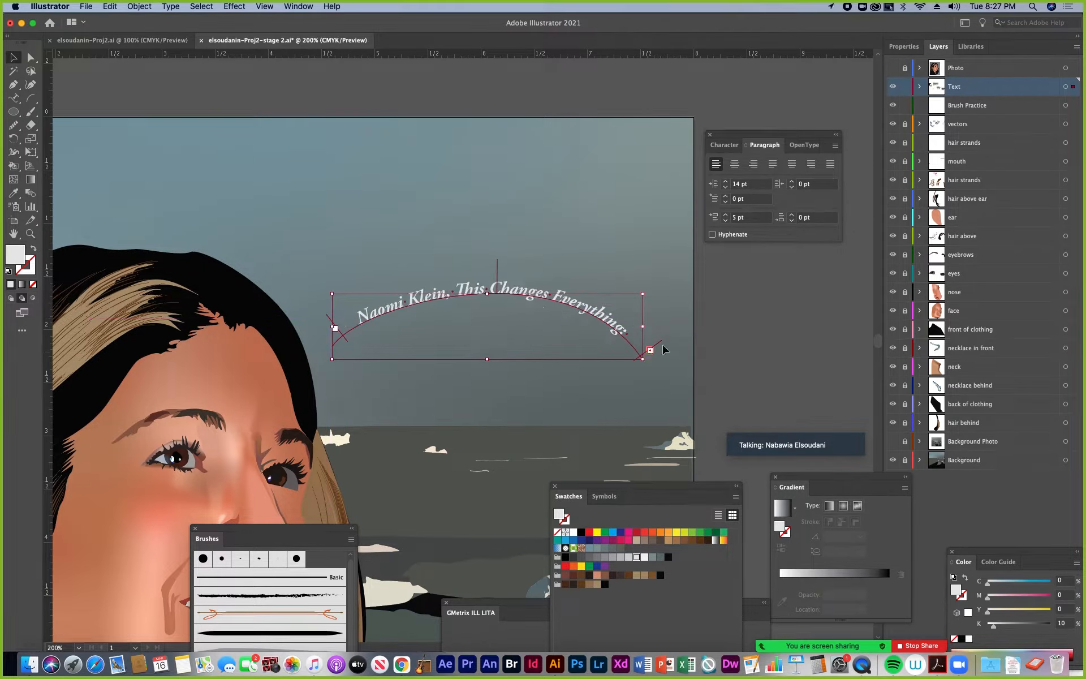
pyautogui.moveTo(660, 348); pyautogui.dragTo(649, 347)
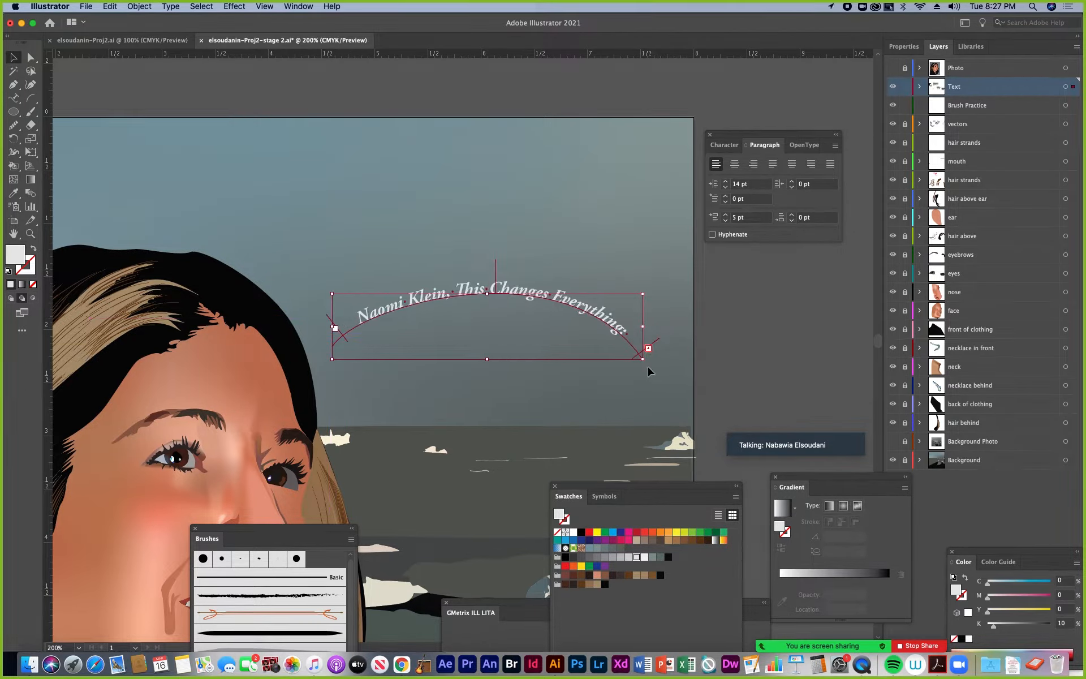
# Stretch the arc's right anchor past the artboard edge to fit the whole attribution, and reshape its left end with Direct Selection
pyautogui.click(31, 58)
pyautogui.moveTo(641, 359); pyautogui.dragTo(849, 432)
pyautogui.moveTo(750, 378); pyautogui.dragTo(602, 339)
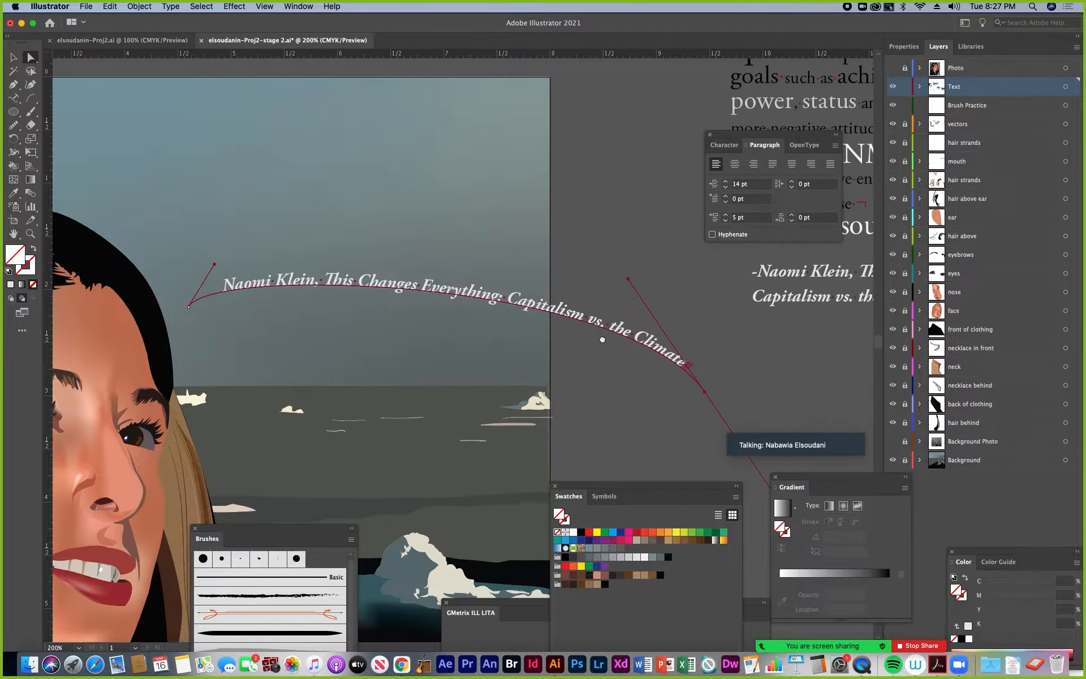
pyautogui.moveTo(189, 306); pyautogui.dragTo(206, 372)
pyautogui.moveTo(232, 329); pyautogui.dragTo(251, 273)
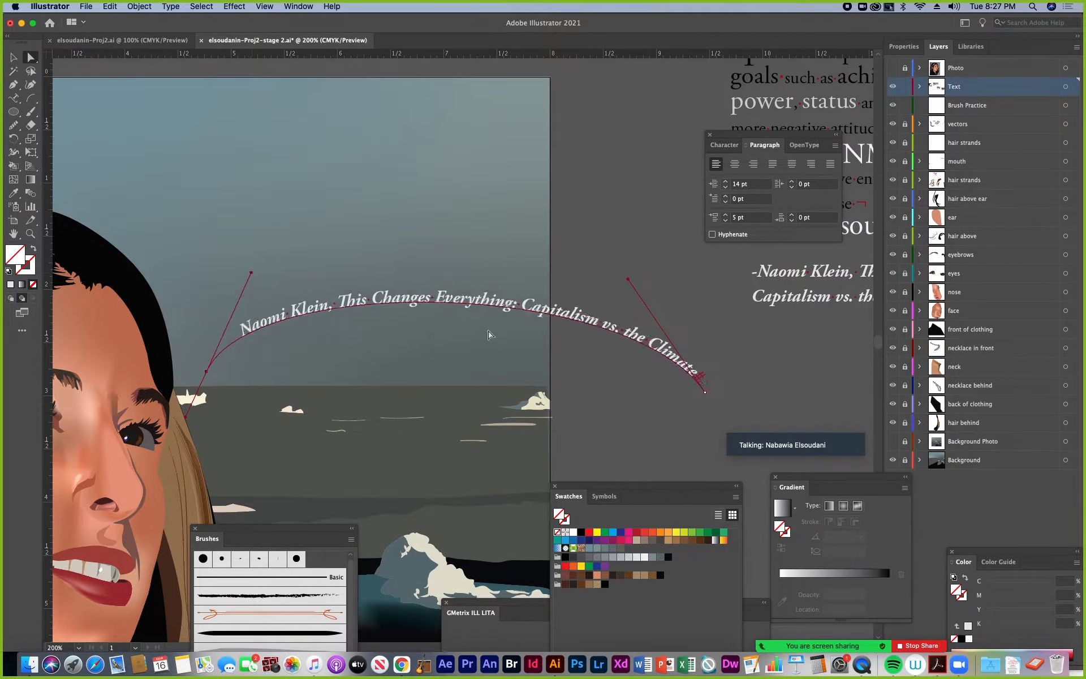
# Pull the arc's right anchor back inside the artboard and raise both end anchors for a shorter, steeper curve
pyautogui.moveTo(705, 394); pyautogui.dragTo(512, 336)
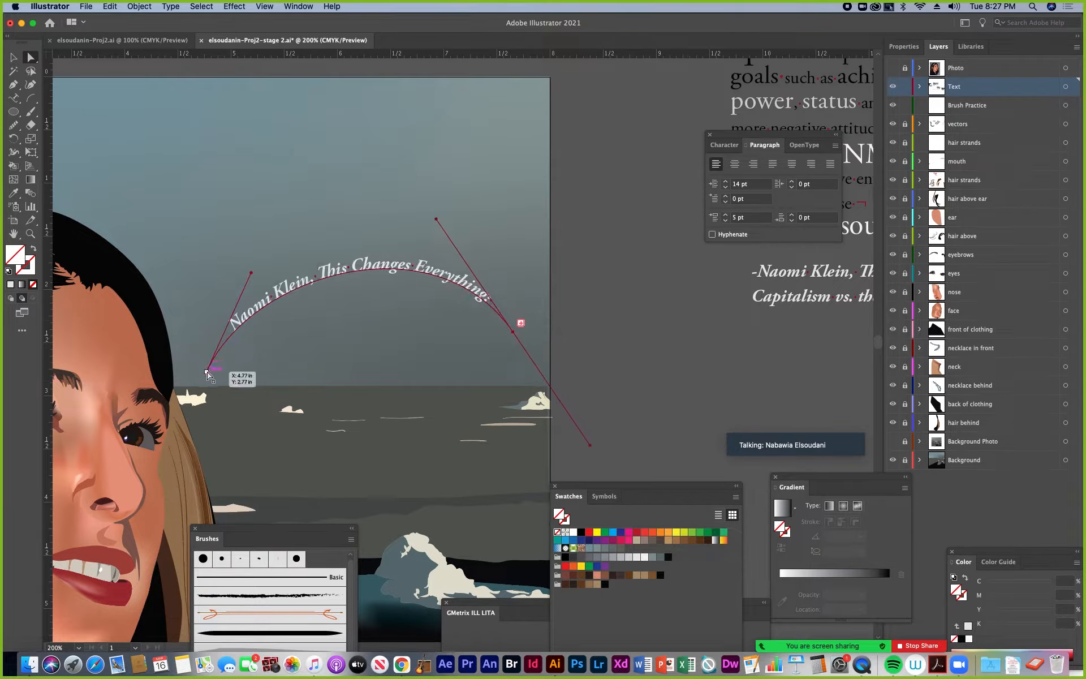
pyautogui.moveTo(207, 372); pyautogui.dragTo(215, 333)
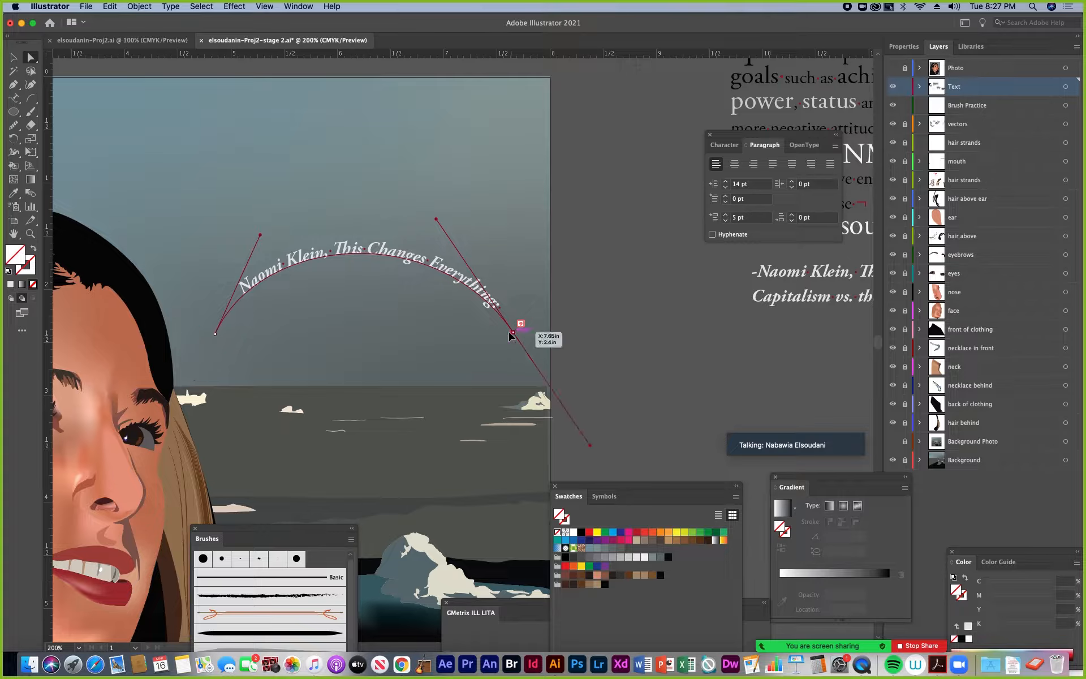
pyautogui.moveTo(513, 334); pyautogui.dragTo(498, 319)
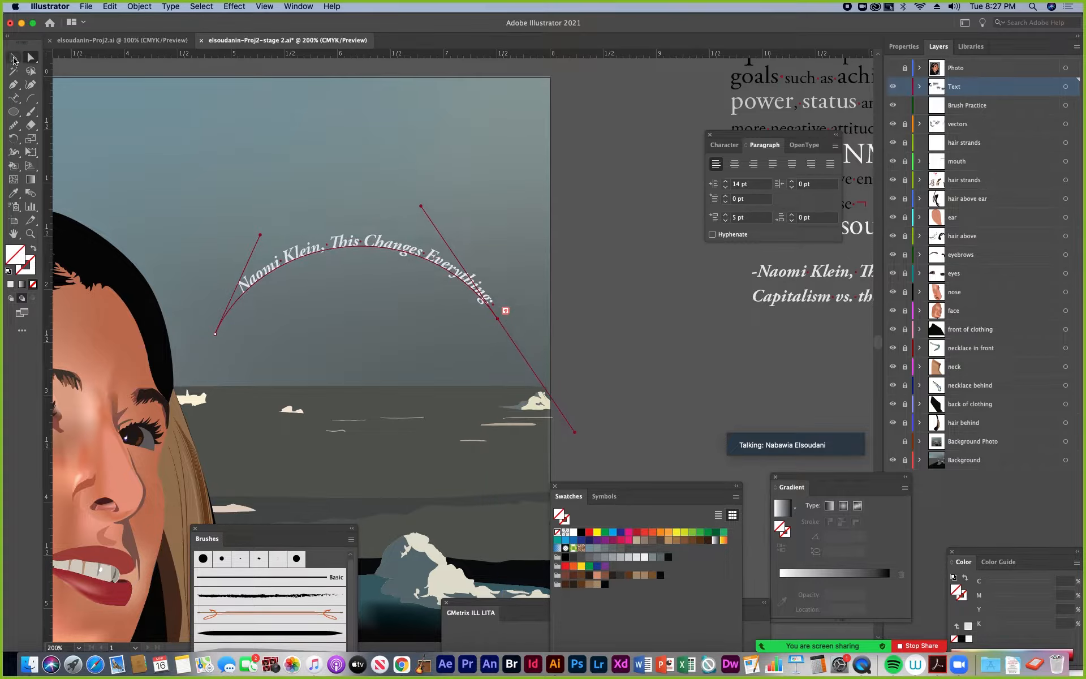
# Thread the arc's overset text into a second matching arc placed below and to the right of the first
pyautogui.click(13, 57)
pyautogui.click(507, 312)
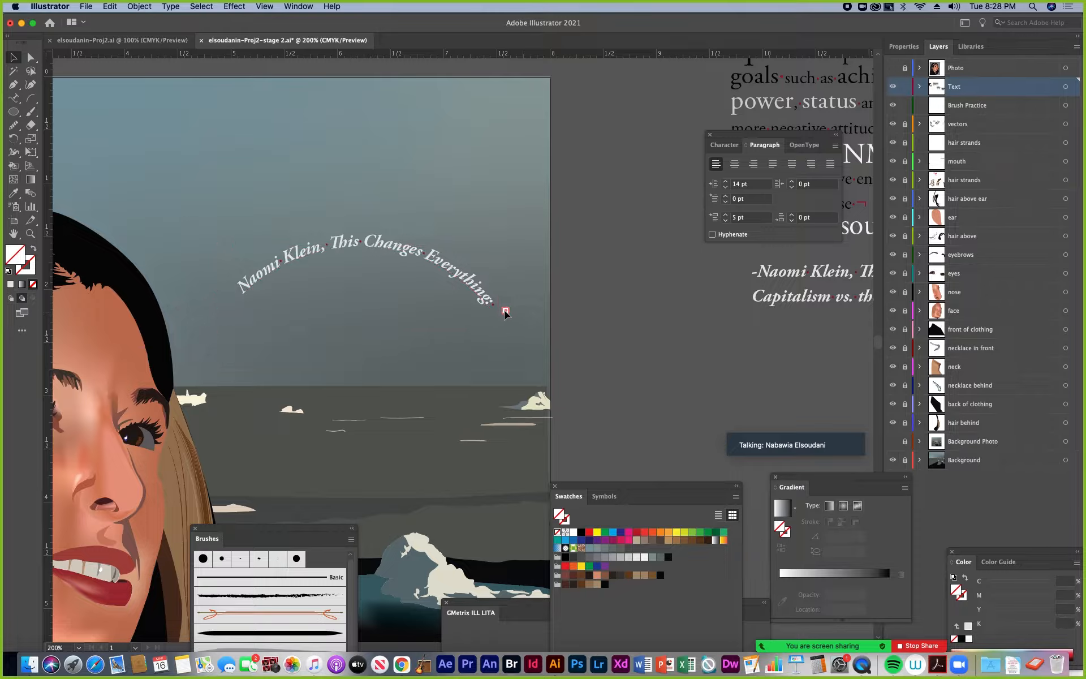
pyautogui.click(505, 312)
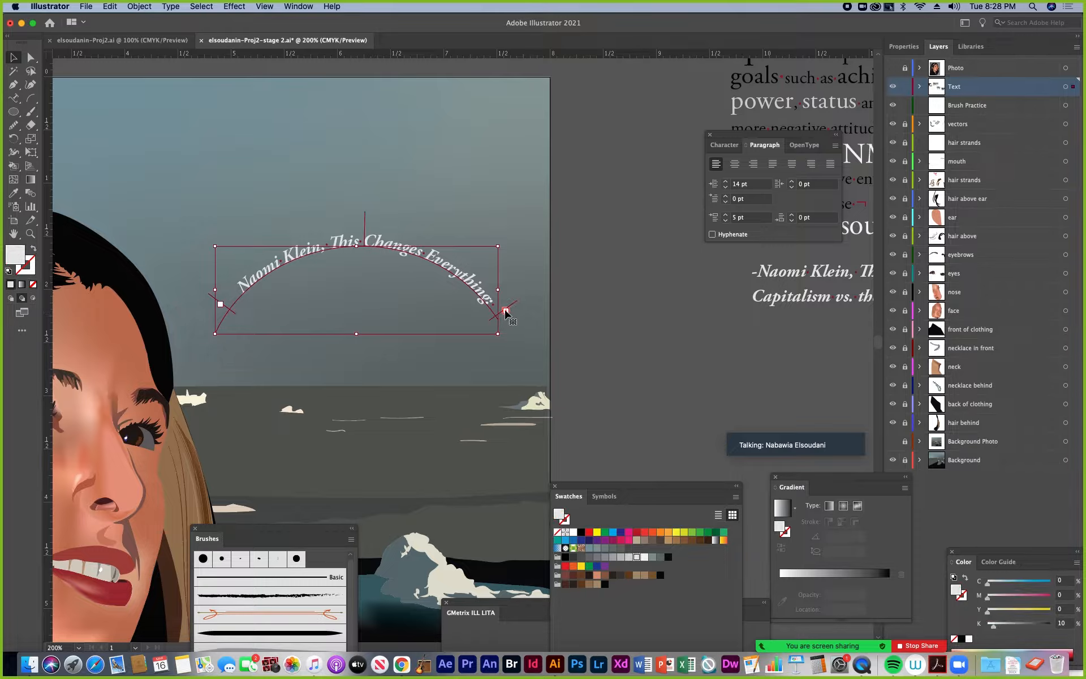
pyautogui.press('t')
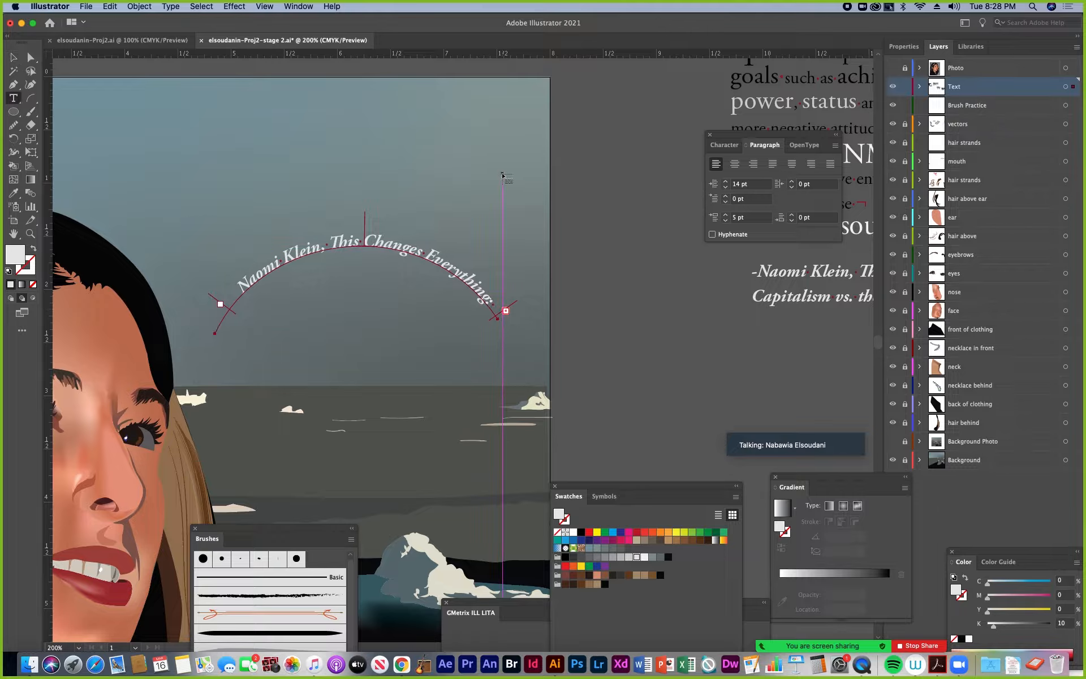
pyautogui.click(338, 362)
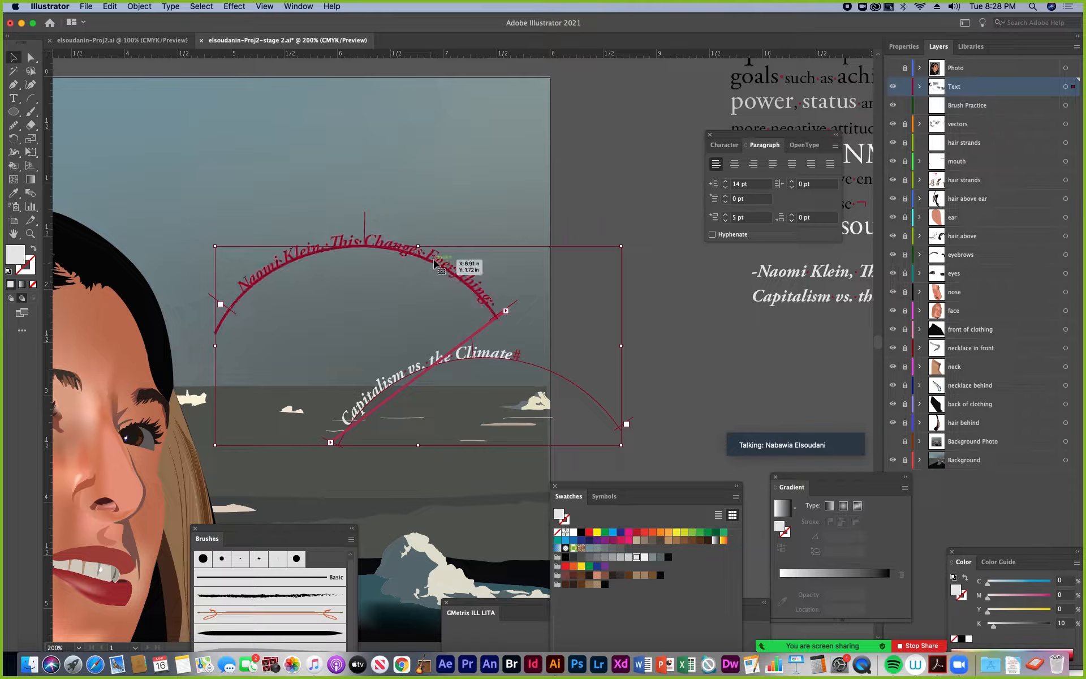
# Move the "Naomi Klein, This Changes Everything:" arc up and left in the sky, away from the second arc
pyautogui.moveTo(459, 257); pyautogui.dragTo(327, 185)
pyautogui.click(628, 268)
pyautogui.click(432, 215)
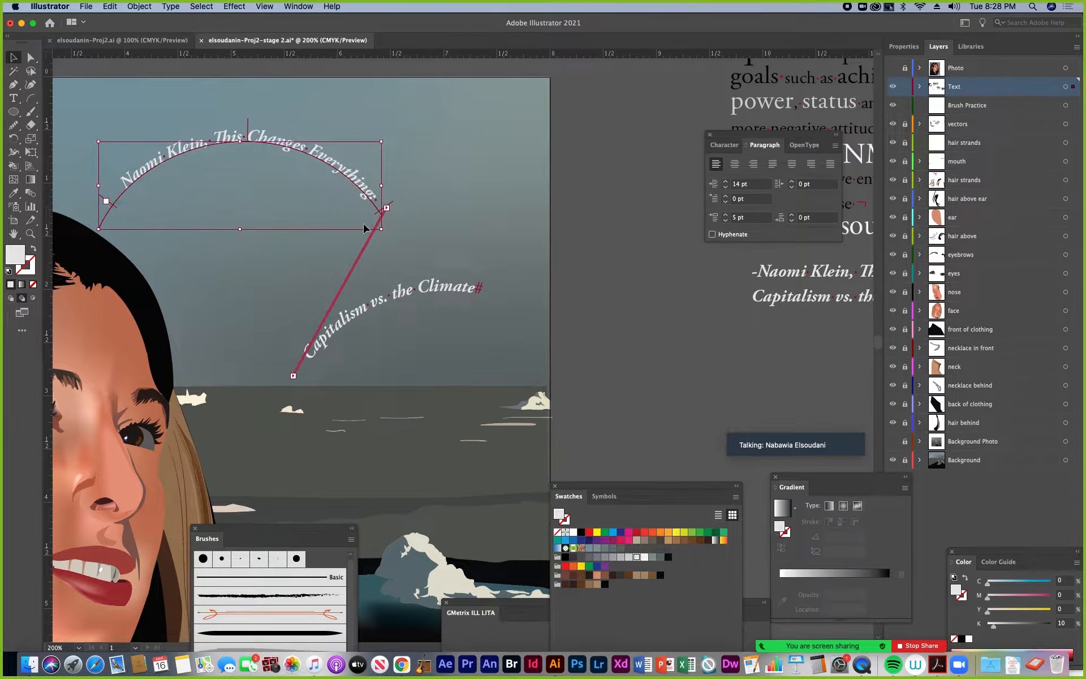
# Reposition the "Capitalism vs. the Climate" arc below the first one and adjust its start and end brackets
pyautogui.moveTo(405, 292); pyautogui.dragTo(458, 328)
pyautogui.moveTo(486, 278); pyautogui.dragTo(423, 287)
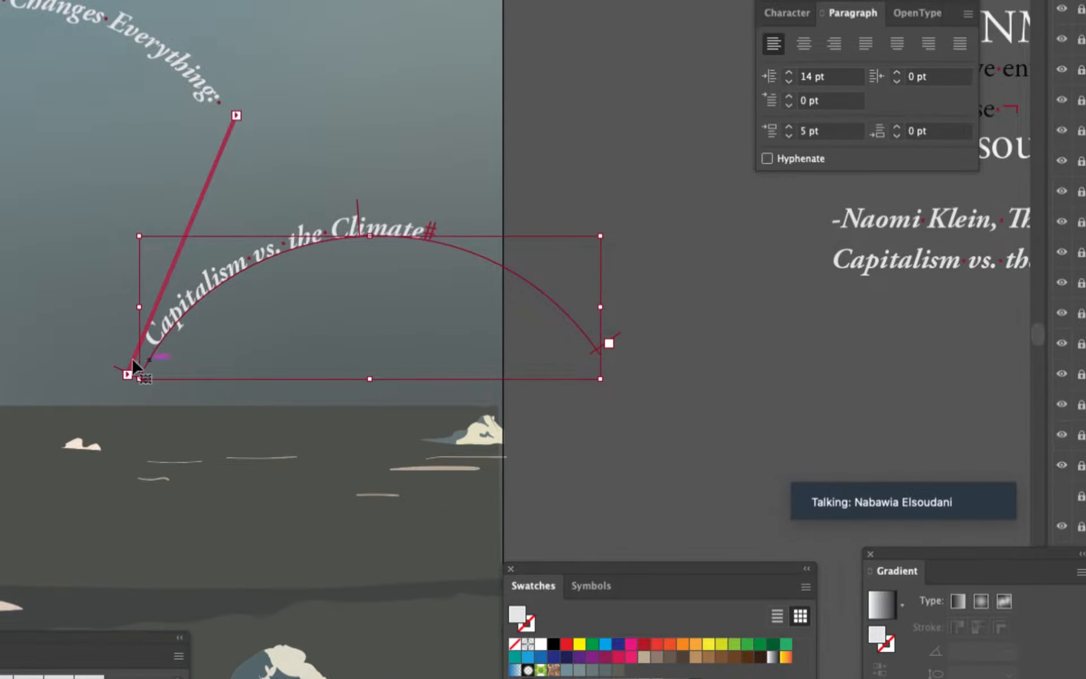
pyautogui.moveTo(127, 375); pyautogui.dragTo(140, 341)
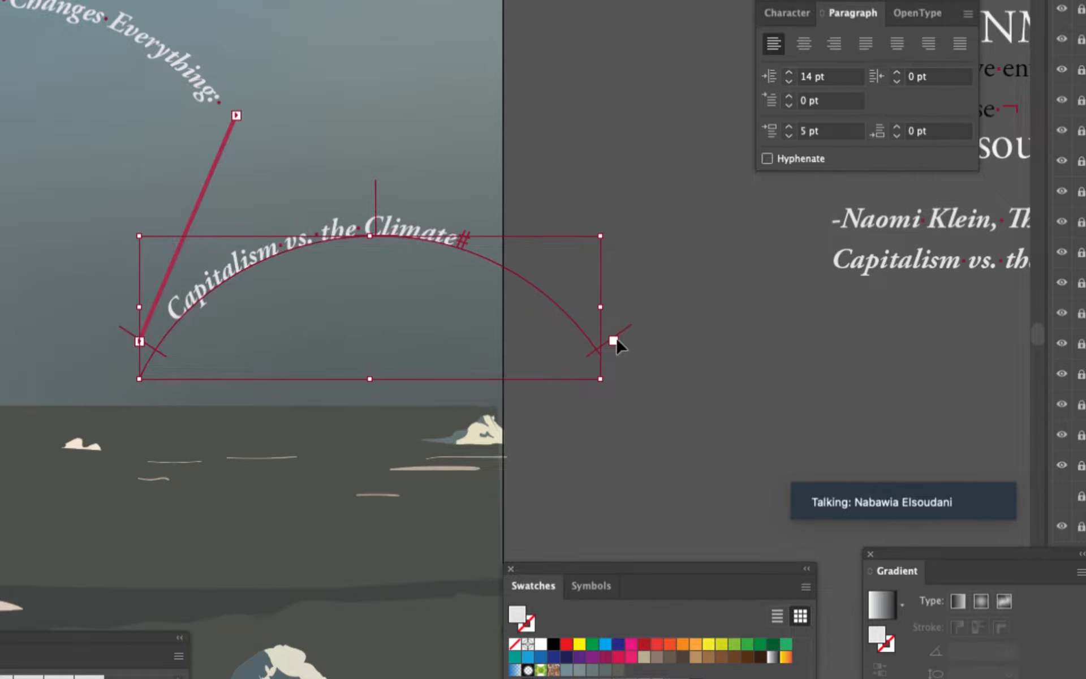
pyautogui.moveTo(624, 331)
pyautogui.mouseDown()
pyautogui.moveTo(607, 322)
pyautogui.moveTo(605, 333)
pyautogui.mouseUp()
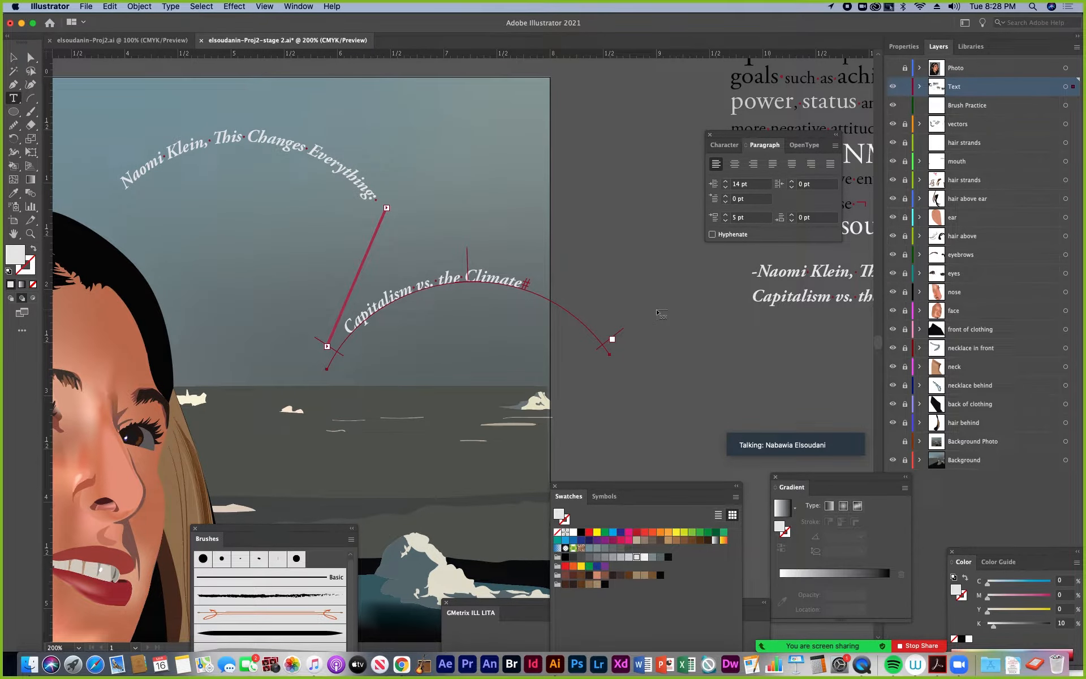
# Thread a third, empty arc from the end of the "Capitalism vs. the Climate" arc, outside the artboard, and select it
pyautogui.click(683, 322)
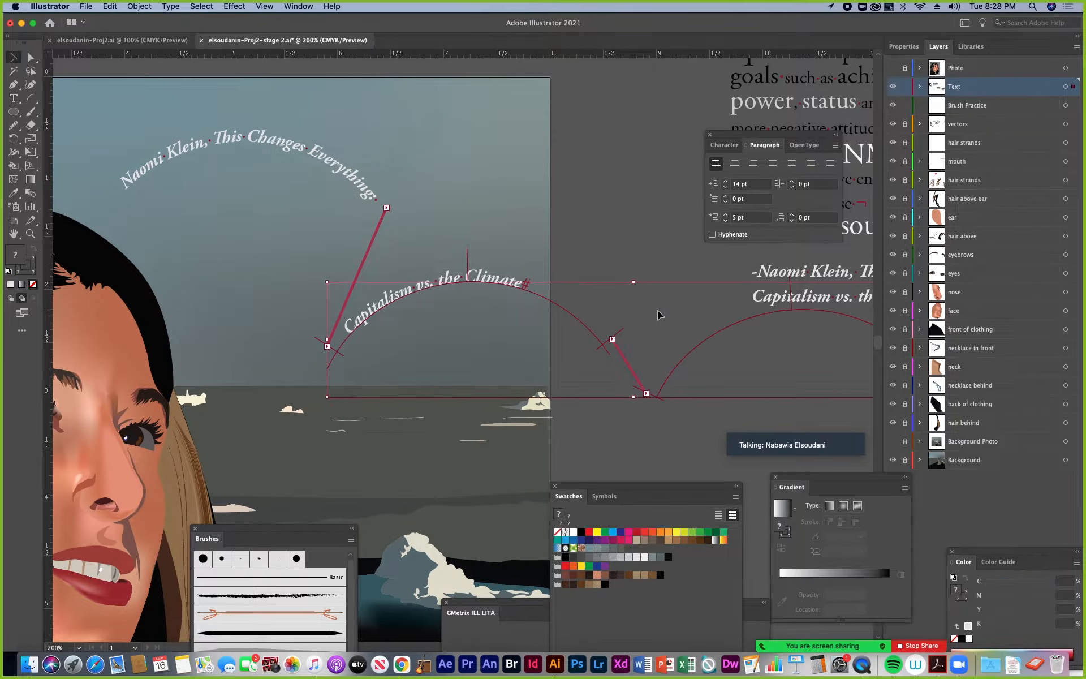
pyautogui.moveTo(730, 361); pyautogui.dragTo(513, 391)
pyautogui.click(481, 368)
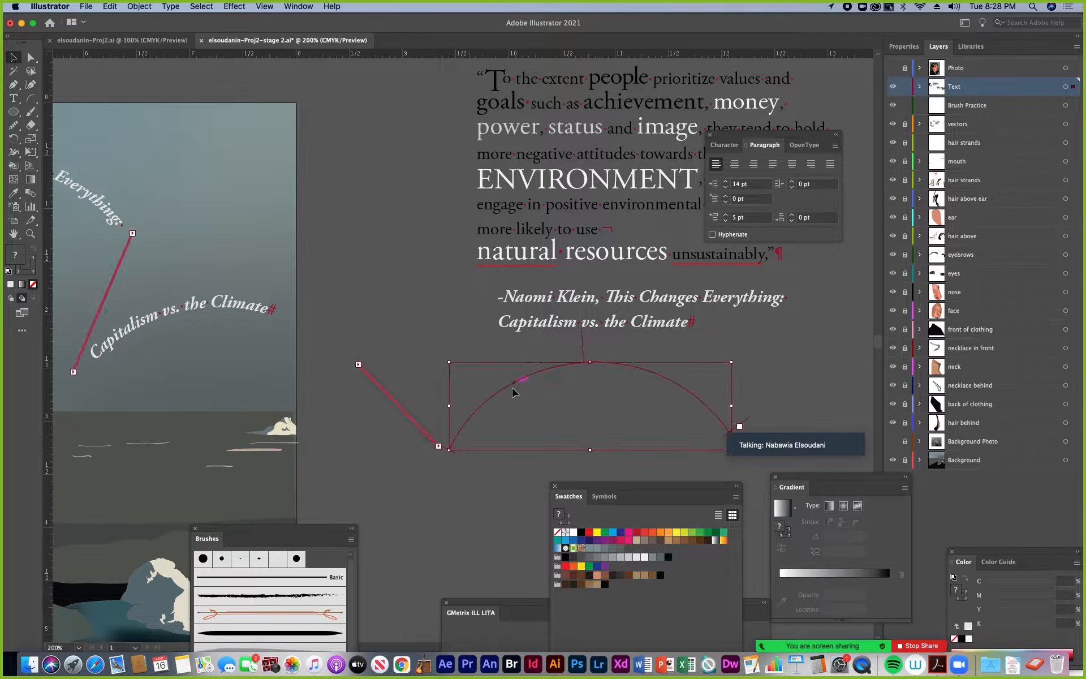
# Delete the three threaded arcs of curved attribution text, including the empty one outside the artboard
pyautogui.click(526, 387)
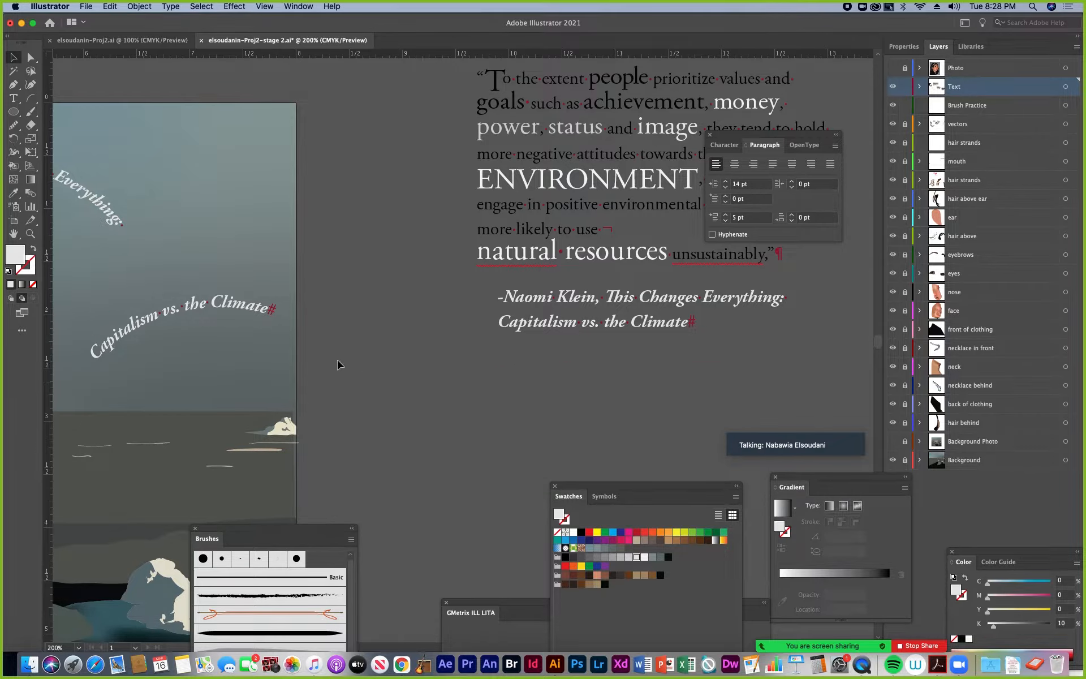
pyautogui.click(255, 321)
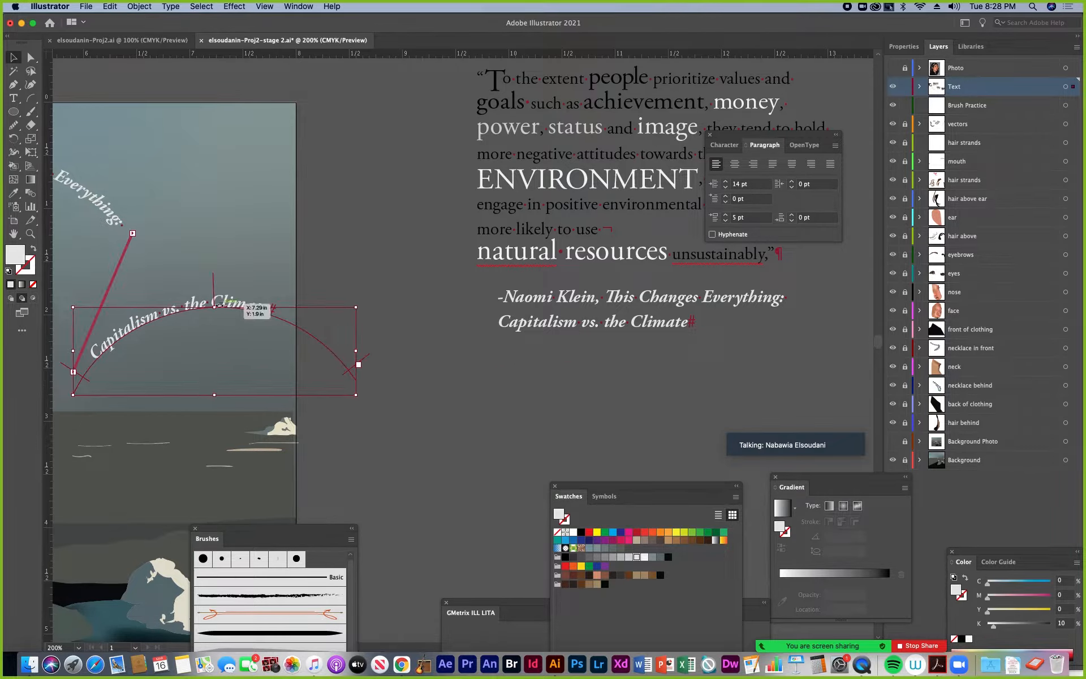
pyautogui.moveTo(198, 341); pyautogui.dragTo(368, 390)
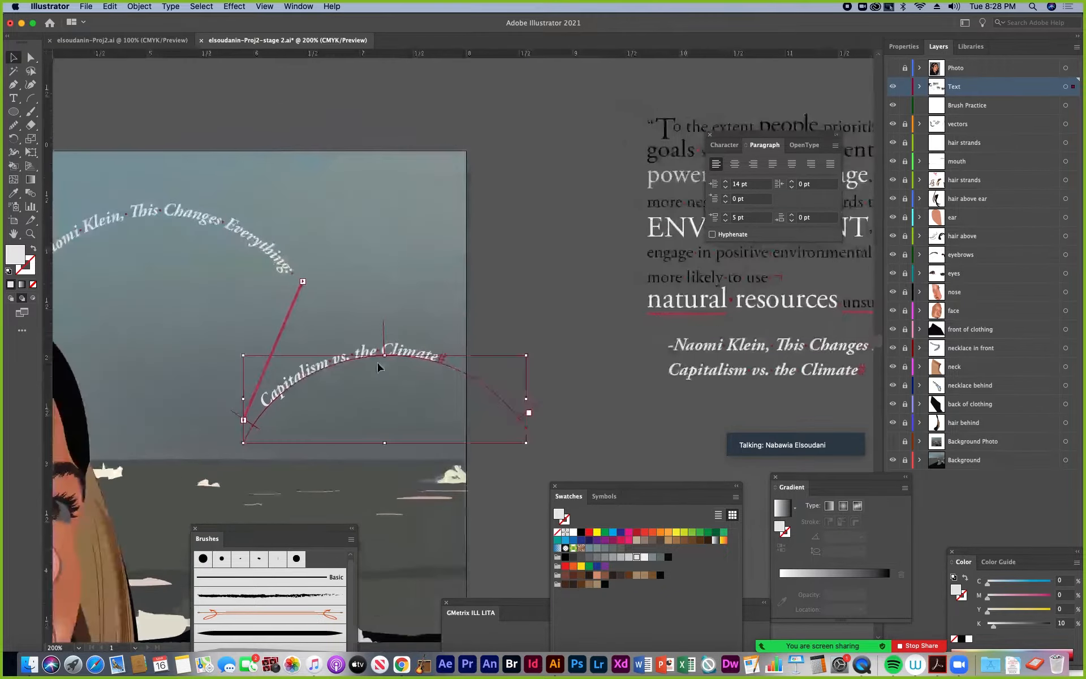
pyautogui.press('Delete')
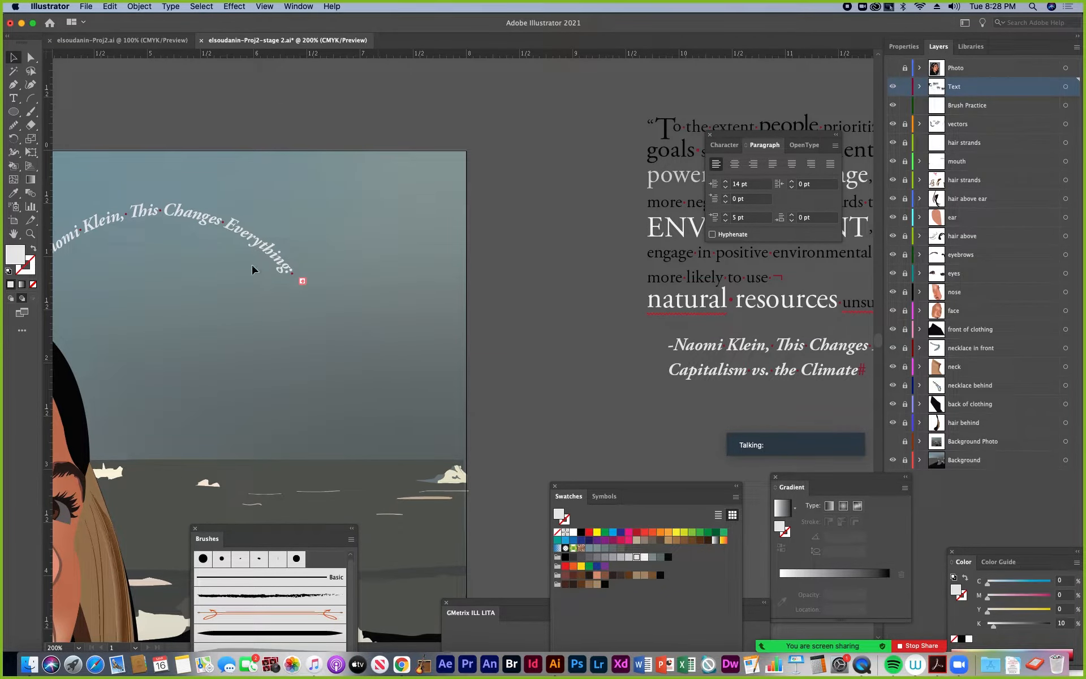
pyautogui.moveTo(261, 246); pyautogui.dragTo(371, 346)
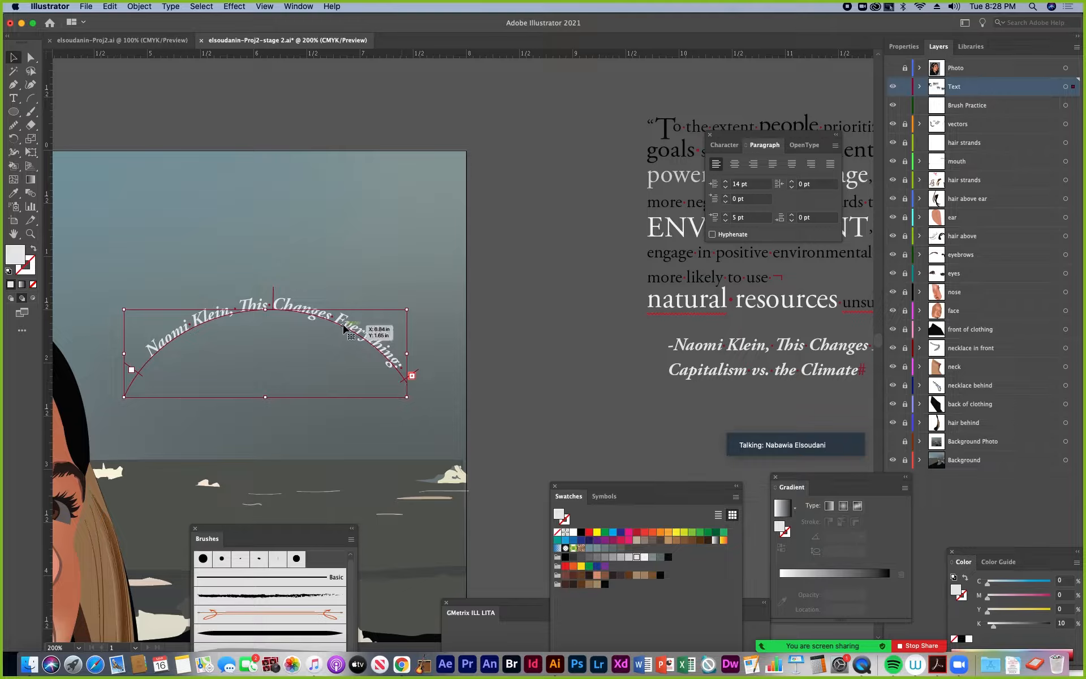
pyautogui.press('Delete')
# Create a vertical point-type line just outside the artboard's right edge and paste the Naomi Klein attribution into it
pyautogui.press('super+minus')
pyautogui.press('super+minus')
pyautogui.press('super+minus')
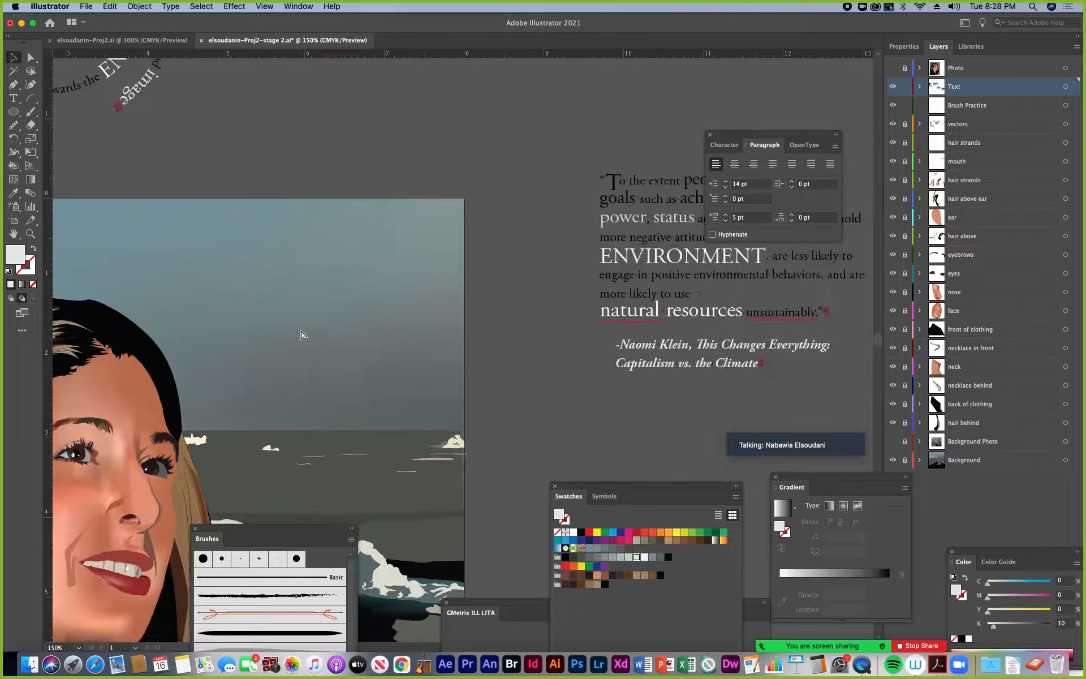
pyautogui.scroll(-1, 427, 239)
pyautogui.hscroll(-2, 427, 239)
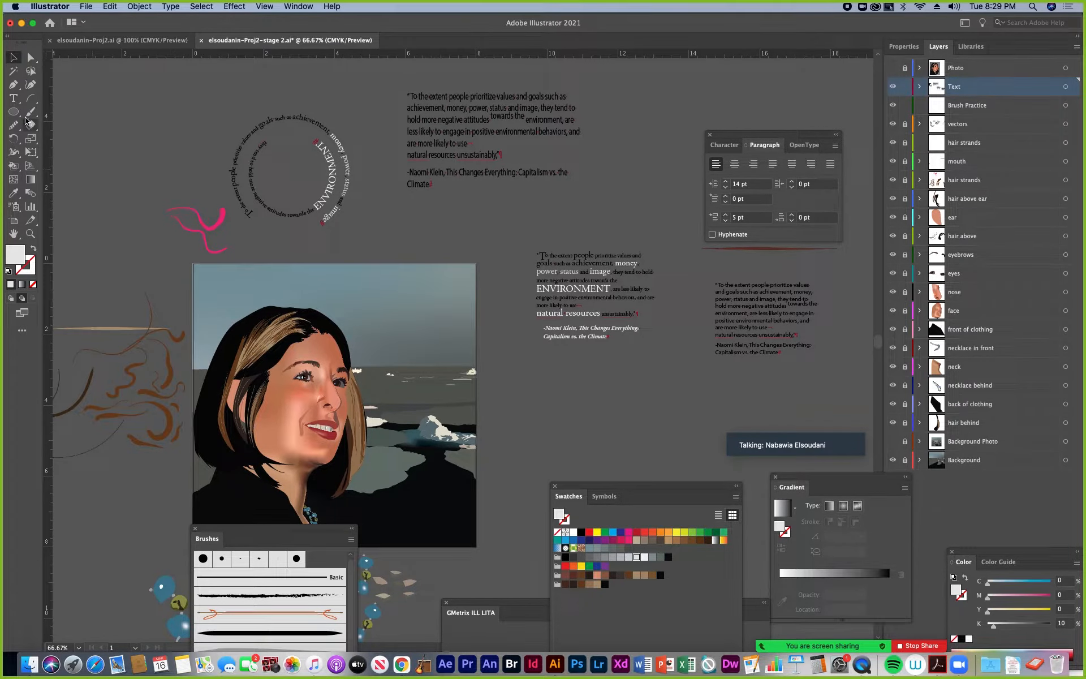
pyautogui.click(9, 101)
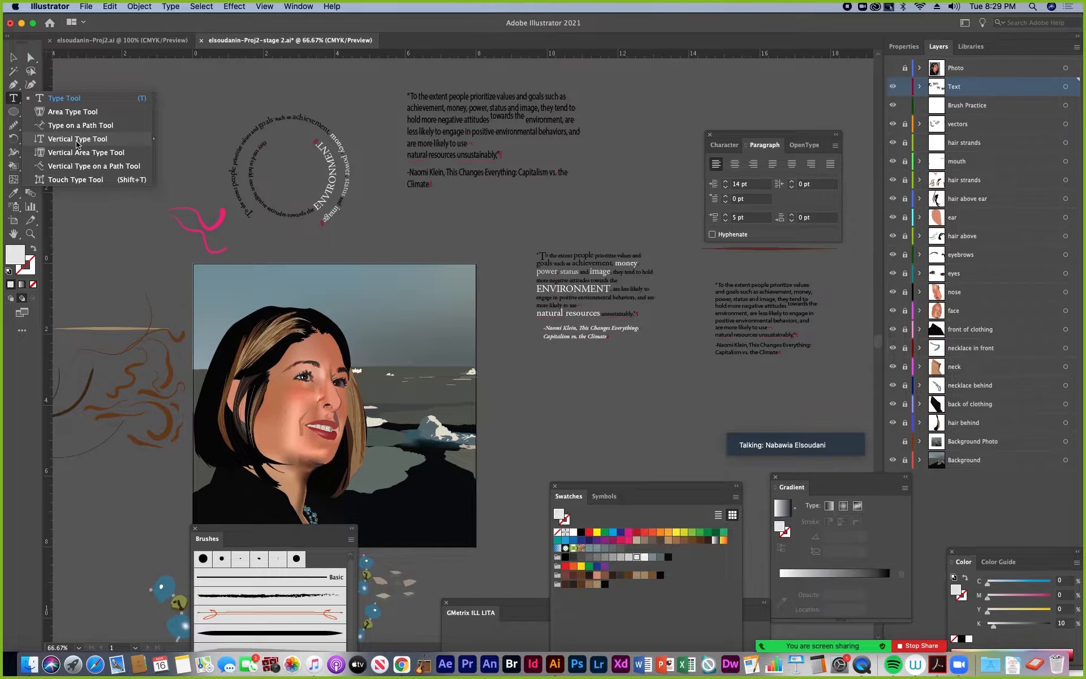
pyautogui.click(49, 140)
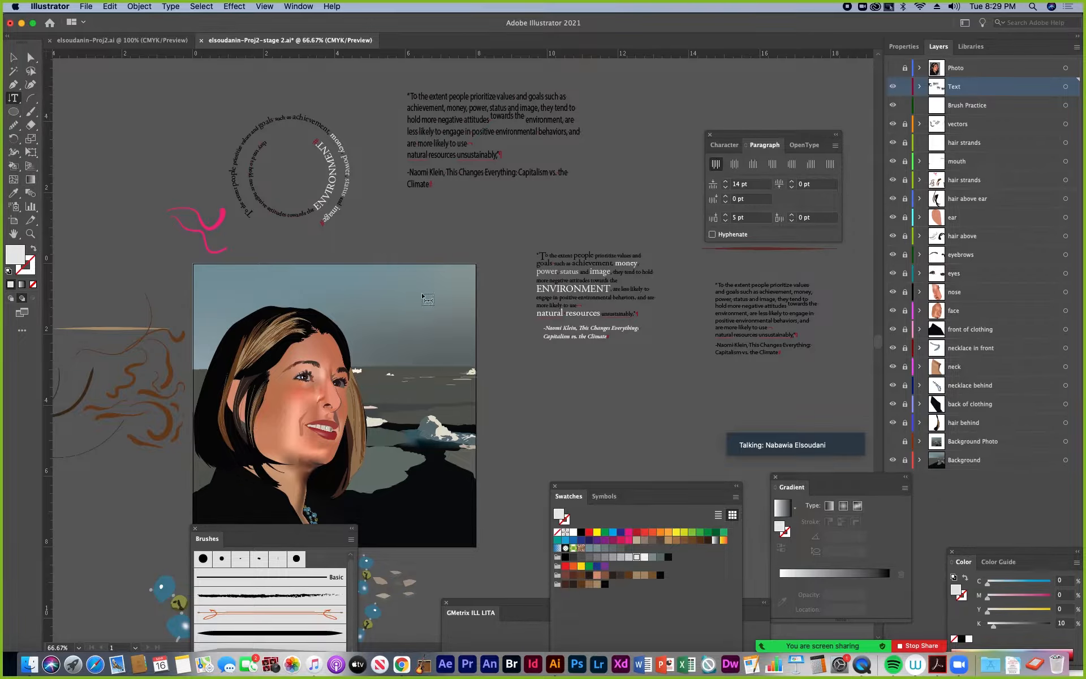
pyautogui.click(489, 306)
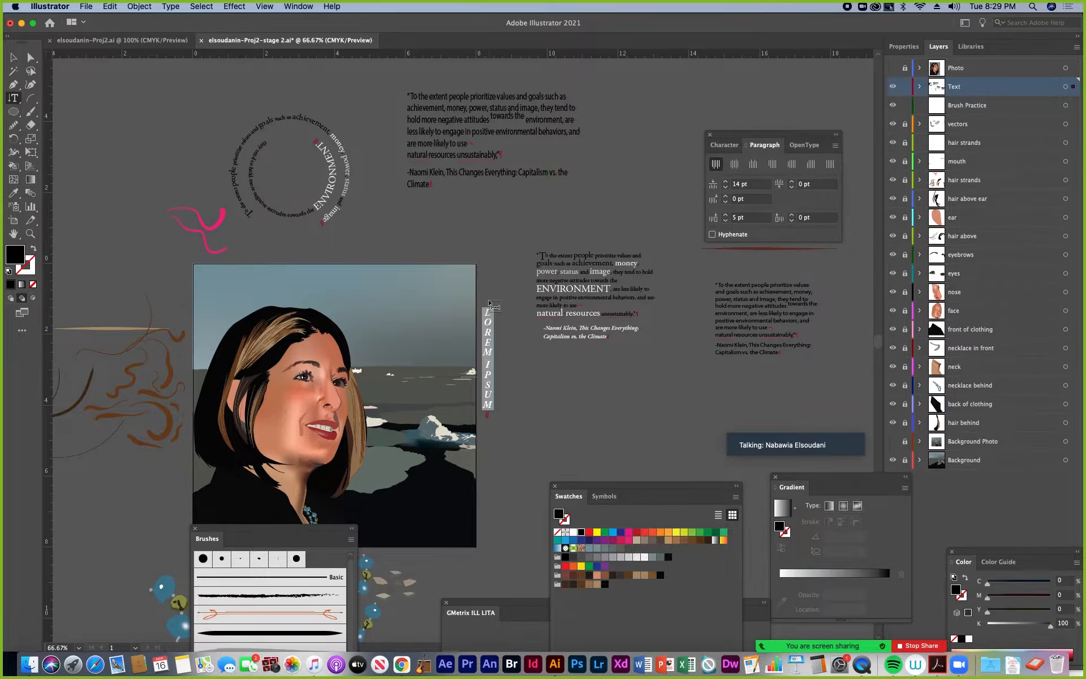
pyautogui.press('super+v')
pyautogui.click(14, 57)
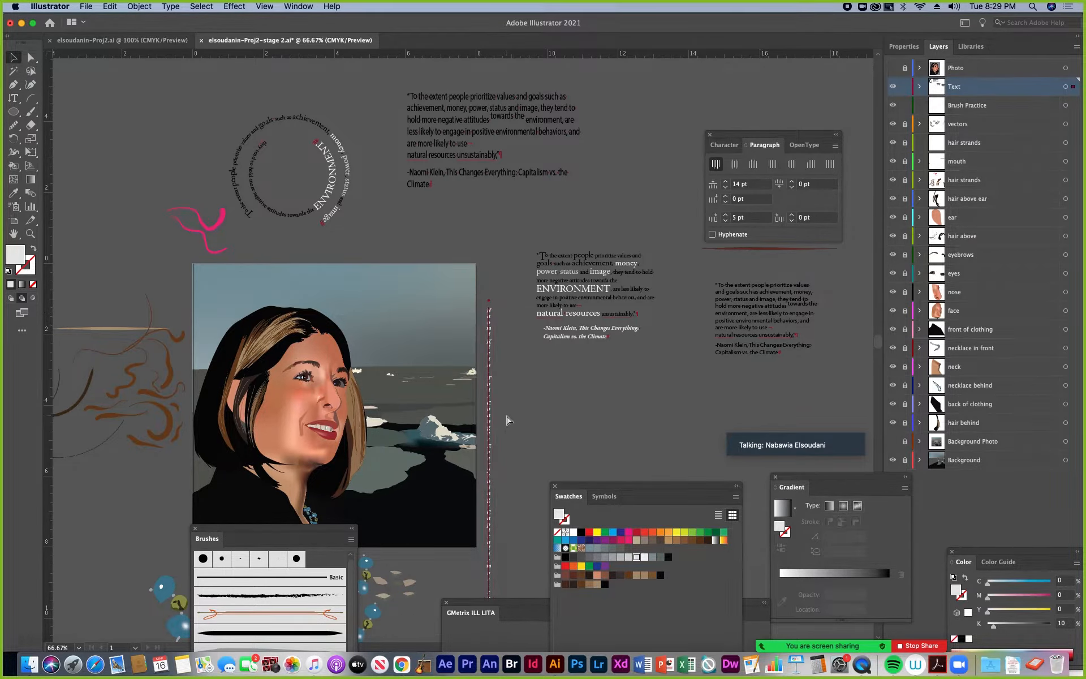
# Examine the stacked letters of the vertical attribution line up close and delete the line
pyautogui.press('super+equal')
pyautogui.press('super+equal')
pyautogui.press('super+equal')
pyautogui.moveTo(459, 105); pyautogui.dragTo(466, 290)
pyautogui.scroll(5, 466, 272)
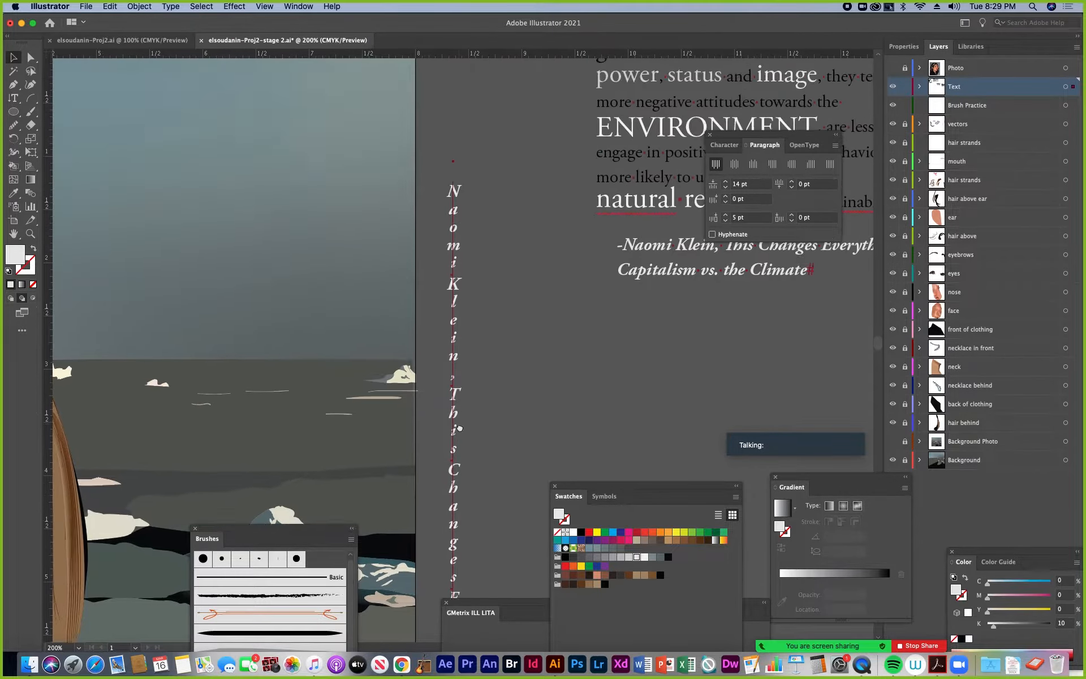
pyautogui.press('super+minus')
pyautogui.press('super+minus')
pyautogui.press('super+minus')
pyautogui.press('super+minus')
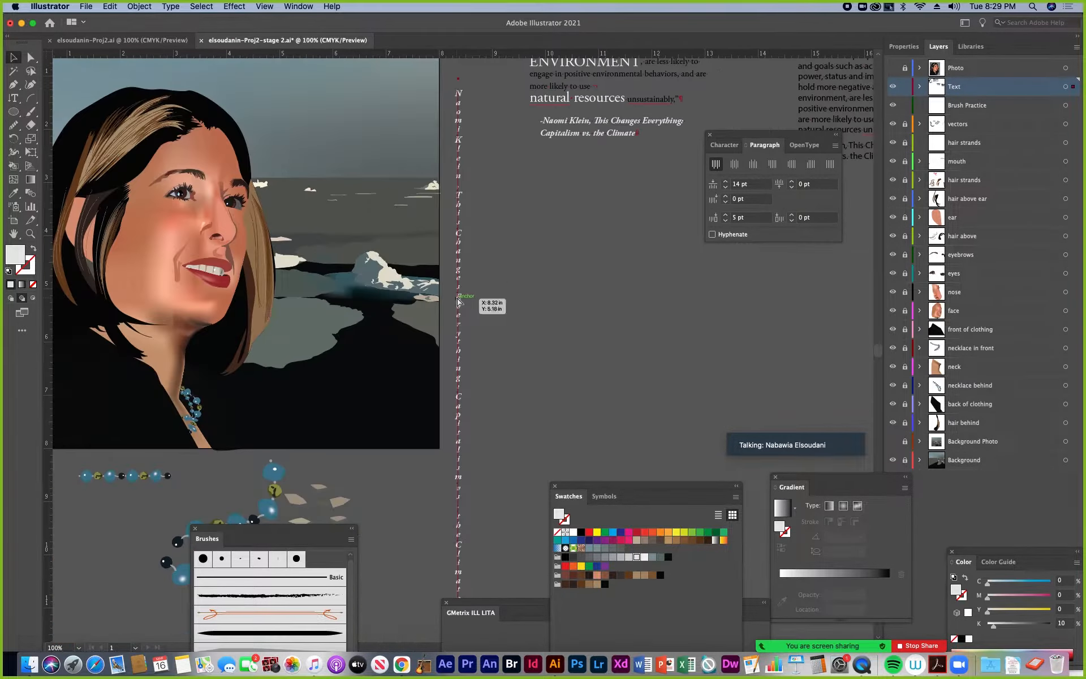
pyautogui.press('Delete')
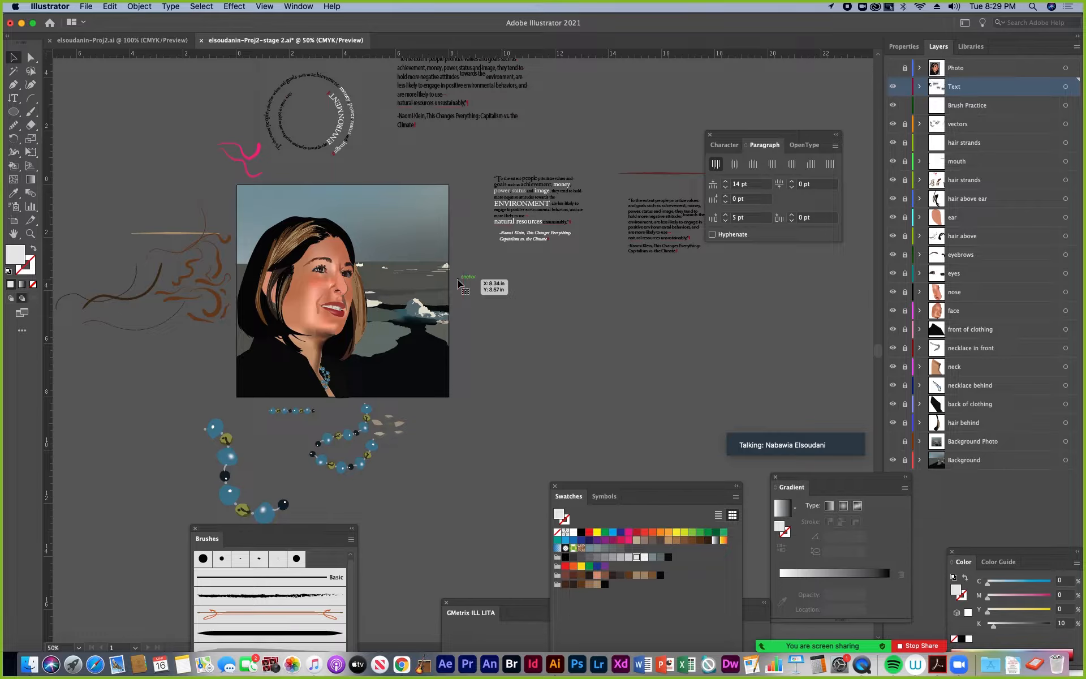
# Create an 8 in by 8 in rectangle on the Background layer
pyautogui.moveTo(389, 262); pyautogui.dragTo(392, 327)
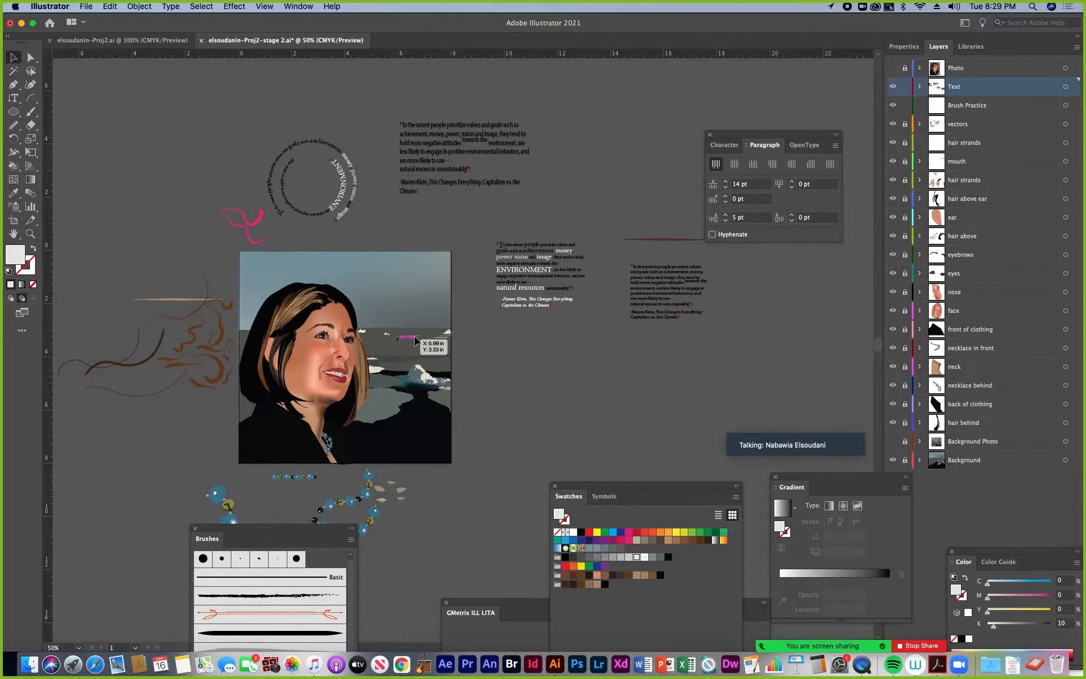
pyautogui.moveTo(893, 477); pyautogui.dragTo(644, 431)
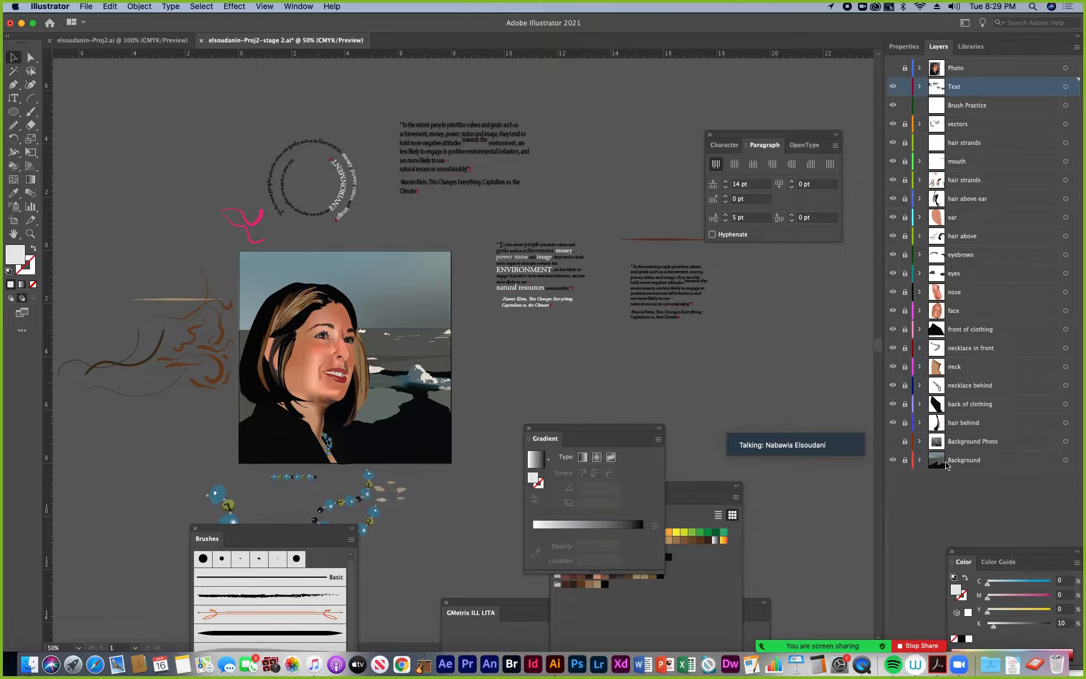
pyautogui.click(976, 463)
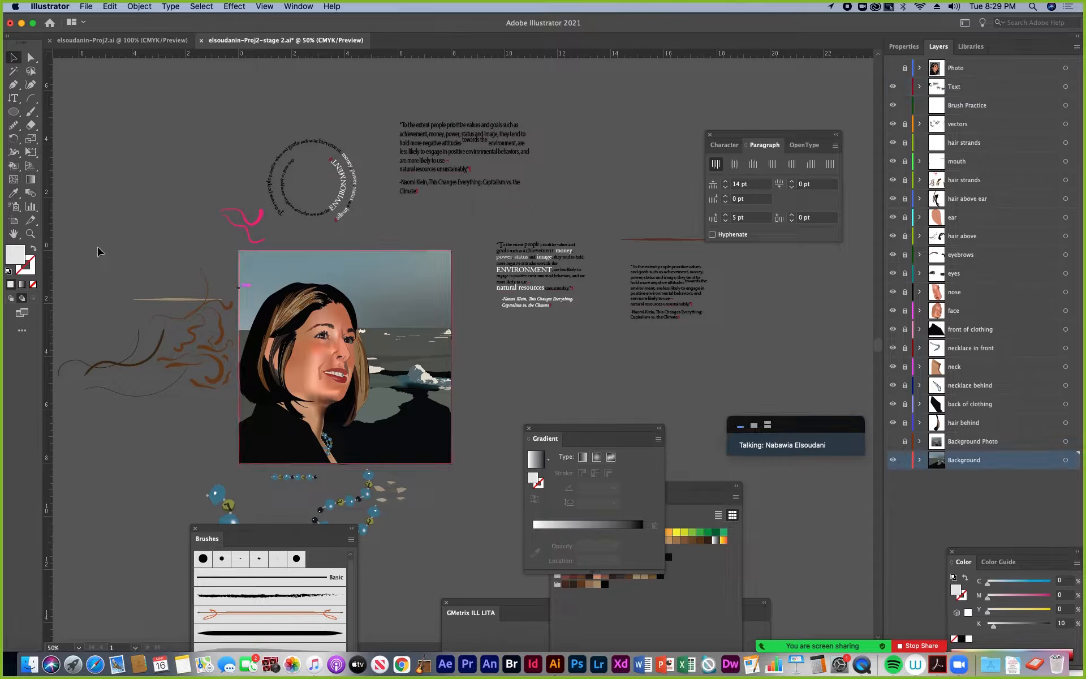
pyautogui.moveTo(13, 112); pyautogui.dragTo(62, 111)
pyautogui.click(350, 293)
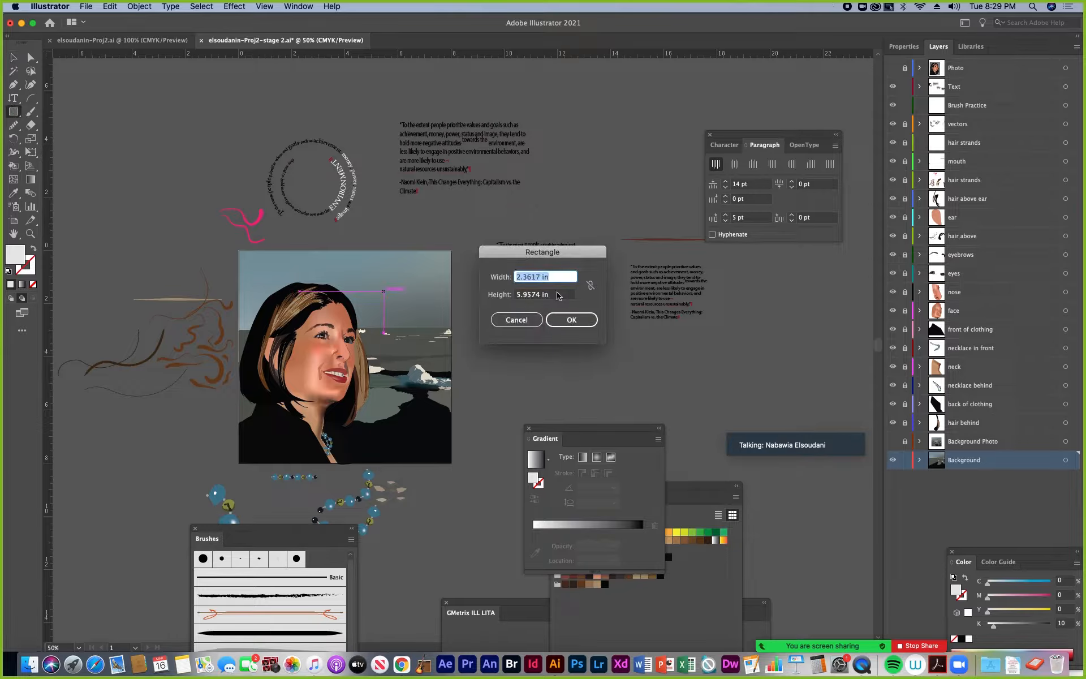
pyautogui.write('8')
pyautogui.doubleClick(542, 294)
pyautogui.write('8')
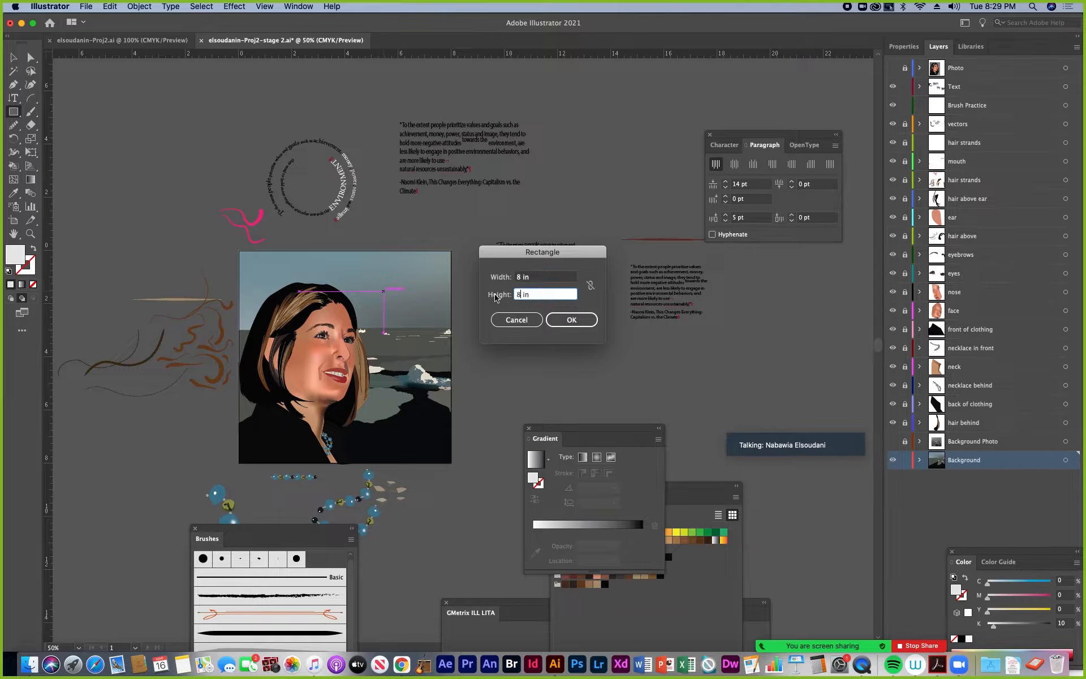
pyautogui.click(569, 320)
# Move the formatted quote block up above the white rectangle and copy all of its text
pyautogui.click(13, 57)
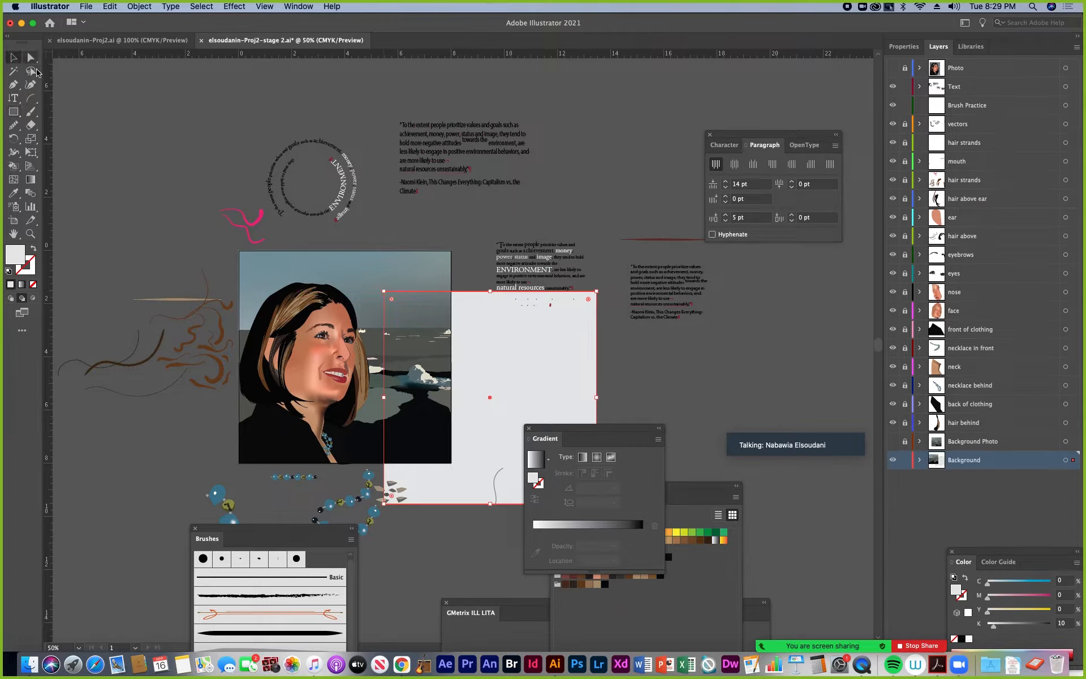
pyautogui.moveTo(523, 261); pyautogui.dragTo(530, 217)
pyautogui.doubleClick(523, 215)
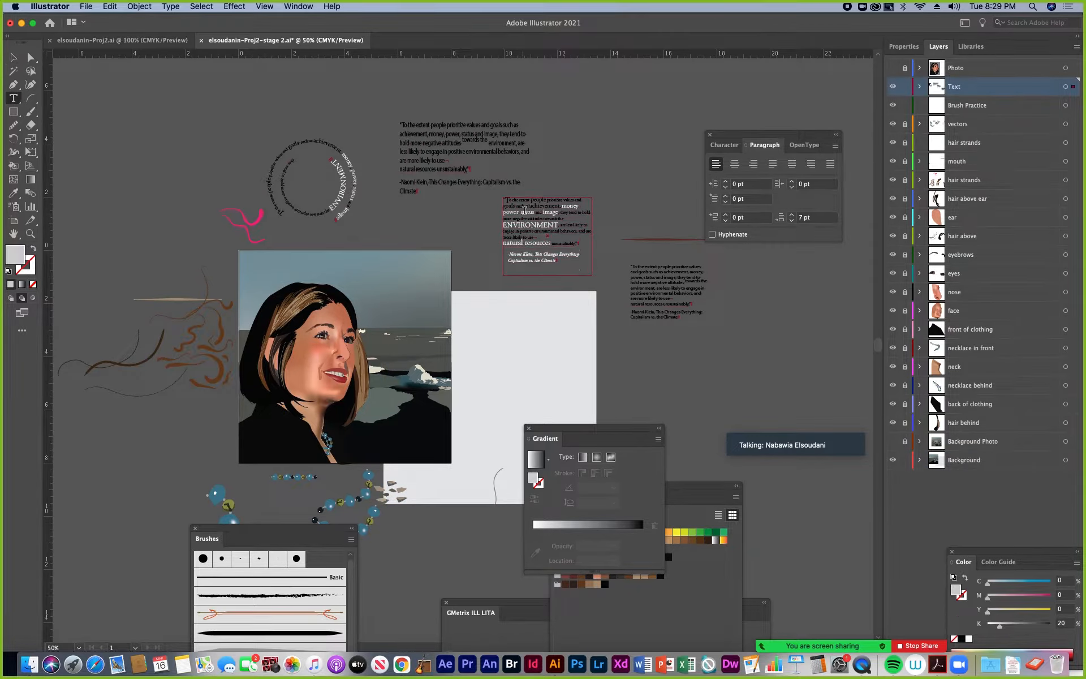
pyautogui.press('super+a')
pyautogui.press('super+c')
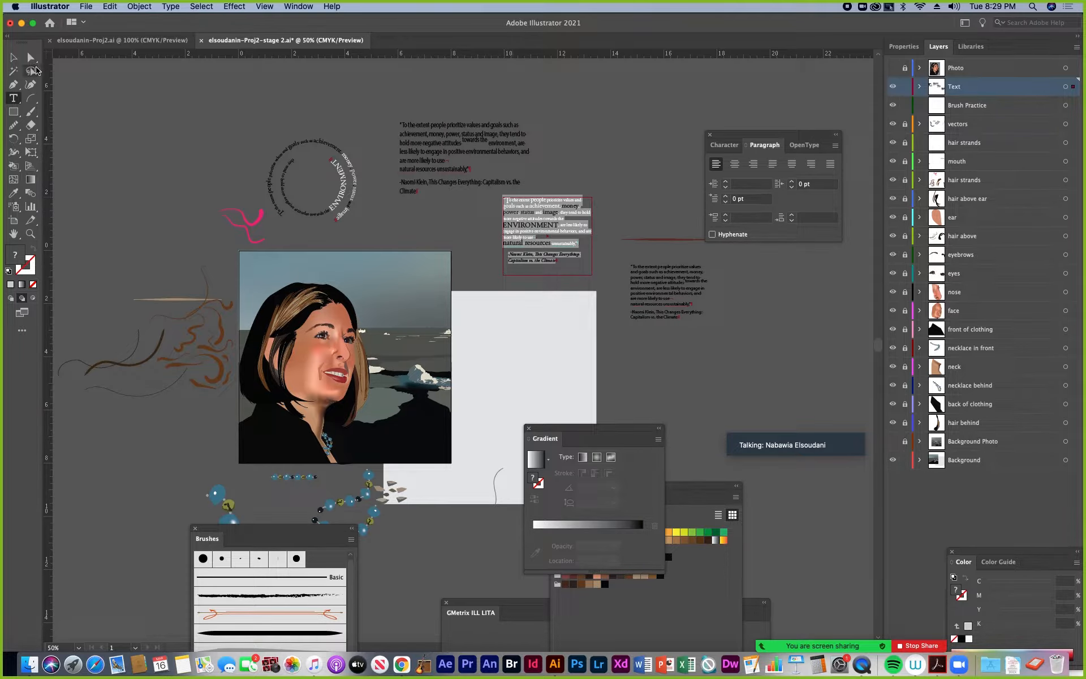
pyautogui.click(14, 58)
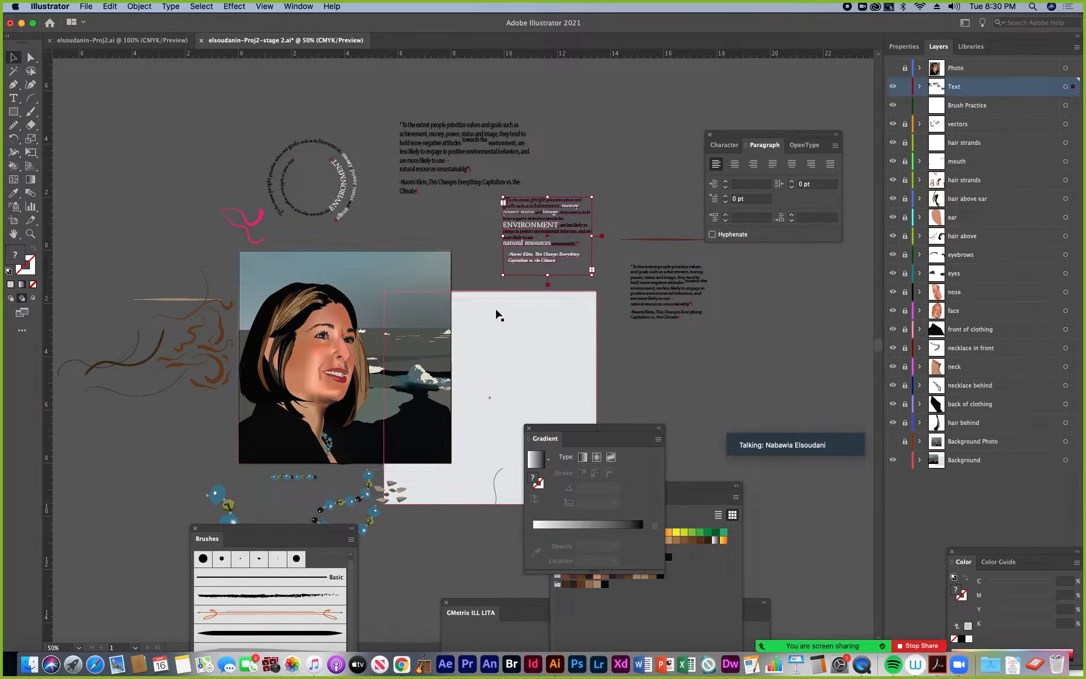
# Move the white rectangle clear of the portrait artboard and convert it into a vertical area type frame
pyautogui.moveTo(484, 308); pyautogui.dragTo(421, 365)
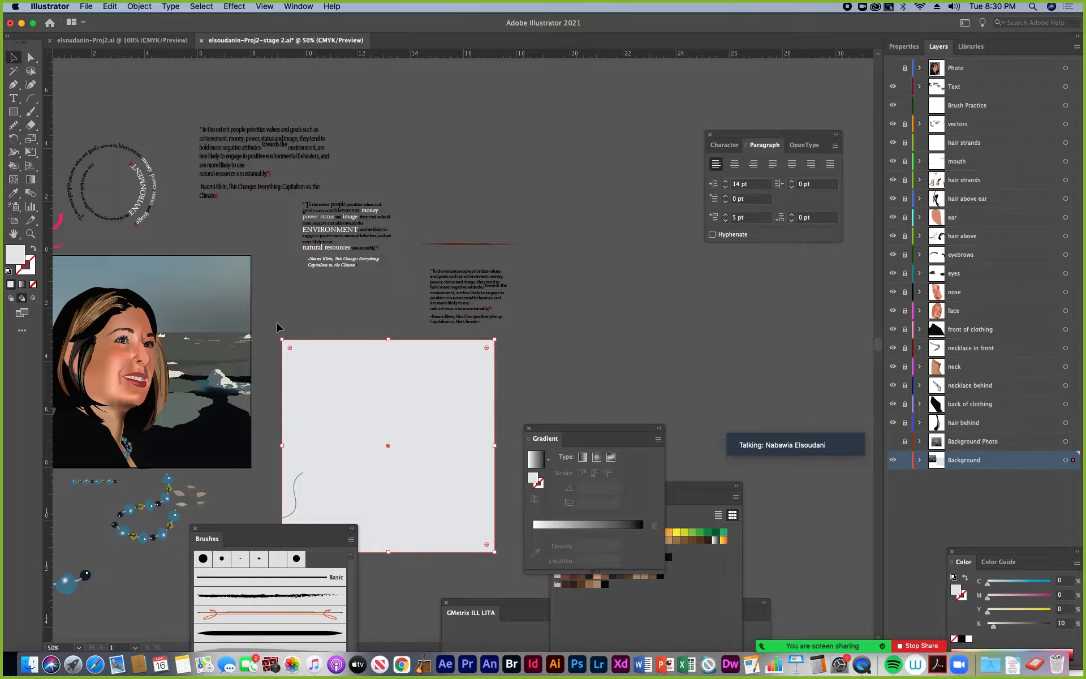
pyautogui.click(13, 98)
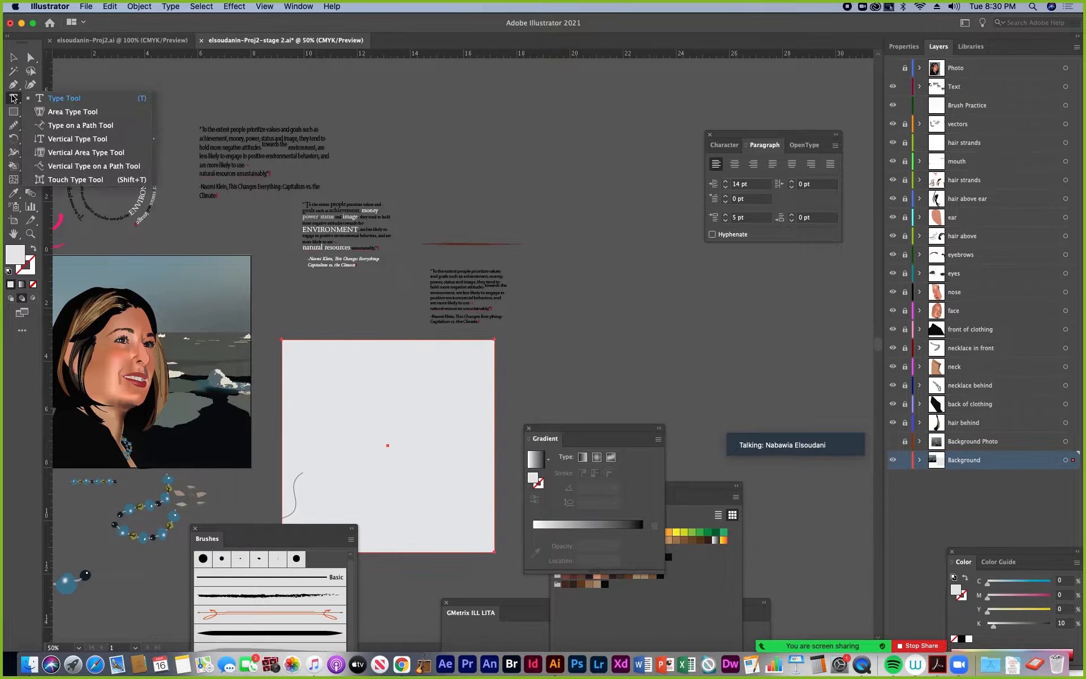
pyautogui.click(41, 154)
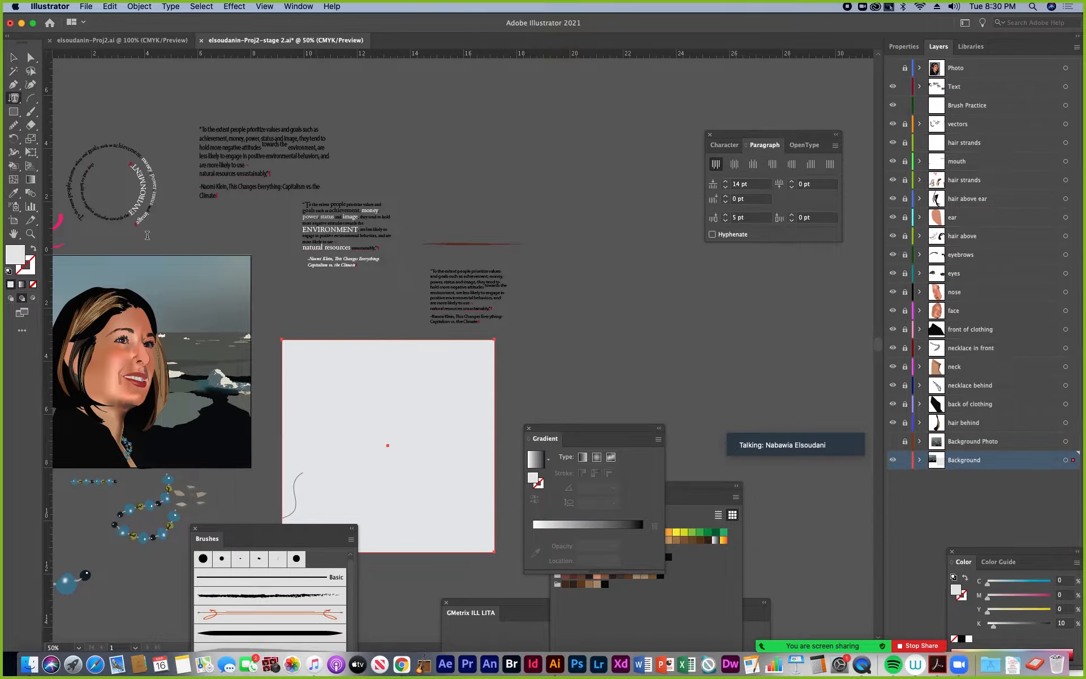
pyautogui.click(293, 345)
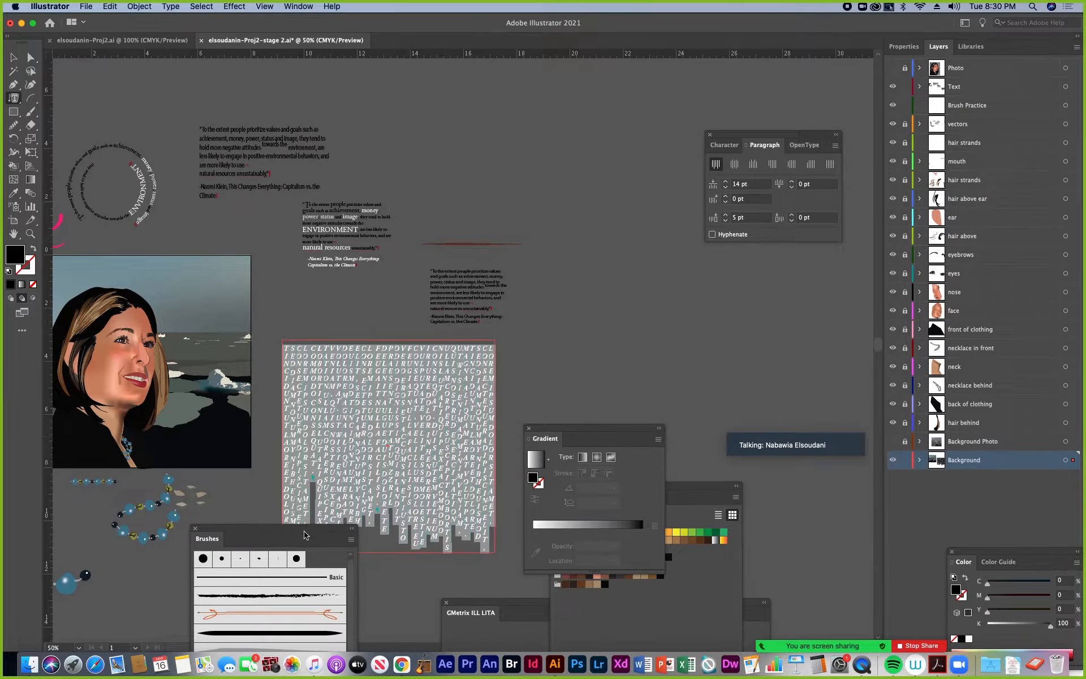
# Replace the placeholder text in the vertical type frame with repeated pasted copies of the formatted quote until the frame is full
pyautogui.moveTo(304, 534); pyautogui.dragTo(139, 544)
pyautogui.press('Escape')
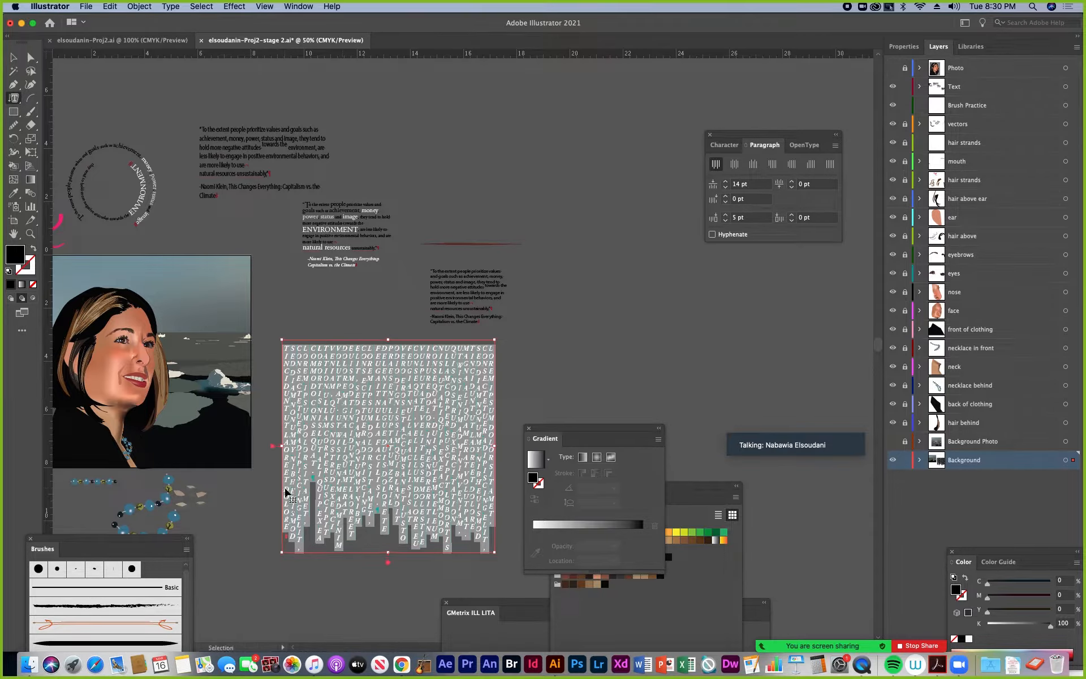
pyautogui.press('super+v')
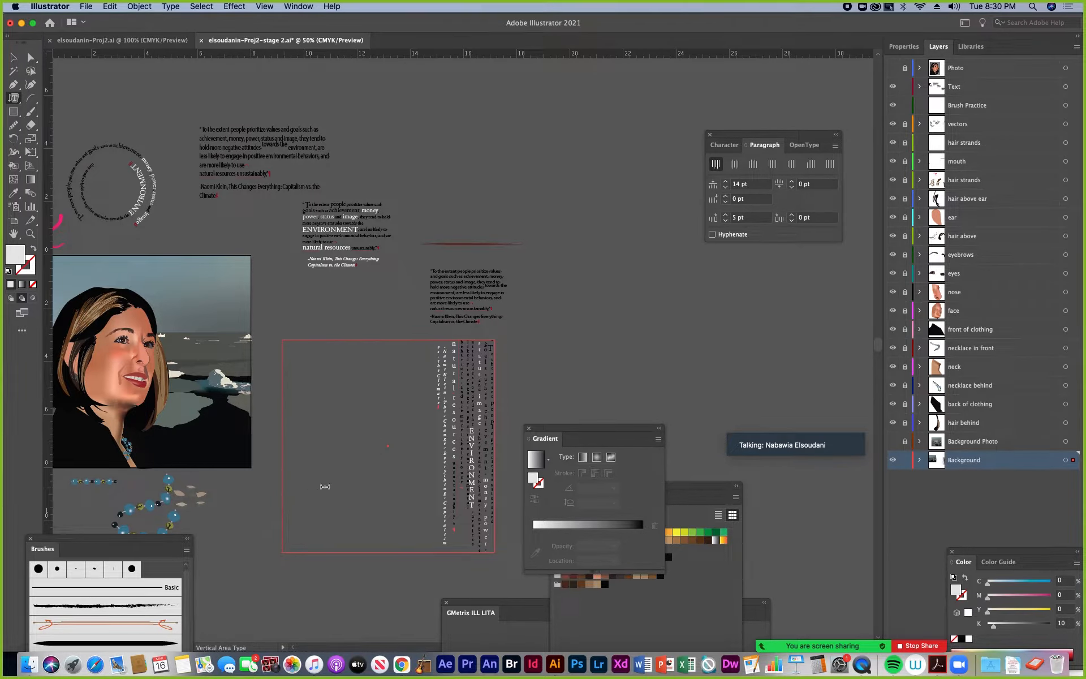
pyautogui.press('Escape')
pyautogui.press('super+v')
pyautogui.press('super+v')
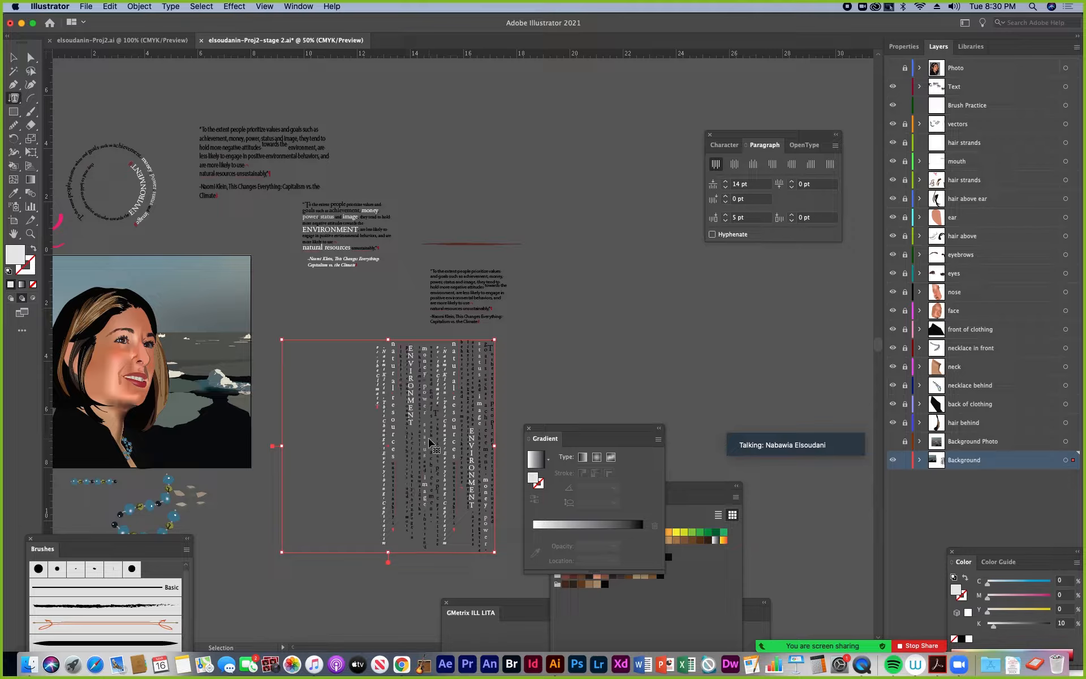
pyautogui.press('super+v')
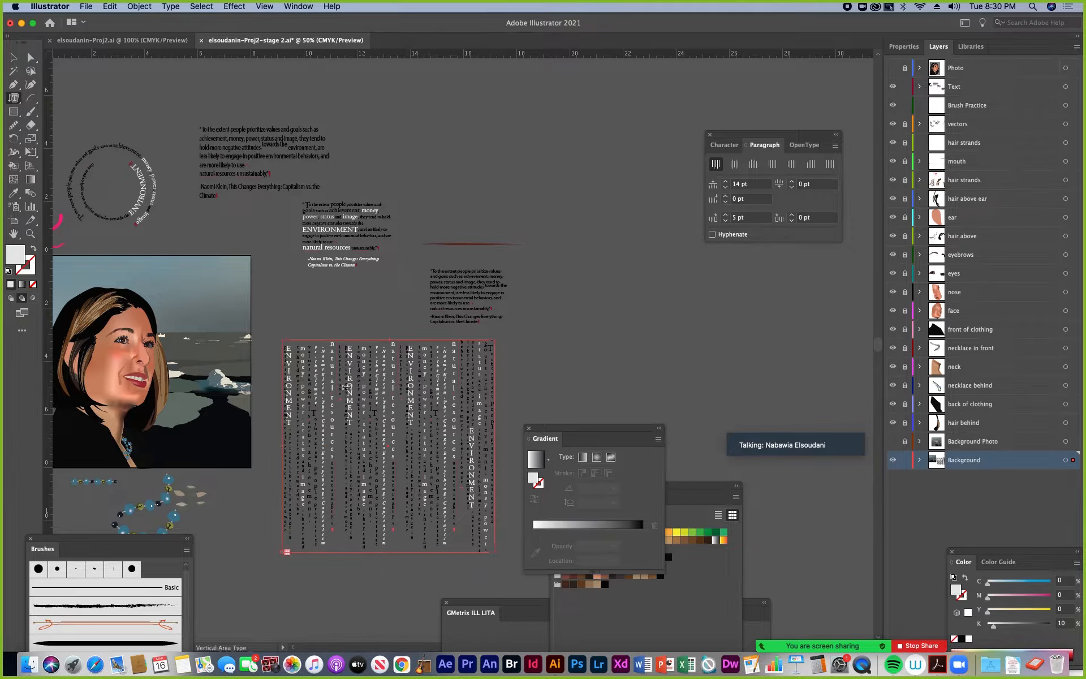
# Move the vertical type frame so it overlaps the portrait's right side and switch the drawing mode to Draw Normal
pyautogui.click(14, 57)
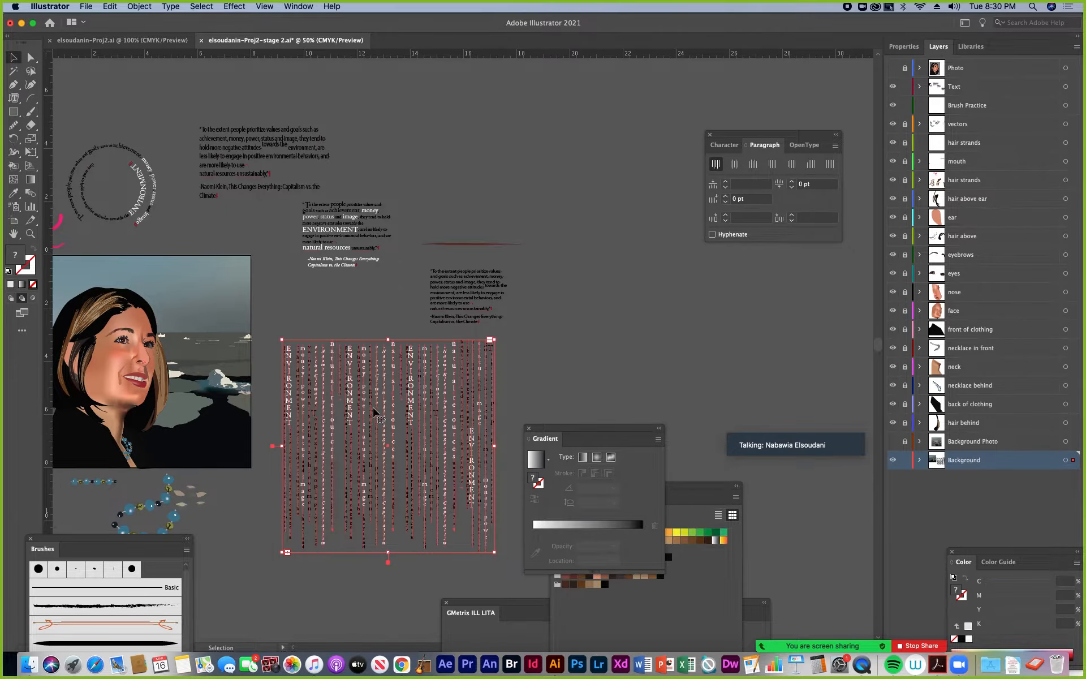
pyautogui.moveTo(434, 442)
pyautogui.mouseDown()
pyautogui.moveTo(304, 363)
pyautogui.moveTo(332, 370)
pyautogui.moveTo(315, 408)
pyautogui.moveTo(506, 444)
pyautogui.moveTo(439, 430)
pyautogui.mouseUp()
pyautogui.press('space')
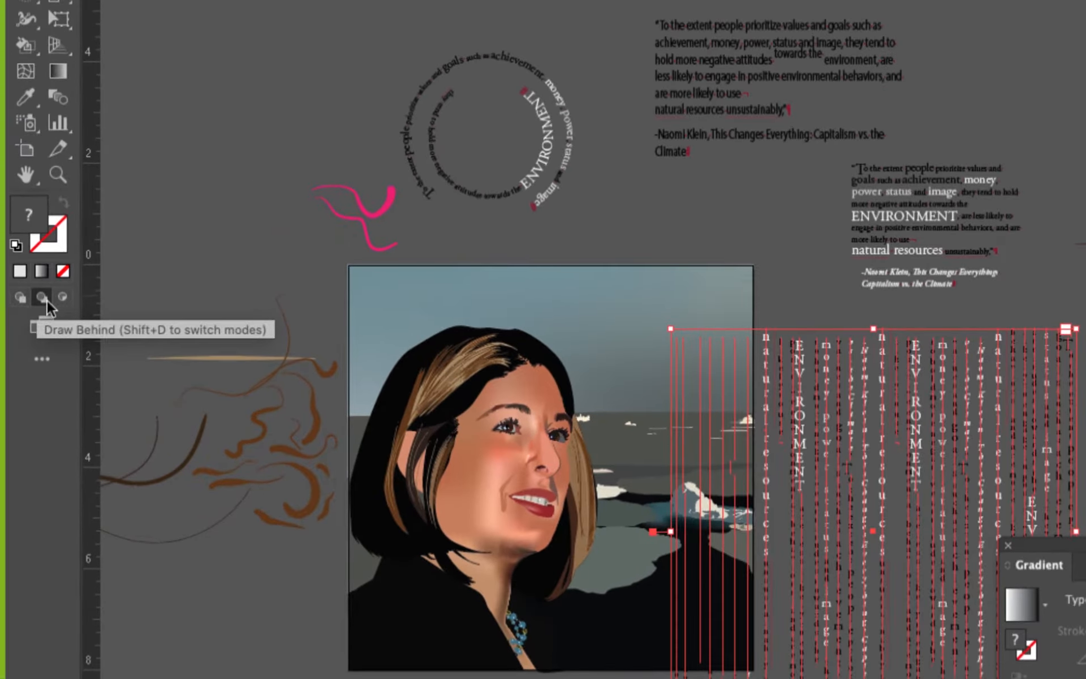
pyautogui.click(26, 297)
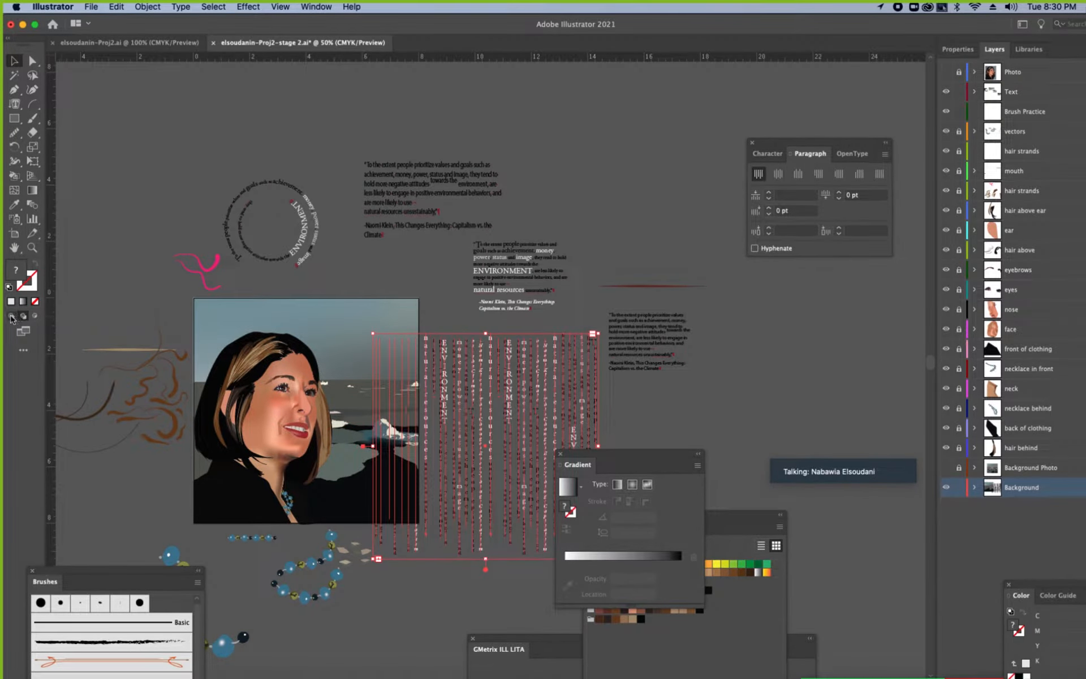
pyautogui.click(11, 317)
pyautogui.moveTo(511, 396); pyautogui.dragTo(494, 391)
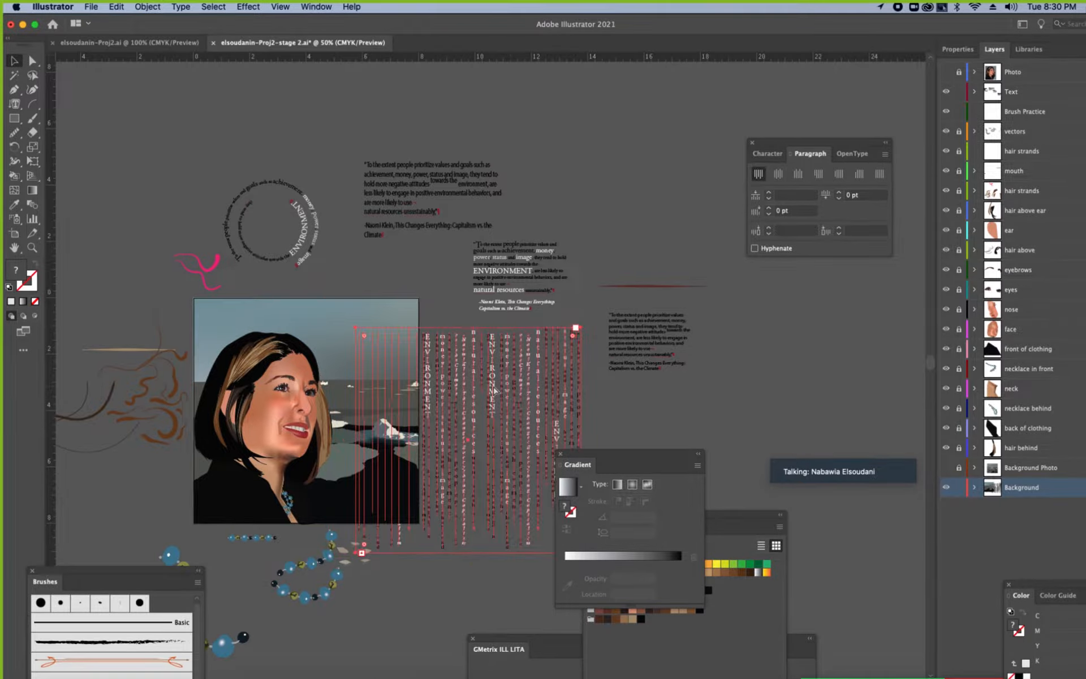
# Move the vertical type frame onto the portrait artboard so that its edges line up with the artboard
pyautogui.moveTo(494, 391); pyautogui.dragTo(331, 322)
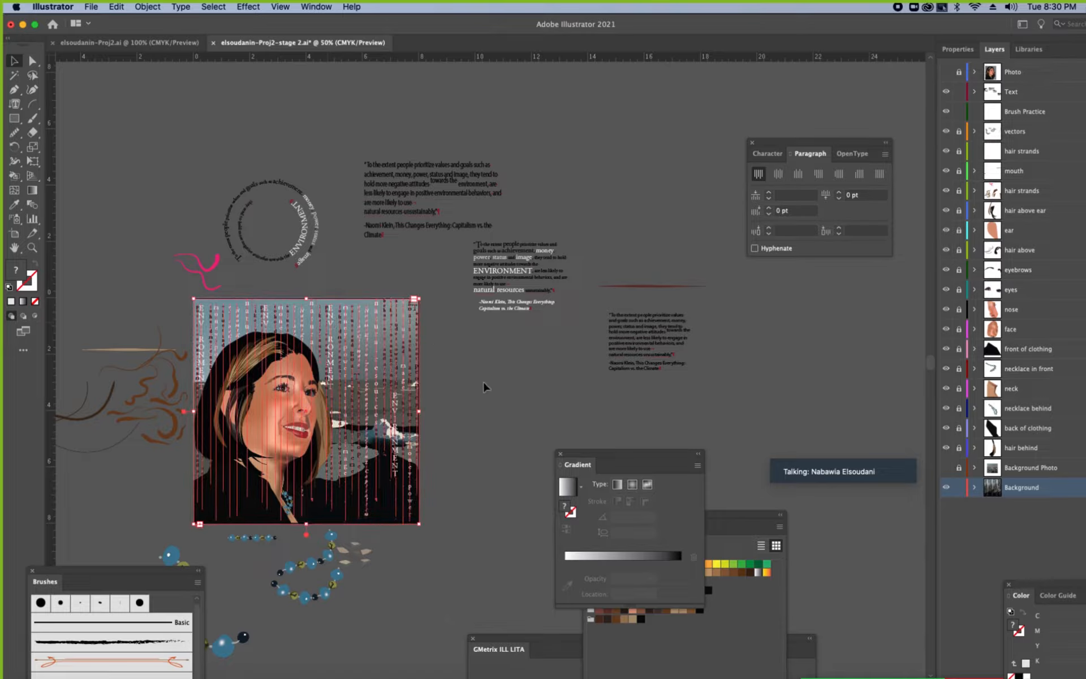
pyautogui.click(437, 420)
pyautogui.click(415, 405)
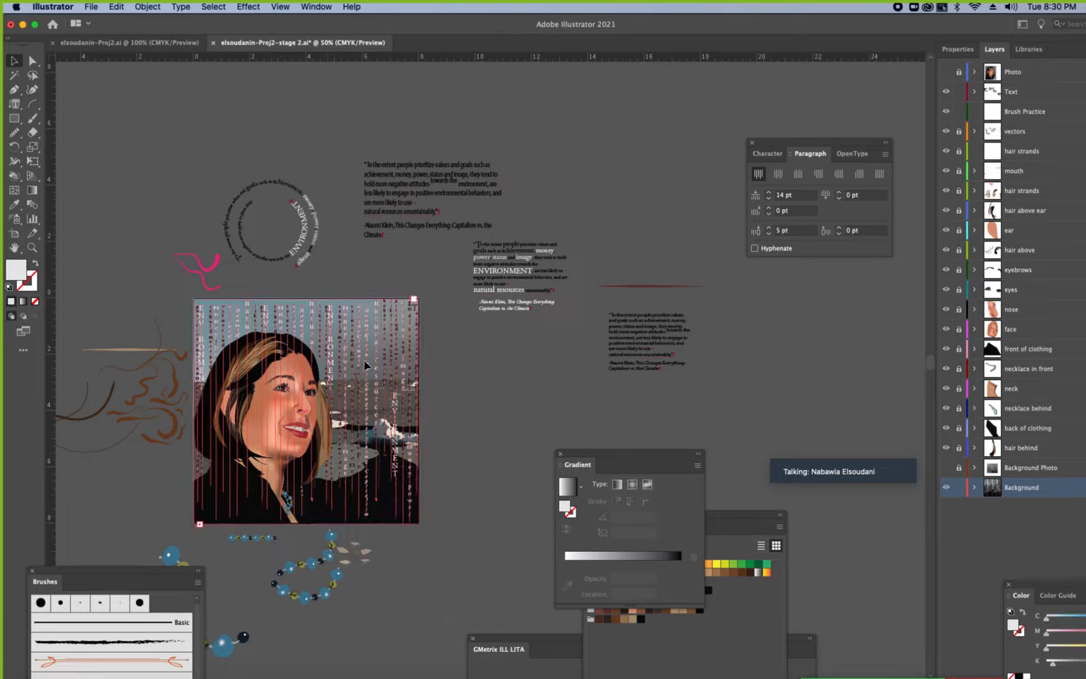
# Try the Multiply blending mode on the vertical type frame, set it to Screen instead, and deselect the frame
pyautogui.click(957, 49)
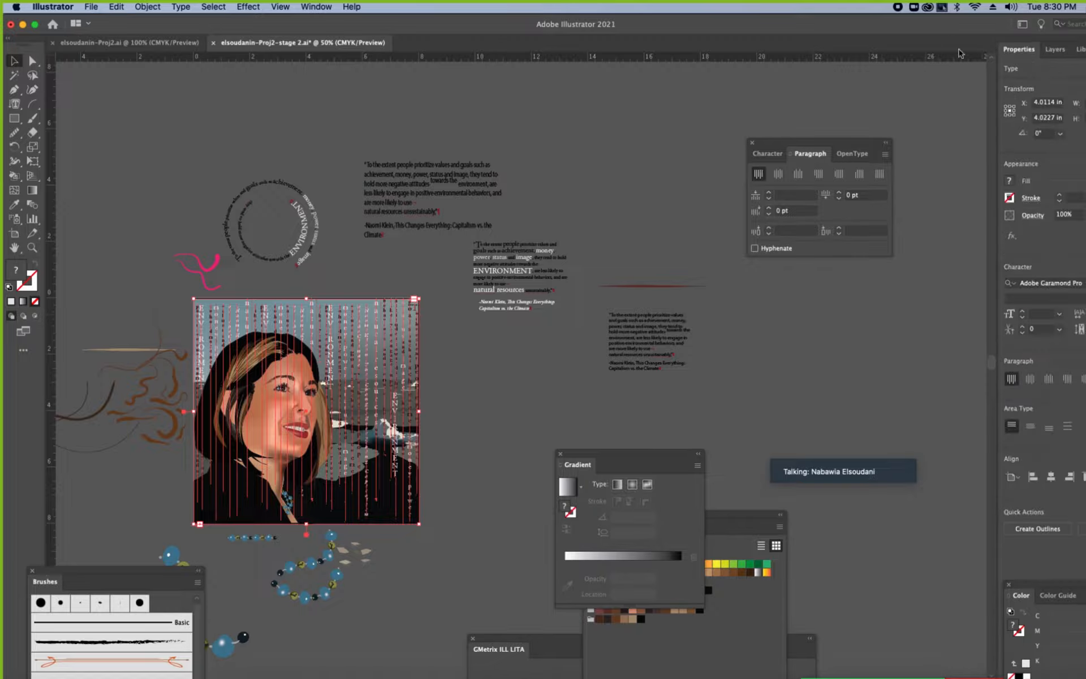
pyautogui.moveTo(958, 26); pyautogui.dragTo(902, 18)
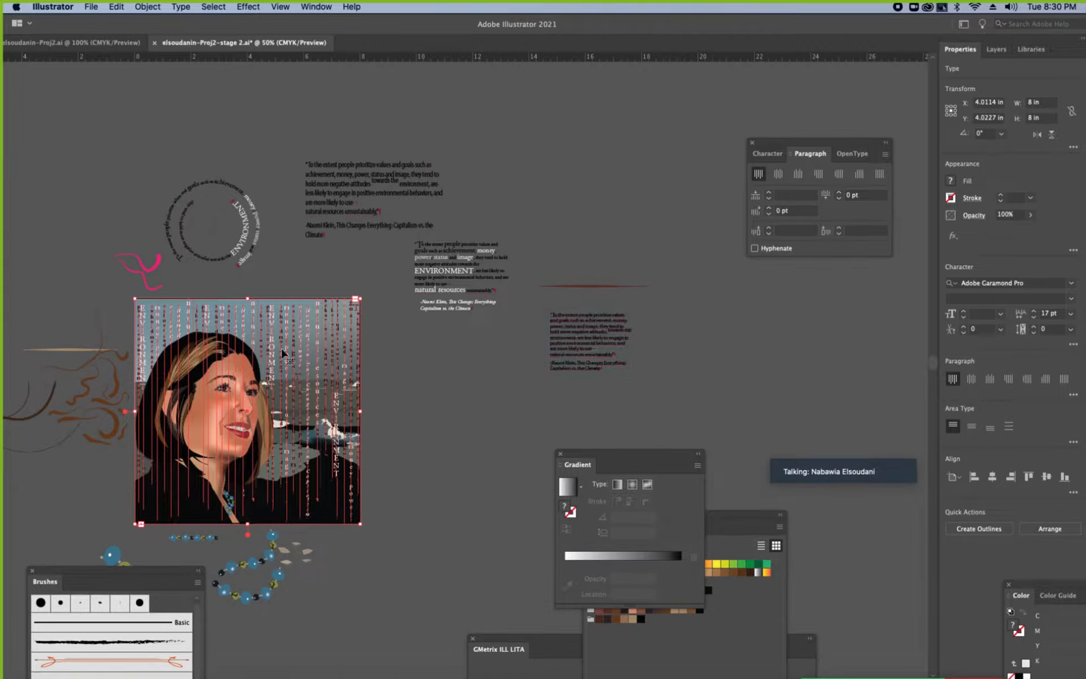
pyautogui.press('super+1')
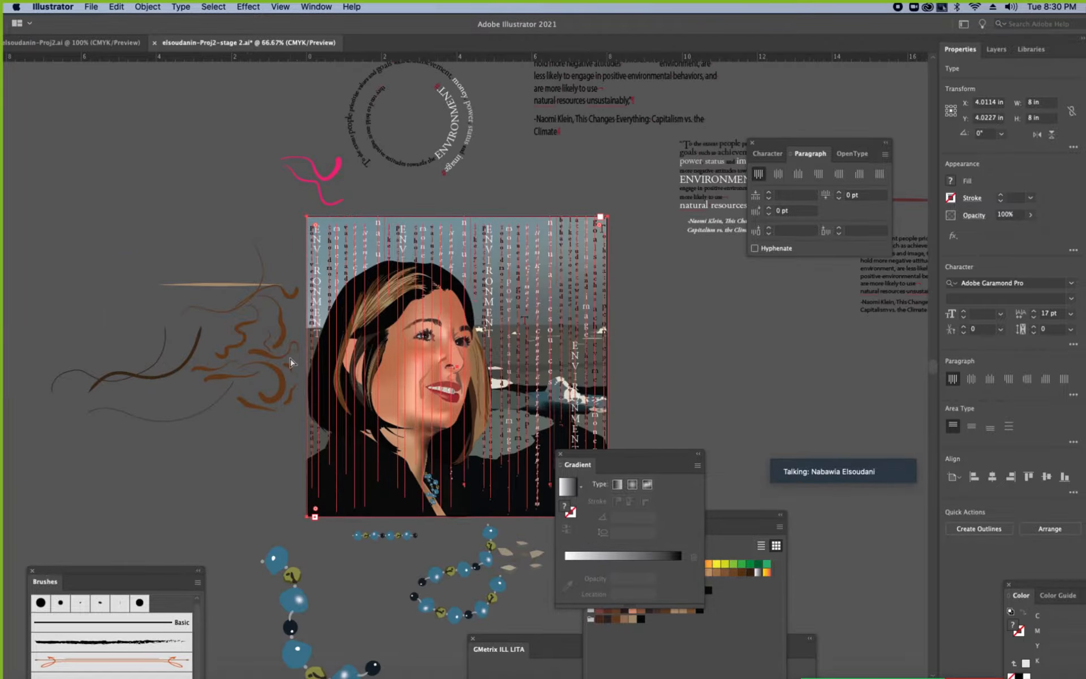
pyautogui.hscroll(3, 615, 266)
pyautogui.scroll(-1, 615, 267)
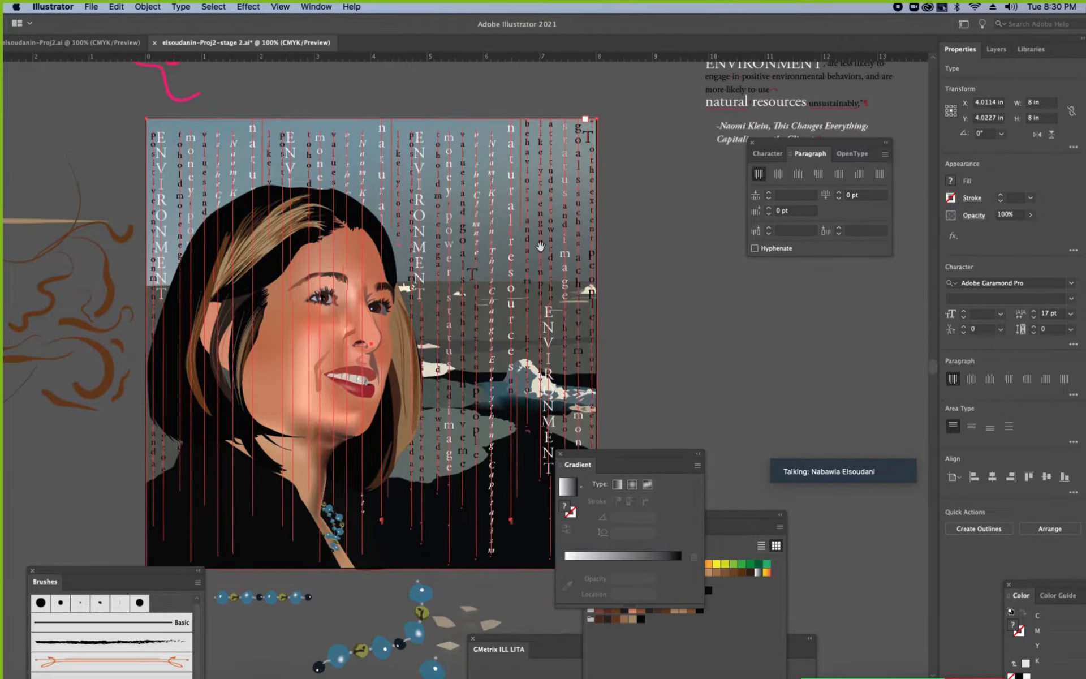
pyautogui.click(996, 49)
pyautogui.click(960, 49)
pyautogui.moveTo(1017, 230); pyautogui.dragTo(1055, 219)
pyautogui.click(1054, 219)
pyautogui.click(976, 219)
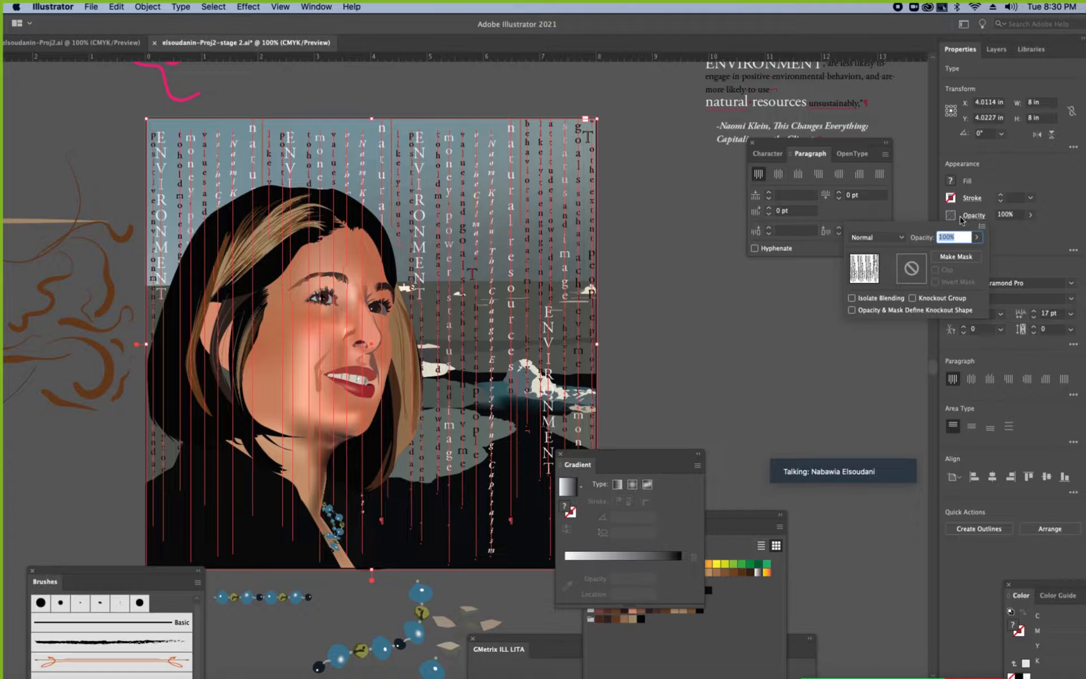
pyautogui.click(903, 238)
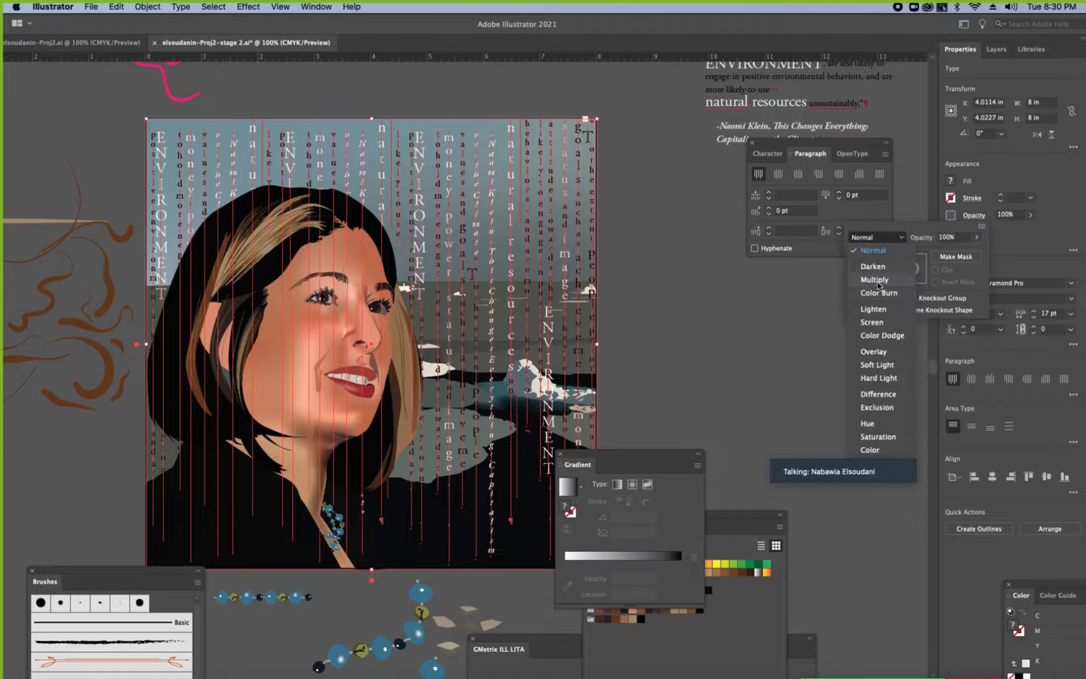
pyautogui.click(875, 280)
pyautogui.click(903, 237)
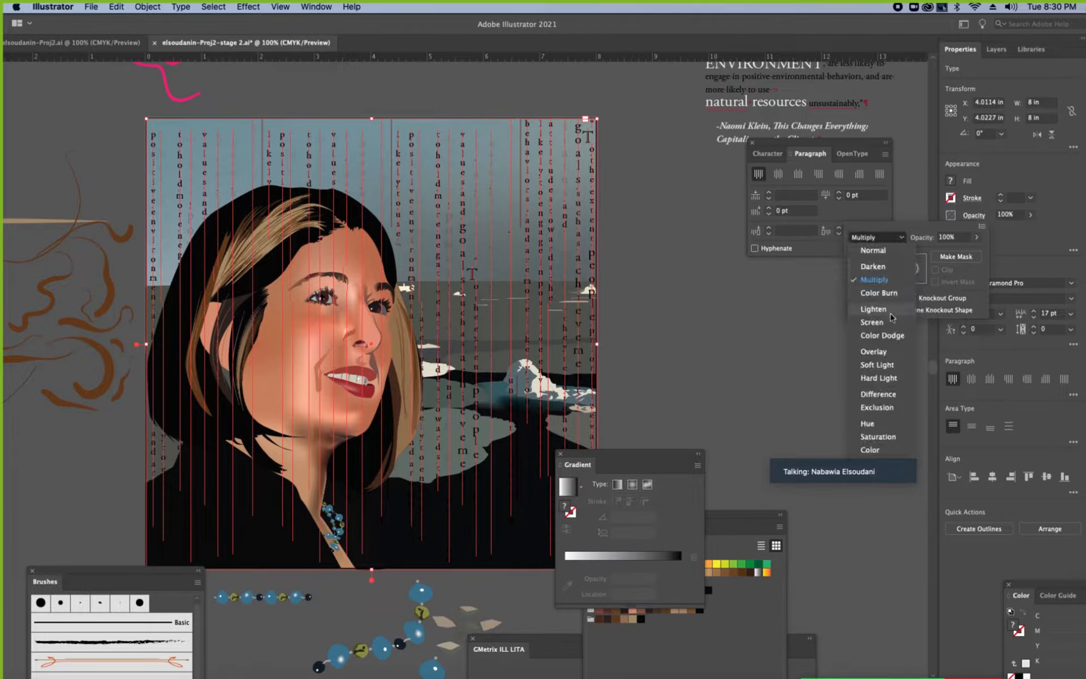
pyautogui.click(871, 322)
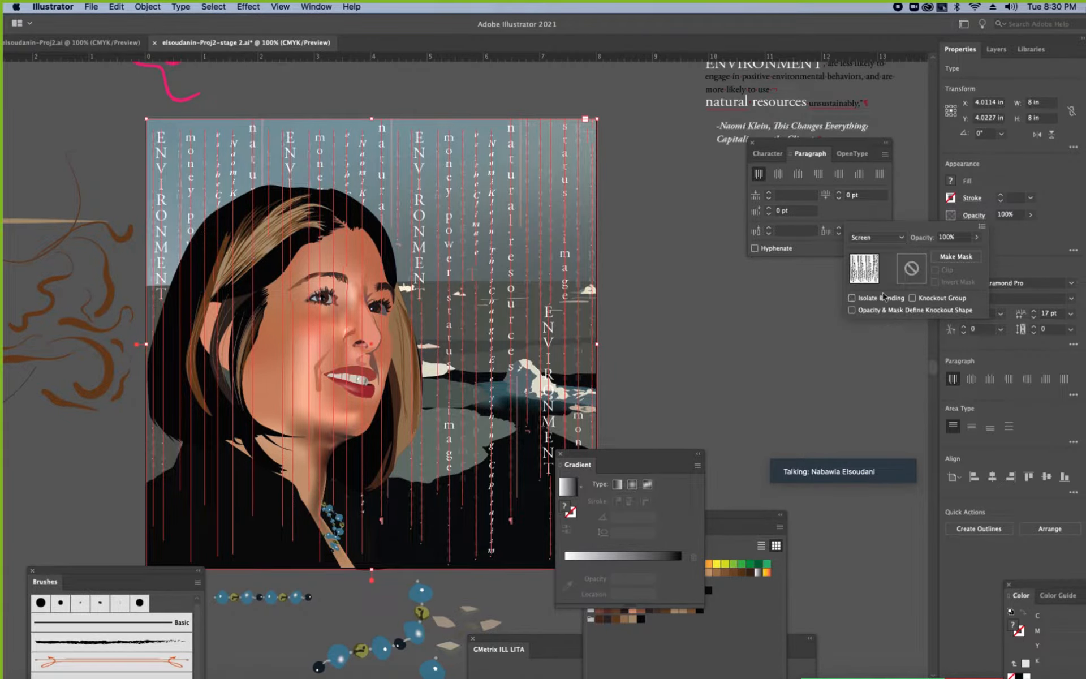
pyautogui.click(661, 260)
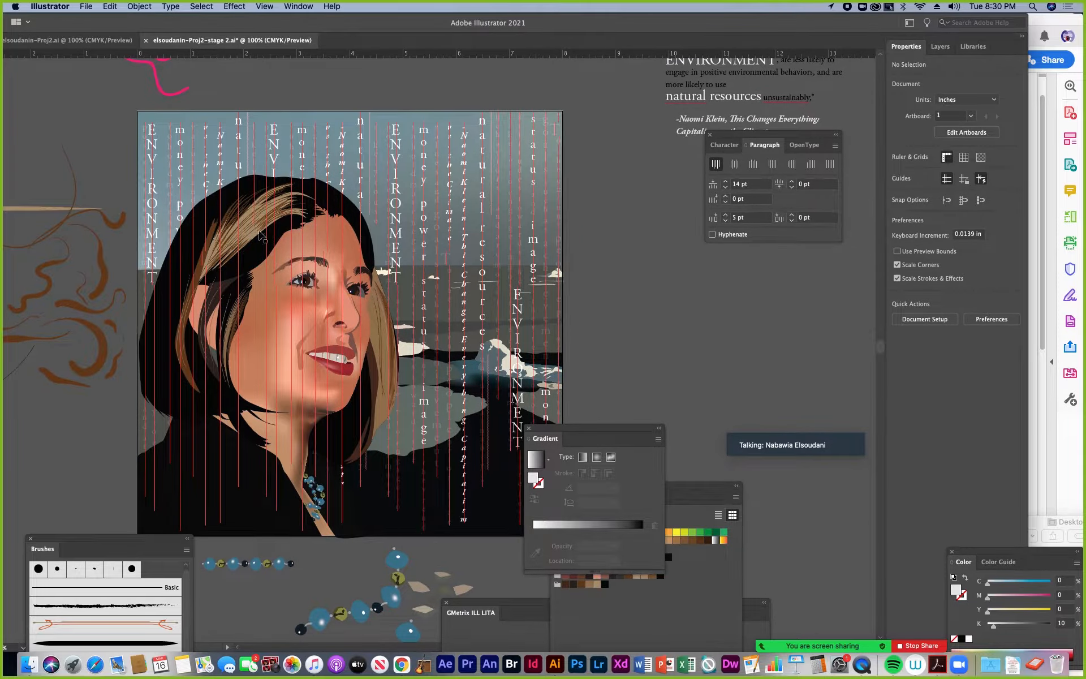
# Draw an open S-shaped path with the Pen tool beside the brush practice strokes and place vertical placeholder type along it
pyautogui.hscroll(-15, 260, 235)
pyautogui.scroll(3, 261, 235)
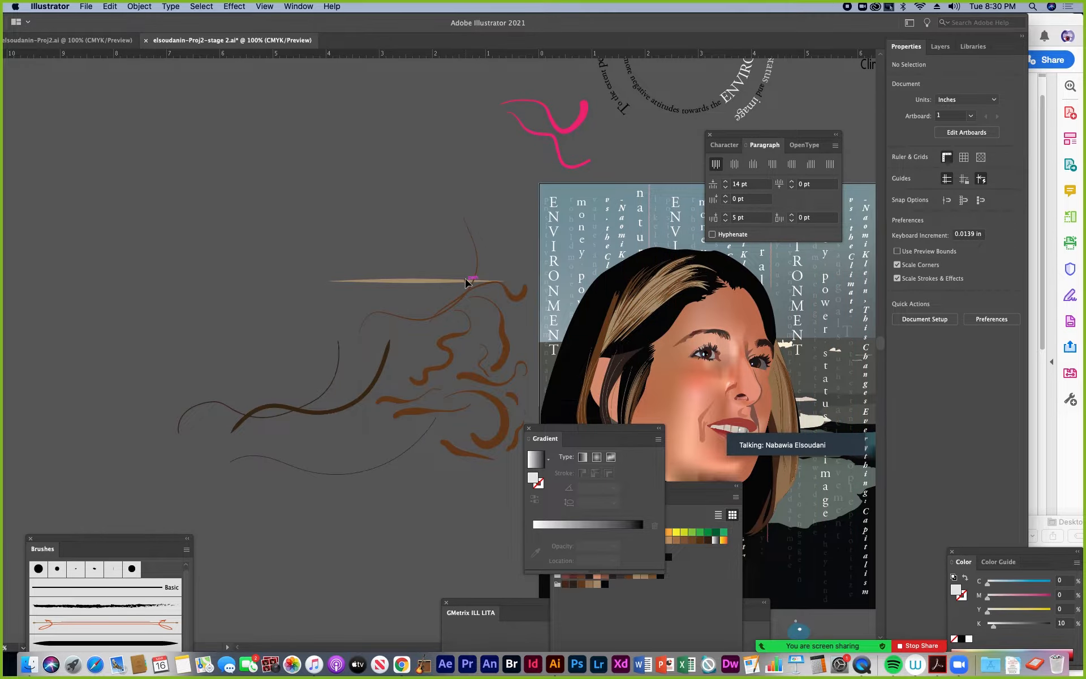
pyautogui.moveTo(159, 25); pyautogui.dragTo(214, 19)
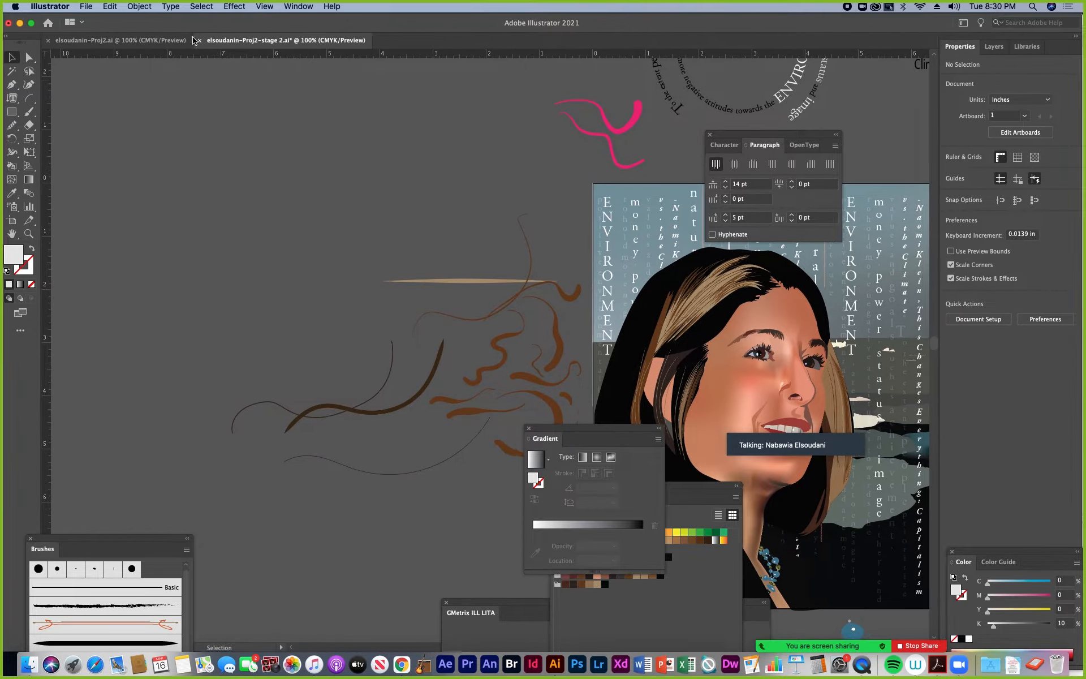
pyautogui.moveTo(12, 98); pyautogui.dragTo(47, 141)
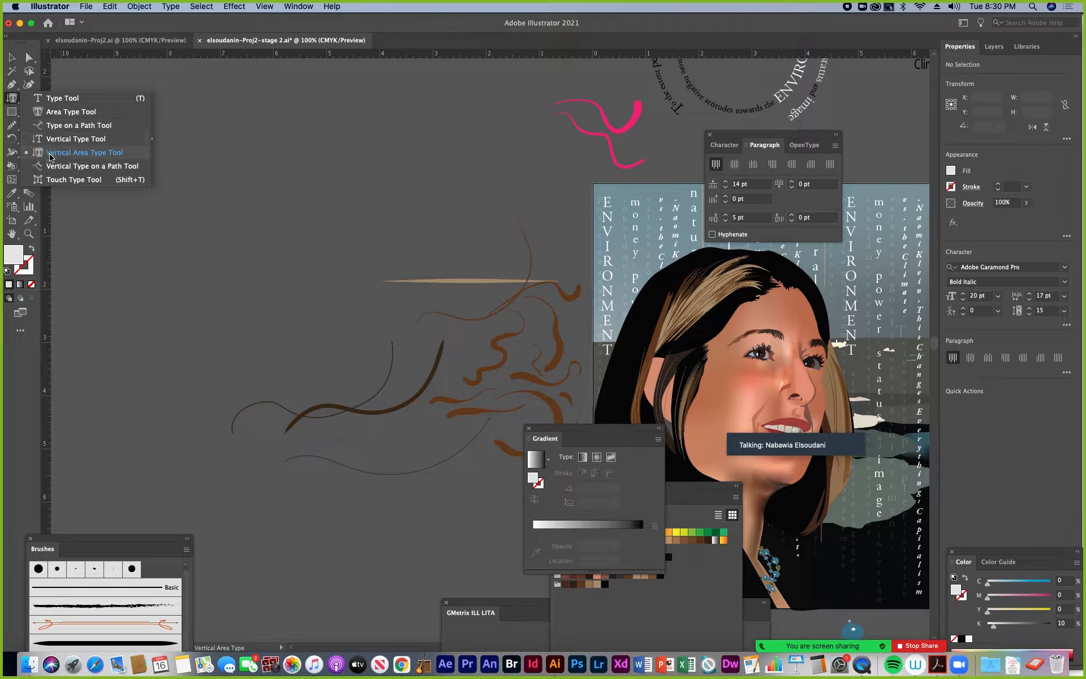
pyautogui.click(55, 169)
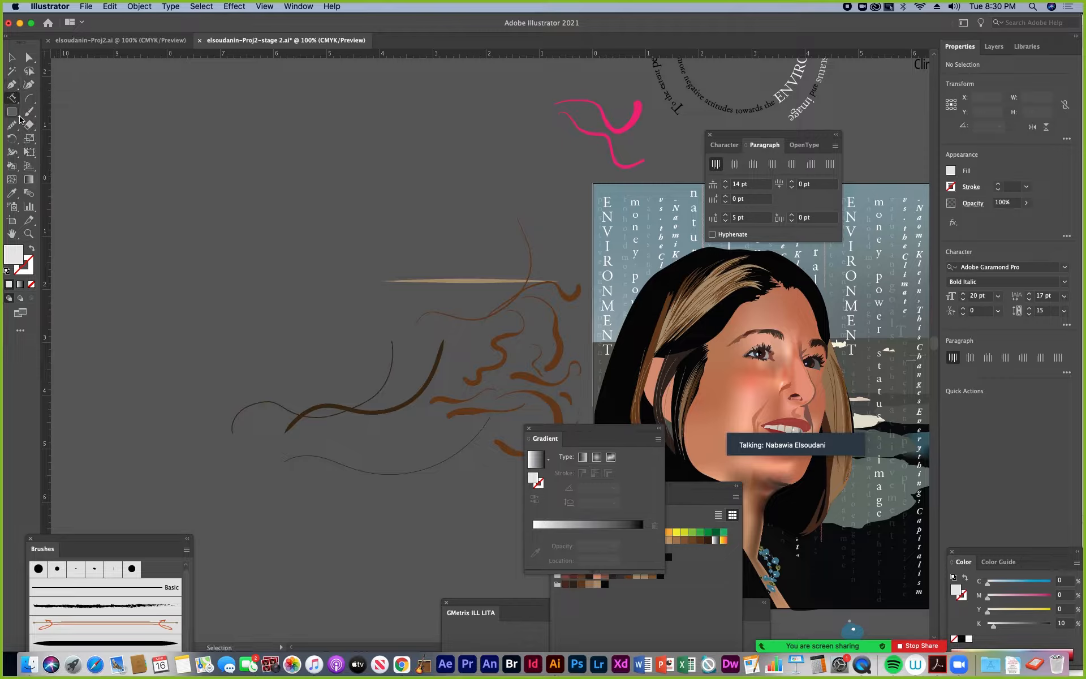
pyautogui.click(13, 85)
pyautogui.moveTo(142, 194); pyautogui.dragTo(158, 188)
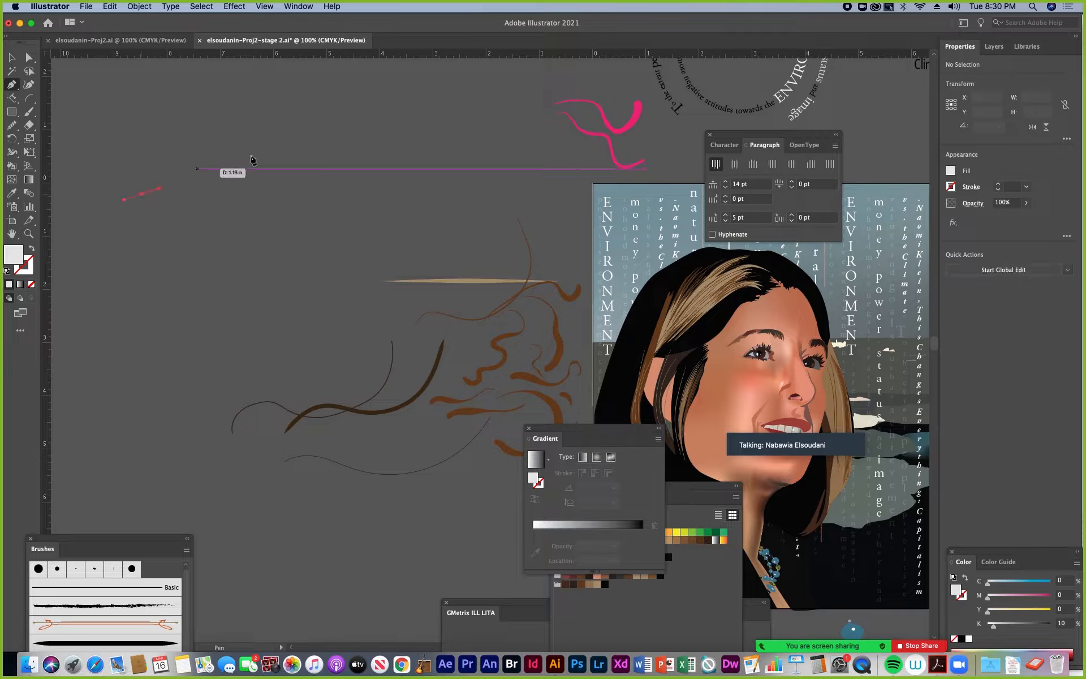
pyautogui.moveTo(313, 299); pyautogui.dragTo(293, 362)
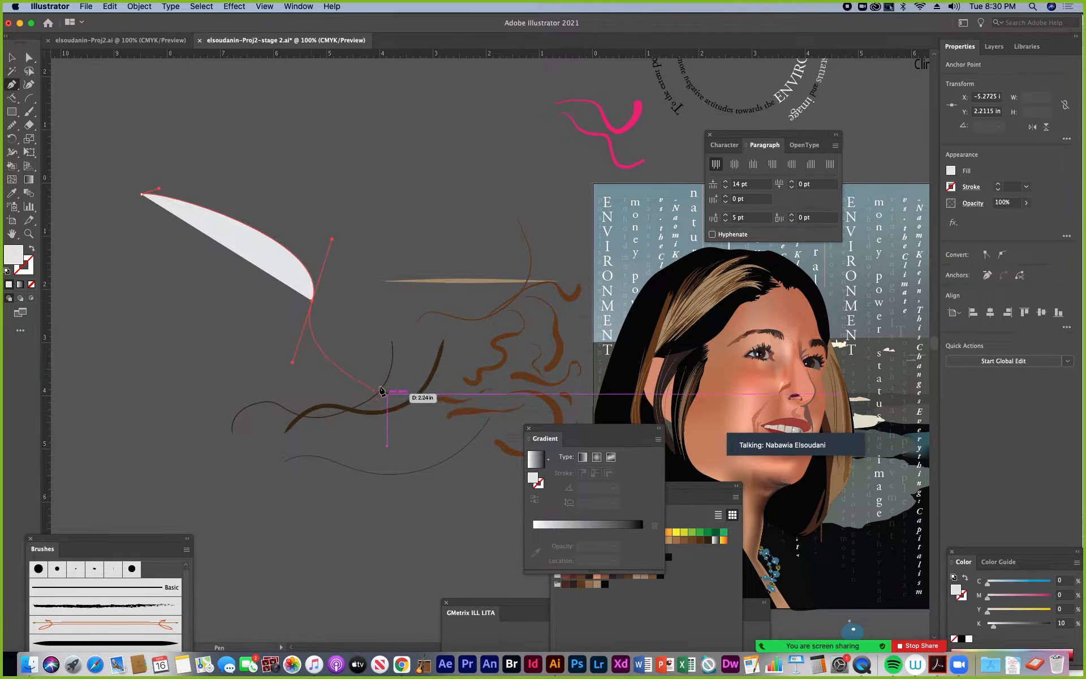
pyautogui.moveTo(378, 384); pyautogui.dragTo(418, 379)
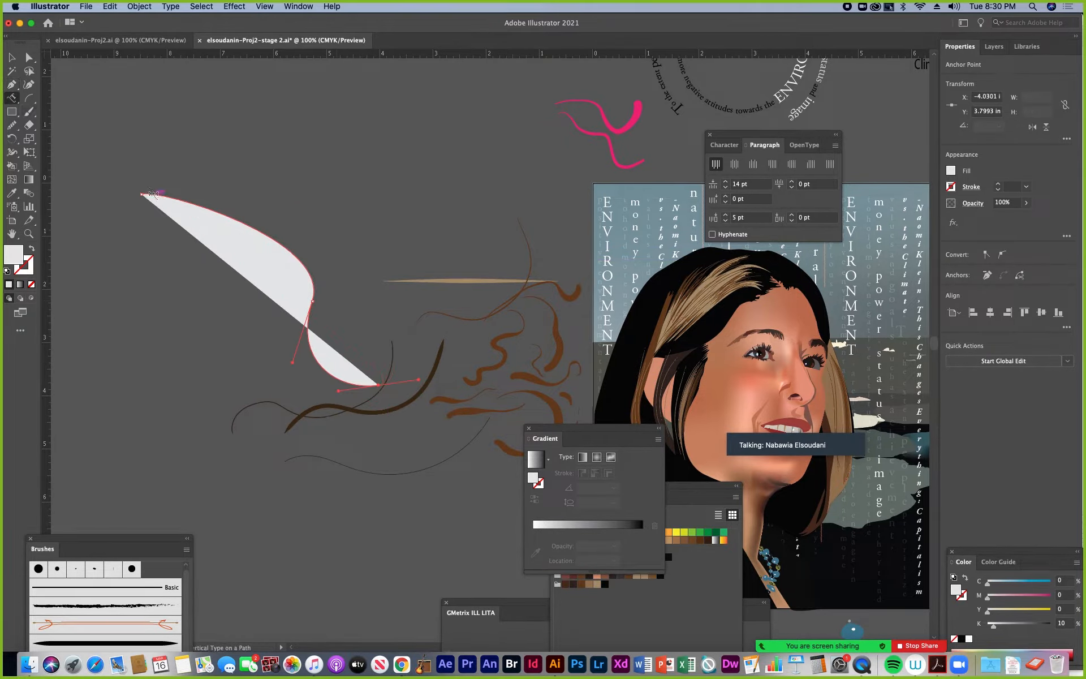
pyautogui.click(163, 196)
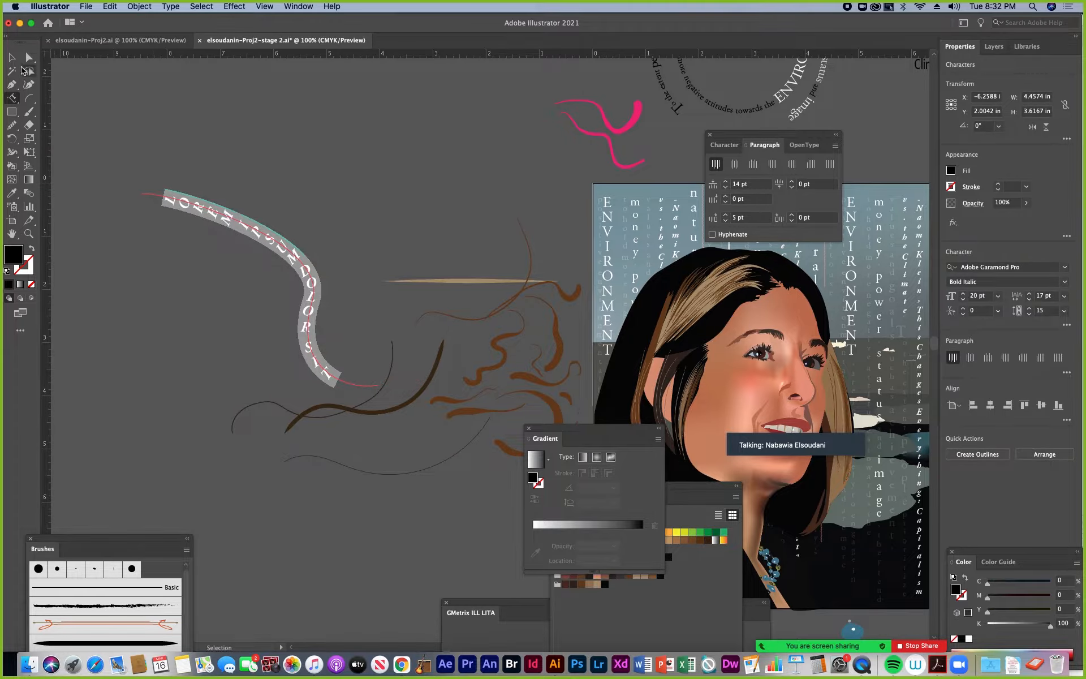
# Reshape the type path by moving its upper end point inward and up, shifting the middle anchor and lengthening that anchor's upper handle
pyautogui.click(30, 57)
pyautogui.moveTo(142, 196); pyautogui.dragTo(225, 116)
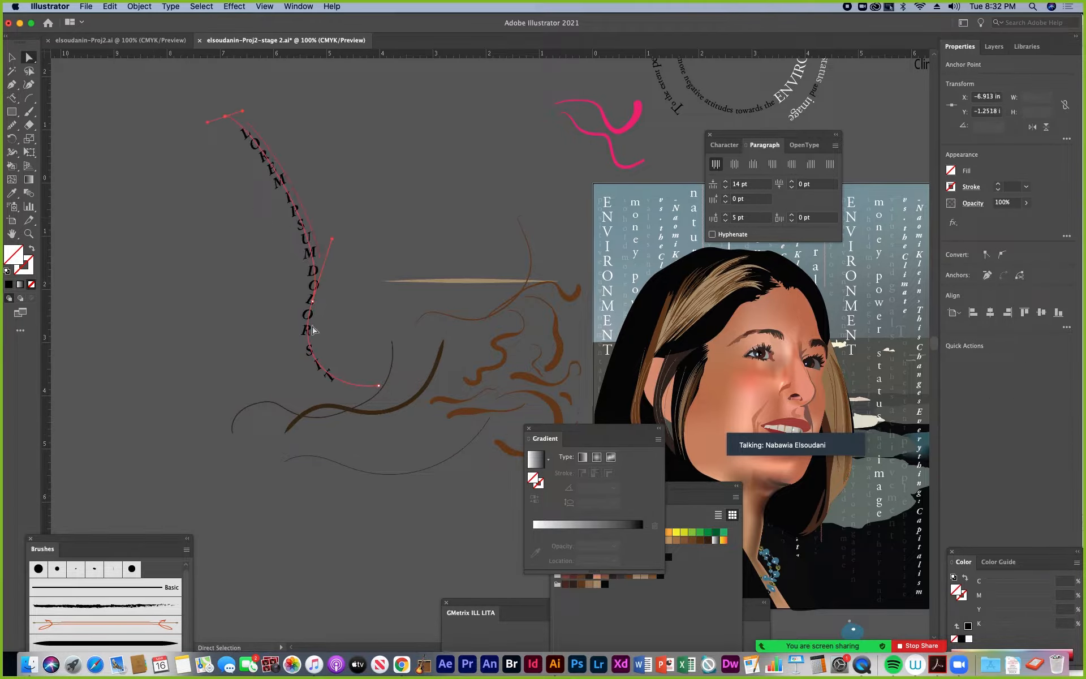
pyautogui.moveTo(312, 302); pyautogui.dragTo(298, 281)
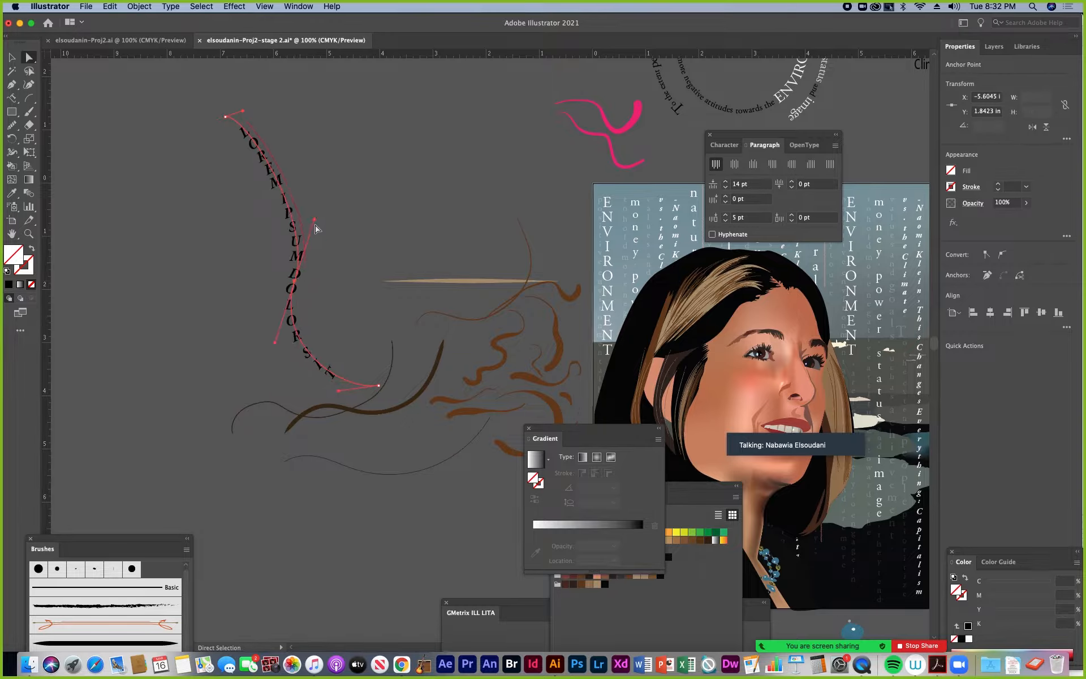
pyautogui.moveTo(315, 220); pyautogui.dragTo(324, 175)
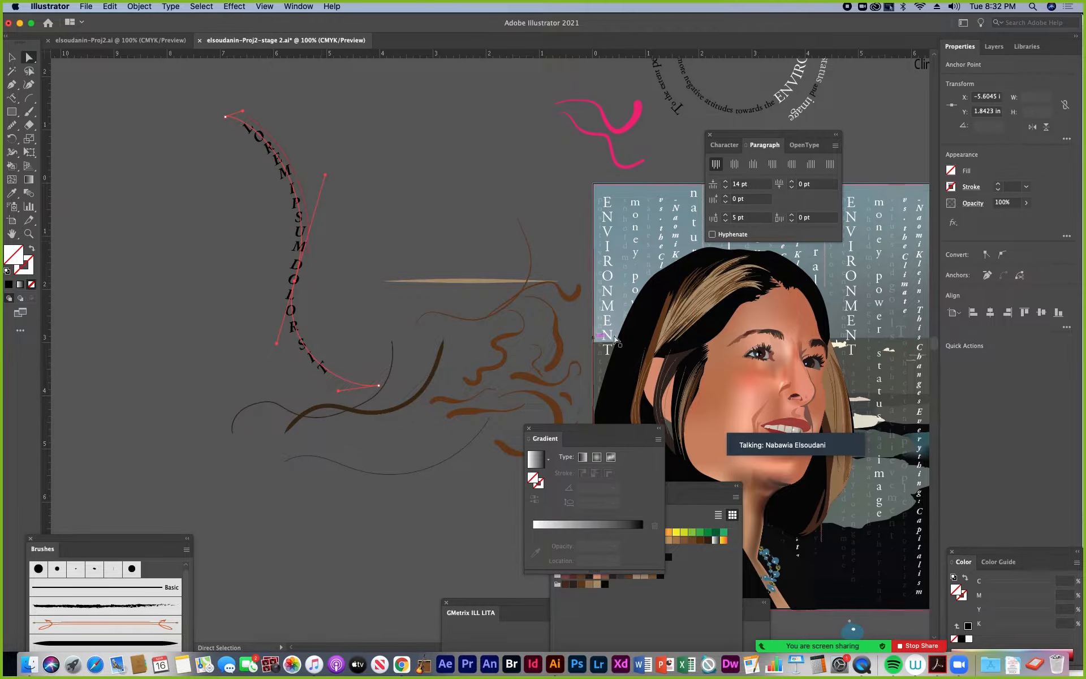
# Display the Character options next to the curved vertical type, with the Gradient panel moved out of the way
pyautogui.moveTo(633, 428); pyautogui.dragTo(526, 462)
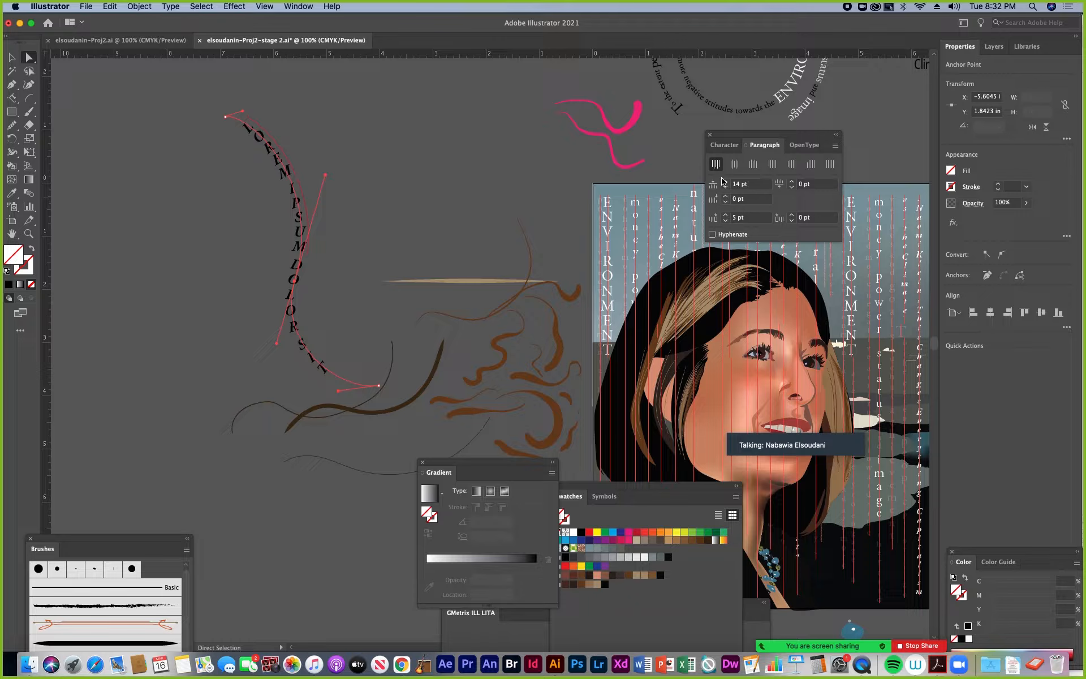
pyautogui.click(728, 146)
pyautogui.moveTo(755, 141); pyautogui.dragTo(417, 122)
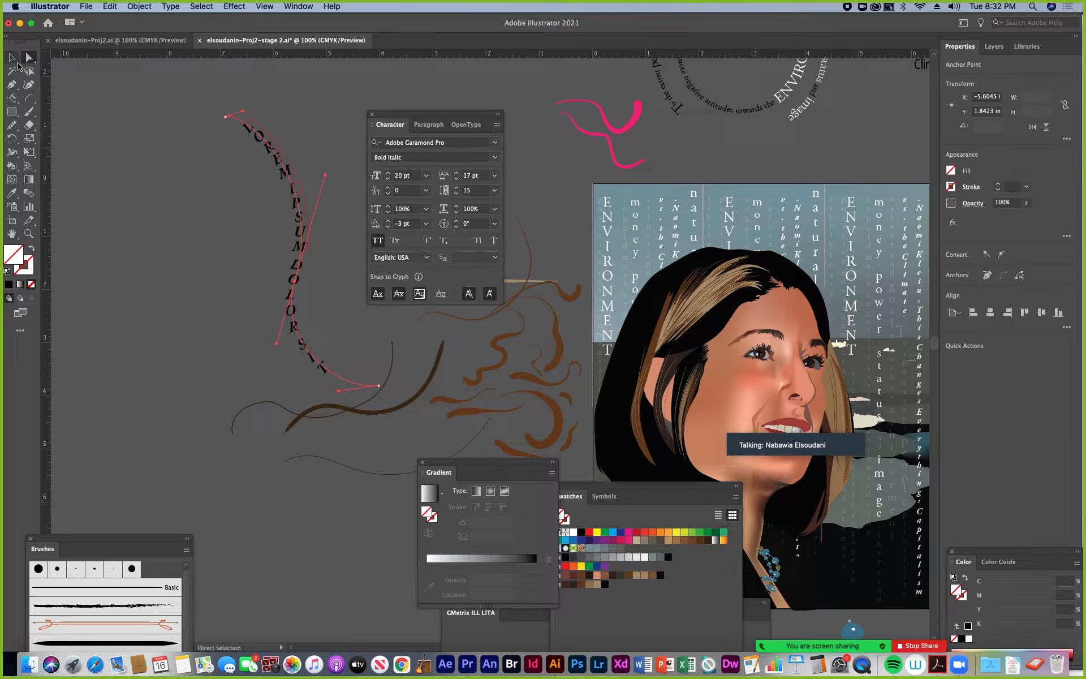
# Select the vertical type on the curved path and delete it
pyautogui.press('v')
pyautogui.moveTo(302, 214); pyautogui.dragTo(245, 195)
pyautogui.press('Delete')
# Bring the portrait into view and move the Character, Gradient and Swatches panels clear of its artboard
pyautogui.hscroll(10, 245, 199)
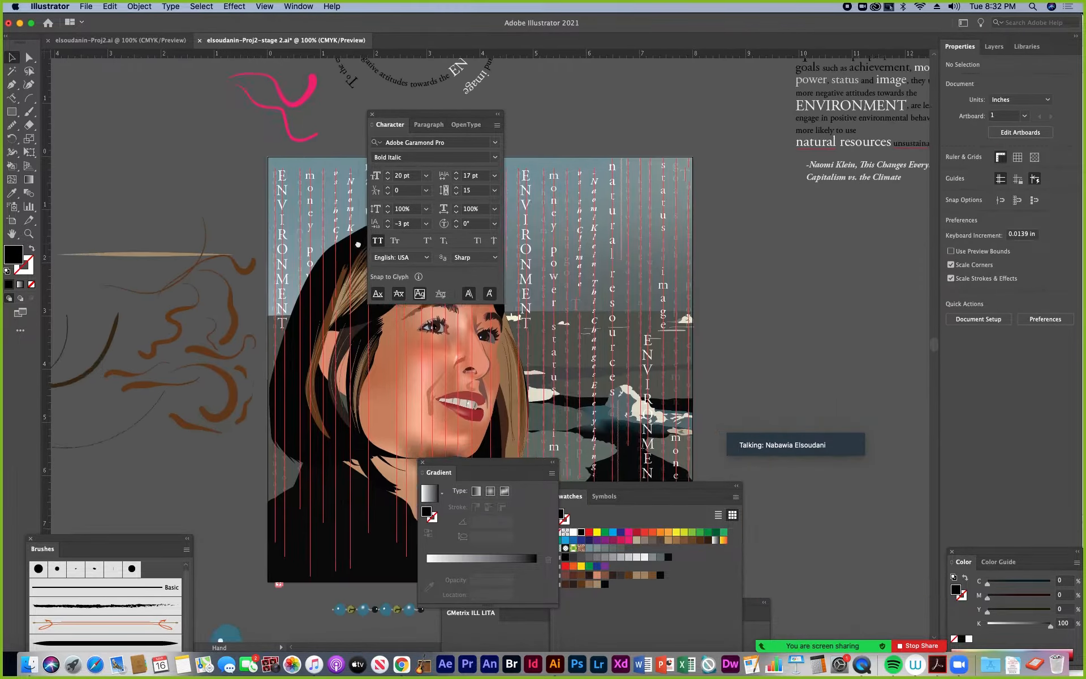
pyautogui.moveTo(396, 119); pyautogui.dragTo(686, 234)
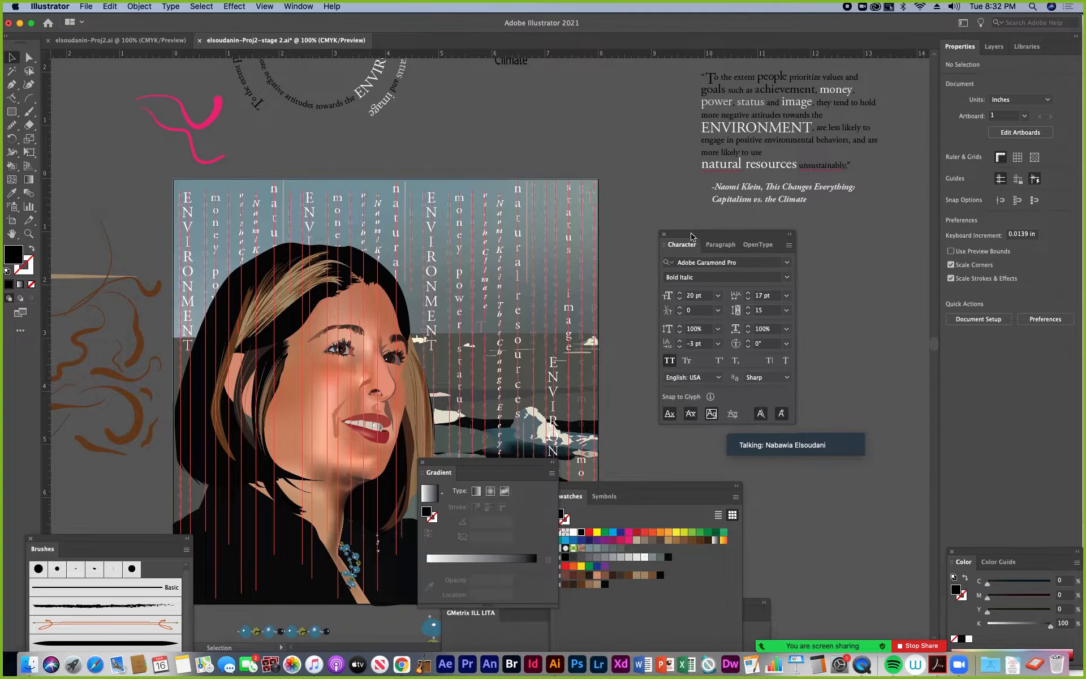
pyautogui.moveTo(526, 467); pyautogui.dragTo(892, 488)
pyautogui.moveTo(689, 490); pyautogui.dragTo(748, 487)
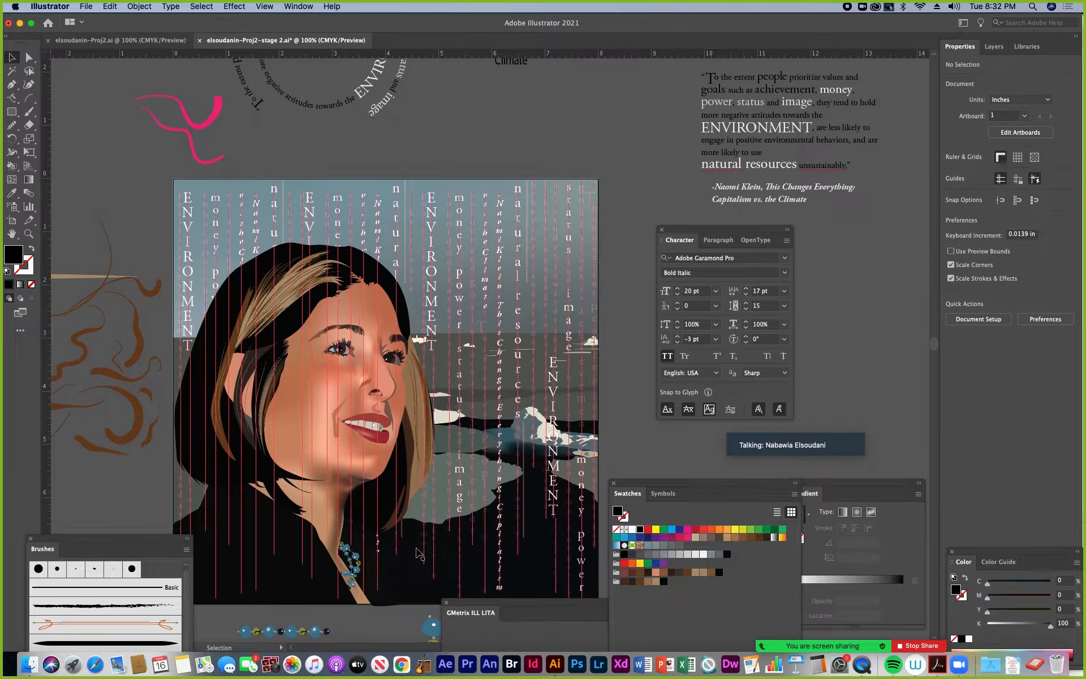
# Switch to Finder and open the examples folder inside OCC > Project 2 Materials on the LaCie drive
pyautogui.click(30, 666)
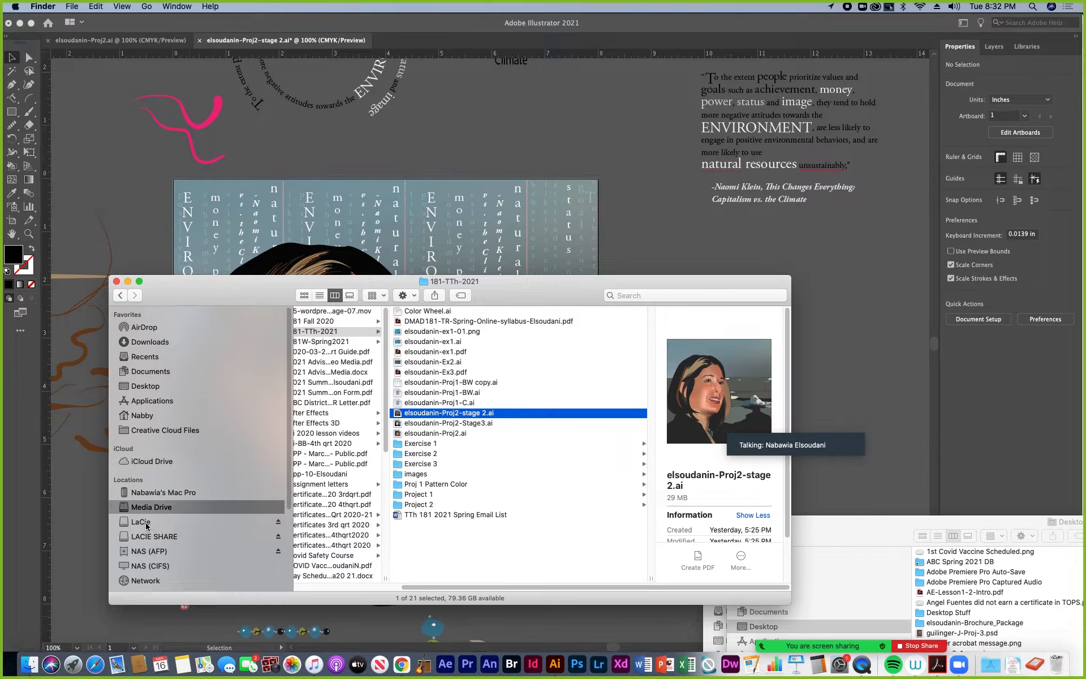
pyautogui.click(142, 521)
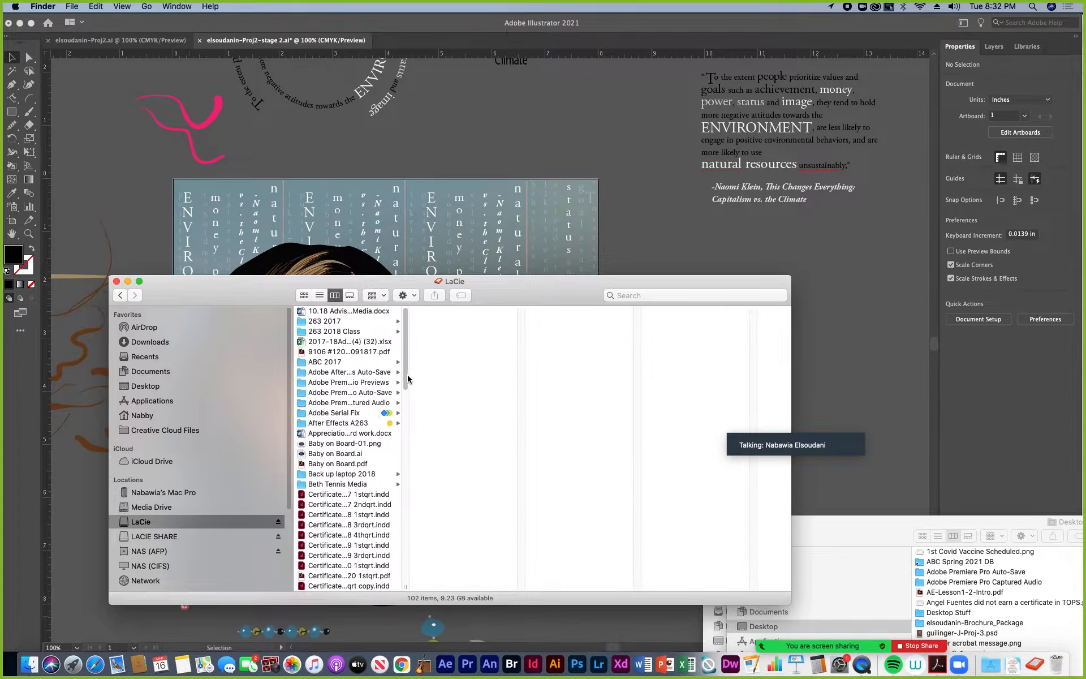
pyautogui.moveTo(405, 587); pyautogui.dragTo(536, 585)
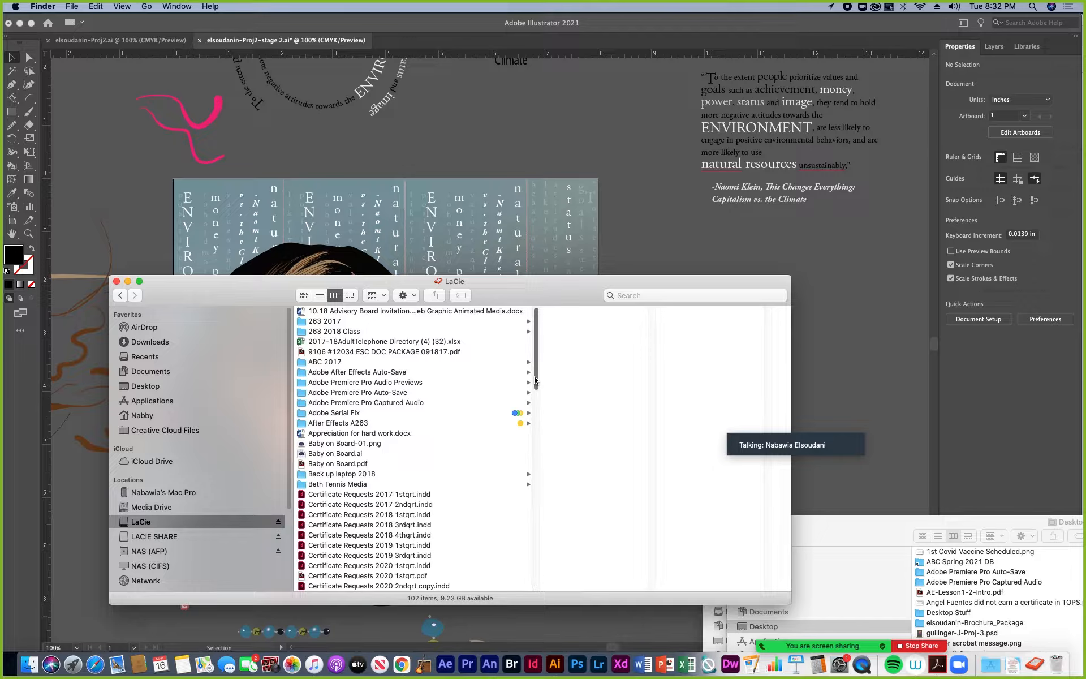
pyautogui.moveTo(536, 380); pyautogui.dragTo(533, 571)
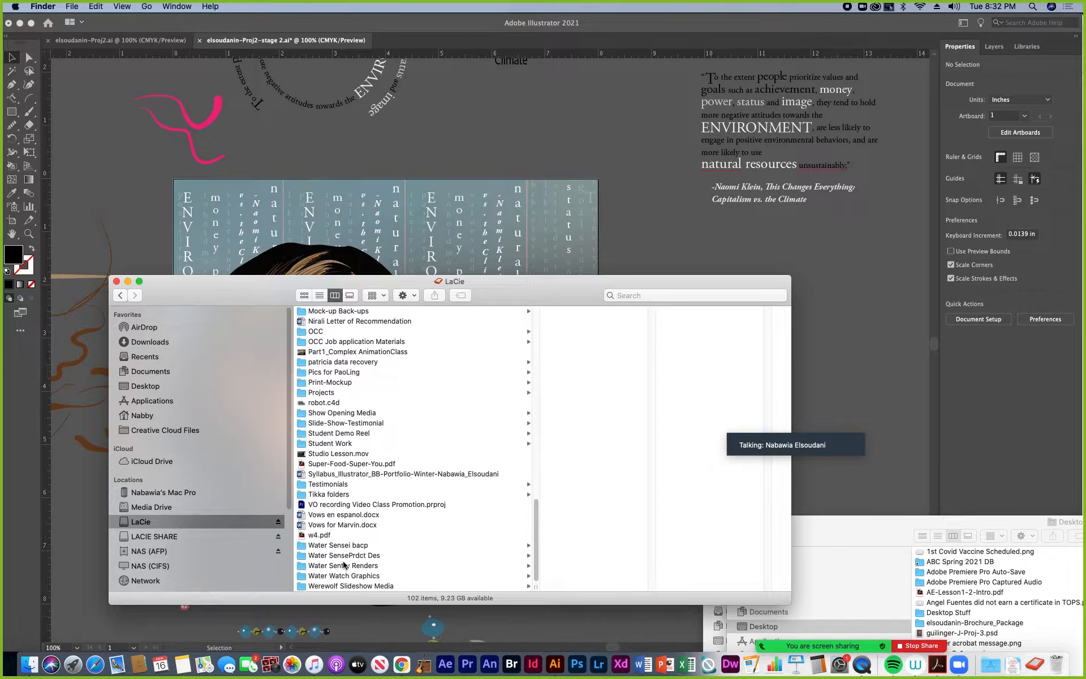
pyautogui.click(320, 333)
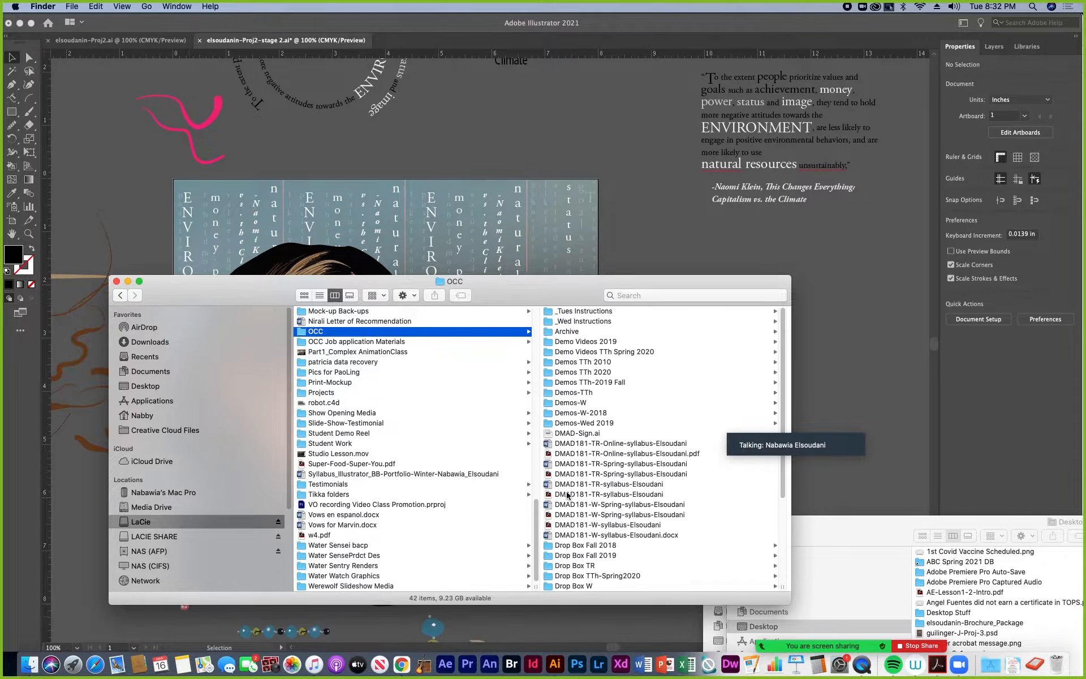
pyautogui.scroll(-5, 596, 547)
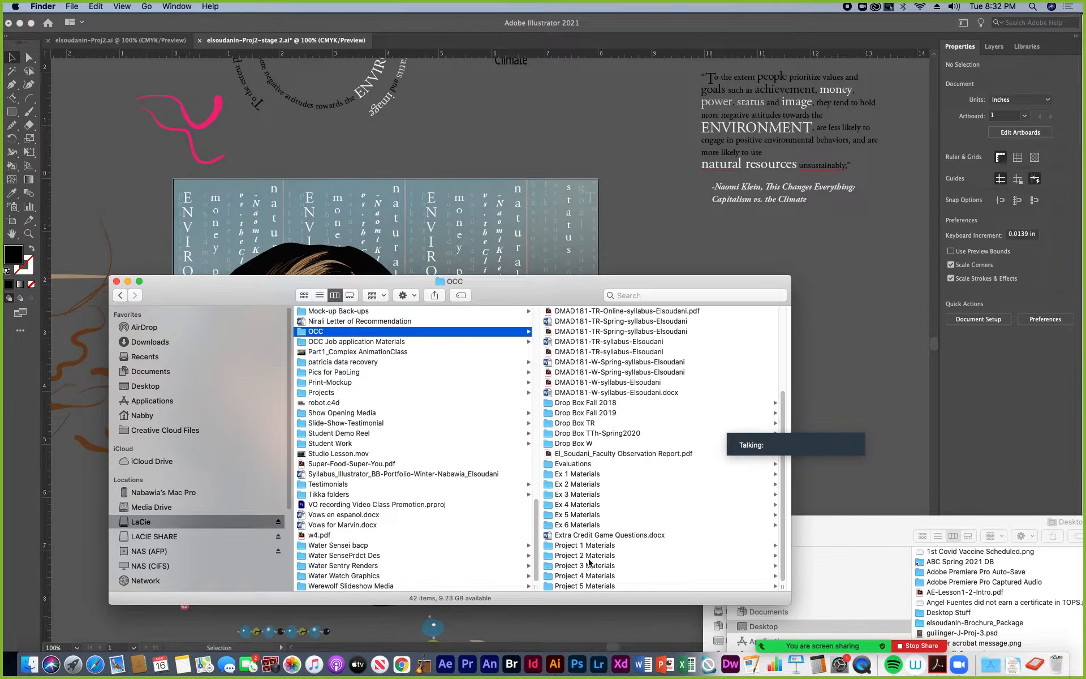
pyautogui.click(589, 558)
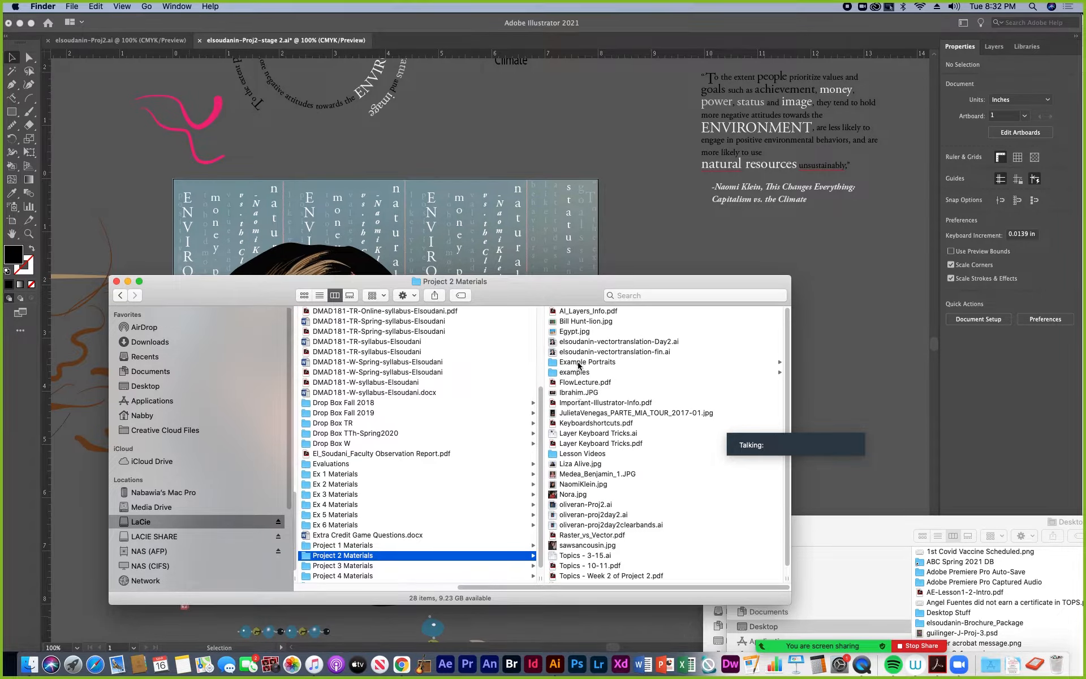
pyautogui.click(577, 372)
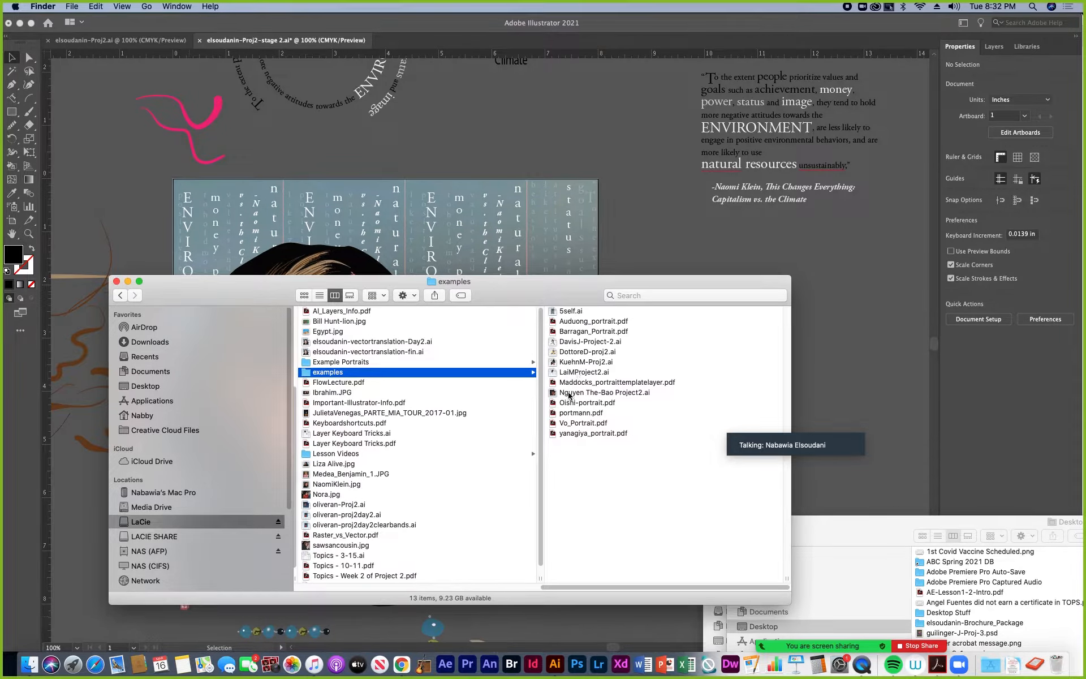
# Open LaiMProject2.ai from the examples folder and examine the portrait's lettered scarf at 100% magnification
pyautogui.click(566, 423)
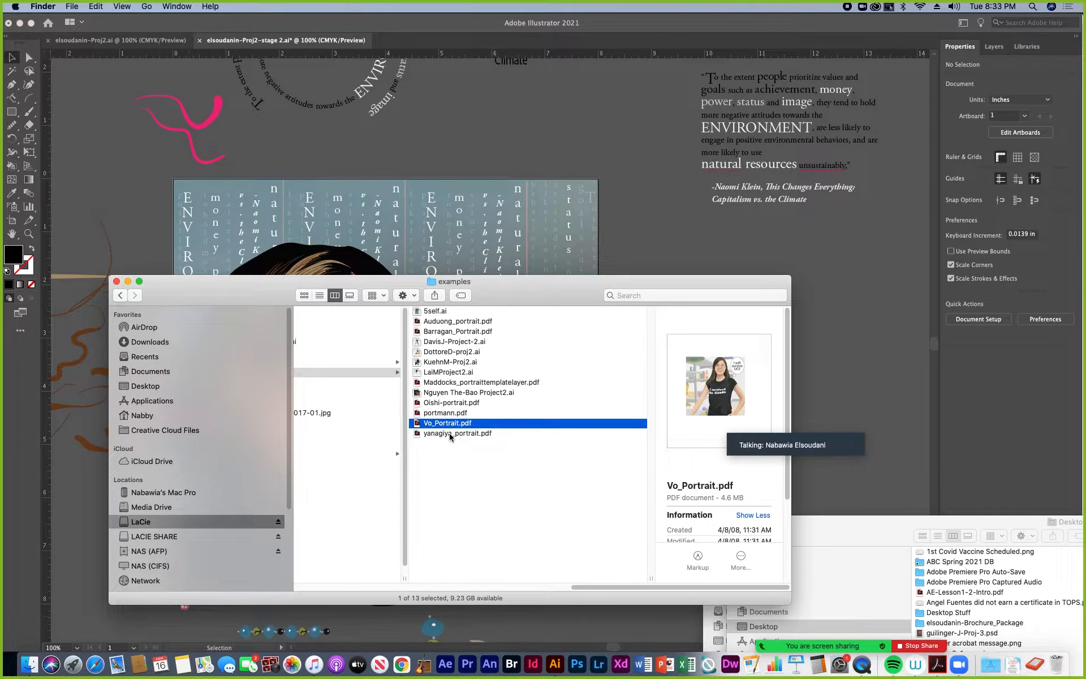
pyautogui.doubleClick(439, 373)
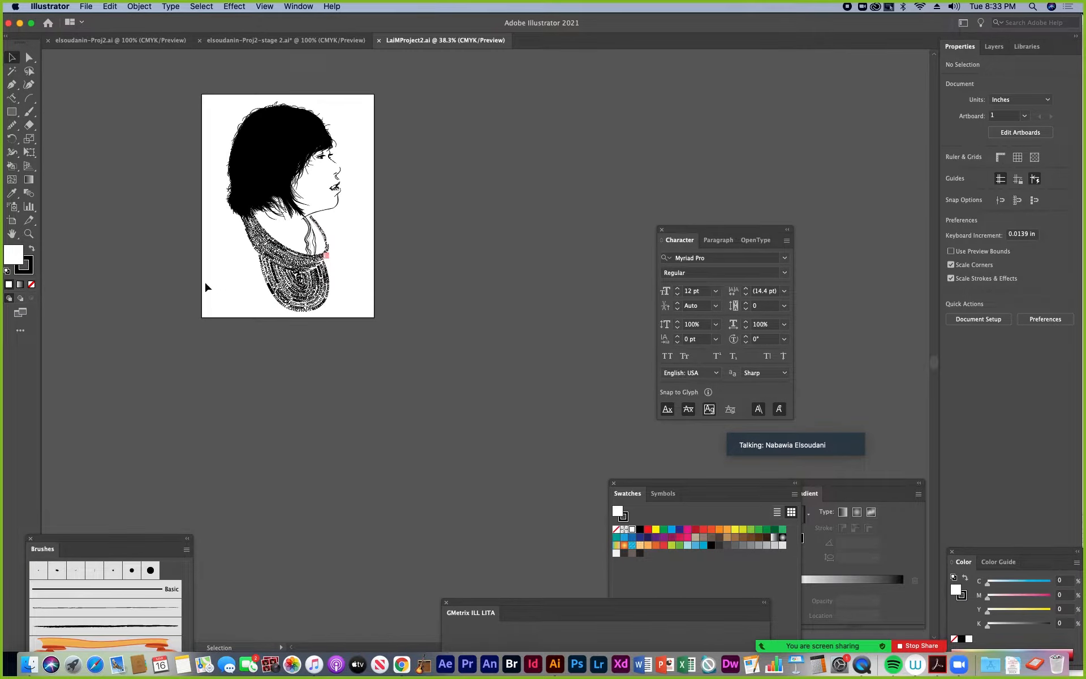
pyautogui.click(29, 234)
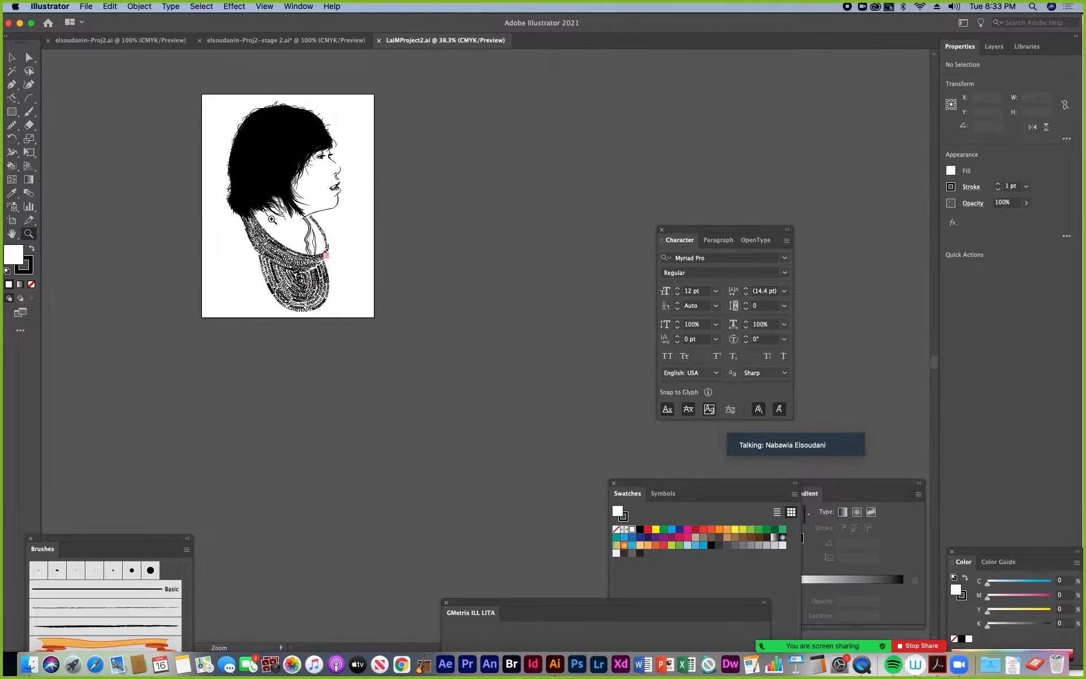
pyautogui.click(274, 221)
pyautogui.click(527, 349)
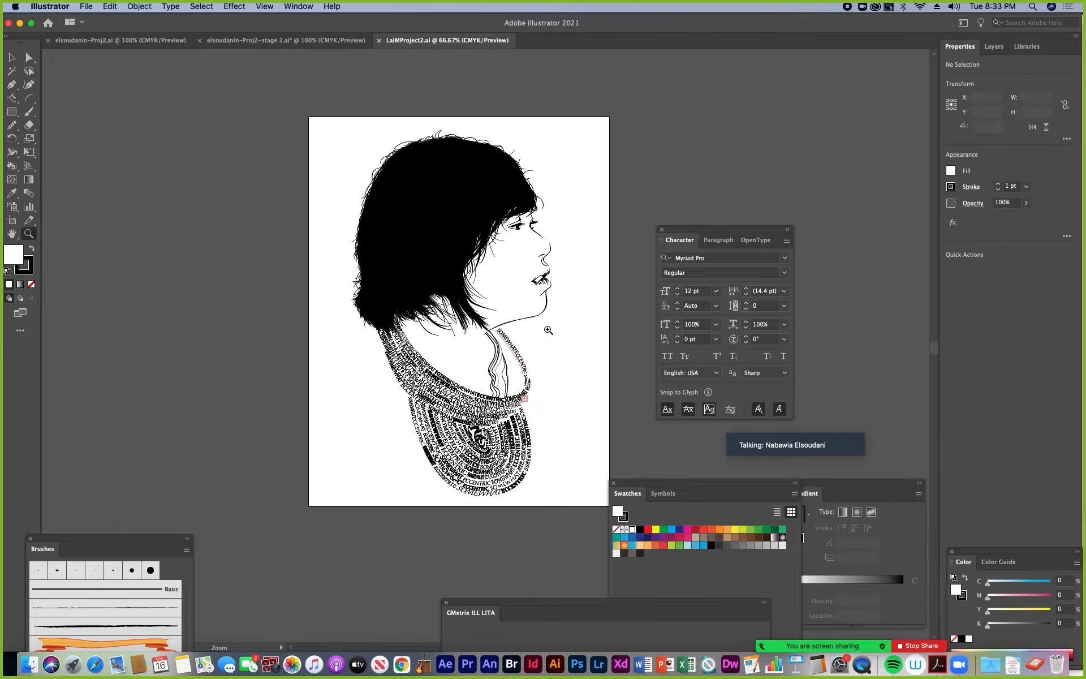
pyautogui.click(548, 329)
pyautogui.moveTo(406, 338)
pyautogui.mouseDown()
pyautogui.moveTo(427, 344)
pyautogui.moveTo(418, 324)
pyautogui.mouseUp()
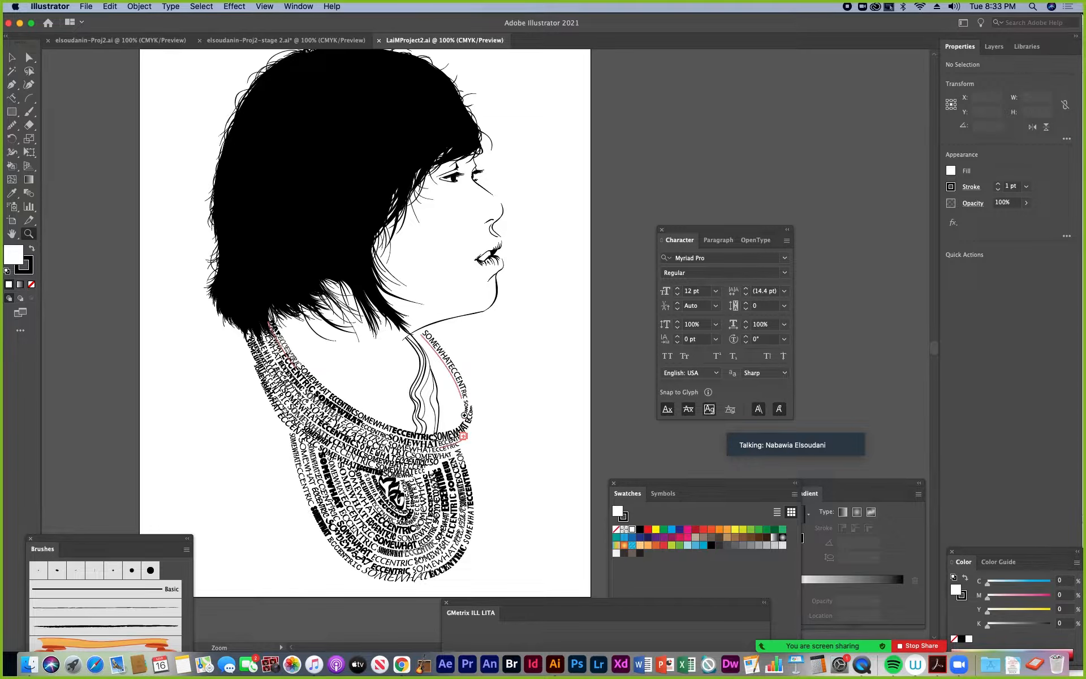
pyautogui.press('space')
pyautogui.moveTo(522, 379); pyautogui.dragTo(490, 389)
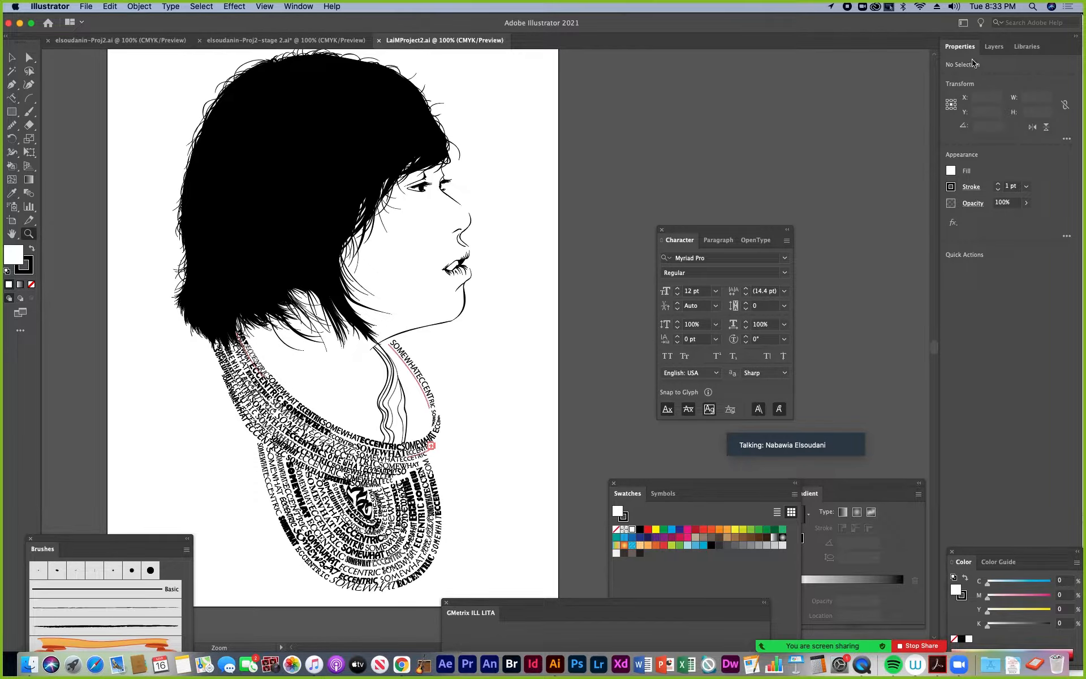
# Show the reference photo on Layer 1 and hide the artwork on Layer 8 and Layer 2
pyautogui.click(994, 47)
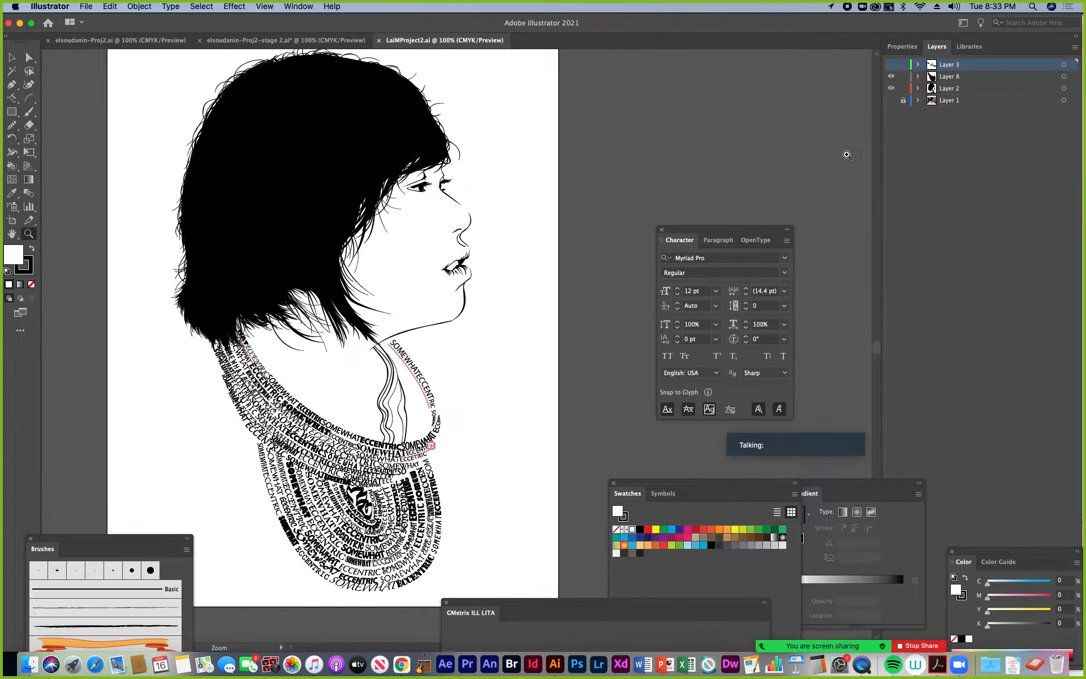
pyautogui.click(891, 100)
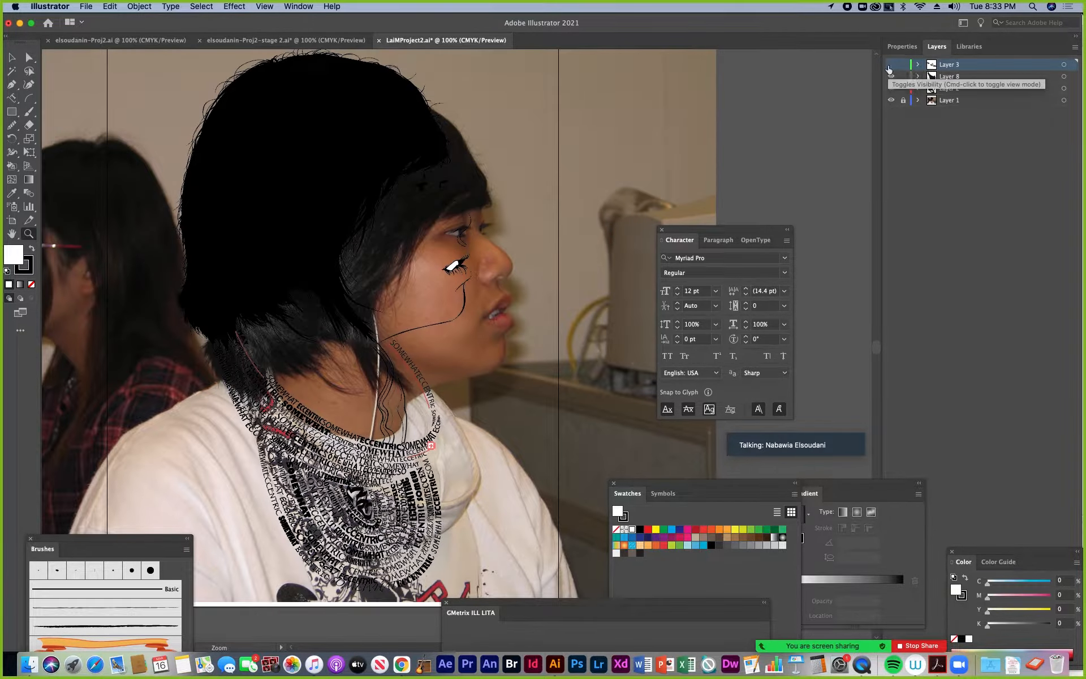
pyautogui.moveTo(891, 88); pyautogui.dragTo(889, 69)
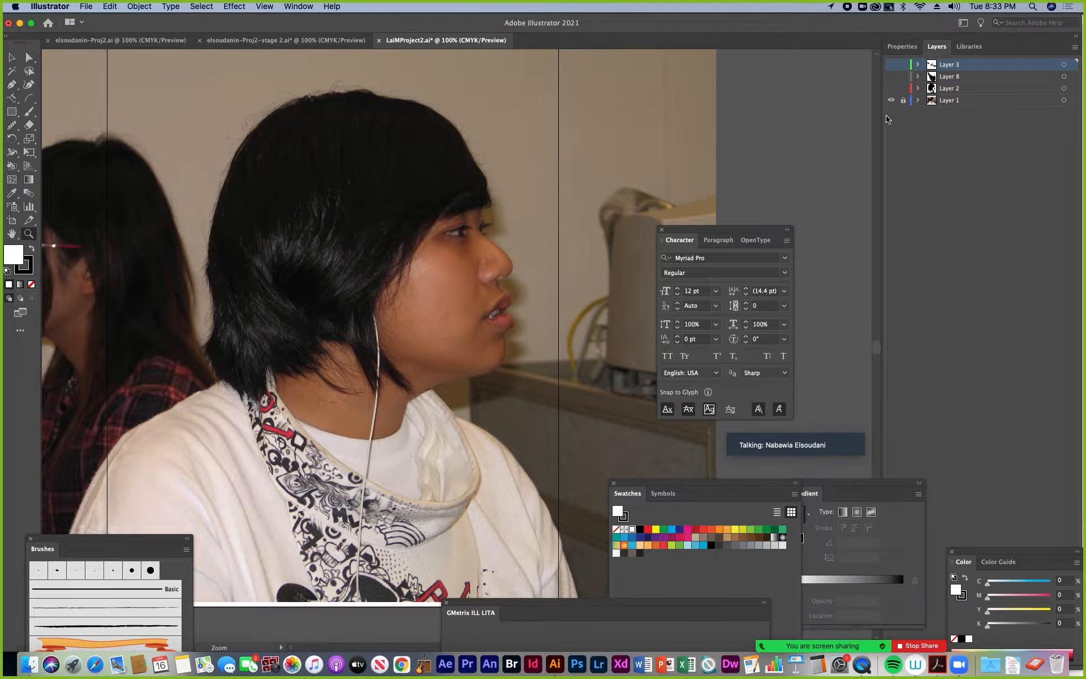
# Hide the Layer 1 photo and make the artwork on Layer 2 and Layer 8 visible again
pyautogui.click(891, 100)
pyautogui.click(890, 88)
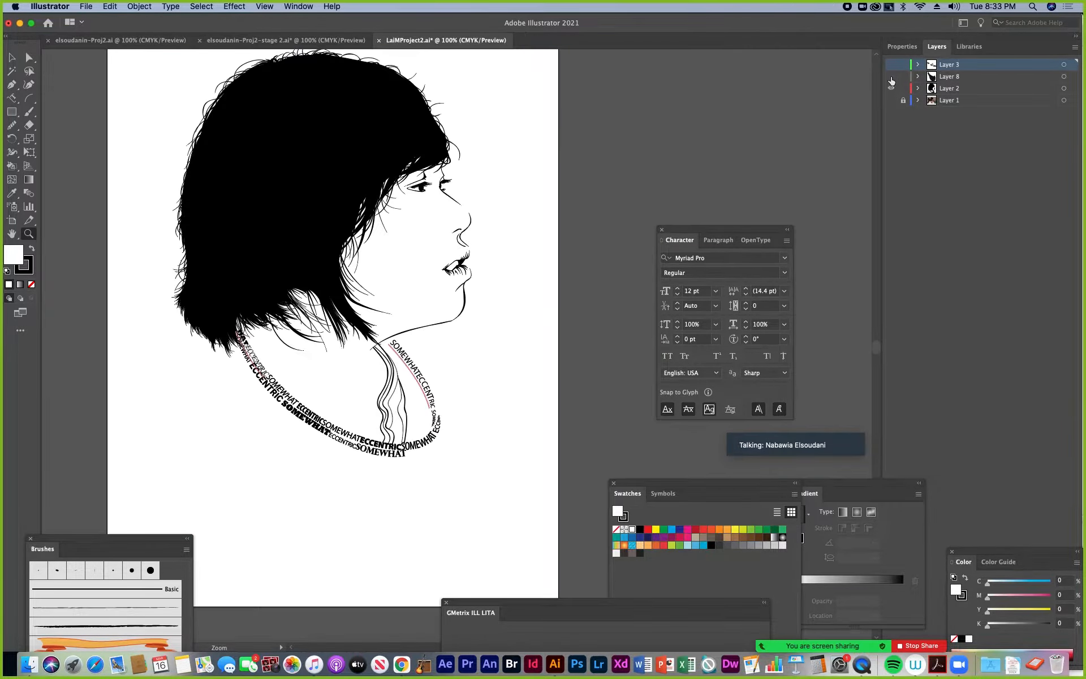
pyautogui.click(891, 76)
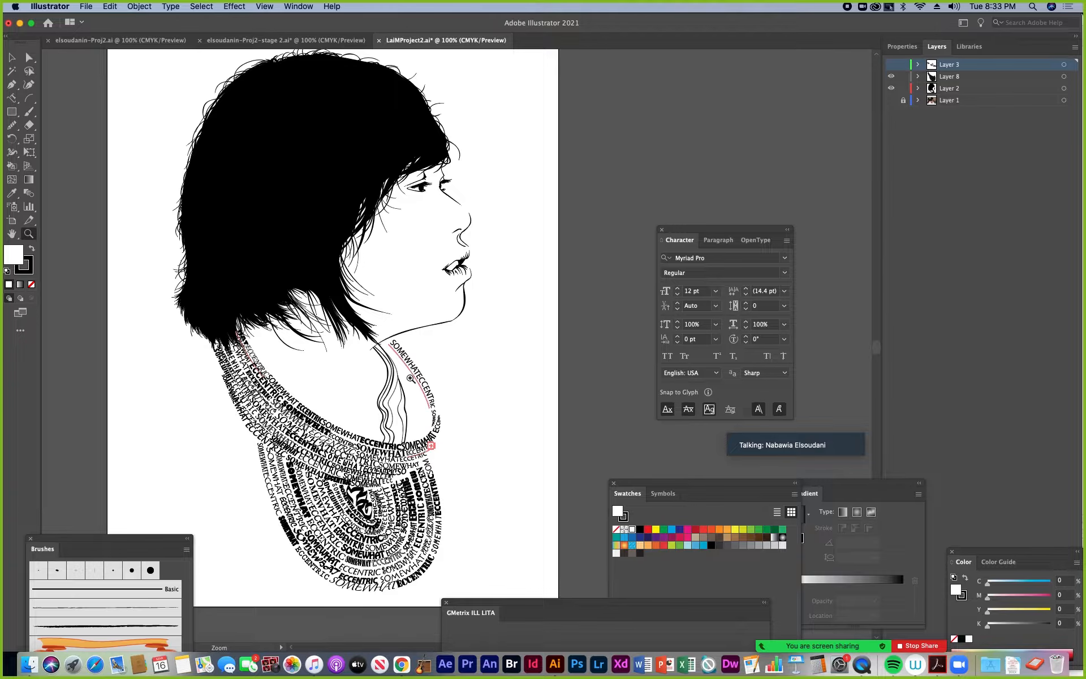
# Switch to Chrome and open Google Images in a new tab
pyautogui.click(402, 669)
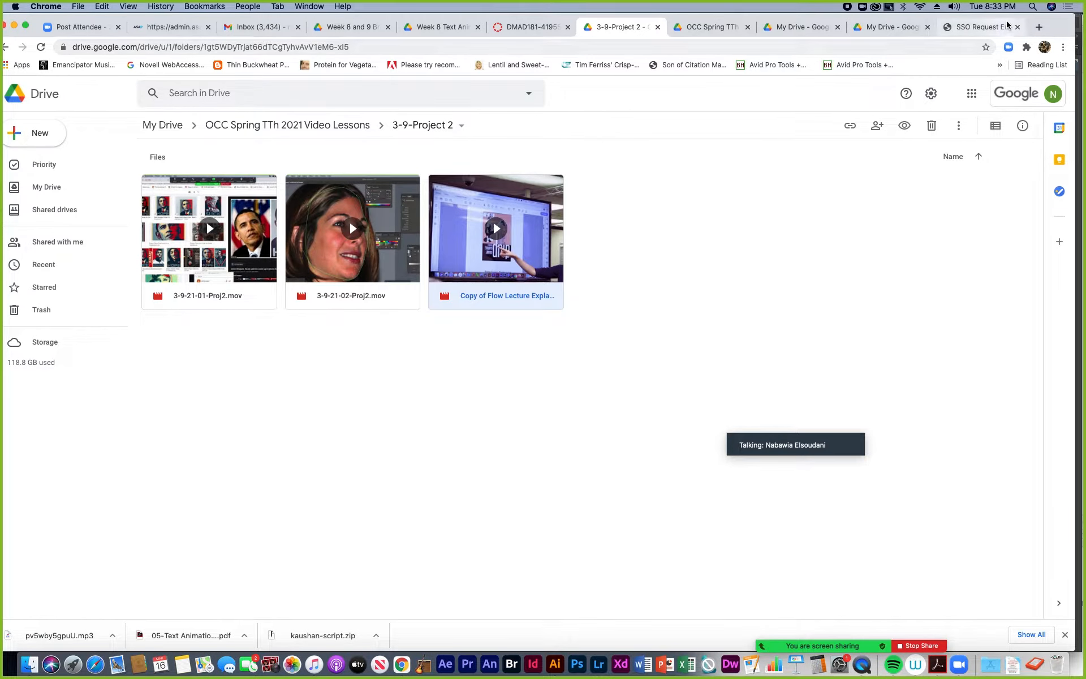
pyautogui.click(1038, 26)
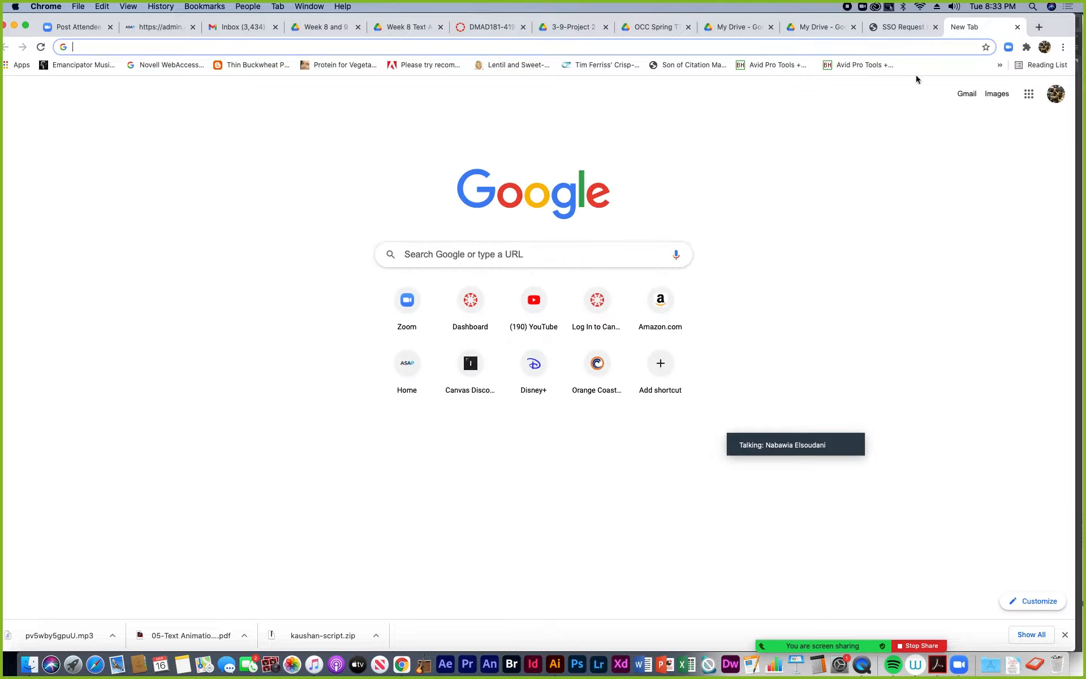
pyautogui.click(1000, 98)
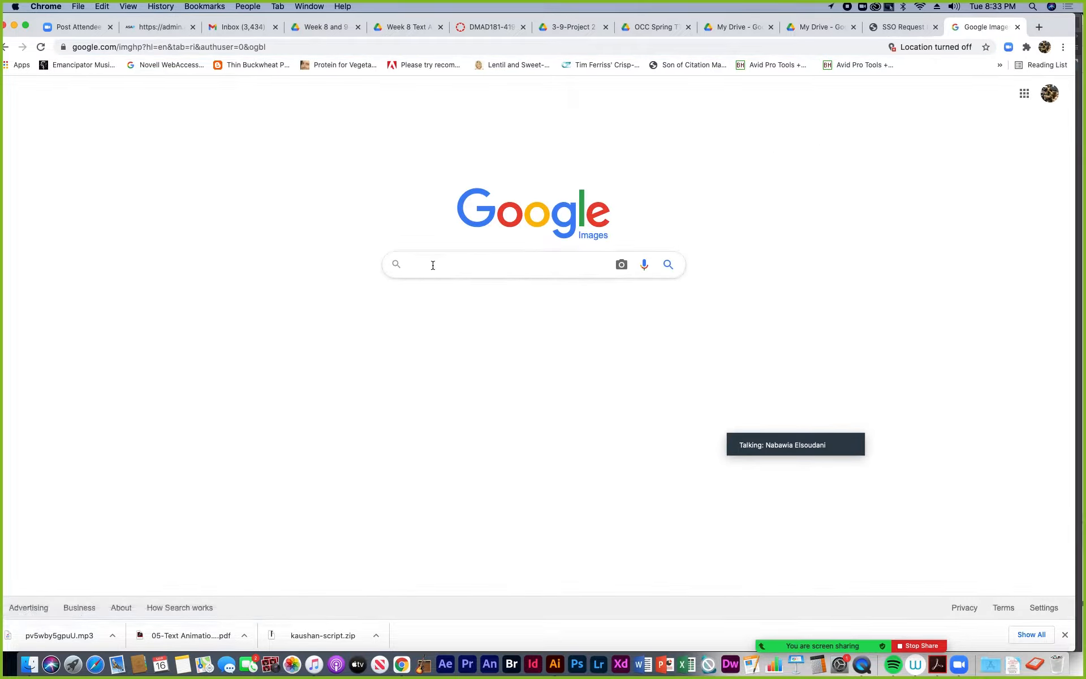
# Search for "typography art" and preview the "35 Beautiful Human Portrait Typography Art Designs" image
pyautogui.write('typographu')
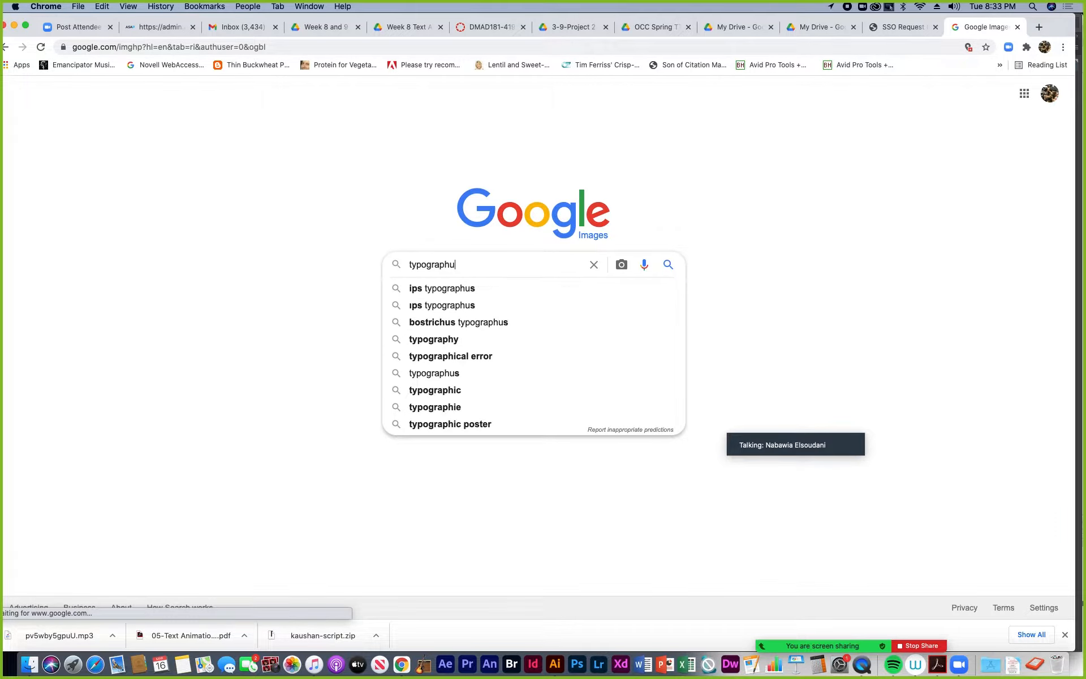
pyautogui.press('BackSpace')
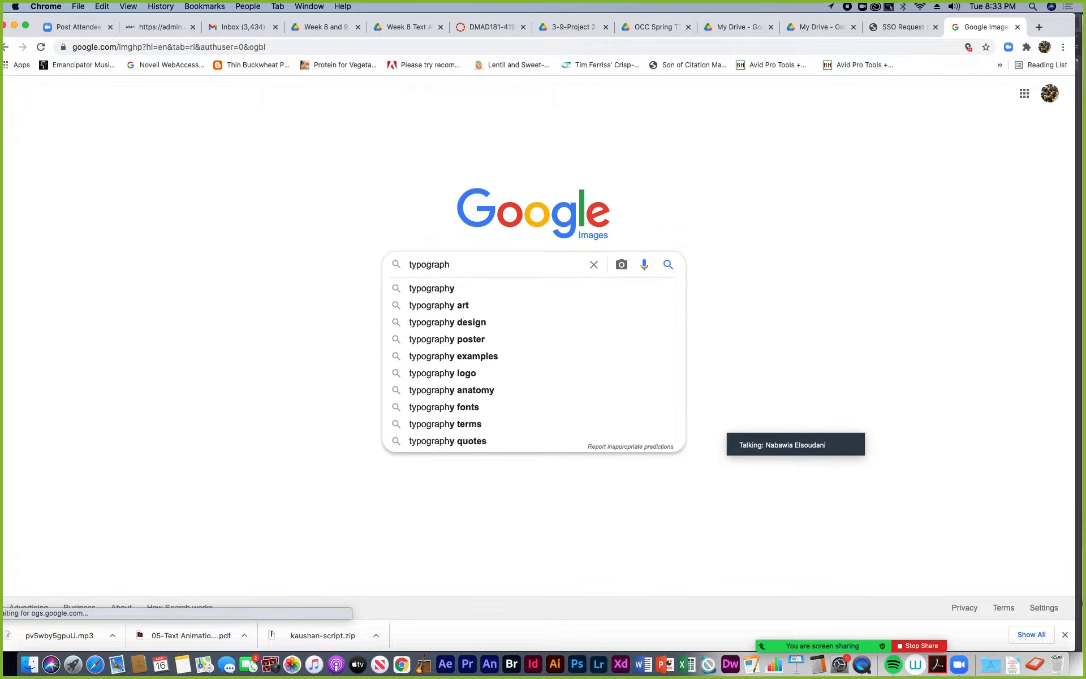
pyautogui.write('y art')
pyautogui.press('Return')
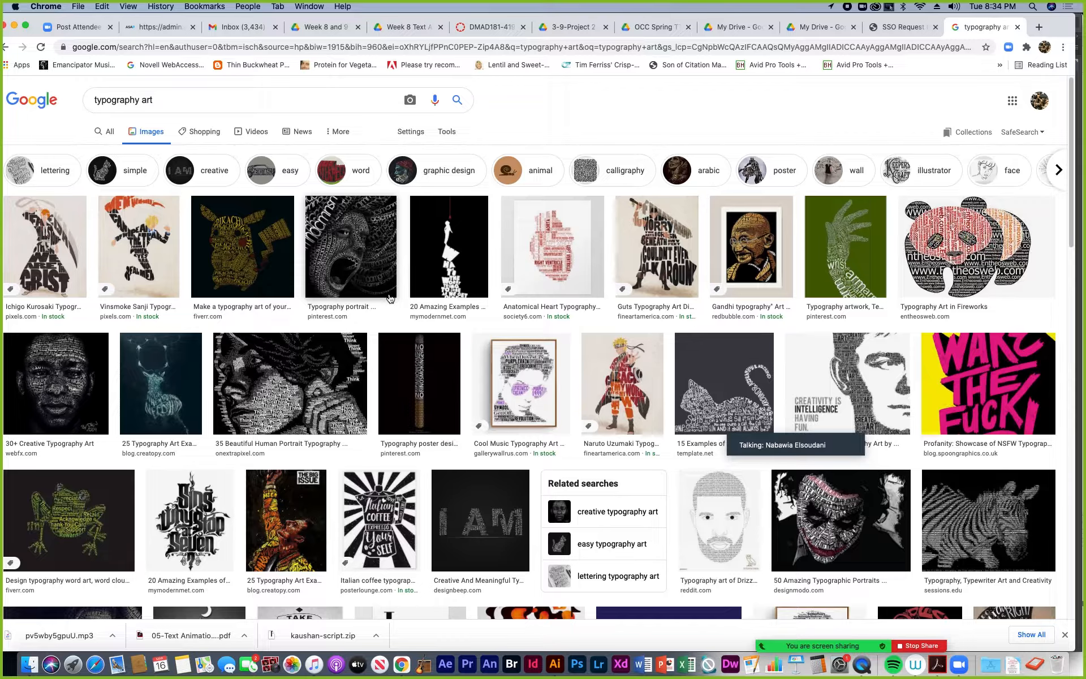
pyautogui.click(291, 385)
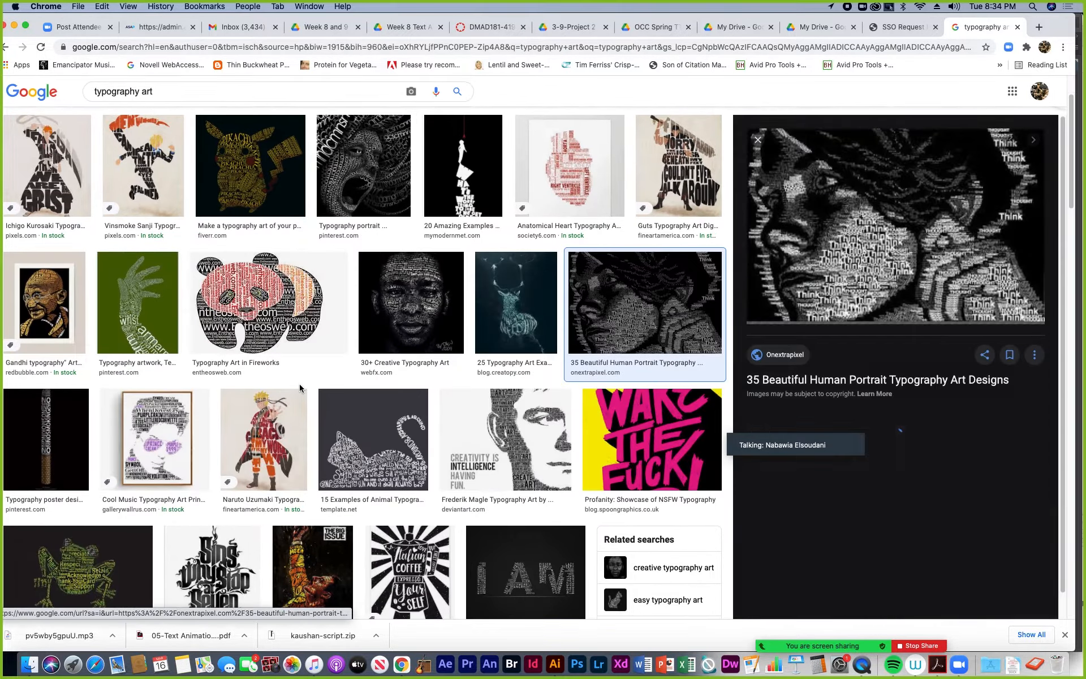
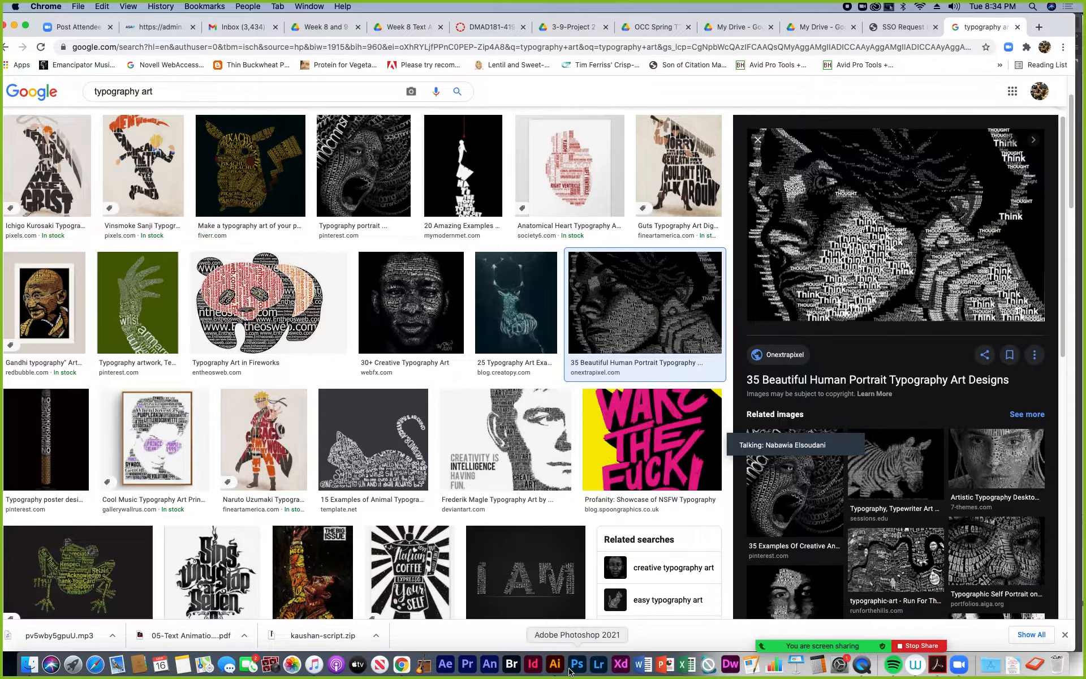
# Preview the Typographic Self Portrait image on the AIGA gallery, and switch to the Proj2-stage 2 portrait document in Illustrator
pyautogui.click(988, 573)
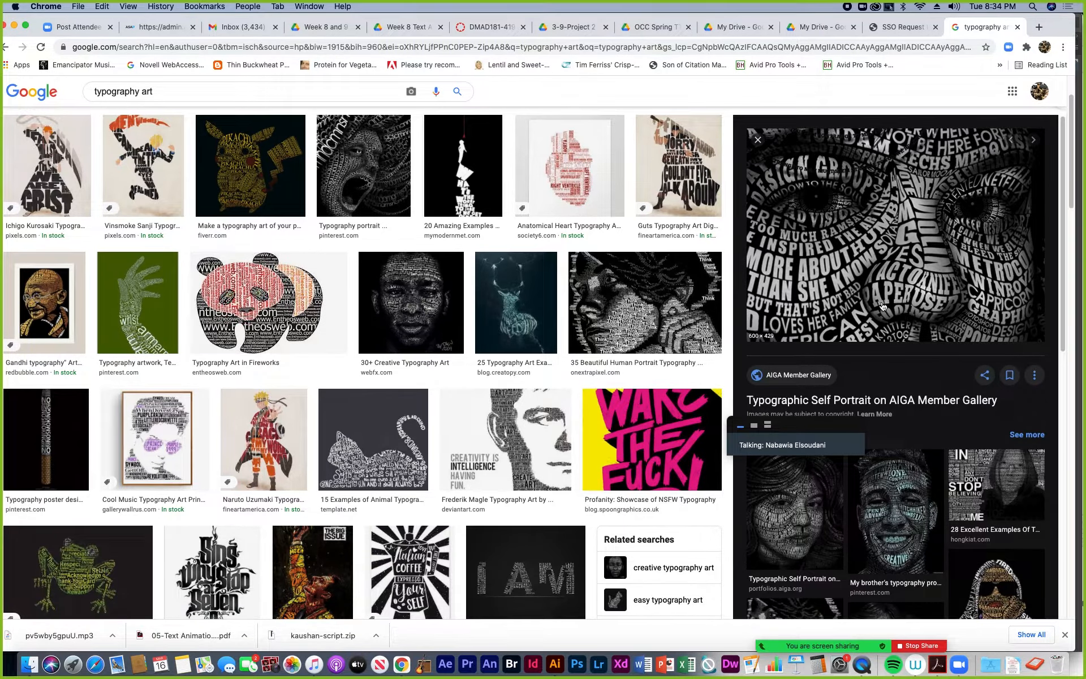
pyautogui.click(557, 666)
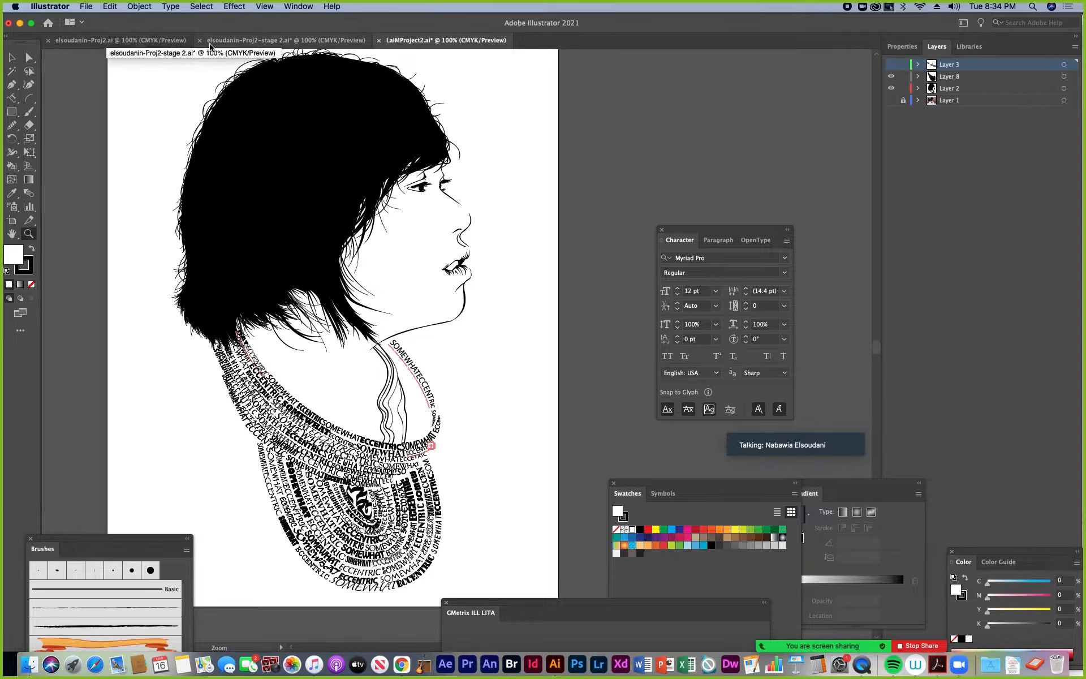
pyautogui.click(309, 41)
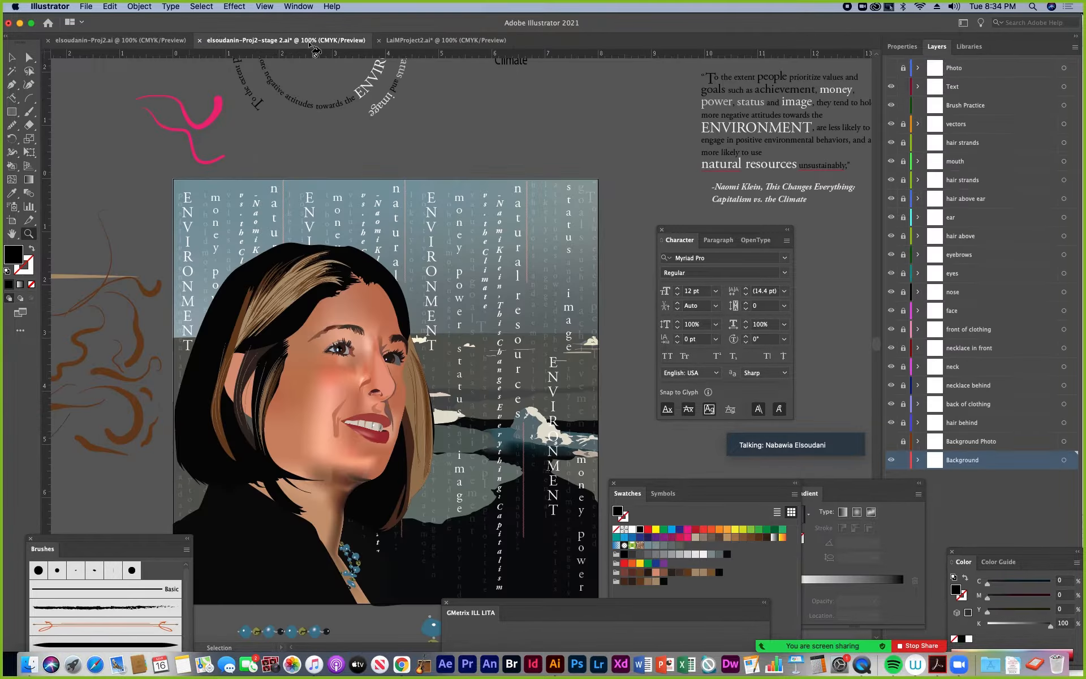
pyautogui.scroll(-4, 474, 414)
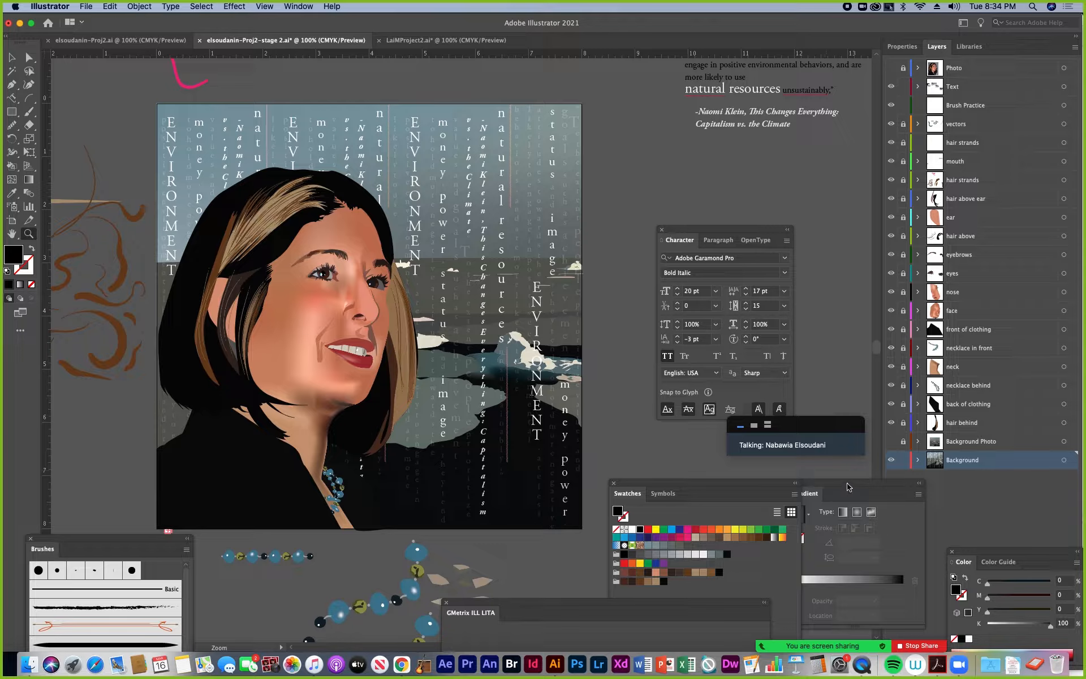
# Move the Swatches and Gradient panels clear of the layer list and hide the quote text inside the Background layer
pyautogui.moveTo(738, 484); pyautogui.dragTo(622, 535)
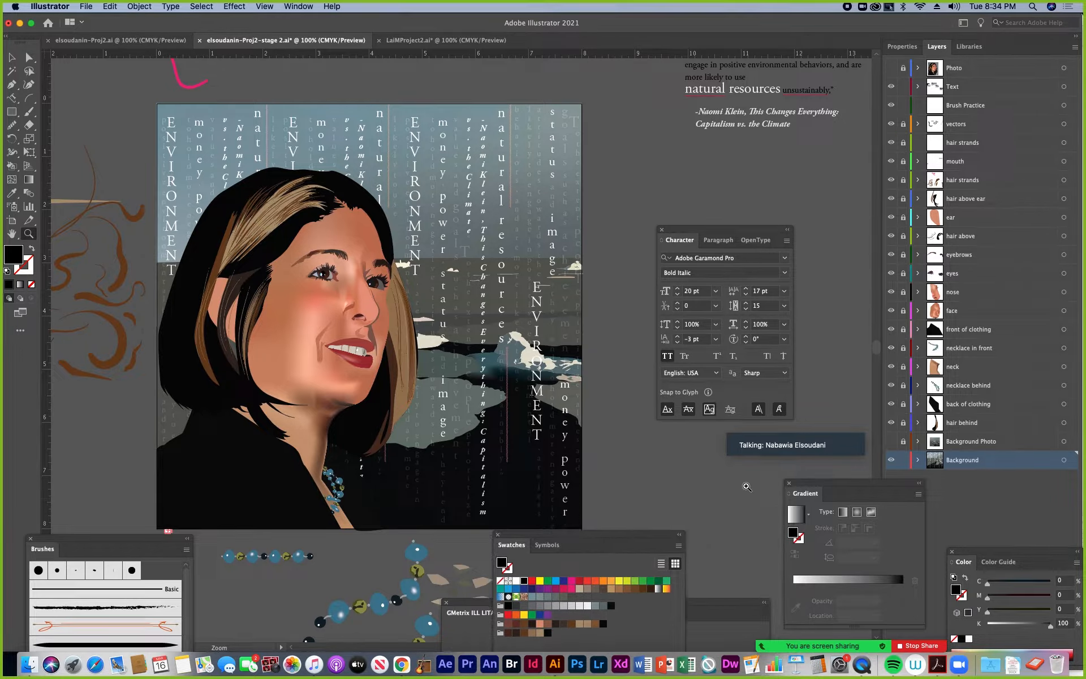
pyautogui.moveTo(831, 488); pyautogui.dragTo(767, 535)
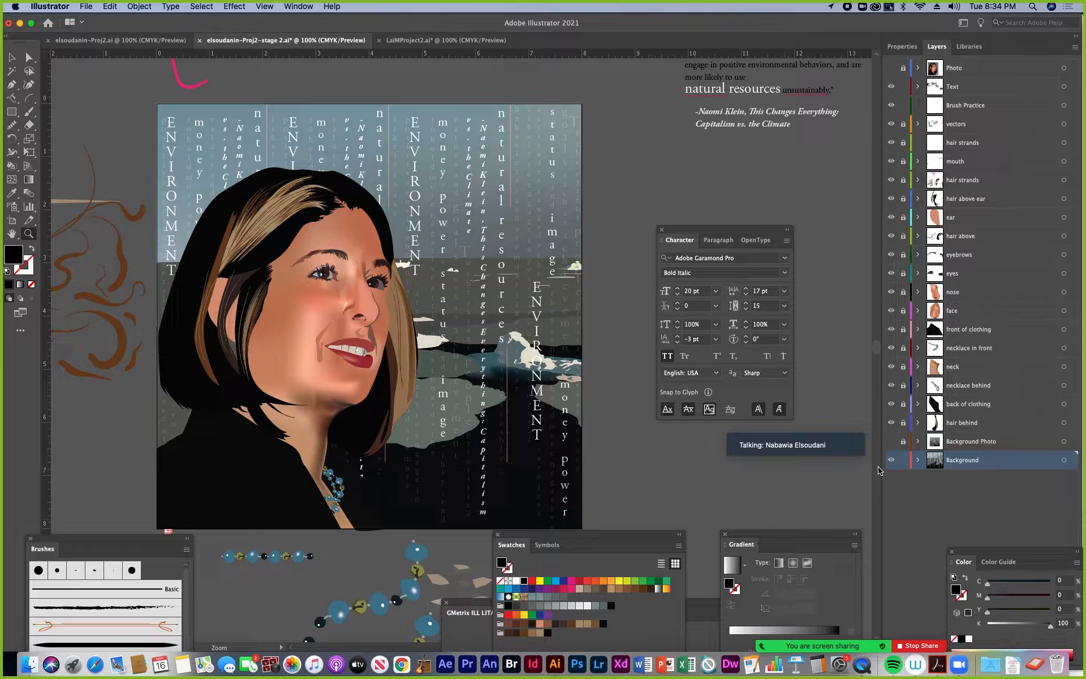
pyautogui.click(917, 460)
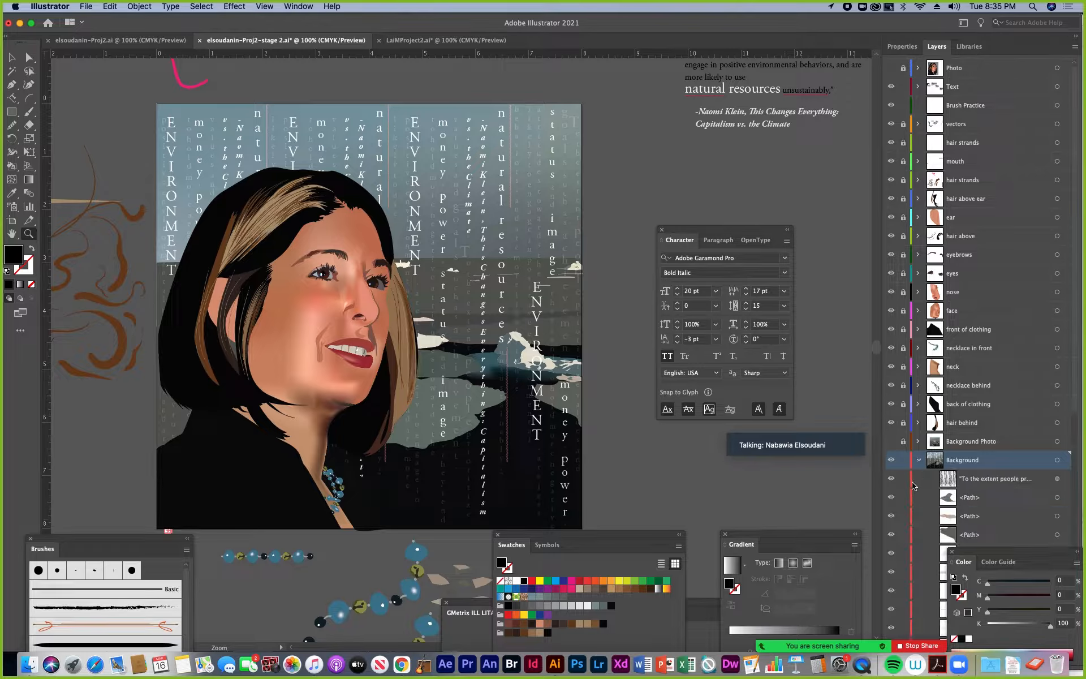
pyautogui.click(892, 479)
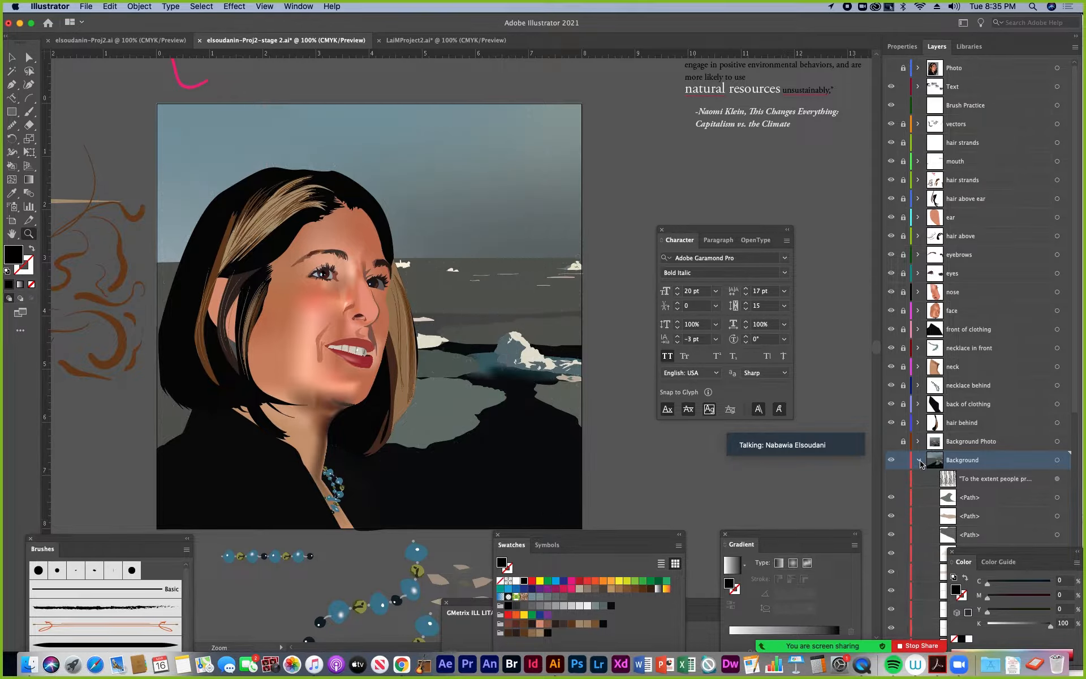
pyautogui.click(919, 461)
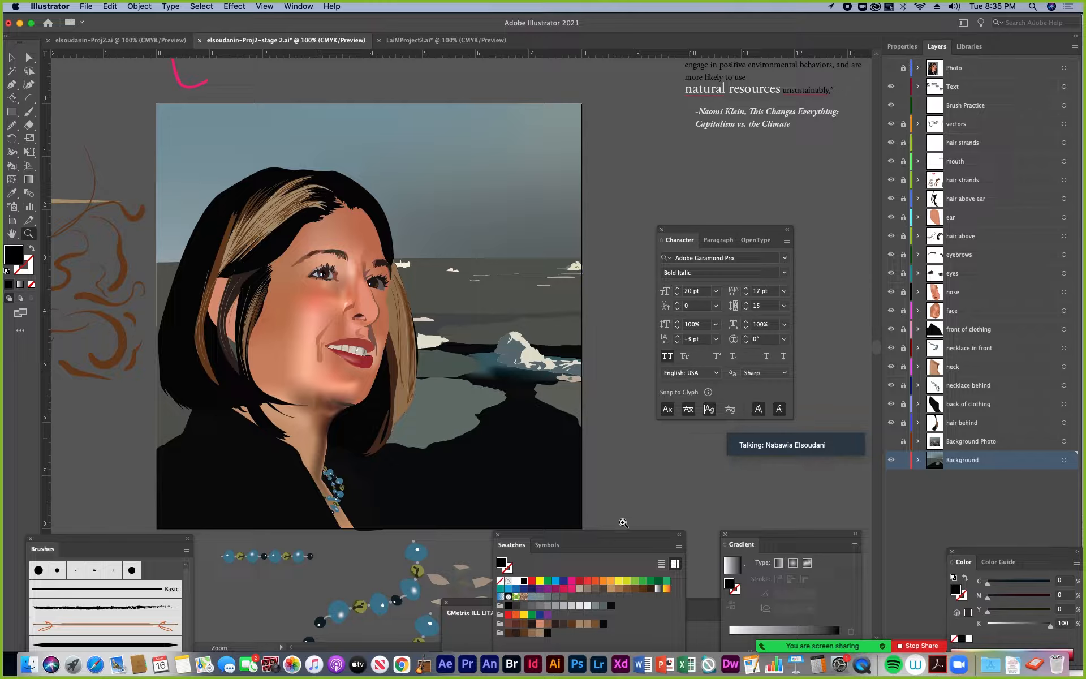
# Move the Swatches panel off the artwork and close the GMetrix ILL LITA panel
pyautogui.moveTo(610, 538); pyautogui.dragTo(805, 476)
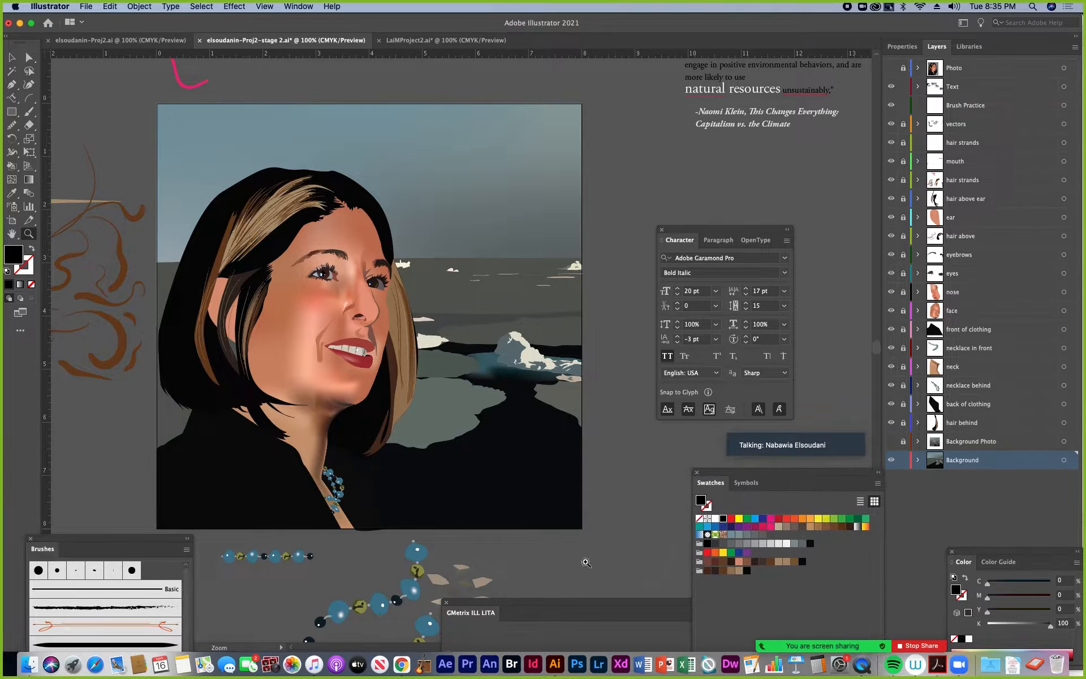
pyautogui.moveTo(553, 605); pyautogui.dragTo(650, 591)
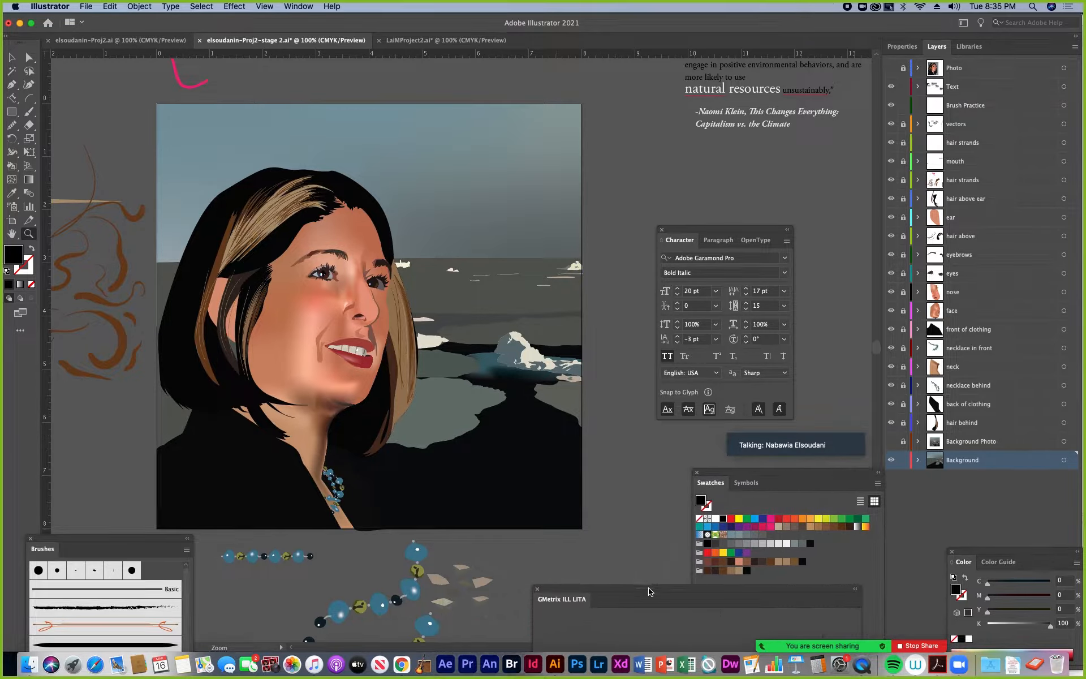
pyautogui.click(537, 590)
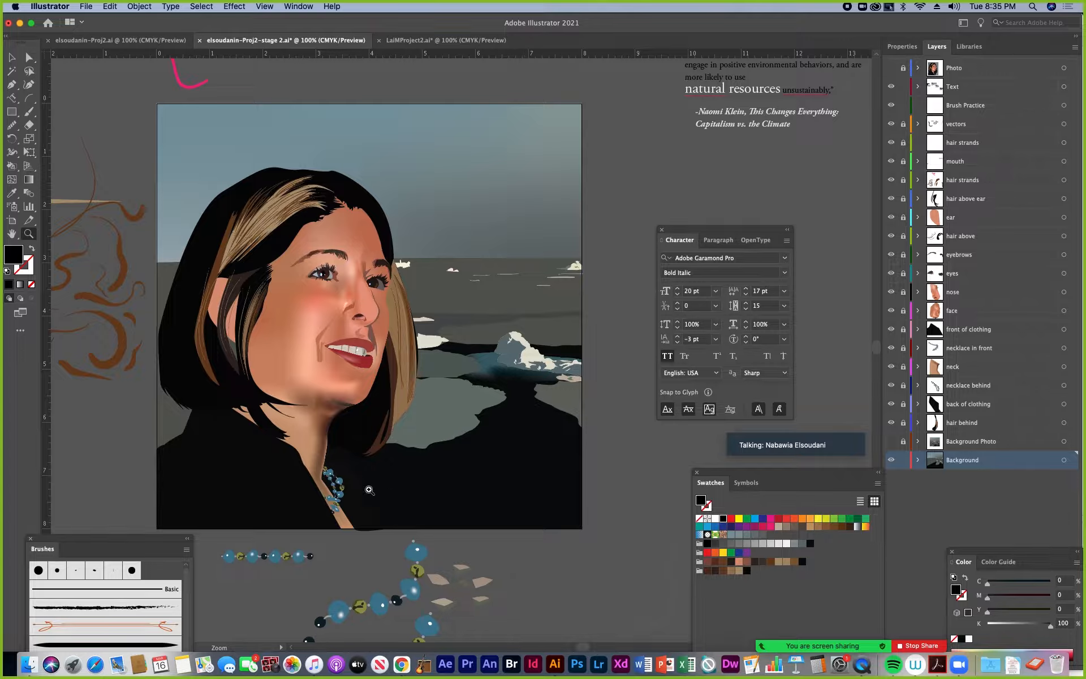
# Make the Background Photo layer visible behind the portrait to reveal the floating ice reference
pyautogui.click(891, 69)
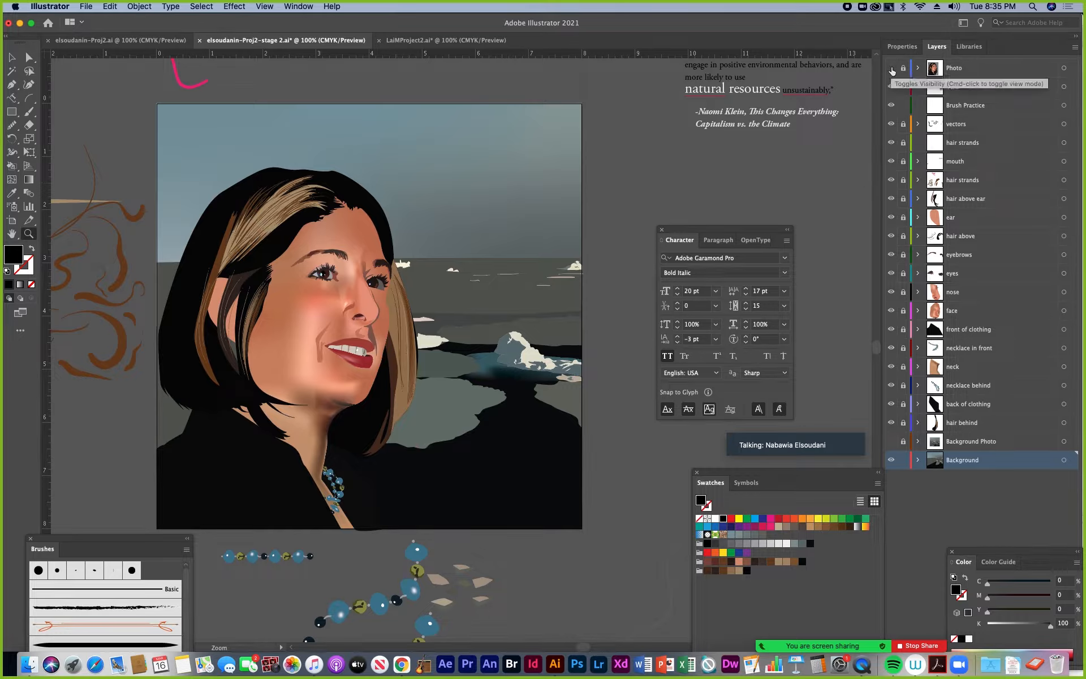
pyautogui.click(892, 441)
pyautogui.click(459, 413)
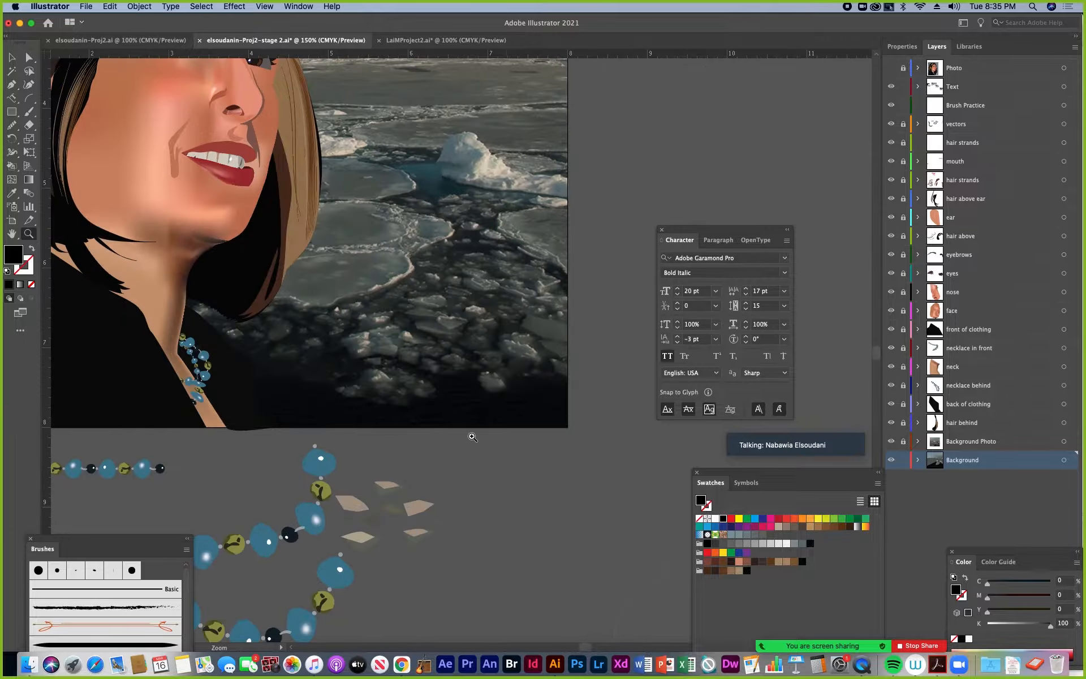
pyautogui.click(460, 414)
pyautogui.moveTo(464, 307); pyautogui.dragTo(483, 401)
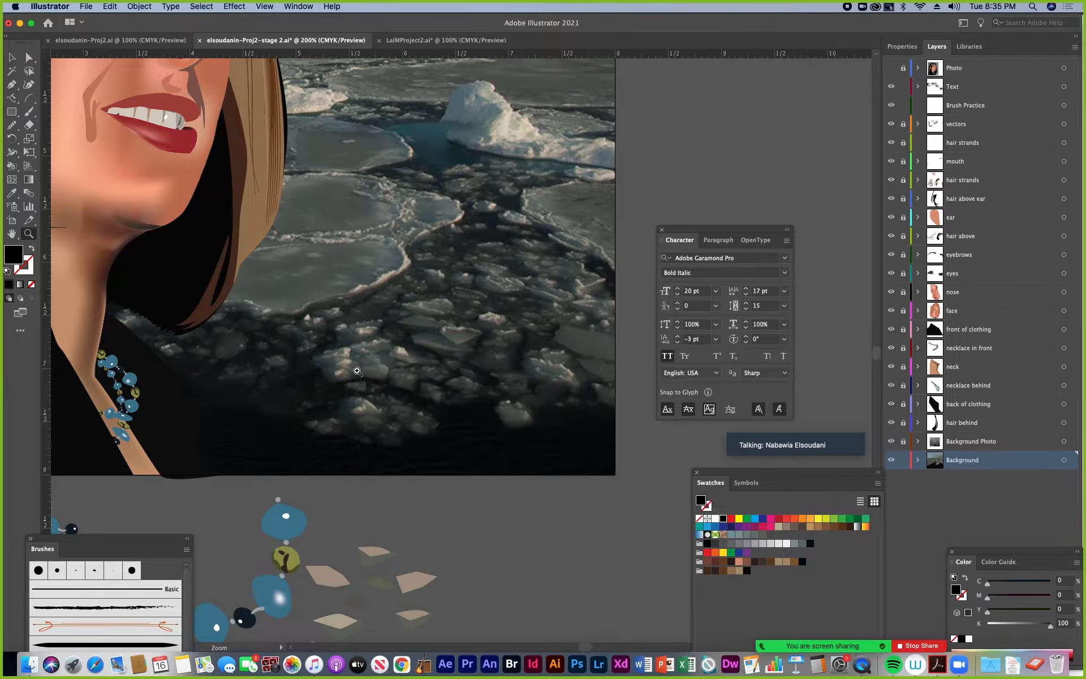
pyautogui.scroll(-5, 462, 379)
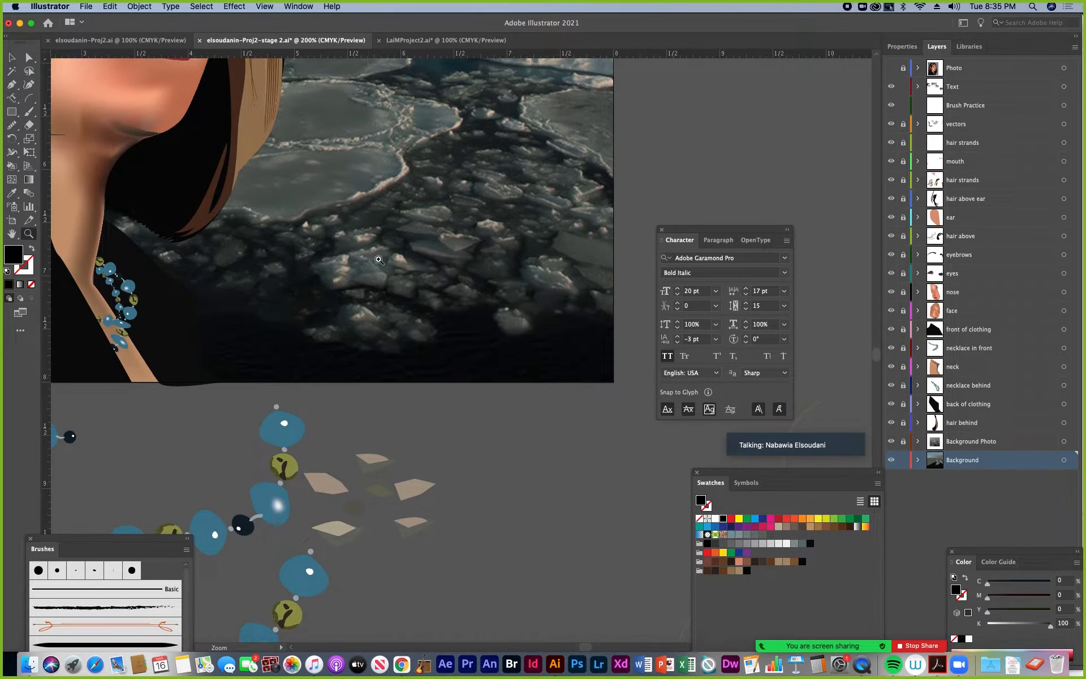
# Move the blue beaded necklace stroke below the artboard away from the tan ice shapes
pyautogui.press('v')
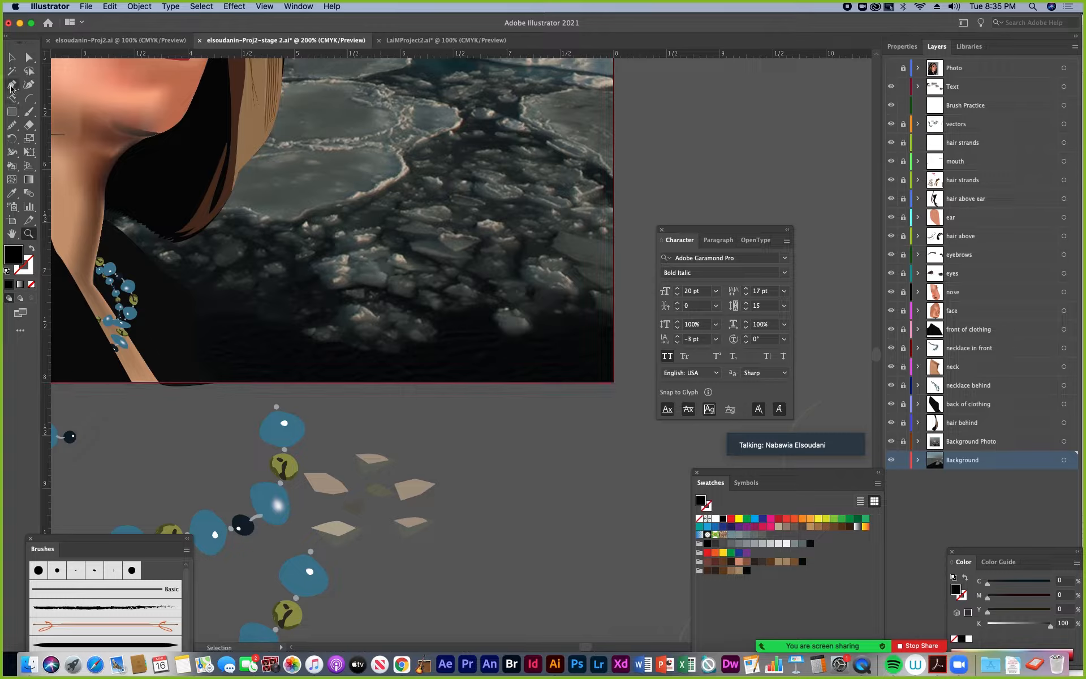
pyautogui.click(12, 84)
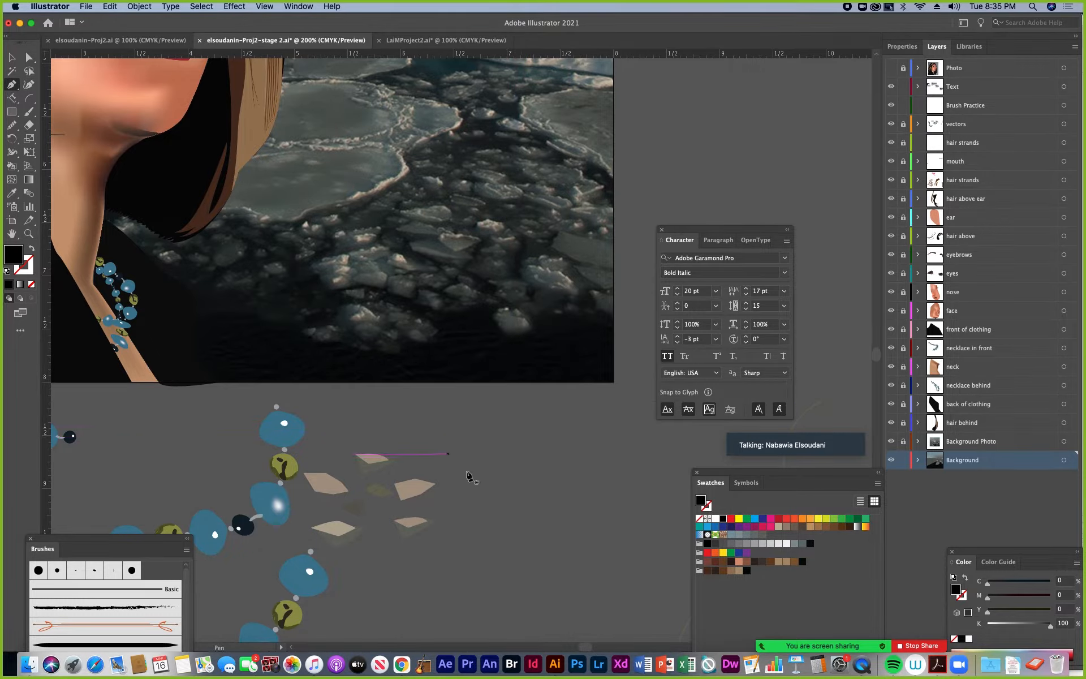
pyautogui.press('a')
pyautogui.click(11, 57)
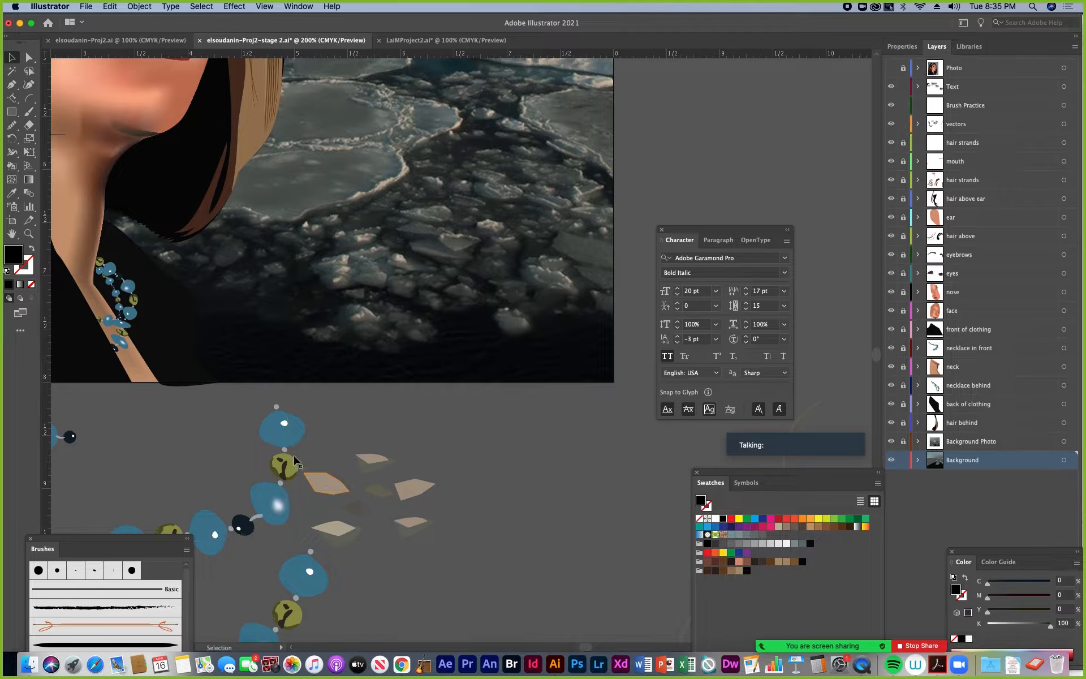
pyautogui.click(287, 500)
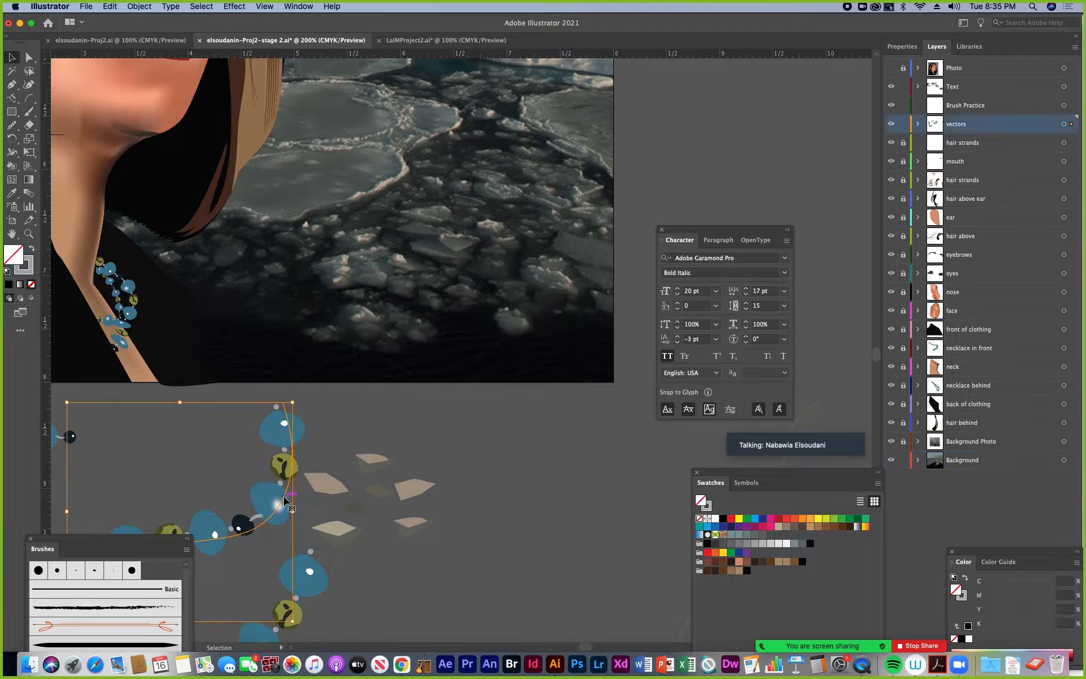
pyautogui.moveTo(287, 500); pyautogui.dragTo(174, 497)
# Examine the tan and olive ice-chunk shapes below the artboard by selecting them individually at close range
pyautogui.click(327, 485)
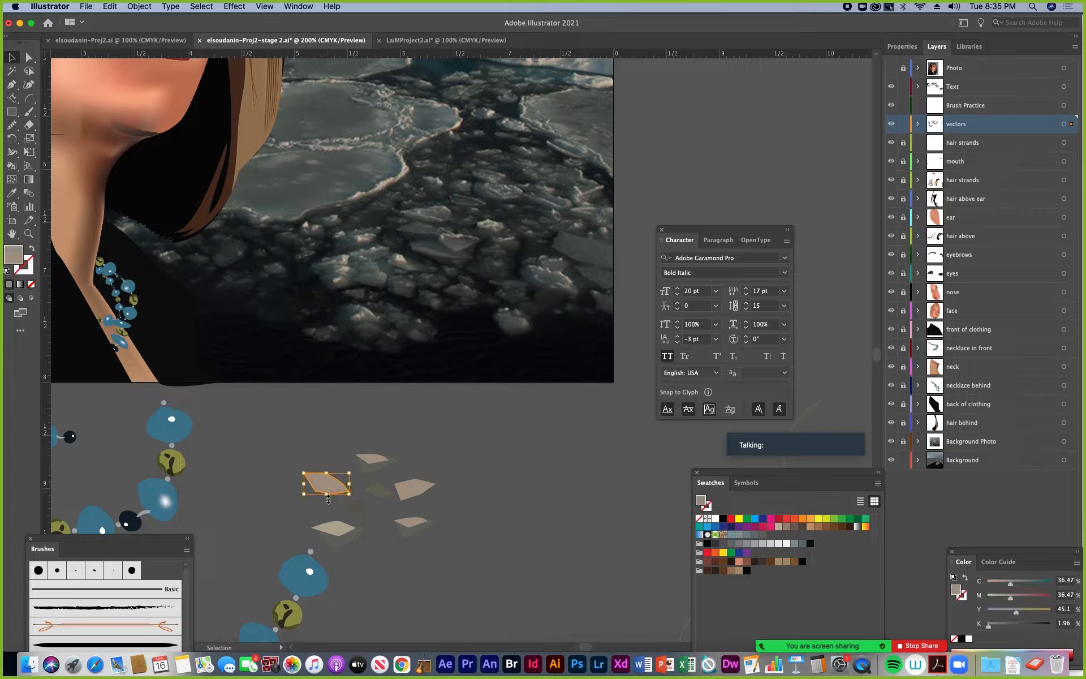
pyautogui.click(374, 460)
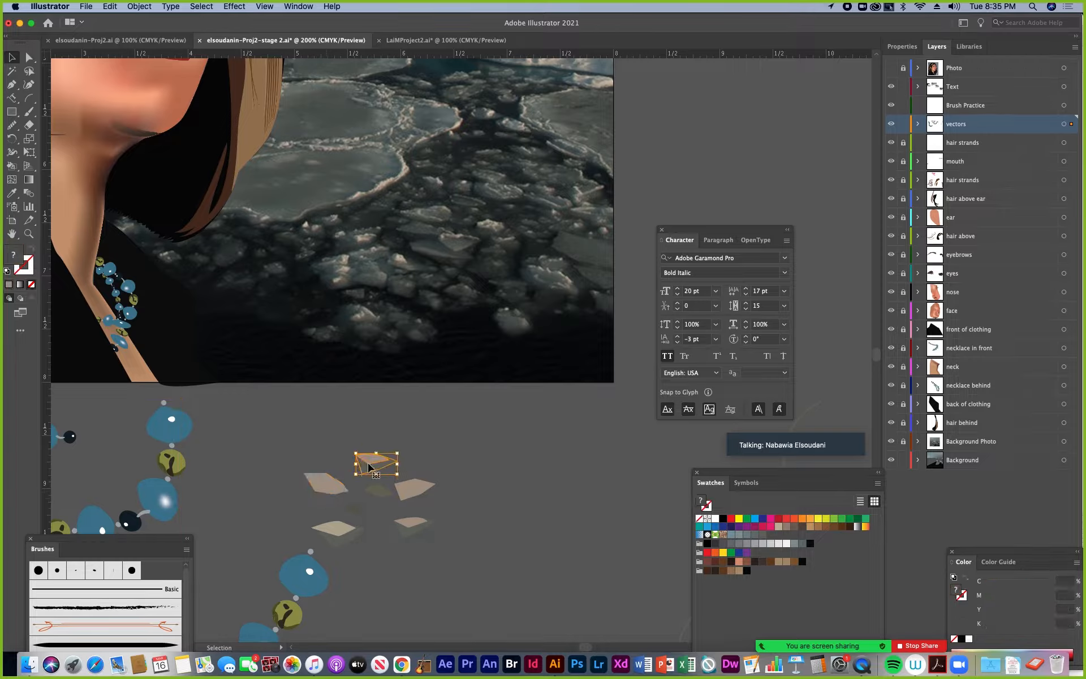
pyautogui.click(401, 490)
pyautogui.click(383, 497)
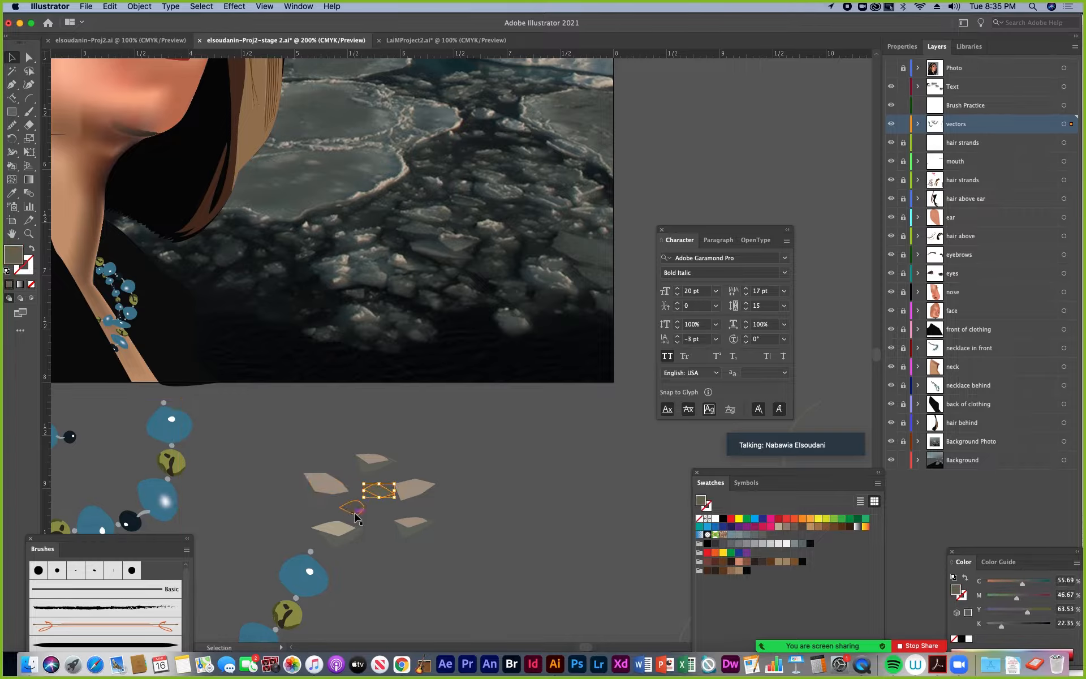
pyautogui.moveTo(383, 498); pyautogui.dragTo(414, 533)
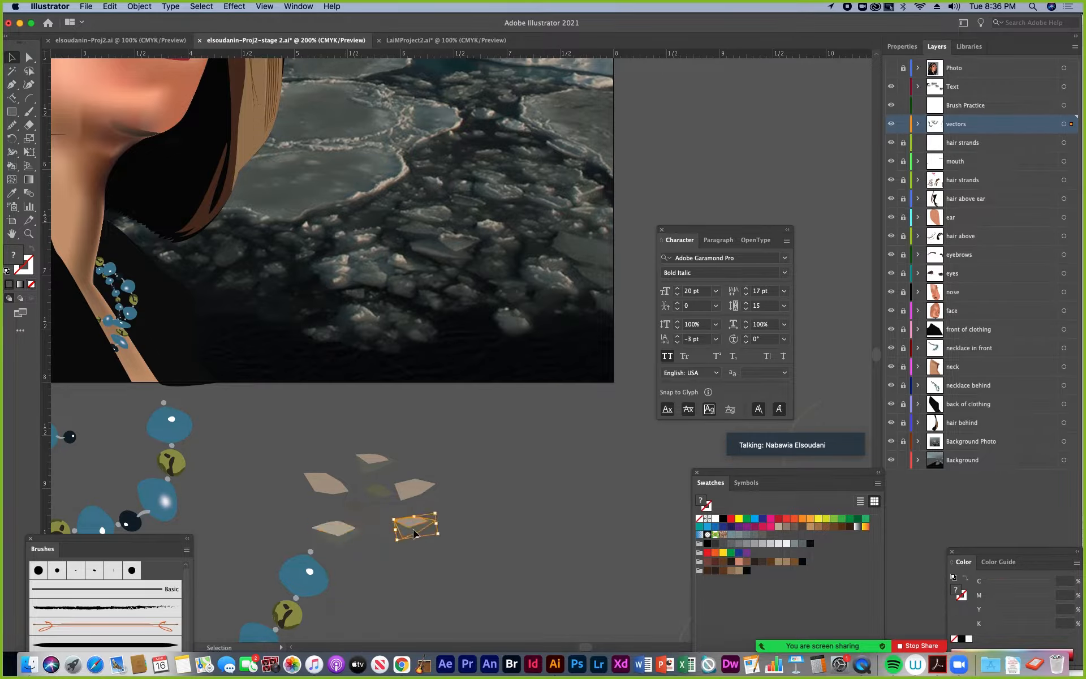
pyautogui.press('z')
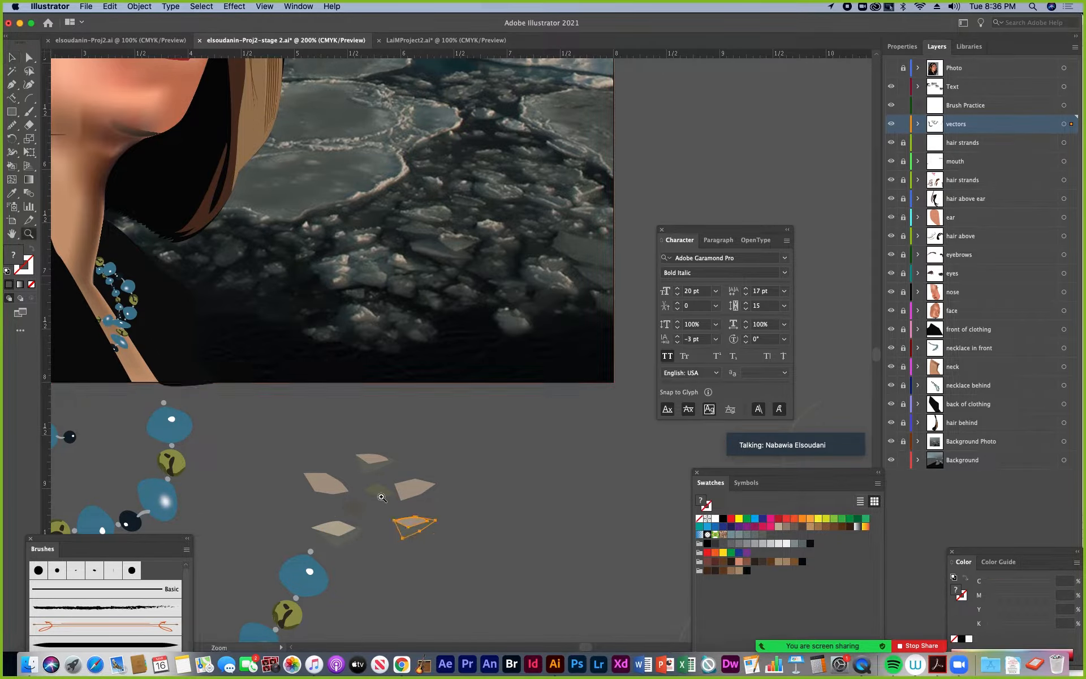
pyautogui.click(391, 523)
pyautogui.moveTo(434, 388); pyautogui.dragTo(344, 559)
pyautogui.moveTo(350, 517); pyautogui.dragTo(357, 558)
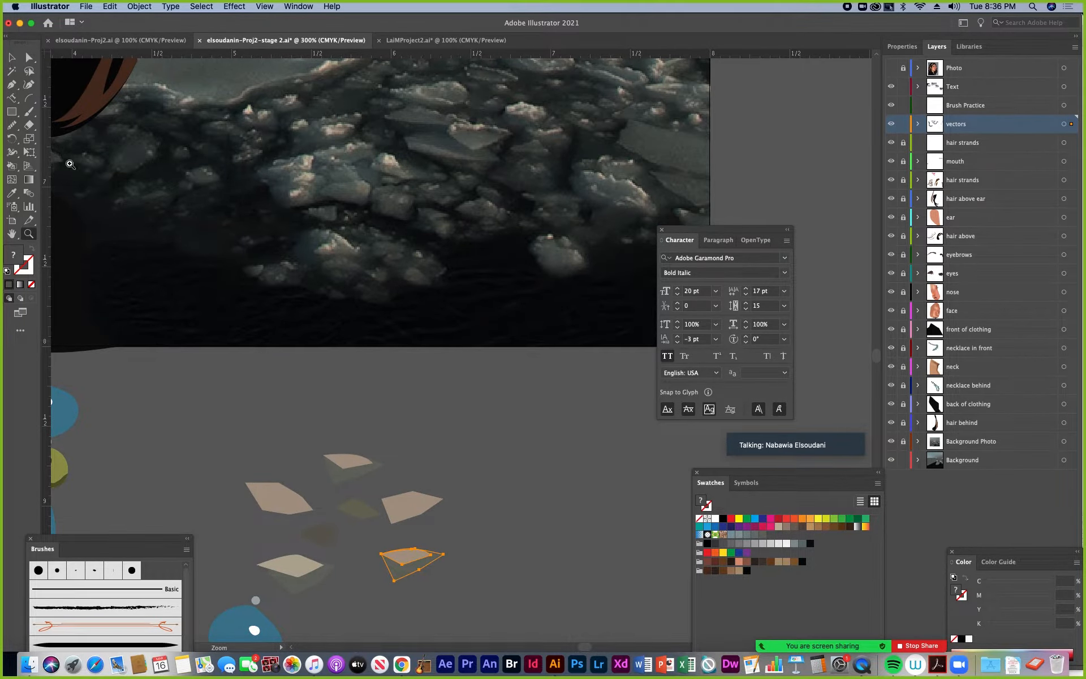
pyautogui.moveTo(29, 111); pyautogui.dragTo(62, 125)
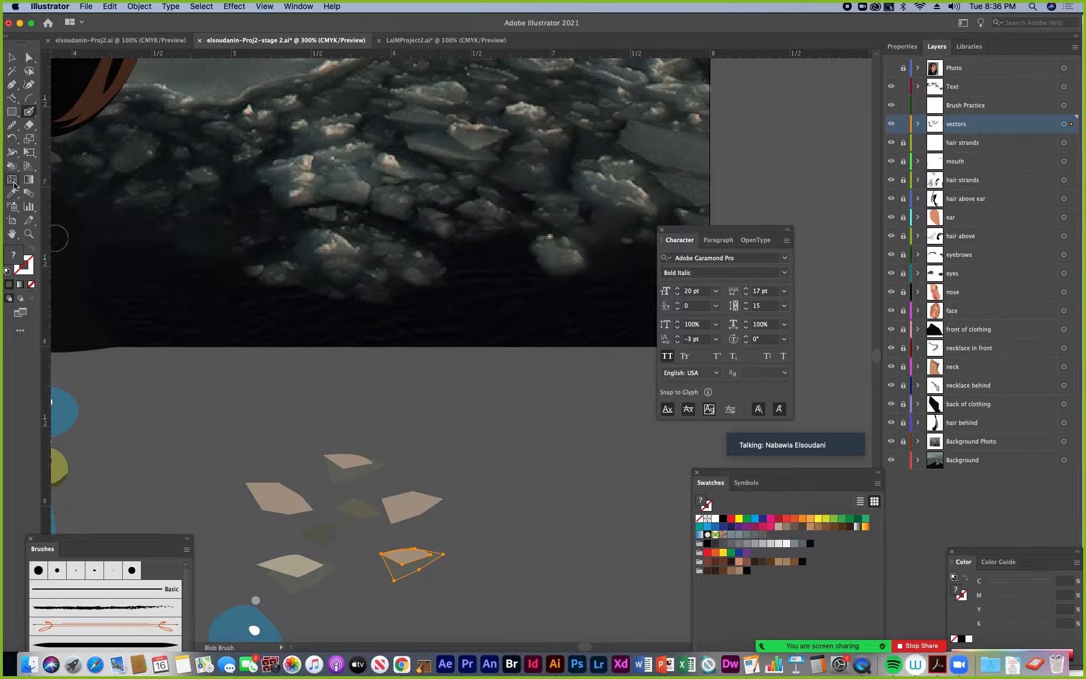
pyautogui.click(27, 273)
pyautogui.click(11, 193)
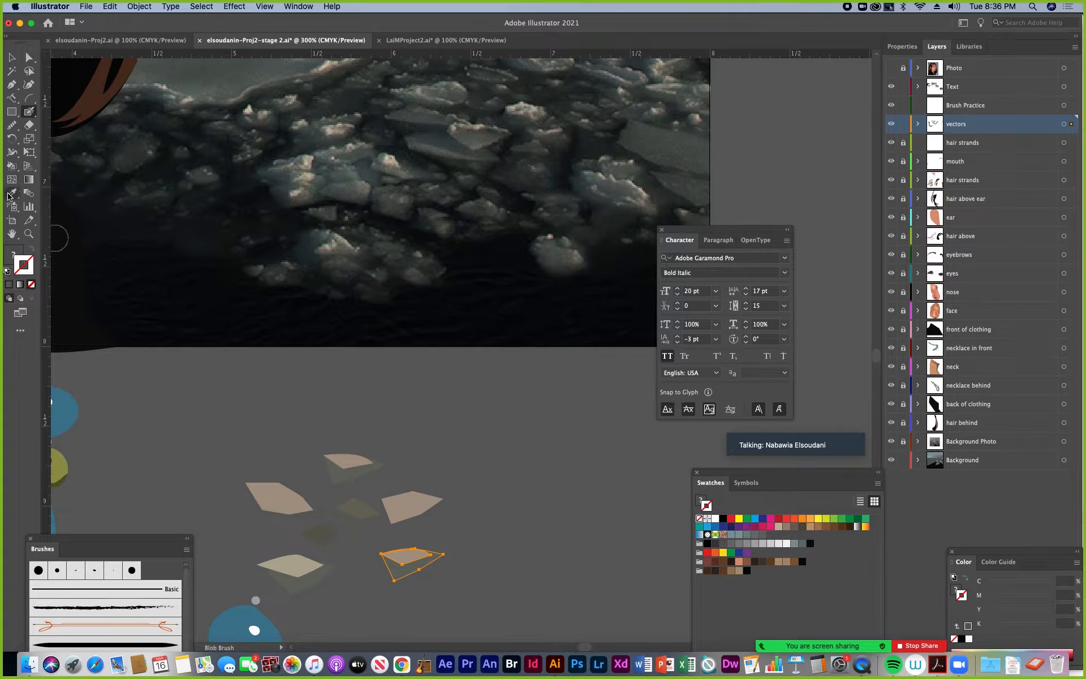
pyautogui.click(388, 159)
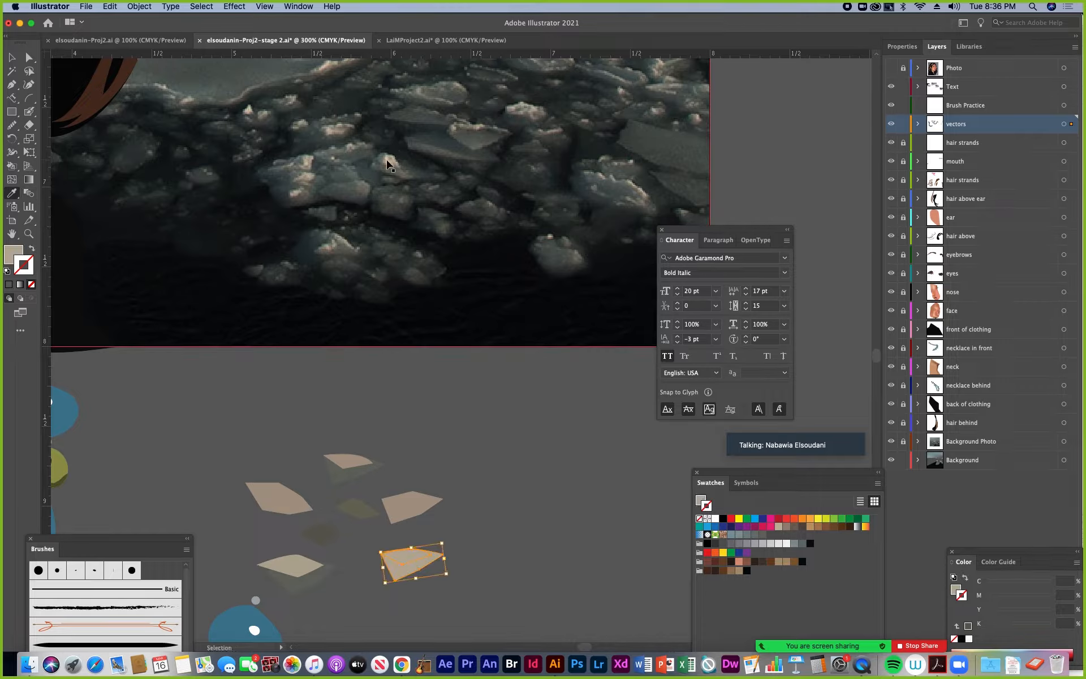
pyautogui.click(391, 157)
# Deselect the ice shape and sample the light beige highlight of an ice chunk in the photo as the fill colour
pyautogui.click(12, 58)
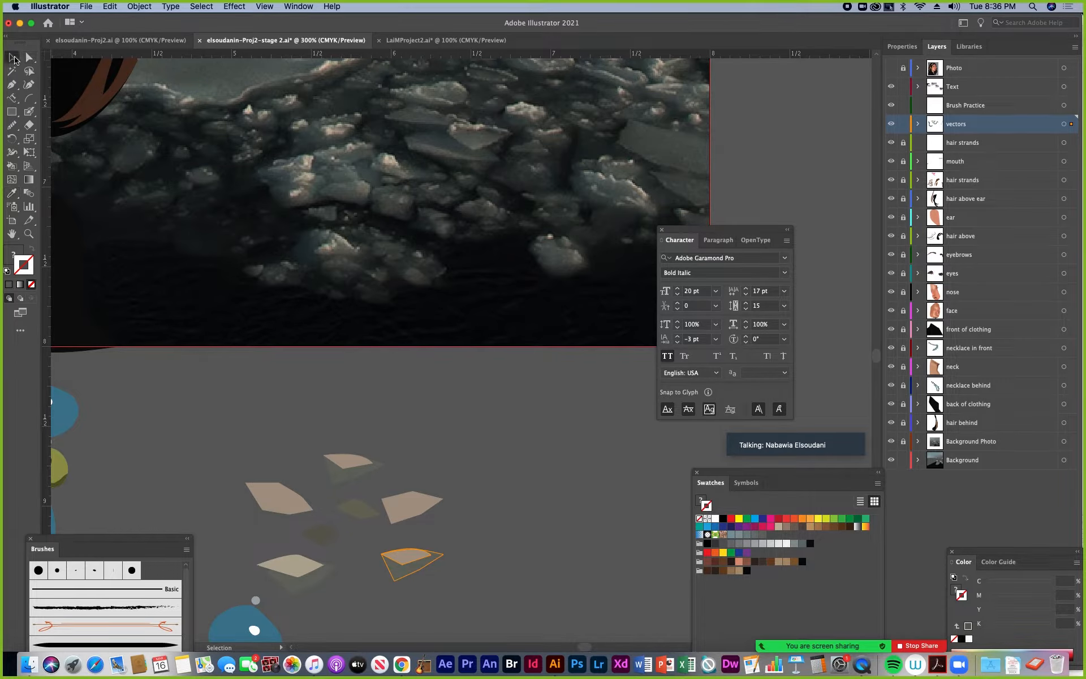
pyautogui.click(411, 422)
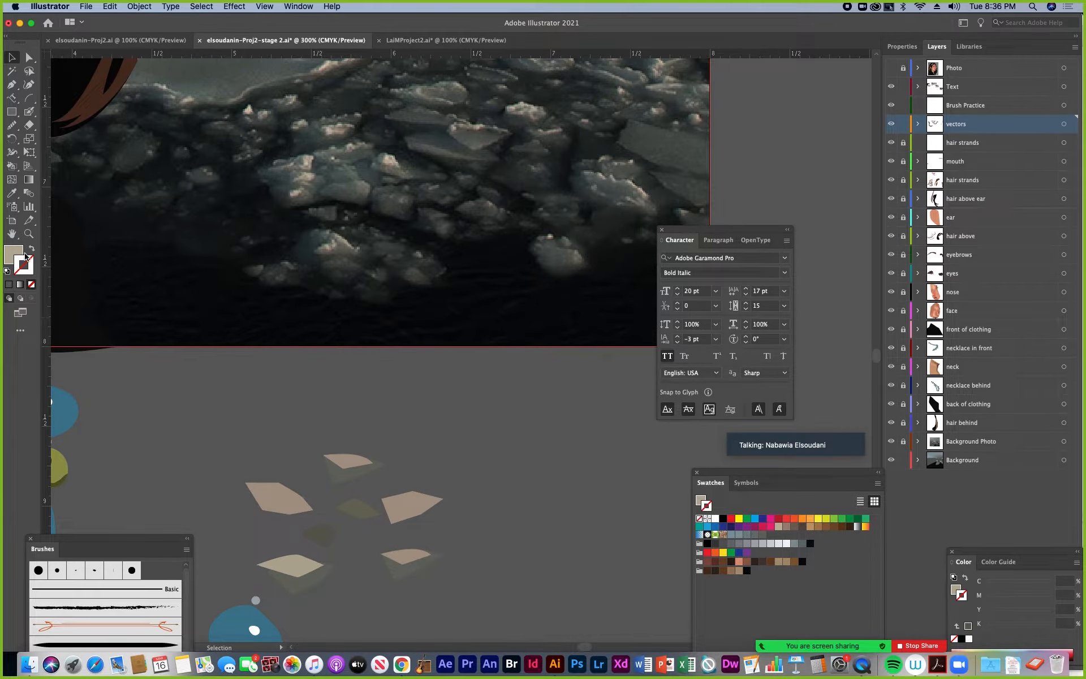
pyautogui.click(11, 192)
pyautogui.click(391, 156)
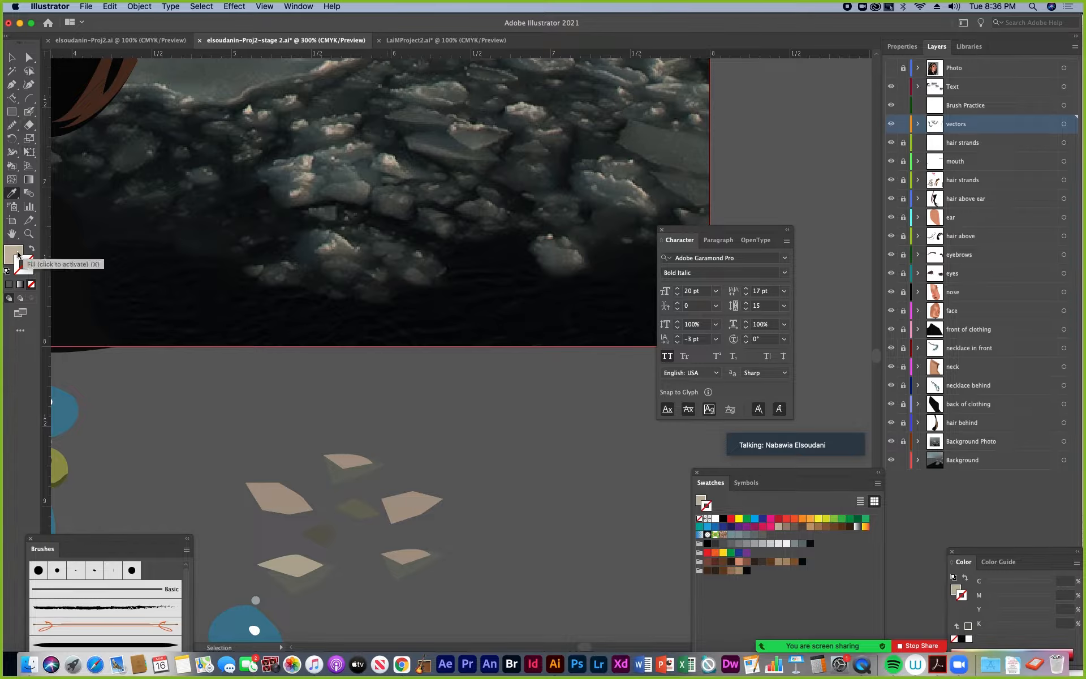
# Paint small overlapping Blob Brush strokes in the sampled beige on the upper tan ice shape
pyautogui.click(29, 112)
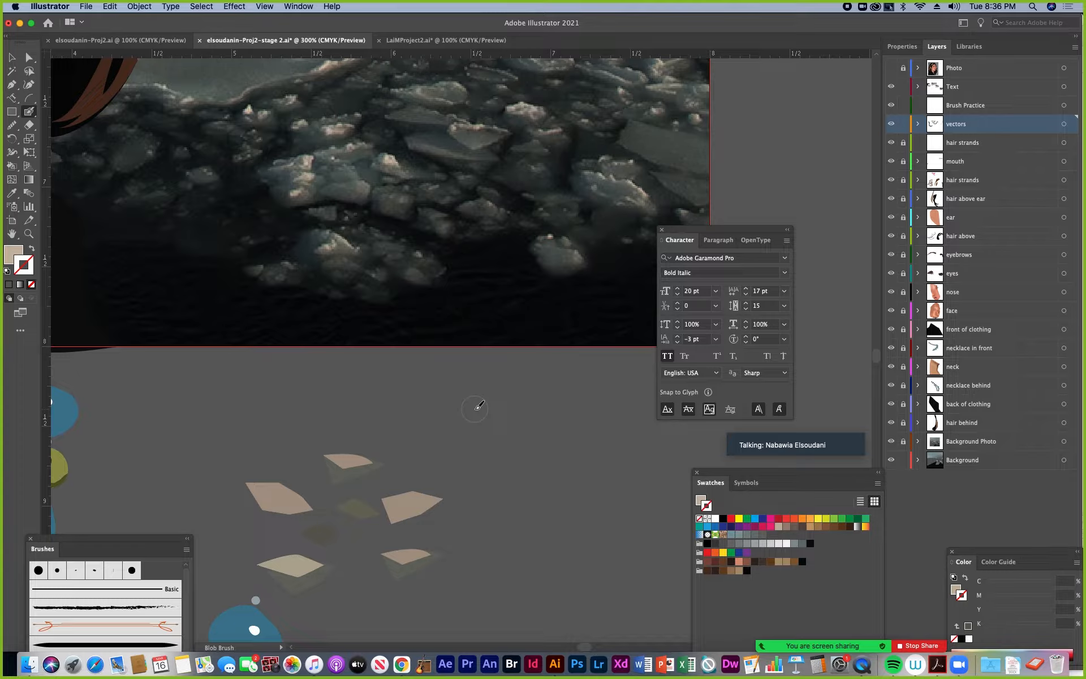
pyautogui.click(756, 430)
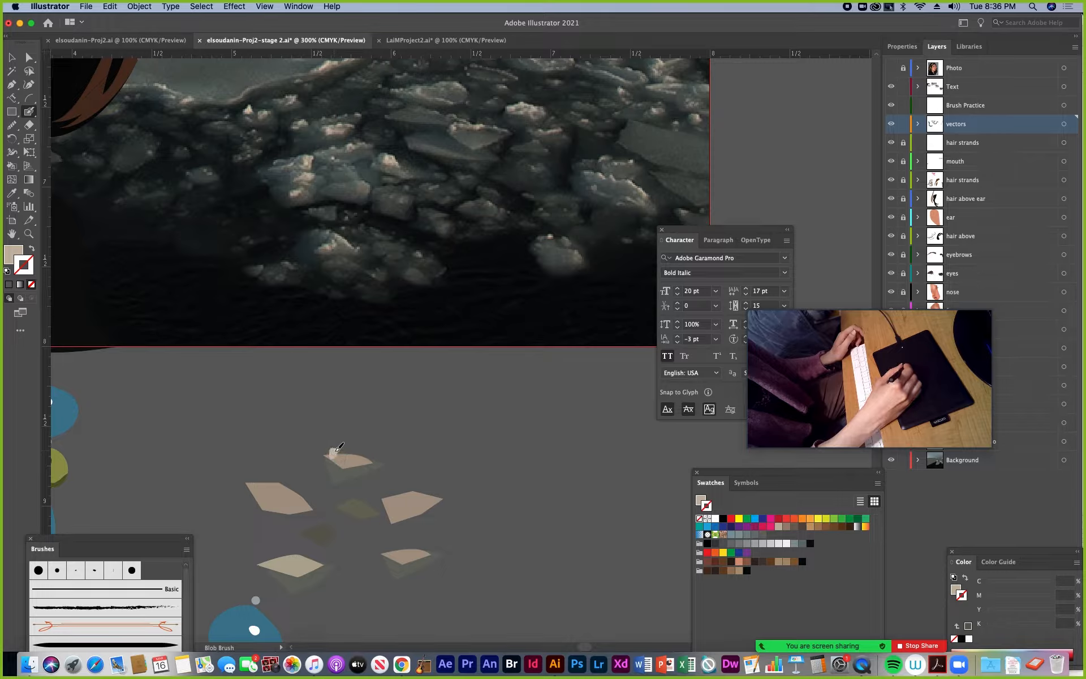
pyautogui.moveTo(336, 451); pyautogui.dragTo(338, 453)
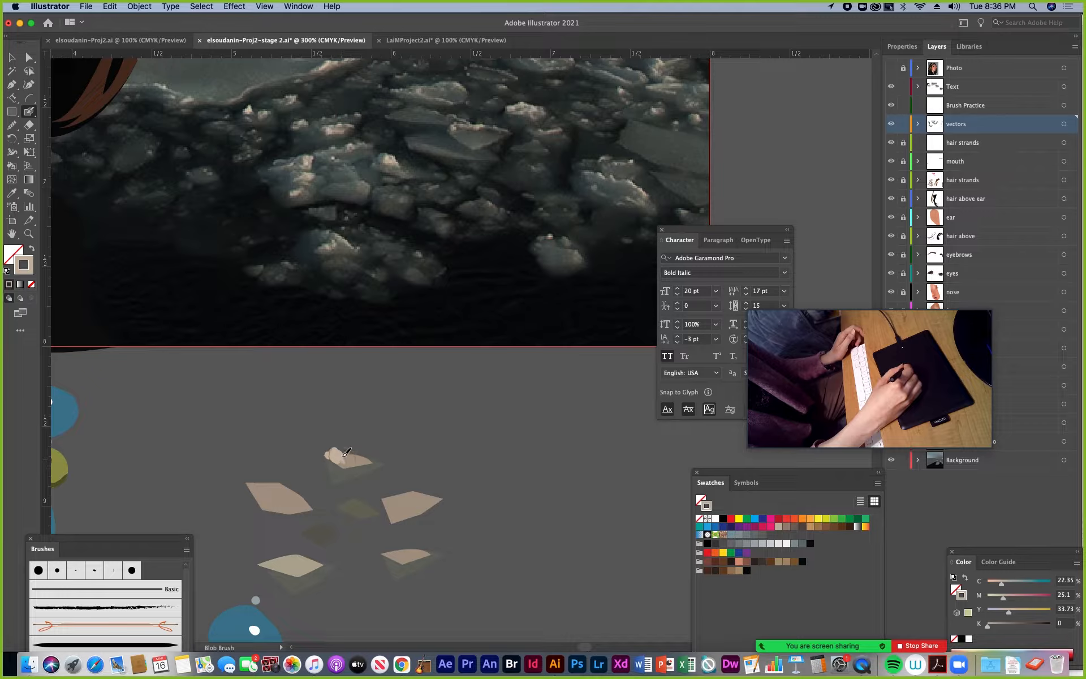
pyautogui.moveTo(347, 455); pyautogui.dragTo(344, 454)
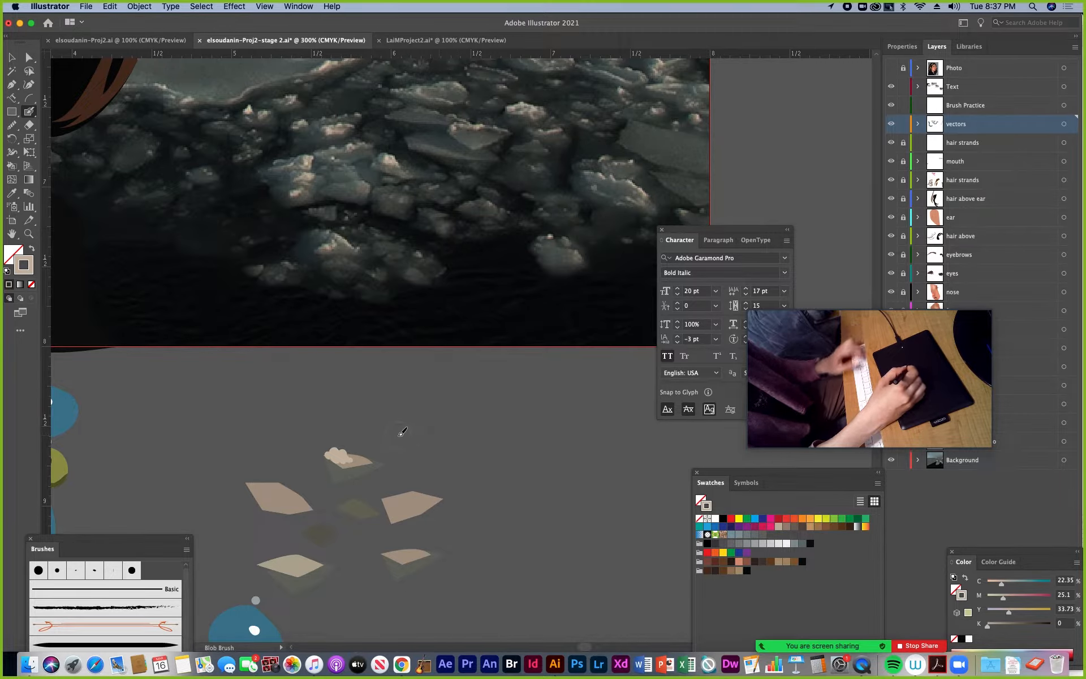
# Set the stroke colour to the pale cream FCF4ED
pyautogui.press('super+equal')
pyautogui.press('super+equal')
pyautogui.moveTo(298, 524)
pyautogui.mouseDown()
pyautogui.moveTo(396, 417)
pyautogui.moveTo(437, 412)
pyautogui.mouseUp()
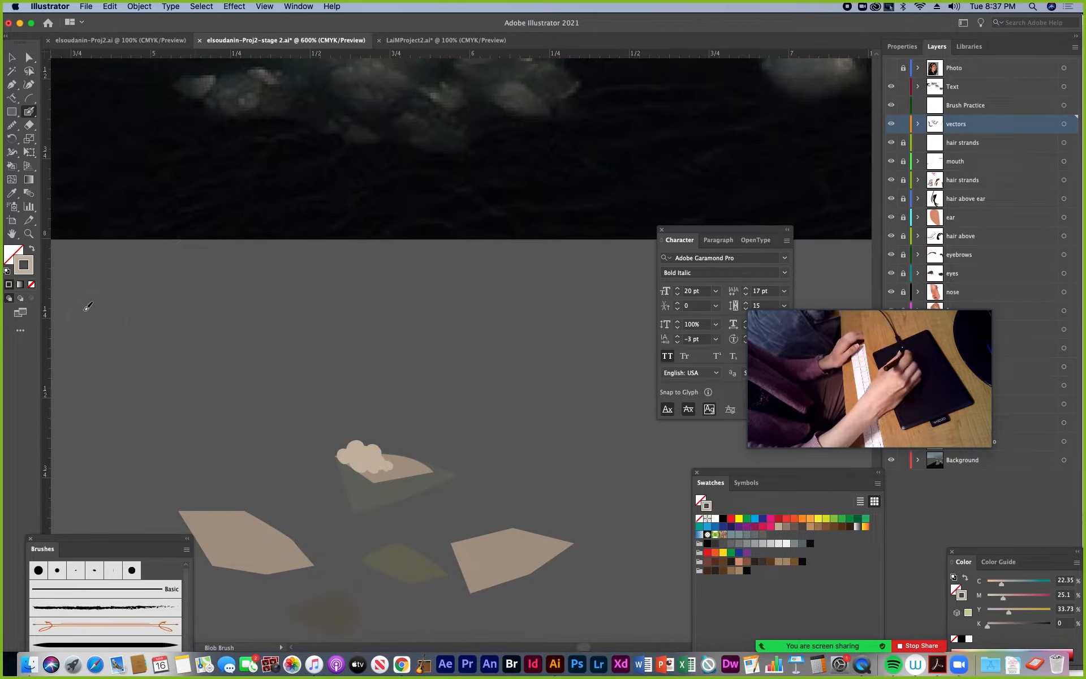
pyautogui.doubleClick(33, 269)
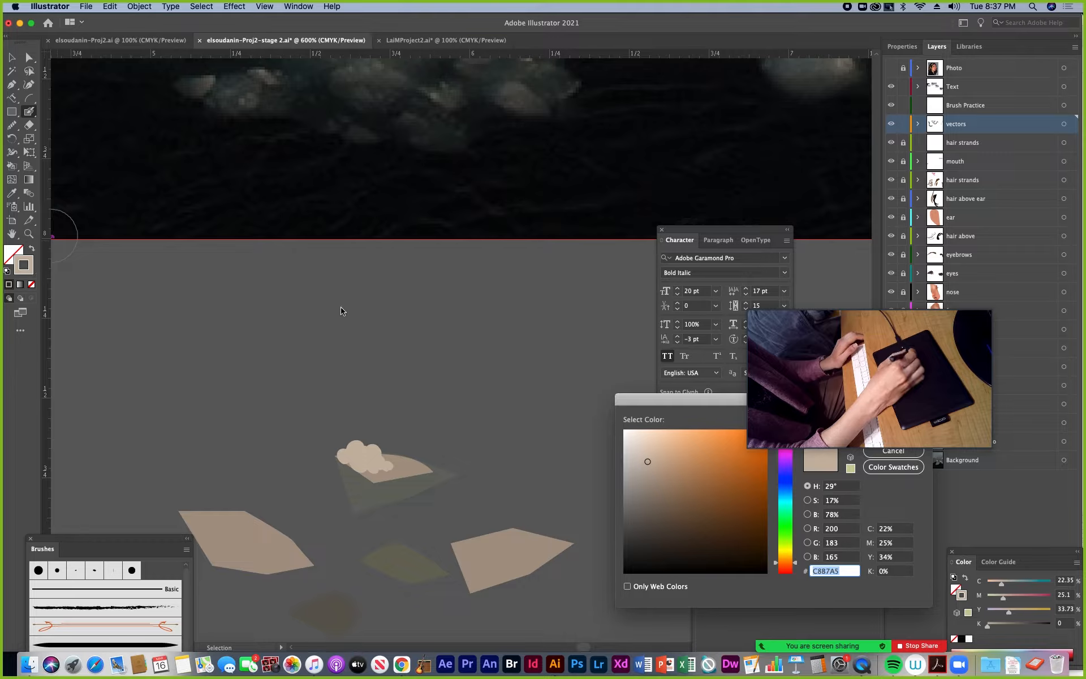
pyautogui.moveTo(649, 403); pyautogui.dragTo(530, 330)
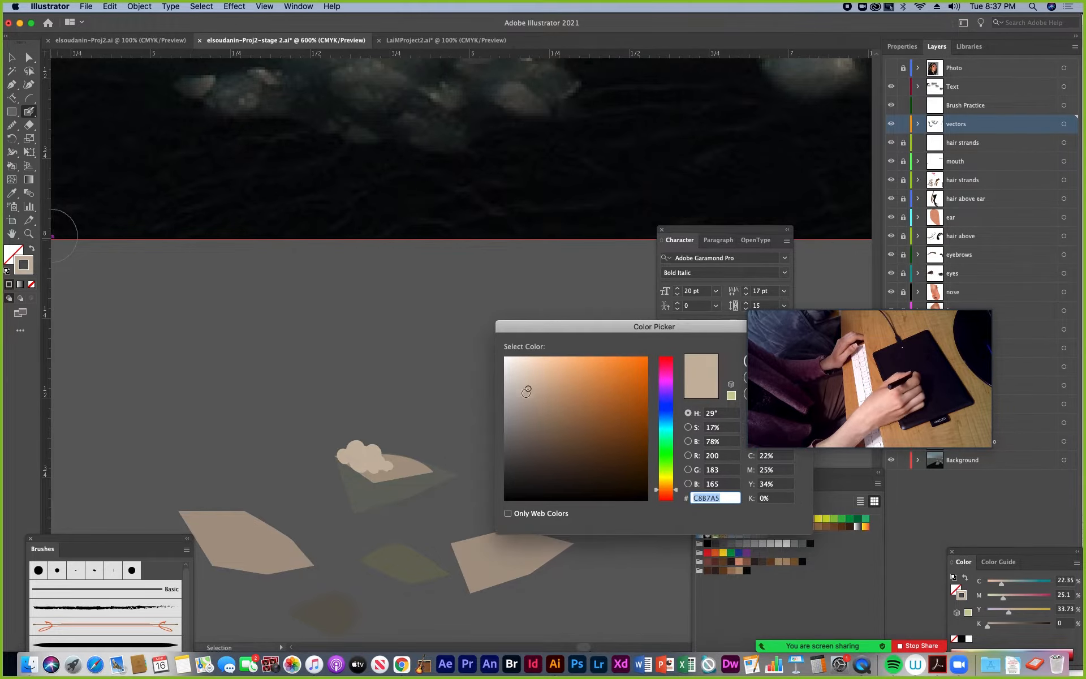
pyautogui.moveTo(530, 388); pyautogui.dragTo(512, 358)
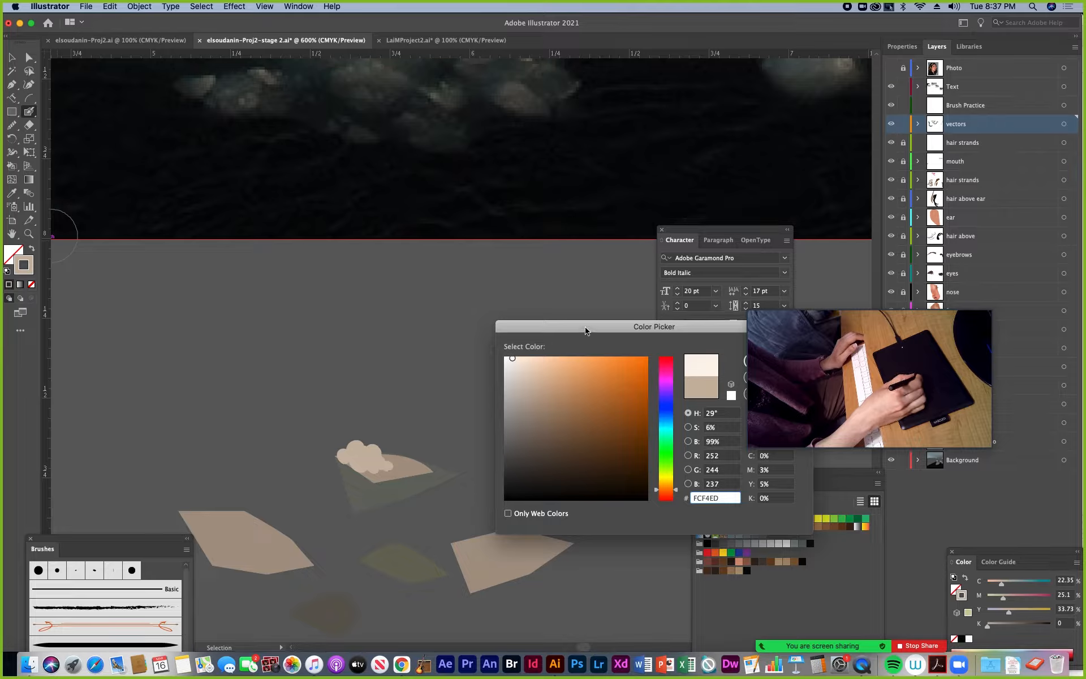
pyautogui.moveTo(587, 329); pyautogui.dragTo(499, 318)
pyautogui.click(685, 349)
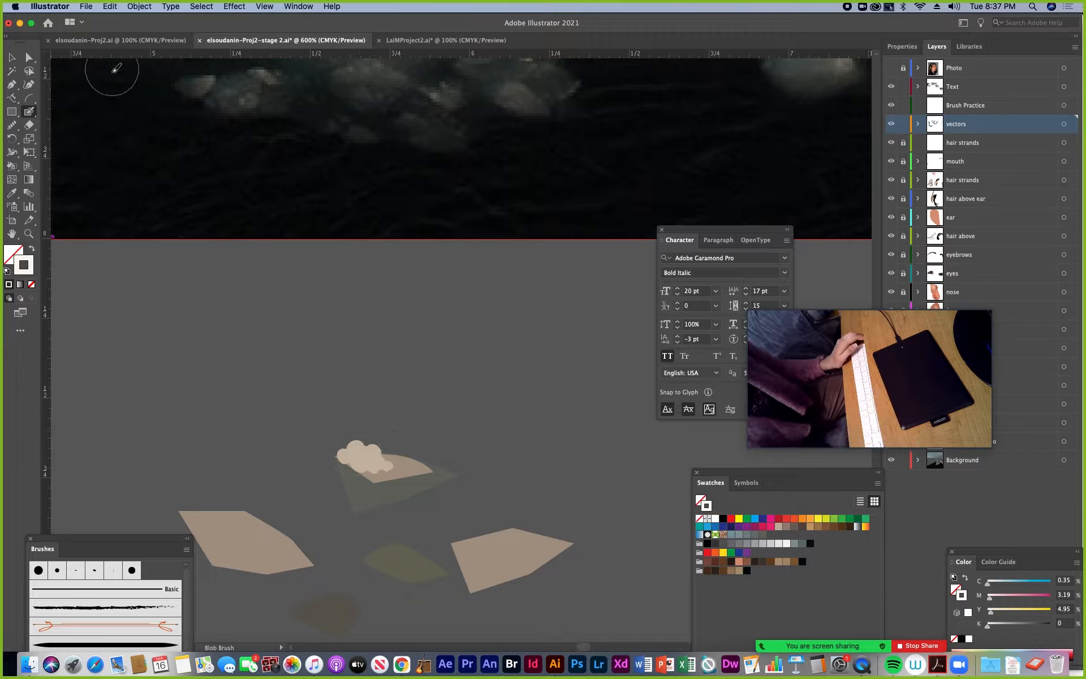
# Expand the vectors layer's contents and draw a small circle with a green stroke over the beige blob on the upper ice chunk
pyautogui.click(31, 59)
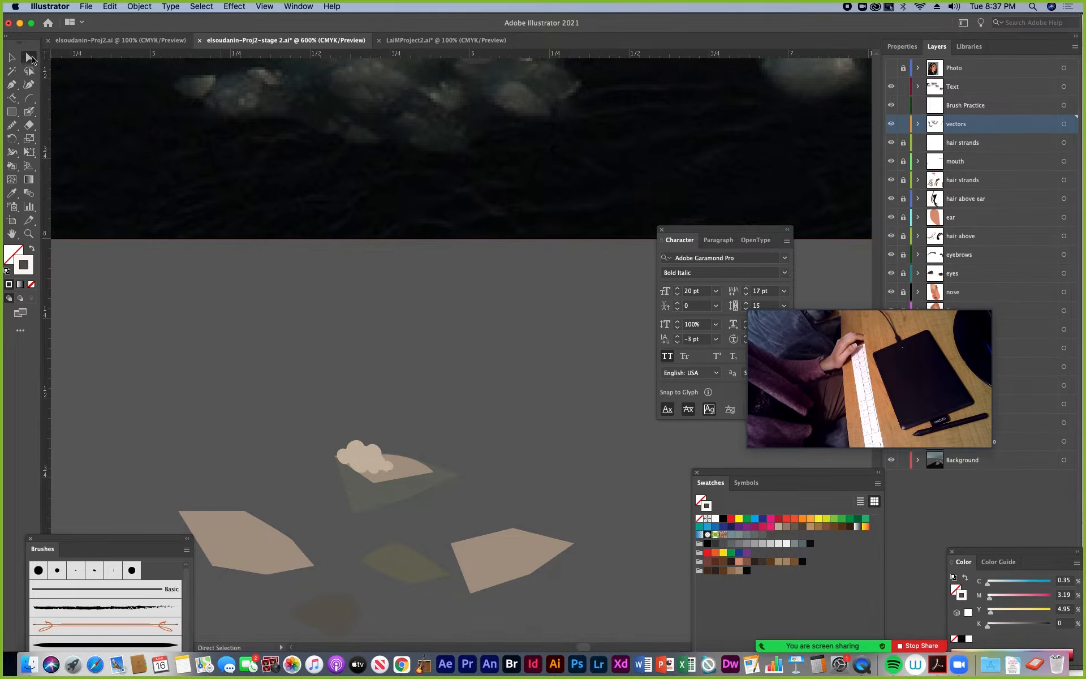
pyautogui.click(13, 57)
pyautogui.click(364, 455)
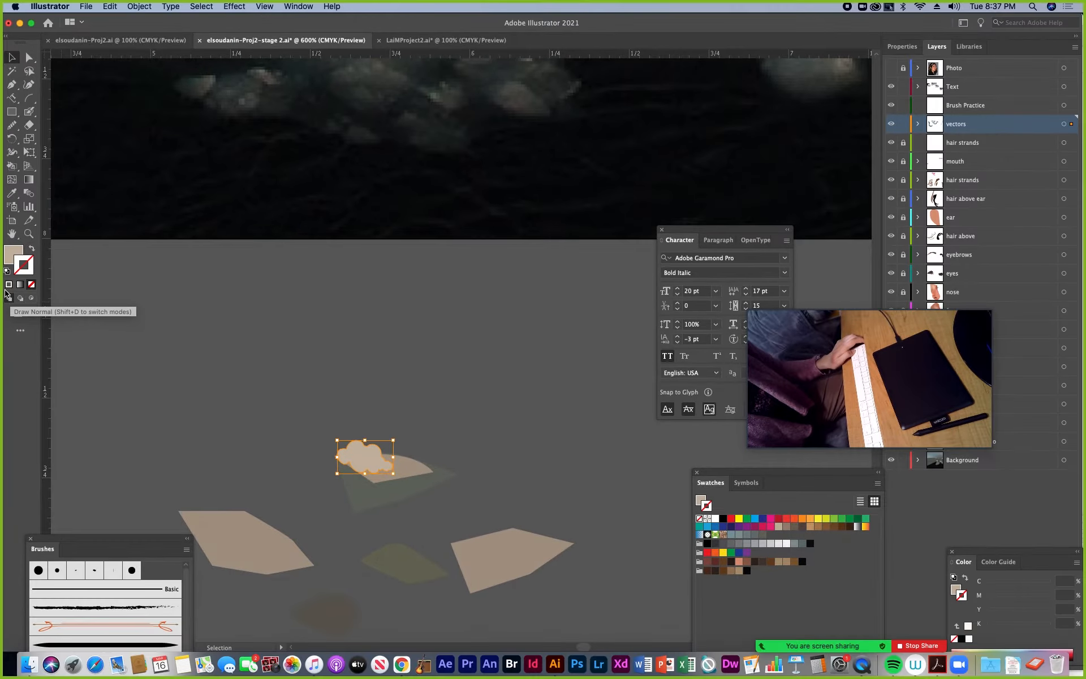
pyautogui.click(12, 113)
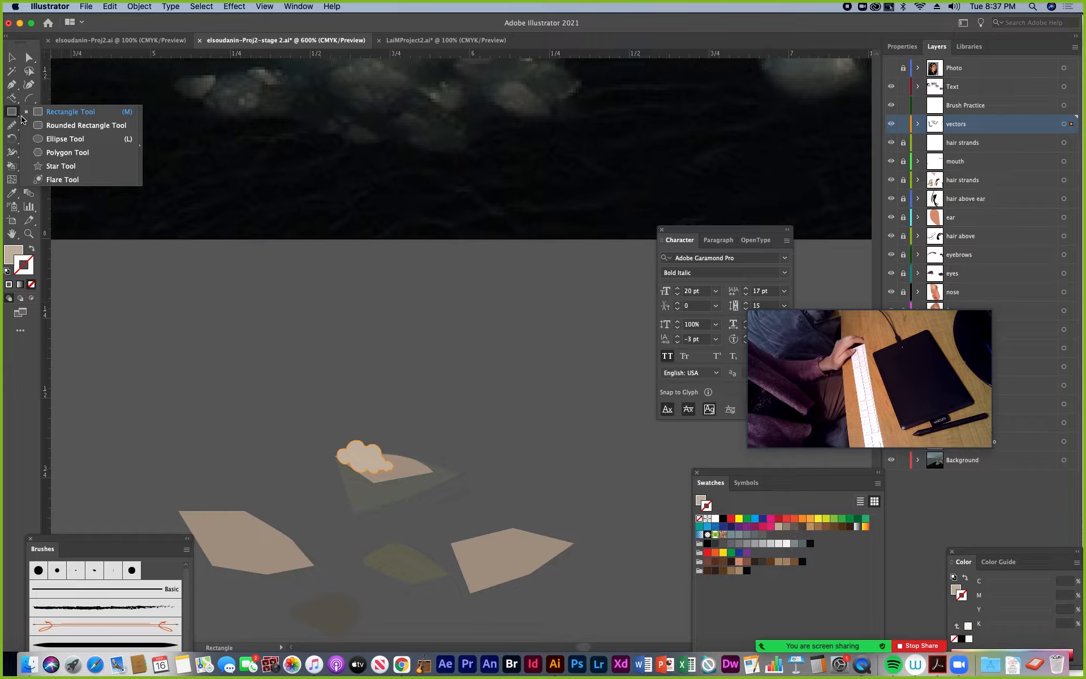
pyautogui.moveTo(22, 119); pyautogui.dragTo(39, 140)
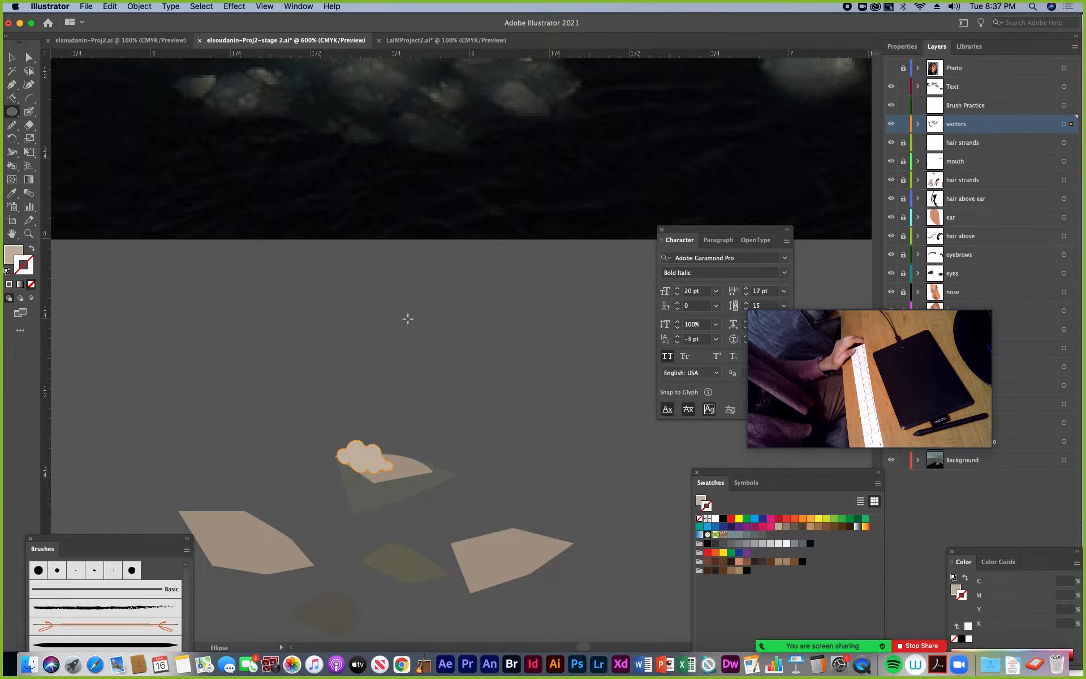
pyautogui.keyDown('super'); pyautogui.click(420, 362); pyautogui.keyUp('super')
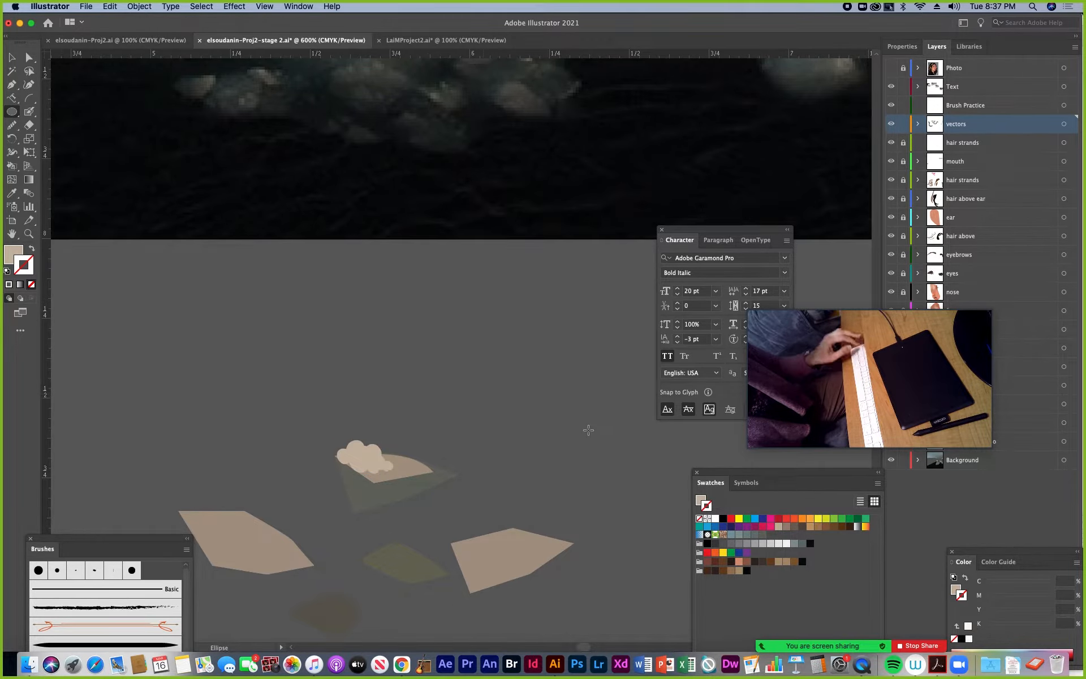
pyautogui.click(848, 520)
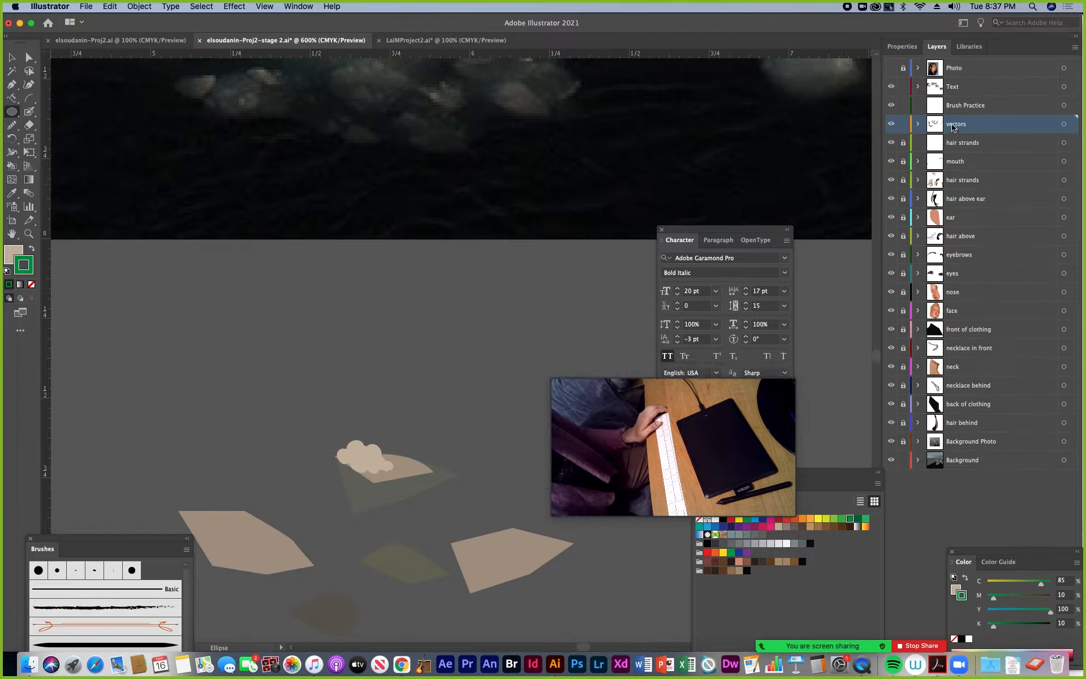
pyautogui.click(917, 124)
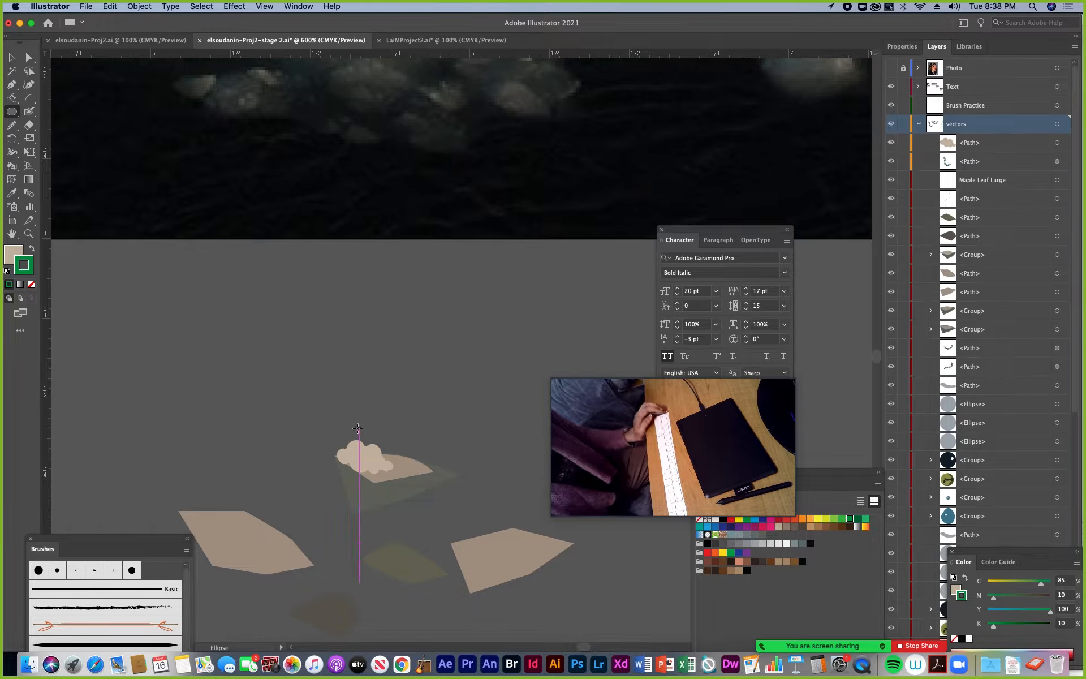
pyautogui.moveTo(356, 428); pyautogui.dragTo(399, 467)
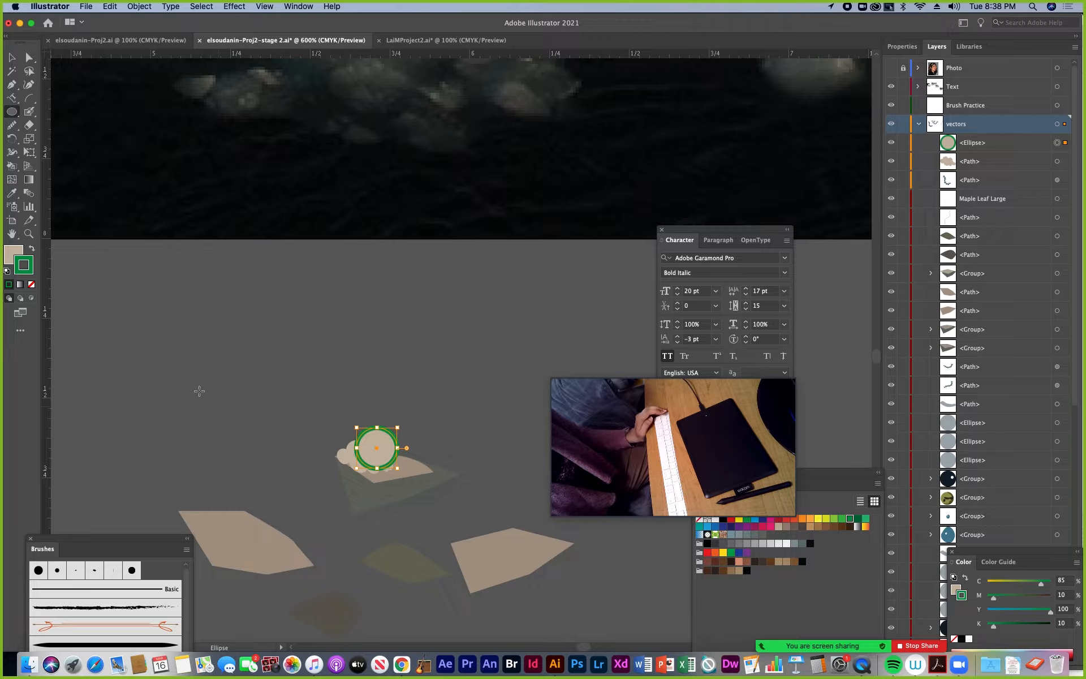
# Swap the circle's fill and stroke colours to fill it green, remove its stroke, and deselect it
pyautogui.click(32, 247)
pyautogui.click(12, 254)
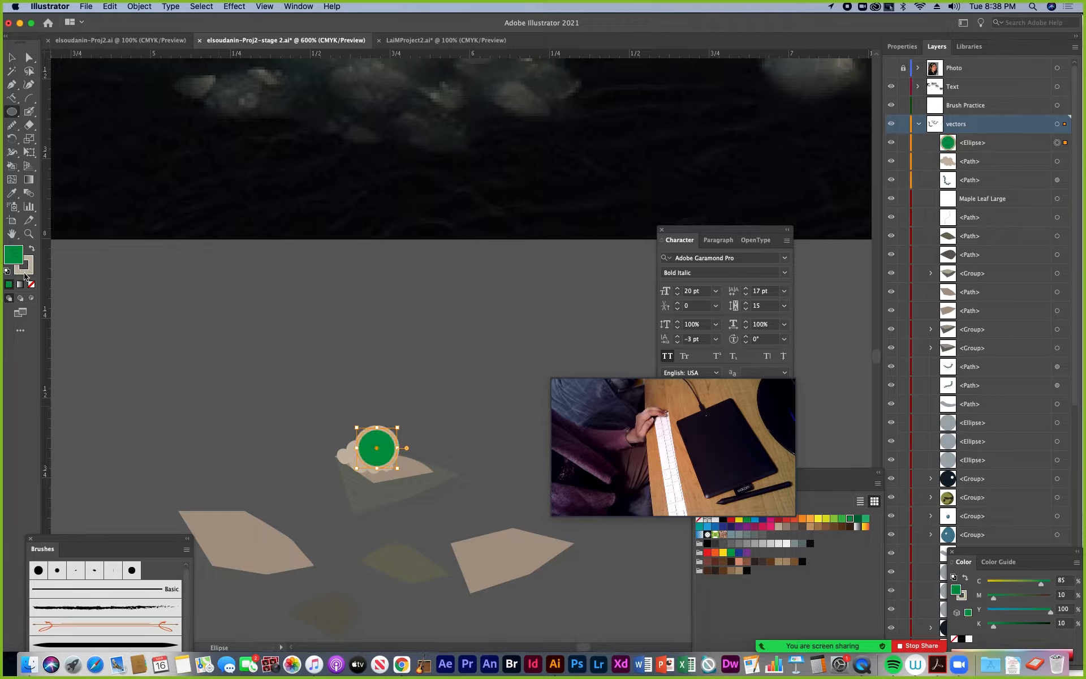
pyautogui.click(25, 270)
pyautogui.click(31, 284)
pyautogui.click(13, 253)
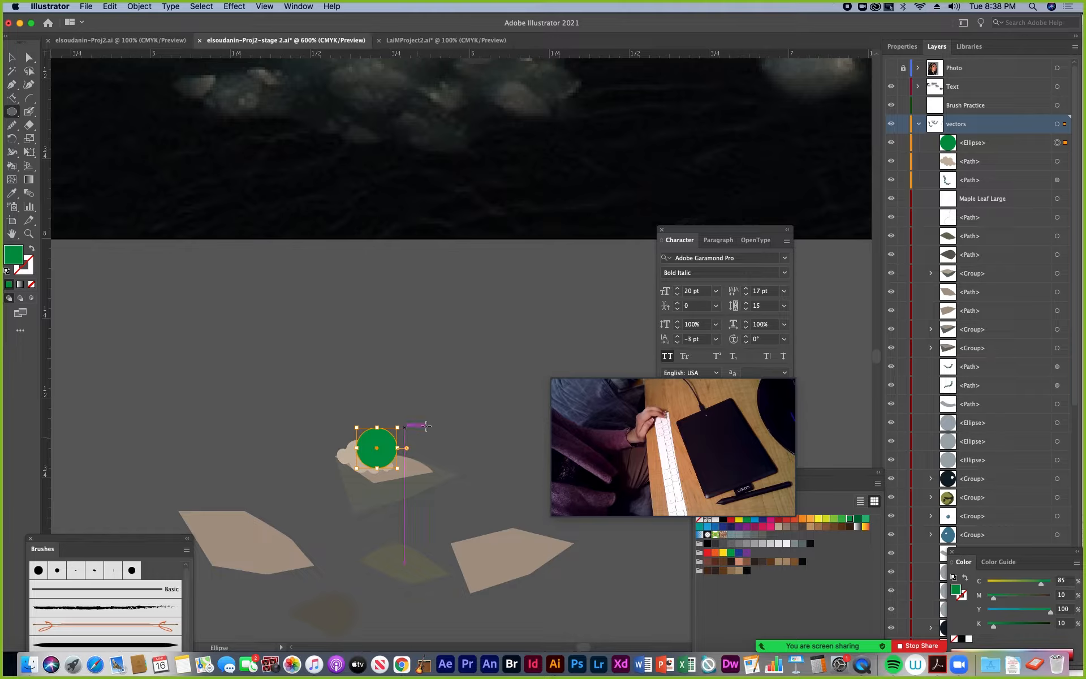
pyautogui.press('super+shift+a')
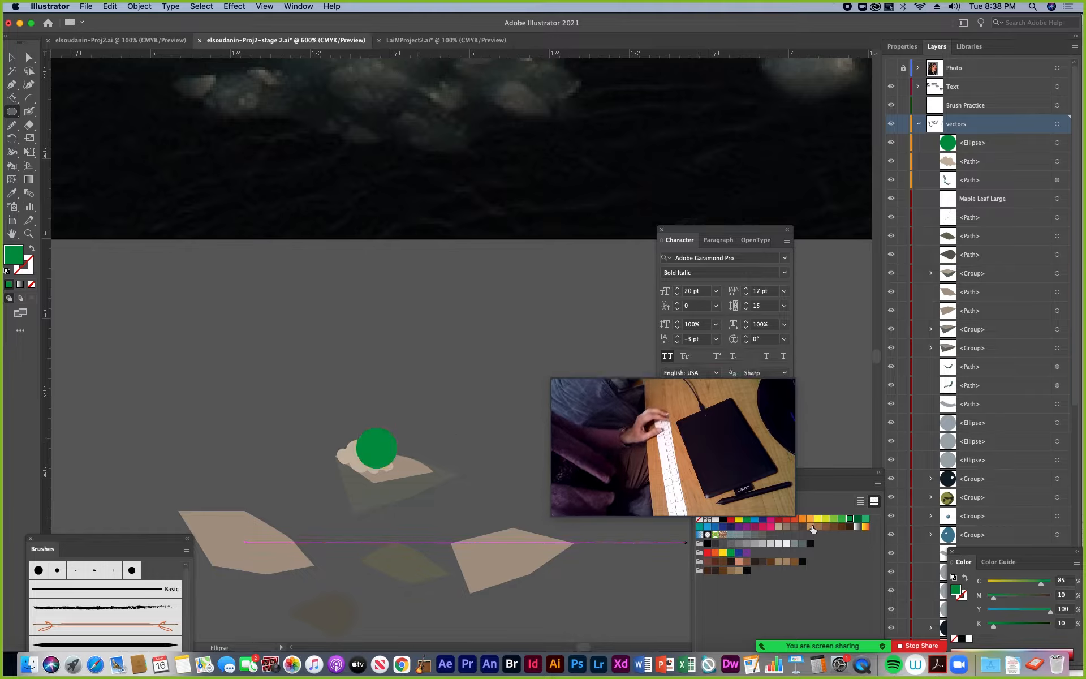
# Draw a slightly smaller red circle without a stroke, overlapping the green circle's upper right
pyautogui.moveTo(825, 480); pyautogui.dragTo(466, 288)
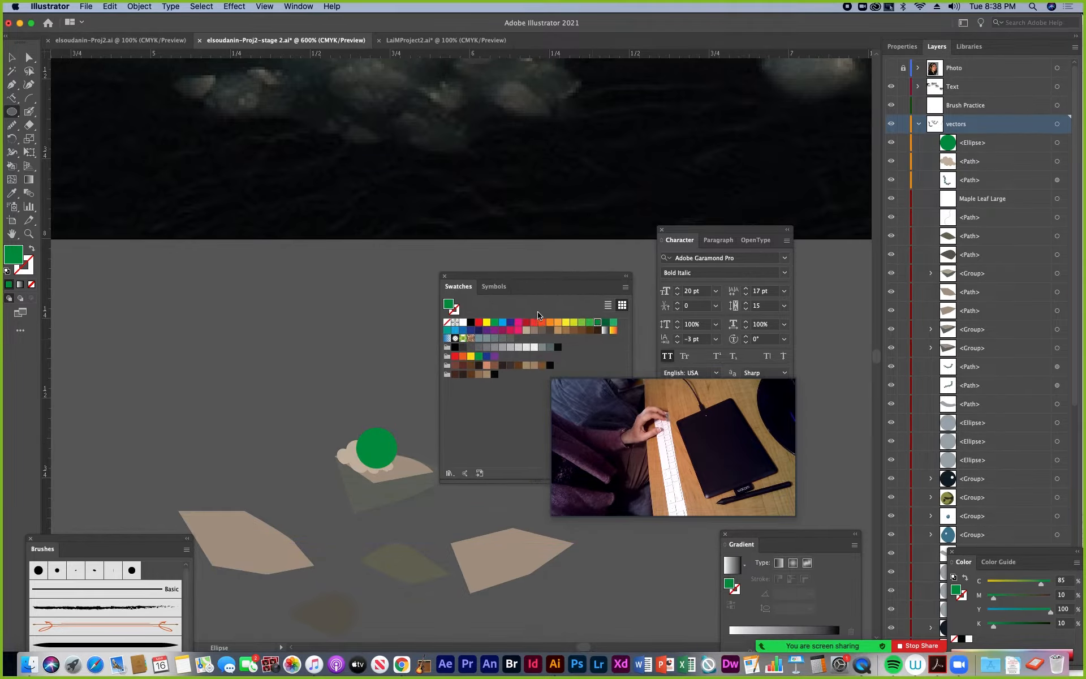
pyautogui.click(527, 323)
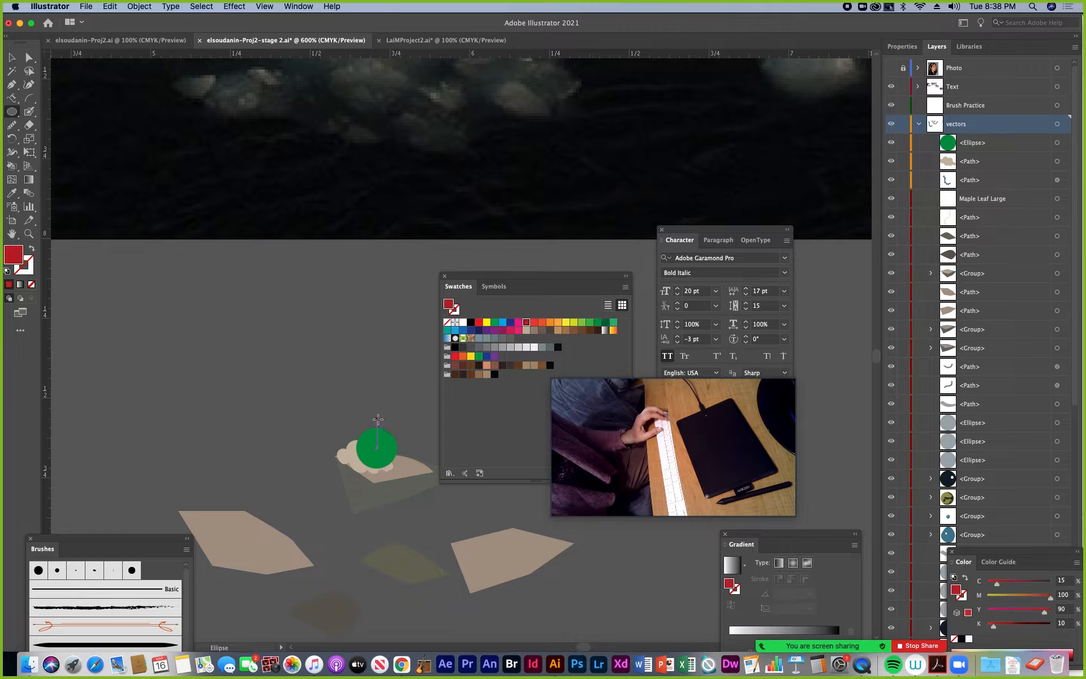
pyautogui.moveTo(377, 419); pyautogui.dragTo(410, 451)
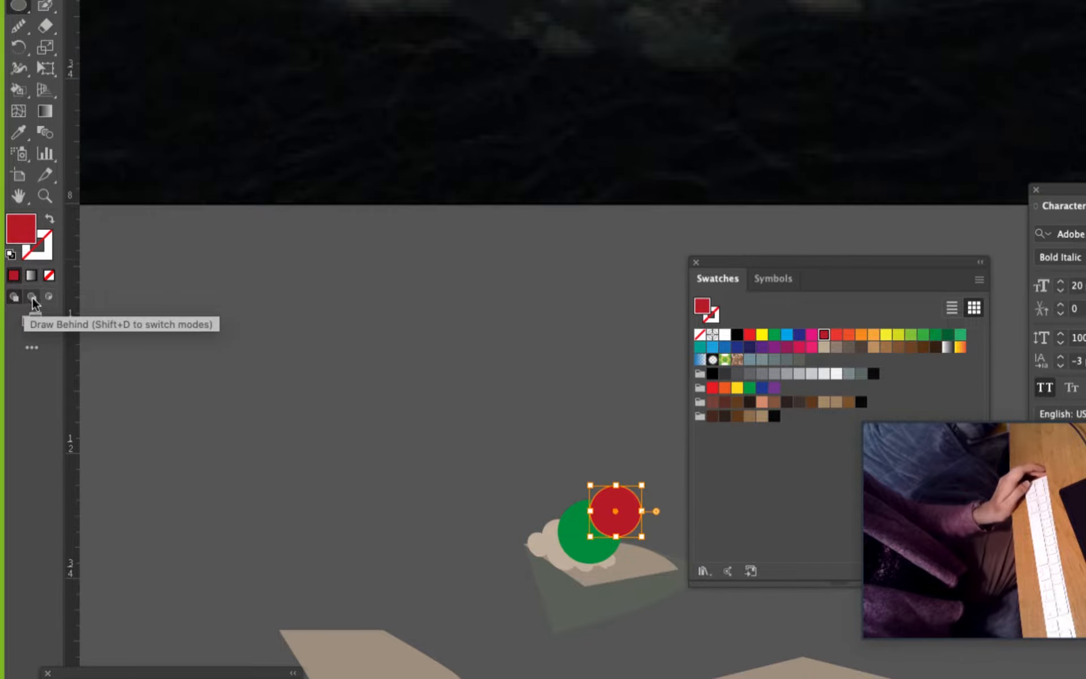
# Switch to Draw Behind mode and draw a large bright blue circle around the upper ice chunk
pyautogui.click(32, 299)
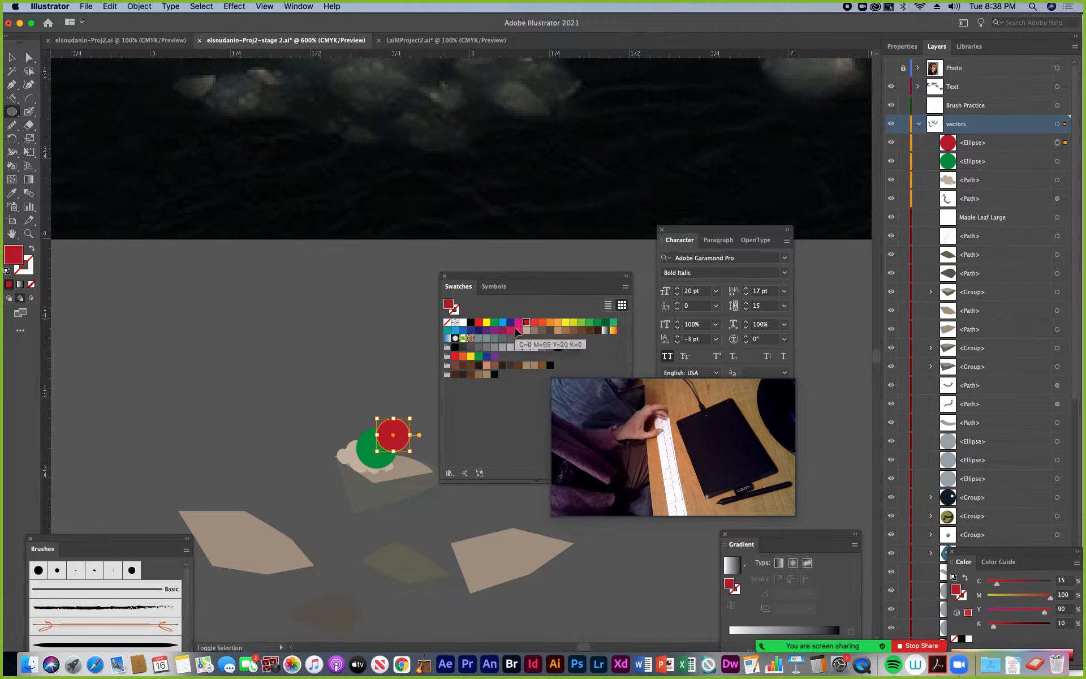
pyautogui.press('super+shift+a')
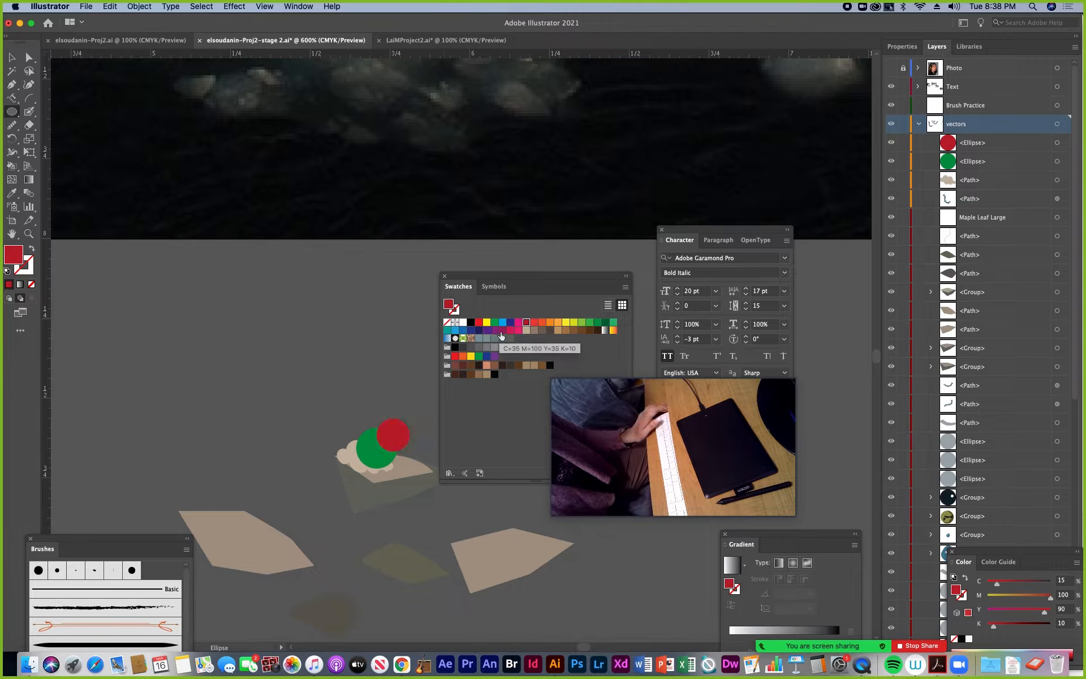
pyautogui.click(503, 322)
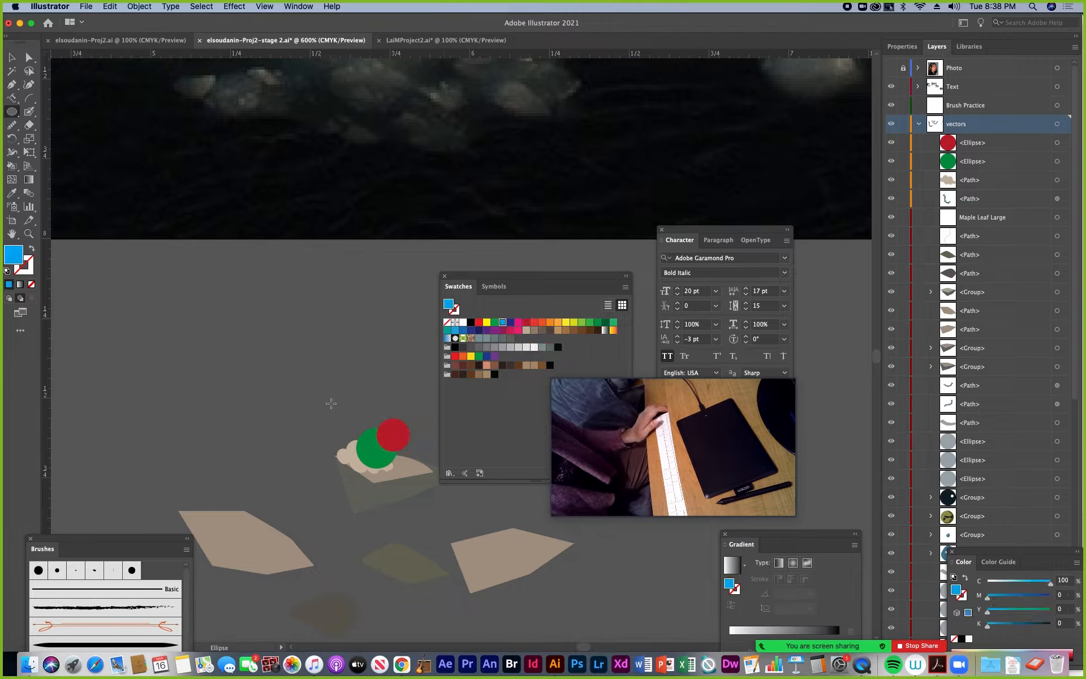
pyautogui.moveTo(324, 404); pyautogui.dragTo(447, 526)
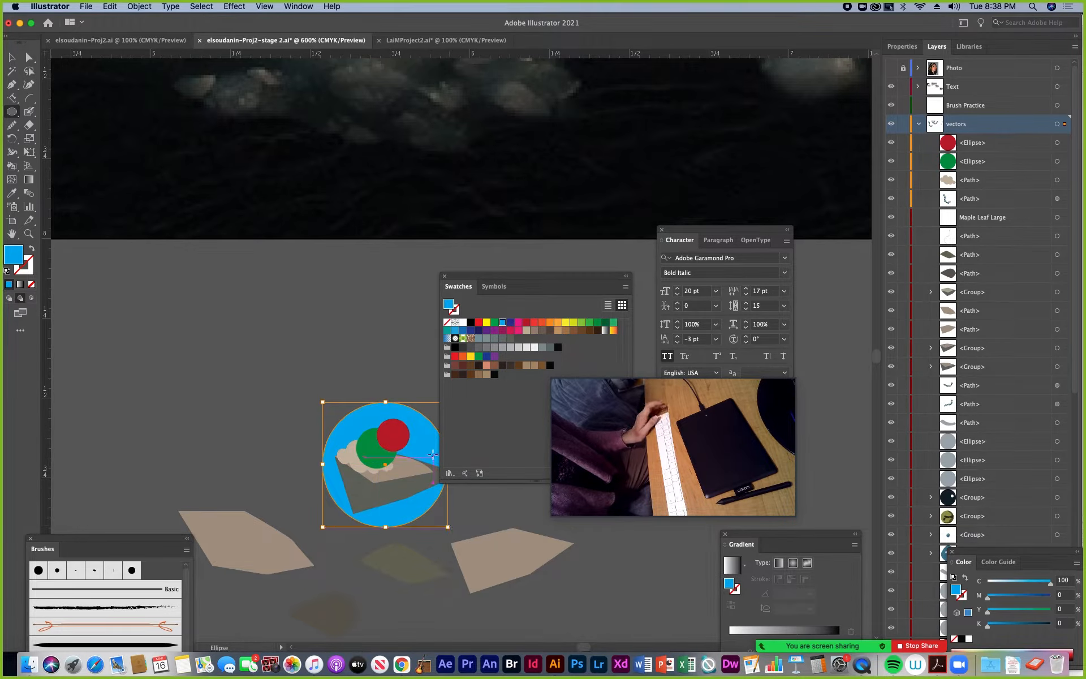
# Clear the floating panels out of the way and examine the blue circle's stacking position within the vectors layer
pyautogui.moveTo(479, 287); pyautogui.dragTo(535, 287)
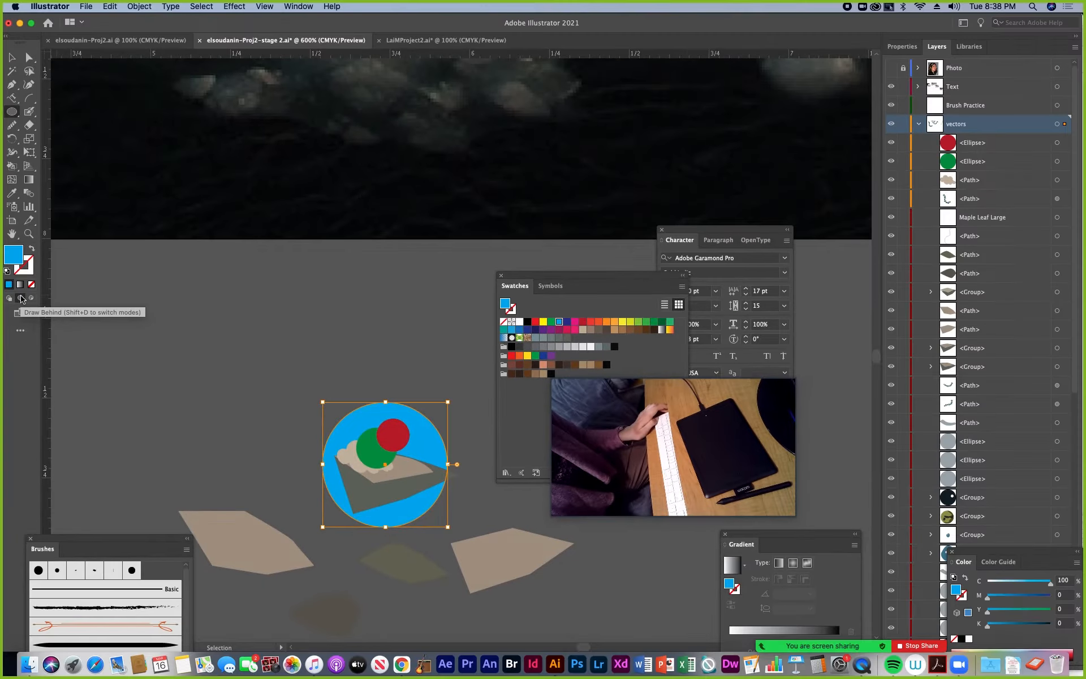
pyautogui.moveTo(994, 554); pyautogui.dragTo(703, 564)
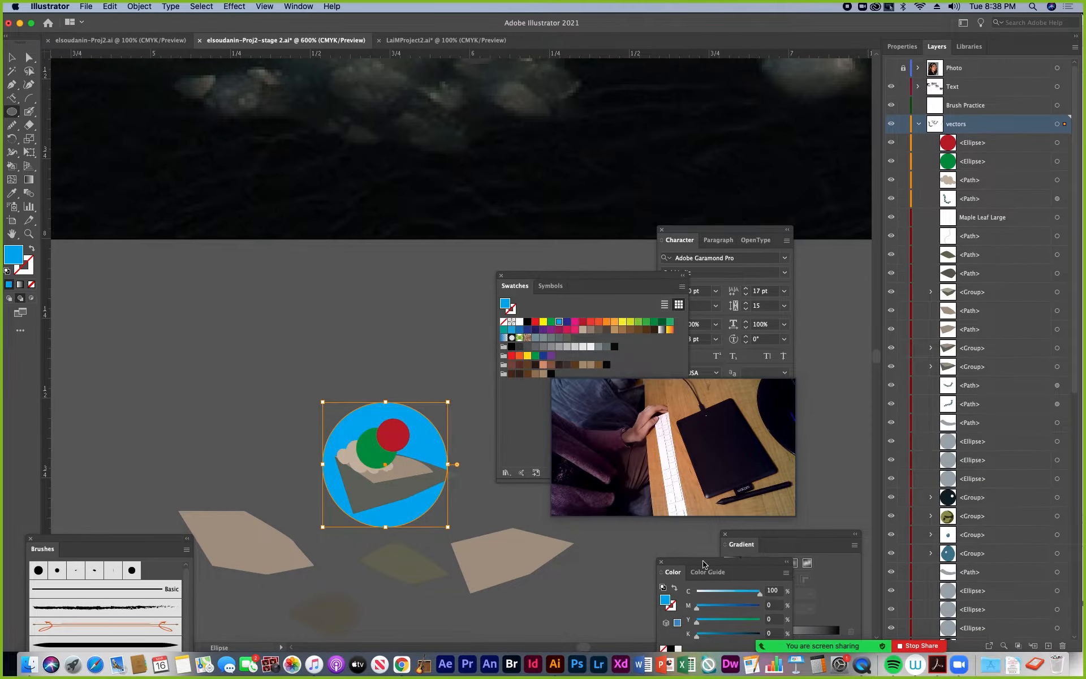
pyautogui.moveTo(1070, 387); pyautogui.dragTo(1070, 541)
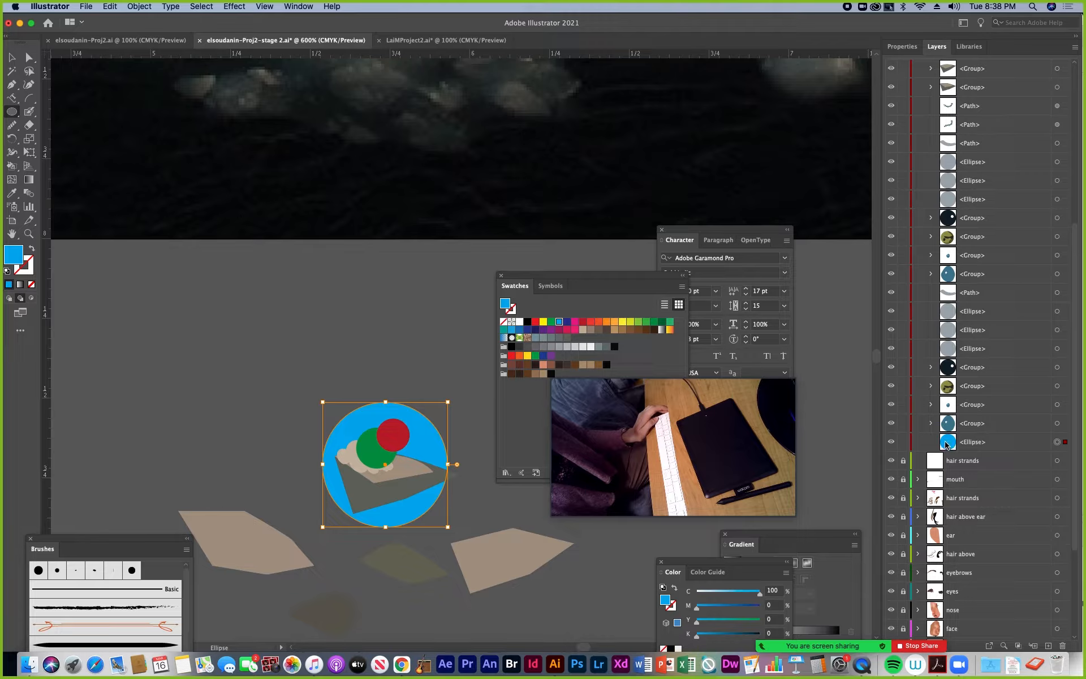
pyautogui.moveTo(1078, 481); pyautogui.dragTo(1077, 305)
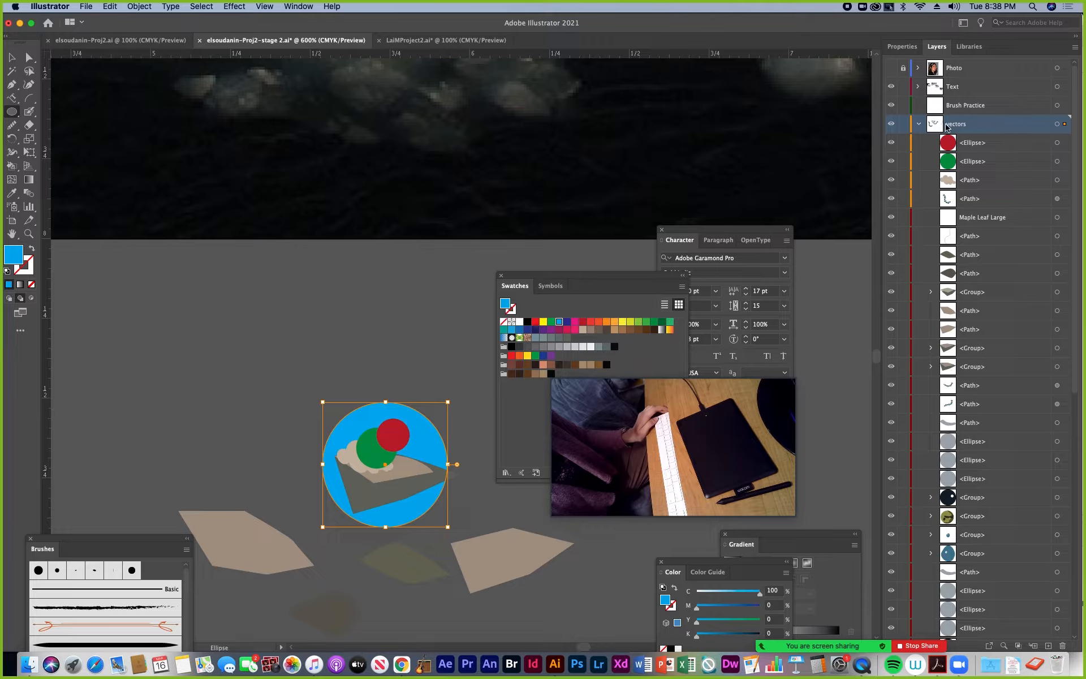
# Delete the blue, red and green practice circles around the upper ice chunk
pyautogui.press('v')
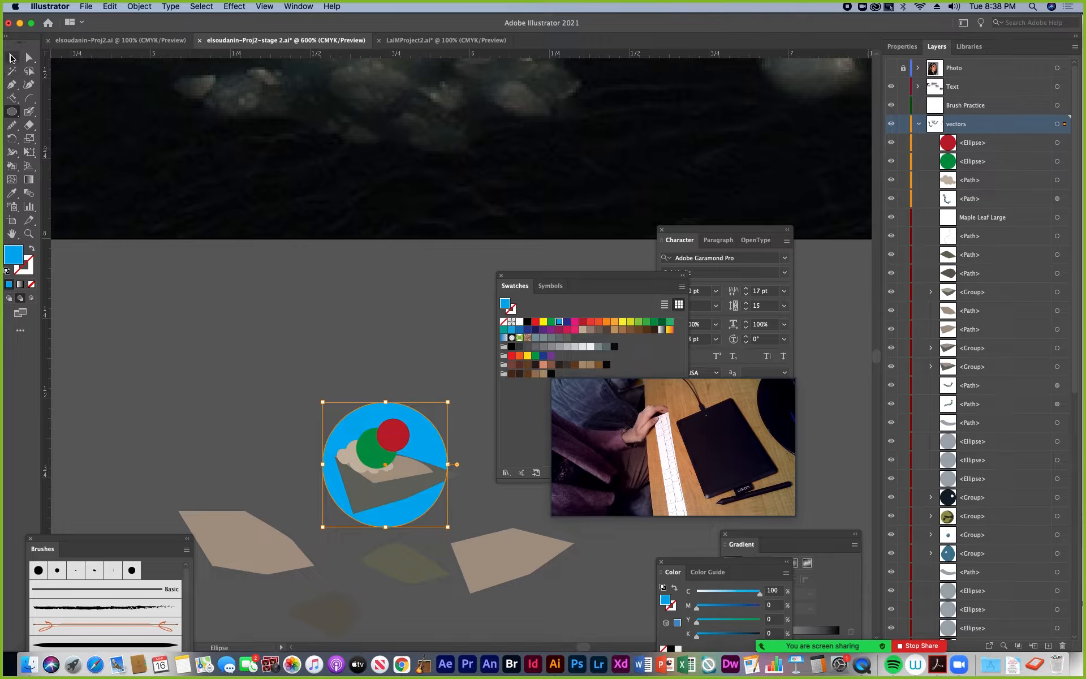
pyautogui.click(413, 362)
pyautogui.click(413, 411)
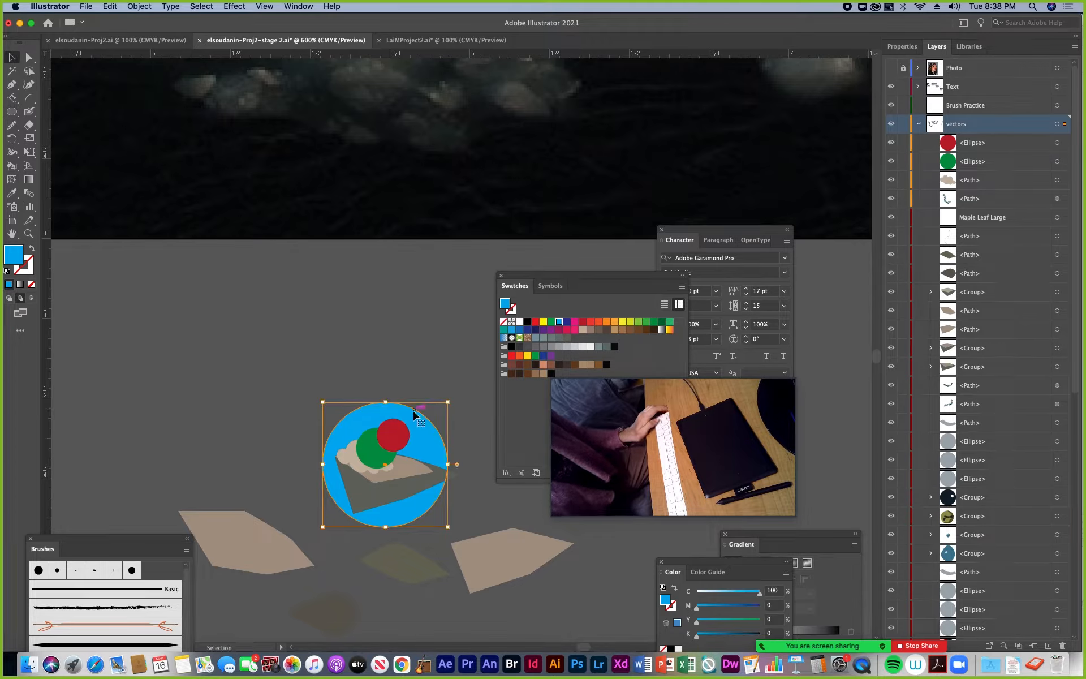
pyautogui.press('Delete')
pyautogui.click(395, 435)
pyautogui.press('Delete')
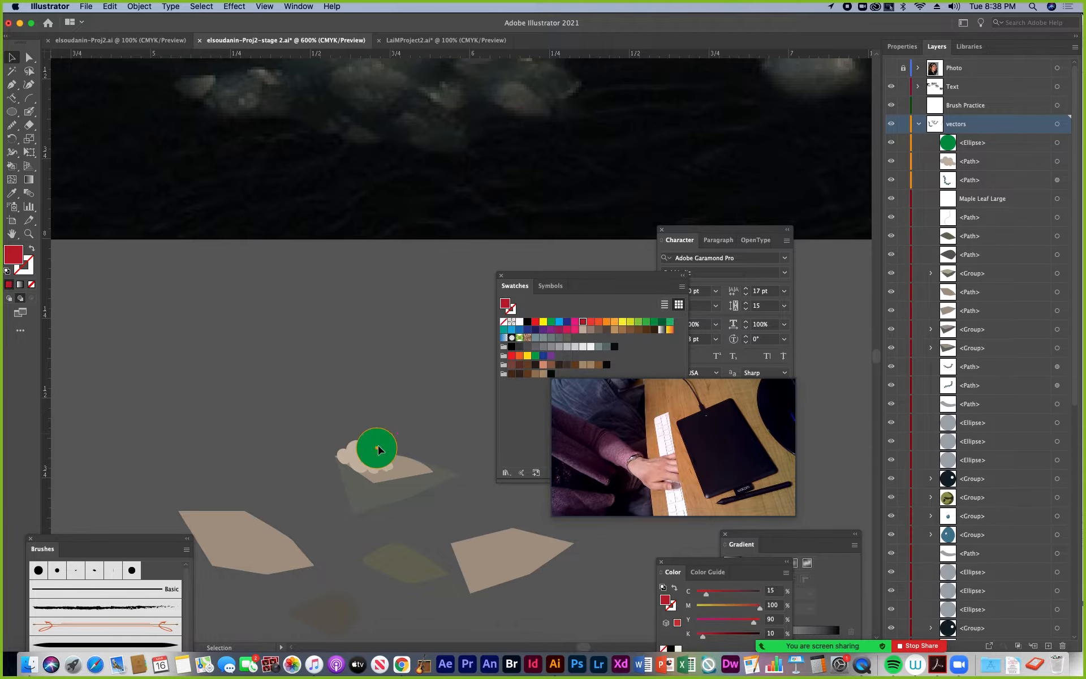
pyautogui.click(373, 449)
pyautogui.press('Delete')
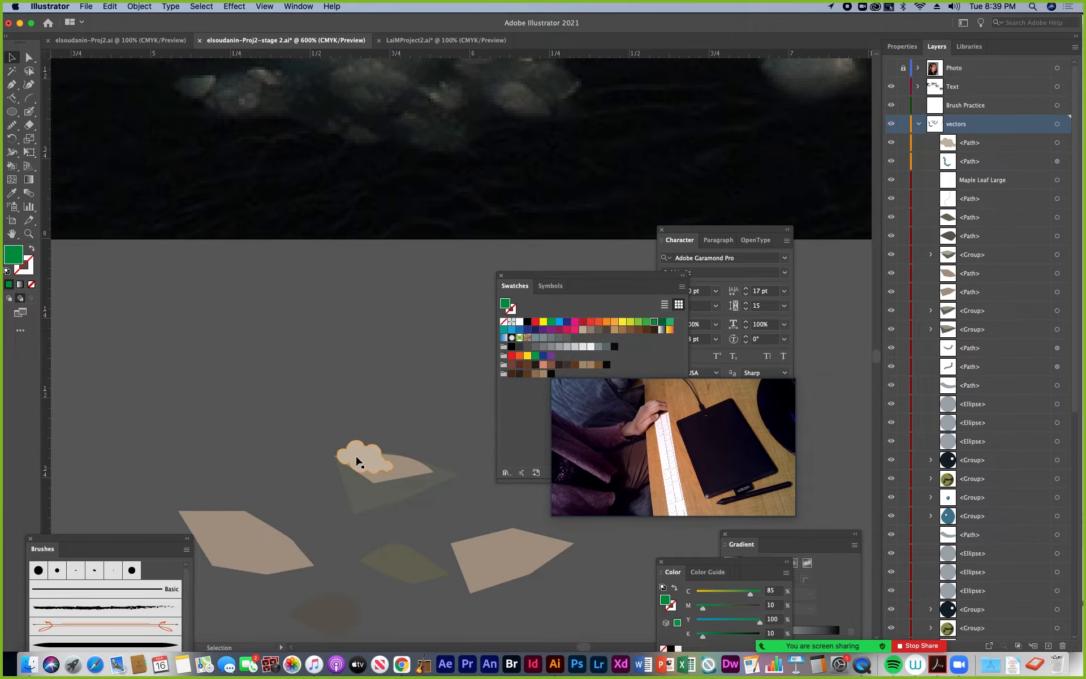
# Enter Draw Inside mode on the beige cloud shape and set up the Blob Brush with the C=0 M=0 Y=0 K=5 fill
pyautogui.click(363, 456)
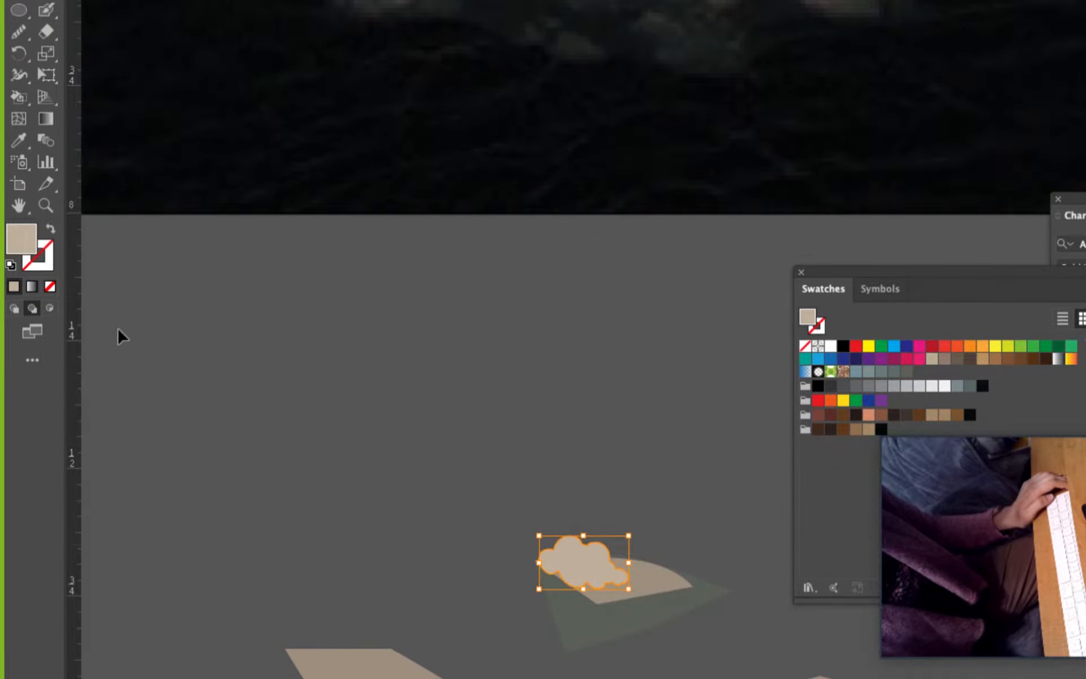
pyautogui.click(50, 310)
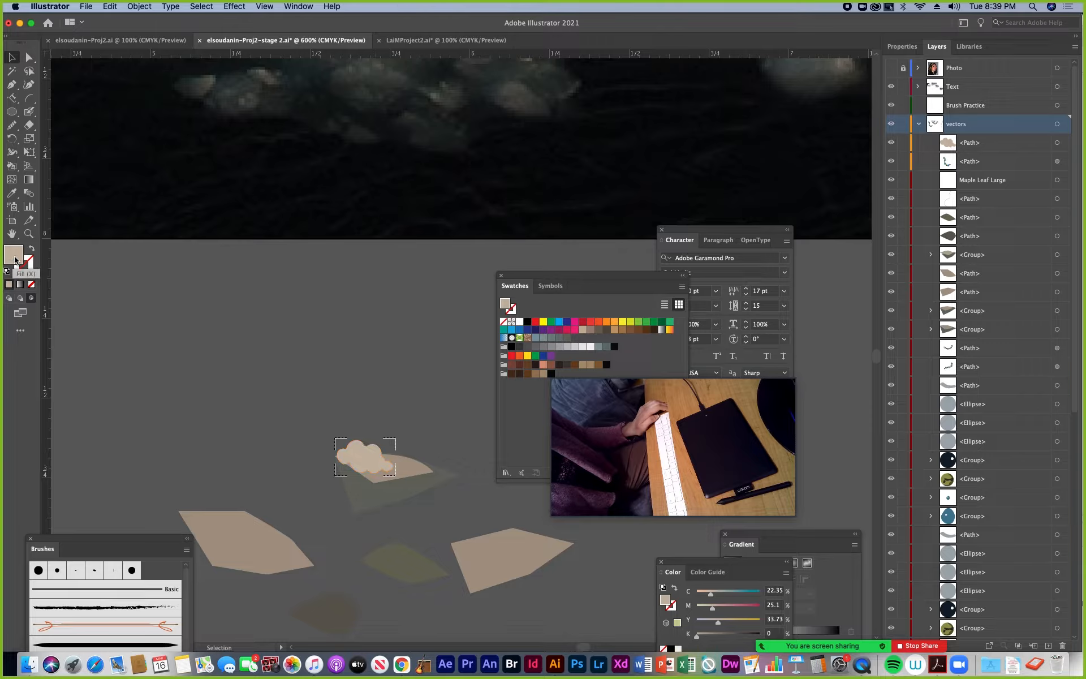
pyautogui.click(590, 347)
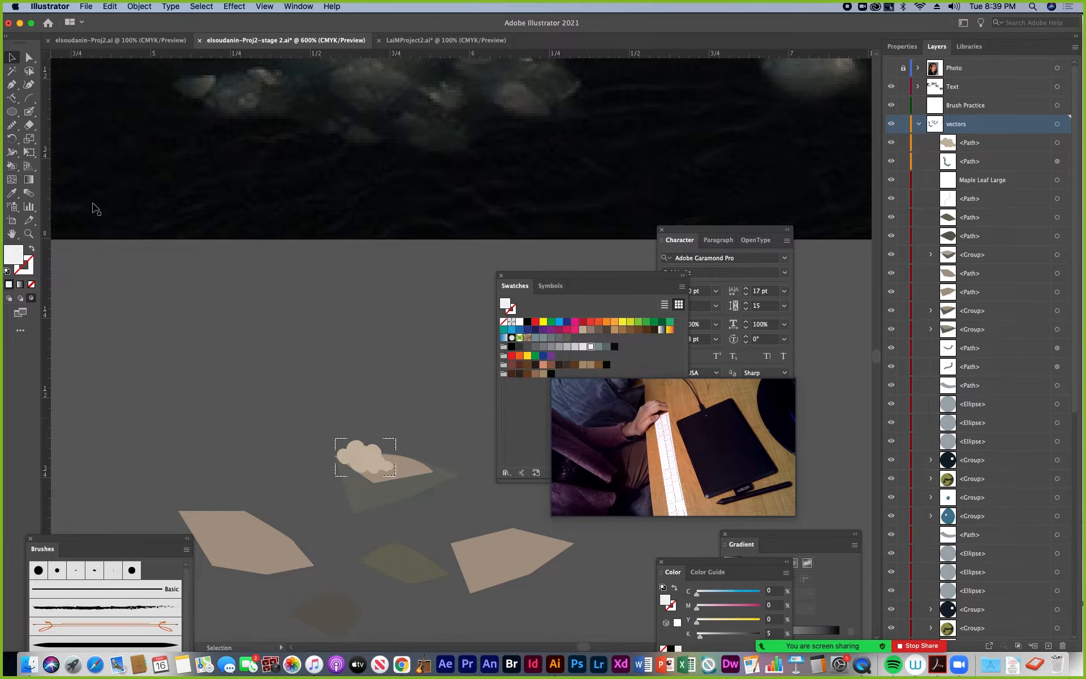
pyautogui.click(28, 114)
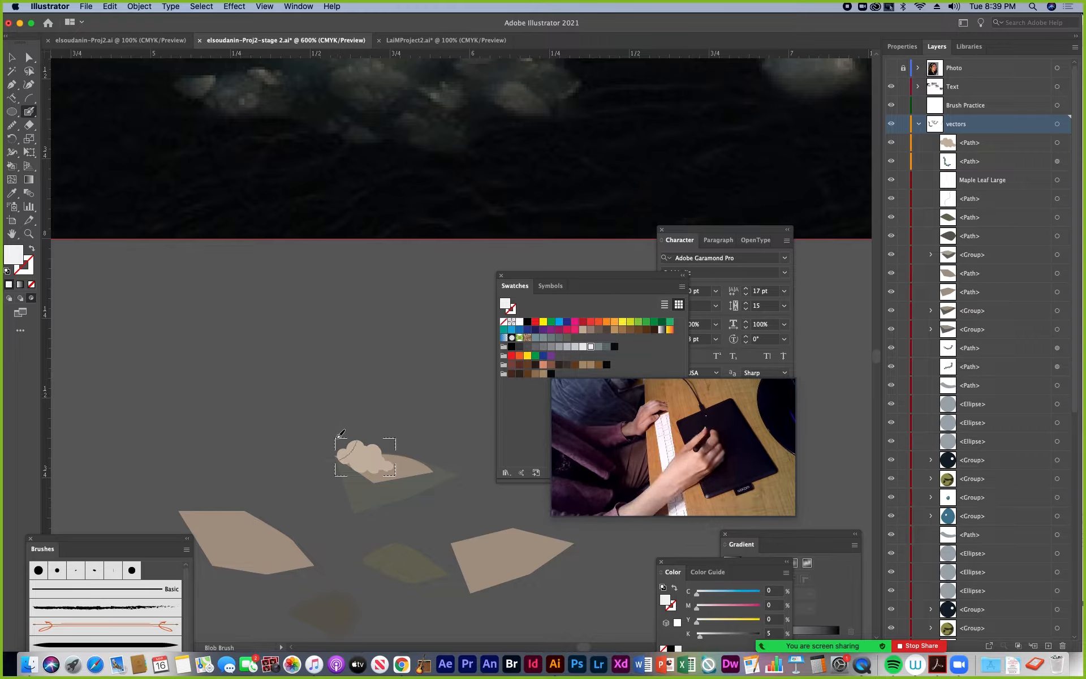
# Try near-white Blob Brush strokes across the cloud's upper edge, then undo them
pyautogui.moveTo(329, 433); pyautogui.dragTo(357, 421)
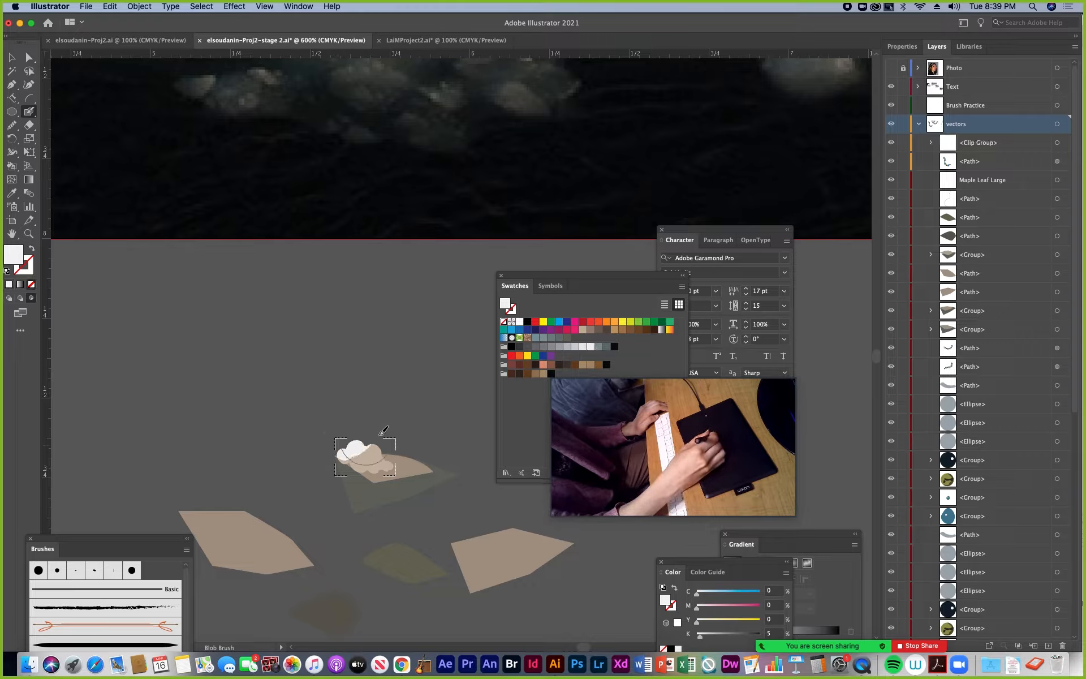
pyautogui.hotkey('shift', 'x')
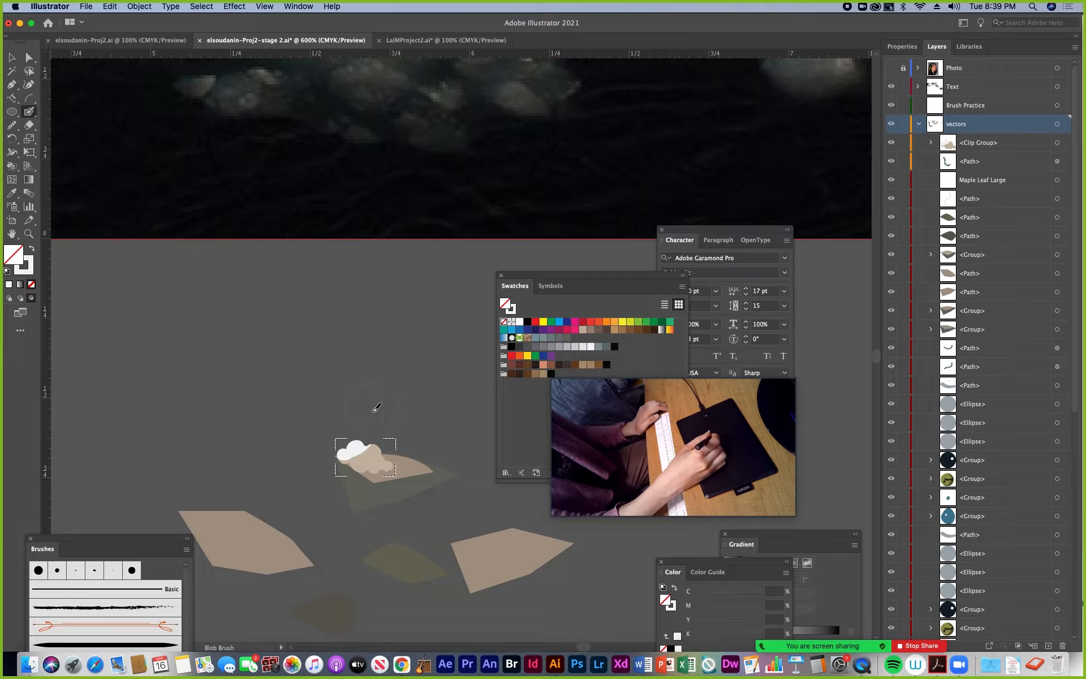
pyautogui.press('super+z')
pyautogui.press('super+z')
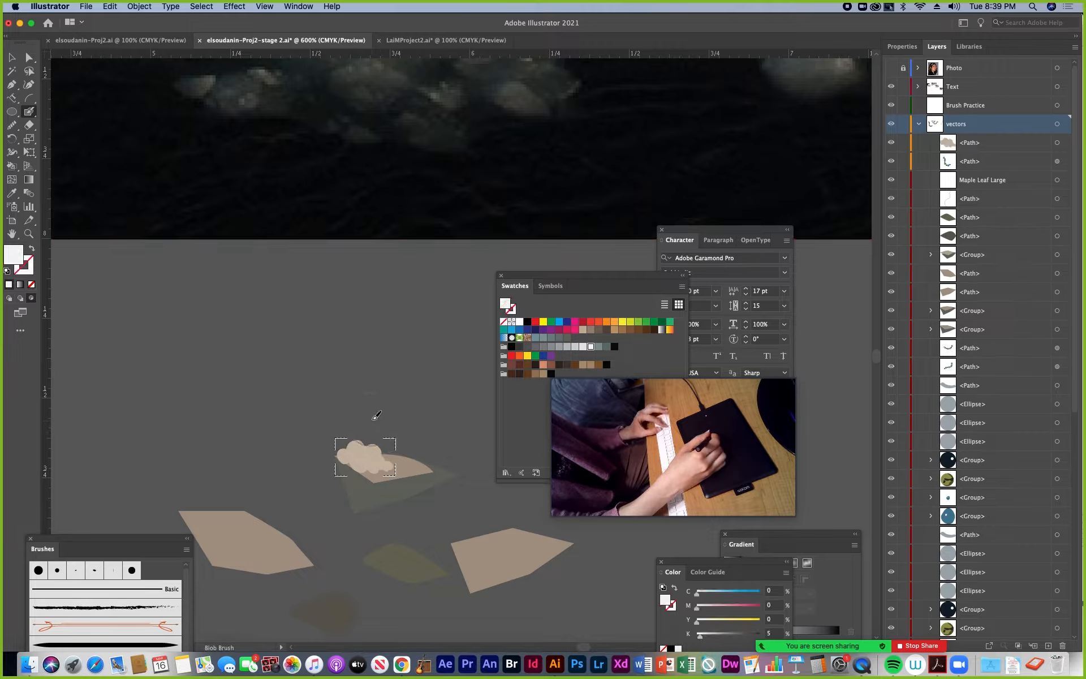
# Set the Blob Brush size to 4 pt
pyautogui.doubleClick(29, 111)
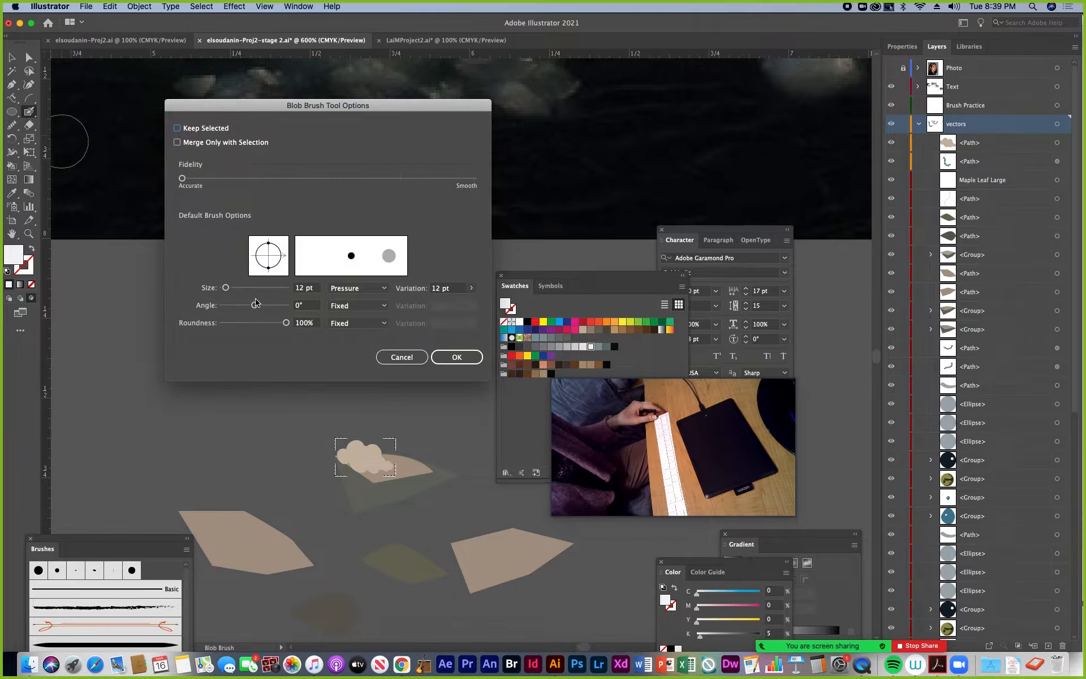
pyautogui.moveTo(228, 292); pyautogui.dragTo(225, 292)
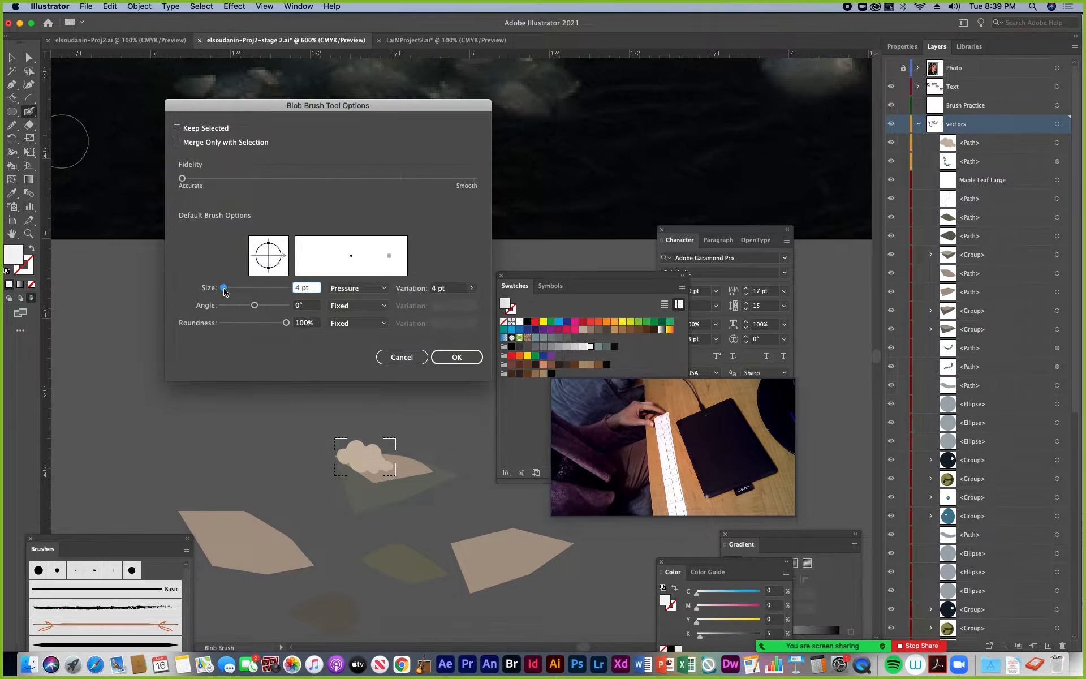
pyautogui.click(449, 357)
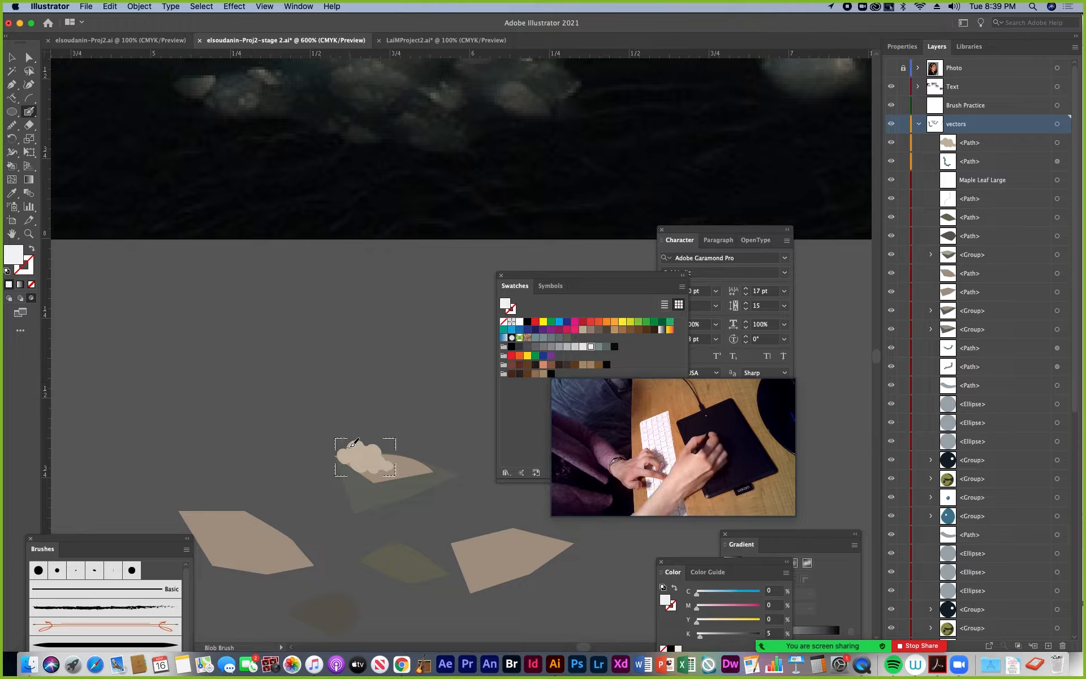
# Paint thin near-white highlights inside the cloud shape along its upper bumps
pyautogui.moveTo(360, 440); pyautogui.dragTo(363, 438)
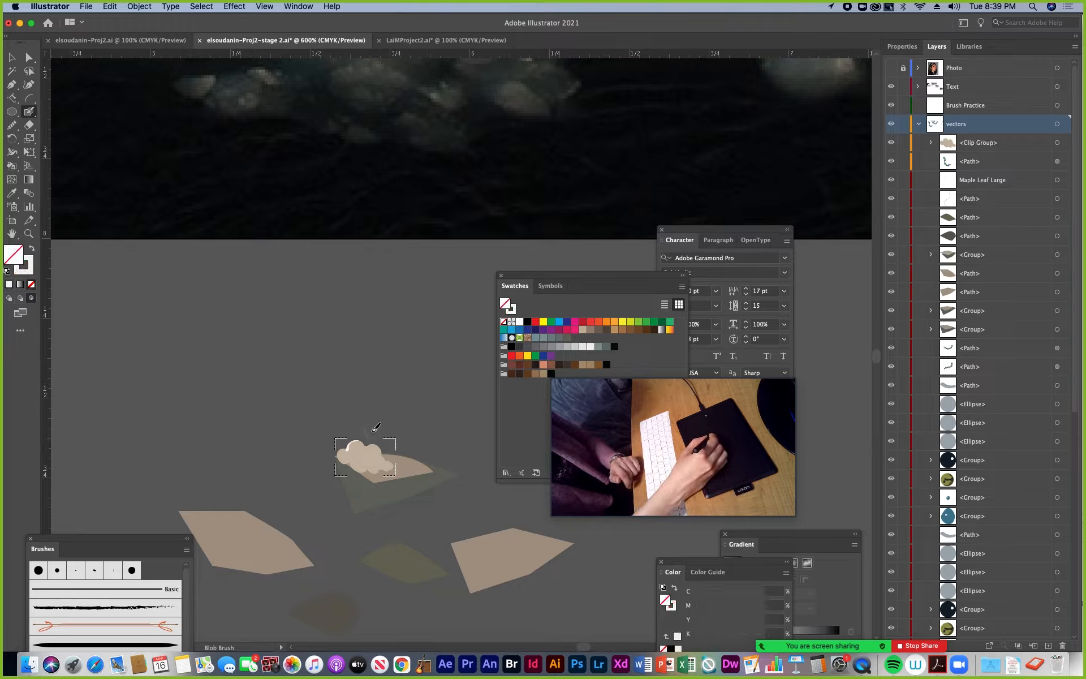
pyautogui.press('super+equal')
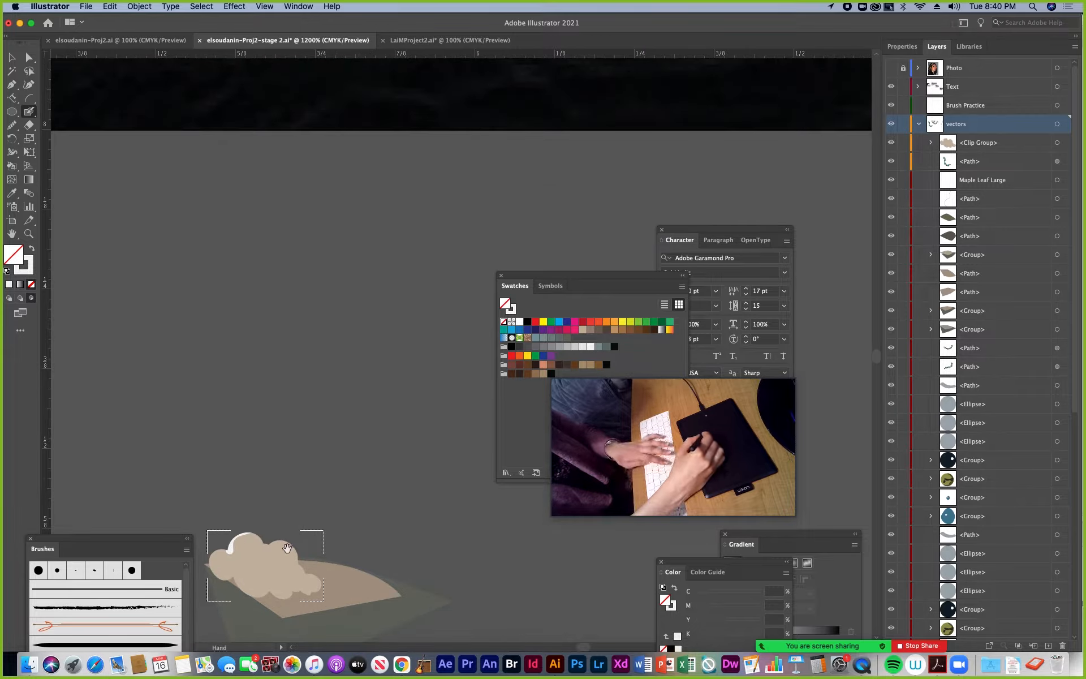
pyautogui.moveTo(287, 548)
pyautogui.mouseDown()
pyautogui.moveTo(329, 487)
pyautogui.moveTo(327, 406)
pyautogui.moveTo(339, 410)
pyautogui.moveTo(324, 408)
pyautogui.moveTo(328, 431)
pyautogui.moveTo(349, 396)
pyautogui.moveTo(399, 403)
pyautogui.moveTo(371, 405)
pyautogui.mouseUp()
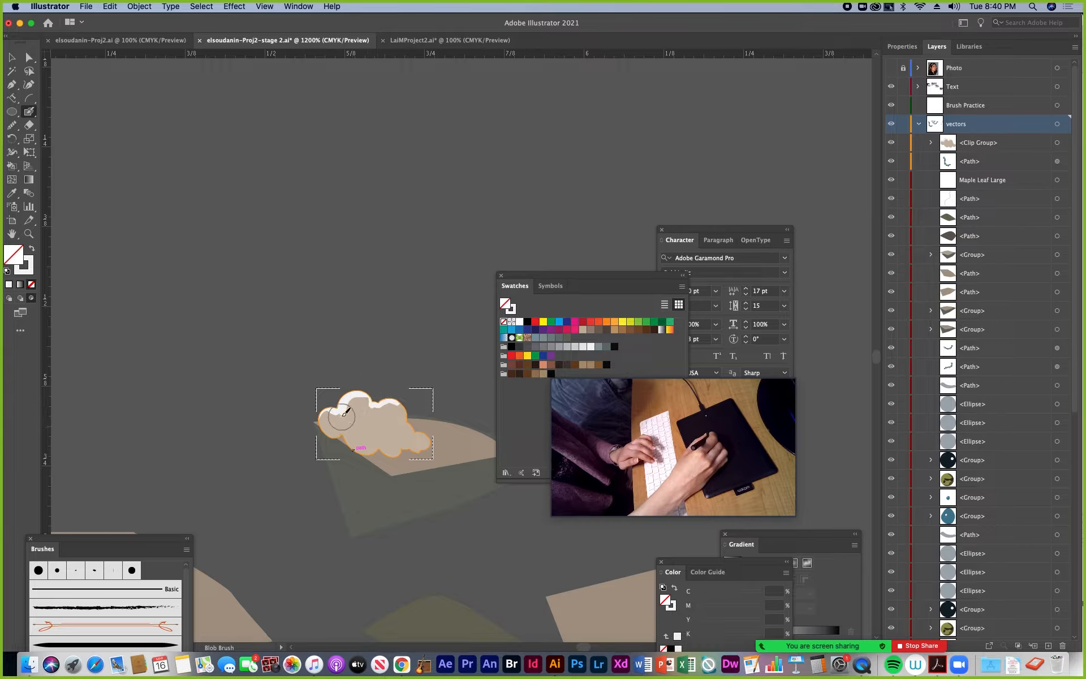
# Choose a muted blue-grey for the stroke and paint shadow strokes inside the cloud along its lower and right folds
pyautogui.doubleClick(29, 272)
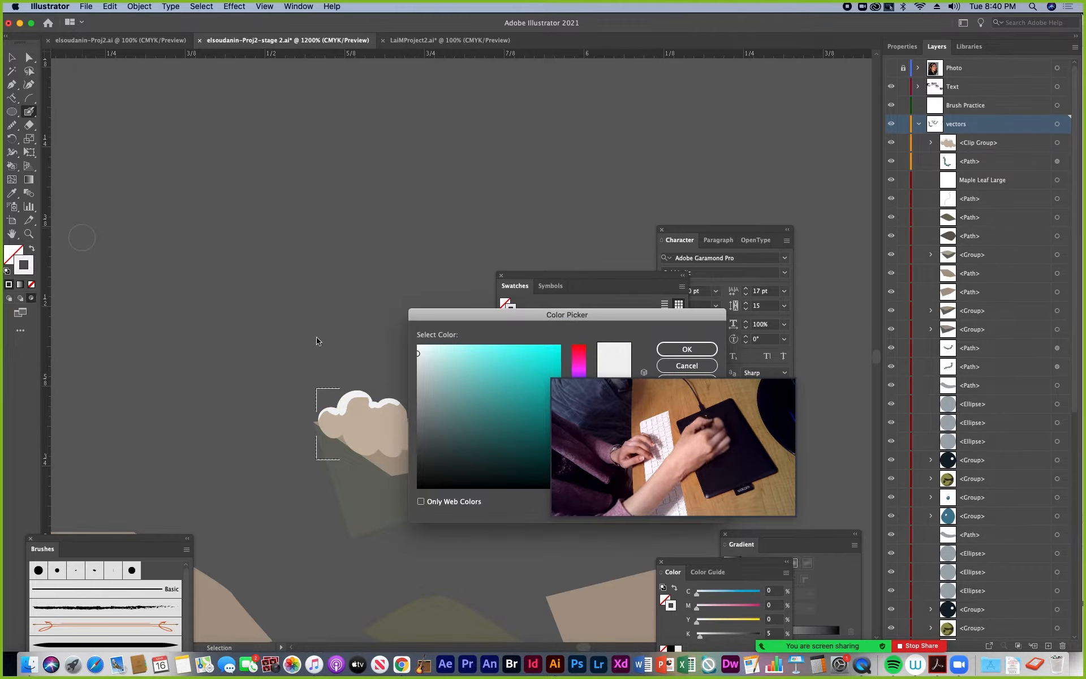
pyautogui.click(434, 404)
pyautogui.click(684, 347)
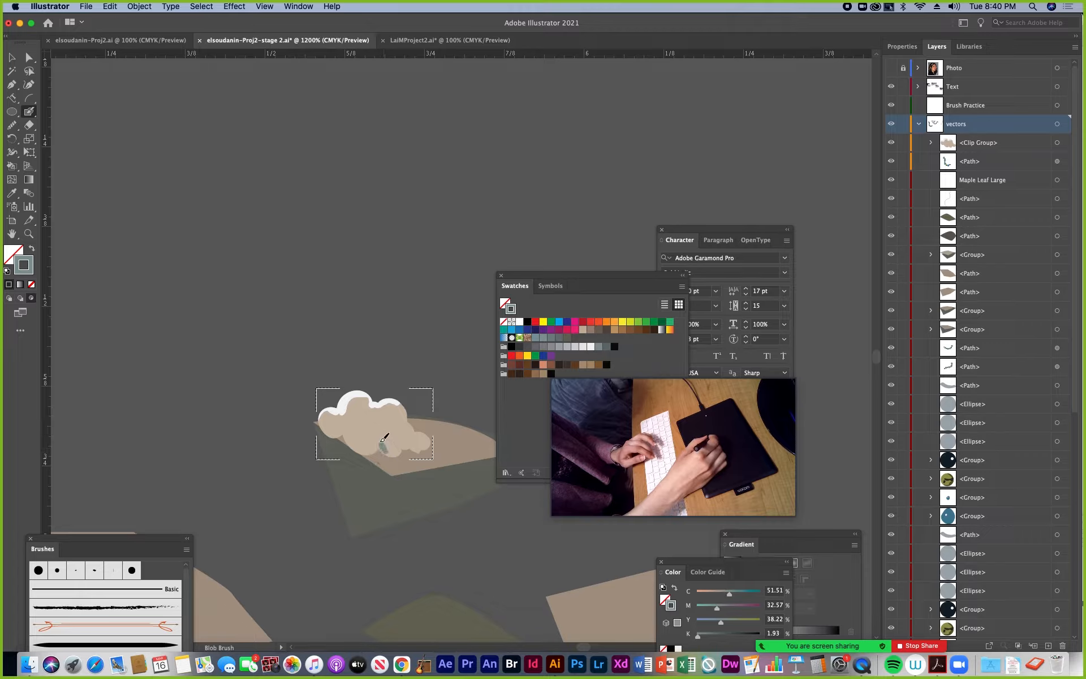
pyautogui.moveTo(382, 441)
pyautogui.mouseDown()
pyautogui.moveTo(400, 461)
pyautogui.moveTo(385, 450)
pyautogui.moveTo(401, 456)
pyautogui.moveTo(384, 429)
pyautogui.mouseUp()
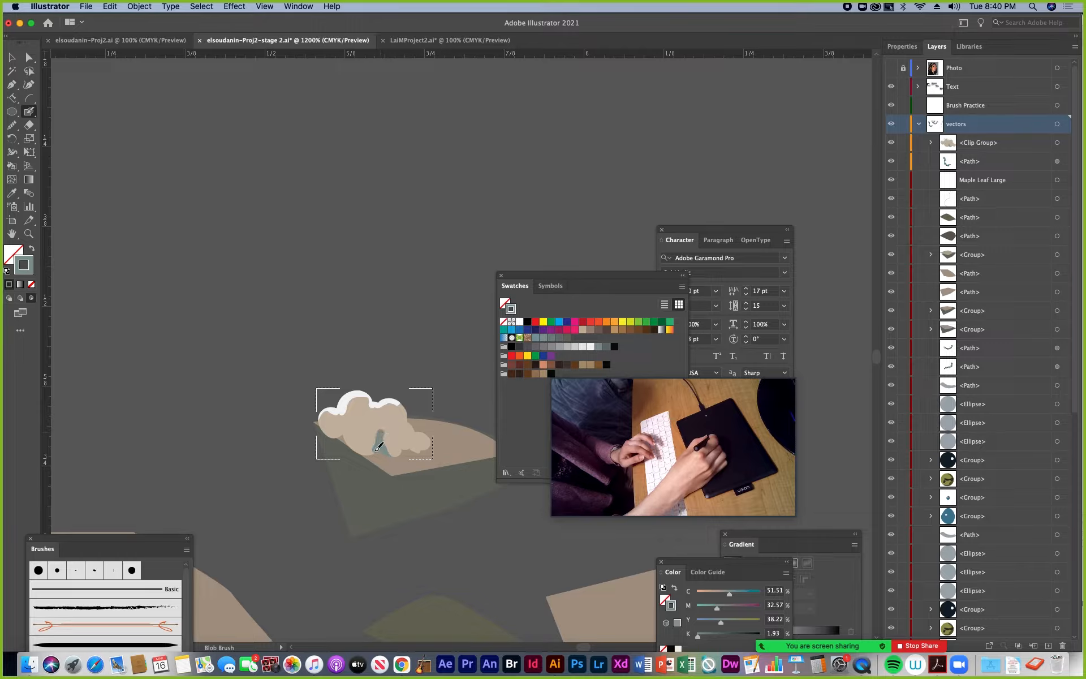
pyautogui.moveTo(350, 439)
pyautogui.mouseDown()
pyautogui.moveTo(362, 429)
pyautogui.moveTo(360, 443)
pyautogui.mouseUp()
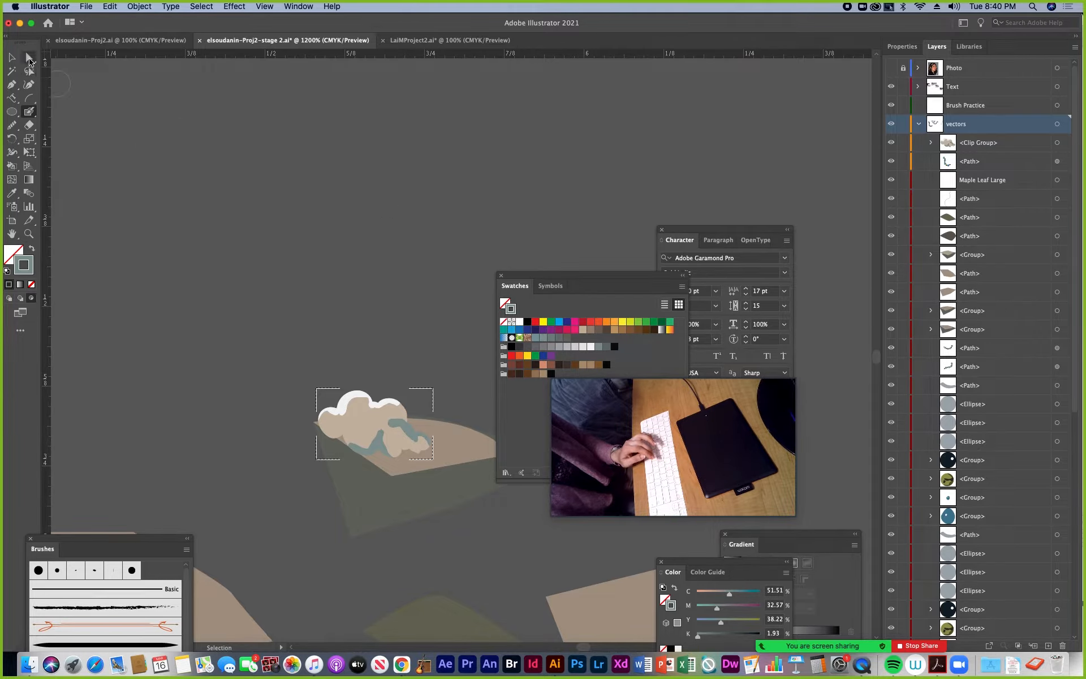
# Directly select the right-hand blue-grey shadow inside the cloud and ready the Smooth tool for it
pyautogui.click(29, 59)
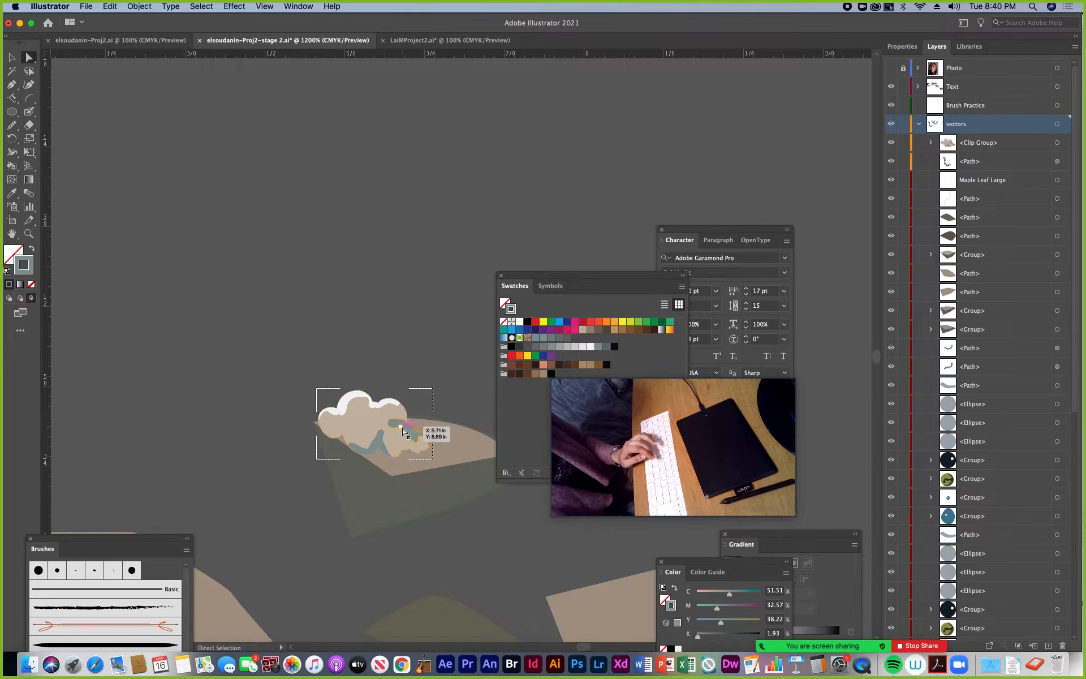
pyautogui.click(404, 431)
pyautogui.press('super+equal')
pyautogui.press('super+equal')
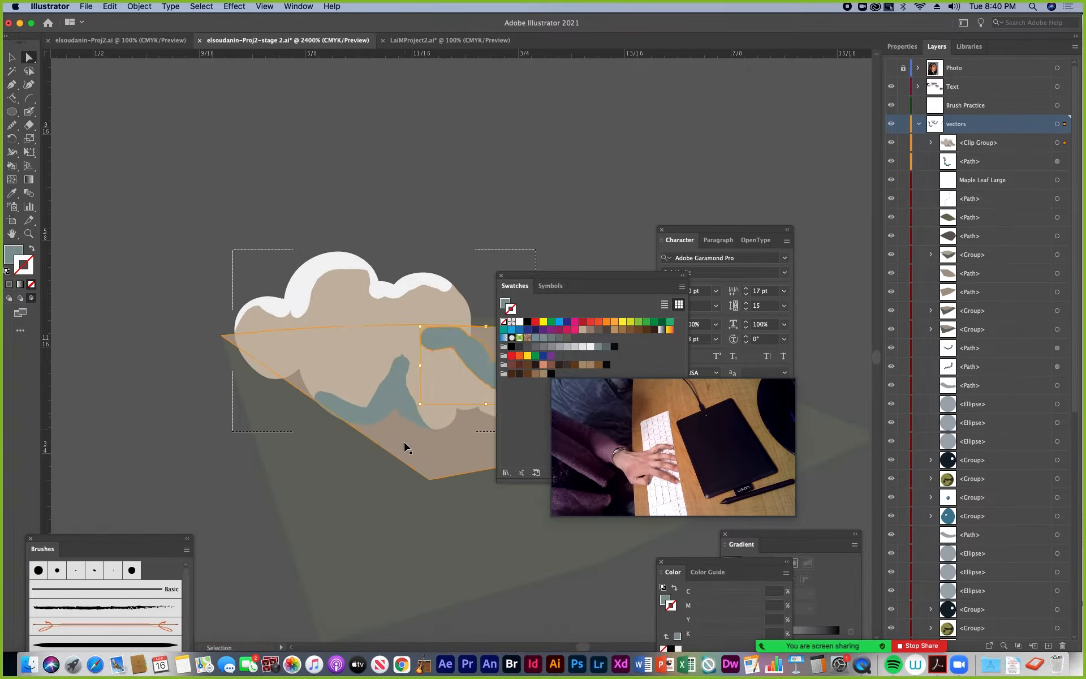
pyautogui.moveTo(391, 383); pyautogui.dragTo(220, 395)
pyautogui.click(17, 125)
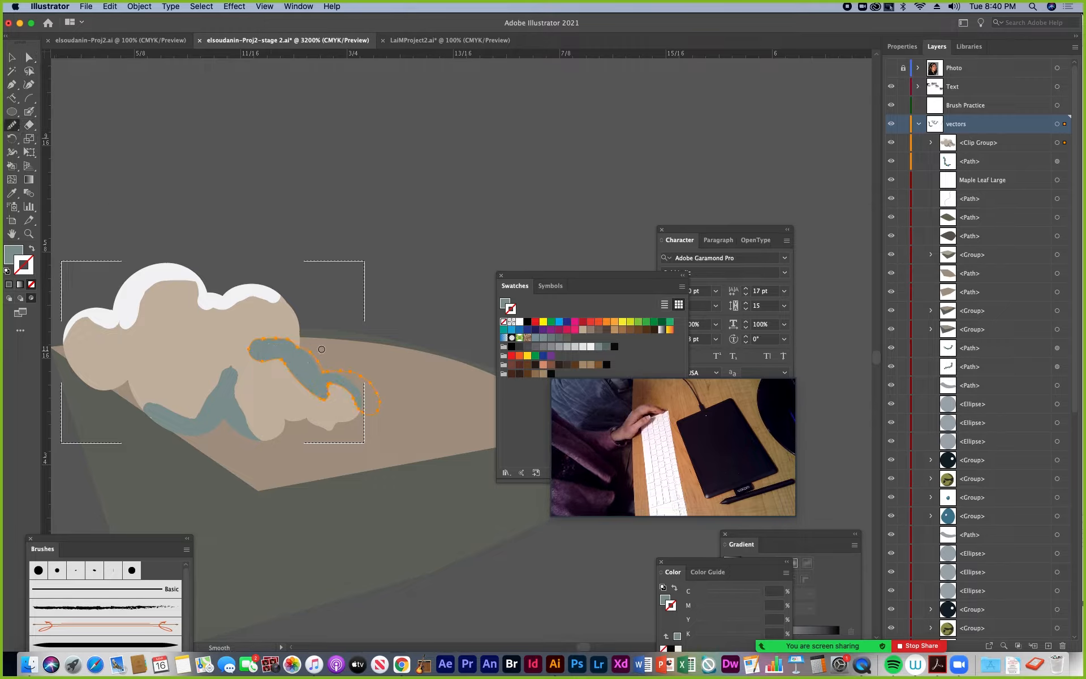
# Directly select the lower-left blue-grey shadow and check the Eraser's pressure-based size variation
pyautogui.press('a')
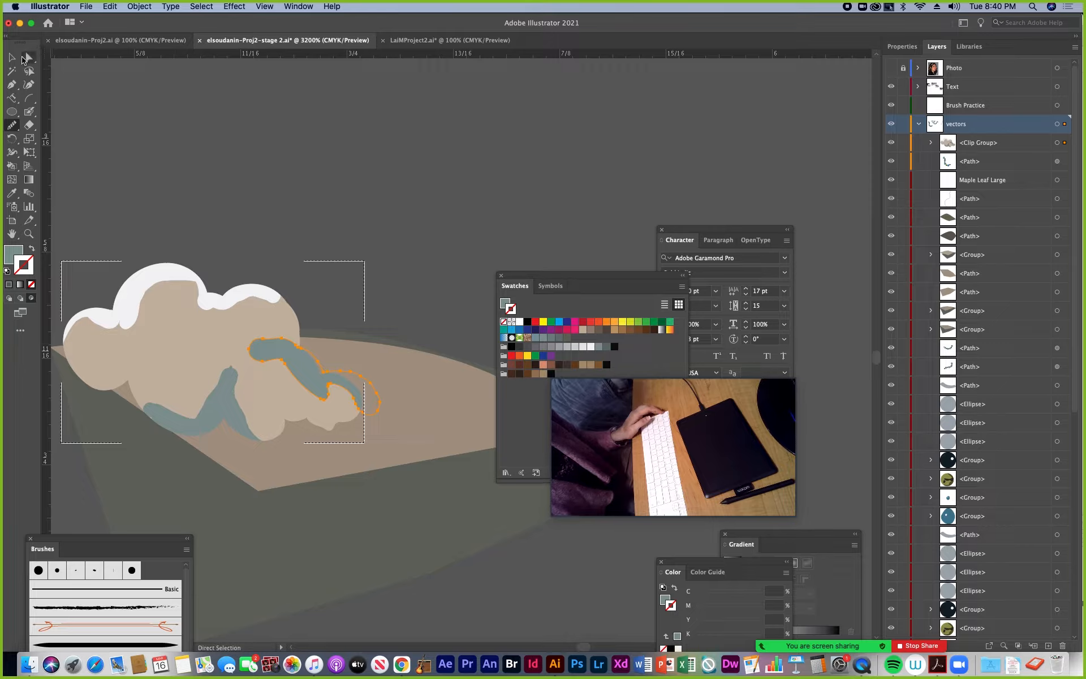
pyautogui.click(228, 386)
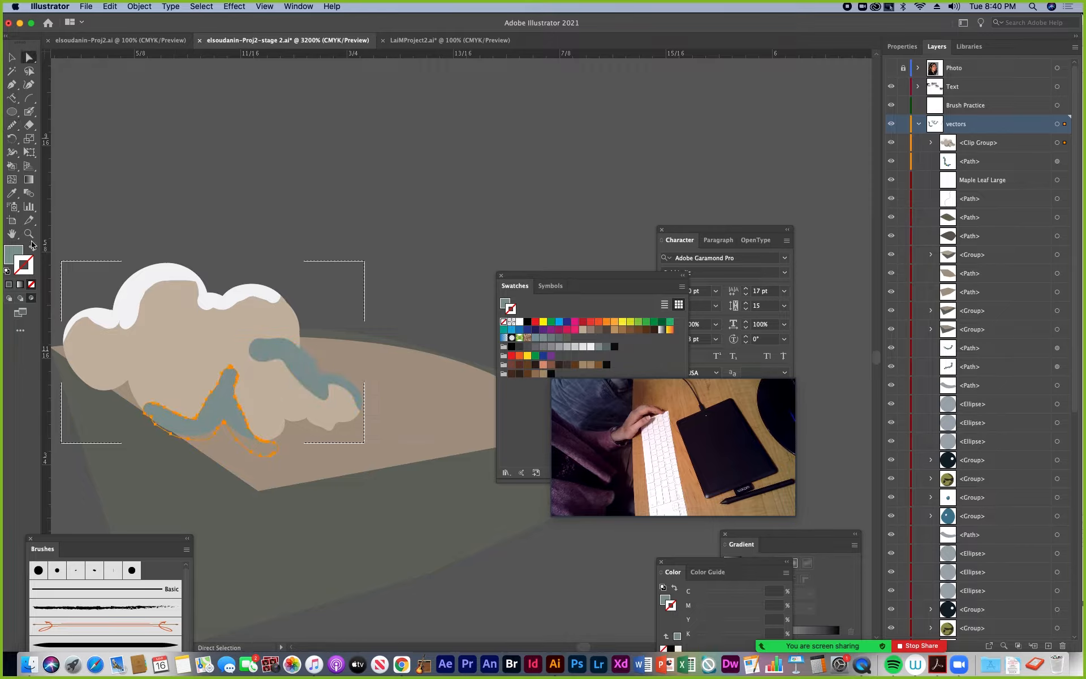
pyautogui.click(29, 124)
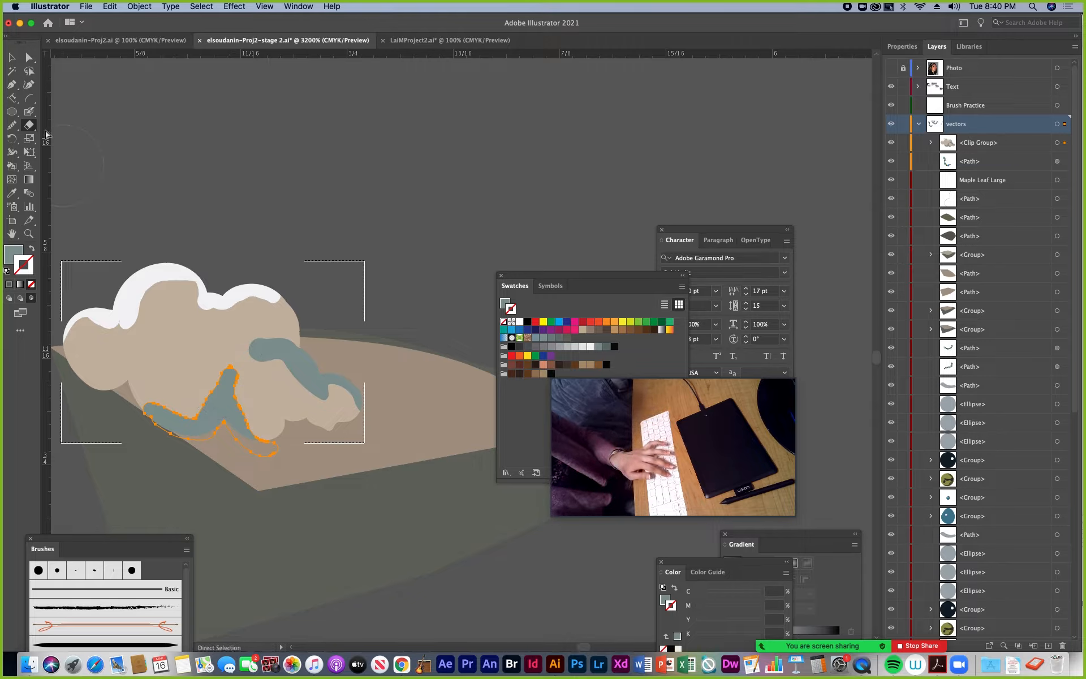
pyautogui.doubleClick(29, 125)
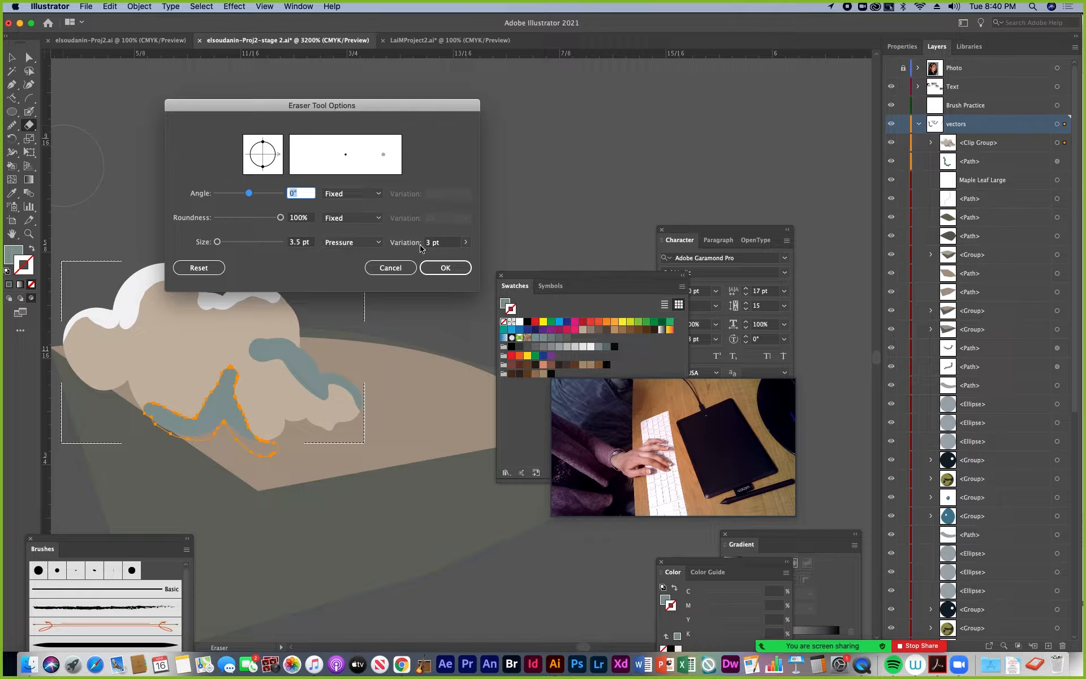
pyautogui.click(464, 243)
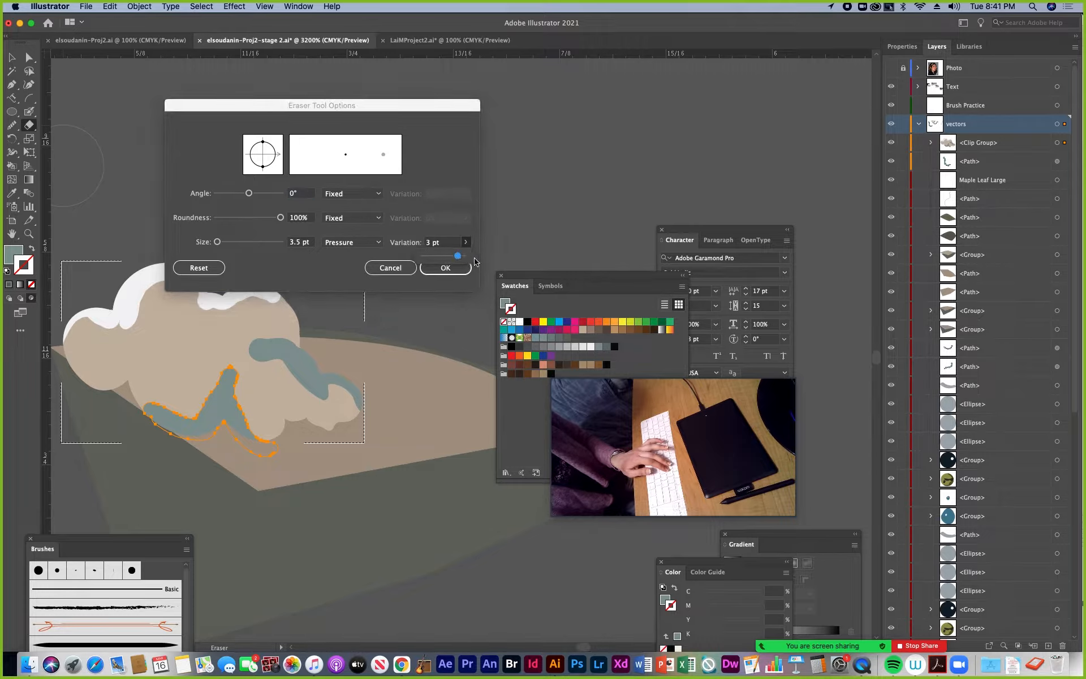
pyautogui.click(436, 267)
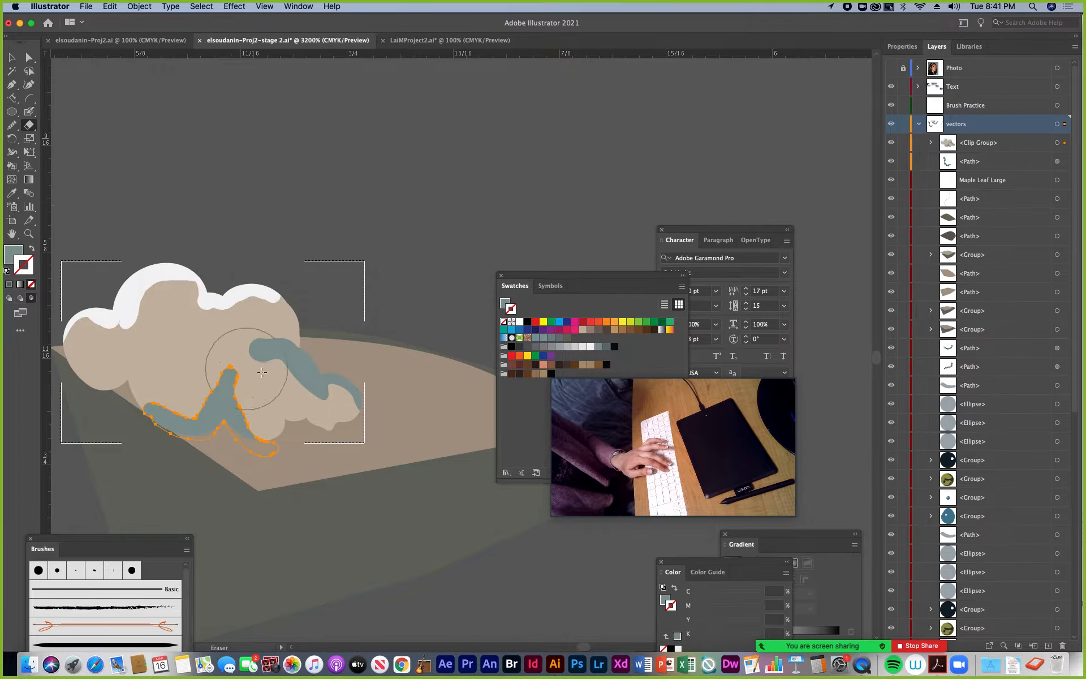
# Reduce the Eraser size and trim the right side of the lower-left shadow into a thin tapered shape
pyautogui.press('[')
pyautogui.press('[')
pyautogui.press('[')
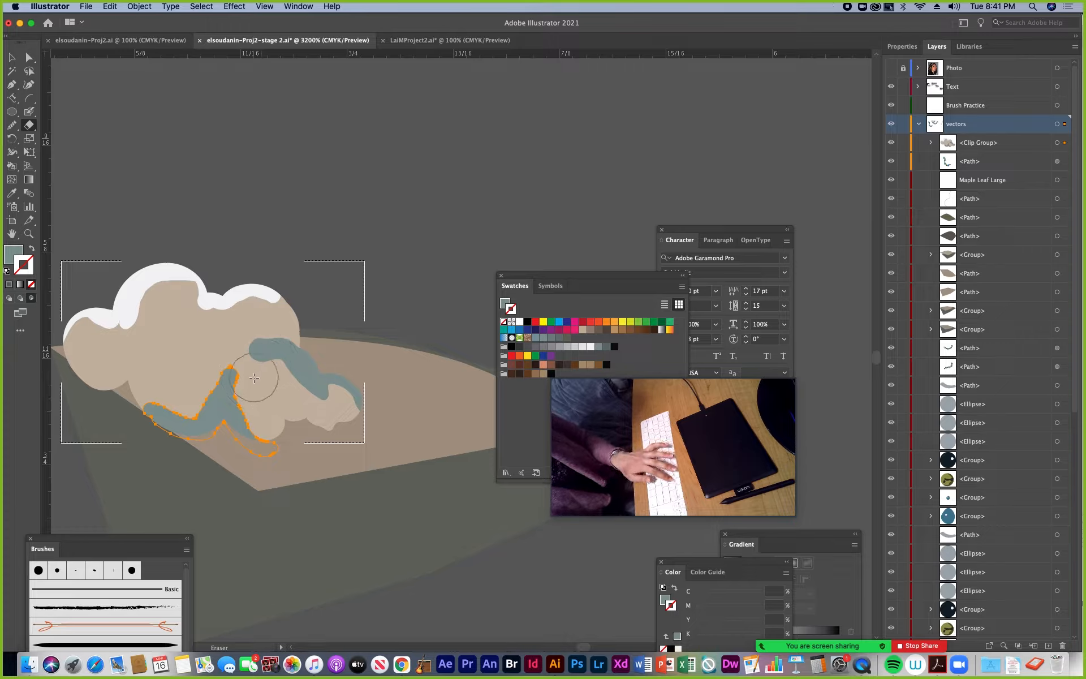
pyautogui.press('[')
pyautogui.press('[')
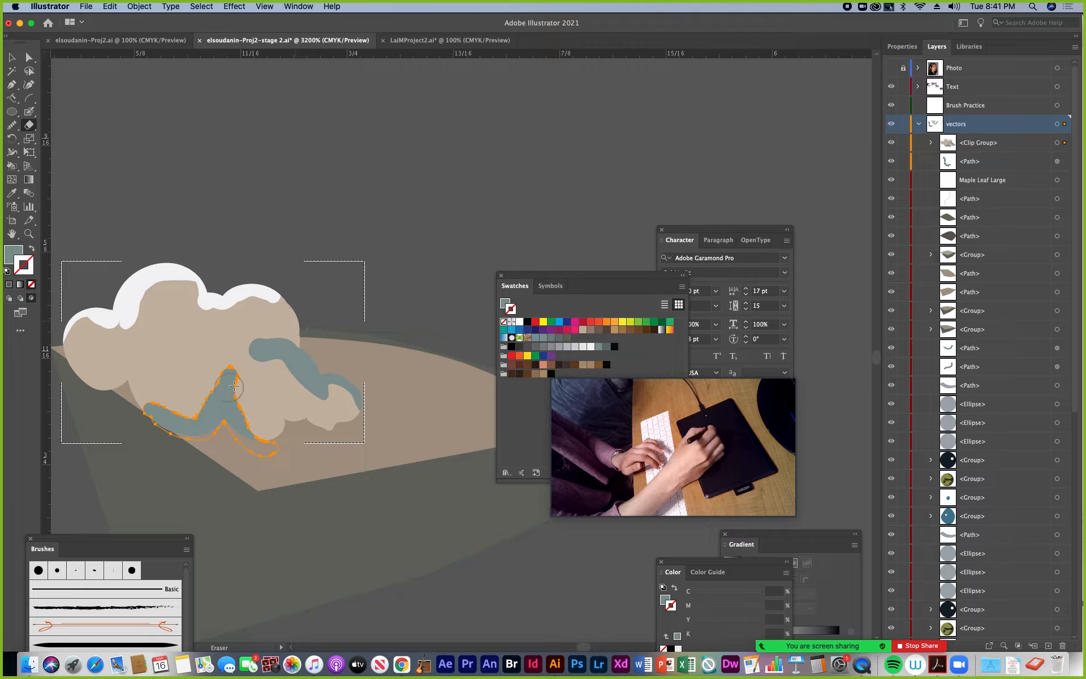
pyautogui.moveTo(245, 376); pyautogui.dragTo(257, 421)
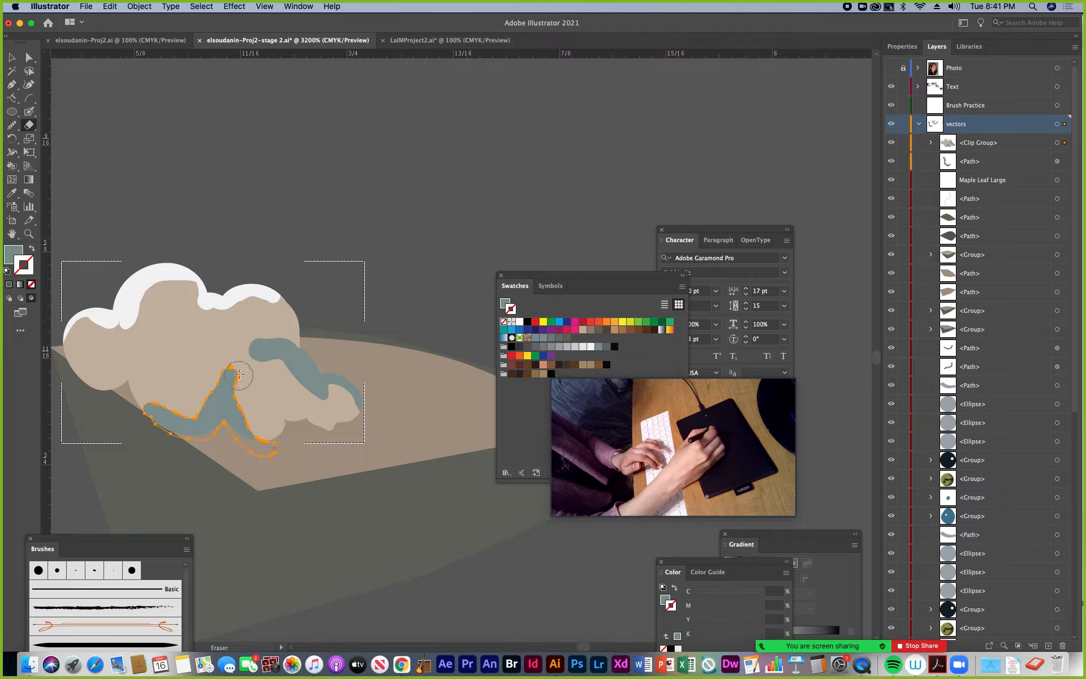
pyautogui.moveTo(238, 372)
pyautogui.mouseDown()
pyautogui.moveTo(268, 436)
pyautogui.moveTo(233, 401)
pyautogui.moveTo(261, 443)
pyautogui.moveTo(278, 449)
pyautogui.moveTo(237, 444)
pyautogui.mouseUp()
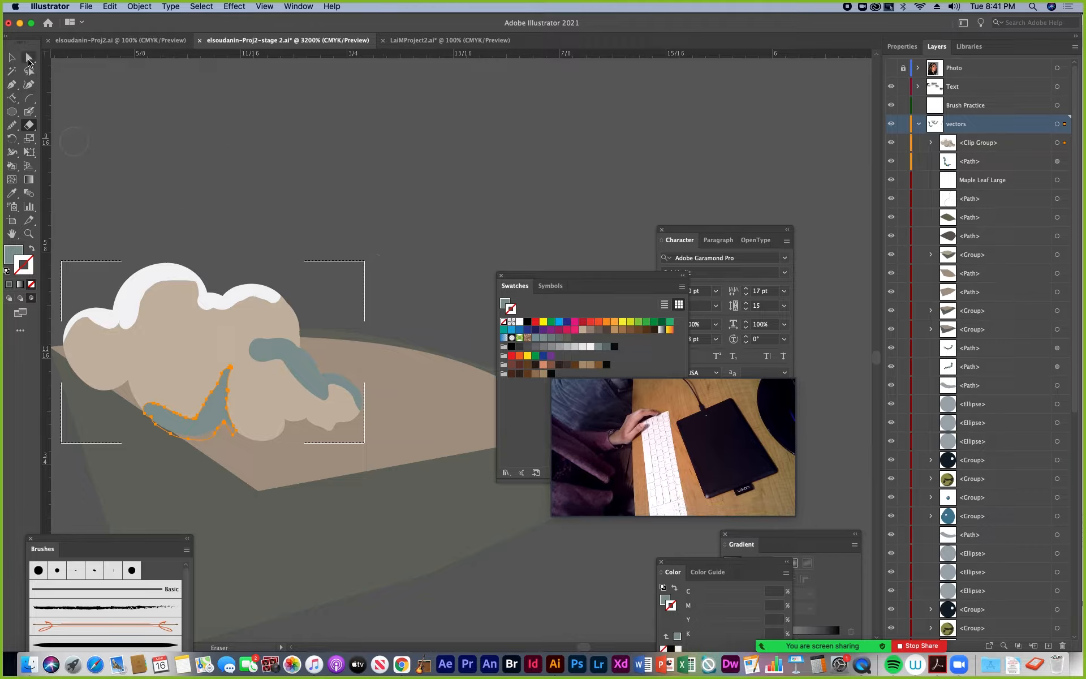
# Directly select the lower-left blue-grey shadow inside the cloud and ready the Smooth tool for it
pyautogui.click(12, 57)
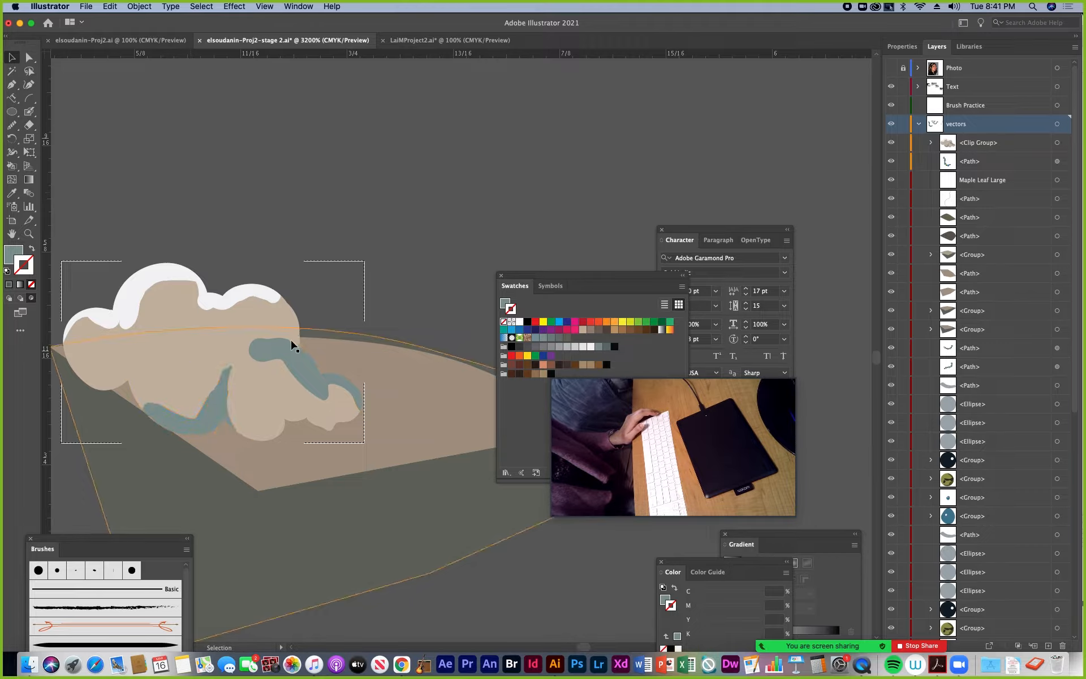
pyautogui.click(279, 369)
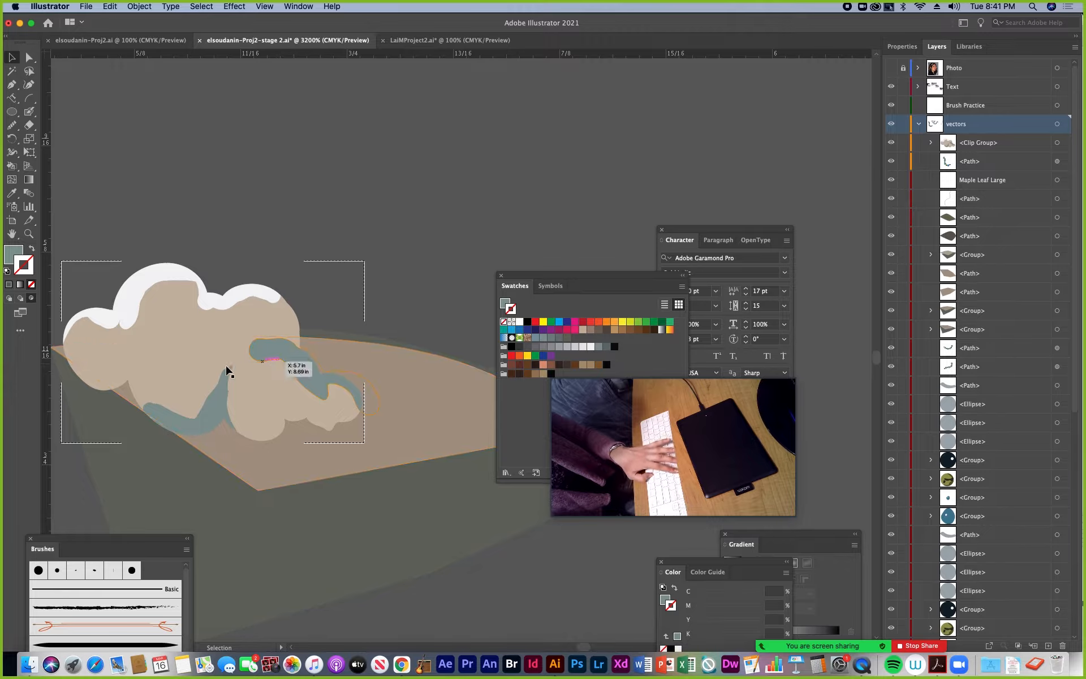
pyautogui.click(67, 135)
pyautogui.click(28, 57)
pyautogui.click(222, 389)
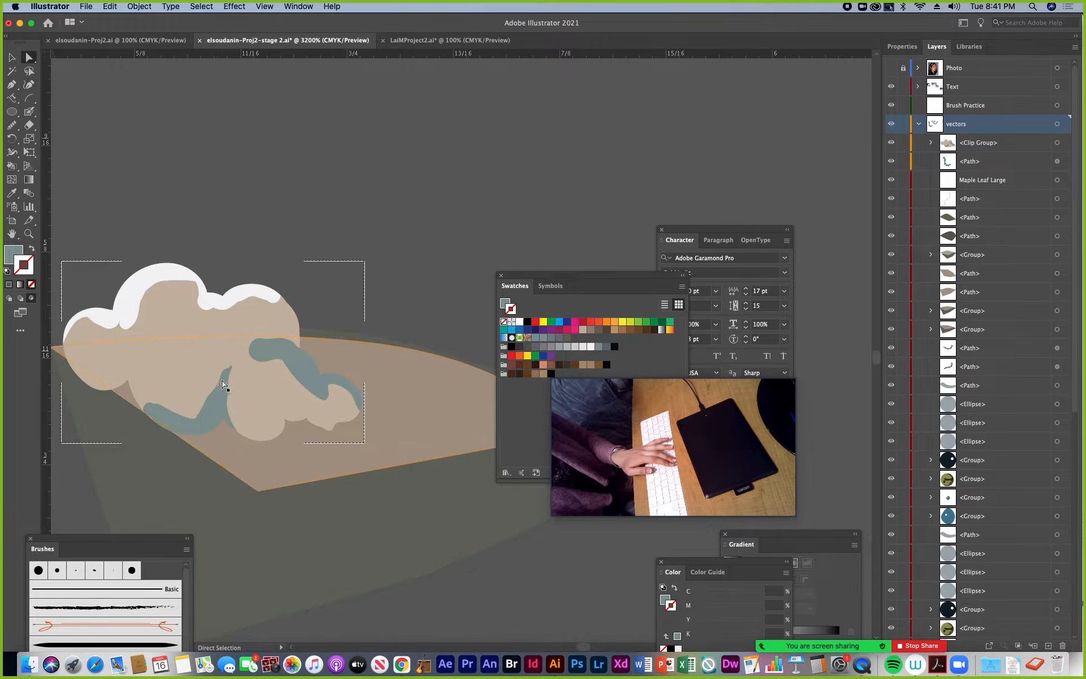
pyautogui.click(11, 127)
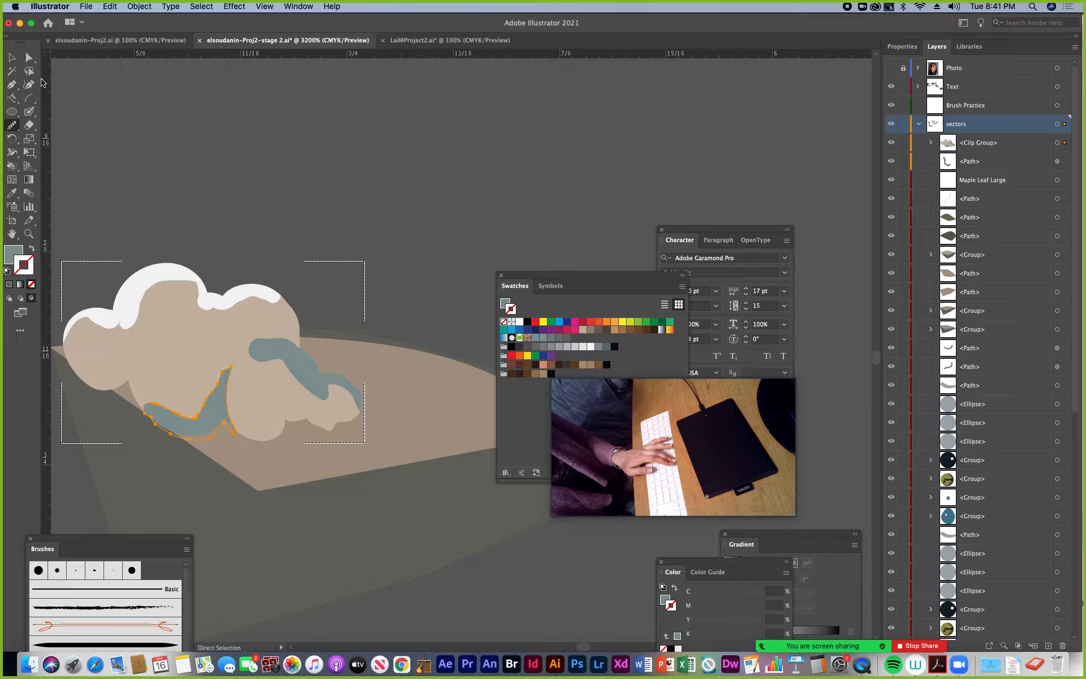
# Directly select the right-hand blue-grey shadow and pull the anchor points at its upper-left end outward into a pointed tip
pyautogui.click(284, 361)
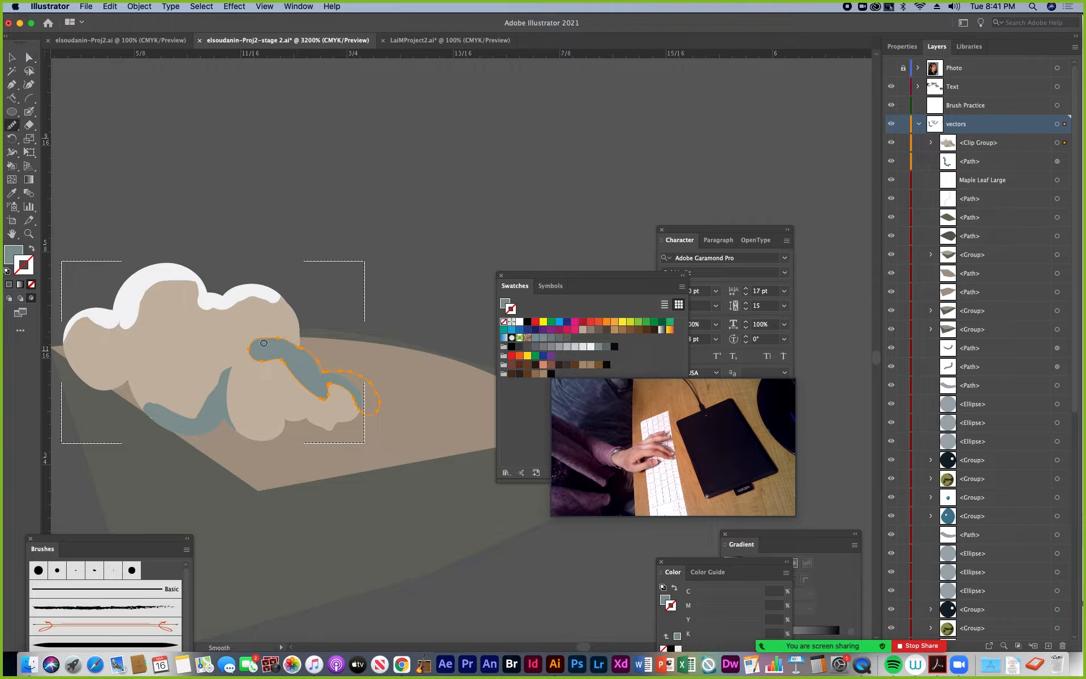
pyautogui.press('super')
pyautogui.click(29, 58)
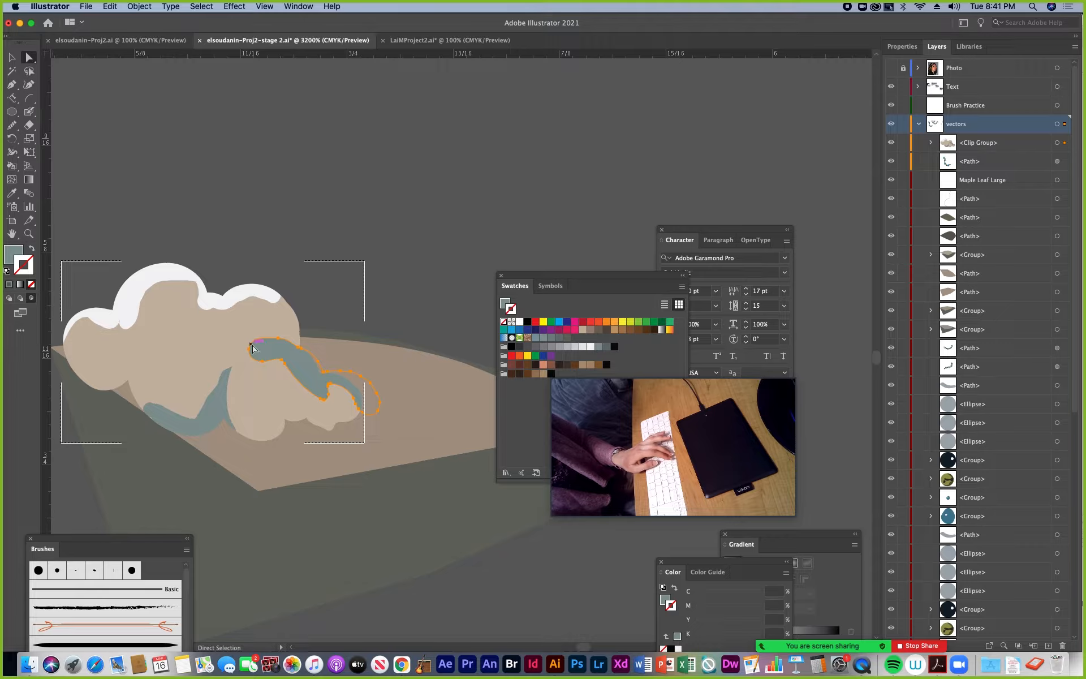
pyautogui.click(256, 341)
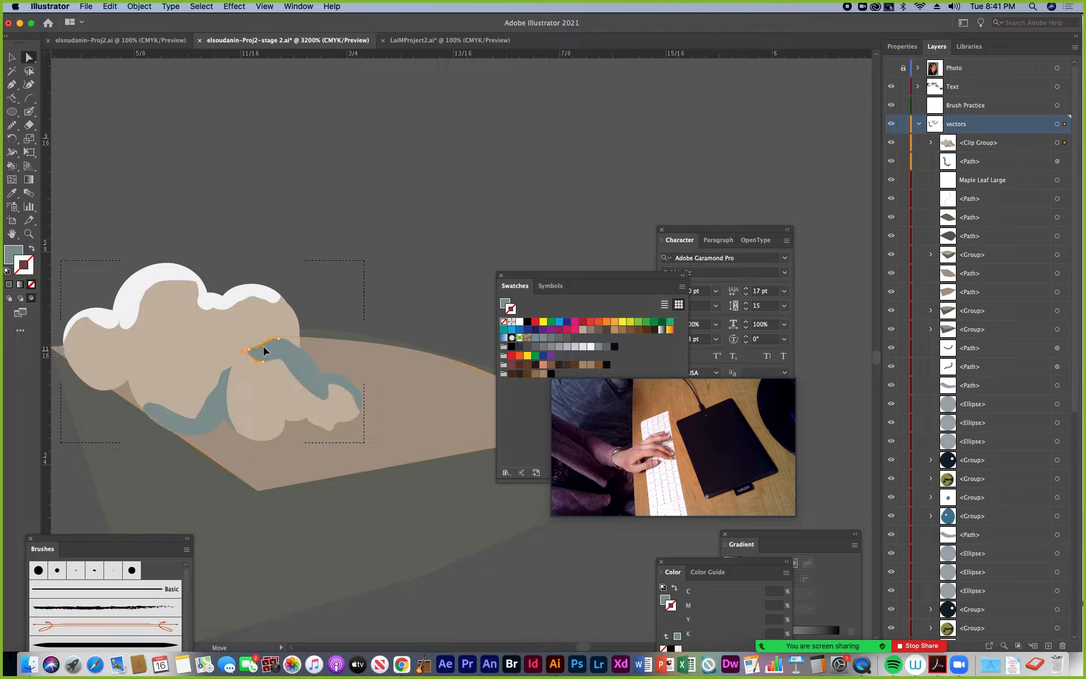
pyautogui.click(257, 348)
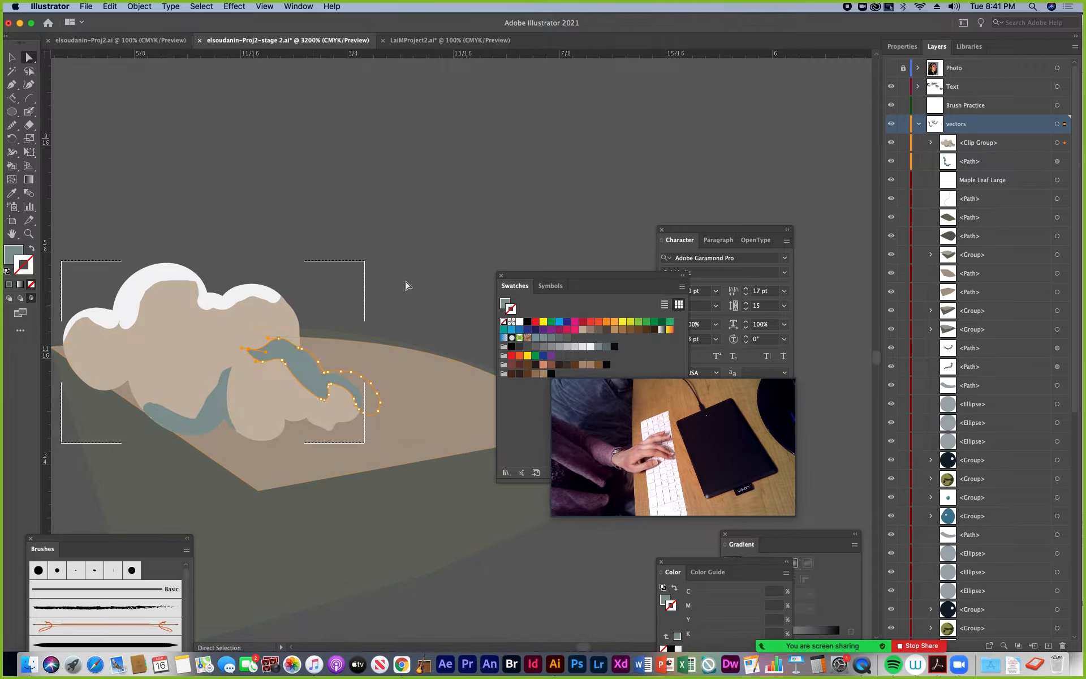
pyautogui.keyDown('super'); pyautogui.click(309, 373); pyautogui.keyUp('super')
# Move the Swatches panel away from the ice pieces and return from Draw Inside to Draw Normal mode
pyautogui.press('super+minus')
pyautogui.press('super+minus')
pyautogui.press('super+minus')
pyautogui.press('super+minus')
pyautogui.press('super+minus')
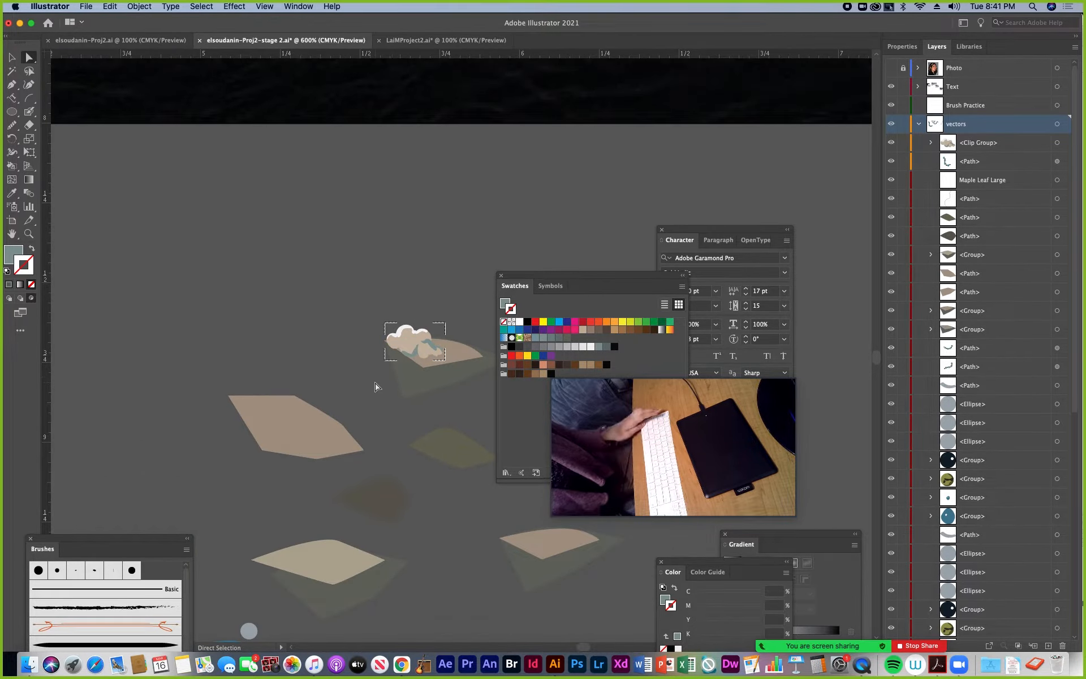
pyautogui.moveTo(535, 276); pyautogui.dragTo(584, 380)
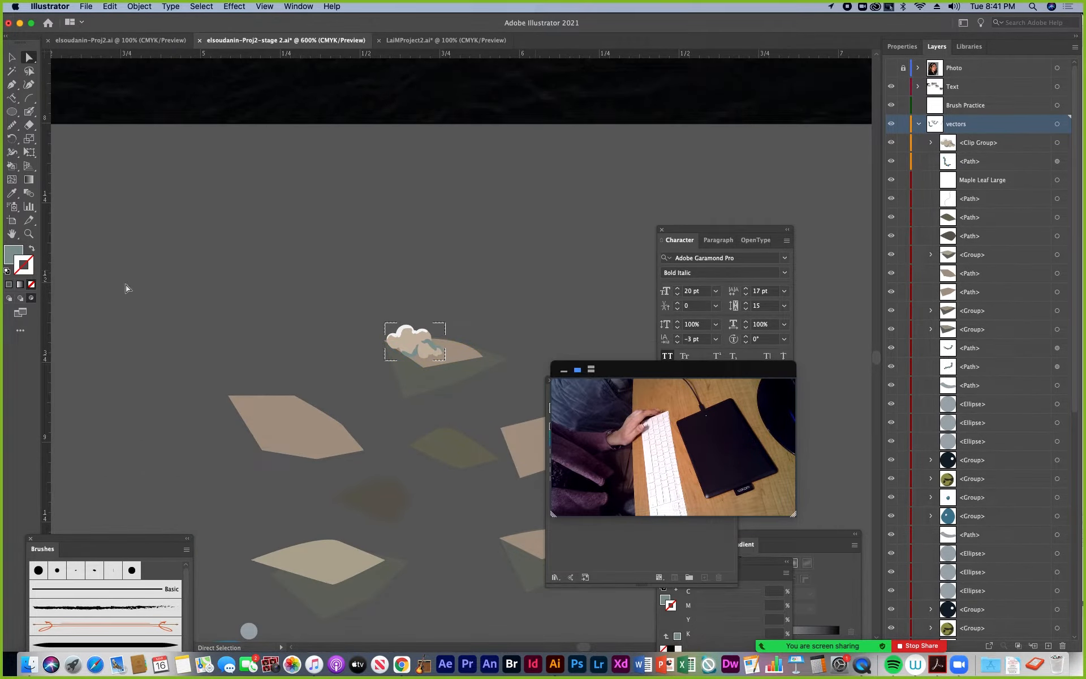
pyautogui.click(9, 299)
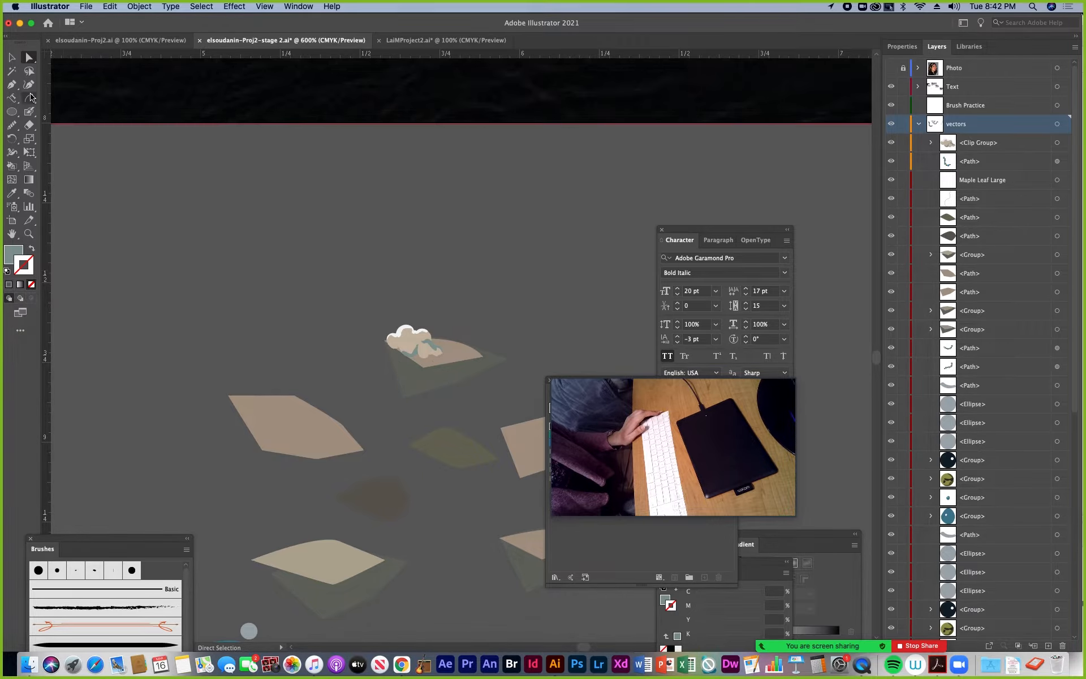
pyautogui.click(12, 58)
# Examine the shaded cloud and the individual ice pieces below the artboard by selecting them separately at different magnifications
pyautogui.hscroll(5, 436, 308)
pyautogui.scroll(-2, 436, 308)
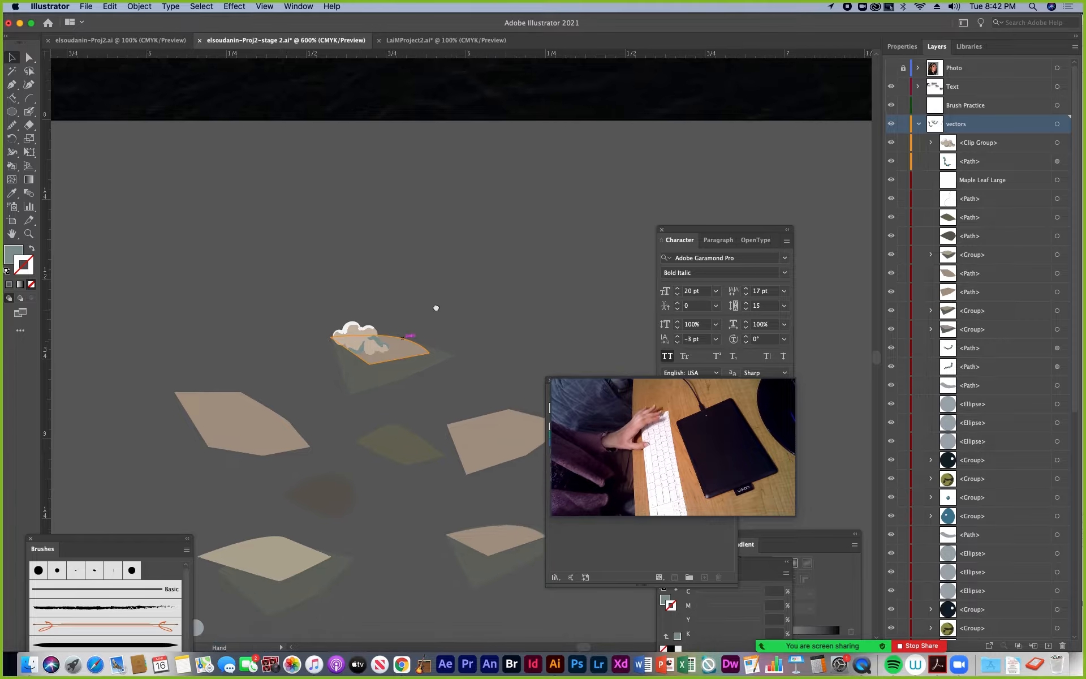
pyautogui.click(302, 314)
pyautogui.click(300, 299)
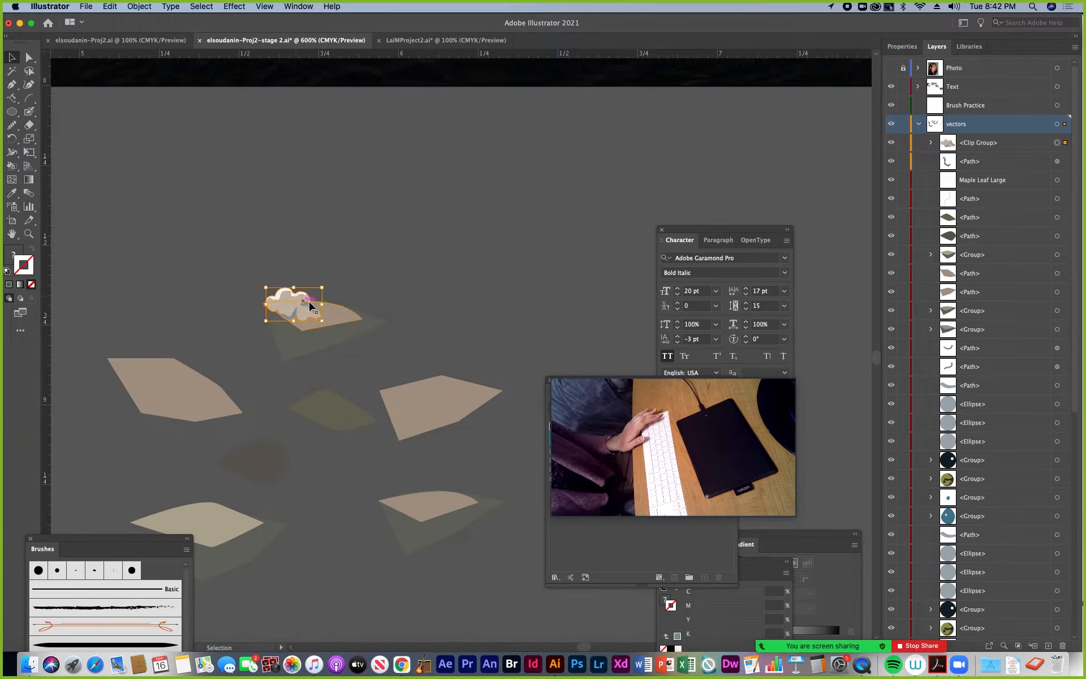
pyautogui.click(339, 335)
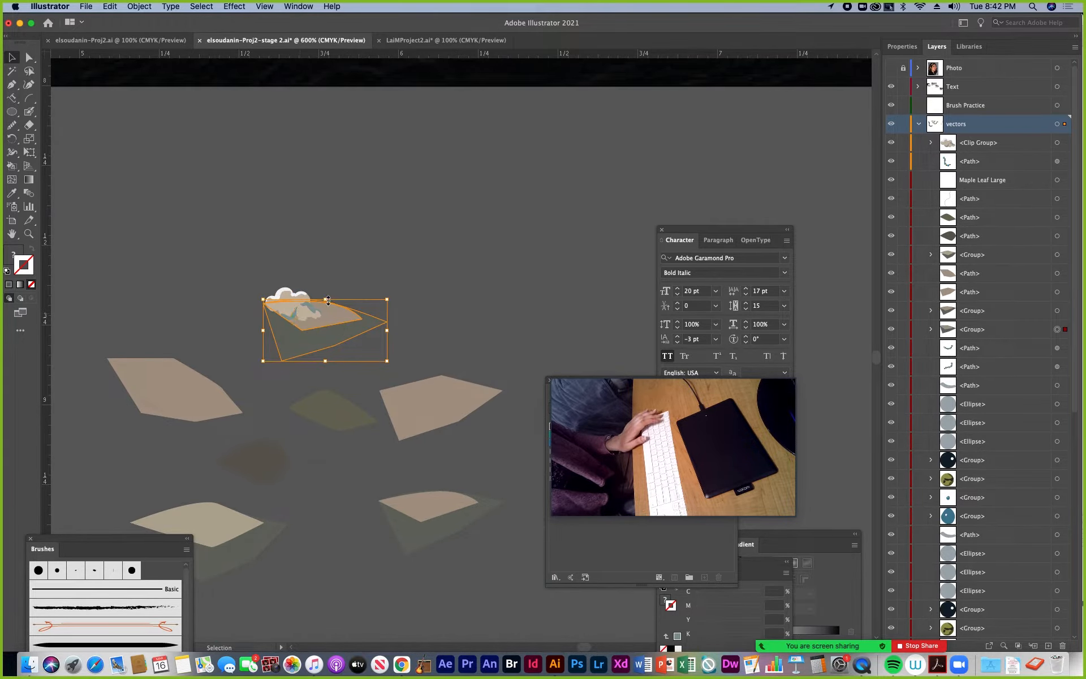
pyautogui.press('super+minus')
pyautogui.press('super+minus')
pyautogui.press('super+minus')
pyautogui.press('super+minus')
pyautogui.click(495, 341)
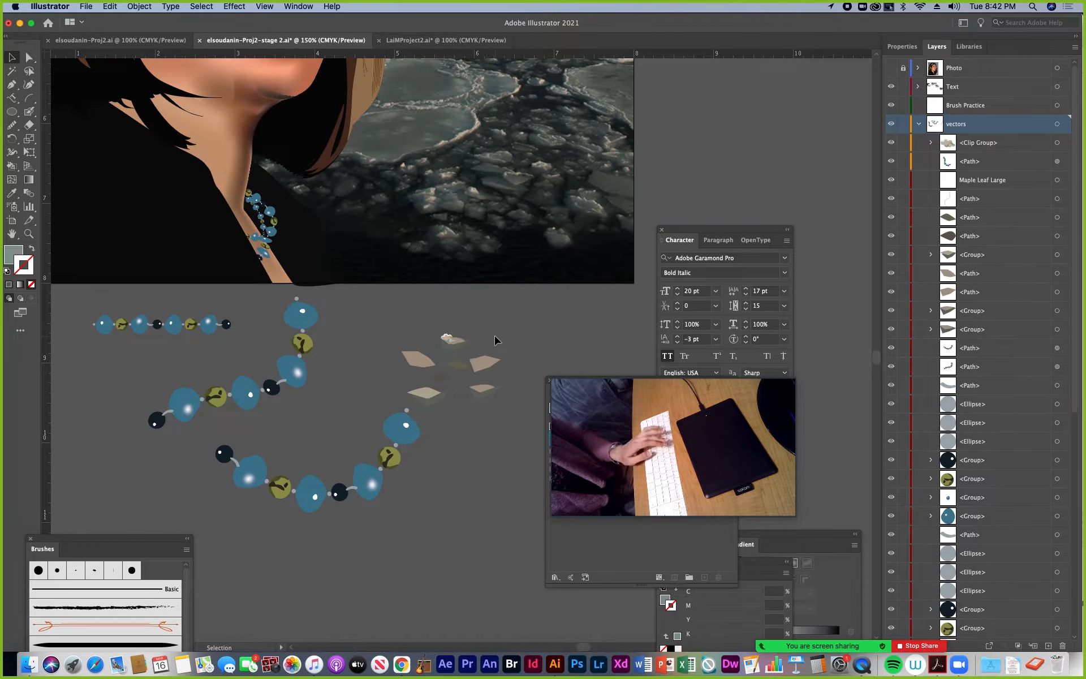
pyautogui.click(418, 358)
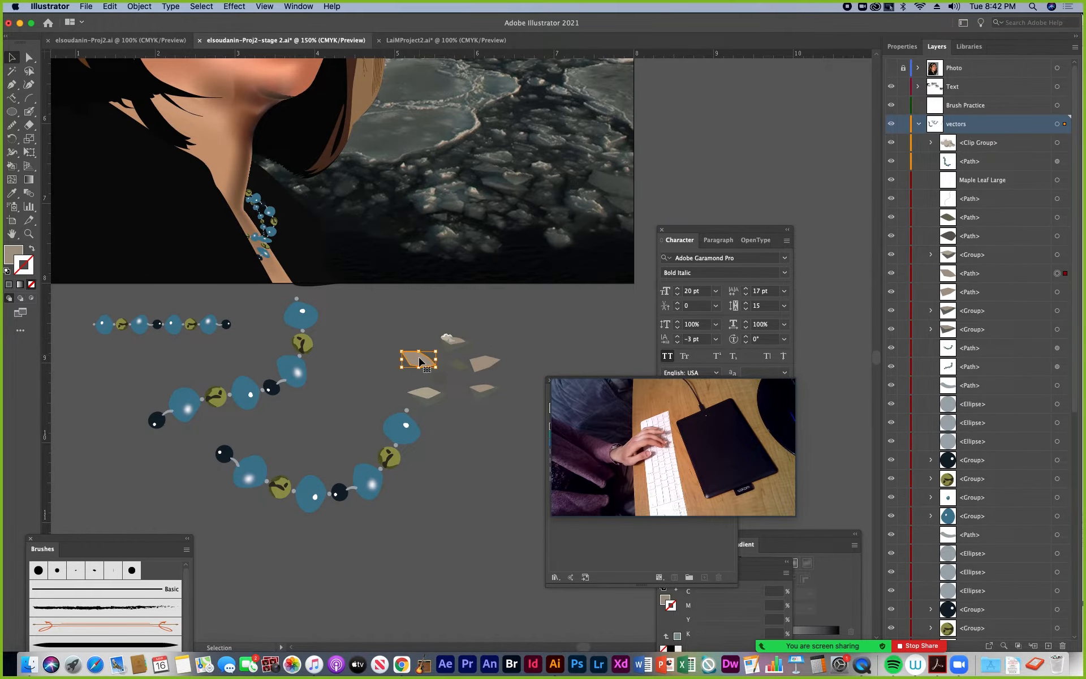
pyautogui.click(428, 392)
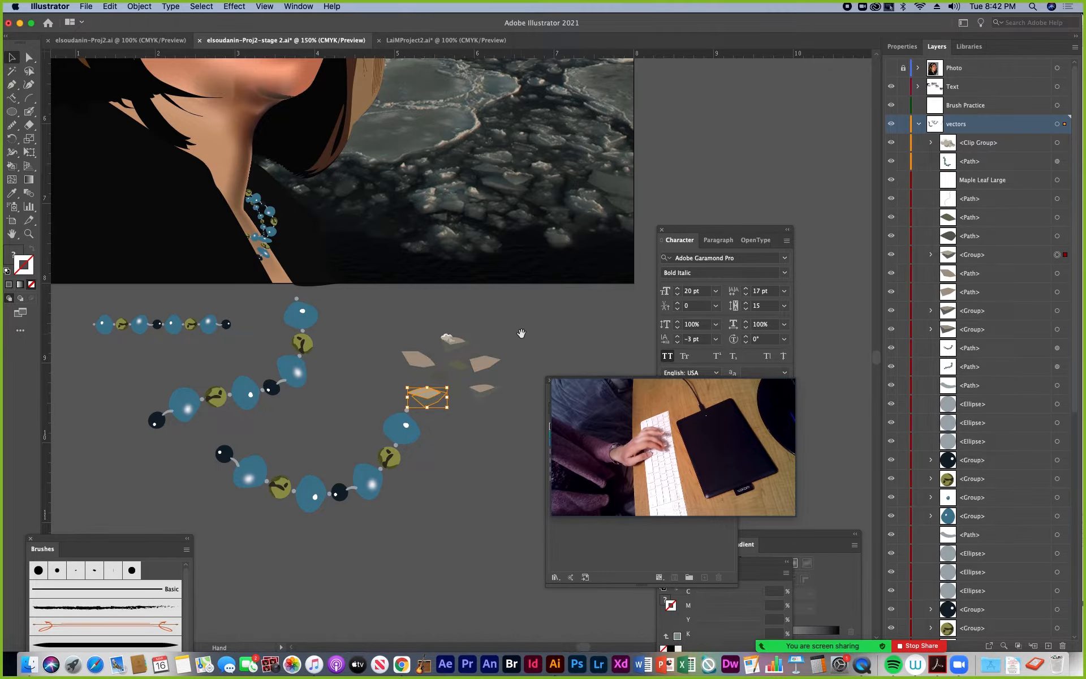
pyautogui.hscroll(5, 521, 334)
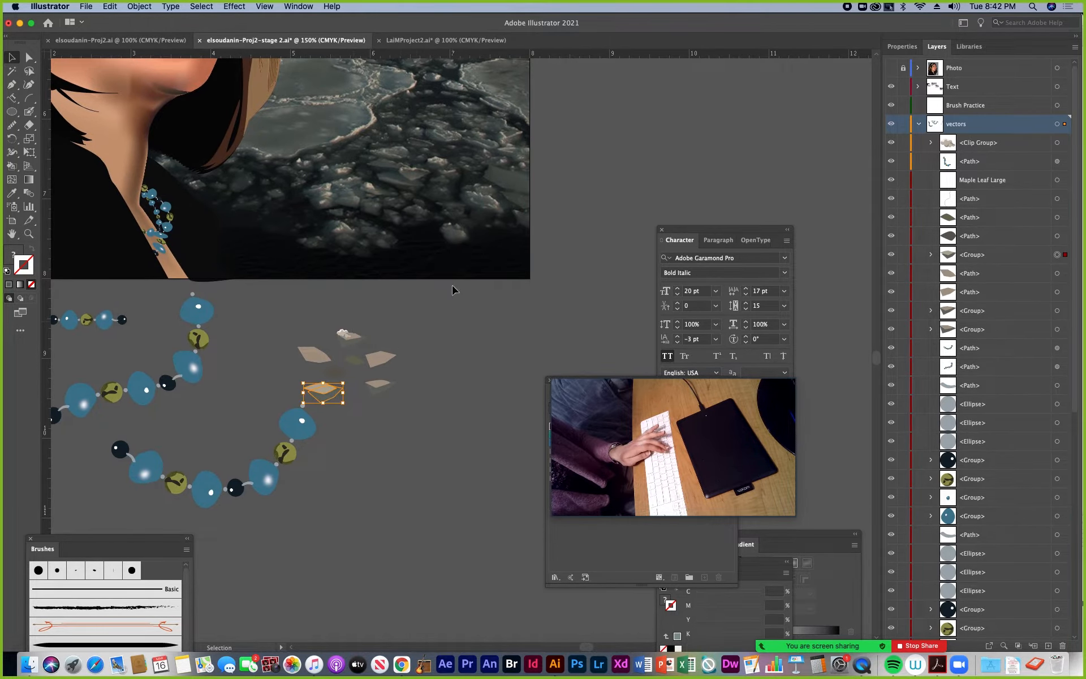
pyautogui.press('super+plus')
pyautogui.press('super+plus')
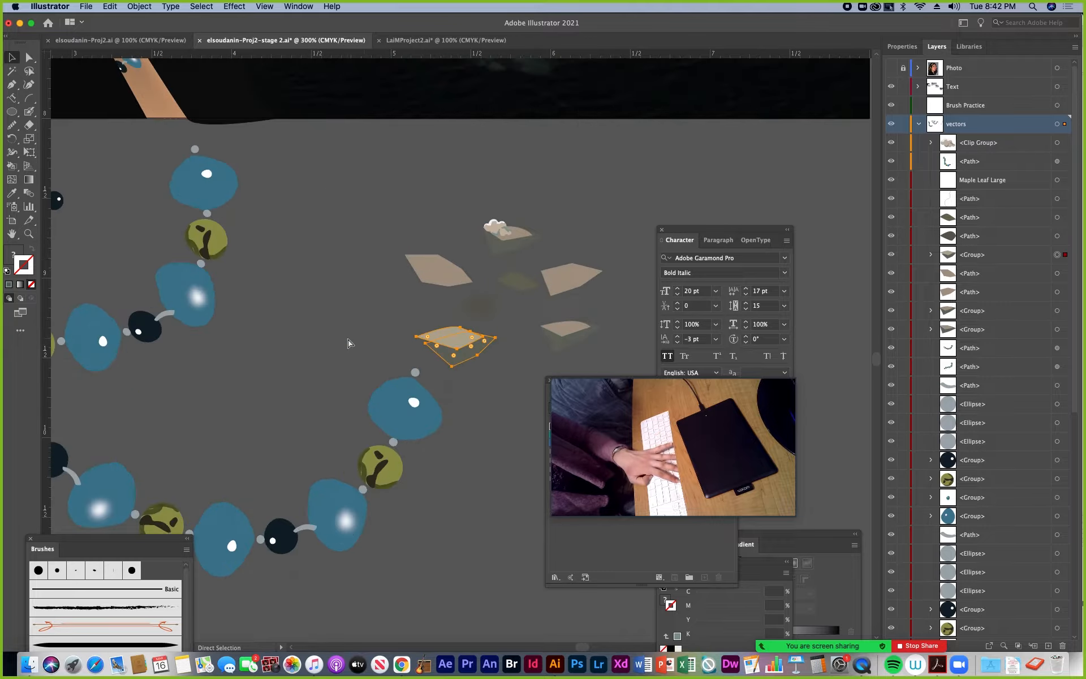
pyautogui.hscroll(5, 347, 342)
pyautogui.scroll(3, 348, 342)
# Duplicate the shaded cloud group onto the tan ice pieces on the right and left of the cluster
pyautogui.click(382, 295)
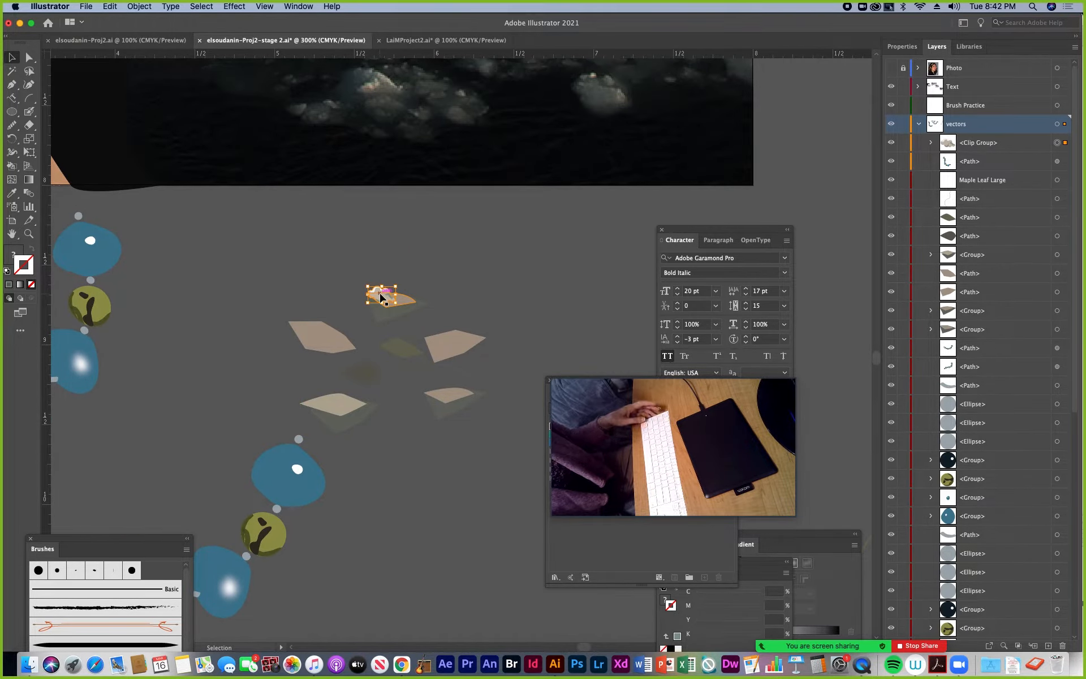
pyautogui.moveTo(381, 296); pyautogui.dragTo(351, 341)
pyautogui.press('super+z')
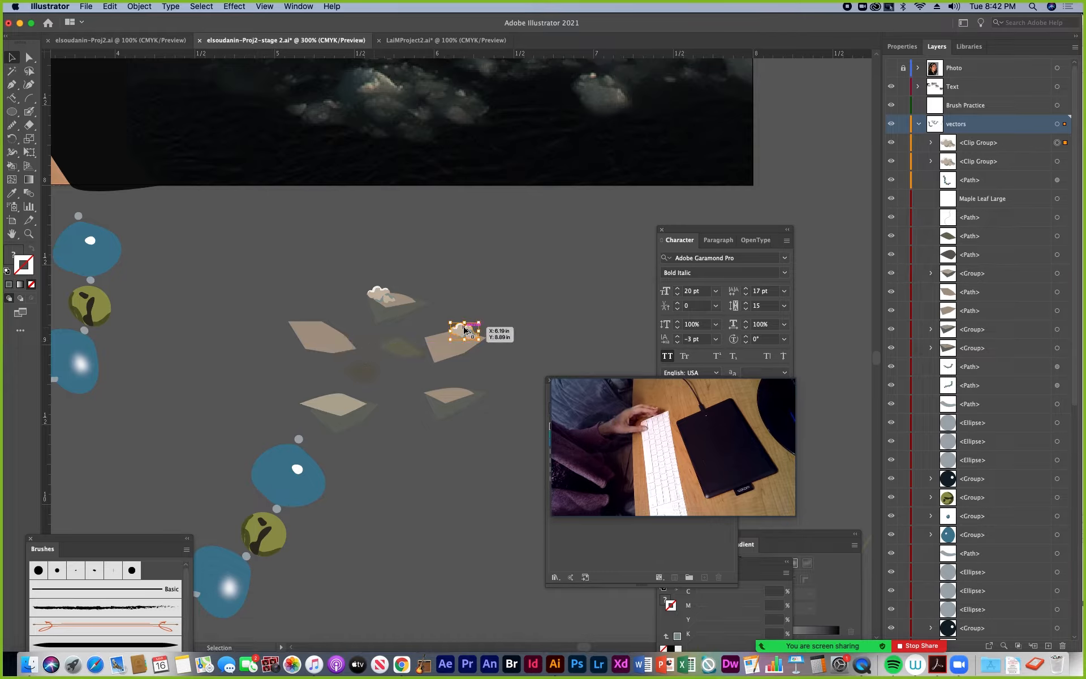
pyautogui.moveTo(463, 331); pyautogui.dragTo(322, 325)
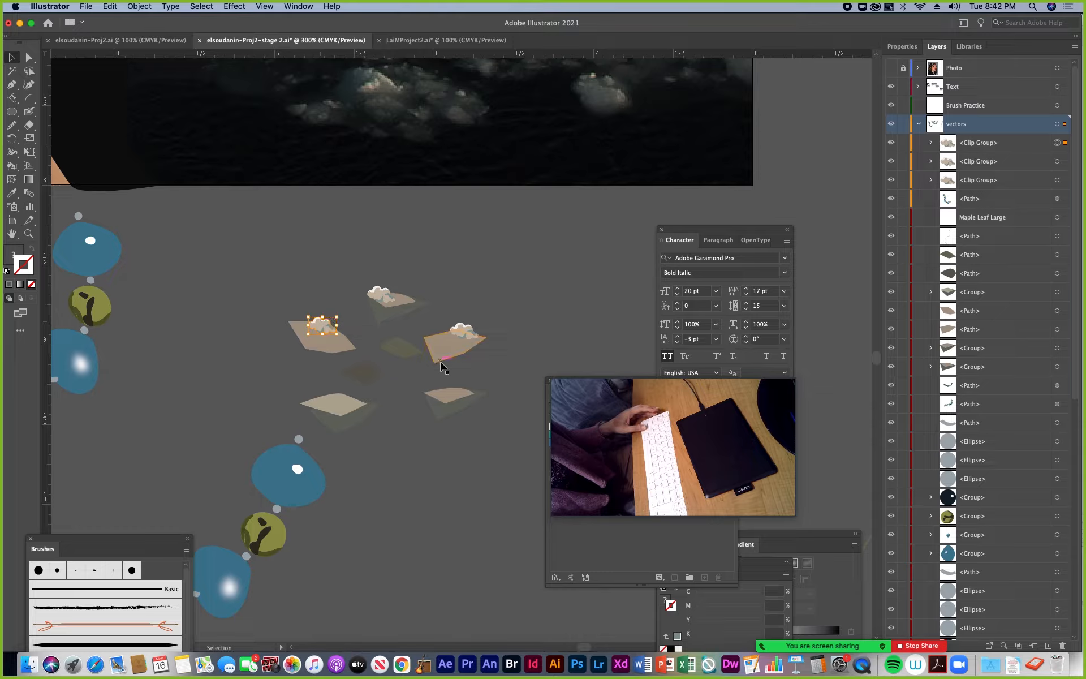
pyautogui.click(491, 305)
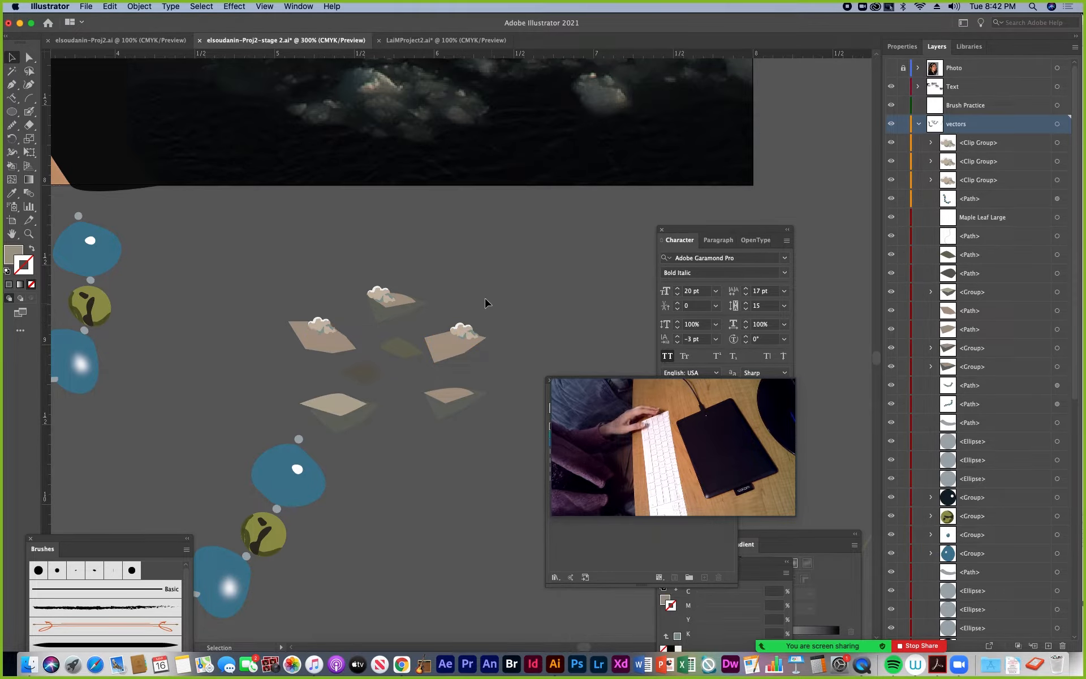
# Directly select the base shape of the cloud on the right ice piece and lighten its fill to C 9.27, M 12.85, Y 17.1, K 0
pyautogui.moveTo(484, 296)
pyautogui.mouseDown()
pyautogui.moveTo(468, 383)
pyautogui.moveTo(463, 288)
pyautogui.mouseUp()
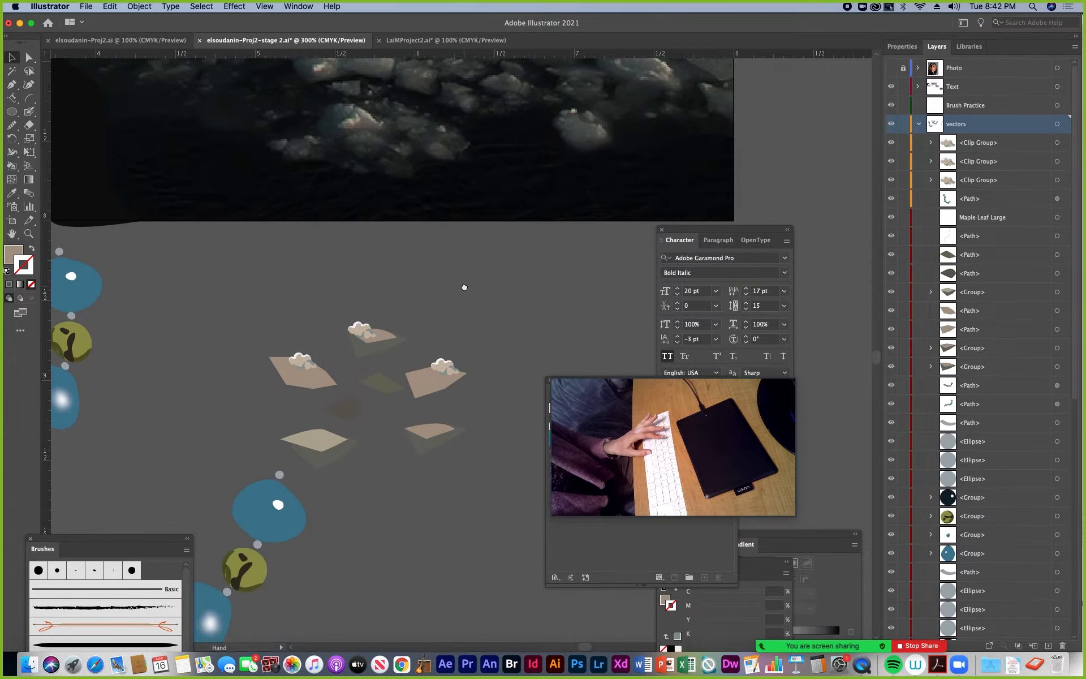
pyautogui.click(29, 57)
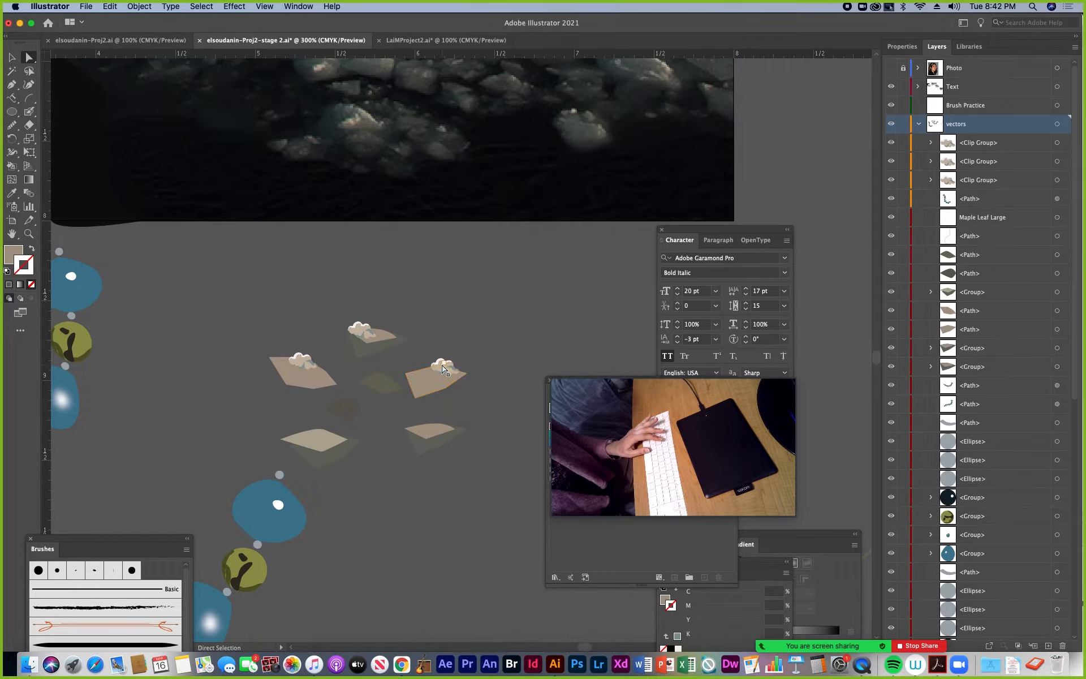
pyautogui.press('super+equal')
pyautogui.press('super+equal')
pyautogui.press('super+equal')
pyautogui.press('super+equal')
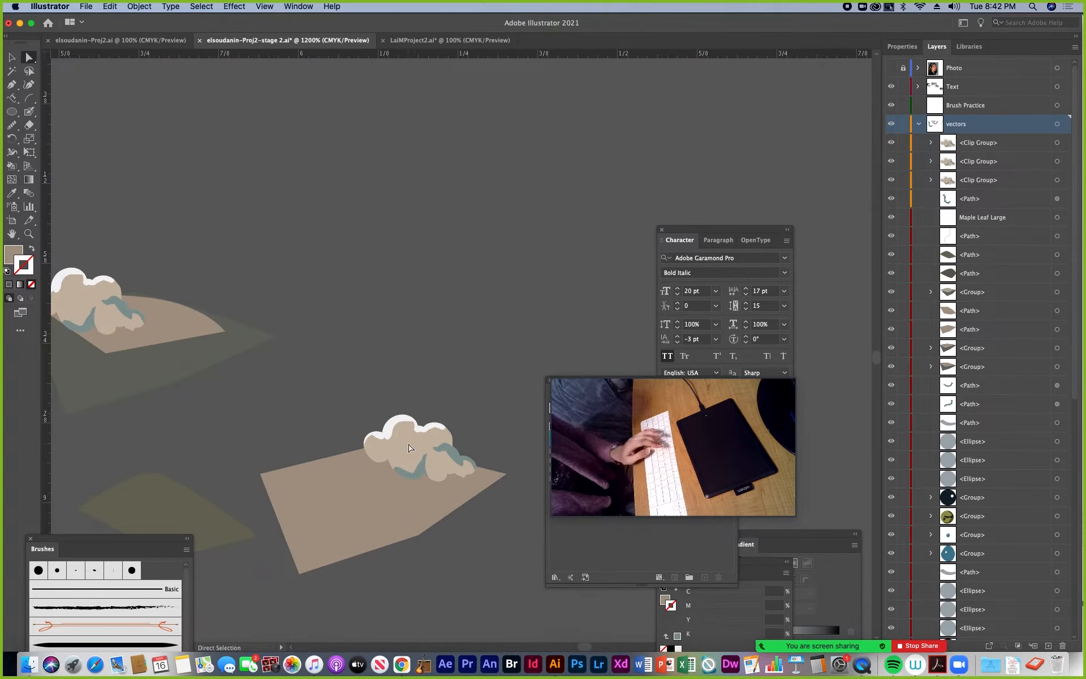
pyautogui.click(372, 459)
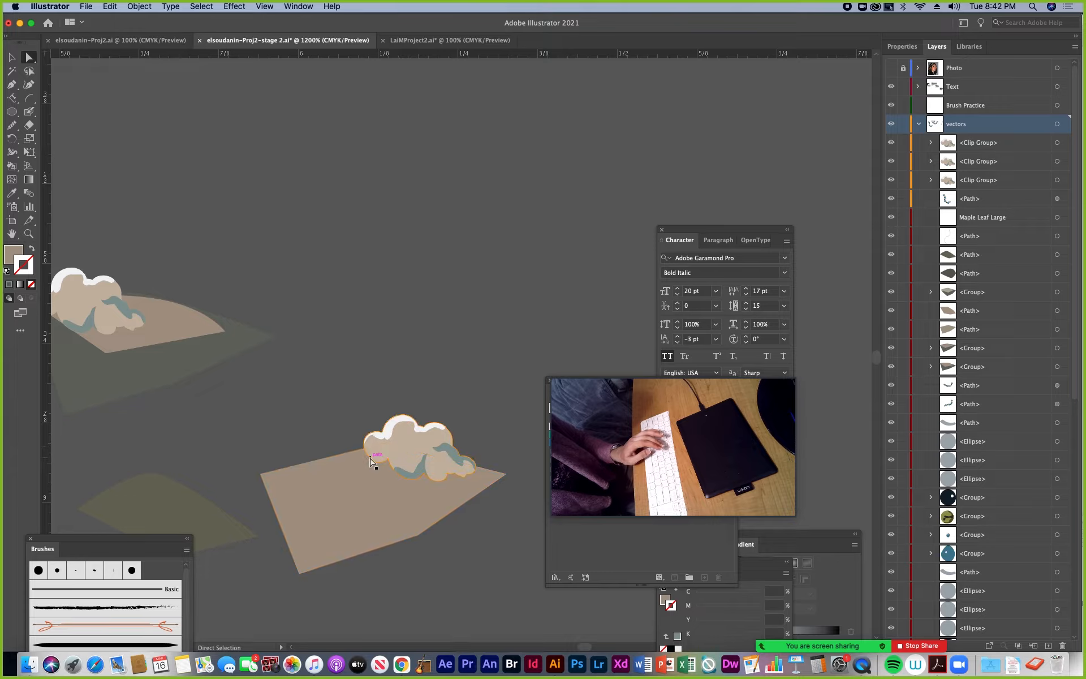
pyautogui.doubleClick(22, 262)
pyautogui.moveTo(435, 376); pyautogui.dragTo(433, 358)
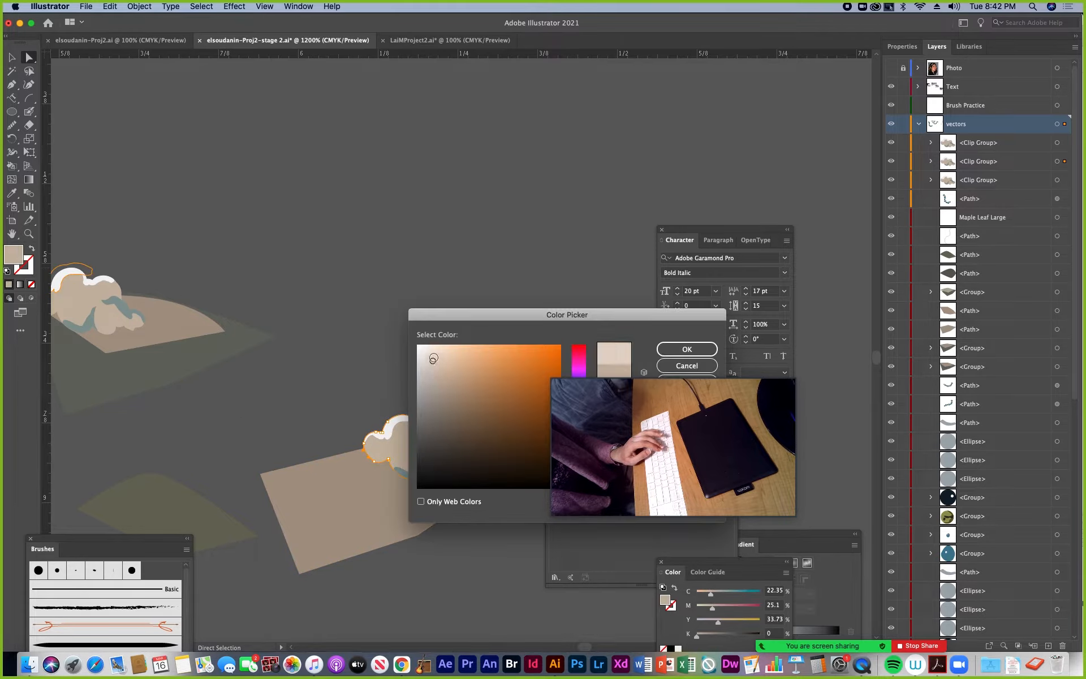
pyautogui.click(672, 347)
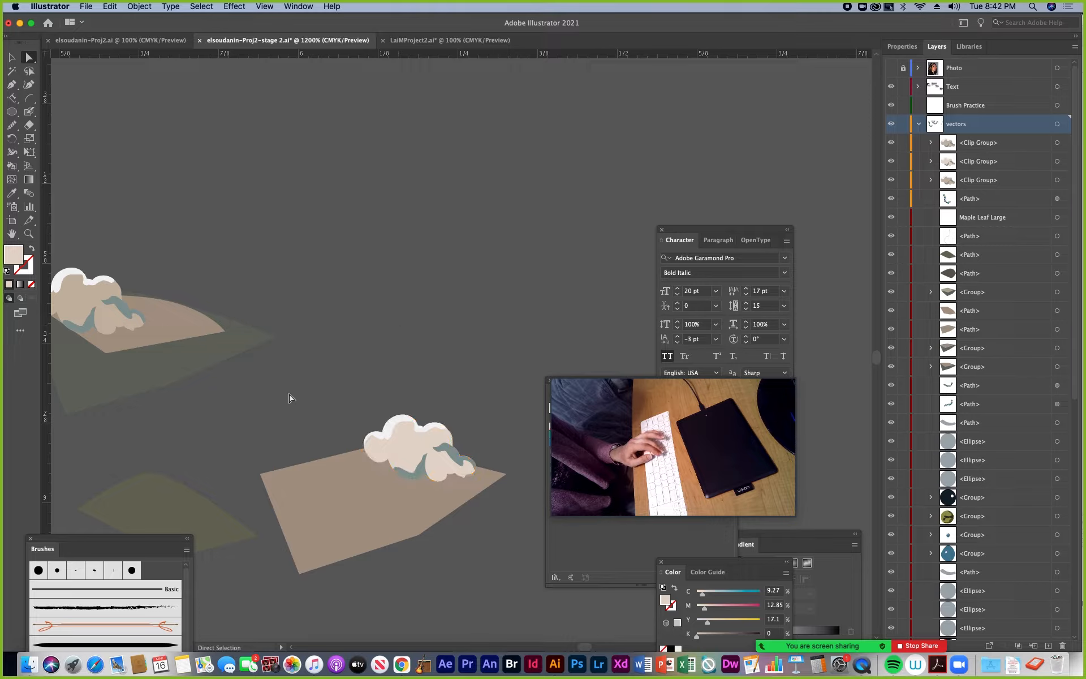
# Move the lower curved bead strand leftward, away from the cluster of ice pieces
pyautogui.press('super+minus')
pyautogui.press('super+minus')
pyautogui.press('super+minus')
pyautogui.press('super+minus')
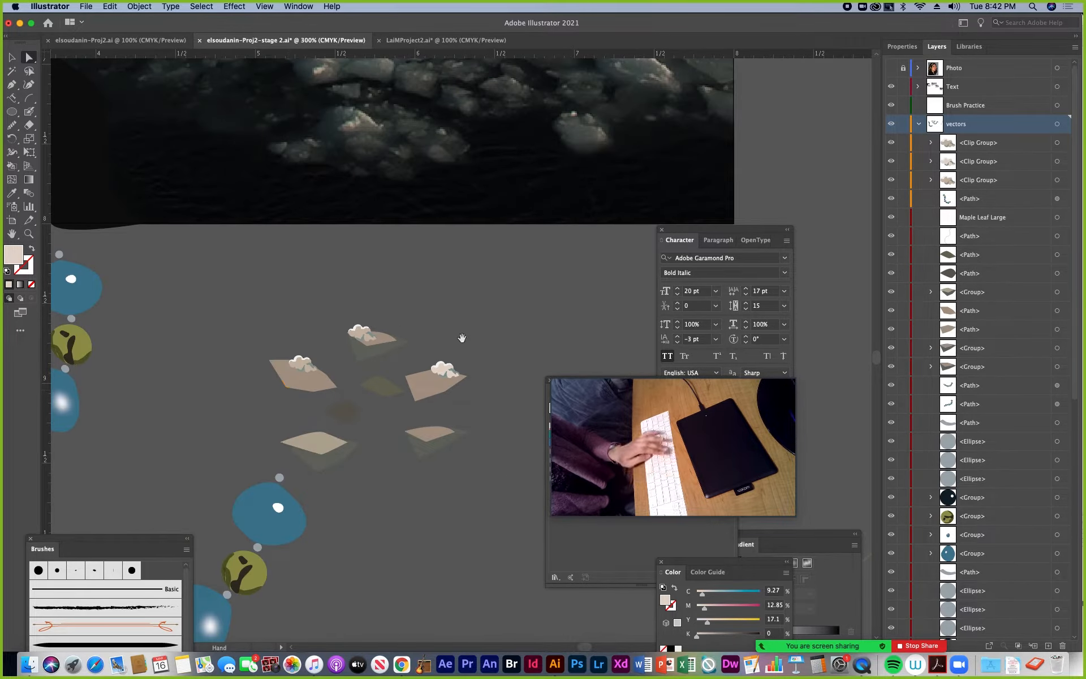
pyautogui.press('super+minus')
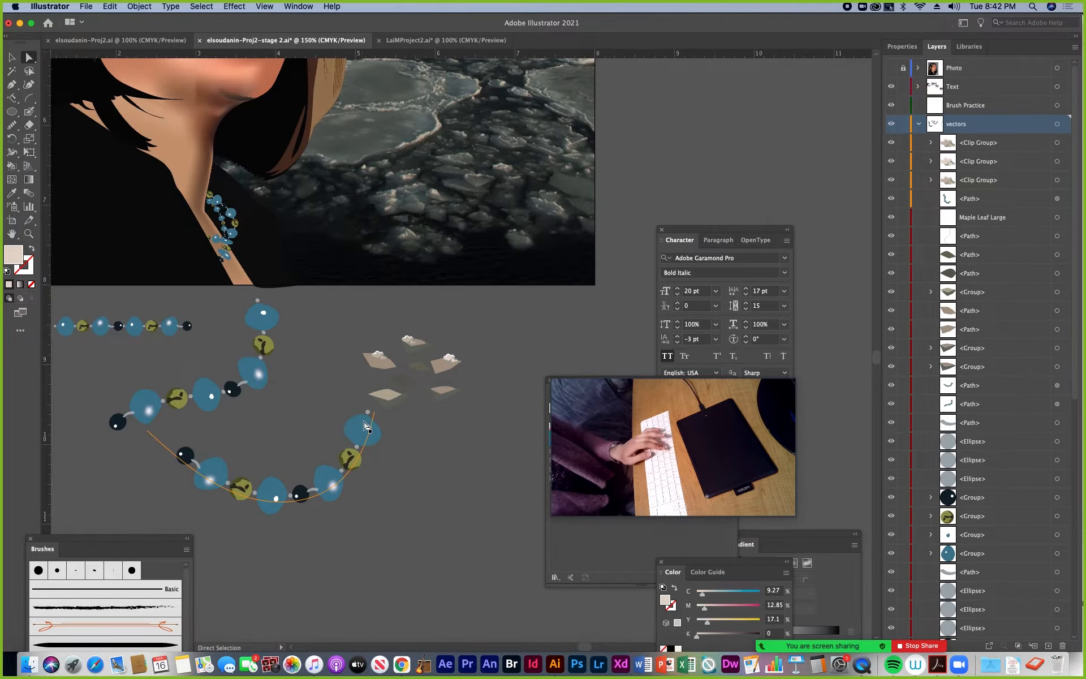
pyautogui.click(12, 58)
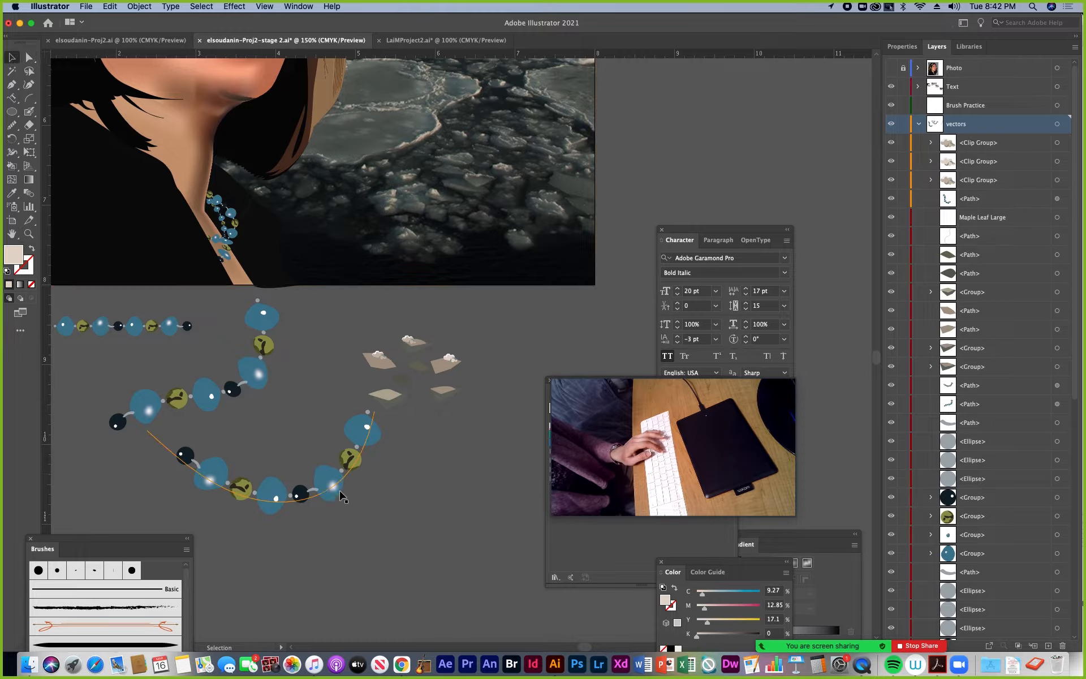
pyautogui.moveTo(343, 497); pyautogui.dragTo(171, 508)
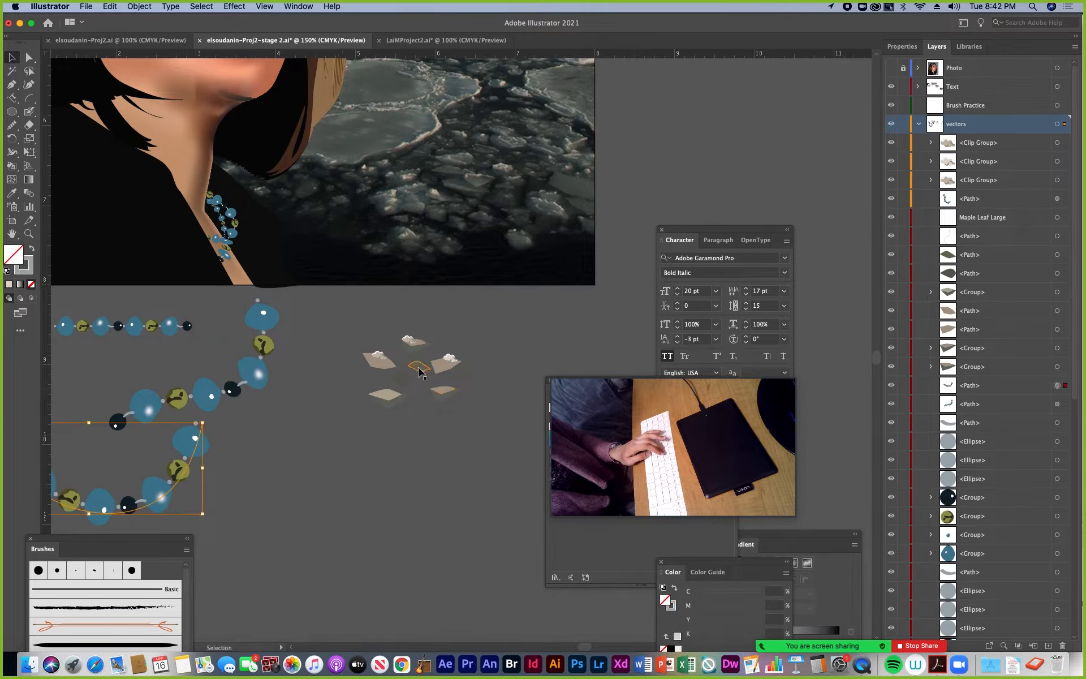
# Select all the ice and cloud pieces together and move the Swatches and Symbols panel clear of other panels
pyautogui.moveTo(458, 430); pyautogui.dragTo(470, 432)
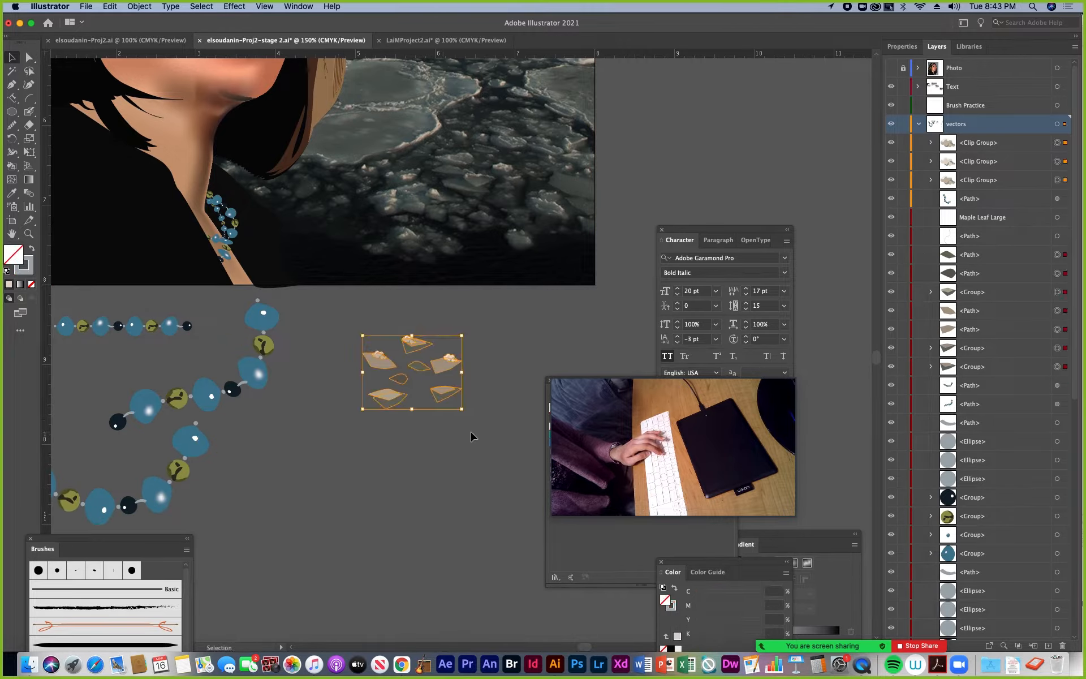
pyautogui.moveTo(578, 387)
pyautogui.moveTo(605, 375); pyautogui.dragTo(805, 452)
pyautogui.moveTo(611, 385); pyautogui.dragTo(496, 567)
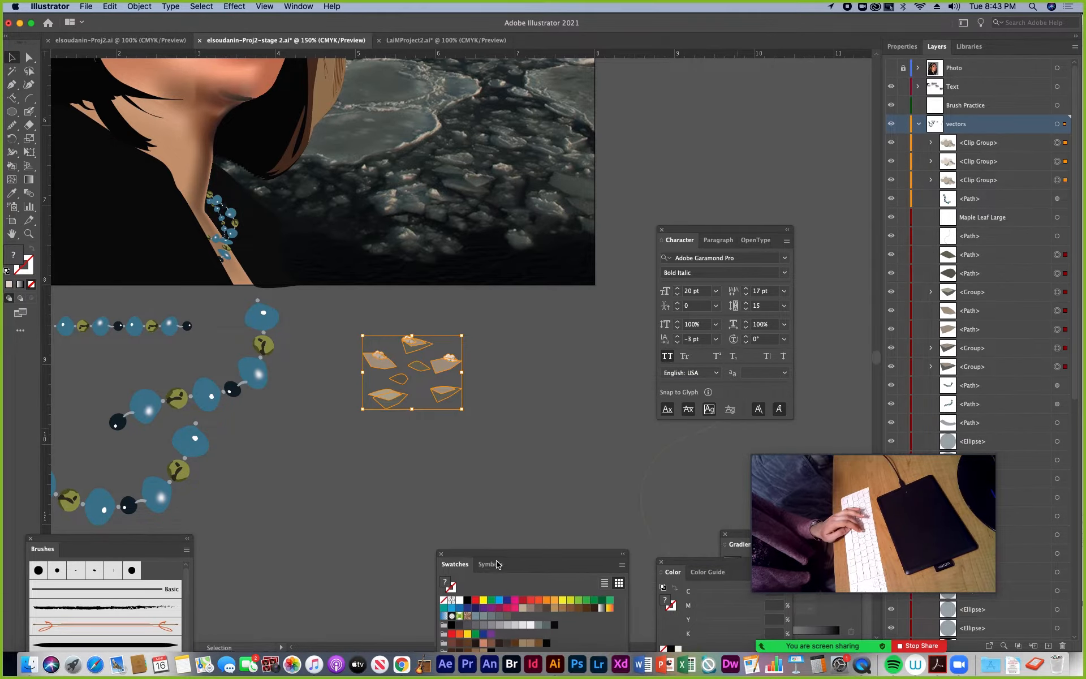
# Create a scatter brush named snow chips from the selected ice and cloud pieces, keeping the default options
pyautogui.moveTo(192, 536)
pyautogui.mouseDown()
pyautogui.moveTo(393, 475)
pyautogui.moveTo(389, 451)
pyautogui.mouseUp()
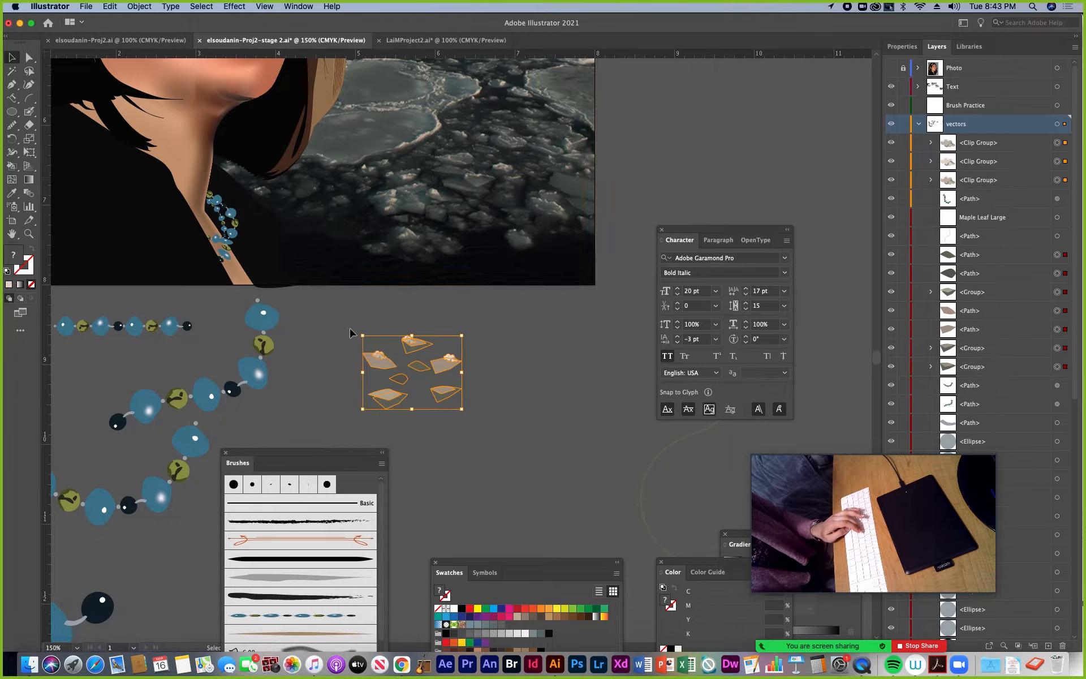
pyautogui.moveTo(316, 453)
pyautogui.mouseDown()
pyautogui.moveTo(525, 411)
pyautogui.moveTo(577, 461)
pyautogui.moveTo(558, 320)
pyautogui.mouseUp()
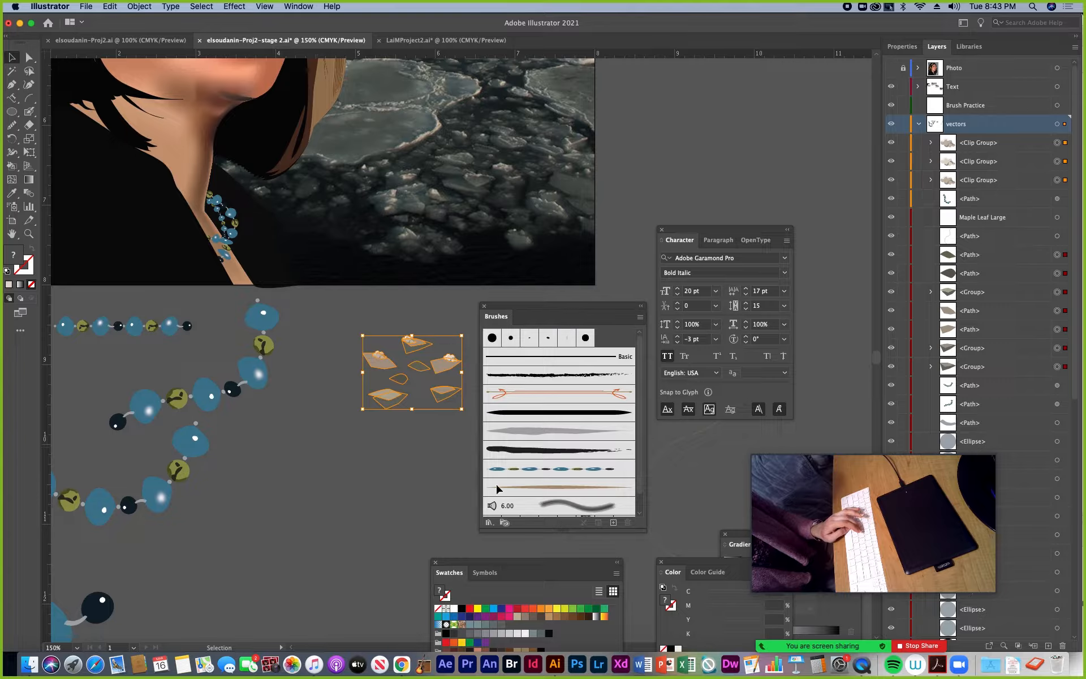
pyautogui.click(613, 523)
pyautogui.click(391, 182)
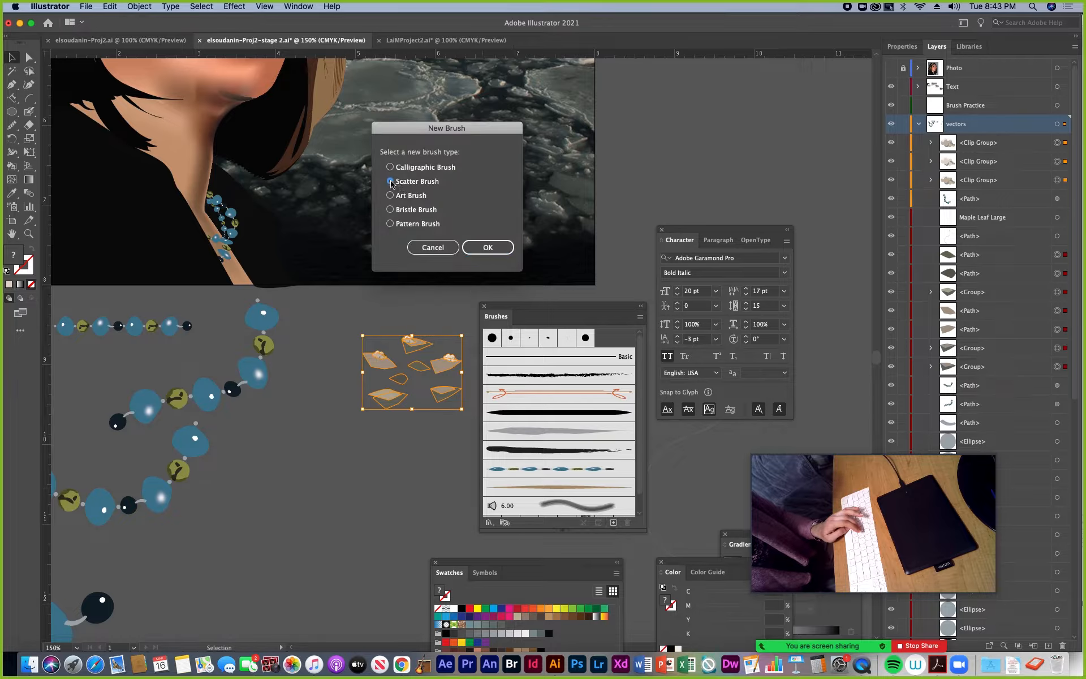
pyautogui.click(487, 248)
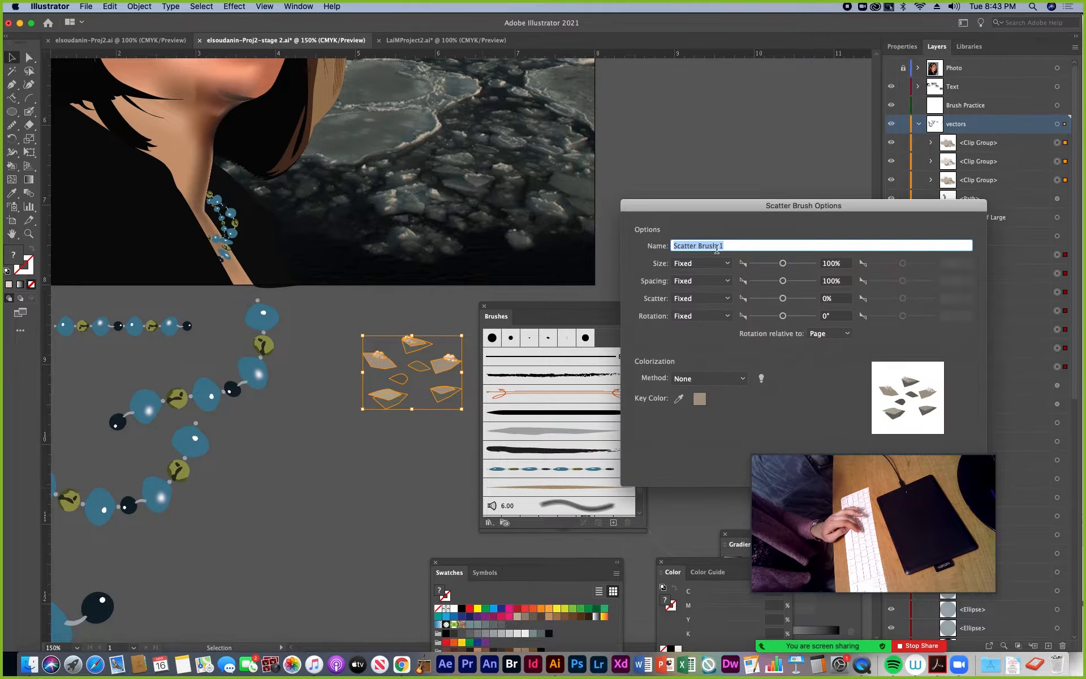
pyautogui.write('snow ')
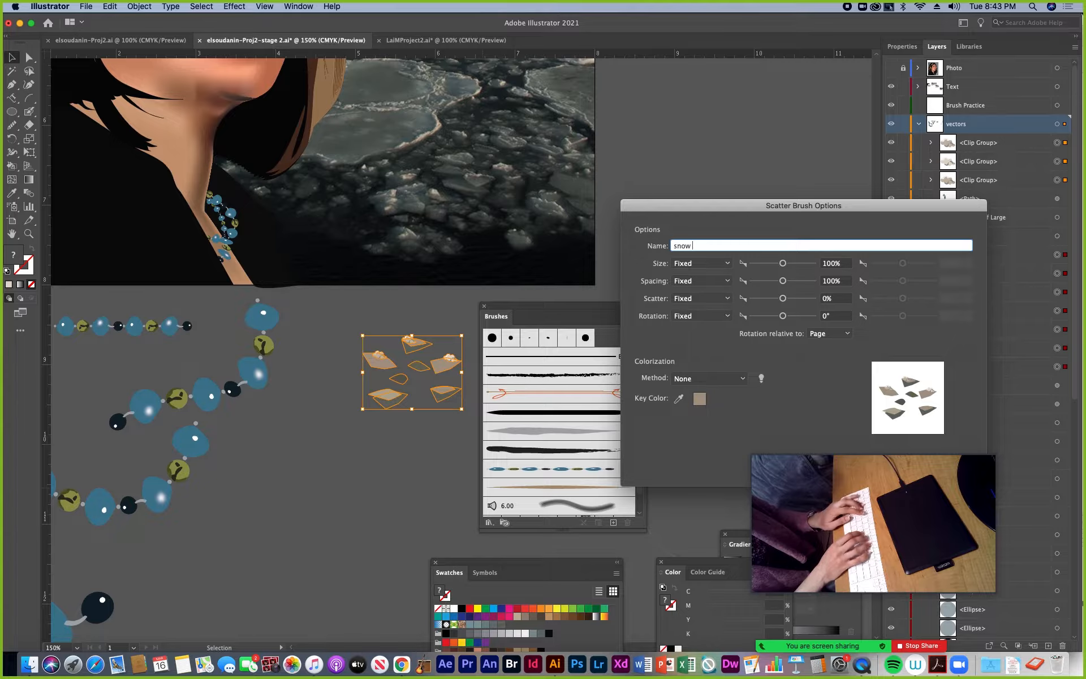
pyautogui.write('chips')
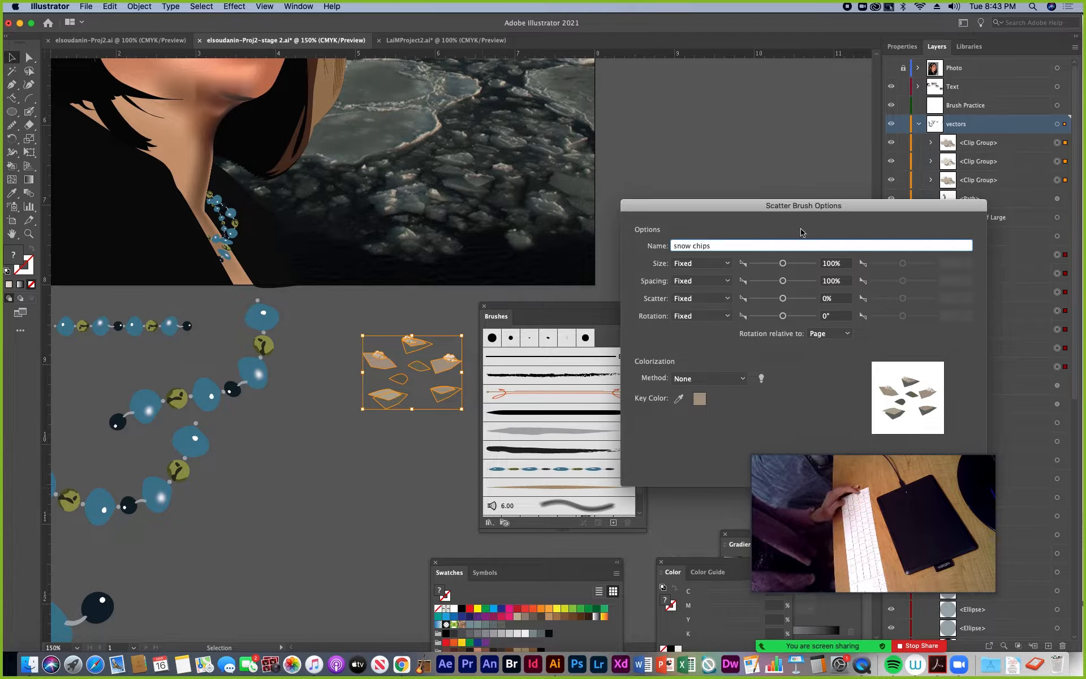
pyautogui.moveTo(800, 206); pyautogui.dragTo(768, 128)
pyautogui.click(914, 396)
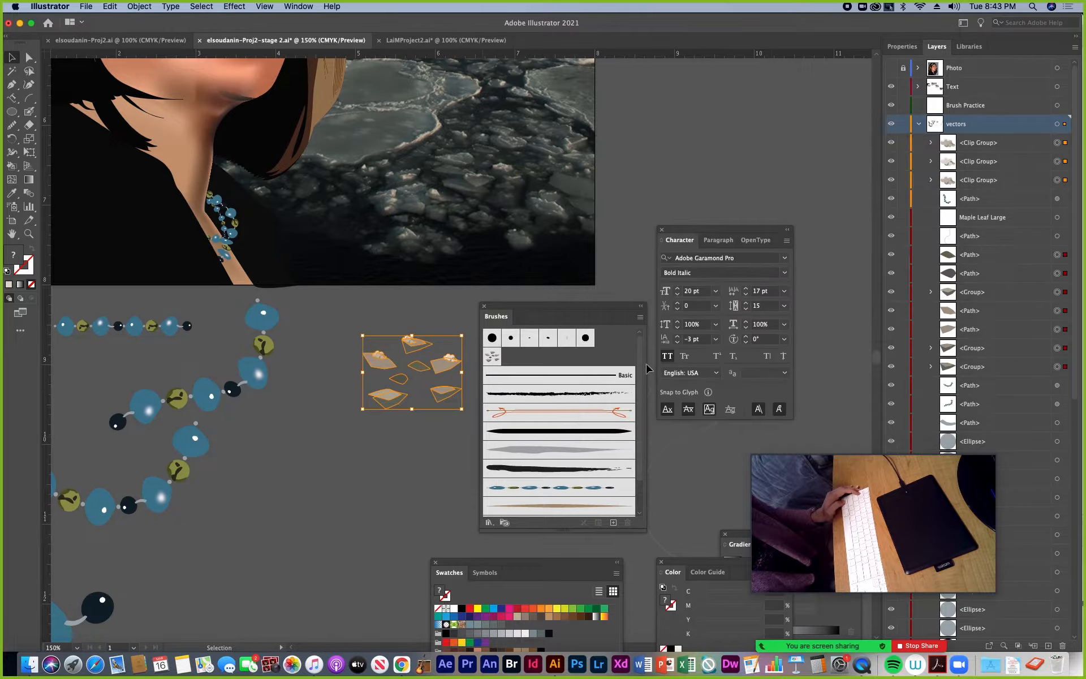
# Clear space beside the artboard and paint one long S-curved stroke there with the snow chips scatter brush
pyautogui.moveTo(699, 240); pyautogui.dragTo(837, 318)
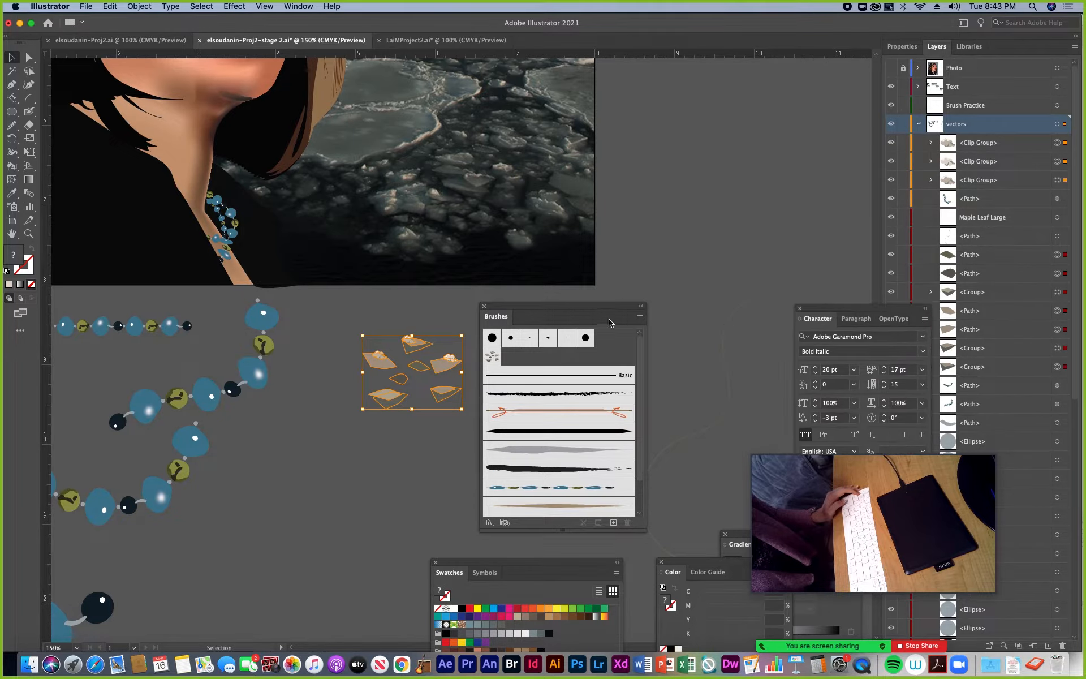
pyautogui.moveTo(604, 307); pyautogui.dragTo(732, 407)
pyautogui.moveTo(29, 112); pyautogui.dragTo(62, 113)
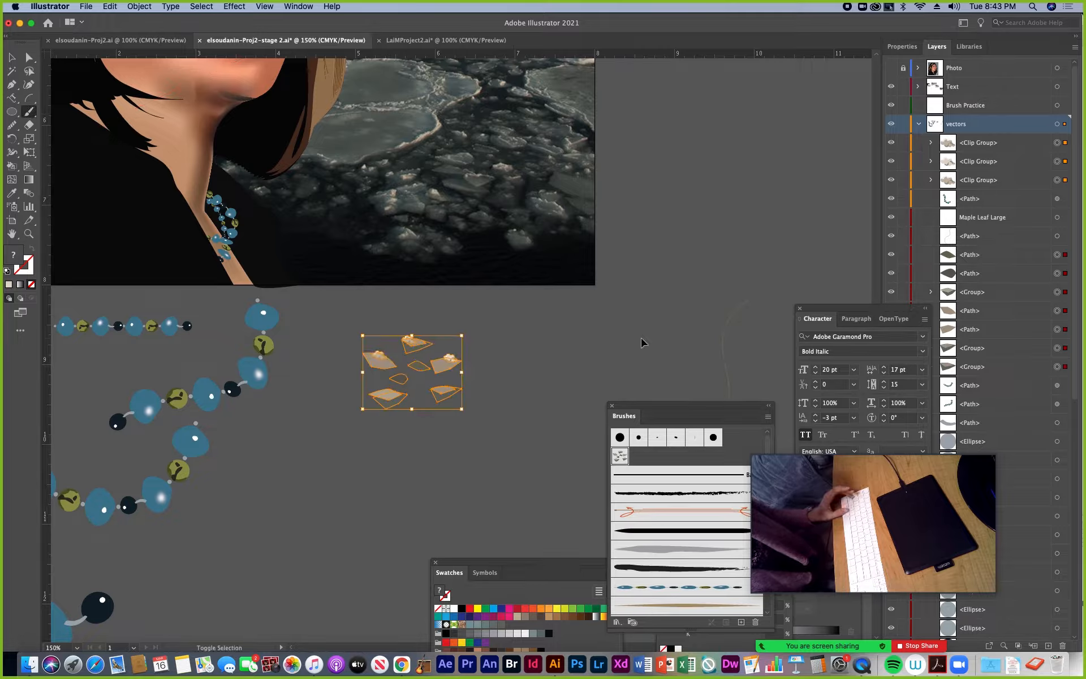
pyautogui.keyDown('super'); pyautogui.click(645, 341); pyautogui.keyUp('super')
pyautogui.moveTo(639, 349); pyautogui.dragTo(658, 272)
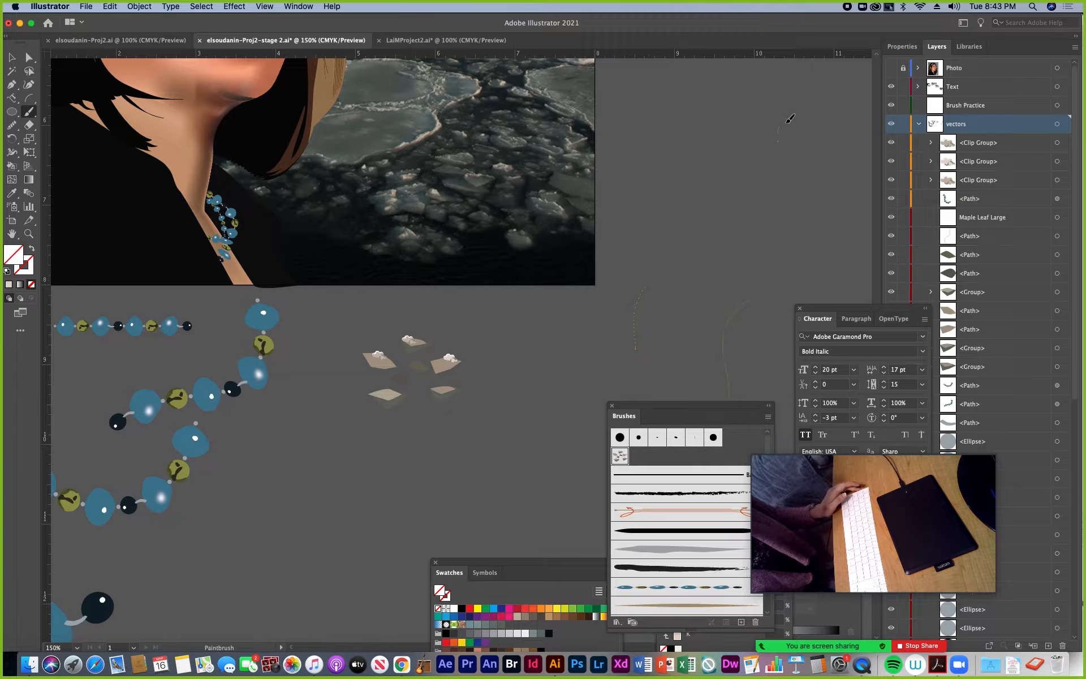
pyautogui.moveTo(789, 118); pyautogui.dragTo(790, 119)
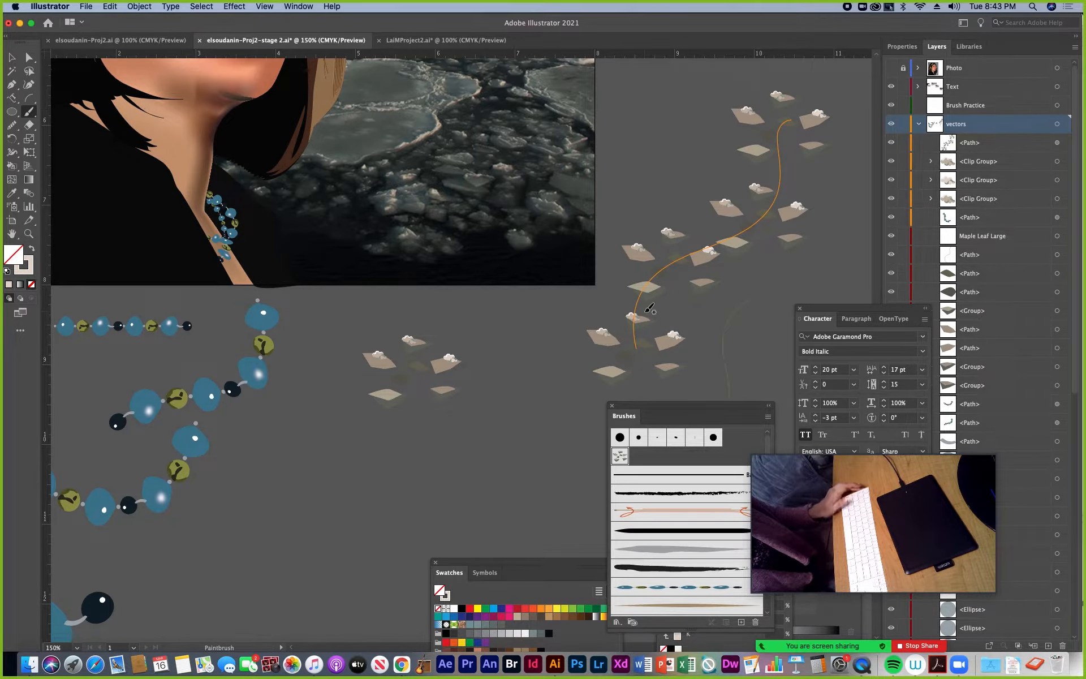
pyautogui.moveTo(683, 285); pyautogui.dragTo(396, 357)
pyautogui.press('super+shift+a')
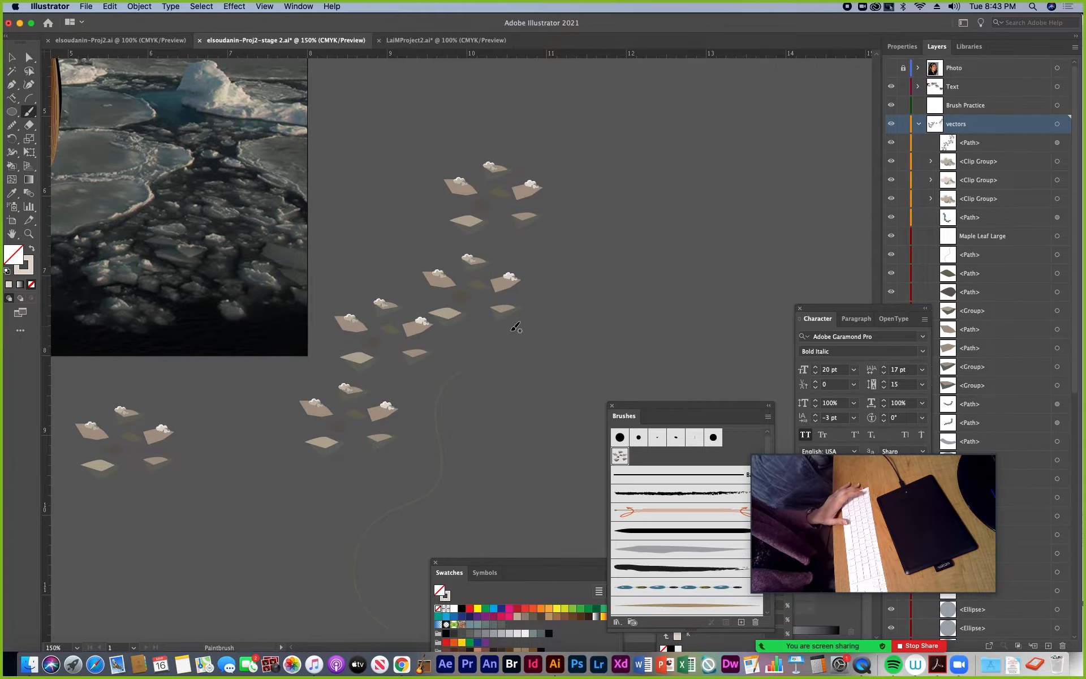
# Edit the snow chips brush with preview on, setting its fixed size to 72% and its fixed spacing to 67%
pyautogui.press('v')
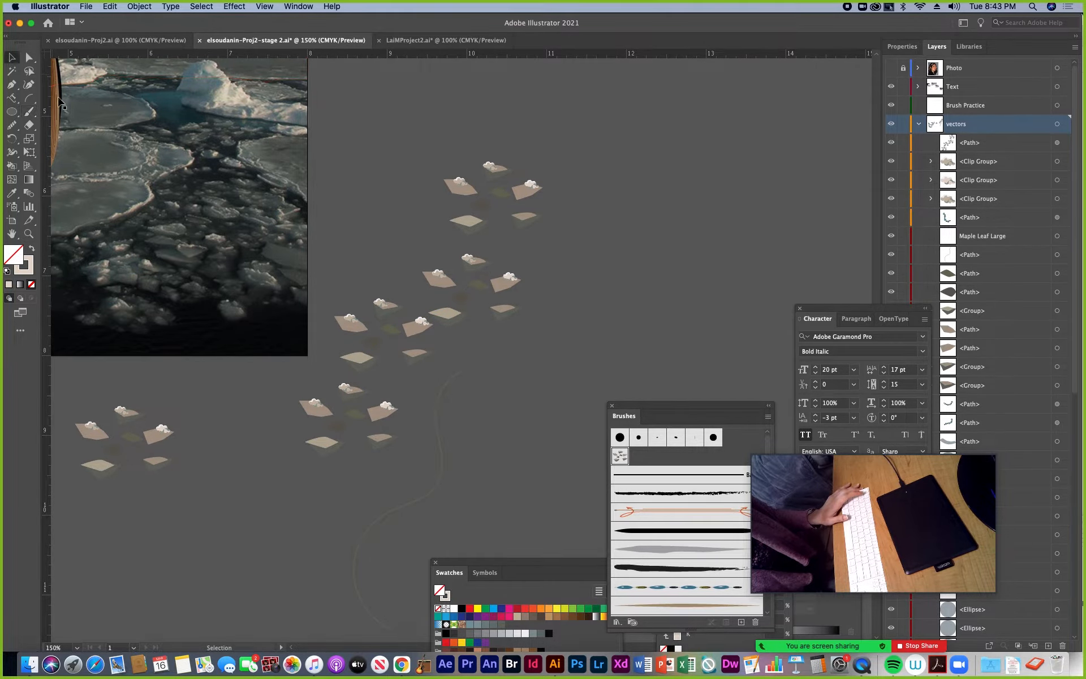
pyautogui.doubleClick(619, 457)
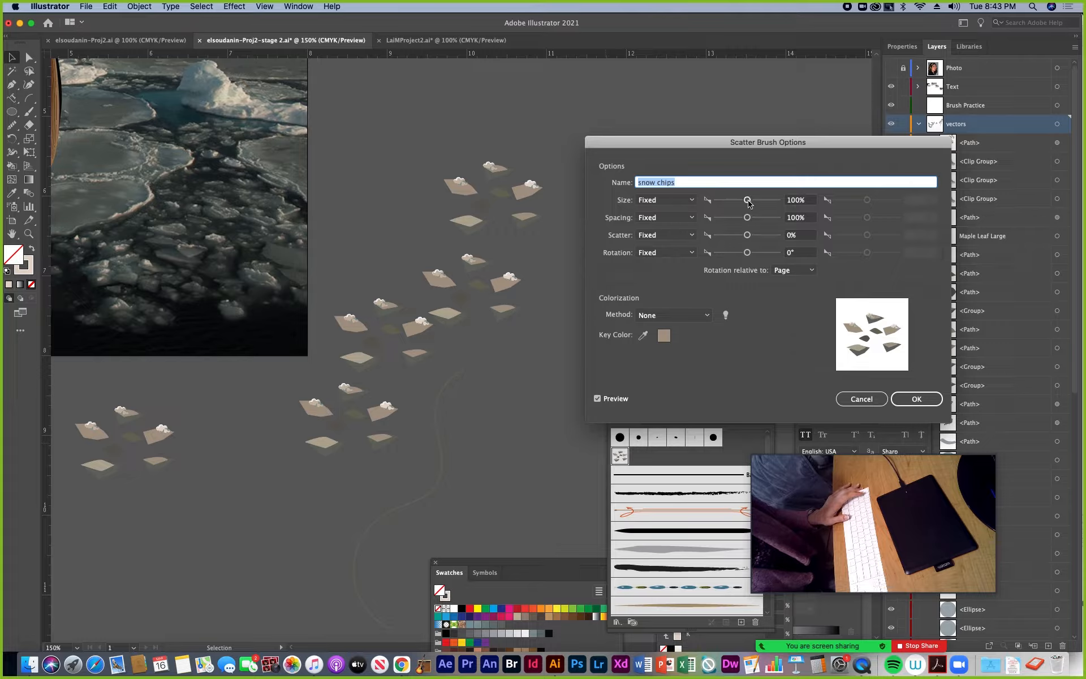
pyautogui.moveTo(748, 201); pyautogui.dragTo(744, 203)
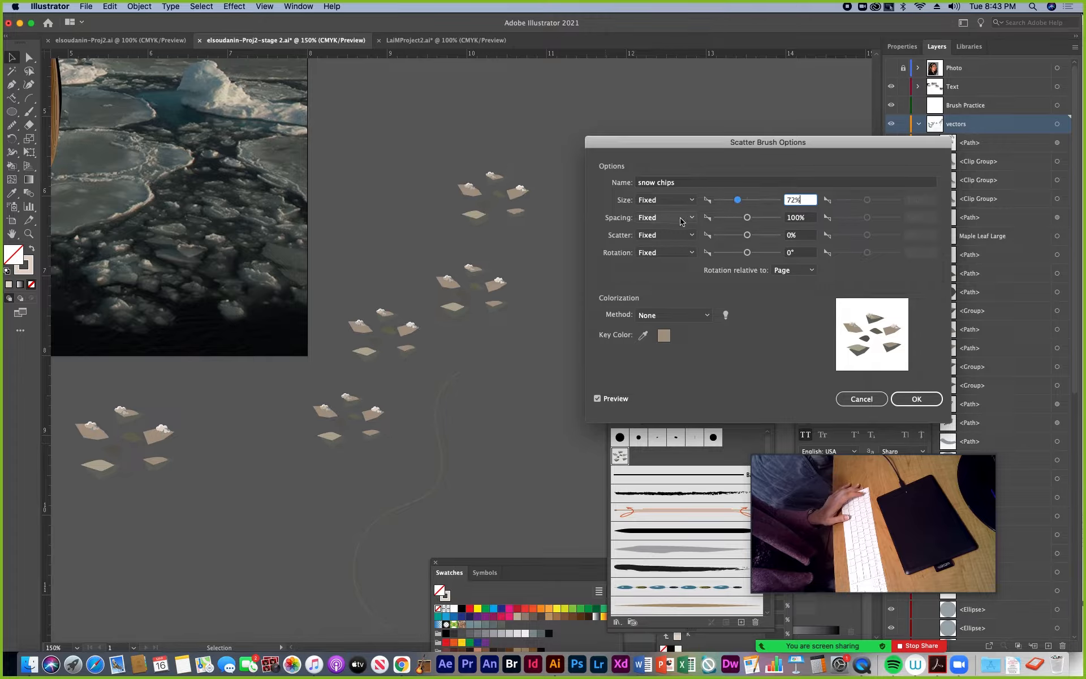
pyautogui.moveTo(747, 221); pyautogui.dragTo(743, 221)
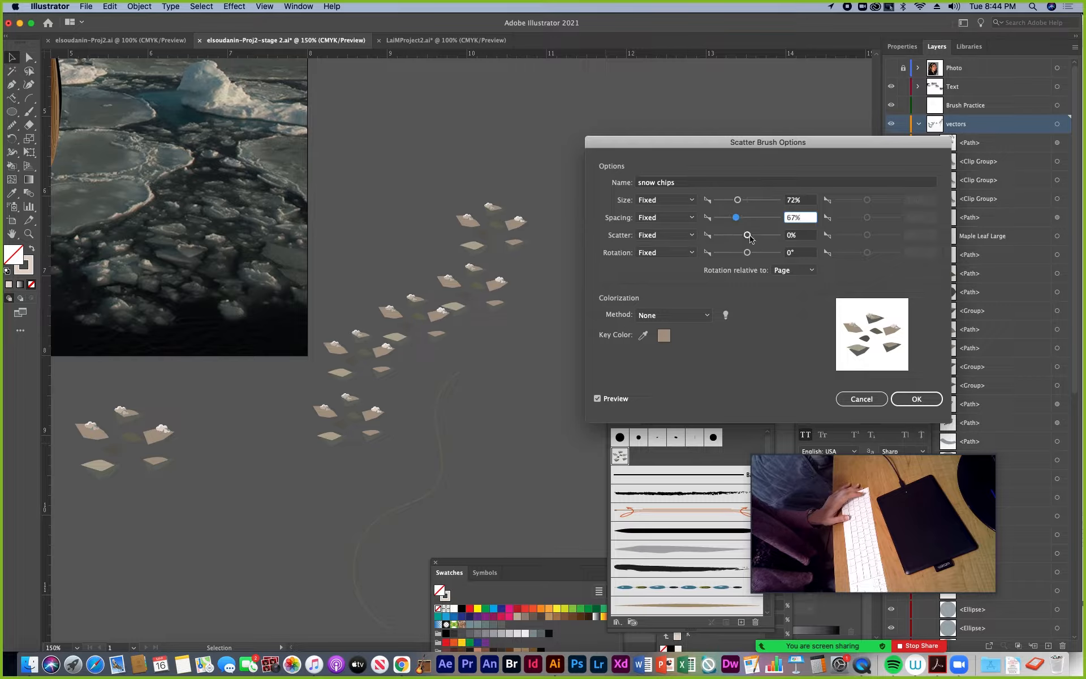
# Try a fixed scatter of -70% for the snow chips brush, and return the scatter to 0%
pyautogui.moveTo(747, 235); pyautogui.dragTo(745, 238)
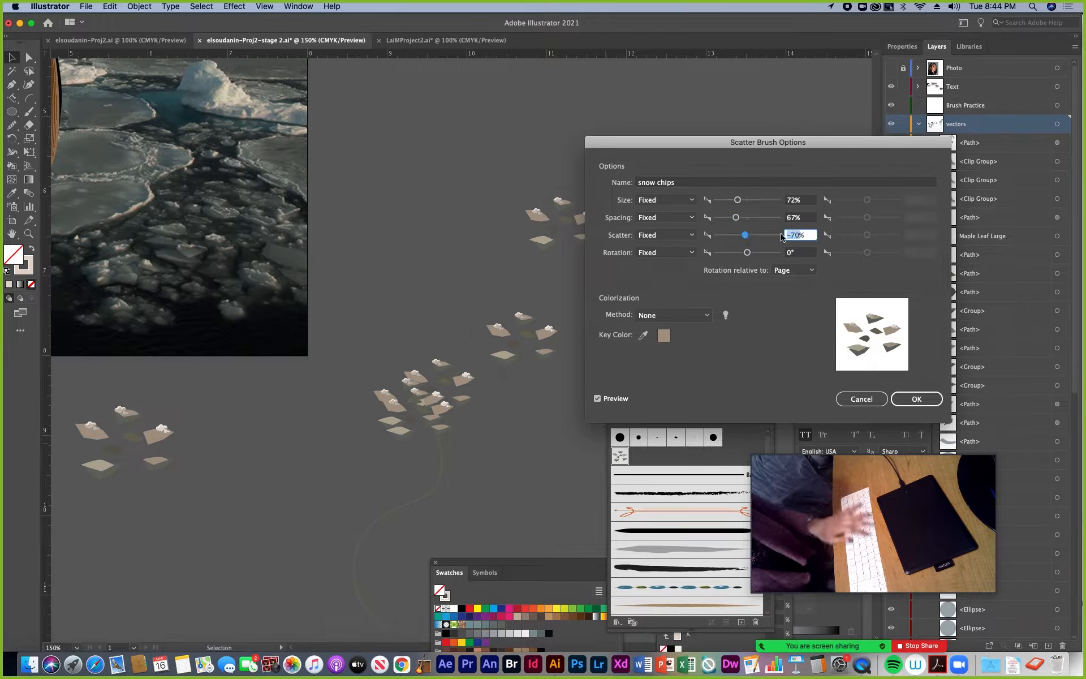
pyautogui.write('0')
pyautogui.press('Tab')
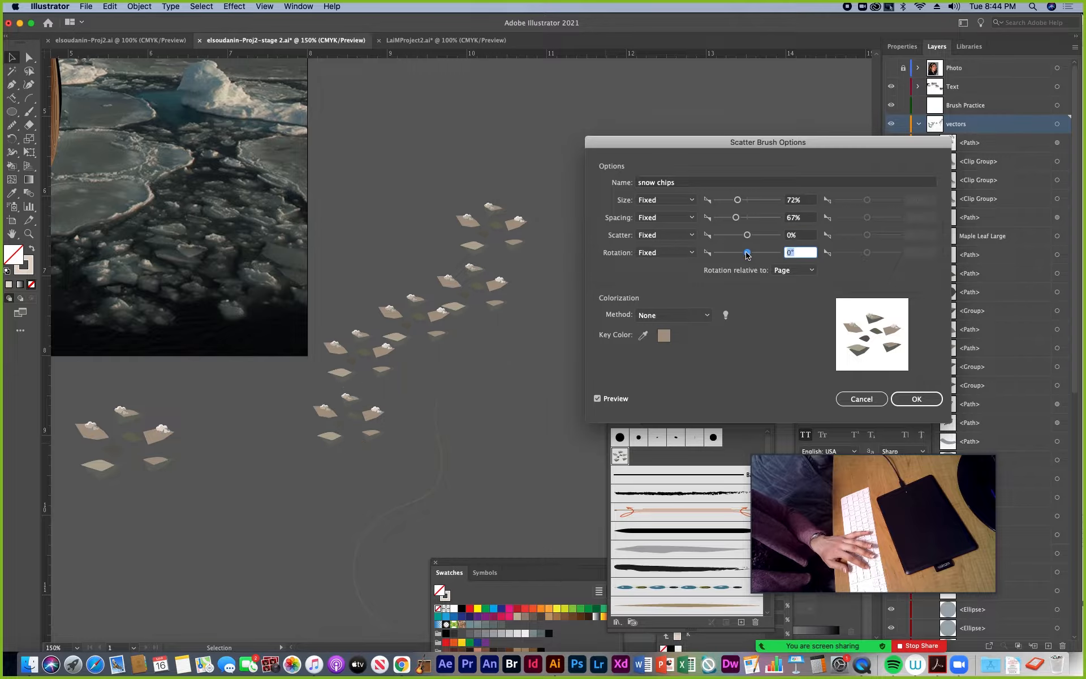
# Set the brush rotation to Random from -5° to 3° and apply the changed options to the existing strokes
pyautogui.write('-2')
pyautogui.press('BackSpace')
pyautogui.write('3')
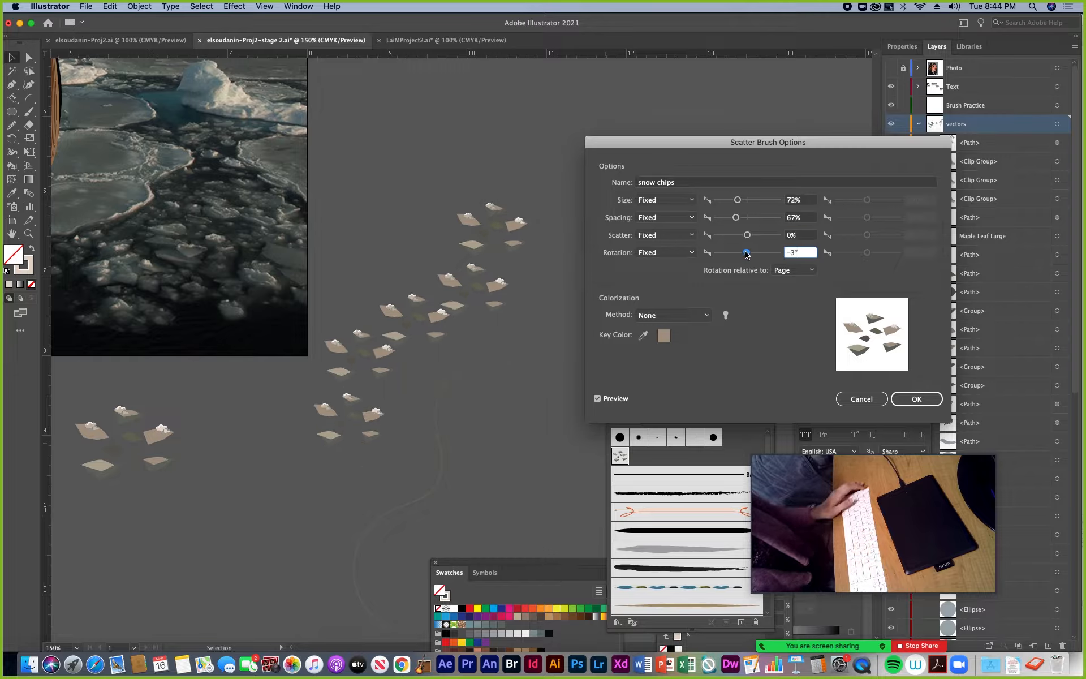
pyautogui.moveTo(745, 254); pyautogui.dragTo(746, 255)
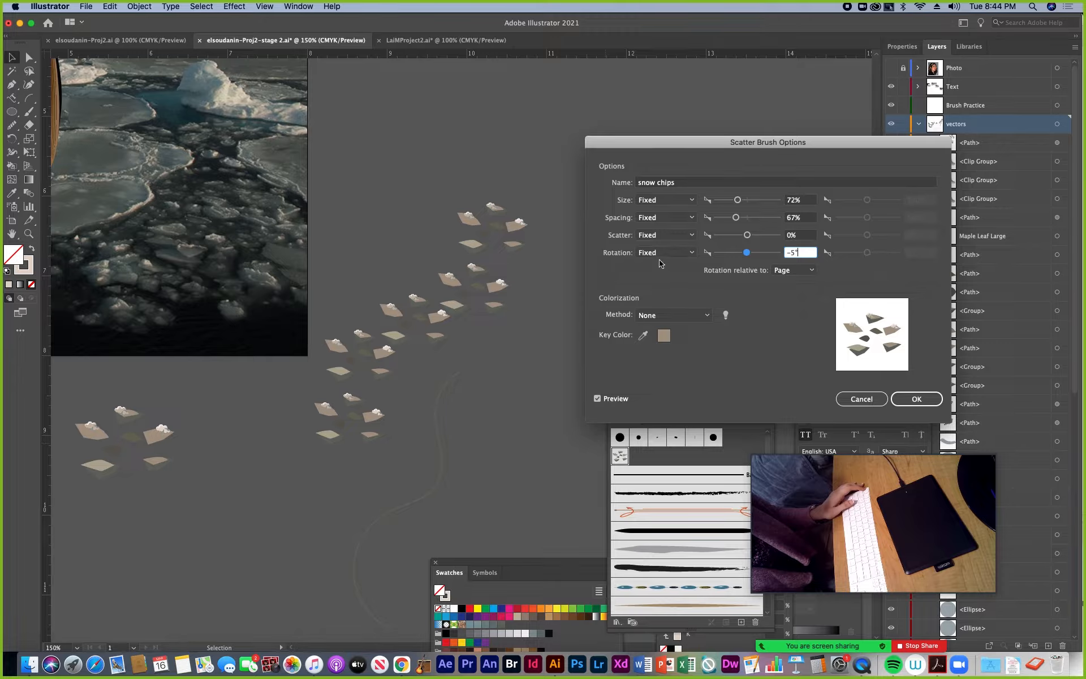
pyautogui.click(690, 254)
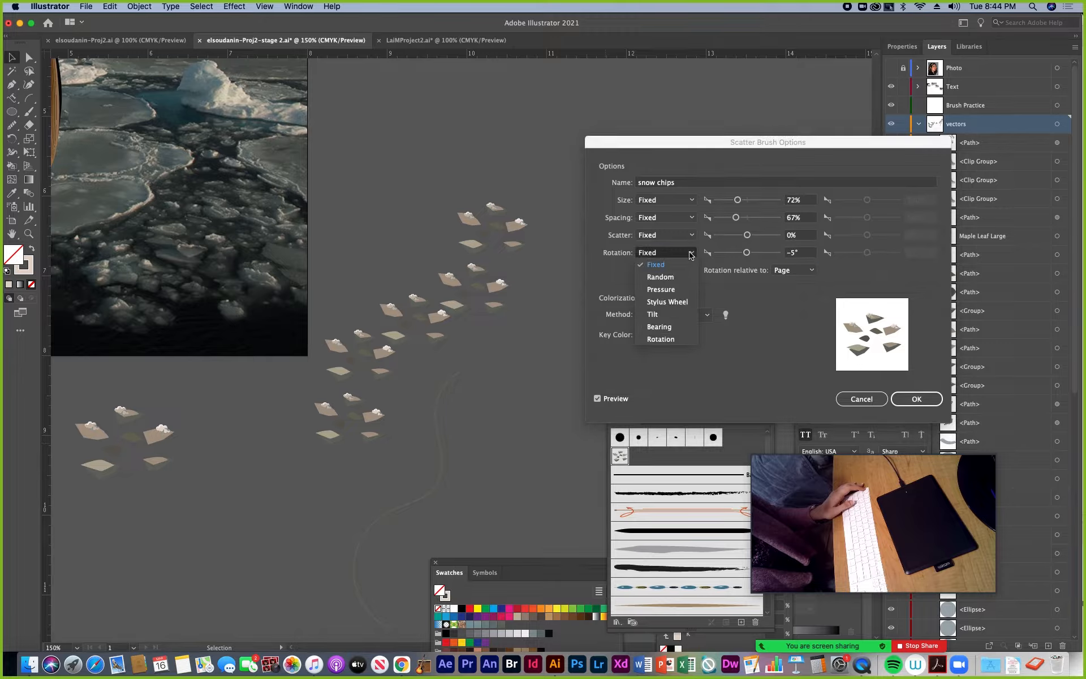
pyautogui.click(665, 279)
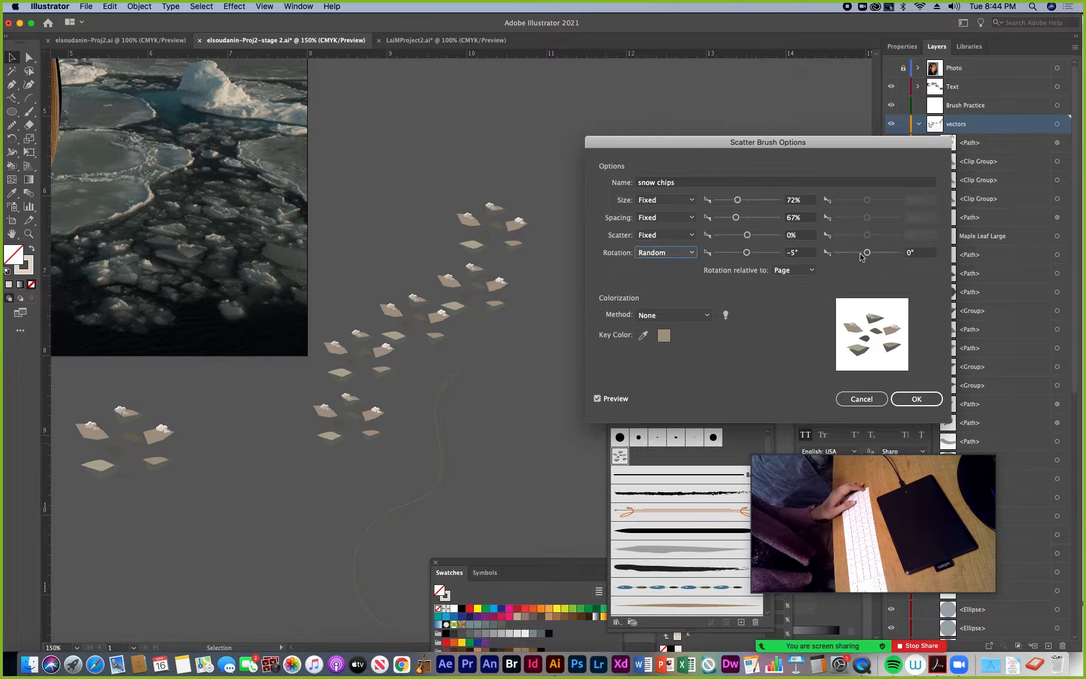
pyautogui.moveTo(867, 252); pyautogui.dragTo(867, 256)
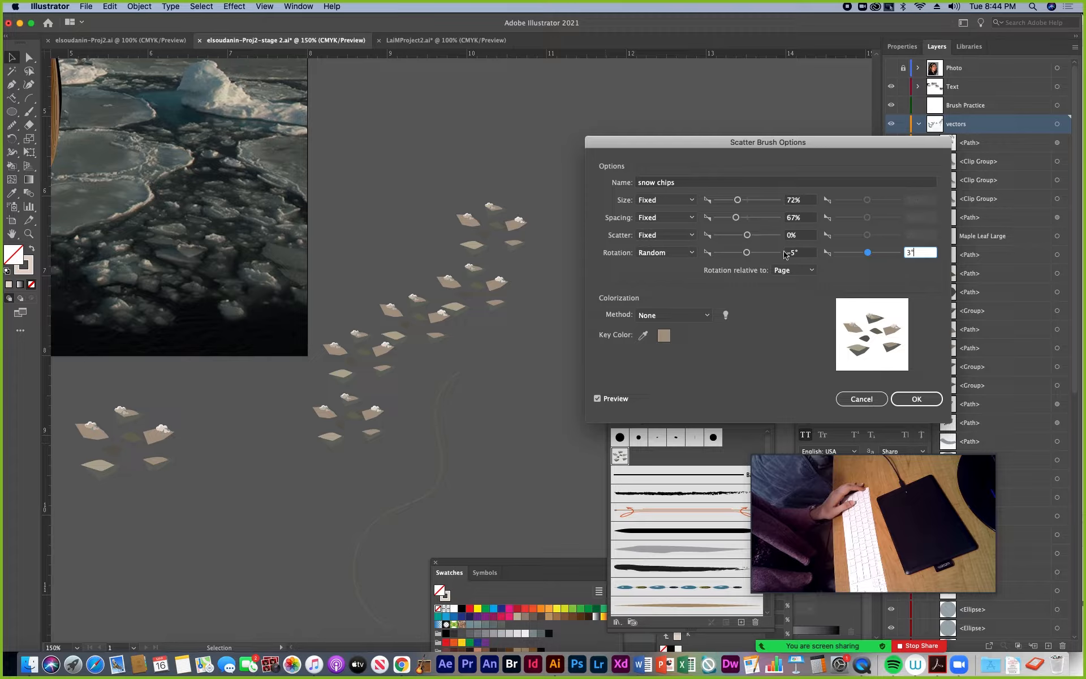
pyautogui.click(904, 398)
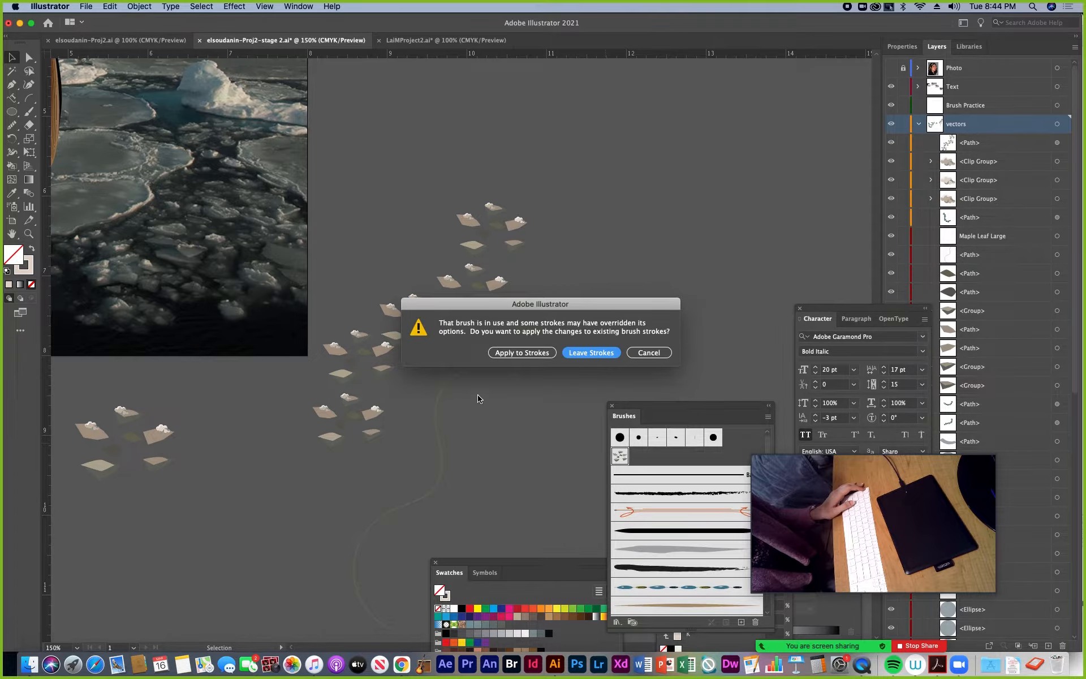
pyautogui.click(518, 354)
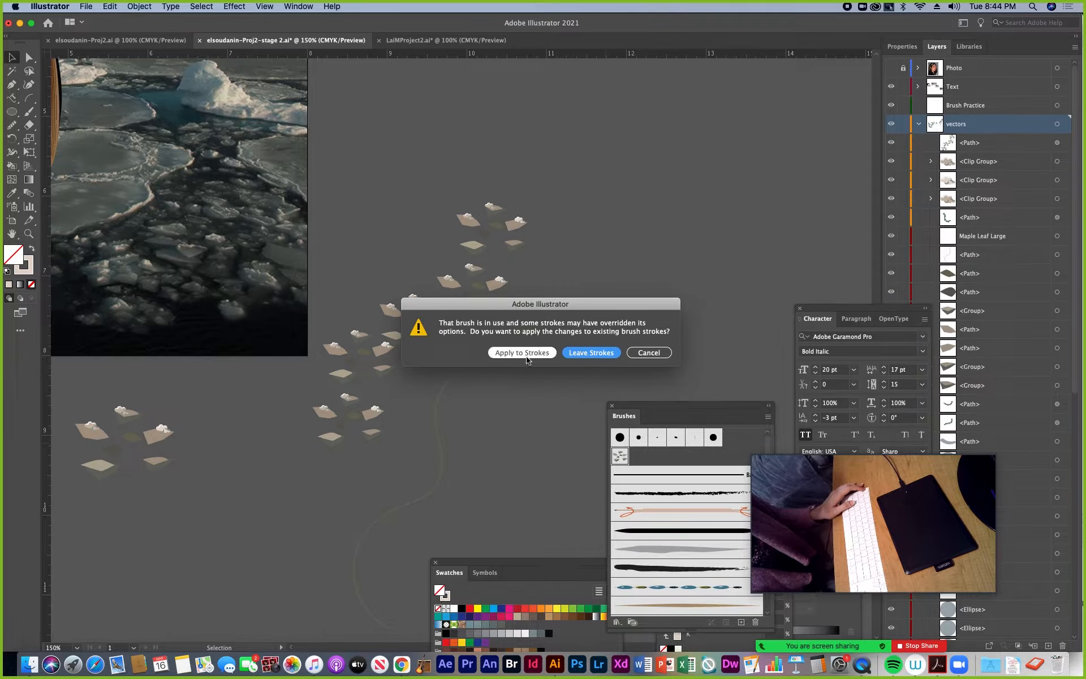
# Shift the scattered ice stroke up and to the right, and paint a second curved snow chips stroke beside it
pyautogui.click(390, 346)
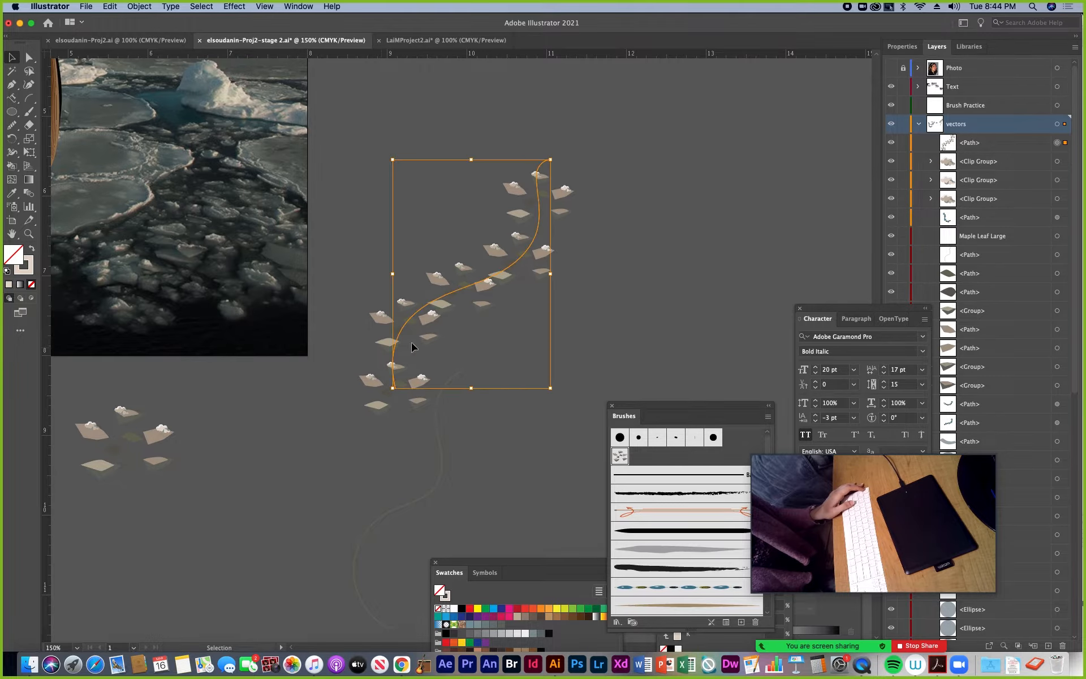
pyautogui.click(28, 113)
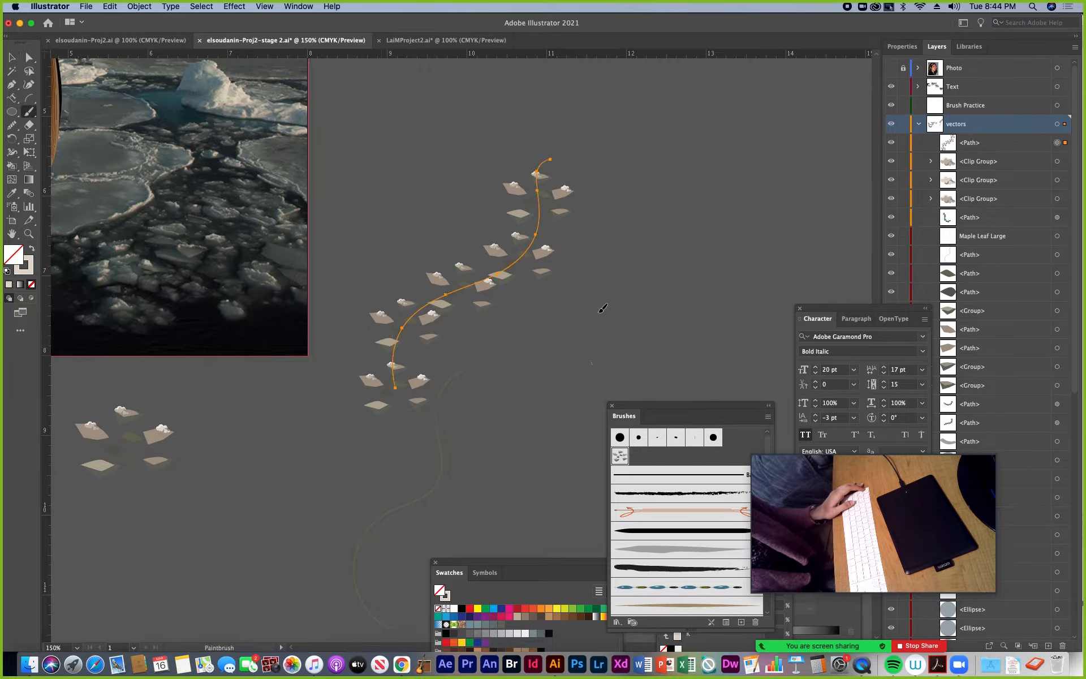
pyautogui.moveTo(740, 223); pyautogui.dragTo(781, 152)
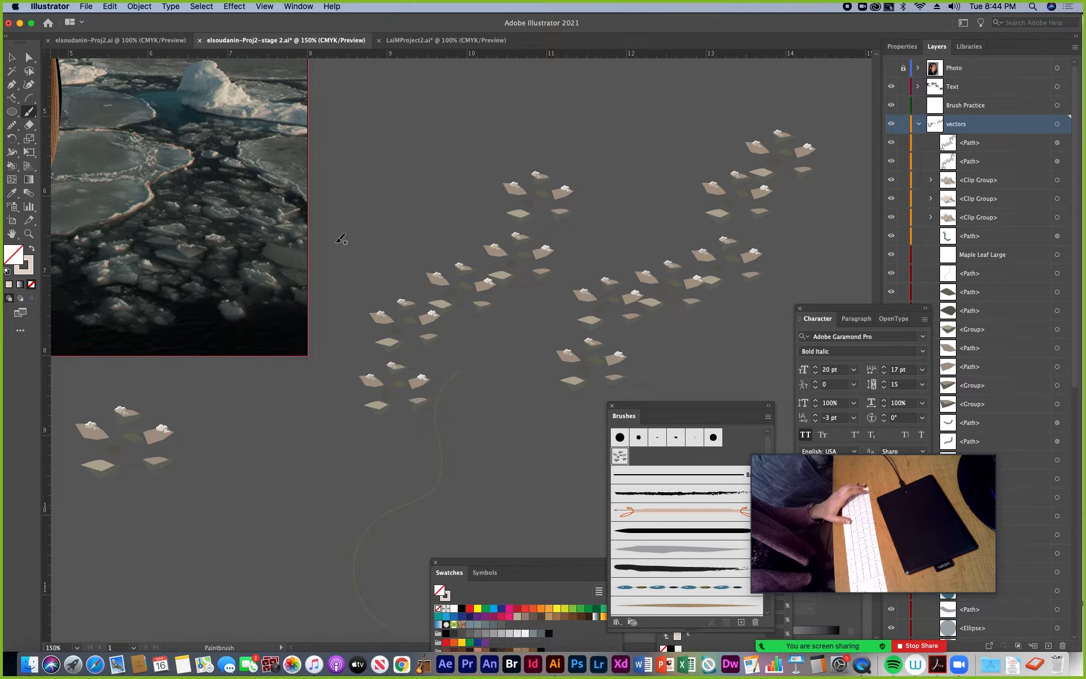
pyautogui.press('super+shift+a')
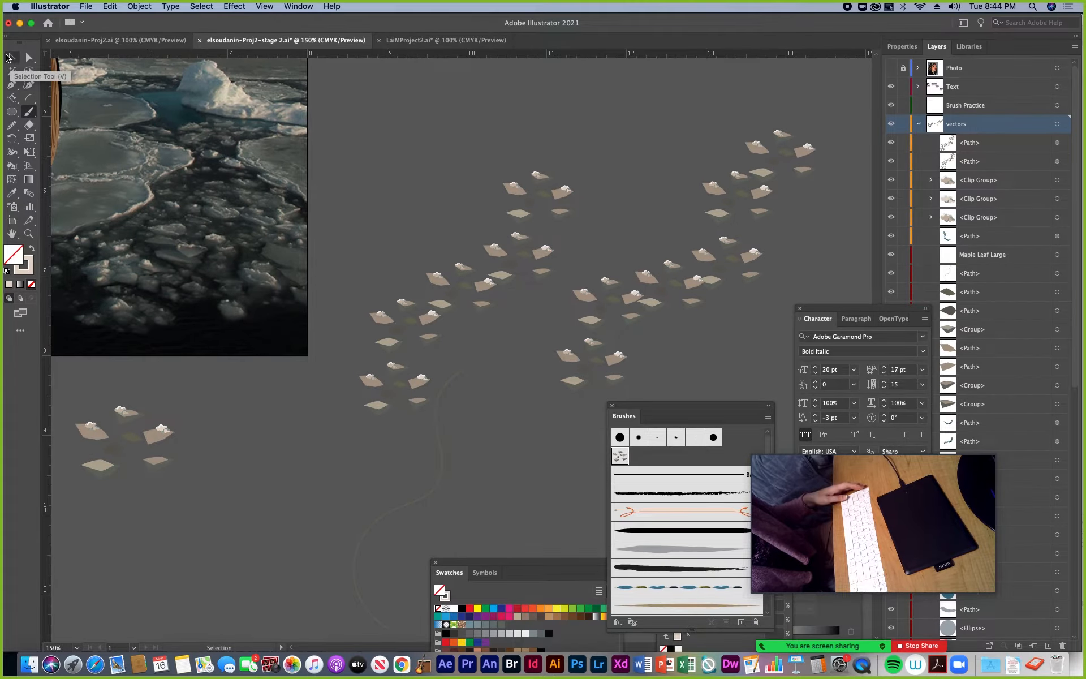
# Show the Symbols panel and arrange it beside the Brushes panel, clear of the original group of ice pieces
pyautogui.hscroll(-5, 133, 375)
pyautogui.scroll(-4, 134, 376)
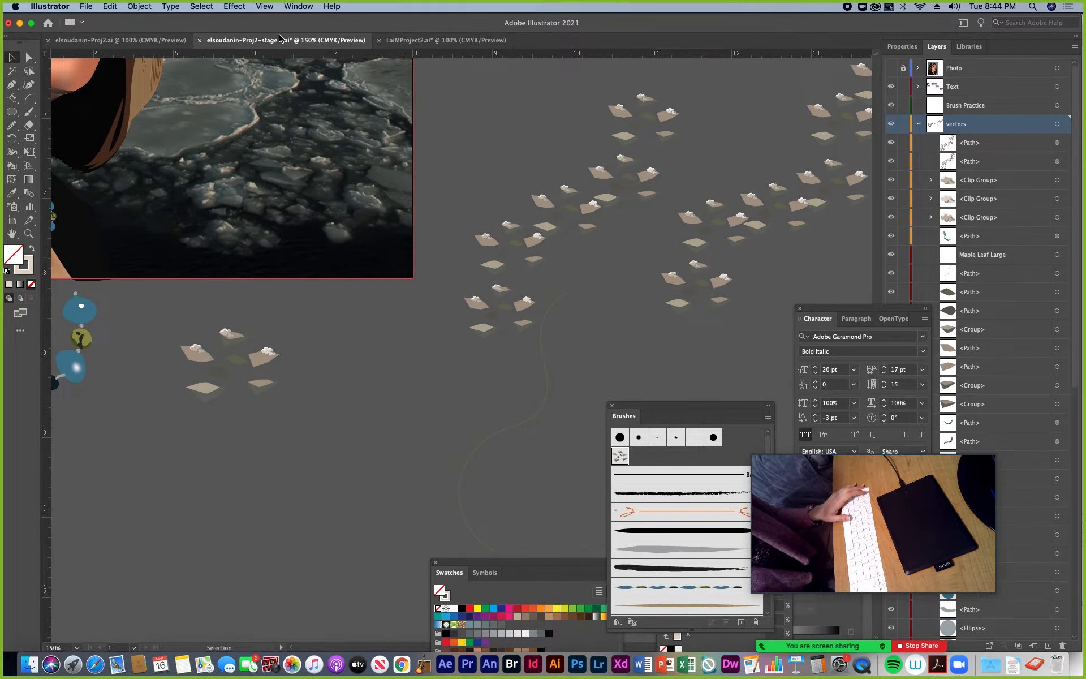
pyautogui.click(298, 7)
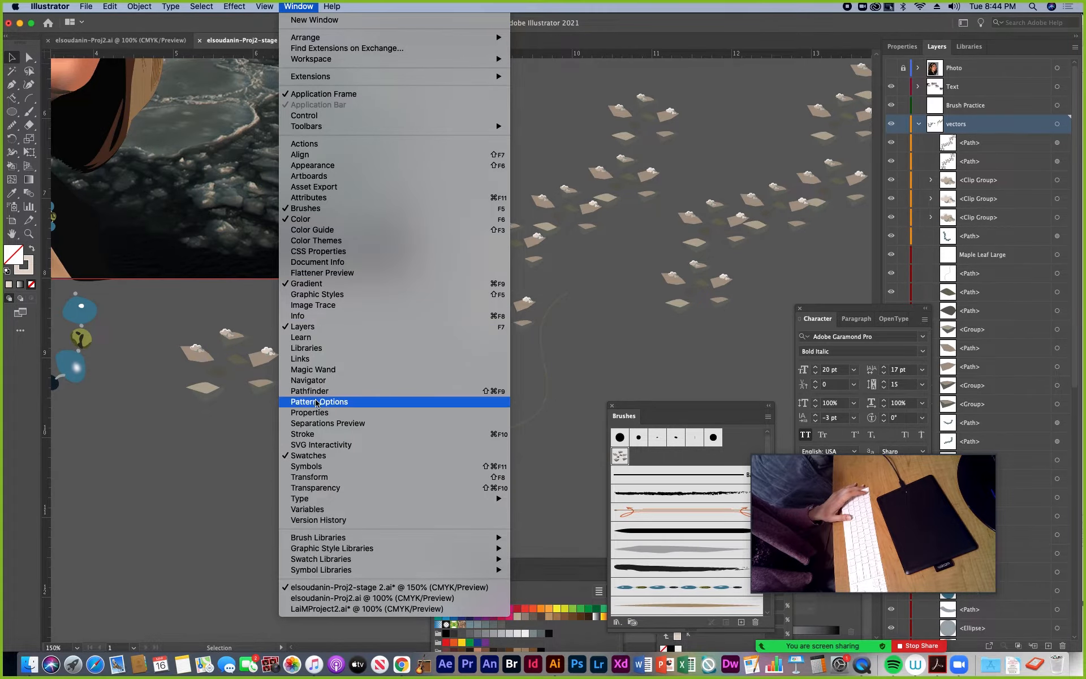
pyautogui.click(302, 468)
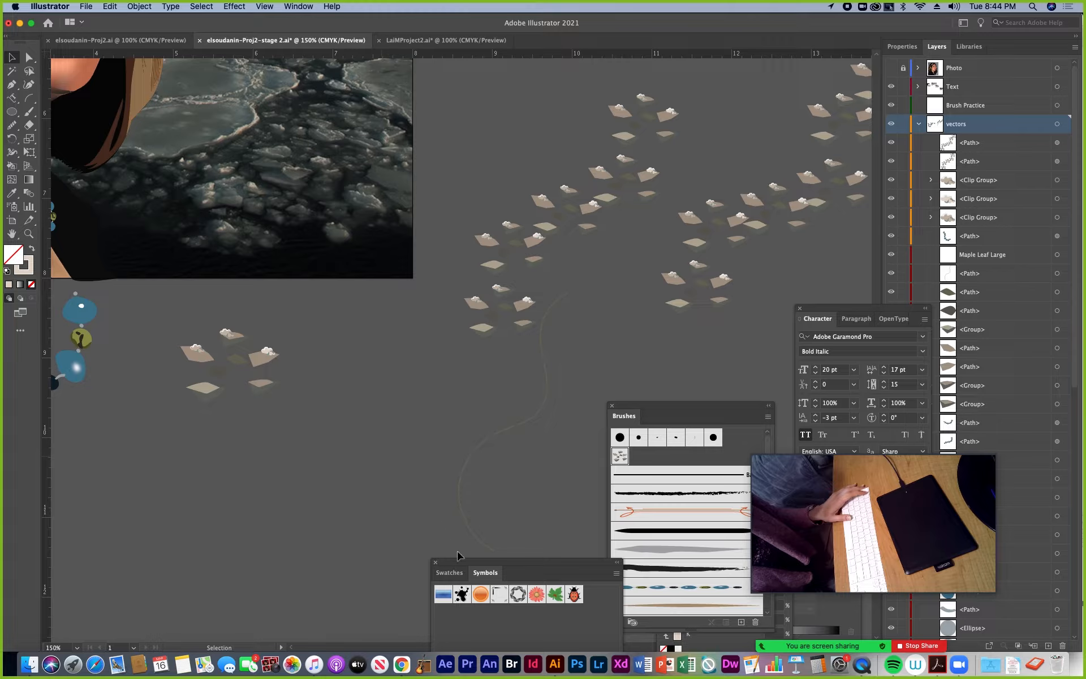
pyautogui.moveTo(461, 563); pyautogui.dragTo(433, 328)
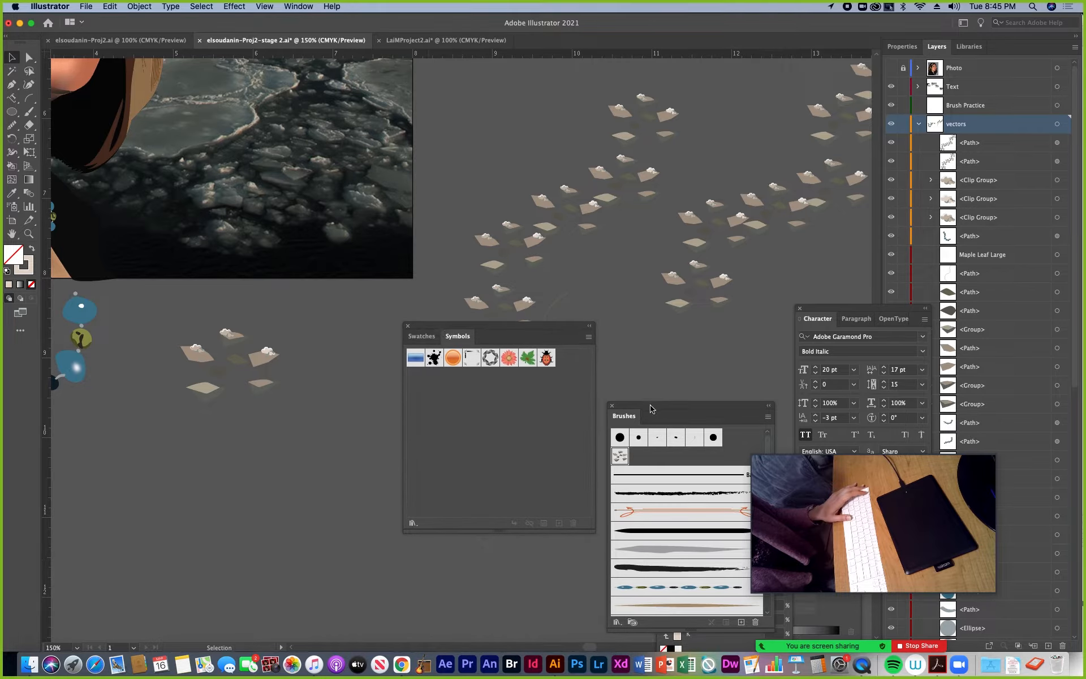
pyautogui.moveTo(651, 408); pyautogui.dragTo(742, 370)
pyautogui.moveTo(502, 331); pyautogui.dragTo(541, 299)
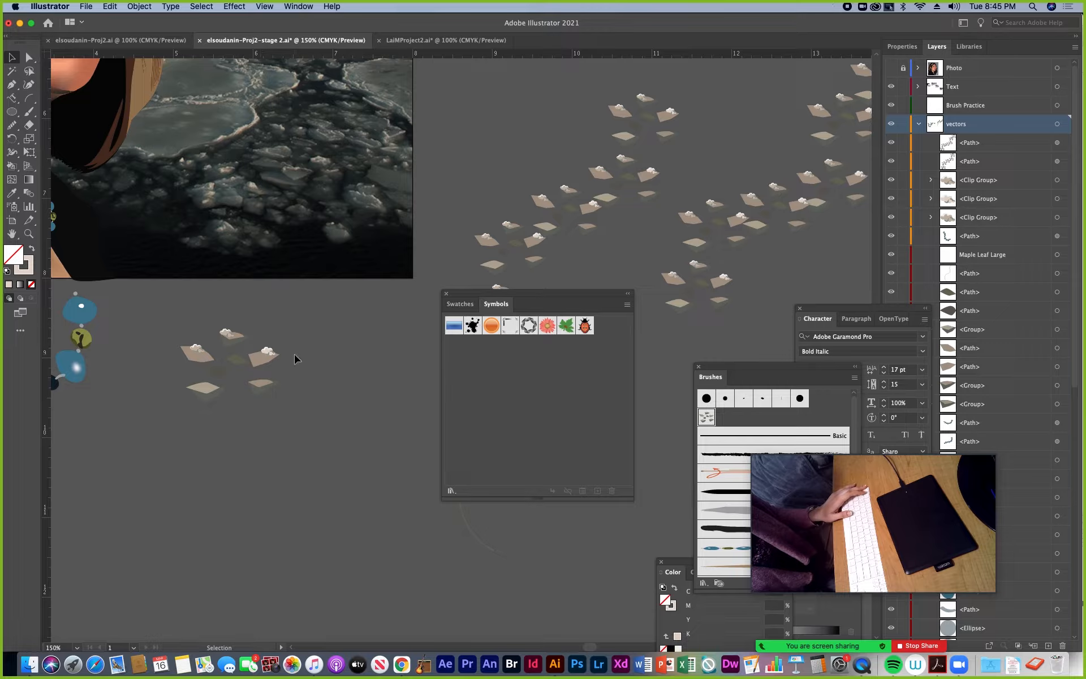
# Create a dynamic Movie Clip symbol named "snow chips" from the whole original group of ice pieces
pyautogui.click(195, 361)
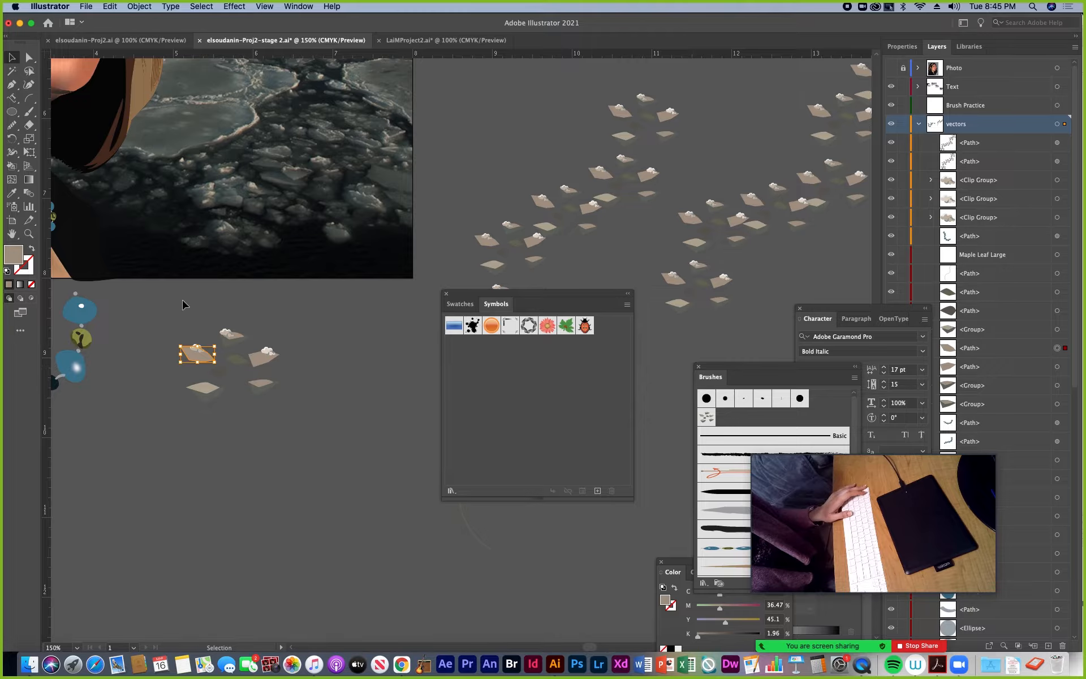
pyautogui.click(156, 330)
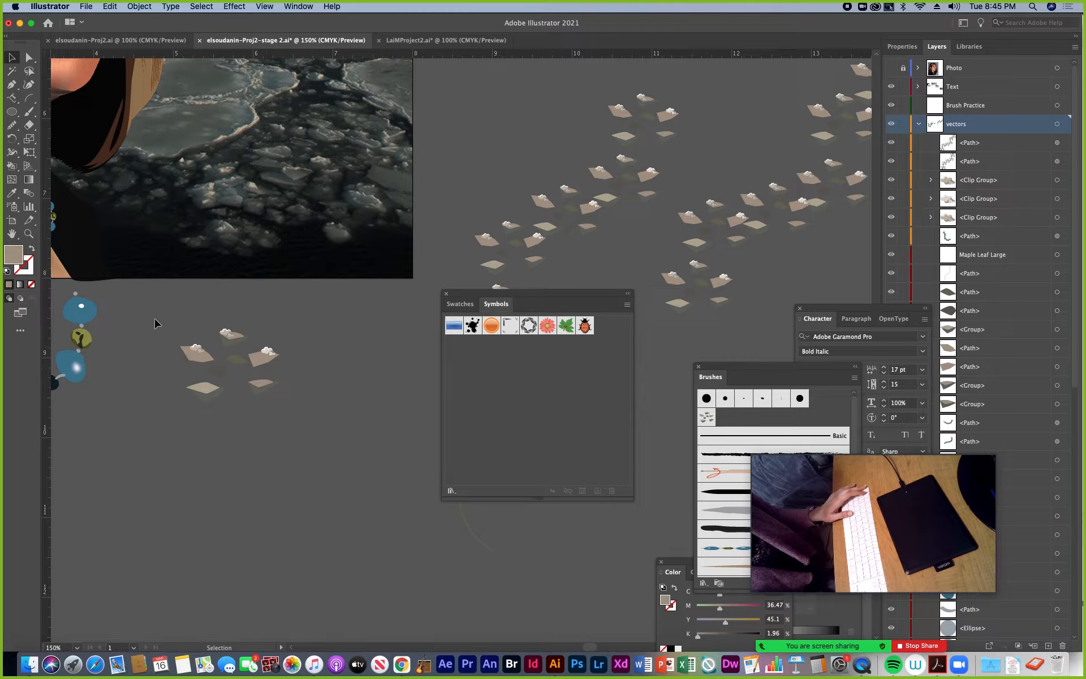
pyautogui.moveTo(157, 331); pyautogui.dragTo(304, 410)
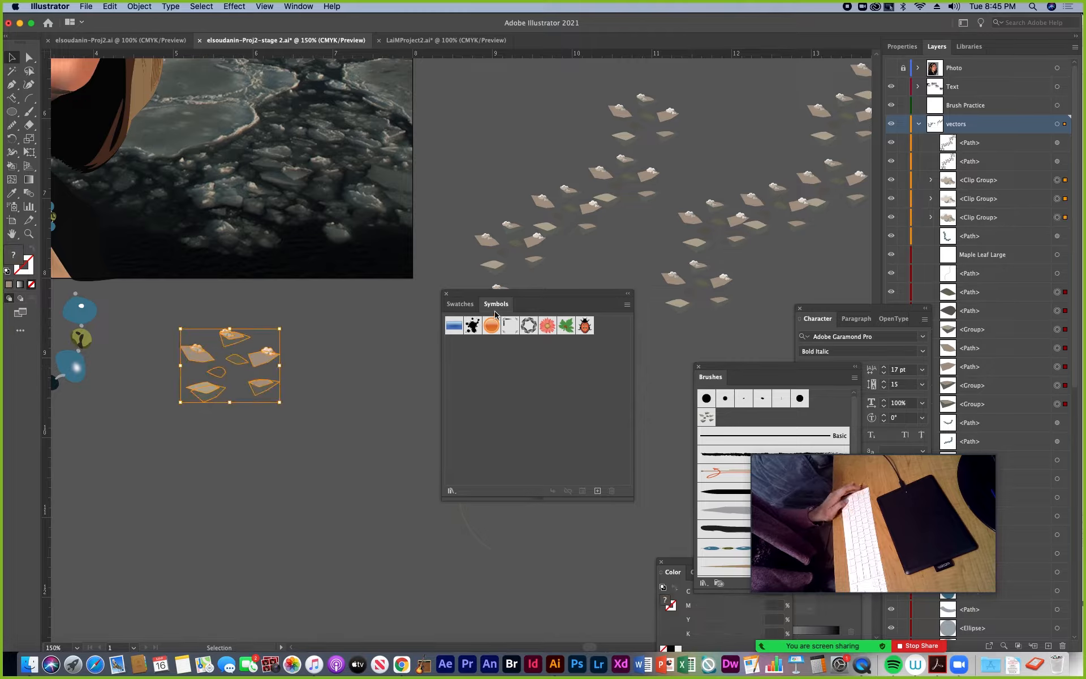
pyautogui.click(598, 491)
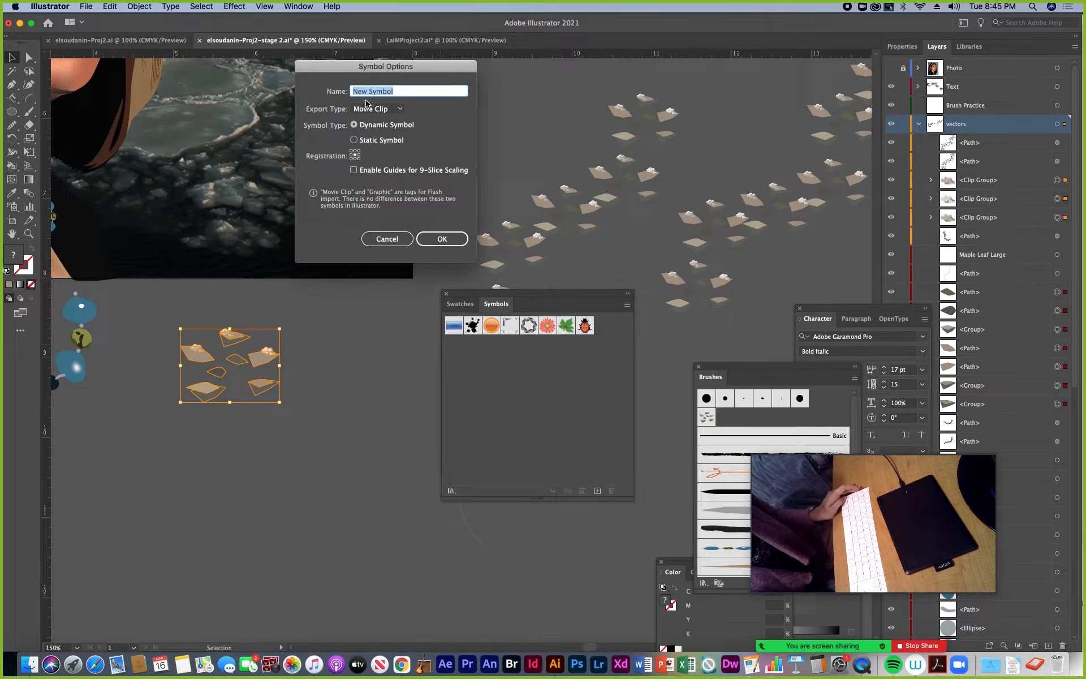
pyautogui.write('snowchips')
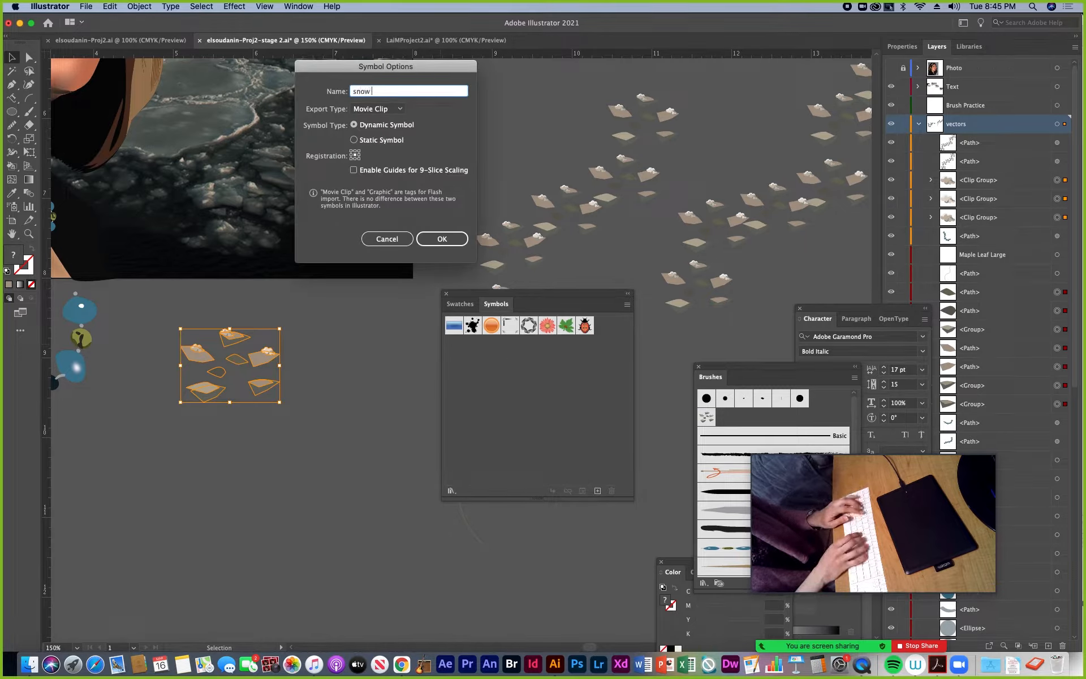
pyautogui.click(371, 92)
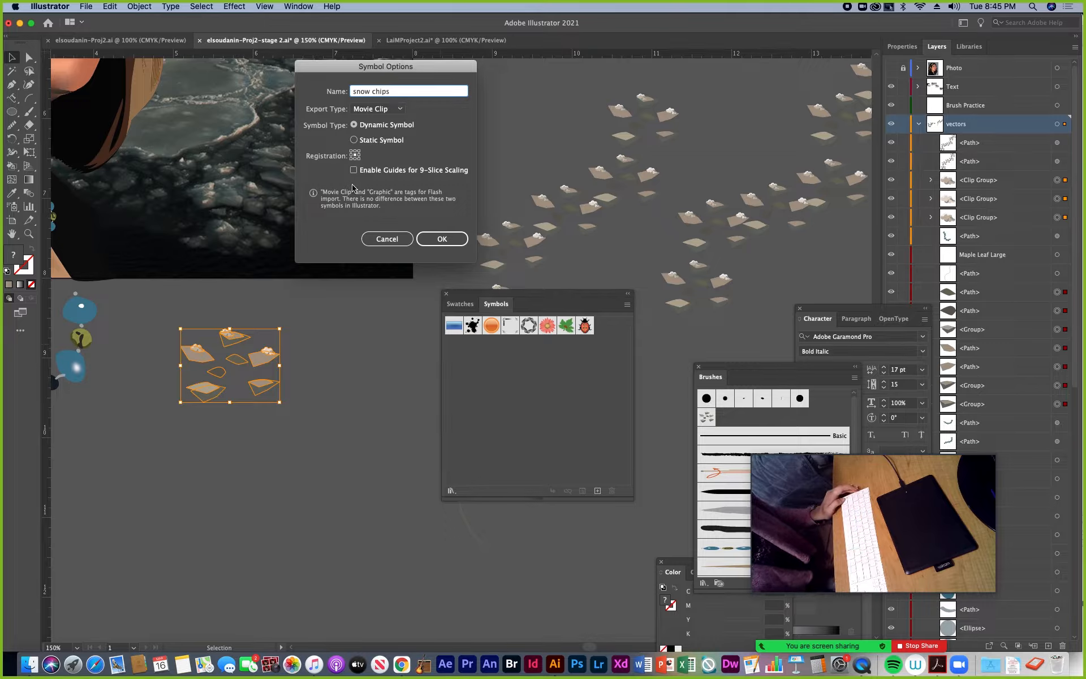
pyautogui.click(440, 238)
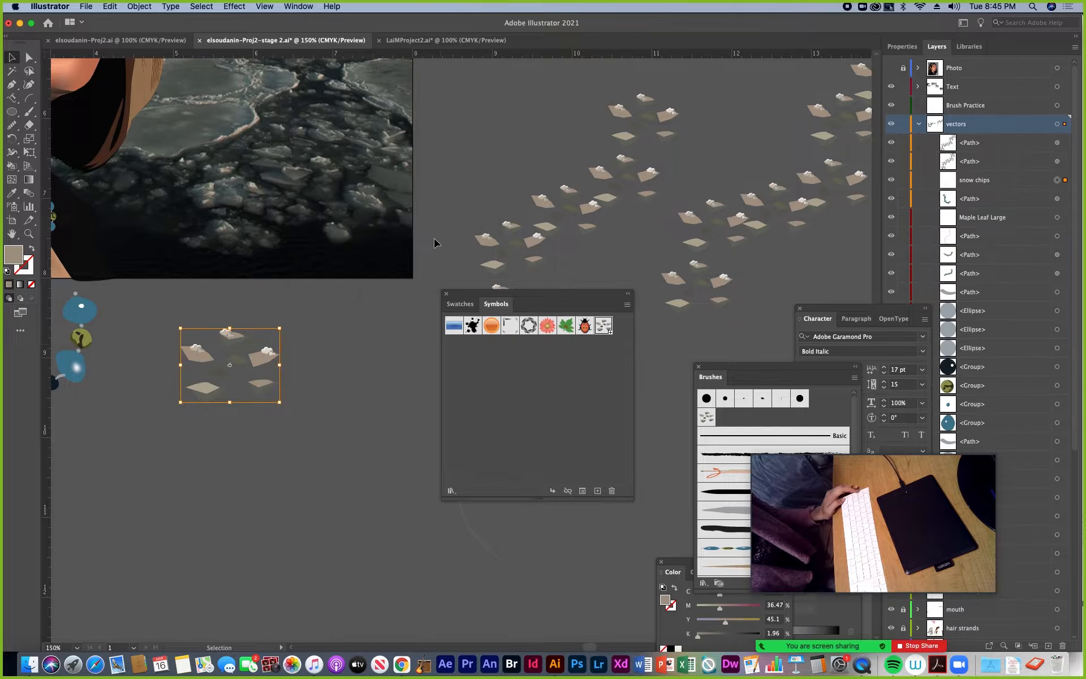
# Move the original snow chips instance down and to the right, and place three more instances of the symbol around it
pyautogui.moveTo(552, 298); pyautogui.dragTo(635, 299)
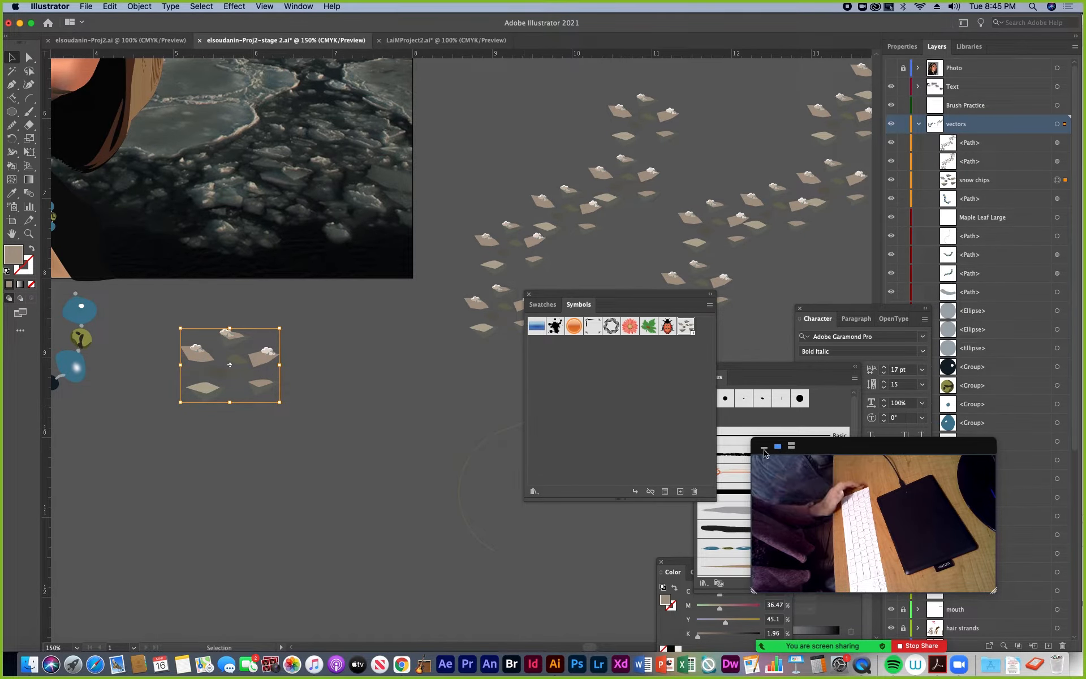
pyautogui.click(742, 448)
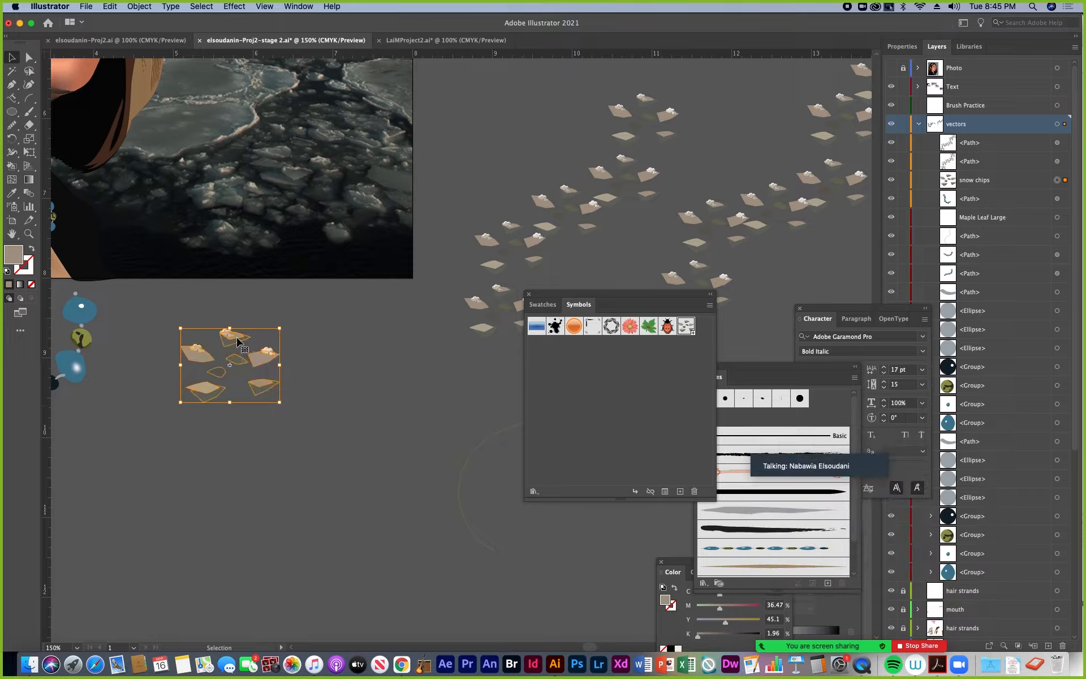
pyautogui.moveTo(240, 350); pyautogui.dragTo(336, 477)
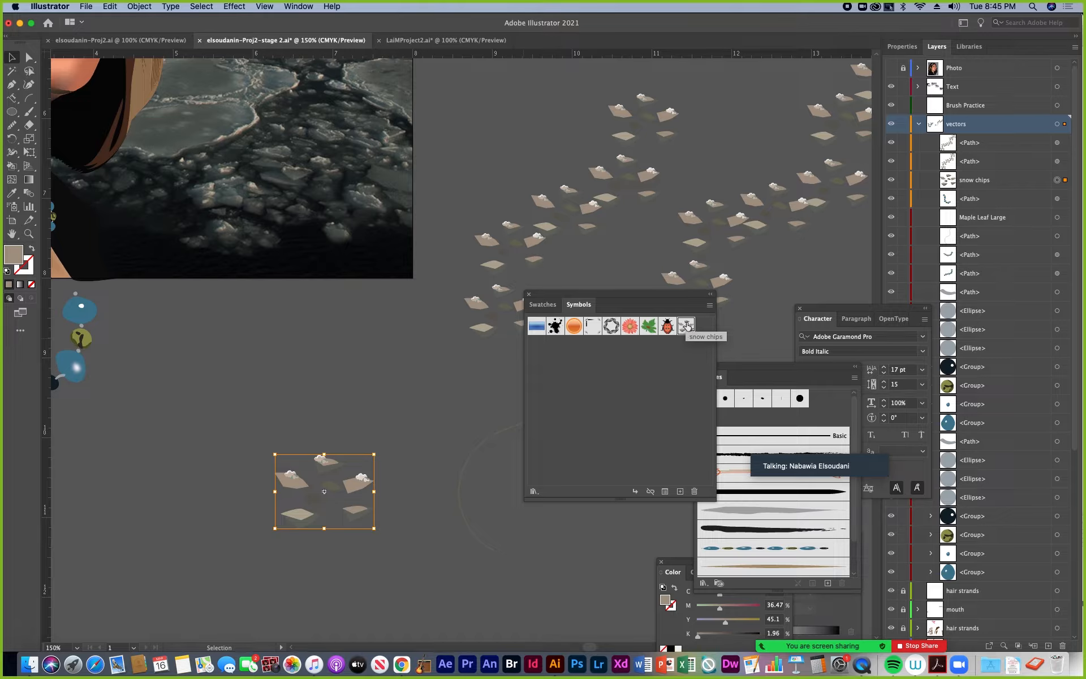
pyautogui.moveTo(689, 330); pyautogui.dragTo(262, 401)
pyautogui.moveTo(691, 335); pyautogui.dragTo(459, 403)
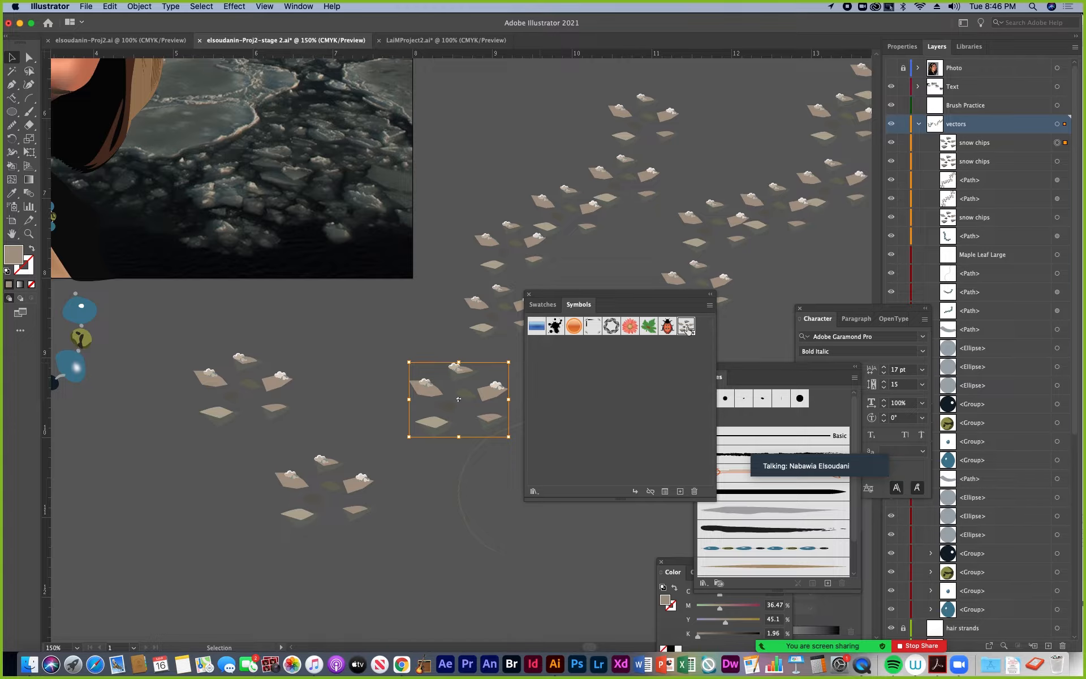
pyautogui.moveTo(687, 331); pyautogui.dragTo(438, 528)
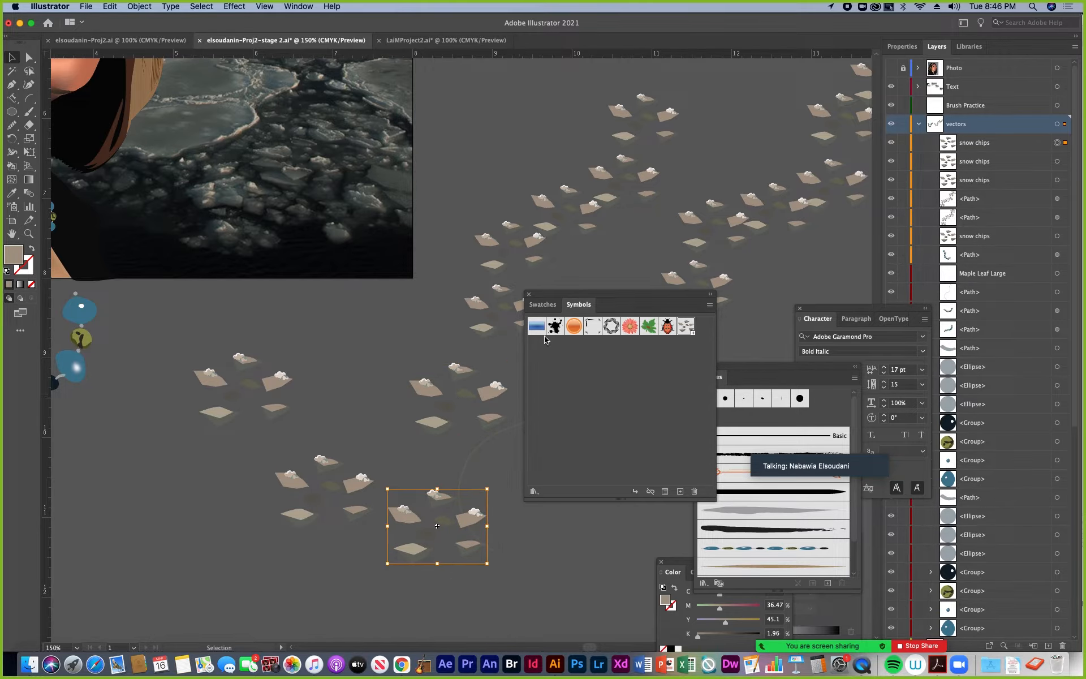
# Spray a dense cluster of snow chips symbols over the empty area below the necklace beads with the Symbol Sprayer, and deselect it
pyautogui.moveTo(126, 244); pyautogui.dragTo(255, 162)
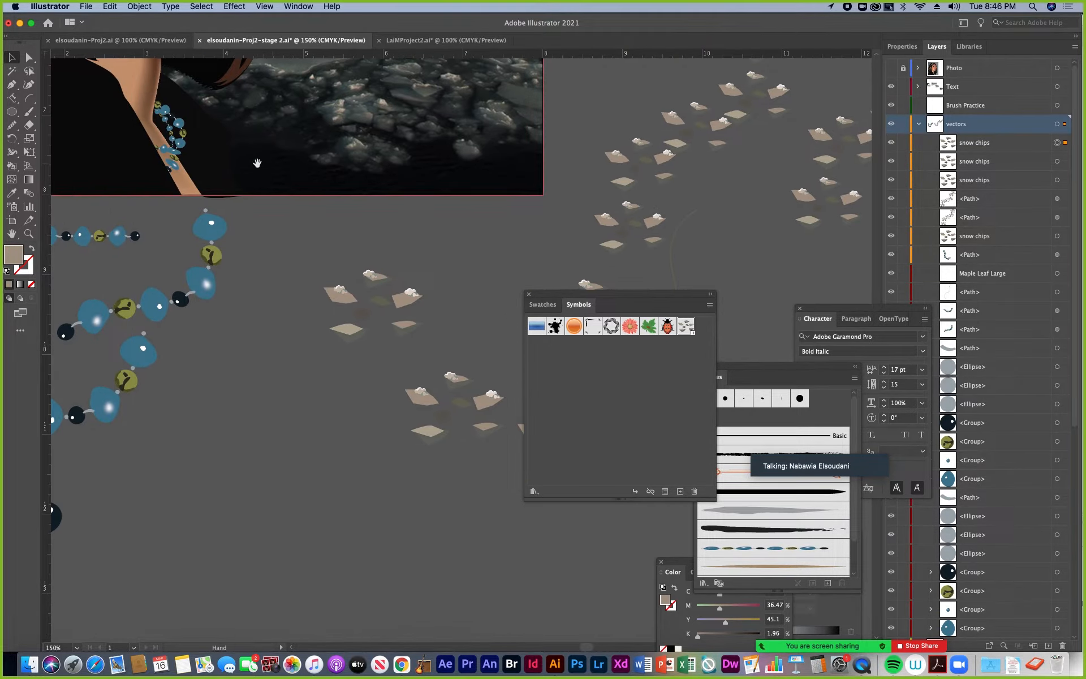
pyautogui.click(281, 319)
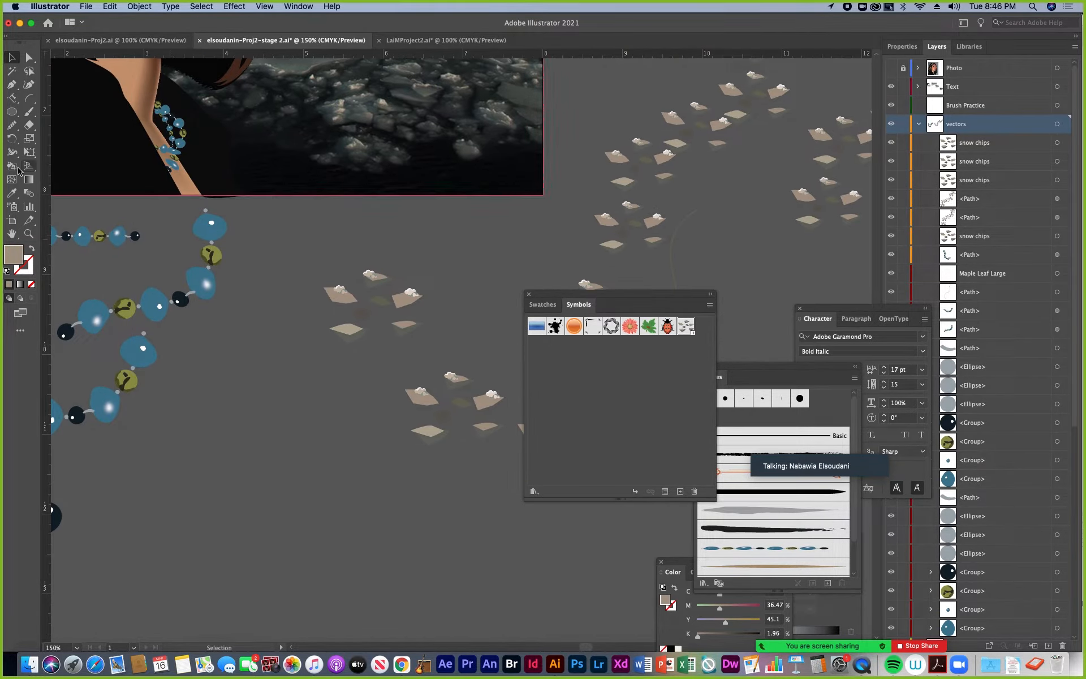
pyautogui.click(12, 208)
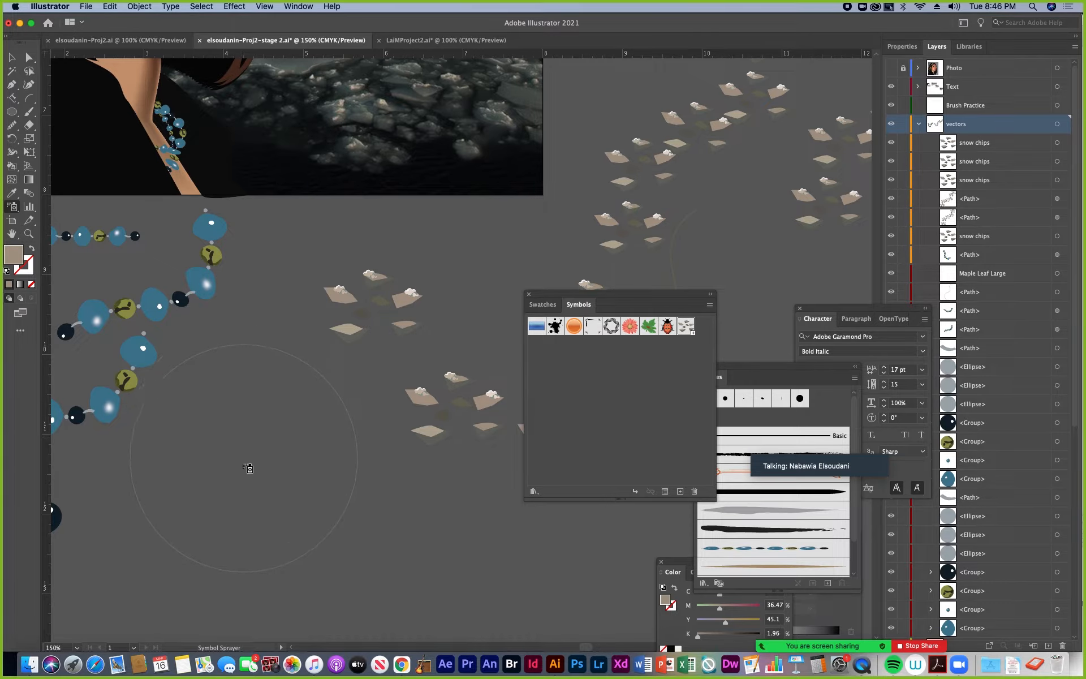
pyautogui.moveTo(232, 477)
pyautogui.mouseDown()
pyautogui.moveTo(335, 516)
pyautogui.moveTo(262, 553)
pyautogui.moveTo(300, 501)
pyautogui.moveTo(148, 511)
pyautogui.mouseUp()
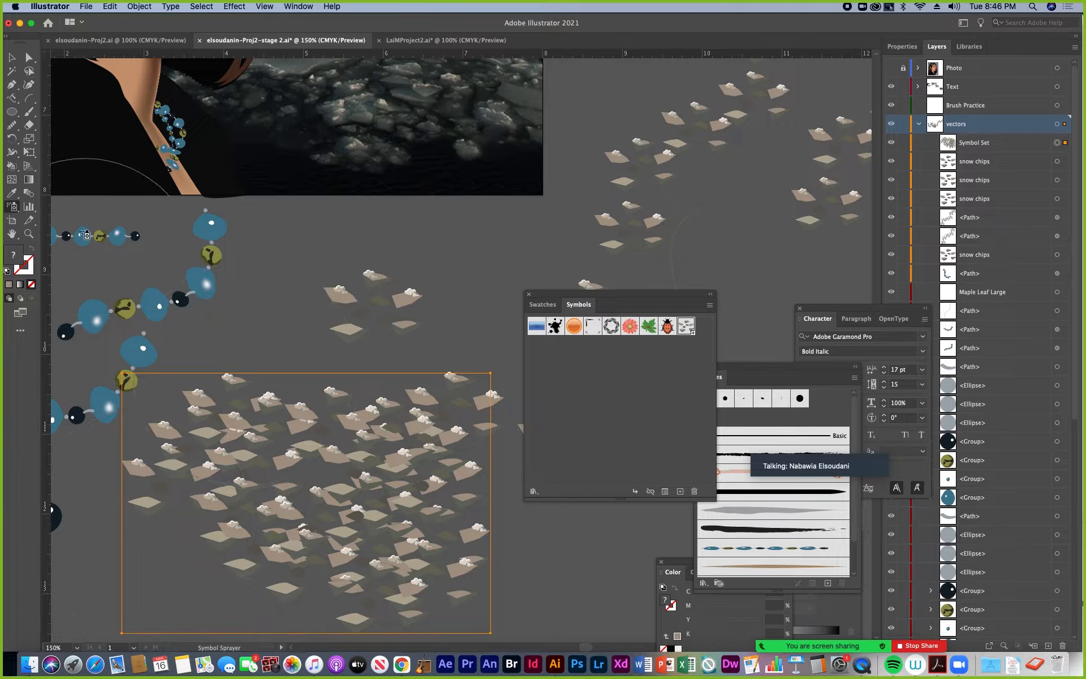
pyautogui.click(11, 57)
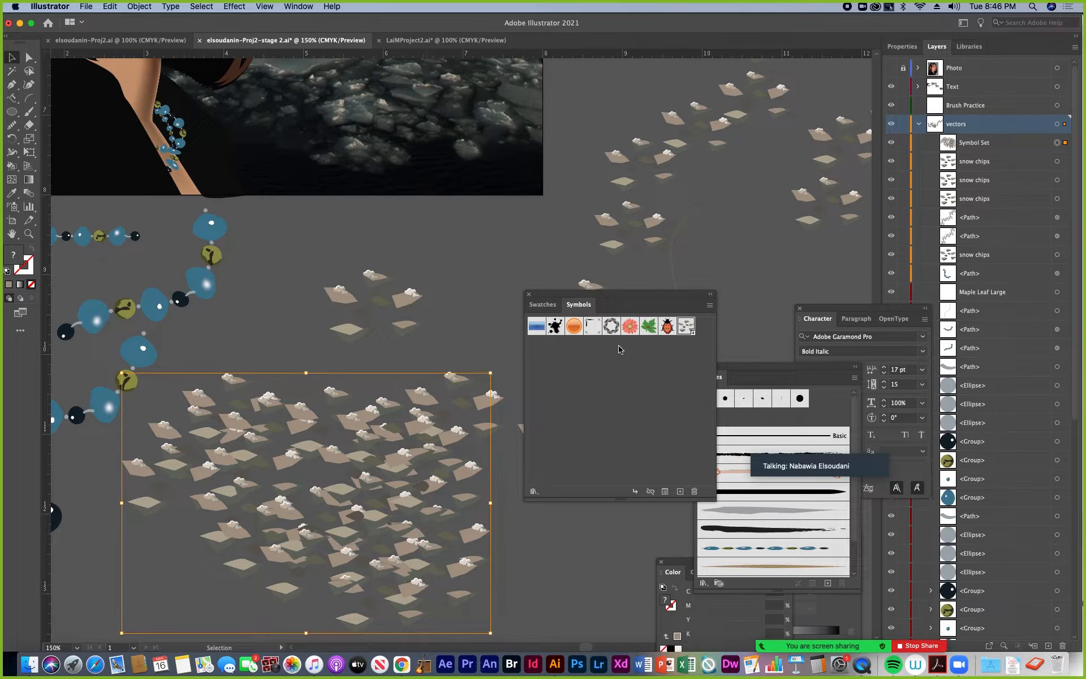
pyautogui.click(486, 340)
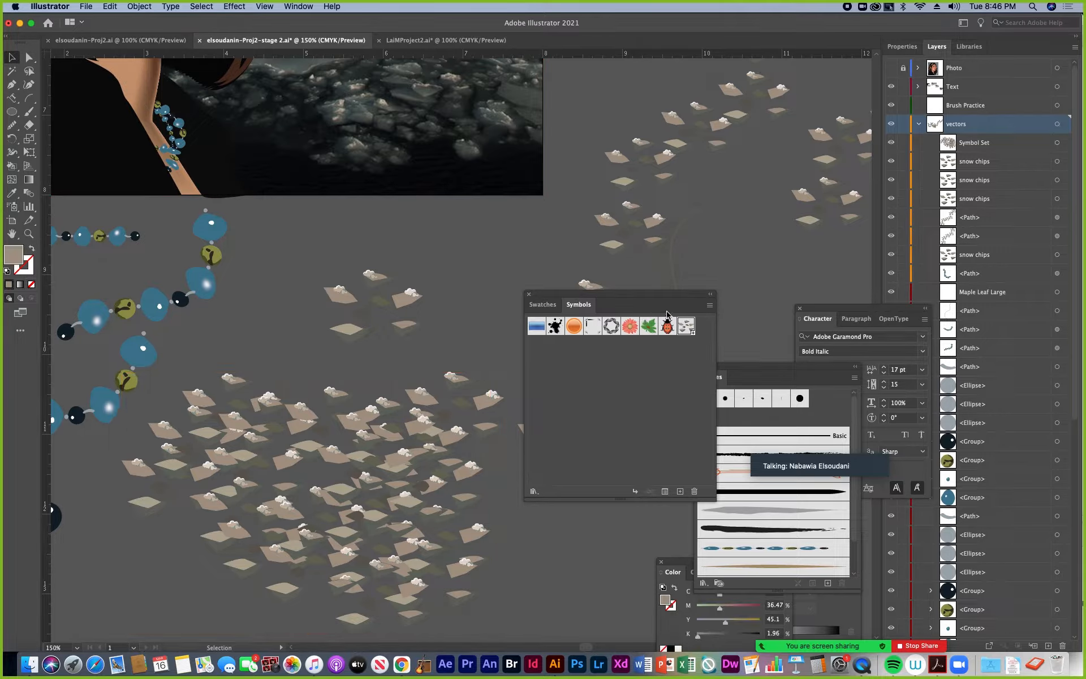
# Break the link to the symbol for the snow chips instance just above the sprayed cluster
pyautogui.moveTo(668, 295); pyautogui.dragTo(417, 388)
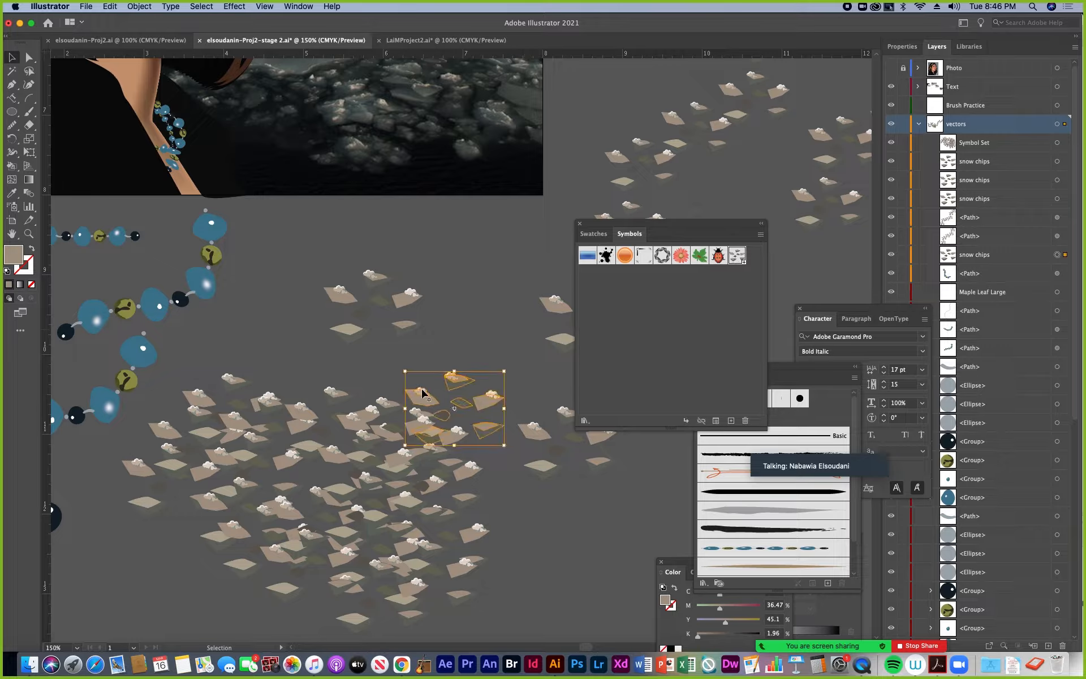
pyautogui.moveTo(464, 428); pyautogui.dragTo(383, 326)
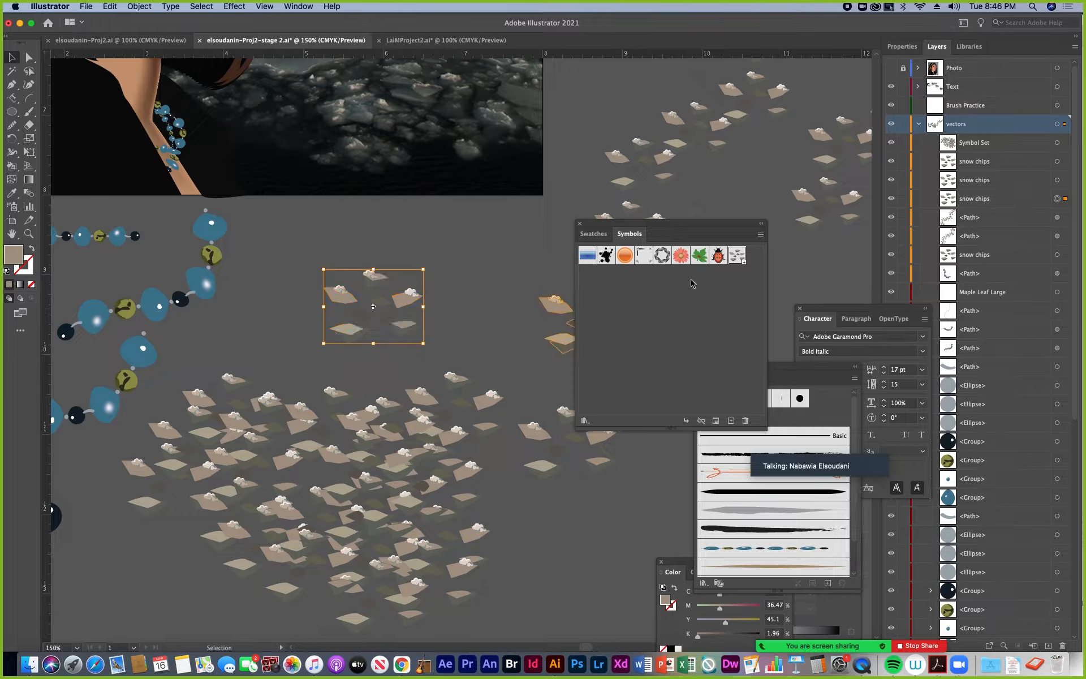
pyautogui.click(702, 421)
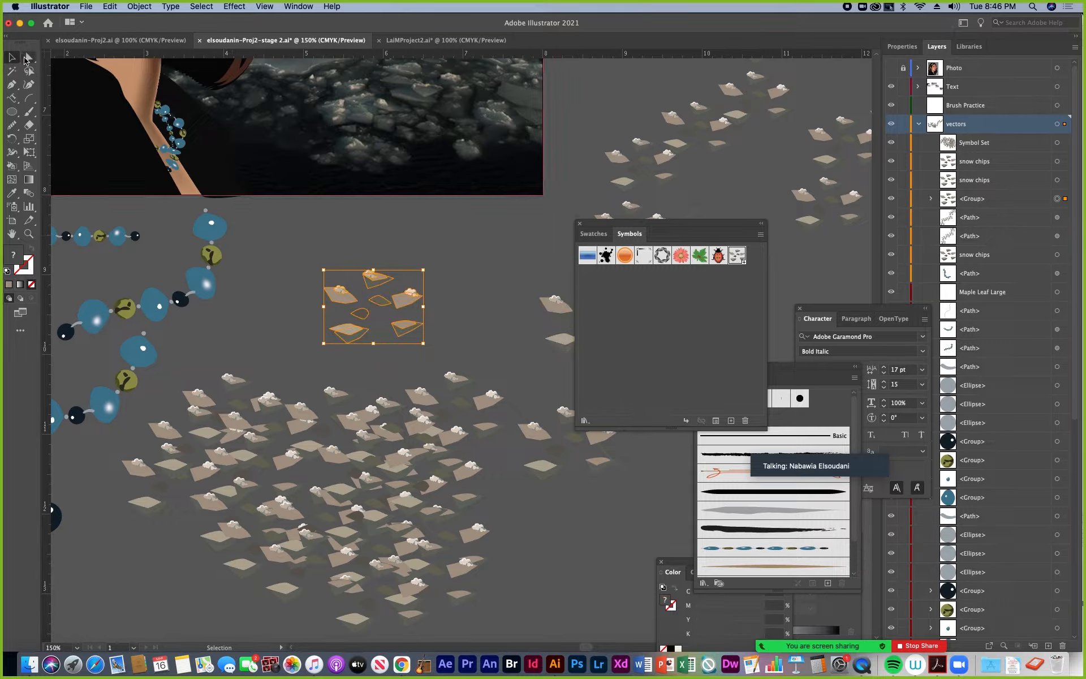
# Examine the editable paths and anchor points of the unlinked ice group up close, and compare it with the sprayed symbol set
pyautogui.press('a')
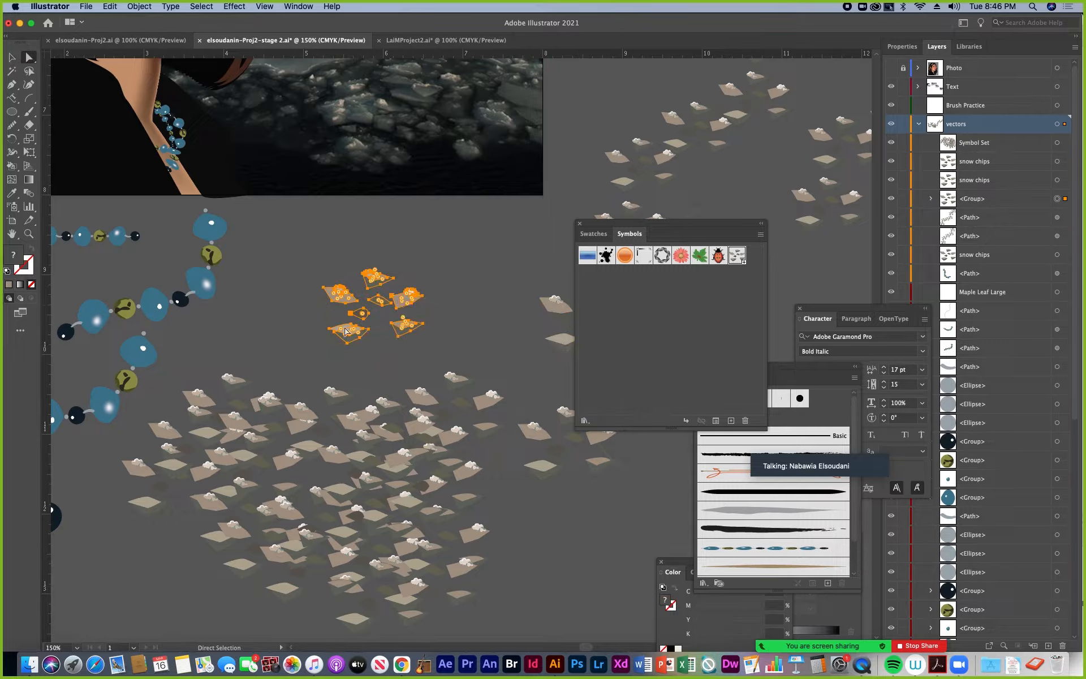
pyautogui.press('super+equal')
pyautogui.press('super+equal')
pyautogui.press('super+equal')
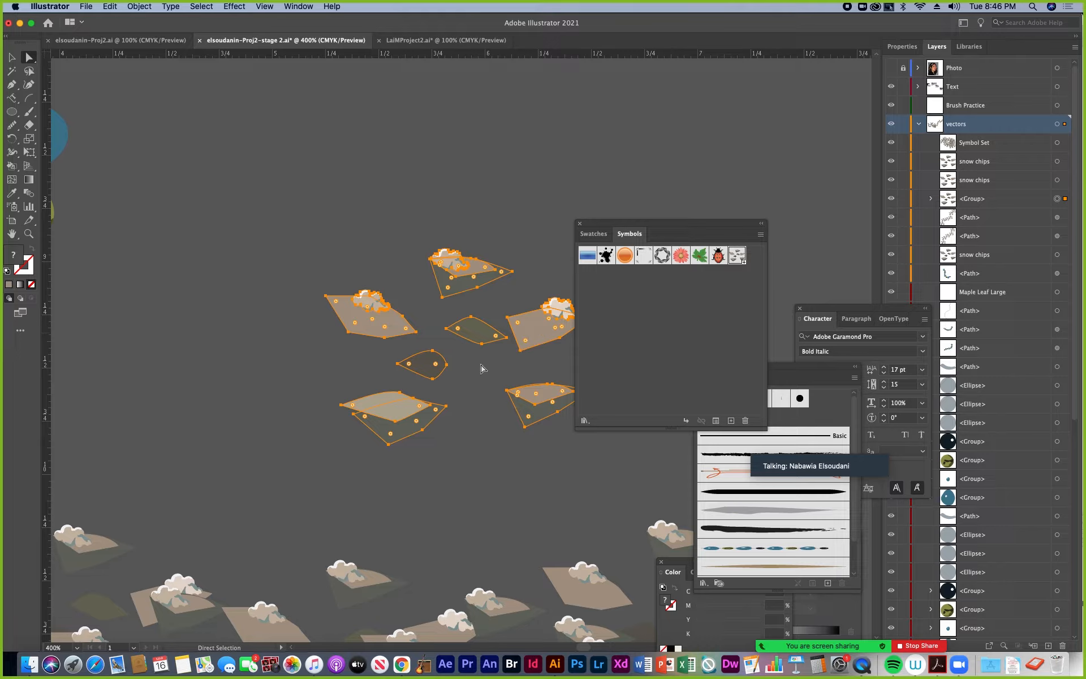
pyautogui.press('super+minus')
pyautogui.press('super+minus')
pyautogui.press('super+minus')
pyautogui.press('super+minus')
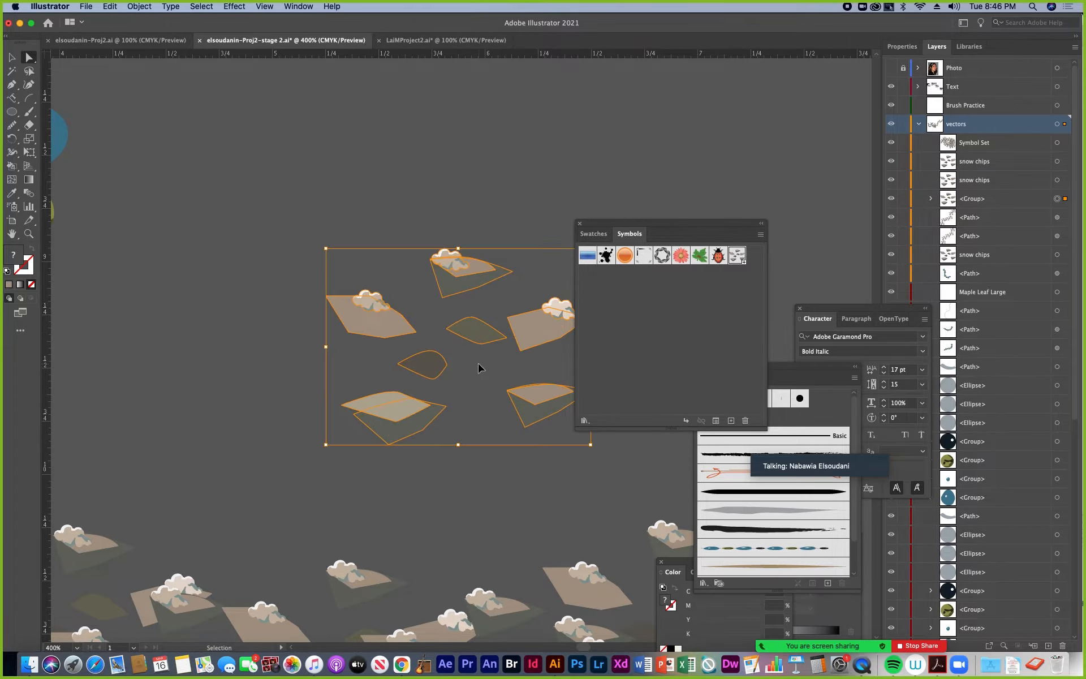
pyautogui.moveTo(500, 390); pyautogui.dragTo(334, 351)
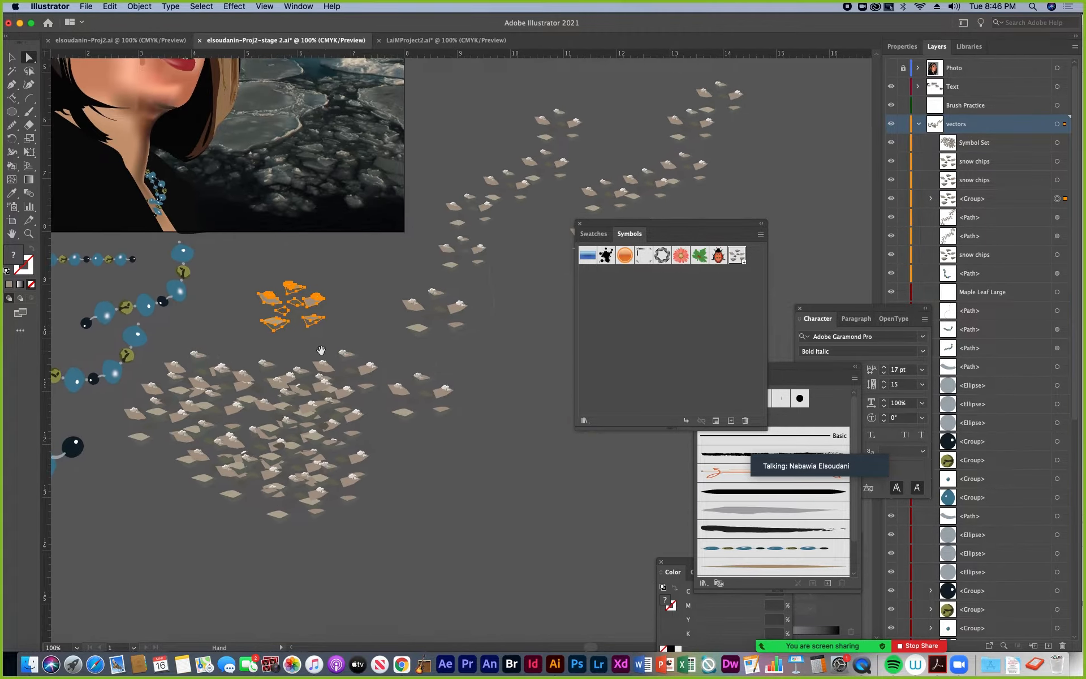
pyautogui.press('v')
pyautogui.click(338, 449)
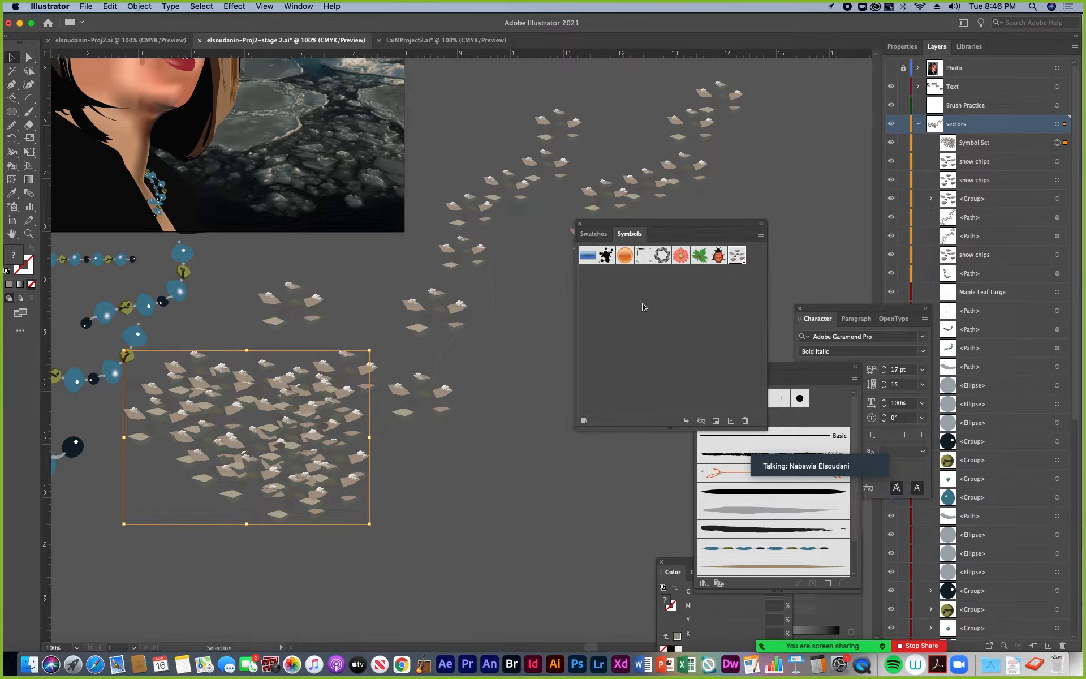
pyautogui.click(501, 401)
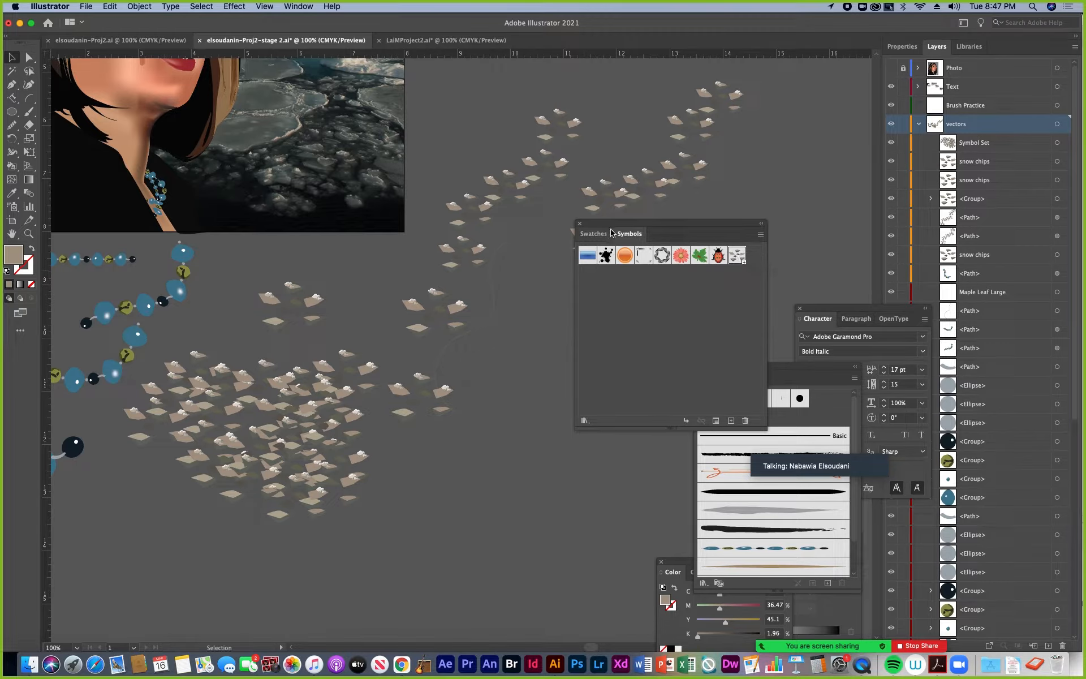
# Open the snow chips symbol in symbol editing mode and magnify its ice pieces to 400%
pyautogui.doubleClick(737, 256)
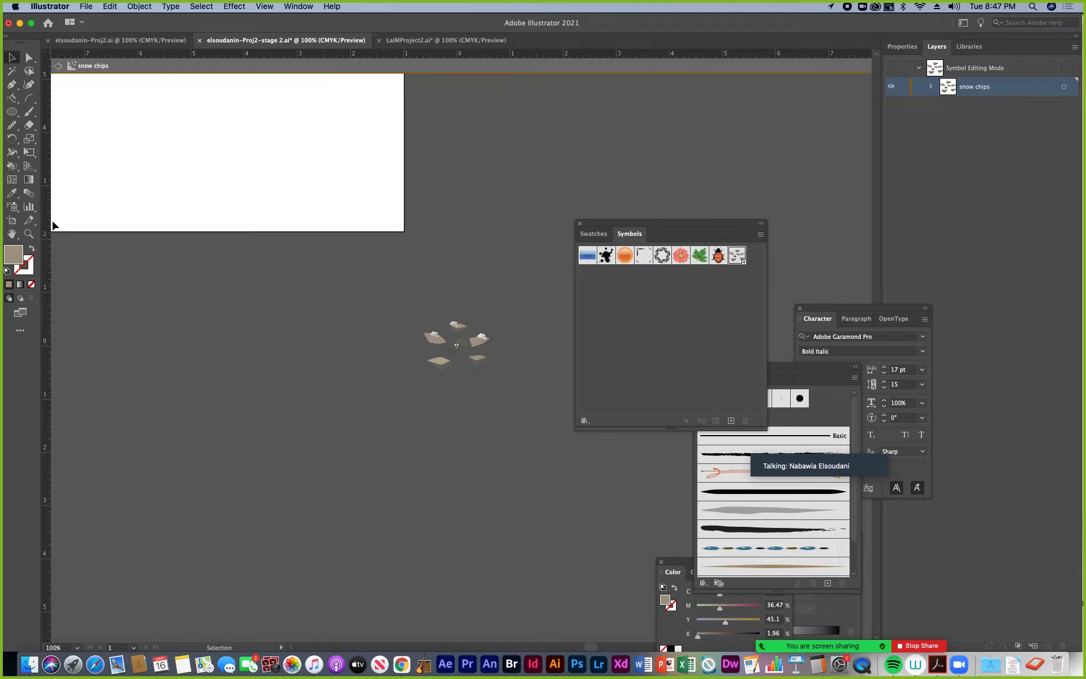
pyautogui.click(28, 235)
pyautogui.click(497, 377)
pyautogui.click(387, 315)
pyautogui.click(379, 345)
pyautogui.click(374, 357)
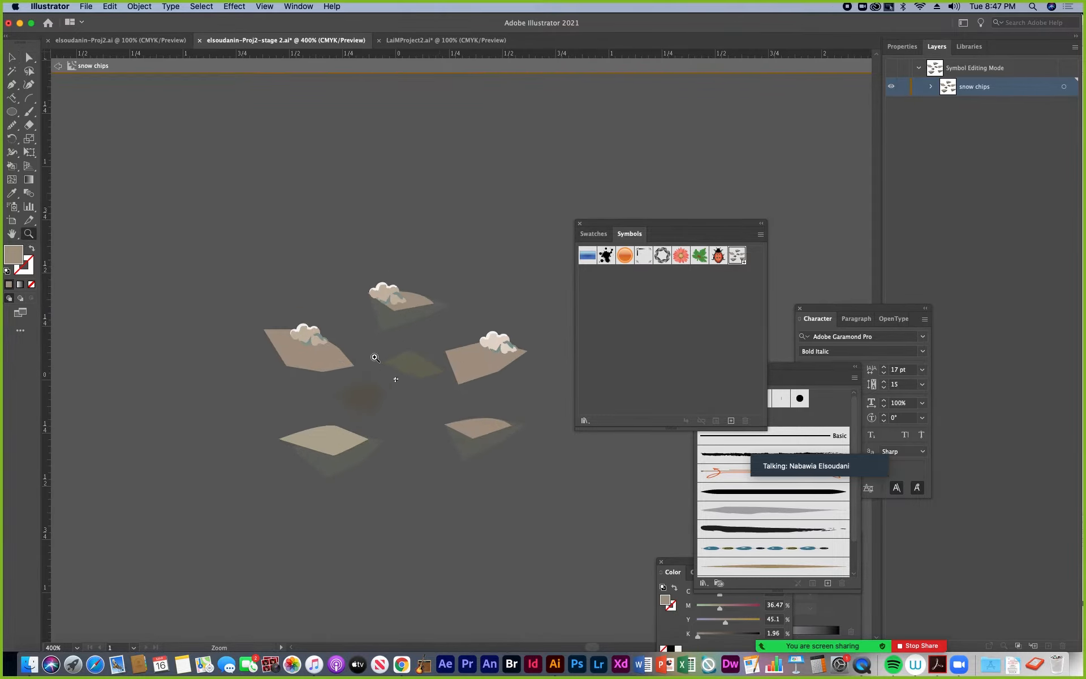
# Recolor the leftmost ice piece in the snow chips symbol light blue (#80C7D8), exit symbol editing and check the placed instances
pyautogui.click(29, 57)
pyautogui.click(304, 365)
pyautogui.doubleClick(15, 256)
pyautogui.click(583, 414)
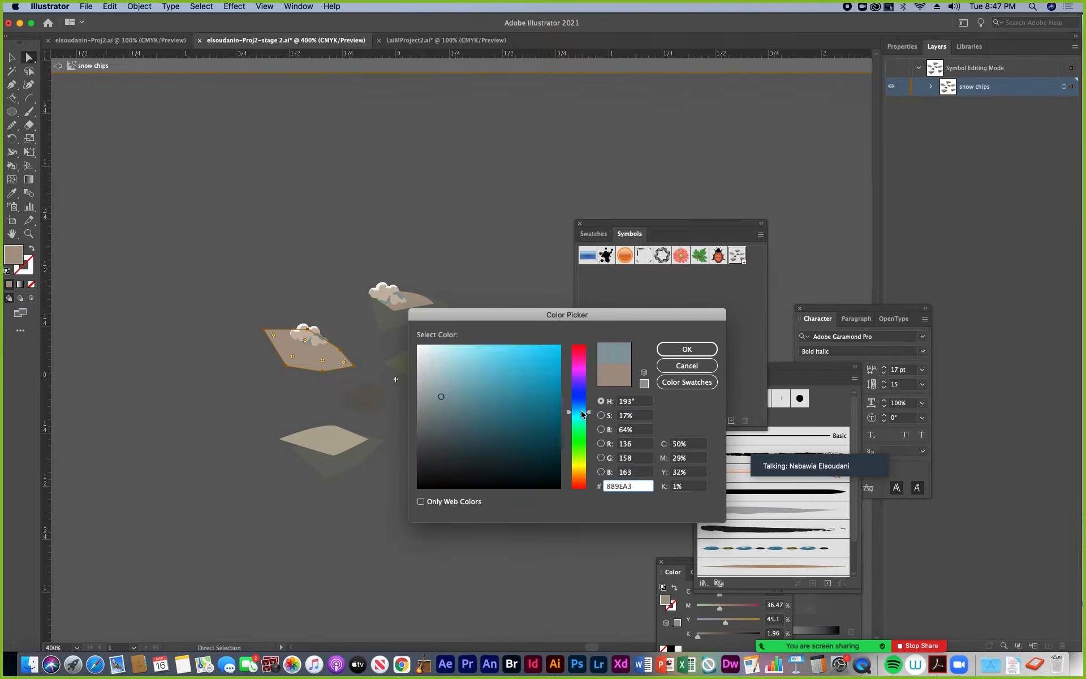
pyautogui.moveTo(446, 390); pyautogui.dragTo(476, 366)
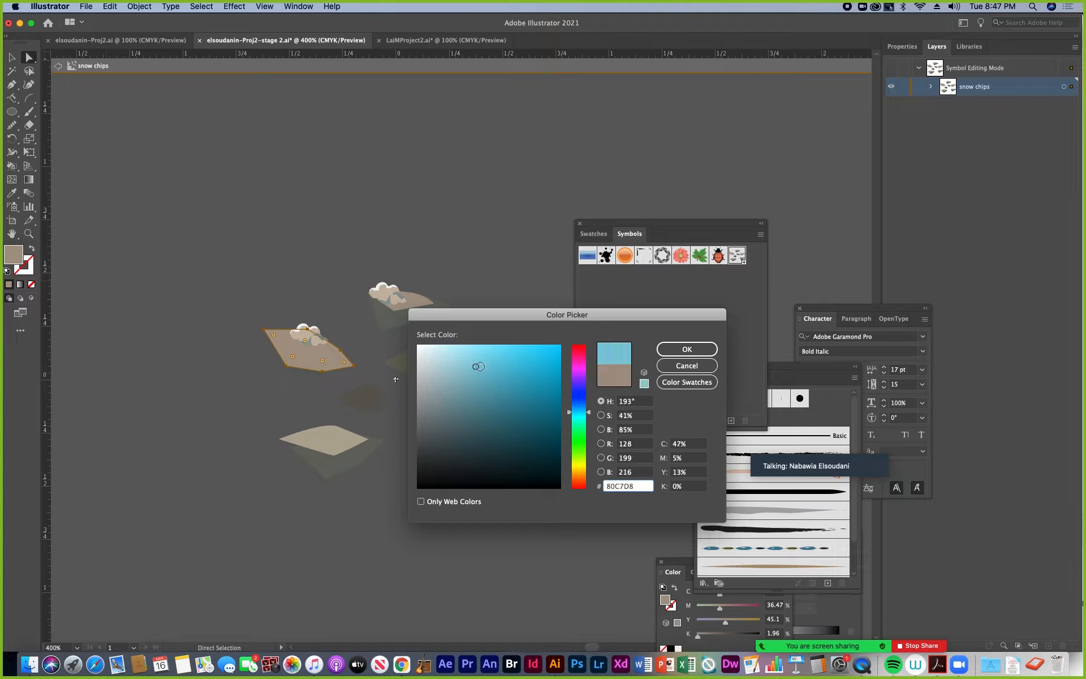
pyautogui.click(661, 356)
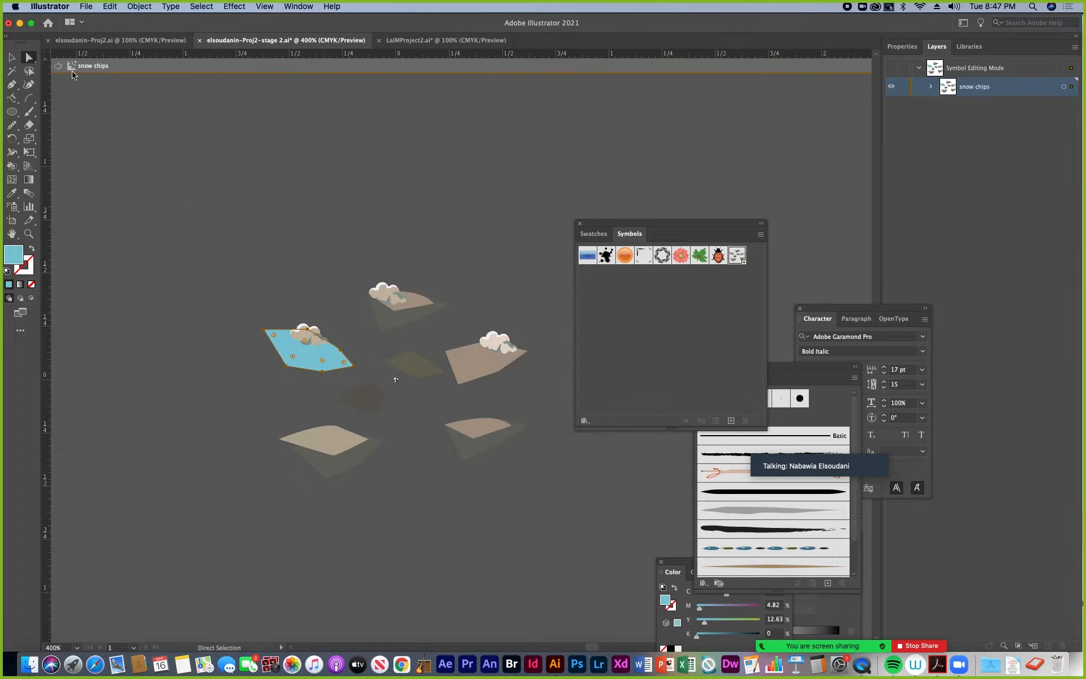
pyautogui.click(57, 66)
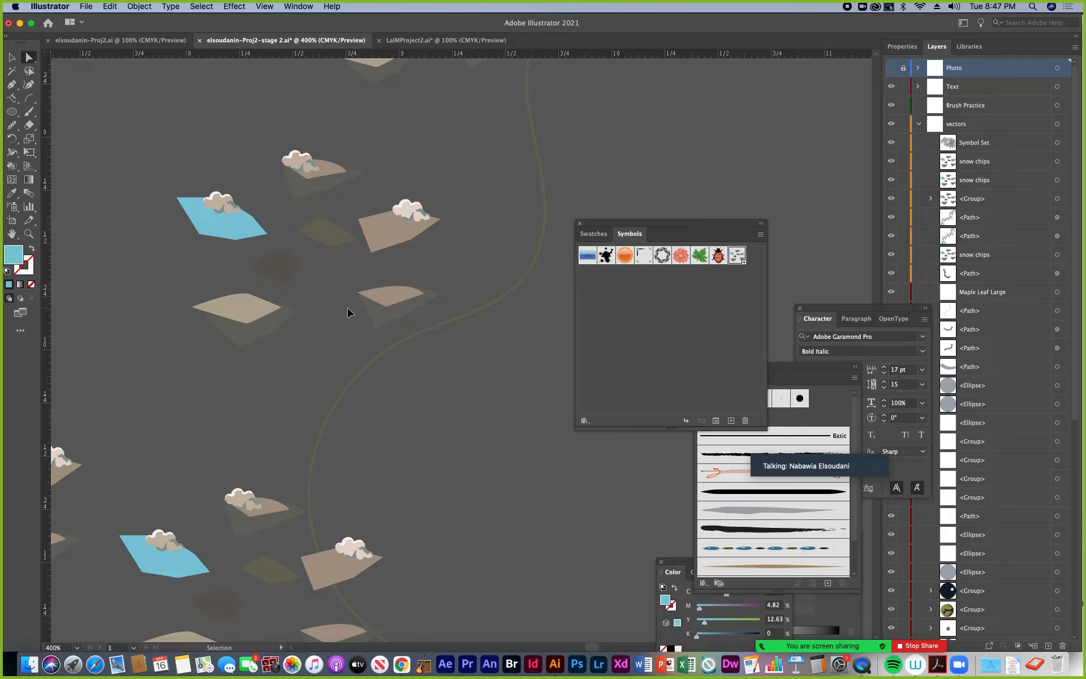
pyautogui.click(303, 378)
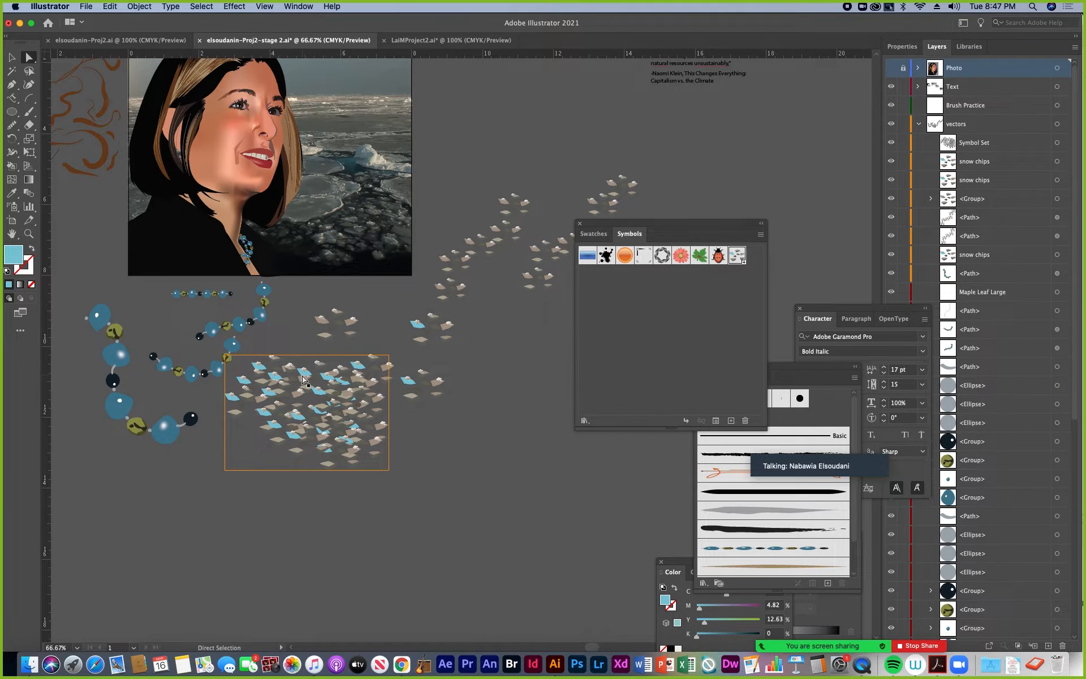
pyautogui.click(420, 339)
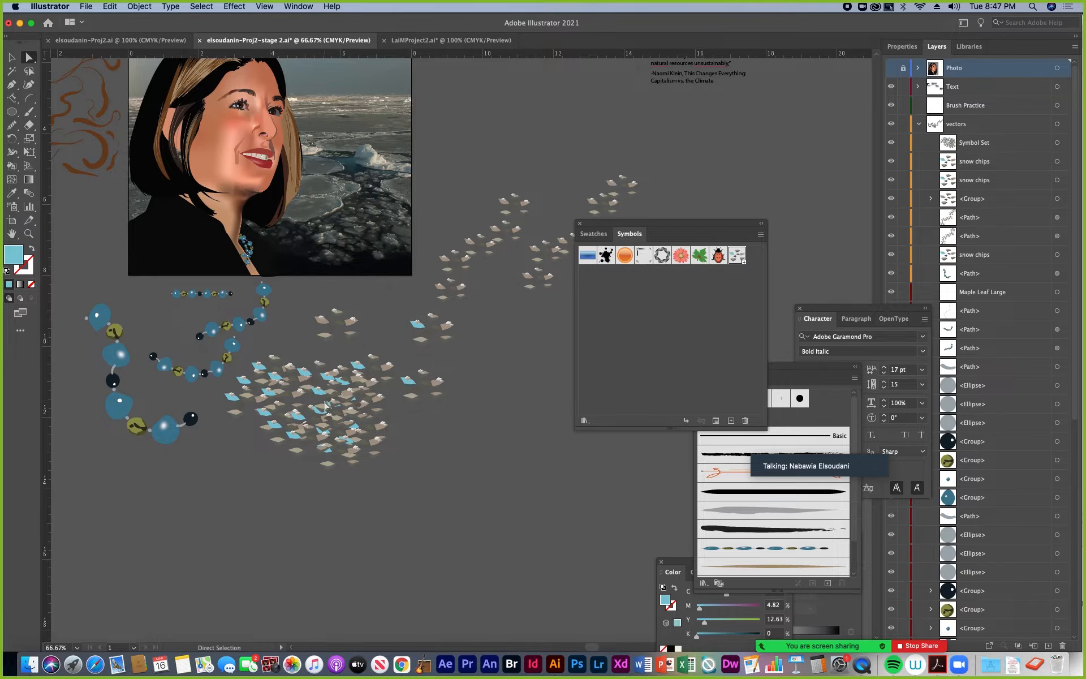
# Reopen the snow chips symbol, match the blue ice piece to the rightmost piece's tan fill with the Eyedropper, and exit symbol editing
pyautogui.doubleClick(737, 256)
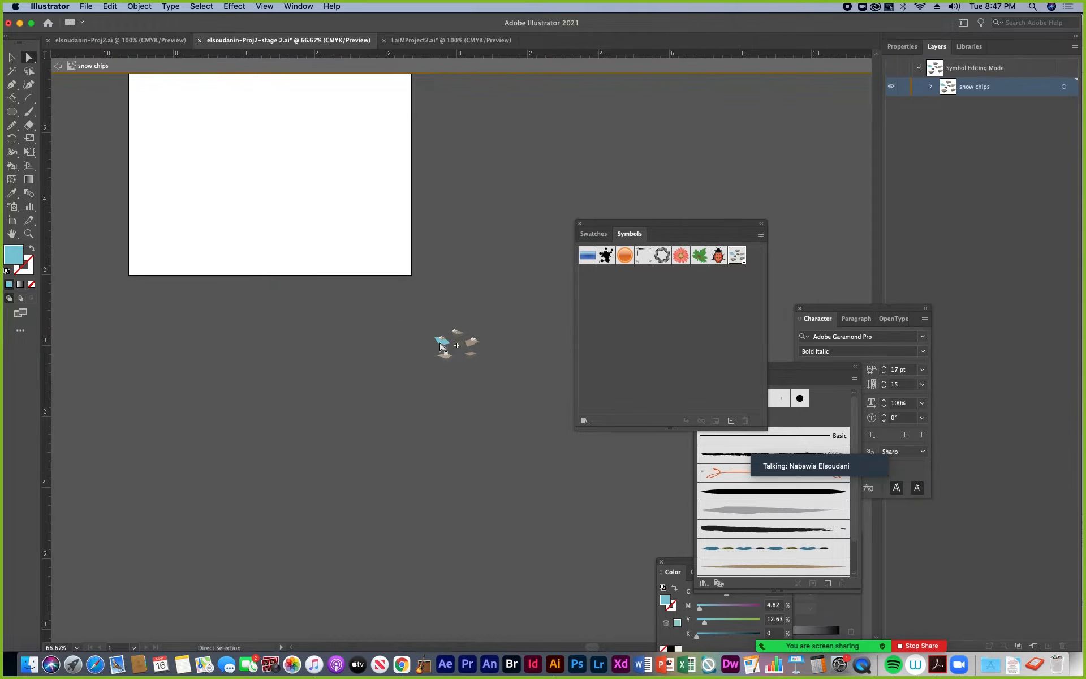
pyautogui.click(31, 235)
pyautogui.moveTo(459, 336); pyautogui.dragTo(486, 318)
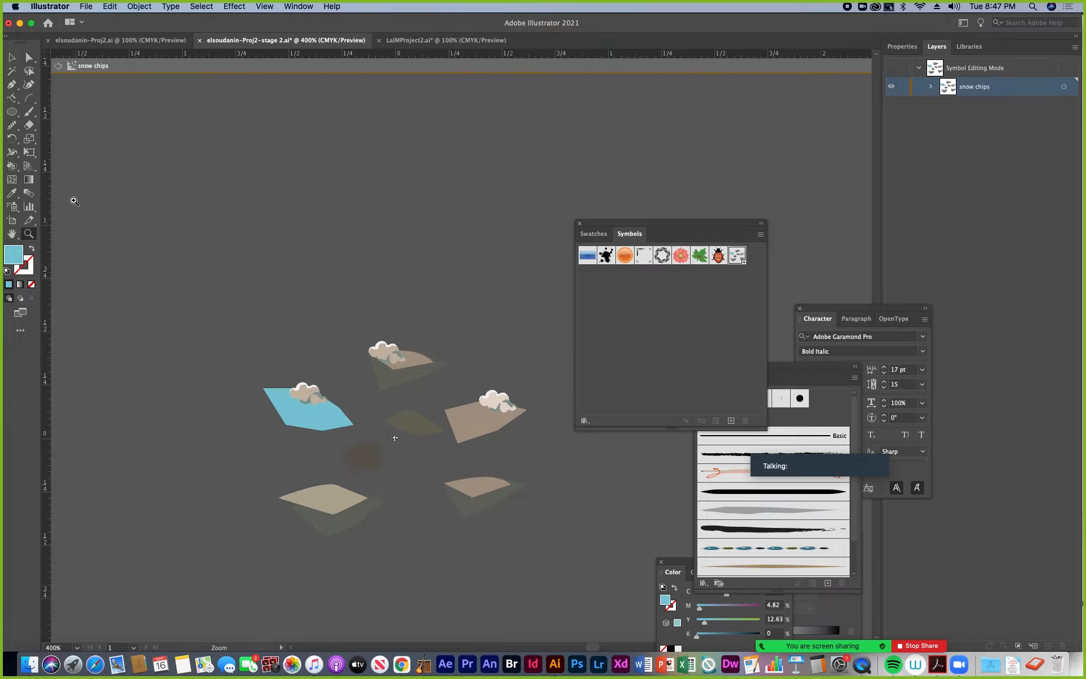
pyautogui.click(27, 58)
pyautogui.click(283, 406)
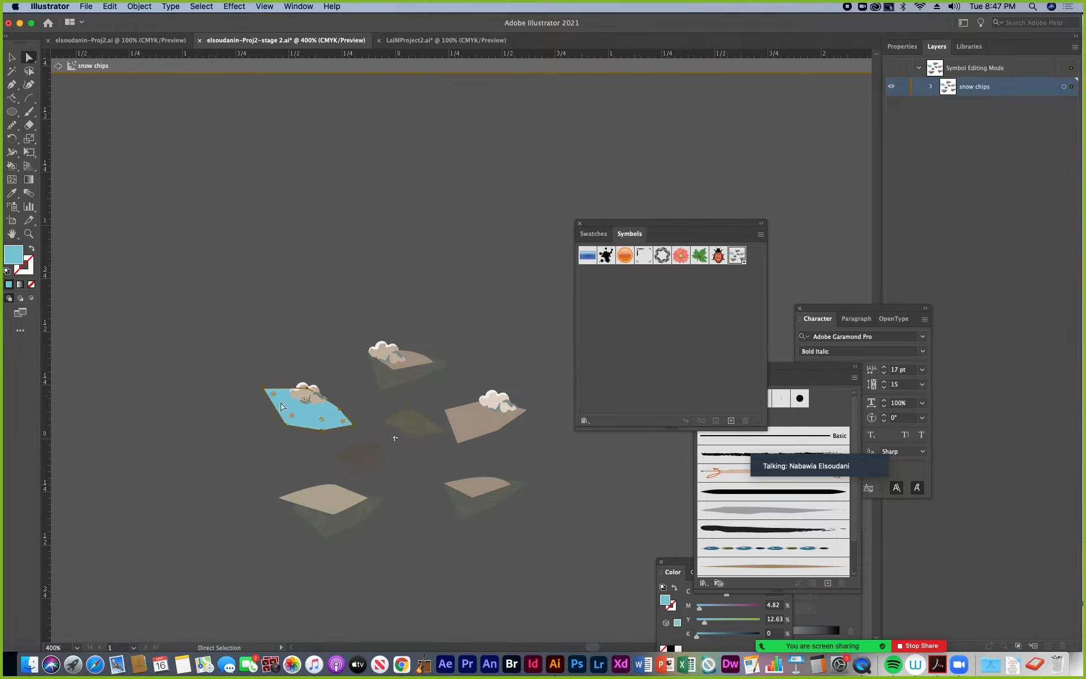
pyautogui.click(11, 193)
pyautogui.click(472, 416)
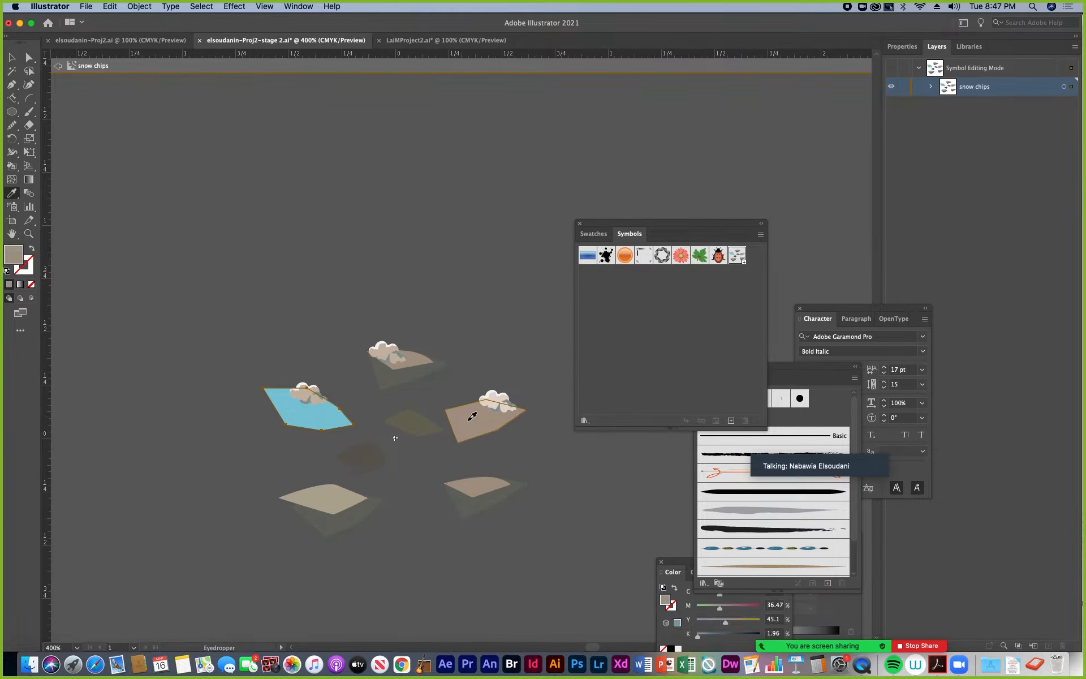
pyautogui.click(12, 58)
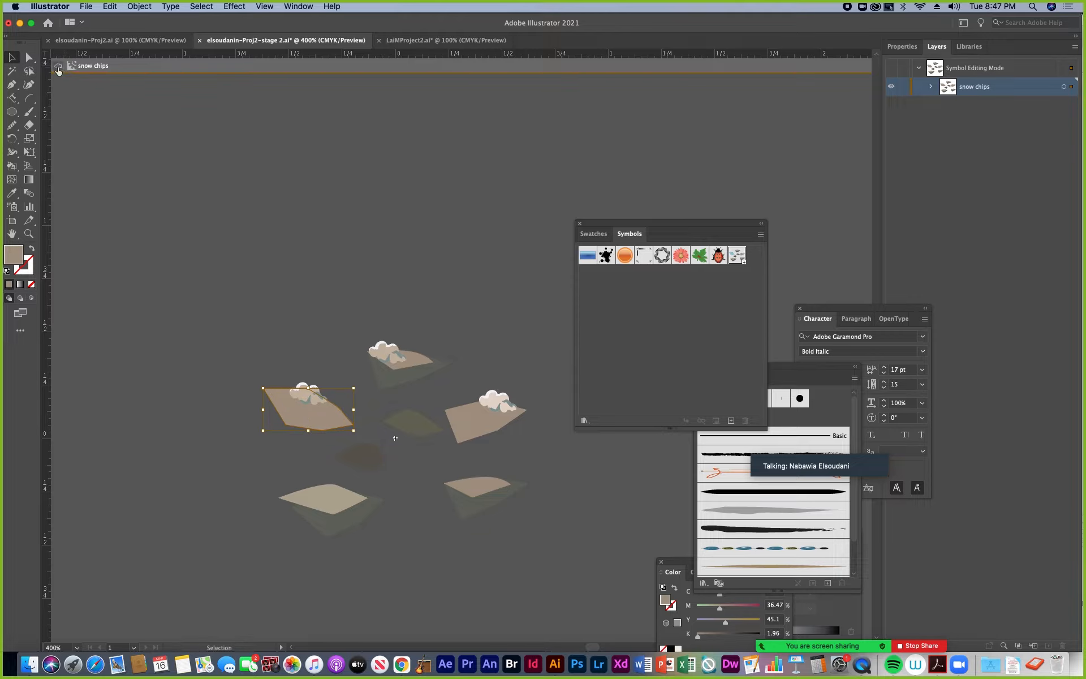
pyautogui.click(58, 68)
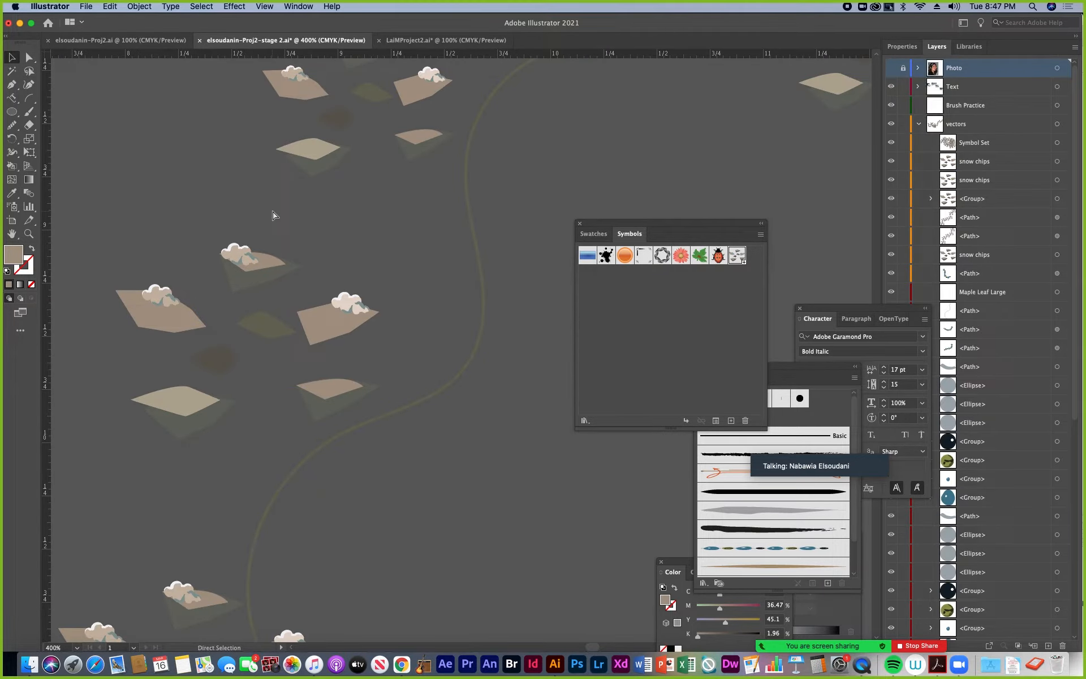
# Move the sprayed snow chips set away from the necklace beads, and rearrange the floating Character and Brushes palettes around the Symbols palette
pyautogui.press('super+minus')
pyautogui.press('super+minus')
pyautogui.press('super+minus')
pyautogui.press('super+minus')
pyautogui.press('super+minus')
pyautogui.press('super+minus')
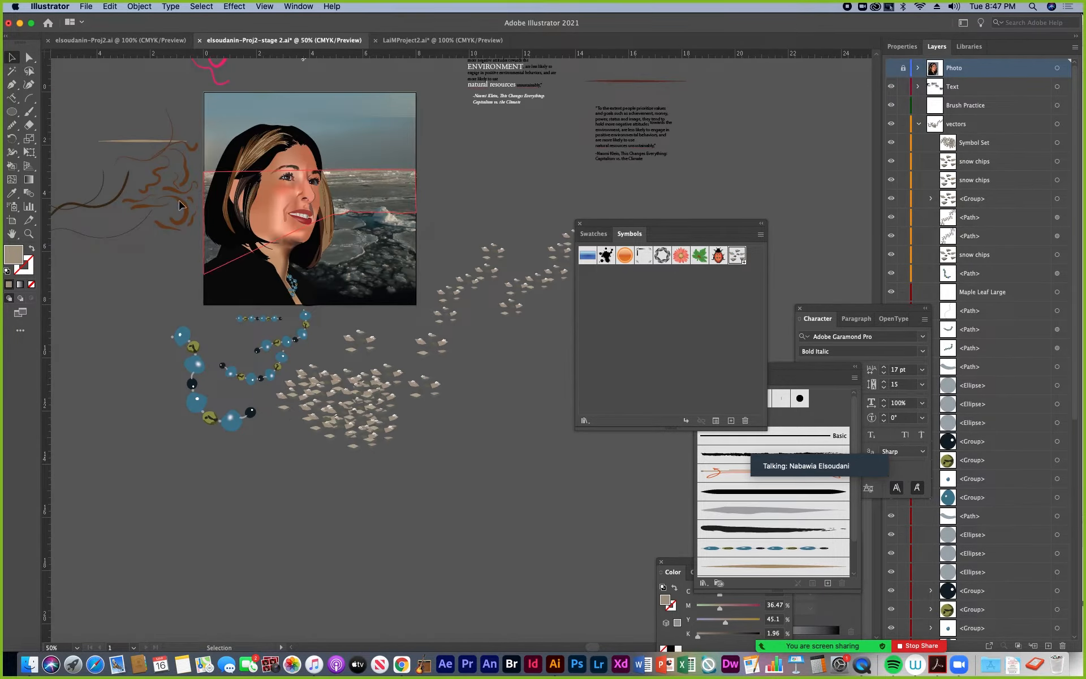
pyautogui.moveTo(374, 410); pyautogui.dragTo(505, 453)
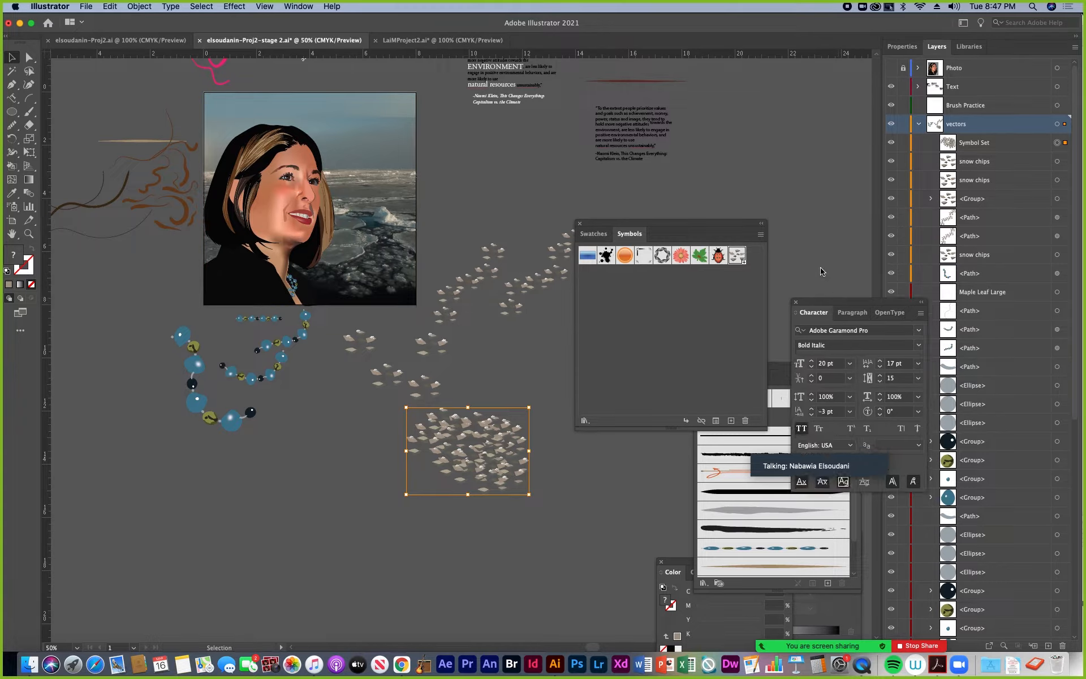
pyautogui.moveTo(839, 310); pyautogui.dragTo(735, 100)
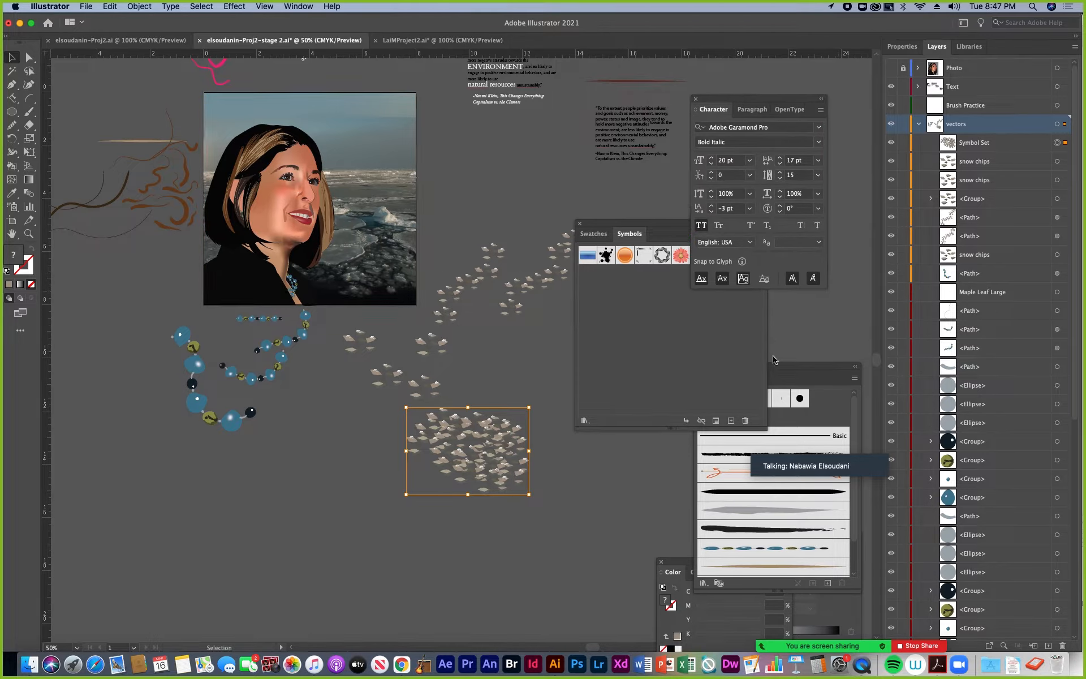
pyautogui.moveTo(809, 372); pyautogui.dragTo(589, 430)
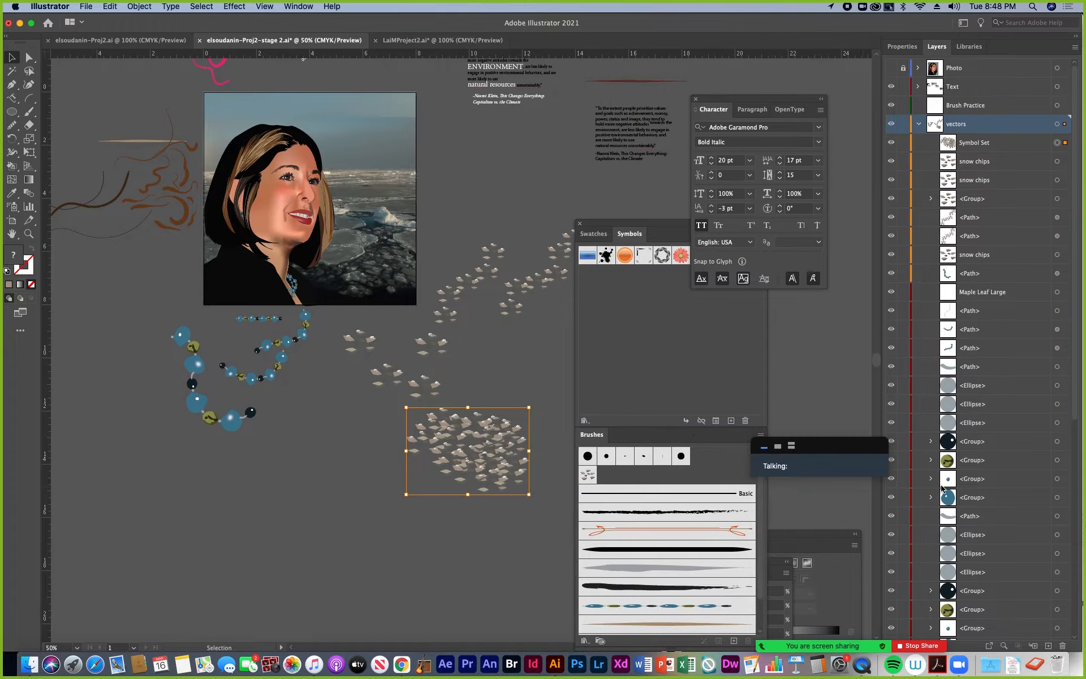
# Collapse the vectors layer, make the Background layer active and hide the Background Photo layer
pyautogui.click(922, 124)
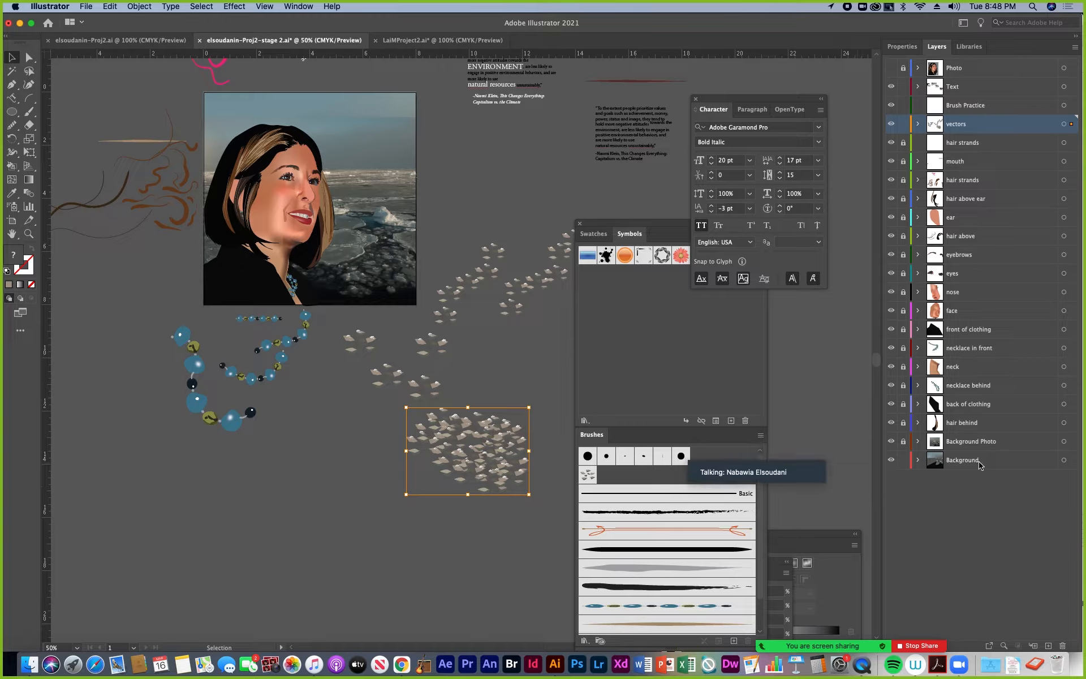
pyautogui.click(980, 463)
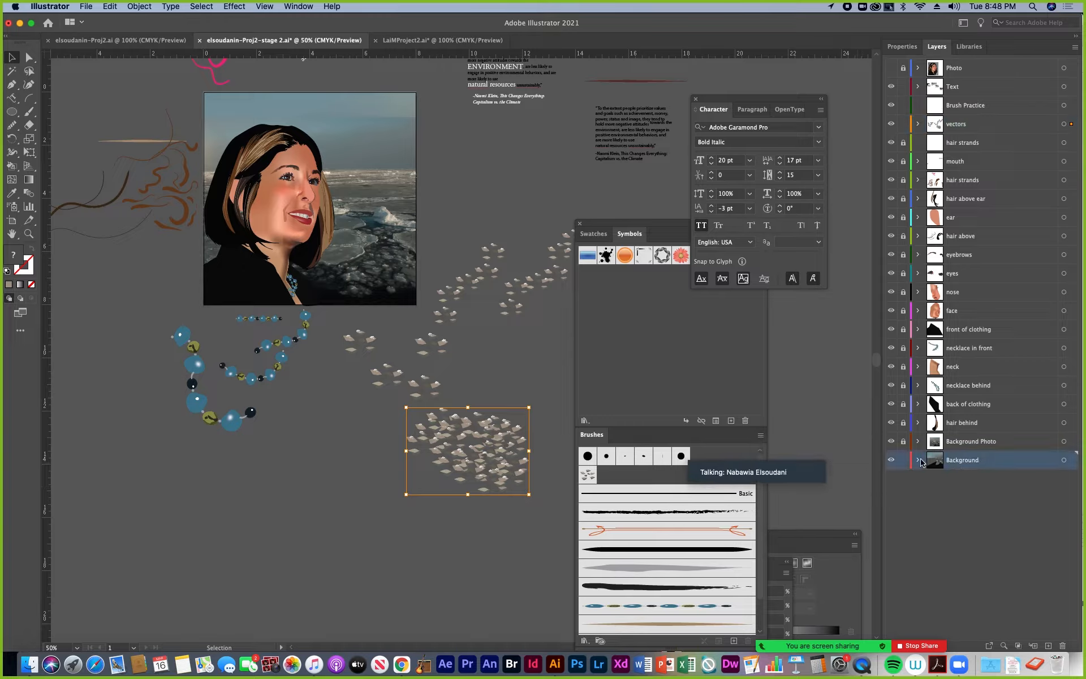
pyautogui.click(891, 442)
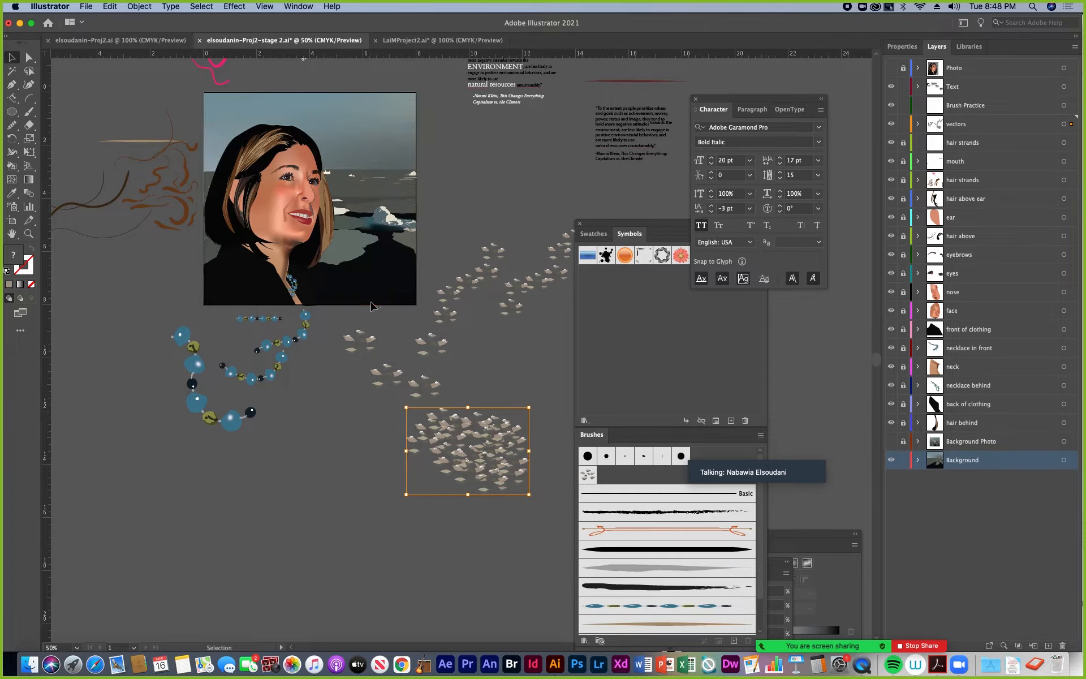
# Select the background artwork around the dark water and switch the drawing mode to Draw Inside
pyautogui.click(29, 237)
pyautogui.click(402, 285)
pyautogui.click(421, 307)
pyautogui.click(469, 397)
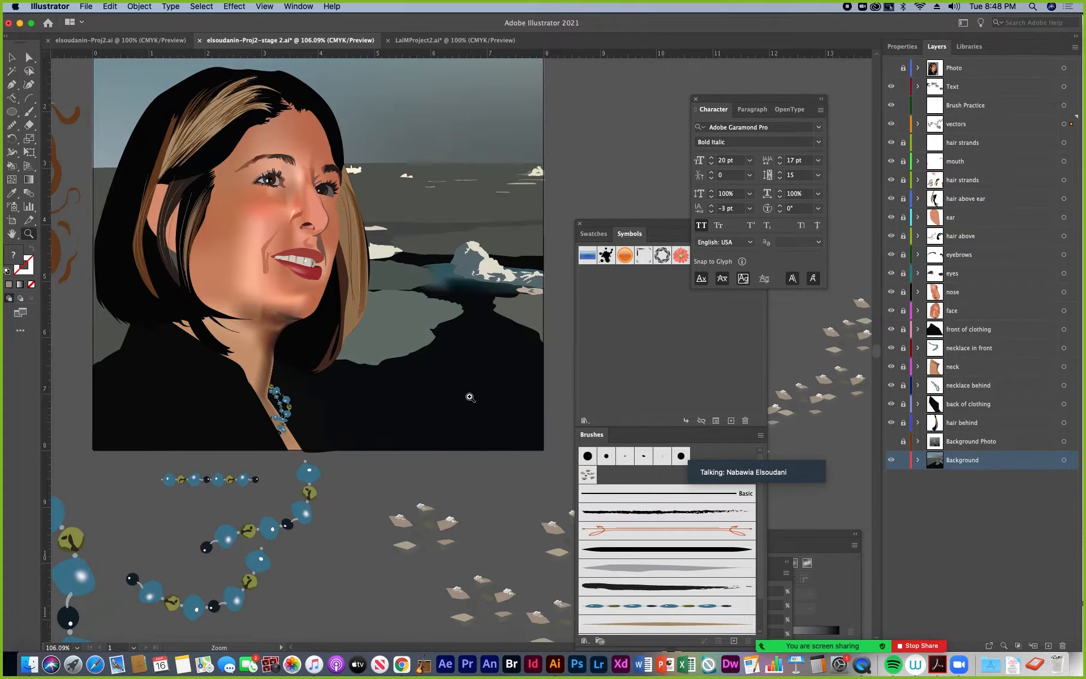
pyautogui.click(11, 57)
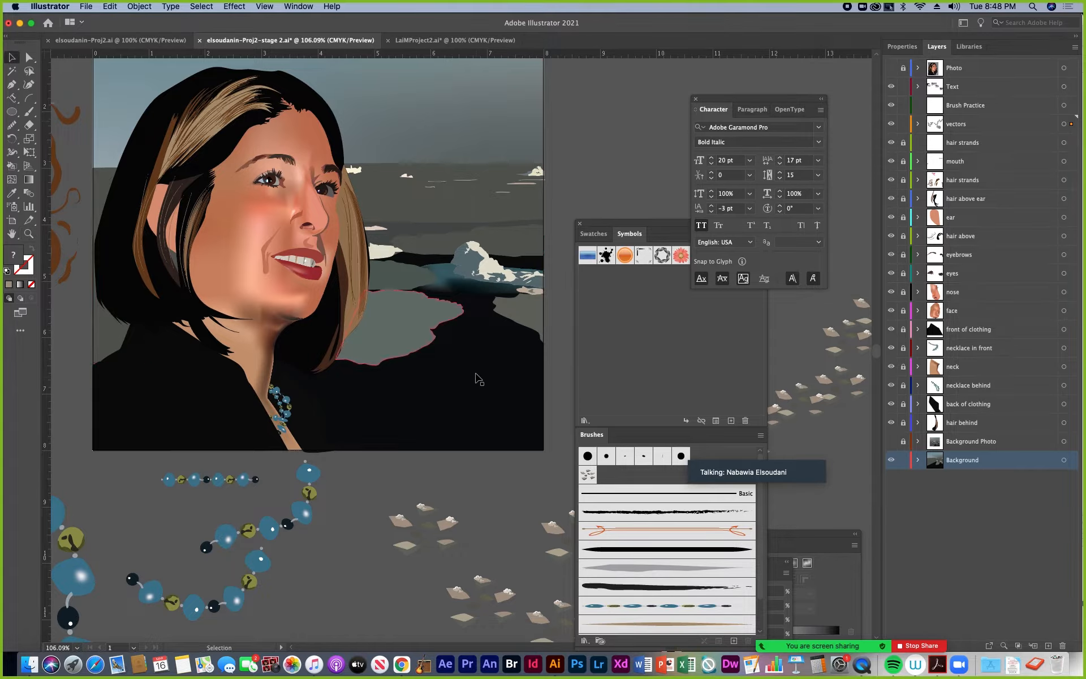
pyautogui.click(478, 397)
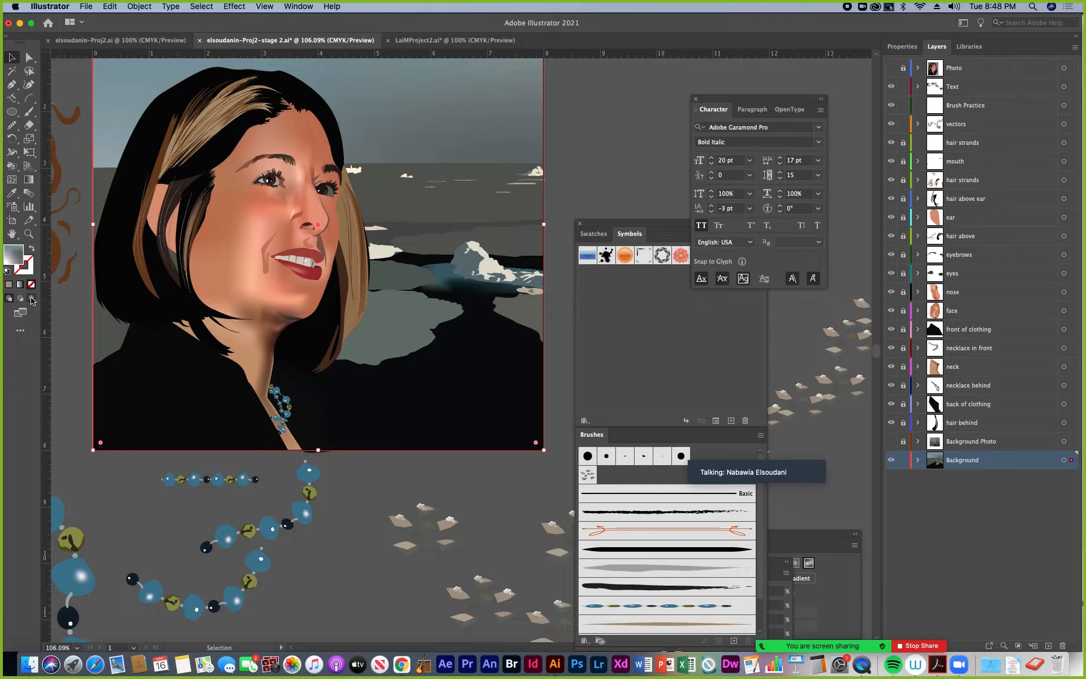
pyautogui.click(31, 299)
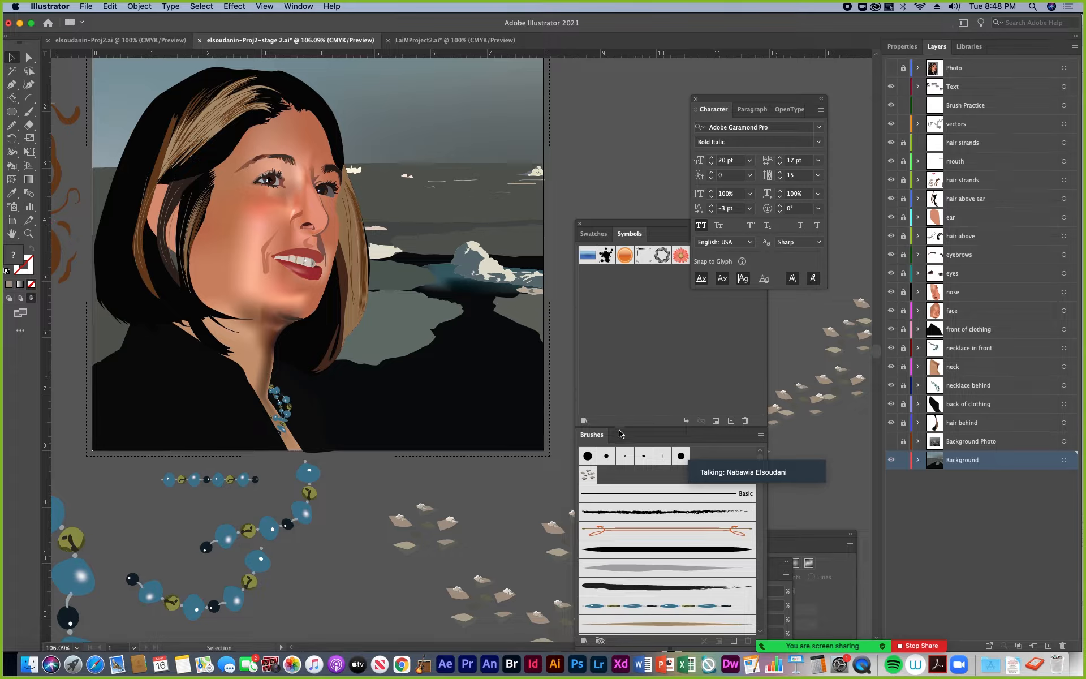
# Try to paint a snow chips scatter brush stroke over the dark water inside the background with the Paintbrush
pyautogui.moveTo(618, 222); pyautogui.dragTo(616, 54)
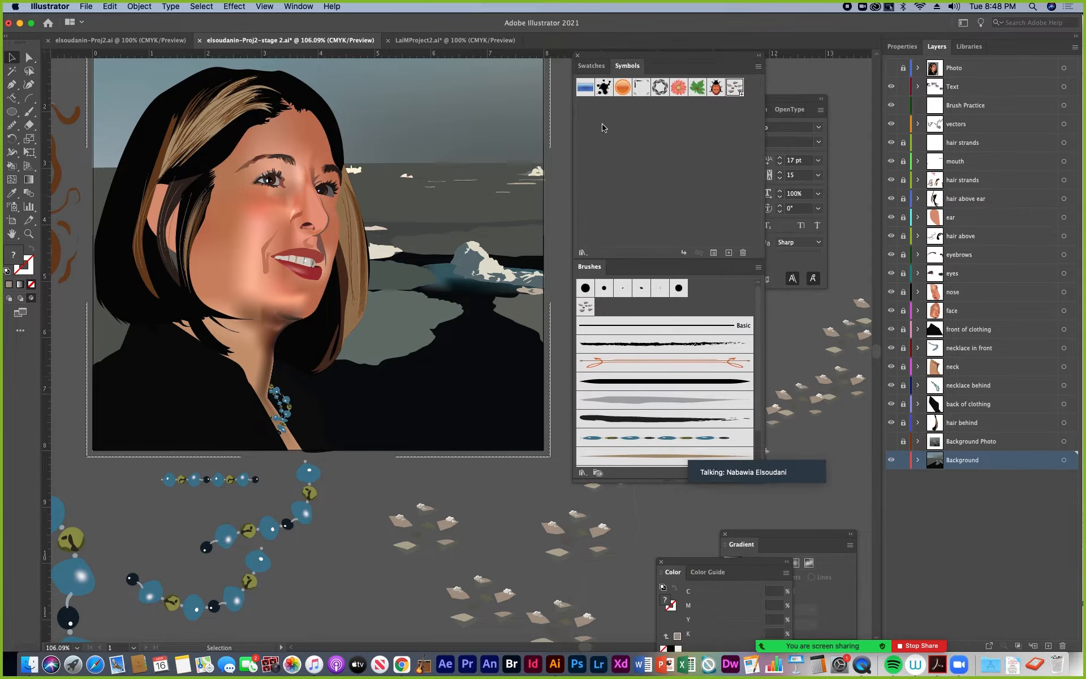
pyautogui.click(586, 307)
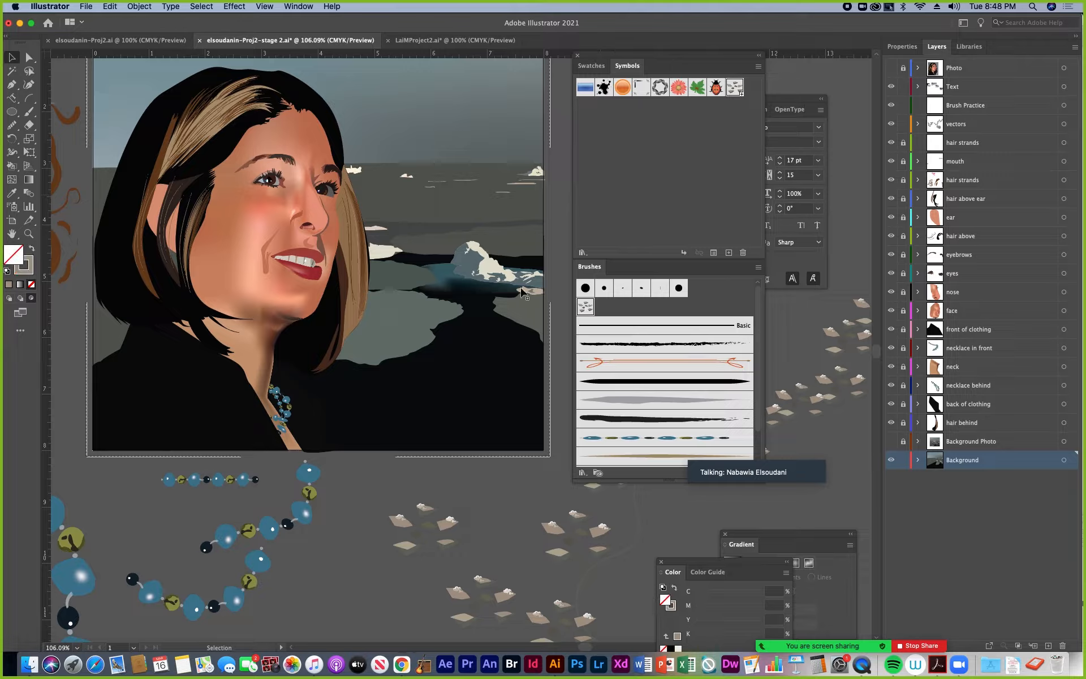
pyautogui.click(28, 111)
pyautogui.moveTo(474, 432); pyautogui.dragTo(508, 431)
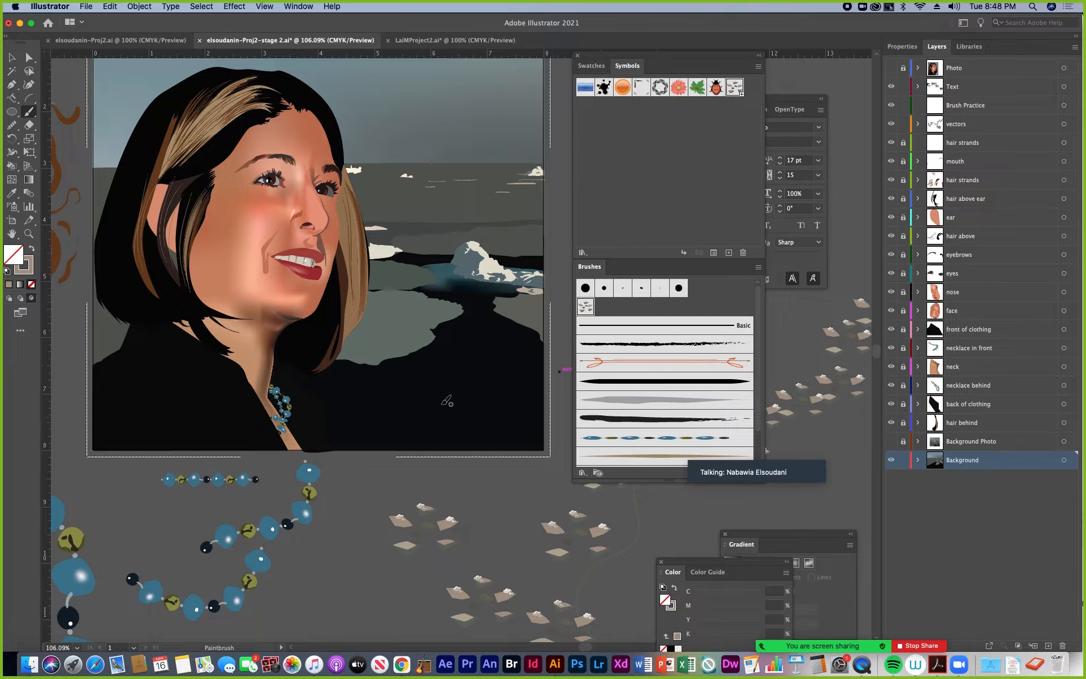
# Try to spray snow chips symbols over the dark water, undo the spray, and return to Draw Normal mode
pyautogui.click(13, 208)
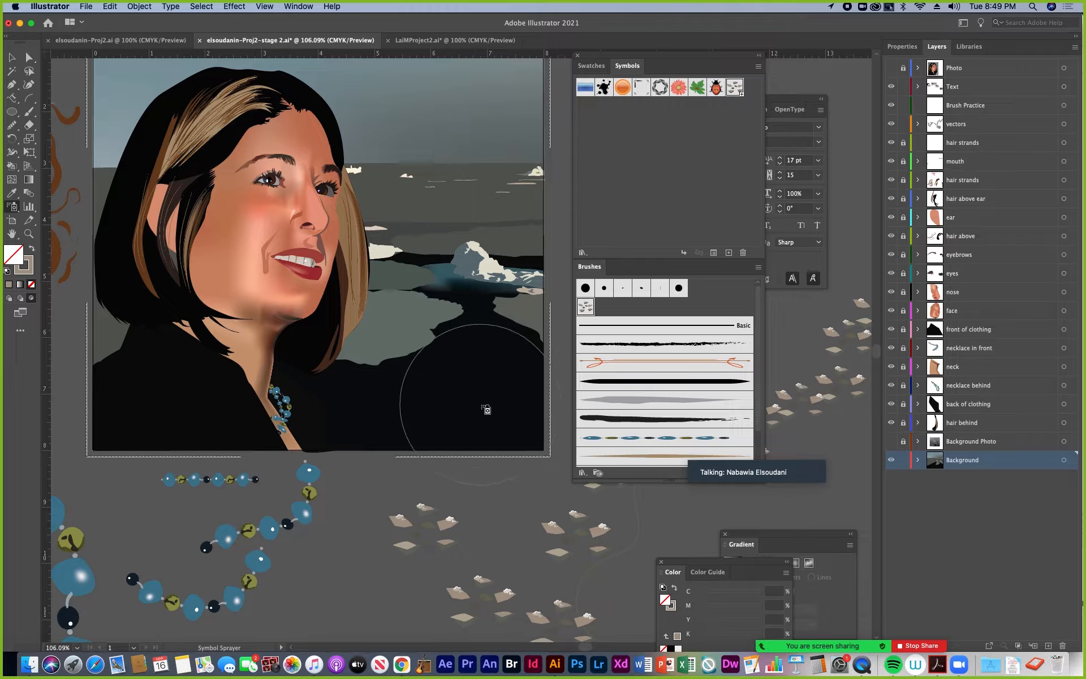
pyautogui.moveTo(486, 410); pyautogui.dragTo(501, 402)
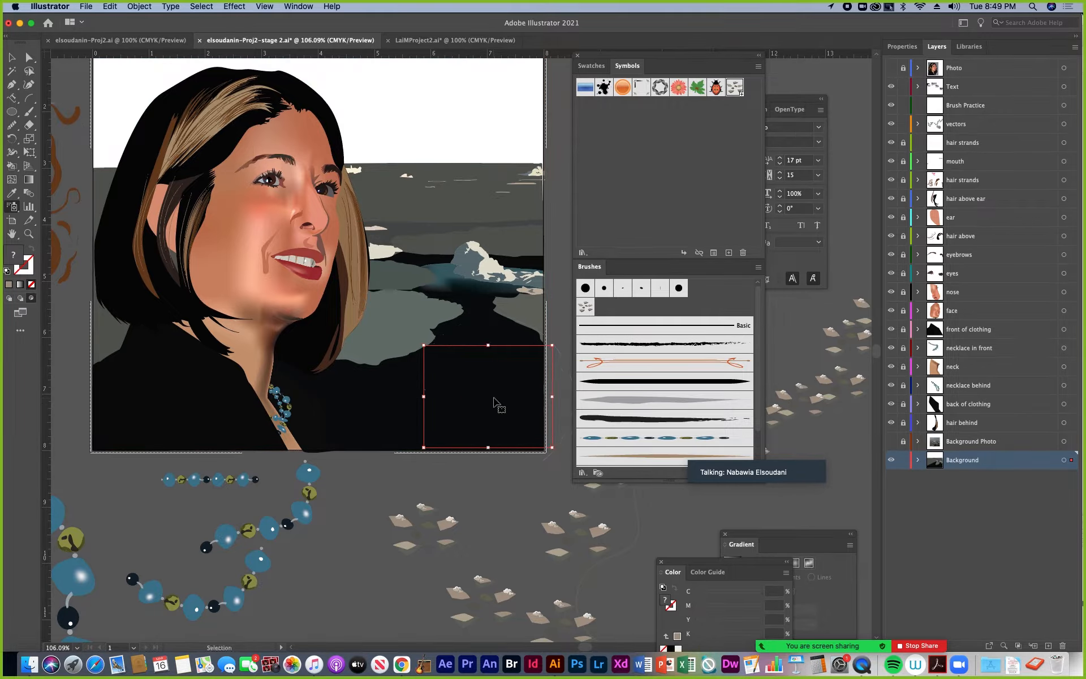
pyautogui.press('super+z')
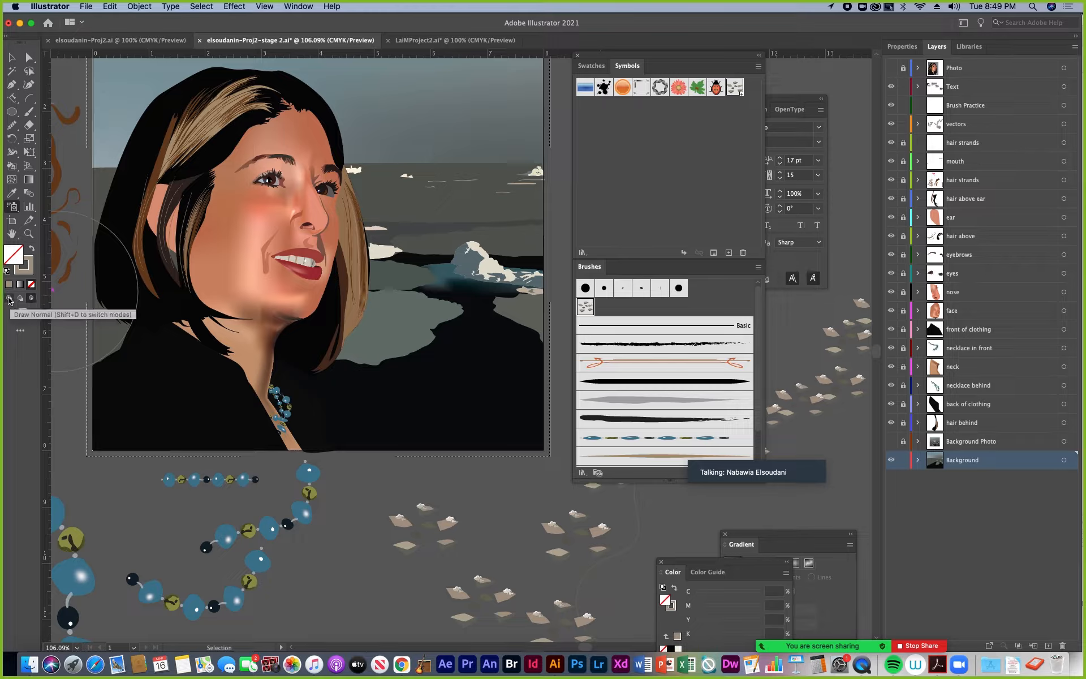
pyautogui.click(9, 299)
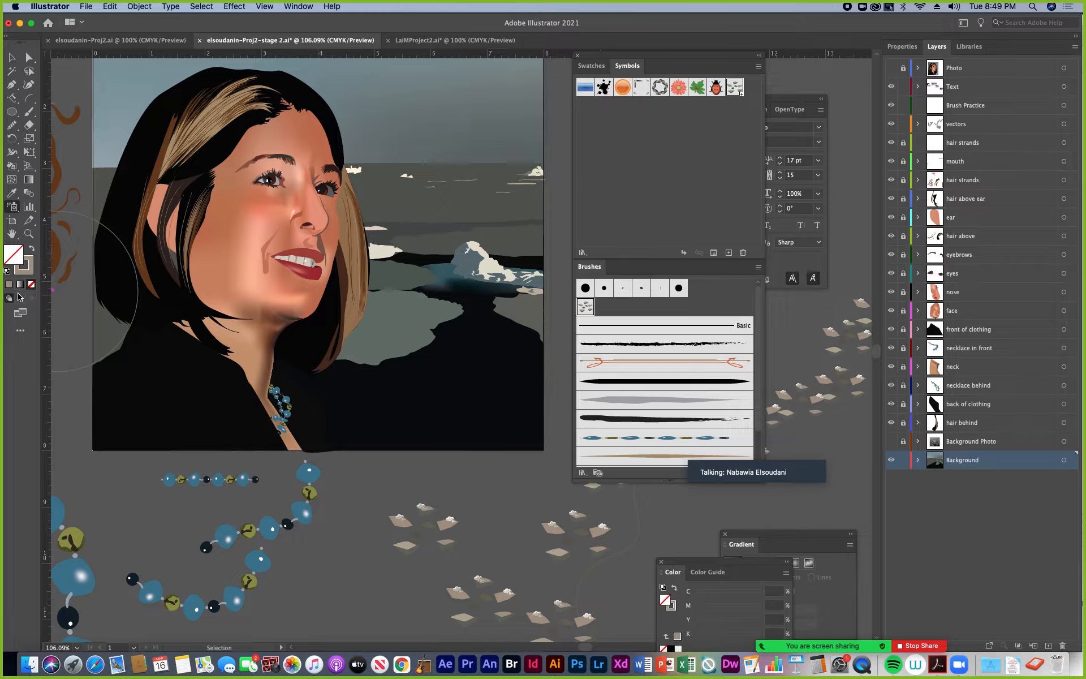
# Create an 8 in by 8 in rectangle on the Background layer with the Rectangle tool
pyautogui.click(11, 57)
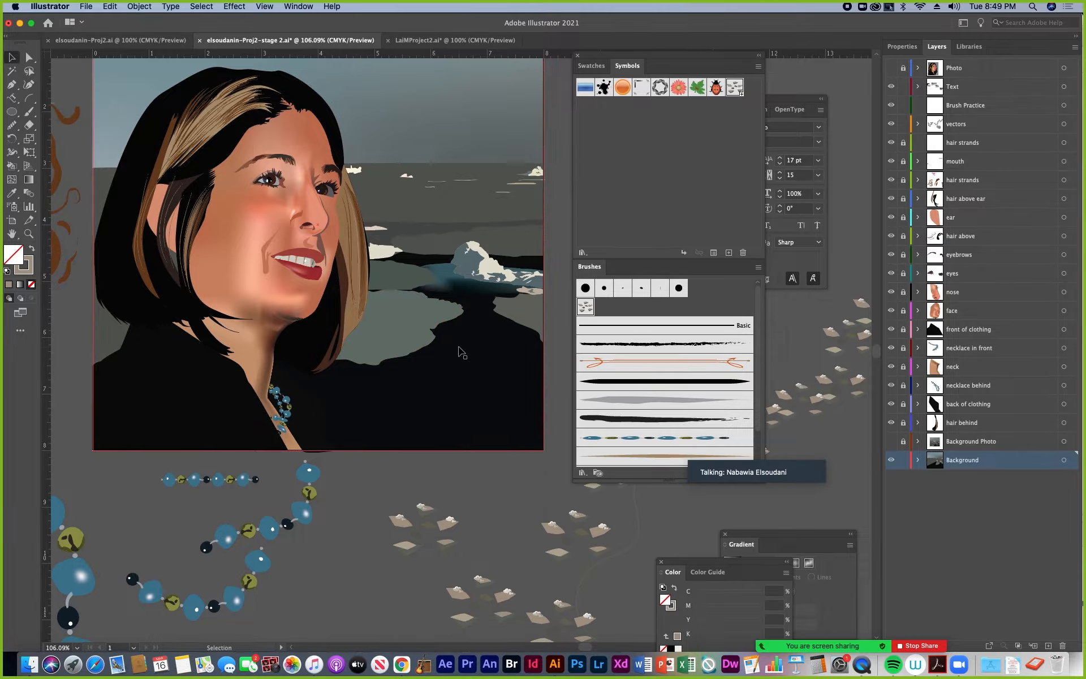
pyautogui.click(11, 112)
pyautogui.click(68, 111)
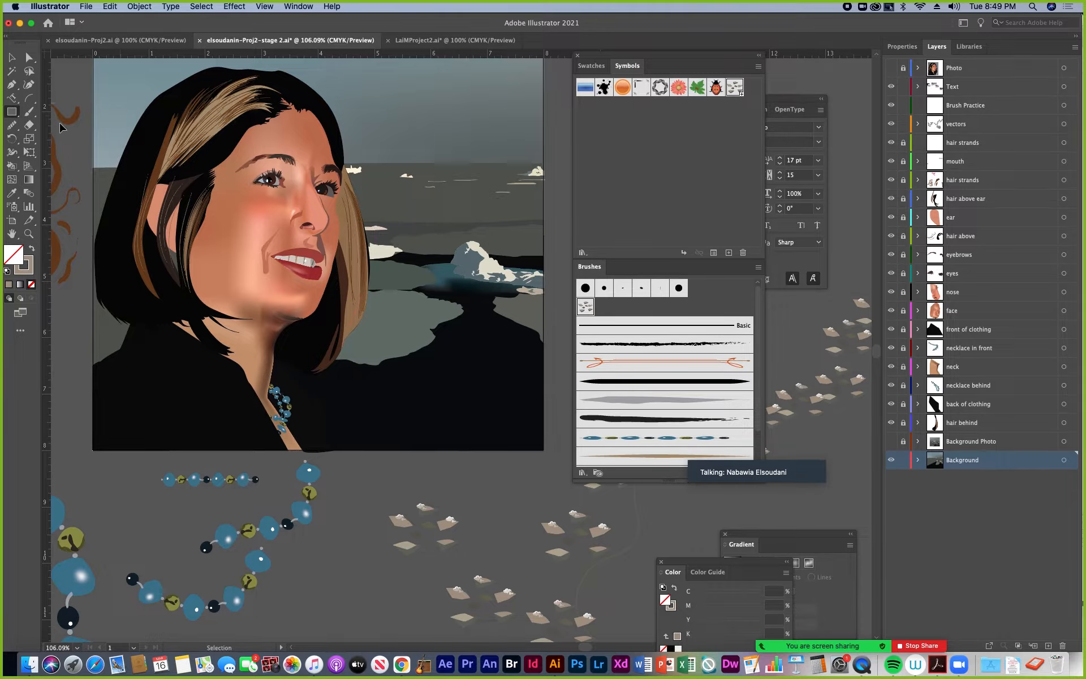
pyautogui.click(458, 385)
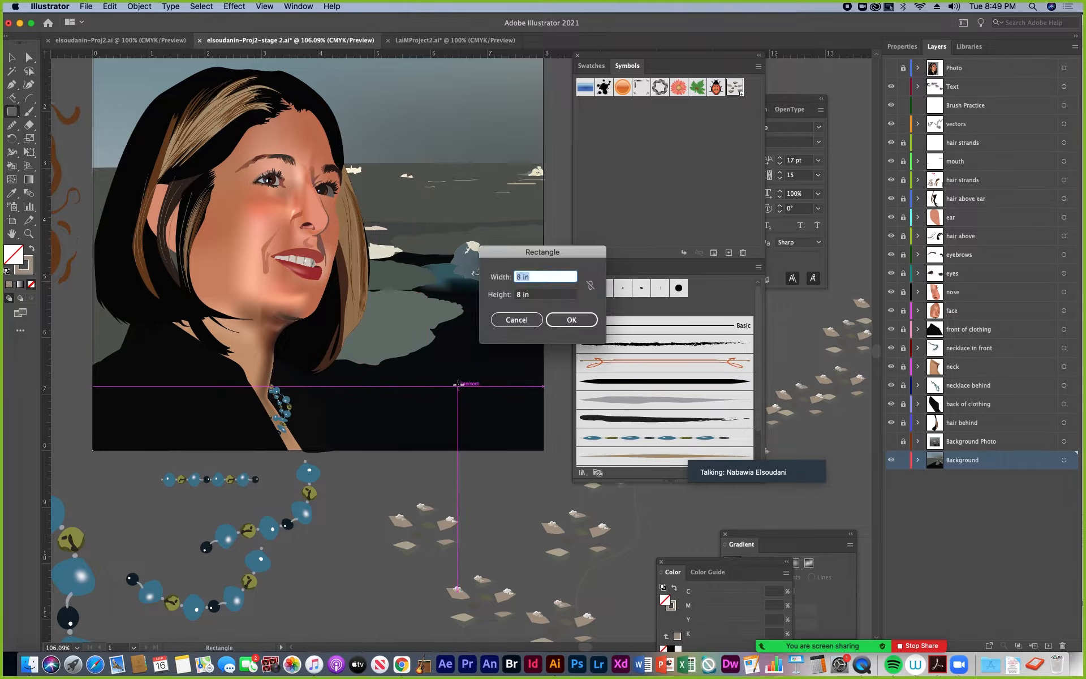
pyautogui.click(571, 319)
pyautogui.press('v')
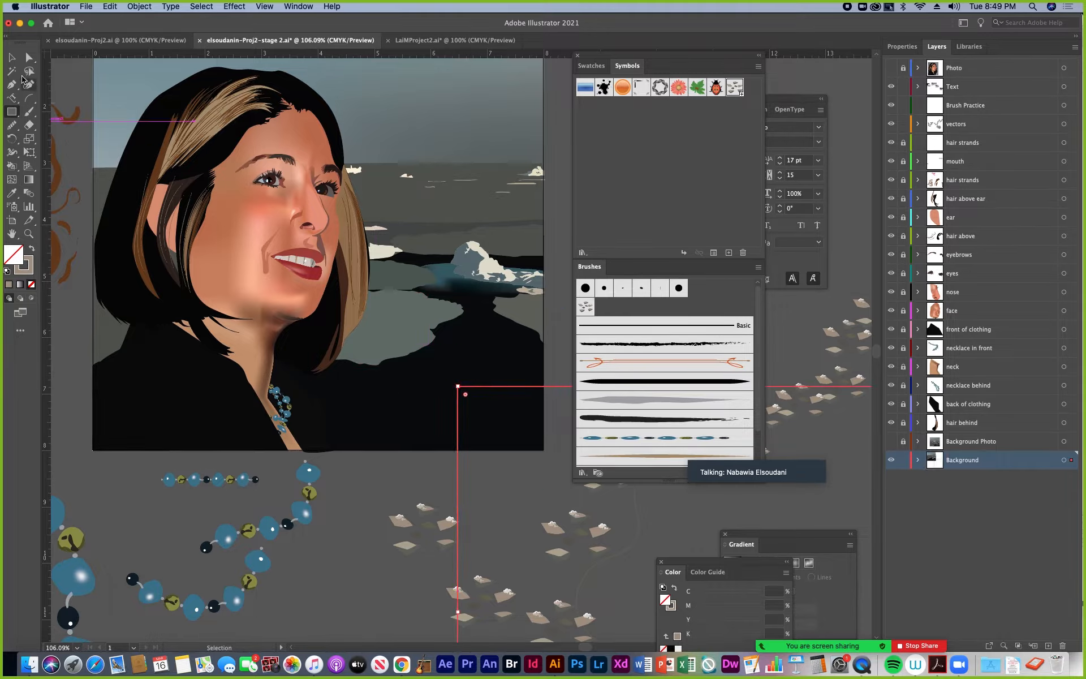
# Center the new rectangle horizontally and vertically on the artboard
pyautogui.click(12, 58)
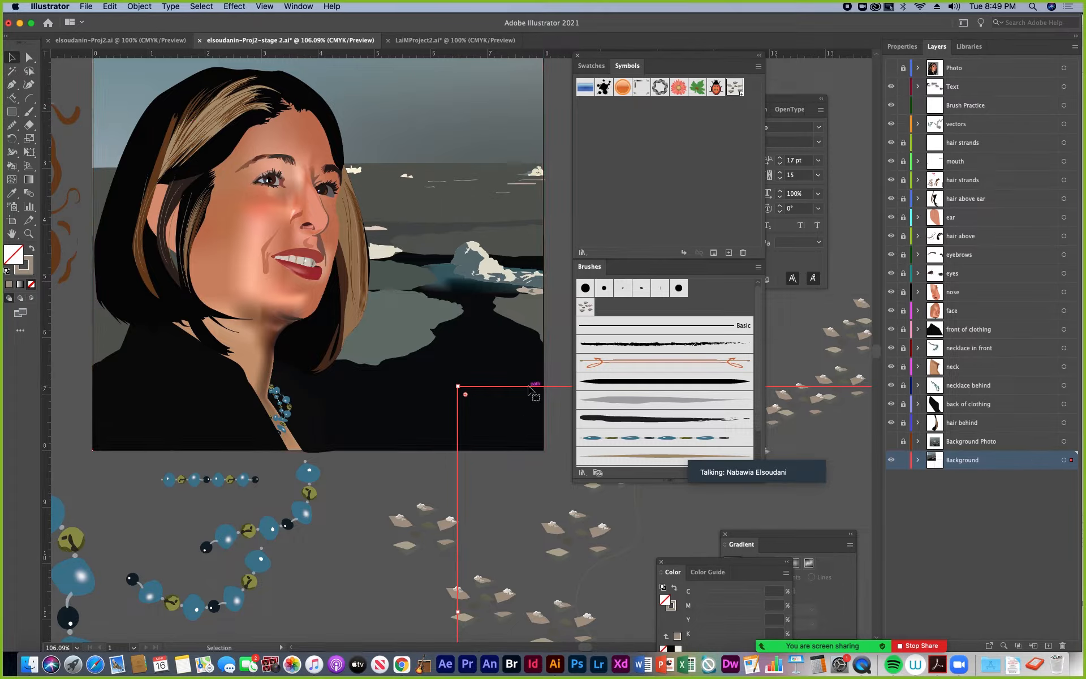
pyautogui.click(903, 47)
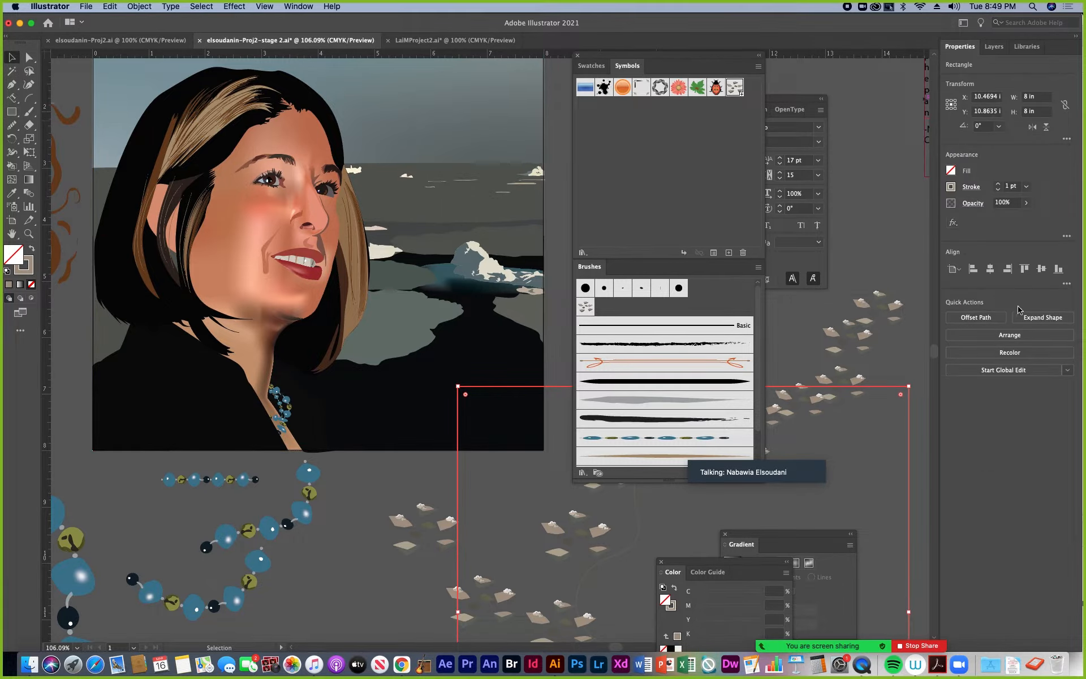
pyautogui.click(991, 270)
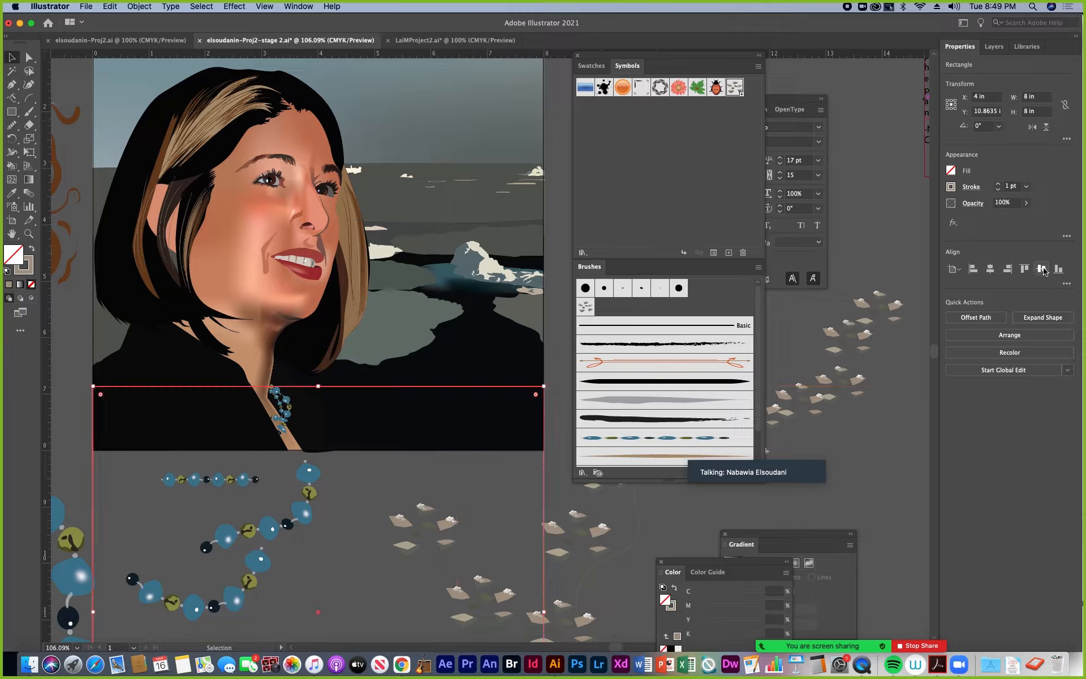
pyautogui.click(1044, 270)
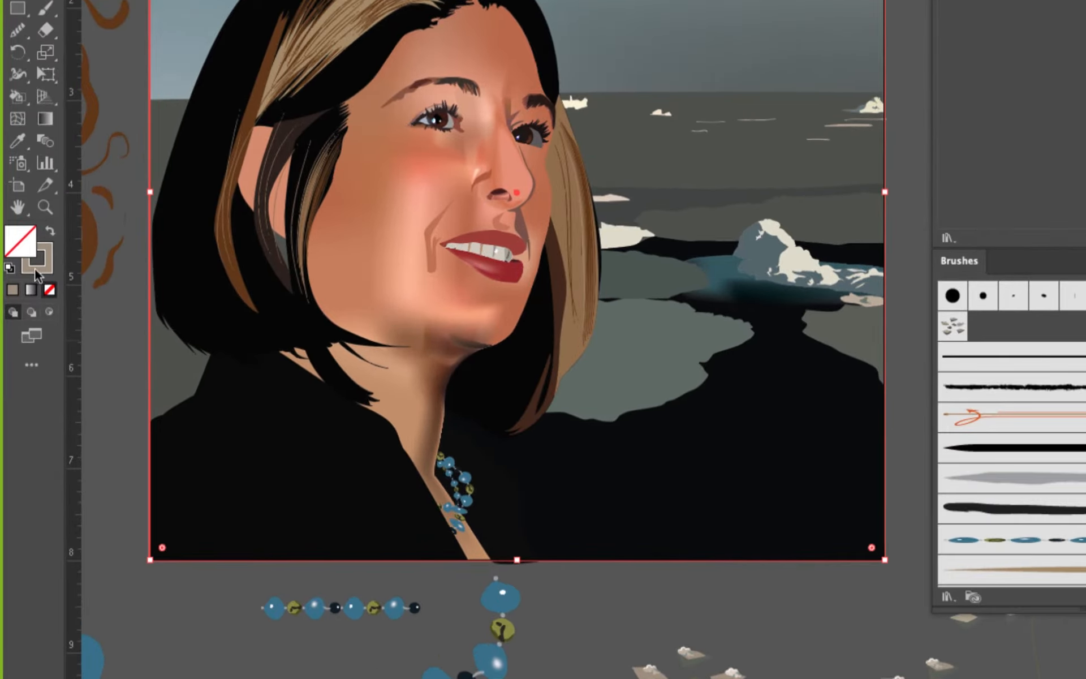
# Set the rectangle's stroke to None and make its fill the active attribute
pyautogui.click(42, 269)
pyautogui.click(49, 289)
pyautogui.click(20, 238)
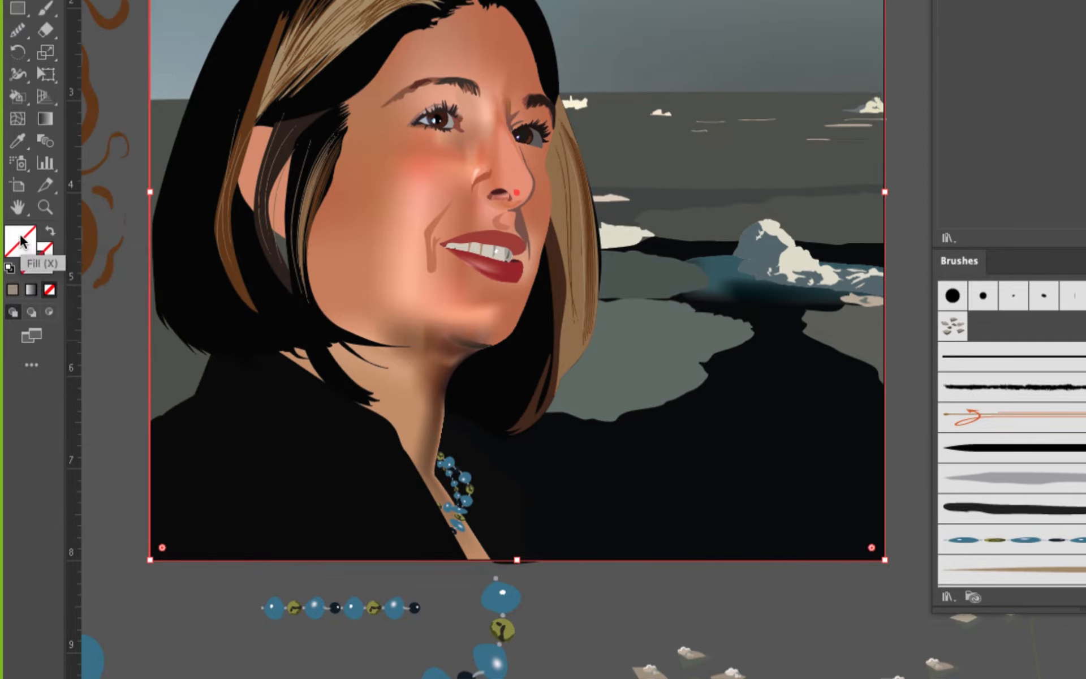
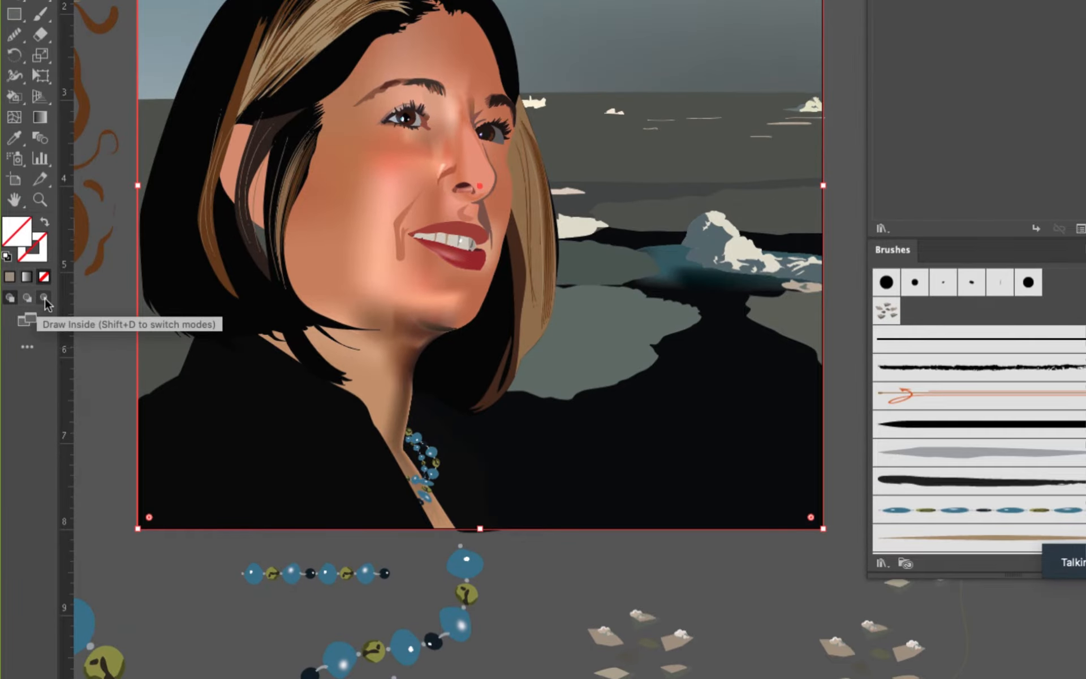
# Paint three snow chips brush strokes over the dark water inside the artboard-sized rectangle, using Draw Inside mode
pyautogui.click(44, 298)
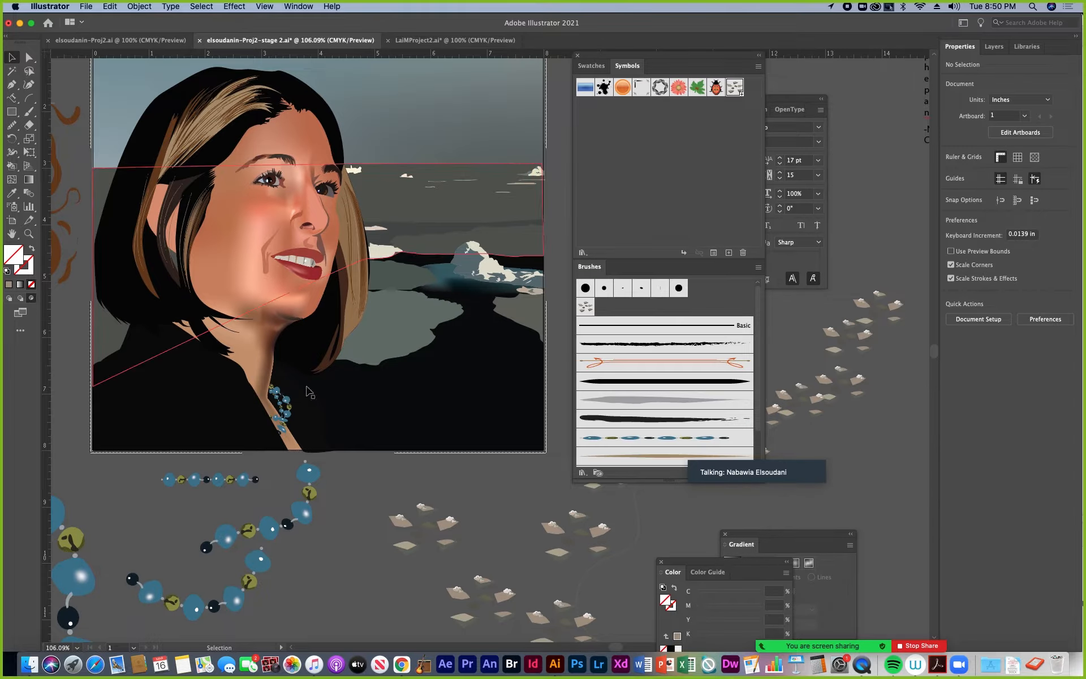
pyautogui.click(405, 457)
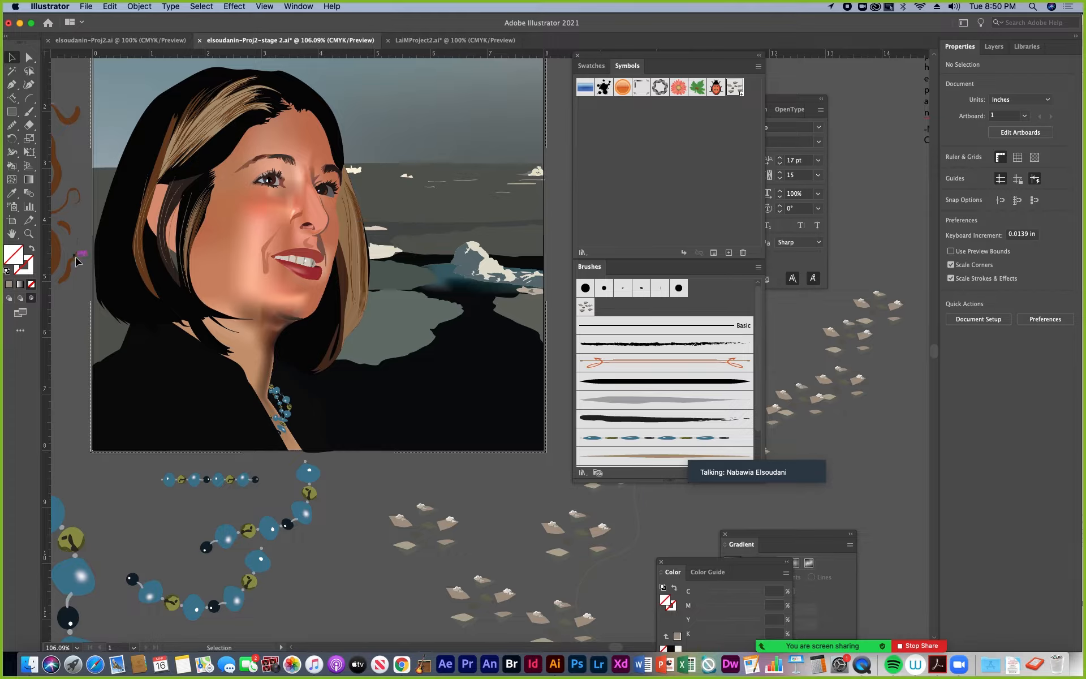
pyautogui.click(586, 307)
pyautogui.press('b')
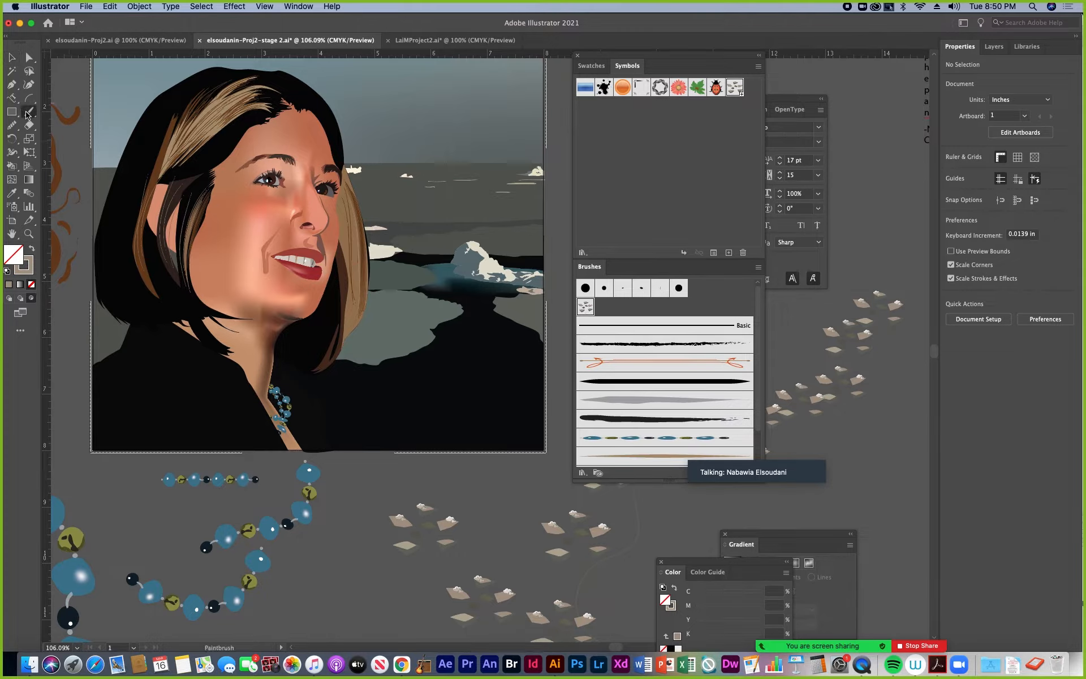
pyautogui.moveTo(501, 411); pyautogui.dragTo(543, 398)
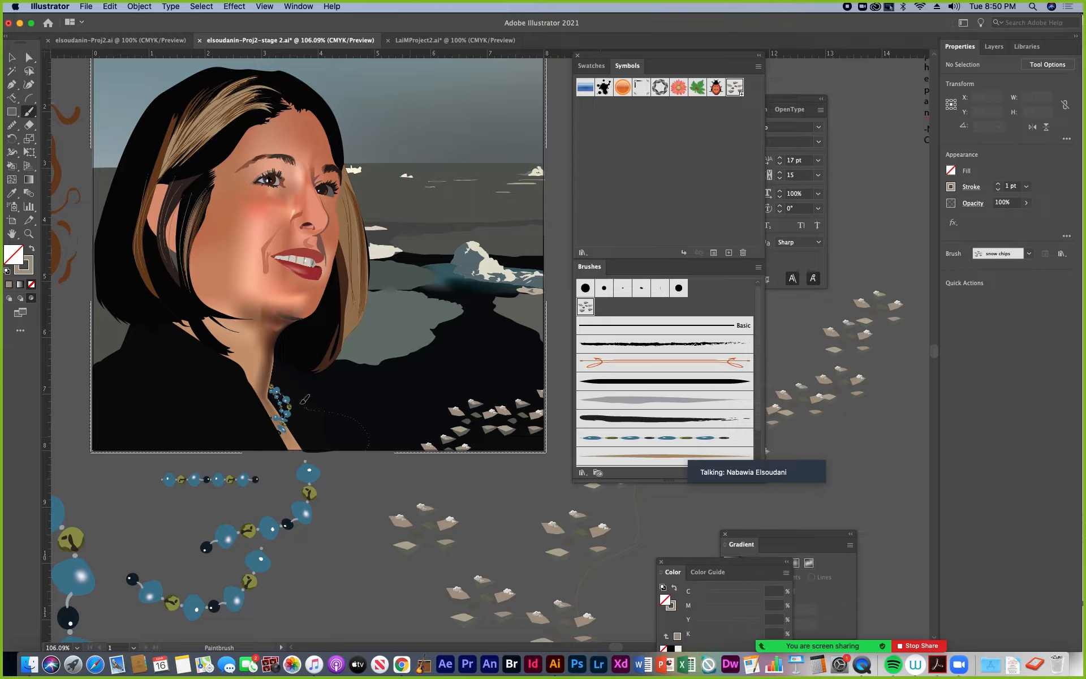
pyautogui.moveTo(304, 400); pyautogui.dragTo(304, 385)
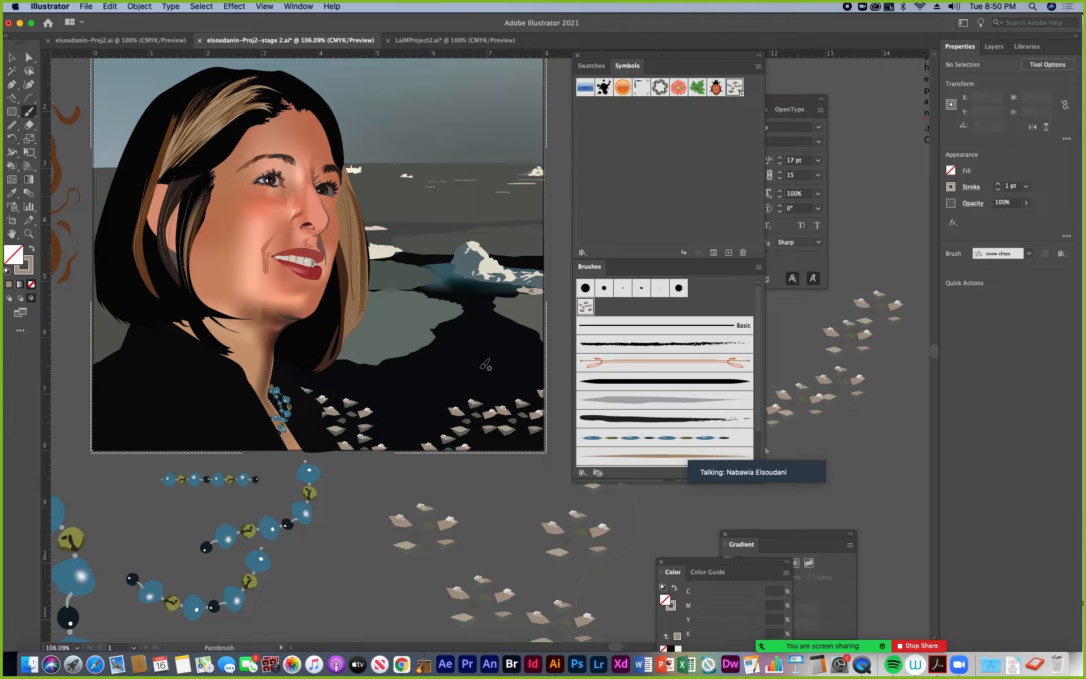
pyautogui.moveTo(486, 365); pyautogui.dragTo(518, 330)
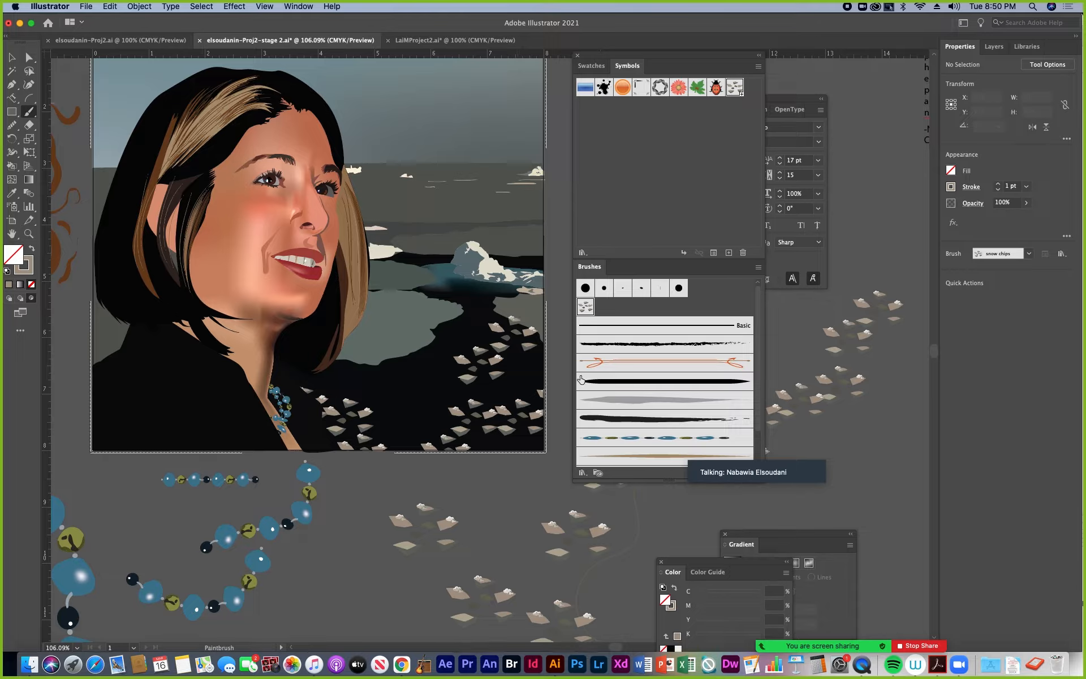
# Set the snow chips scatter brush size to Pressure with a 22% minimum and apply the changes to existing strokes
pyautogui.doubleClick(585, 307)
pyautogui.click(664, 200)
pyautogui.click(656, 224)
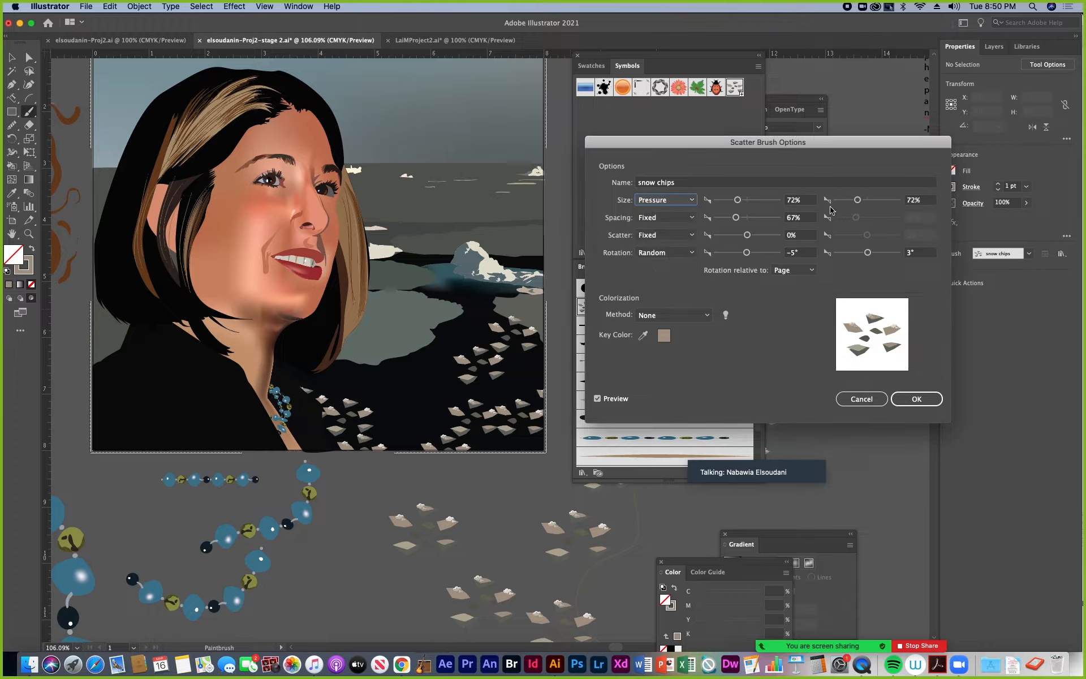
pyautogui.moveTo(738, 203); pyautogui.dragTo(722, 205)
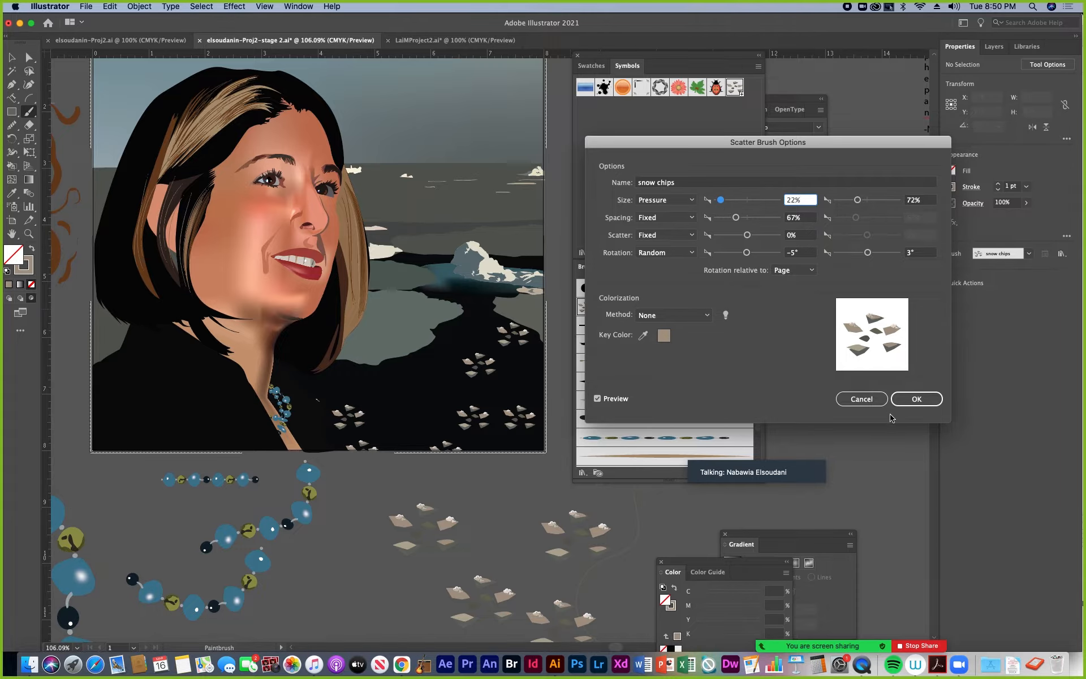
pyautogui.click(911, 399)
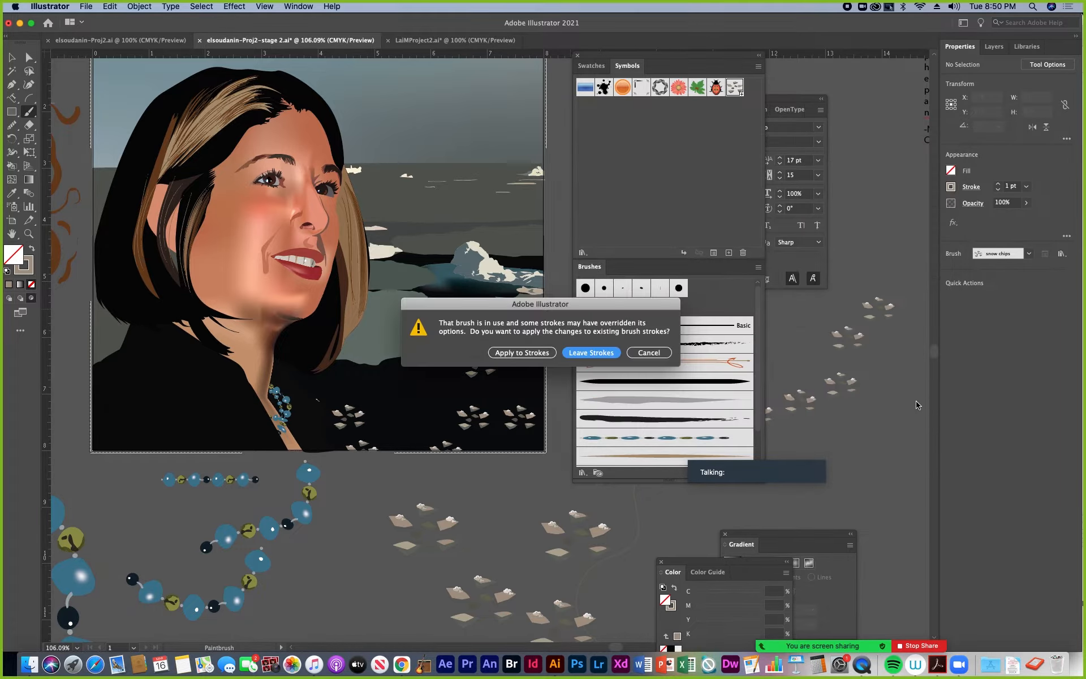
pyautogui.click(523, 353)
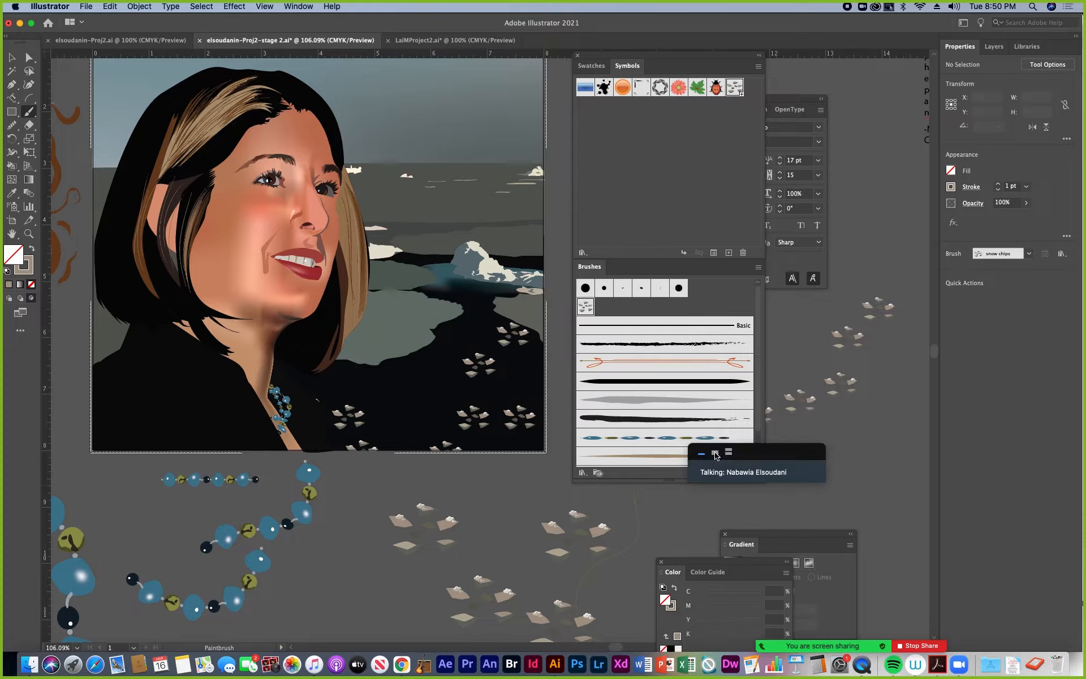
pyautogui.click(715, 455)
pyautogui.moveTo(716, 455); pyautogui.dragTo(745, 233)
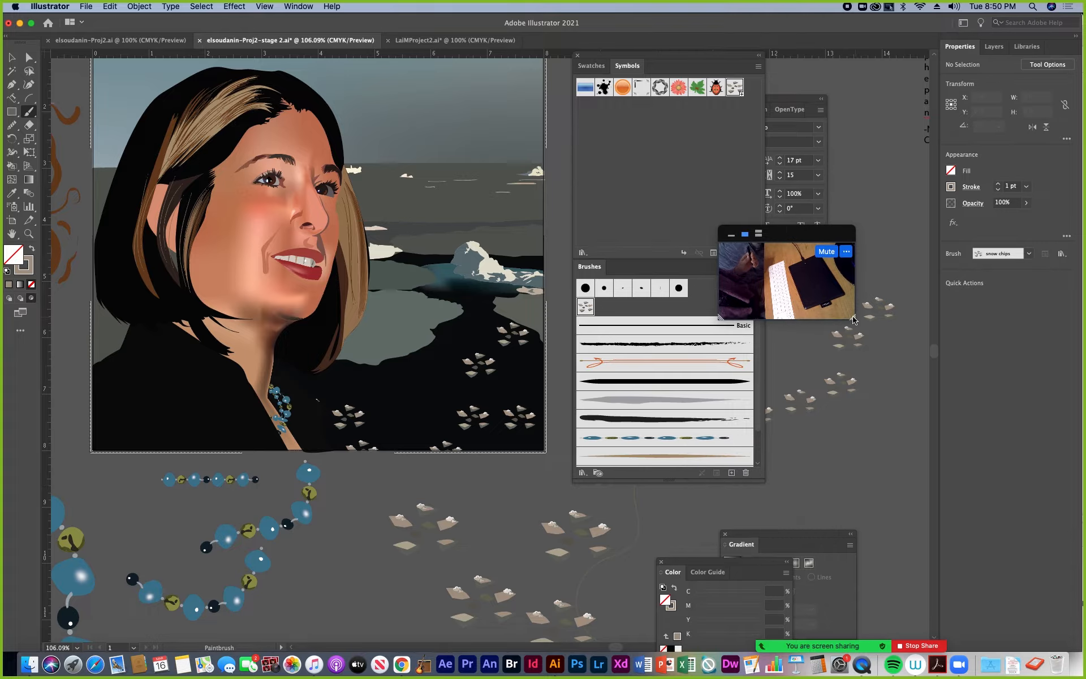
pyautogui.moveTo(854, 320); pyautogui.dragTo(1024, 414)
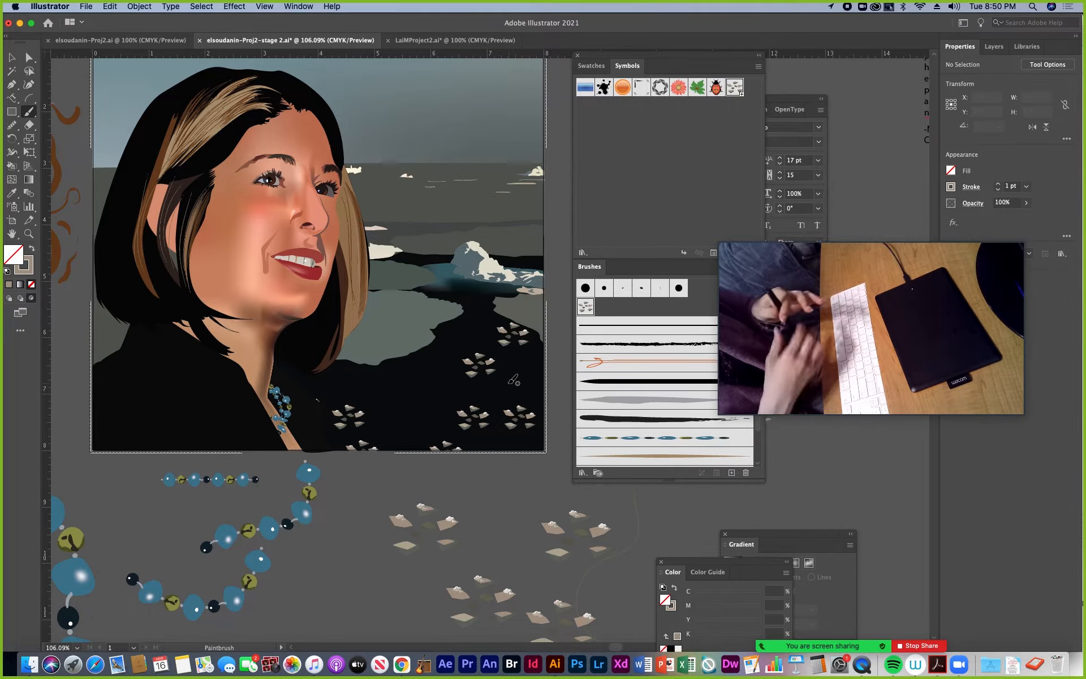
# Paint more pressure-varied snow chips strokes over the dark water beside and between the existing ones
pyautogui.moveTo(522, 379)
pyautogui.mouseDown()
pyautogui.moveTo(537, 383)
pyautogui.moveTo(500, 372)
pyautogui.moveTo(535, 350)
pyautogui.mouseUp()
pyautogui.moveTo(421, 435)
pyautogui.mouseDown()
pyautogui.moveTo(469, 356)
pyautogui.moveTo(520, 308)
pyautogui.mouseUp()
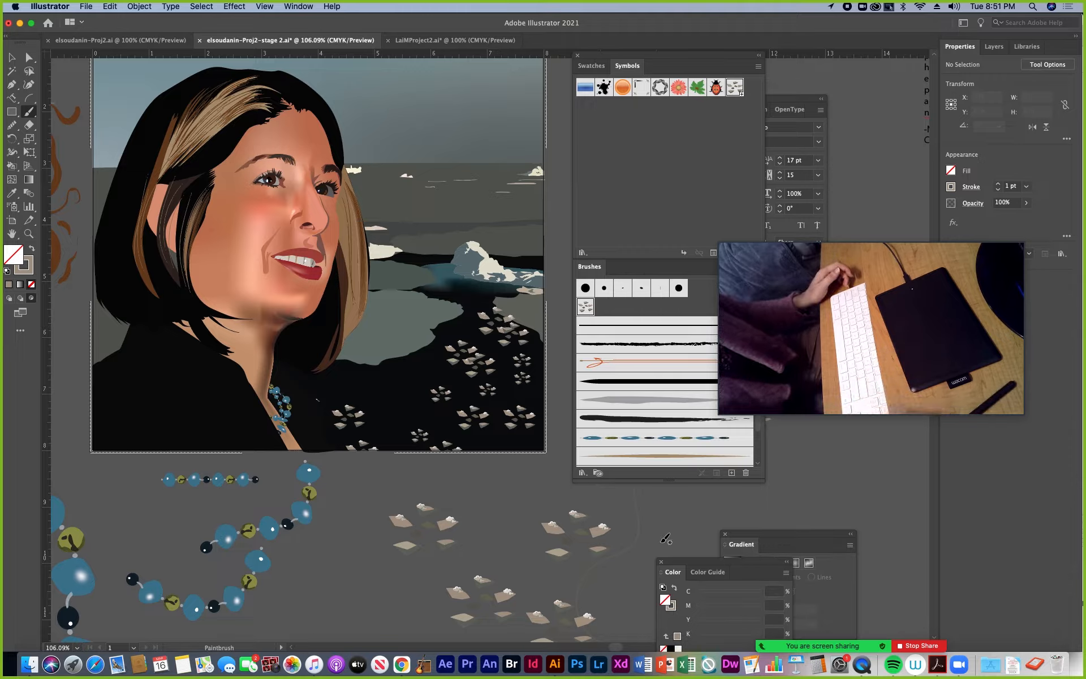
pyautogui.moveTo(810, 244); pyautogui.dragTo(877, 277)
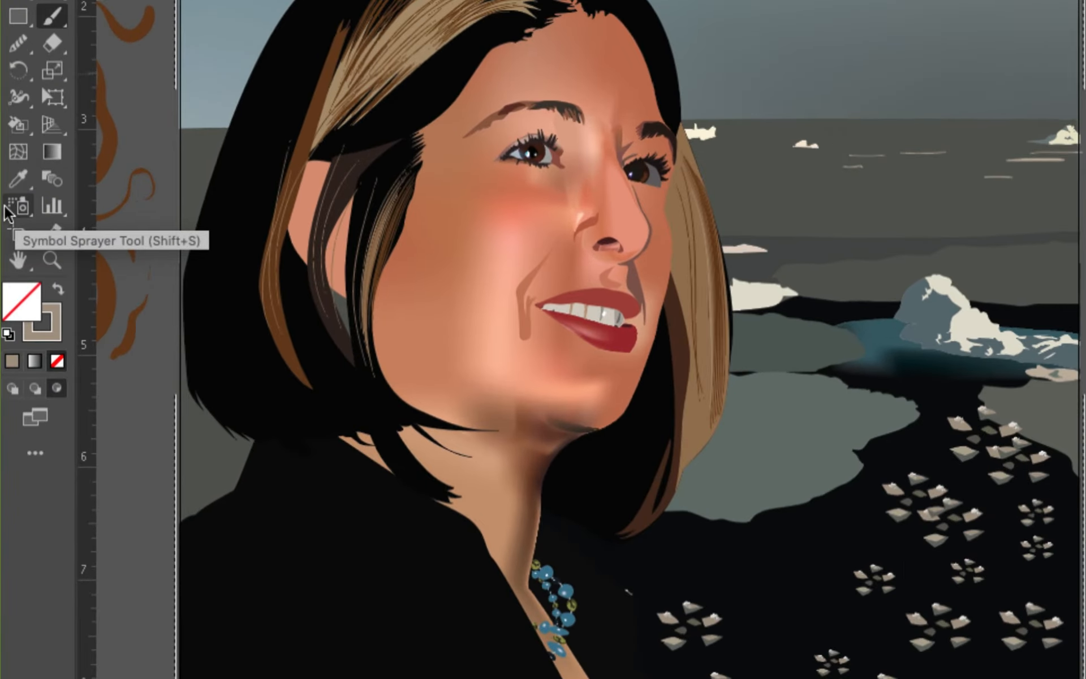
# Spray a dense cluster of snow chips symbols over the dark water beside the shoulder with the Symbol Sprayer
pyautogui.click(5, 210)
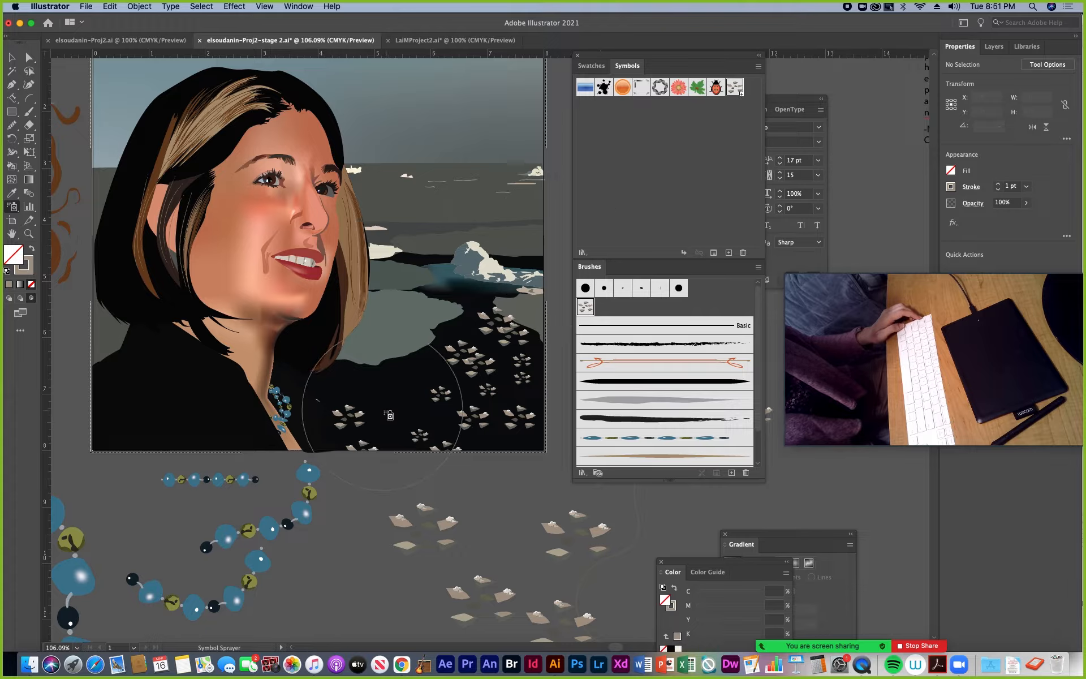
pyautogui.moveTo(387, 414)
pyautogui.mouseDown()
pyautogui.moveTo(390, 399)
pyautogui.moveTo(419, 405)
pyautogui.mouseUp()
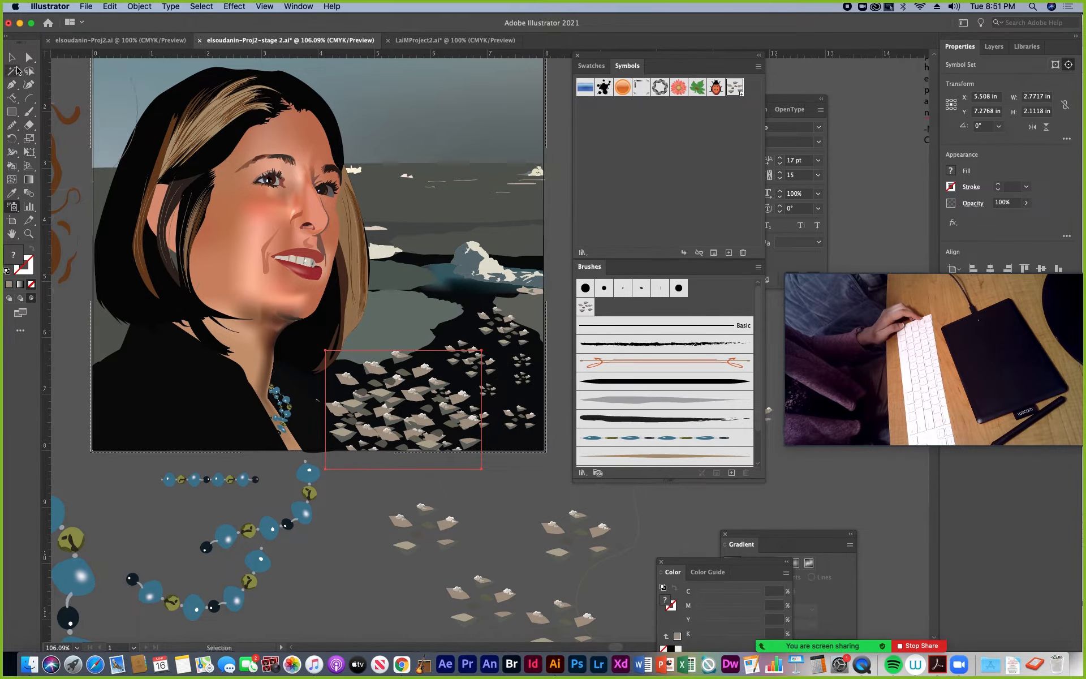
pyautogui.click(14, 63)
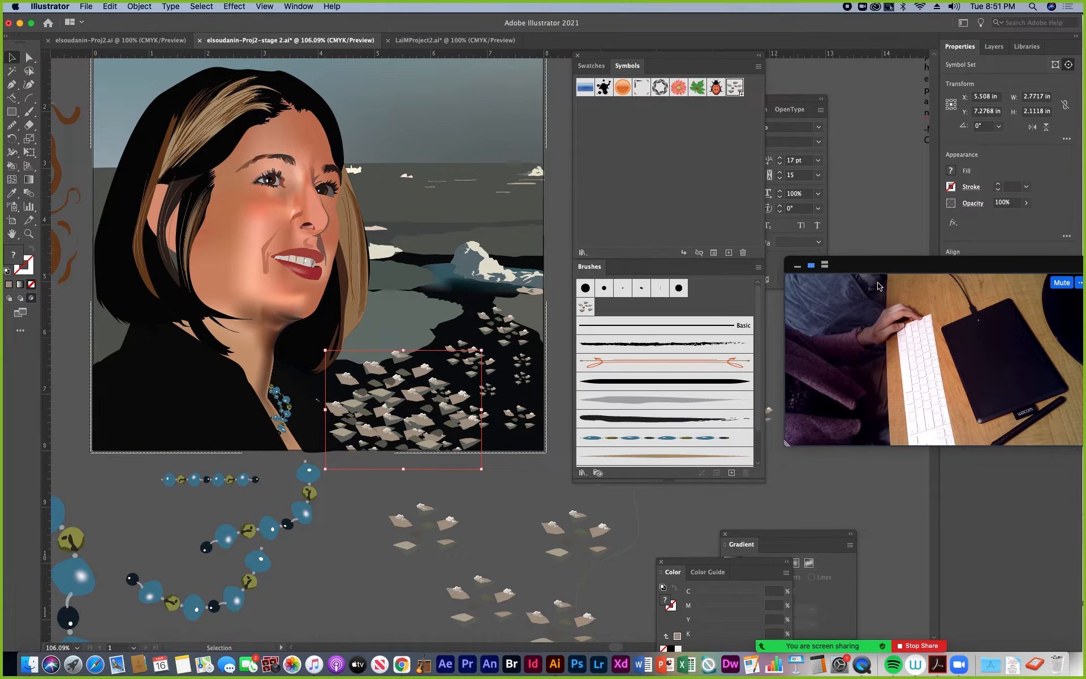
pyautogui.moveTo(900, 265); pyautogui.dragTo(657, 441)
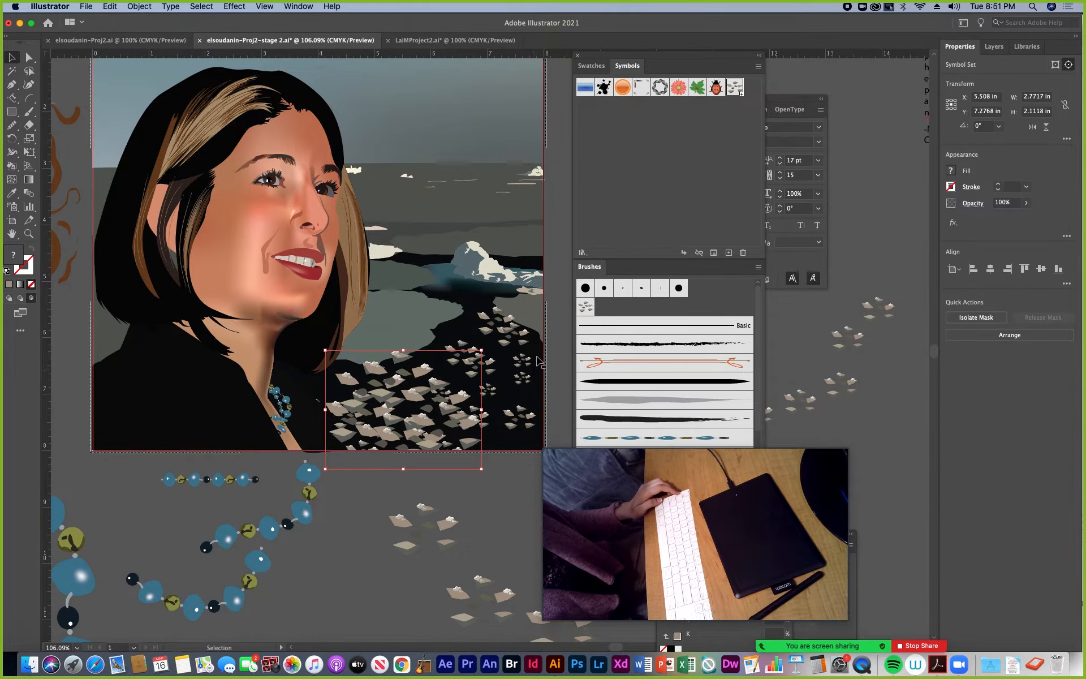
# Target the clip group at the top of the Background layer and send it backward behind the ice shapes
pyautogui.click(994, 48)
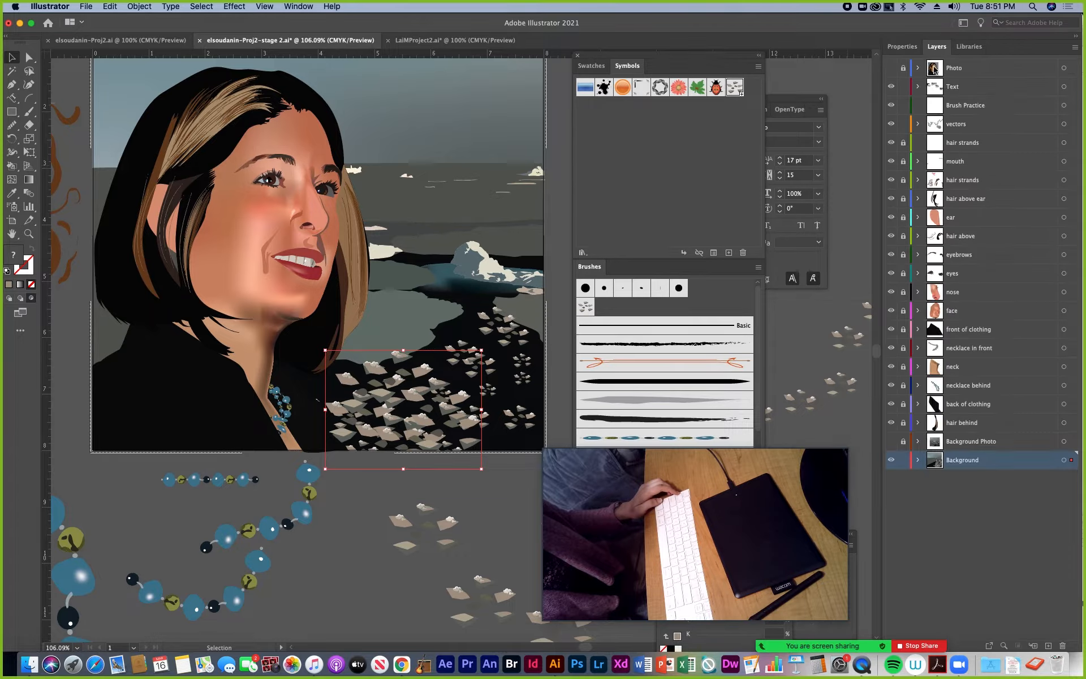
pyautogui.click(918, 460)
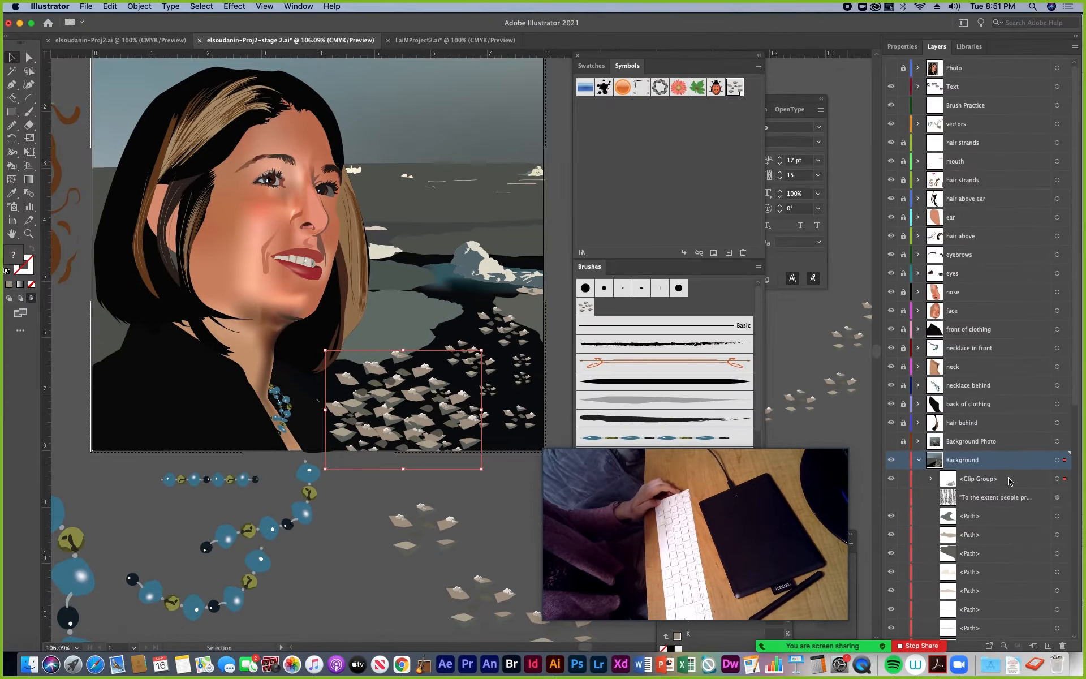
pyautogui.click(1057, 479)
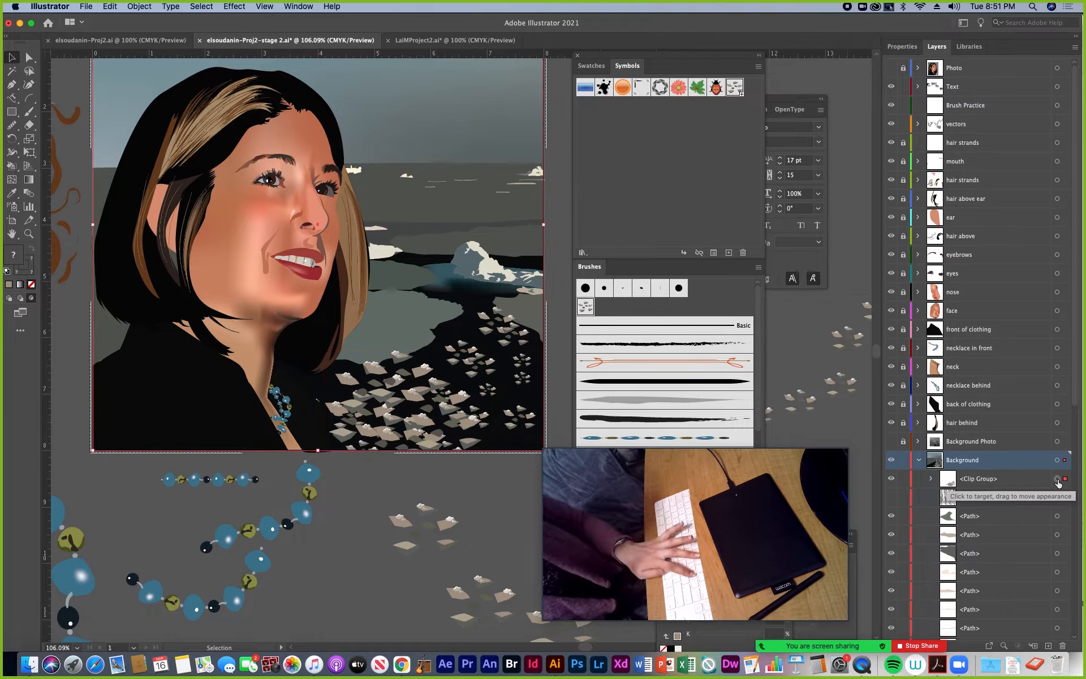
pyautogui.press('super+[')
pyautogui.press('super+[')
pyautogui.press('super+[')
pyautogui.press('super+[')
pyautogui.press('super+[')
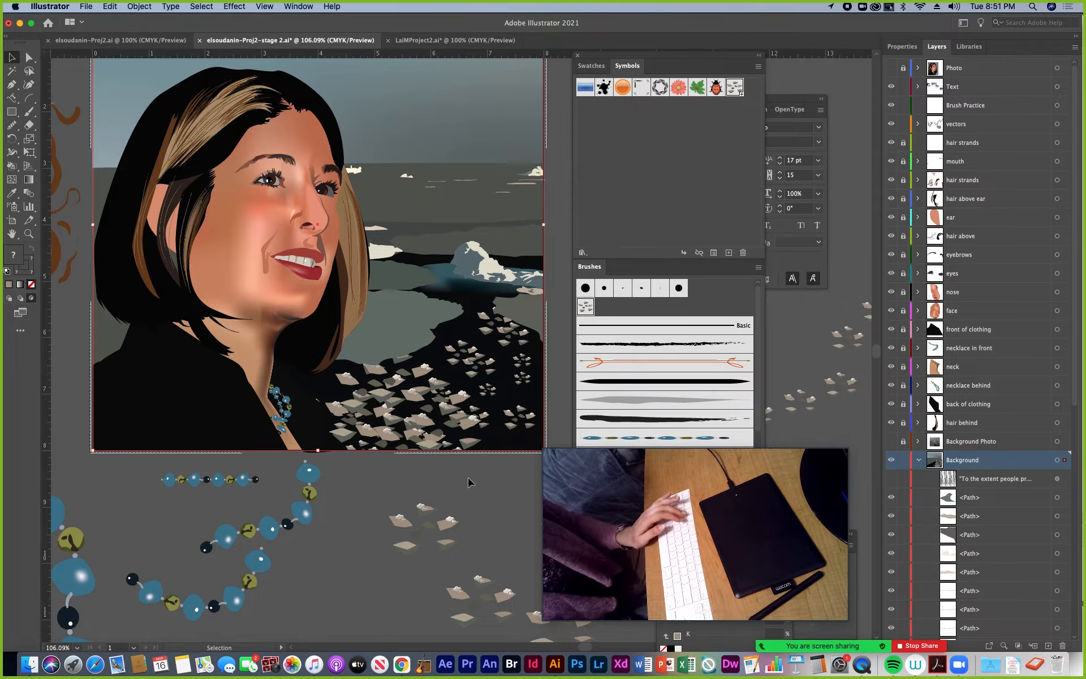
# Find the snow chips clip group inside the Background layer, expand it and target its Symbol Set
pyautogui.click(414, 423)
pyautogui.keyDown('shift'); pyautogui.click(397, 391); pyautogui.keyUp('shift')
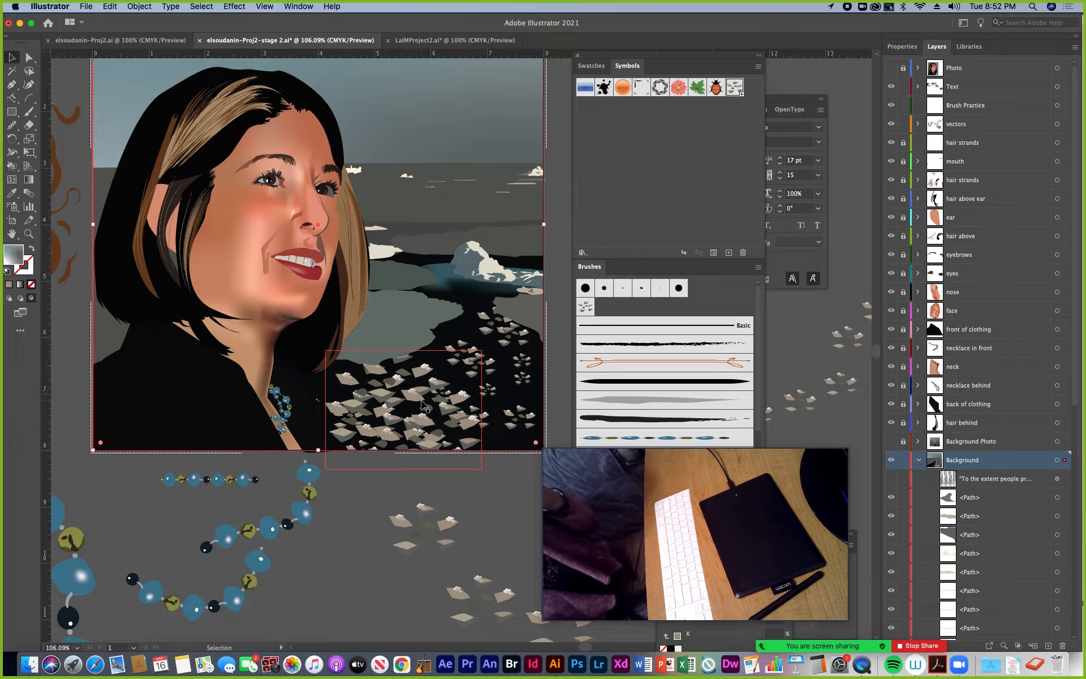
pyautogui.keyDown('shift'); pyautogui.click(424, 405); pyautogui.keyUp('shift')
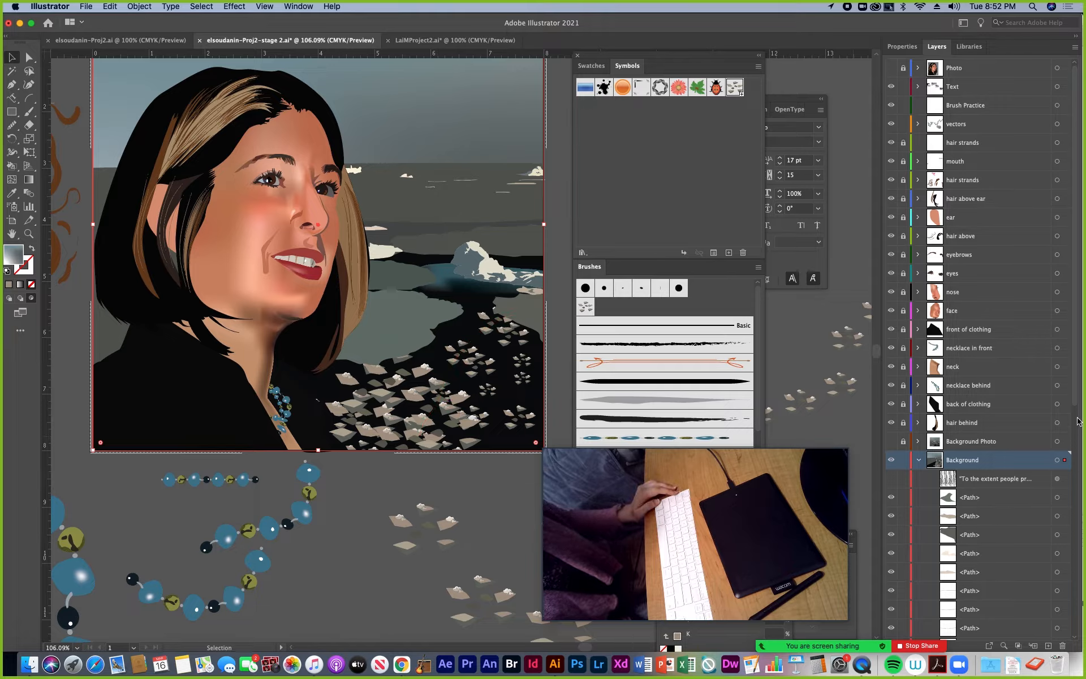
pyautogui.moveTo(1077, 404); pyautogui.dragTo(1060, 548)
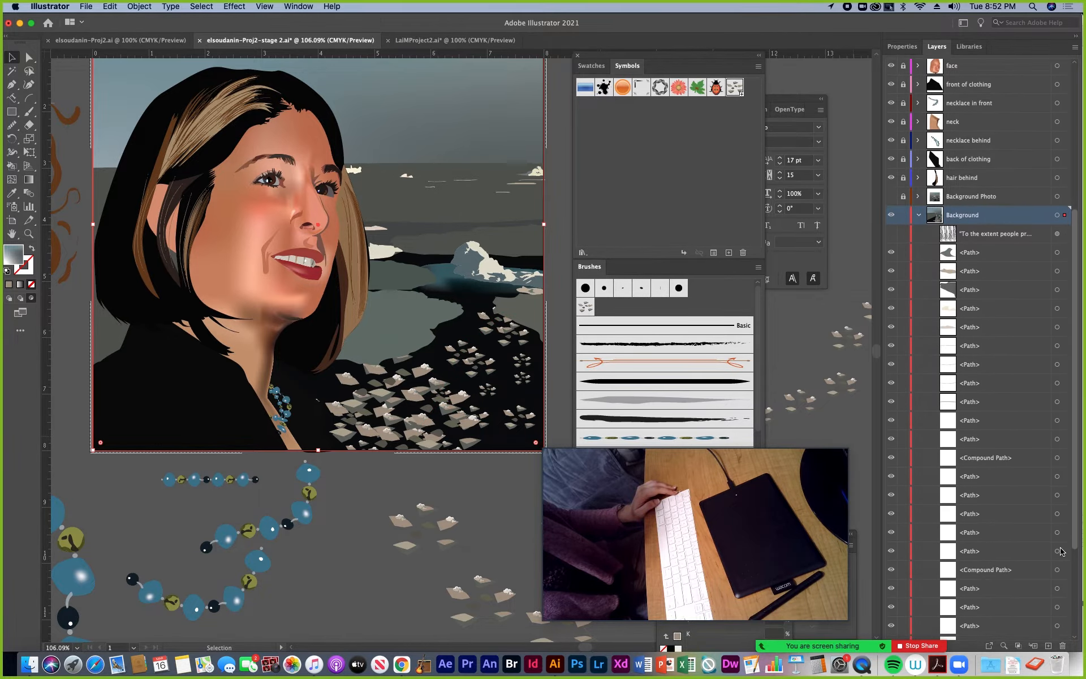
pyautogui.scroll(-5, 1061, 550)
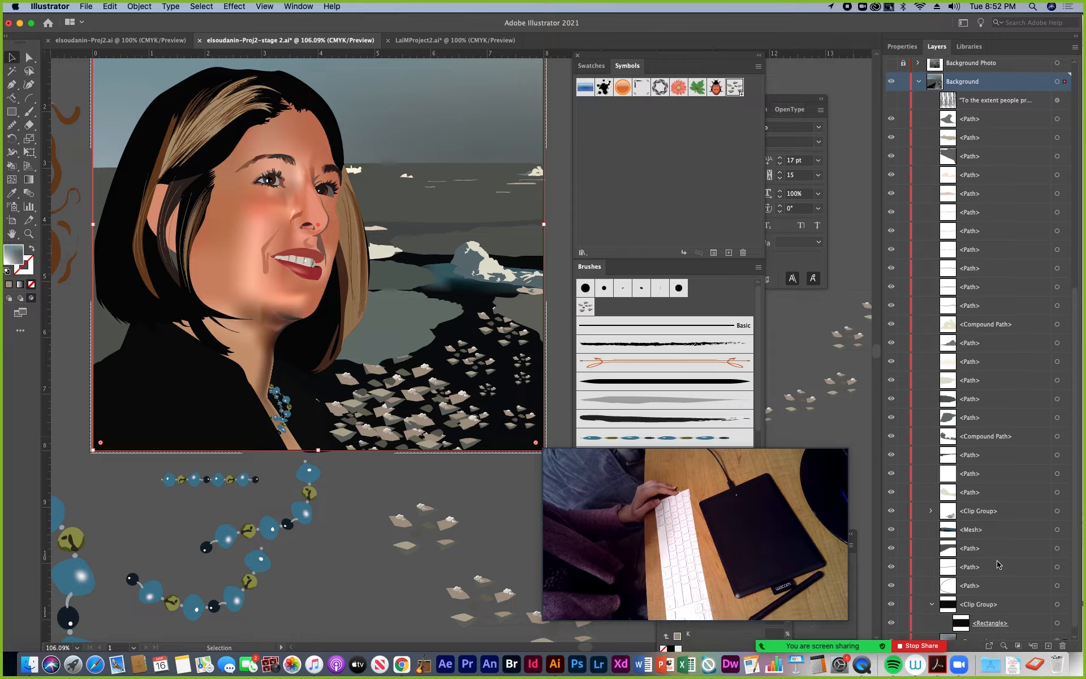
pyautogui.click(889, 511)
pyautogui.click(890, 512)
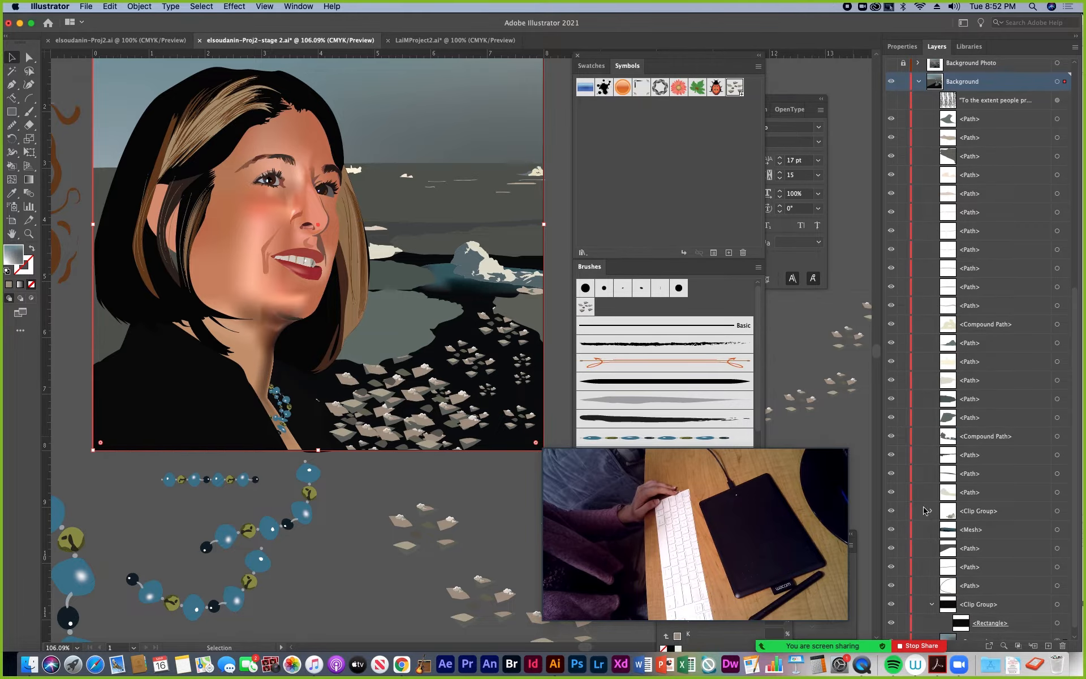
pyautogui.click(930, 512)
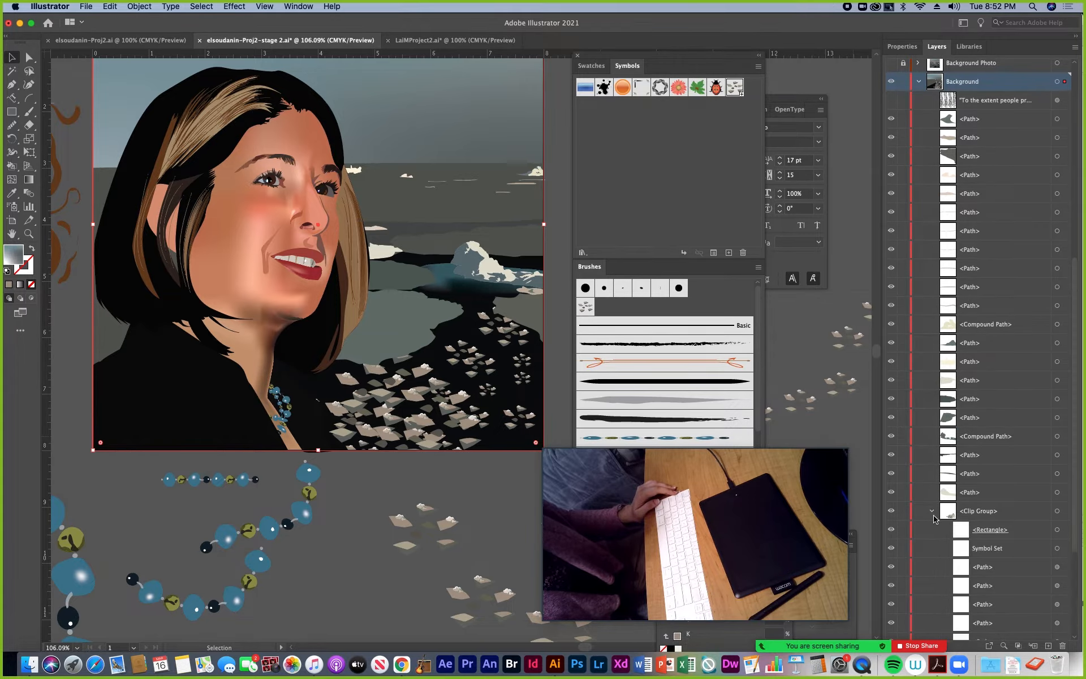
pyautogui.scroll(-5, 1073, 517)
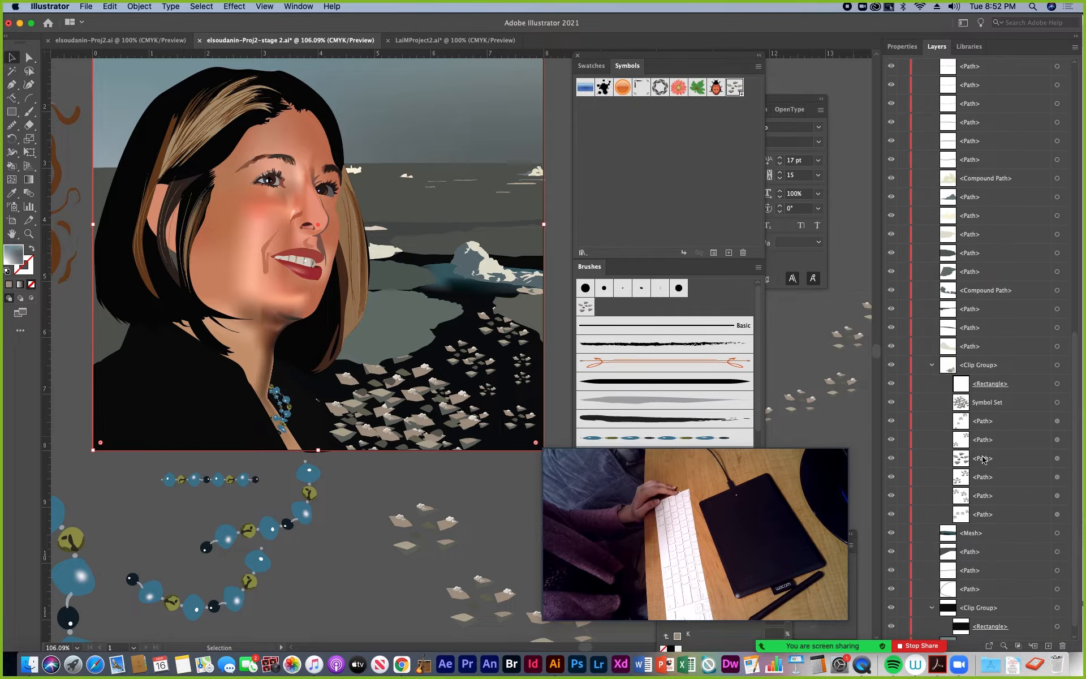
pyautogui.click(1057, 402)
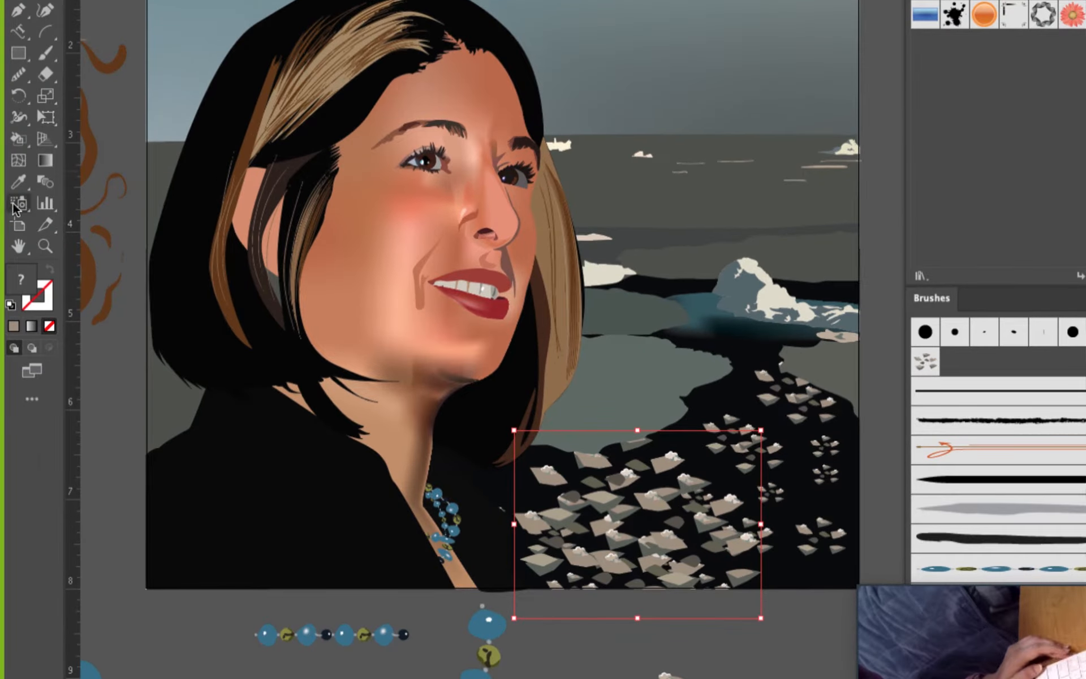
# Detach the symbolism tools as a separate floating set over the artwork
pyautogui.click(12, 206)
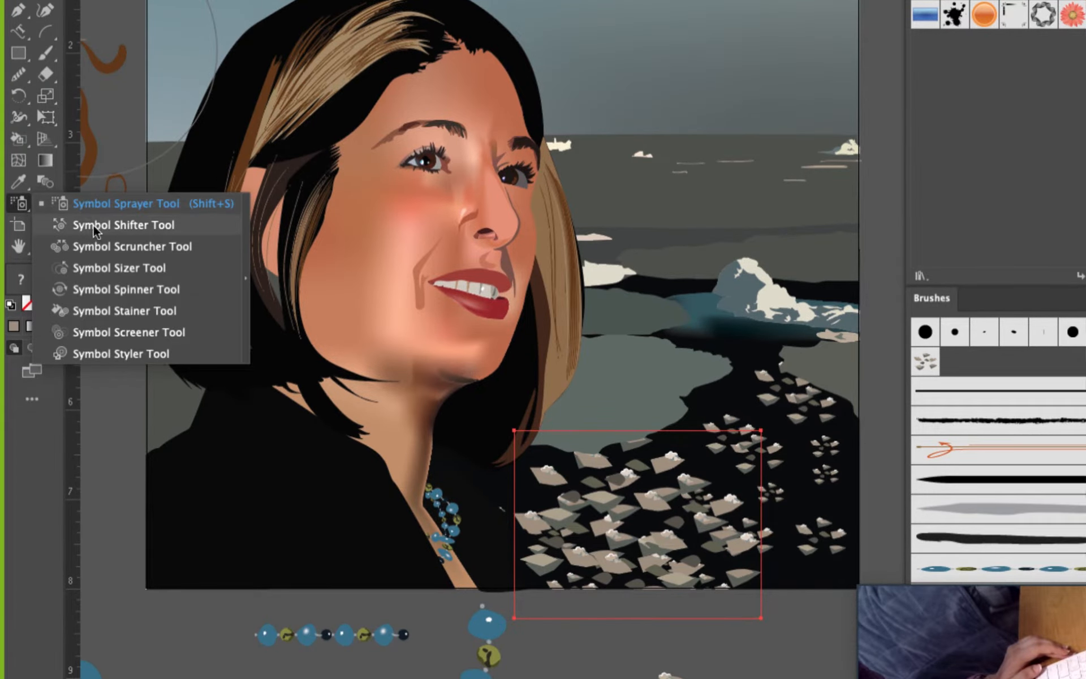
pyautogui.click(243, 232)
pyautogui.moveTo(71, 224); pyautogui.dragTo(273, 321)
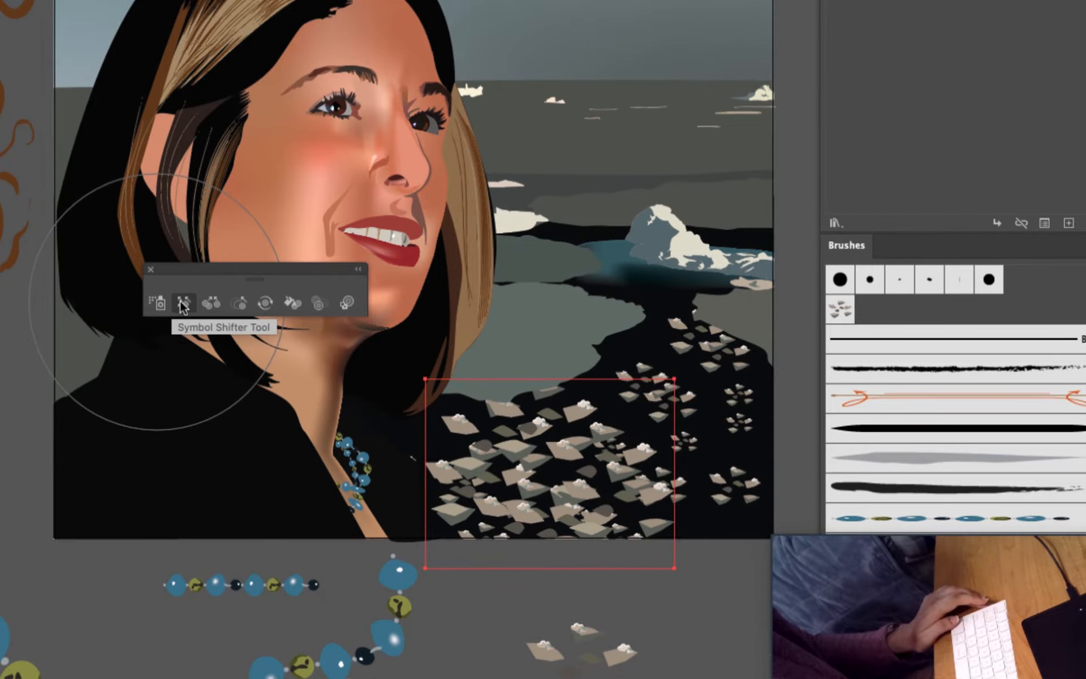
# Spread the snow chips symbols across the dark water with the Symbol Shifter and adjust their density with the Symbol Scruncher
pyautogui.click(183, 306)
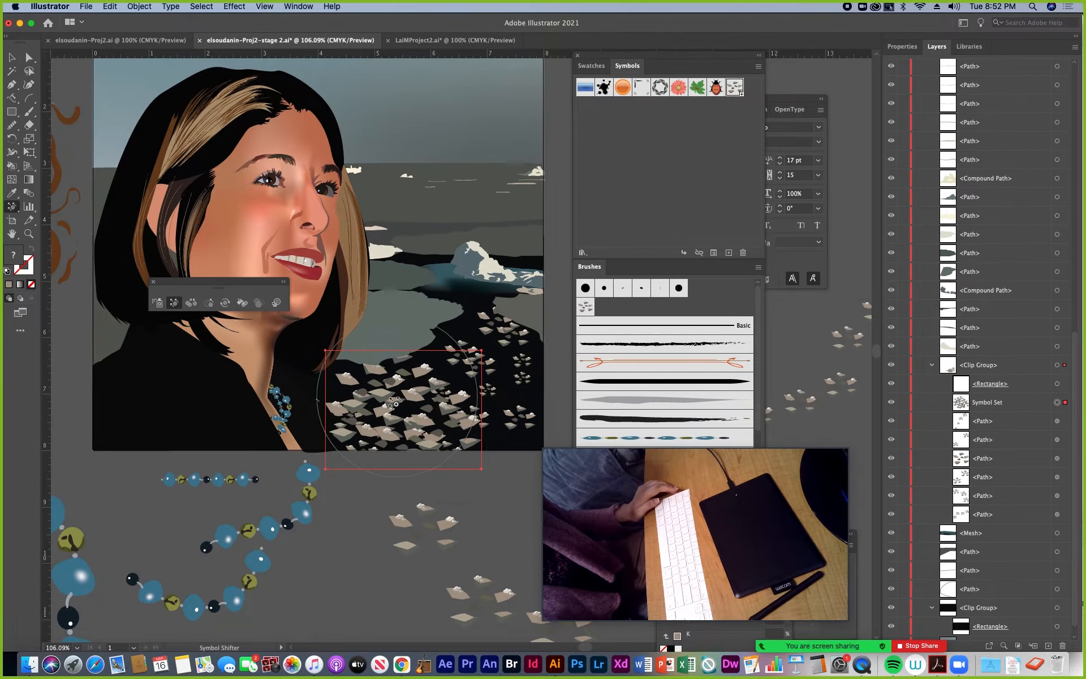
pyautogui.moveTo(394, 403)
pyautogui.mouseDown()
pyautogui.moveTo(347, 418)
pyautogui.moveTo(469, 392)
pyautogui.moveTo(418, 404)
pyautogui.mouseUp()
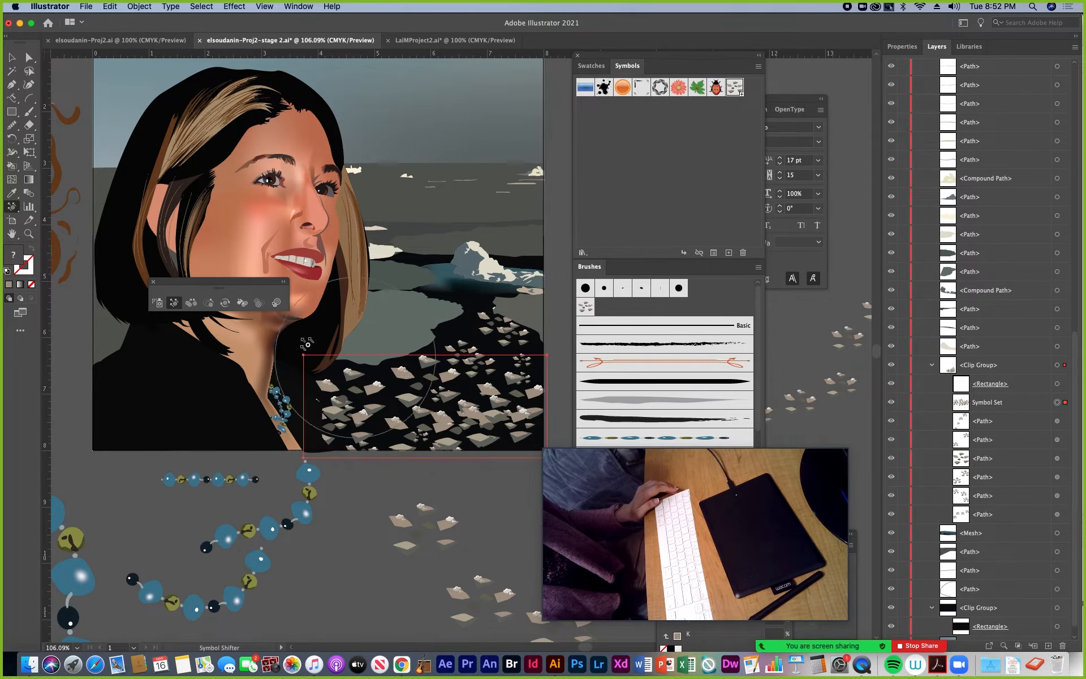
pyautogui.click(191, 304)
pyautogui.moveTo(452, 410)
pyautogui.mouseDown()
pyautogui.moveTo(365, 430)
pyautogui.moveTo(262, 353)
pyautogui.moveTo(448, 423)
pyautogui.moveTo(416, 421)
pyautogui.mouseUp()
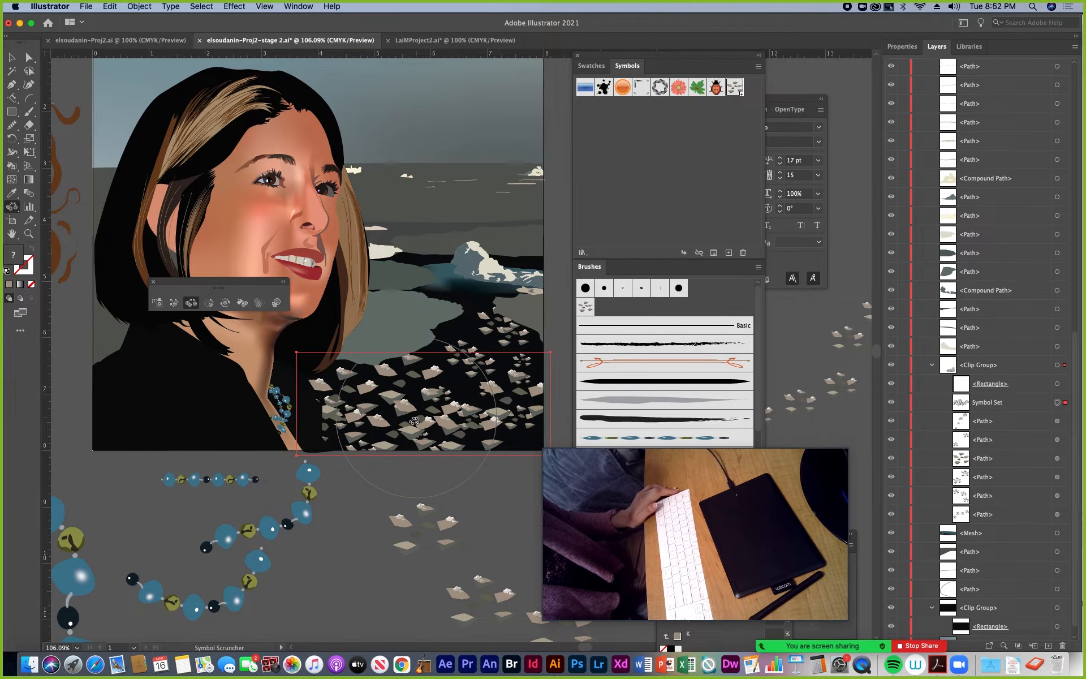
# Enlarge and shrink the snow chips symbols over the dark water with the Symbol Sizer, and review and accept the tool's options
pyautogui.click(209, 304)
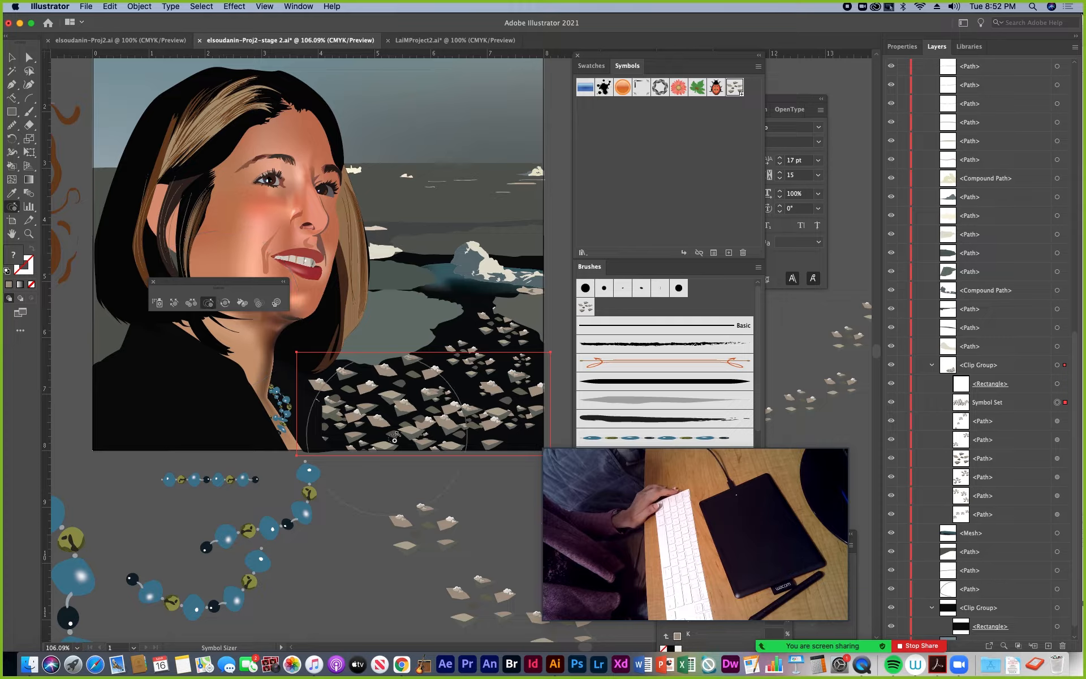
pyautogui.moveTo(385, 435); pyautogui.dragTo(407, 416)
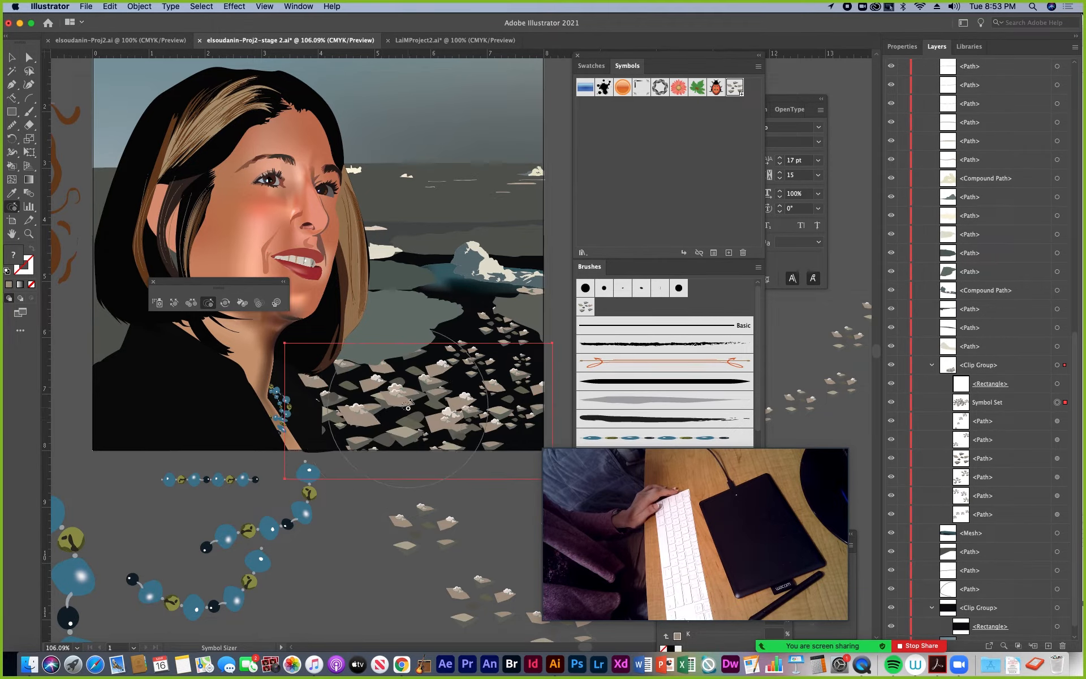
pyautogui.moveTo(408, 404); pyautogui.dragTo(406, 406)
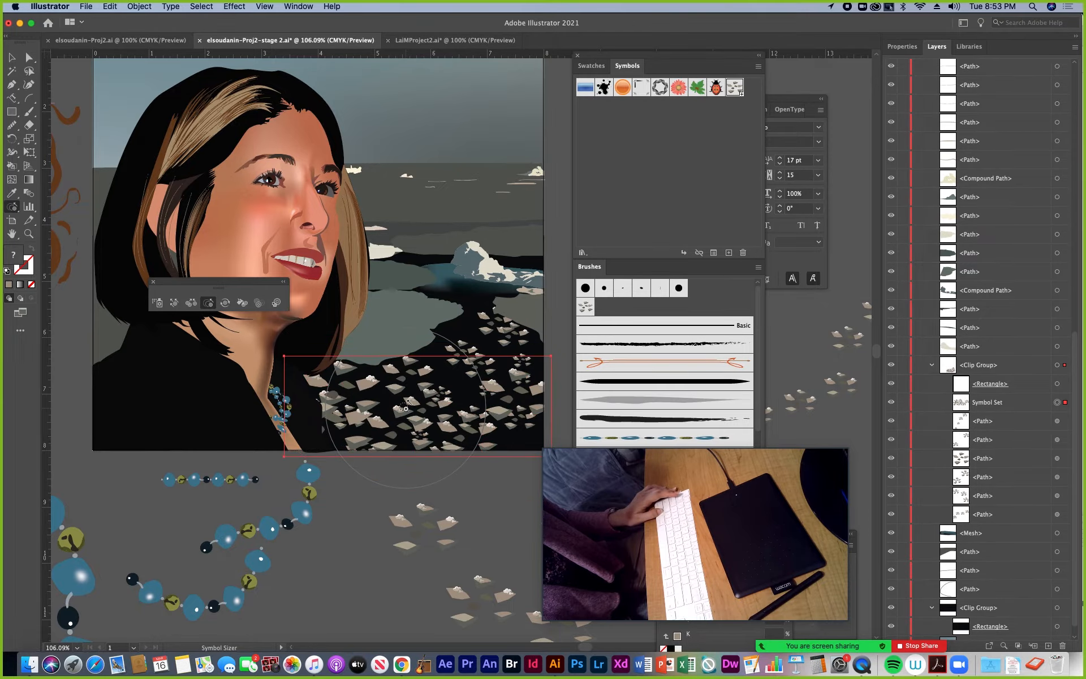
pyautogui.keyDown('alt'); pyautogui.click(406, 407); pyautogui.keyUp('alt')
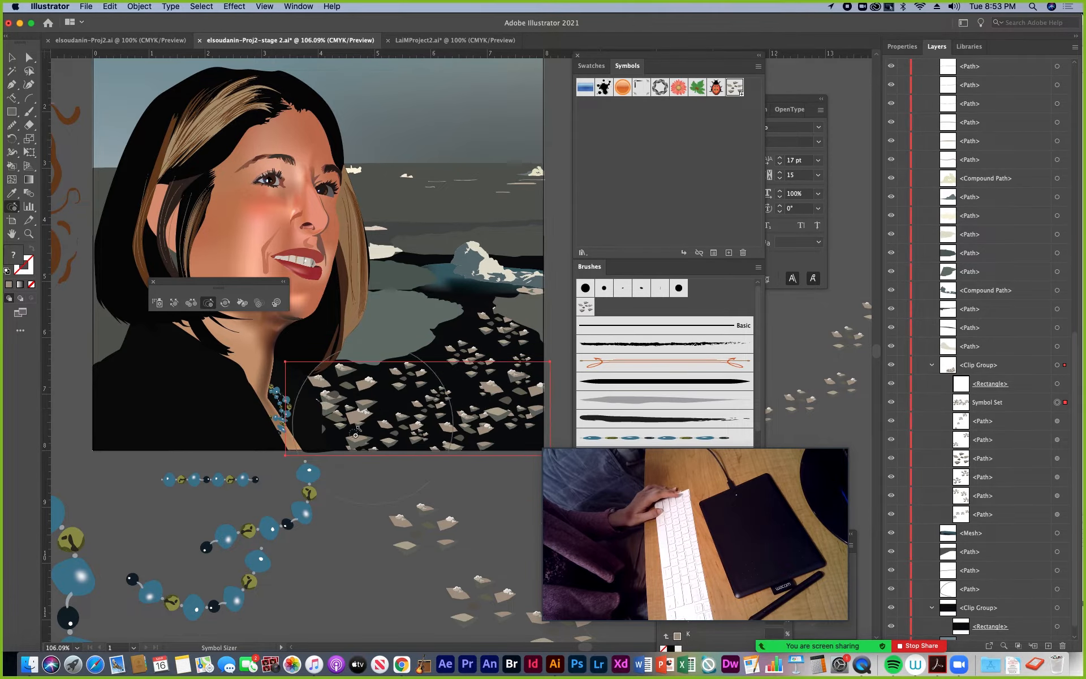
pyautogui.doubleClick(208, 304)
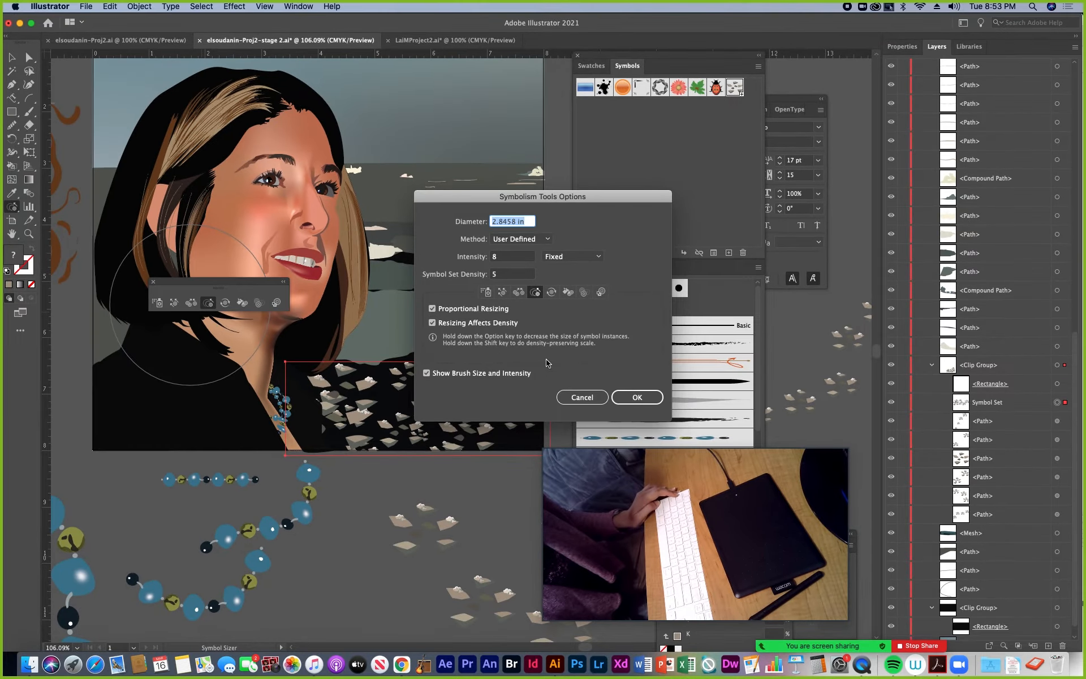
pyautogui.click(634, 397)
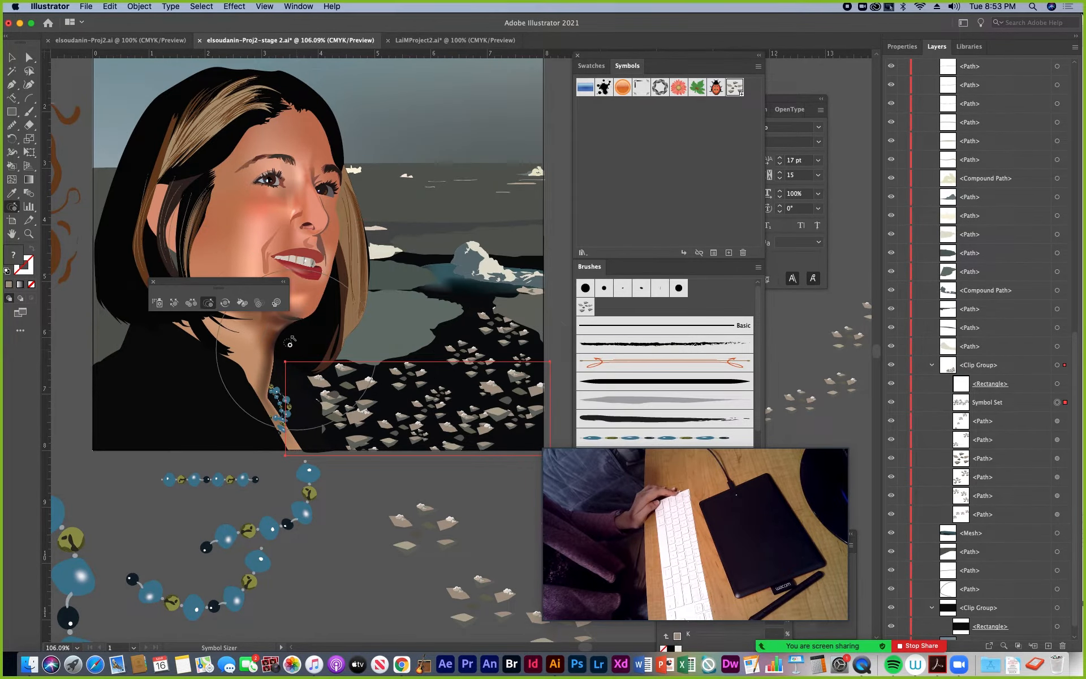
# Try rotating the snow chips symbols near the artwork's right edge with the Symbol Spinner and undo the rotation
pyautogui.click(226, 306)
pyautogui.moveTo(498, 419)
pyautogui.mouseDown()
pyautogui.moveTo(478, 404)
pyautogui.moveTo(500, 403)
pyautogui.moveTo(481, 401)
pyautogui.mouseUp()
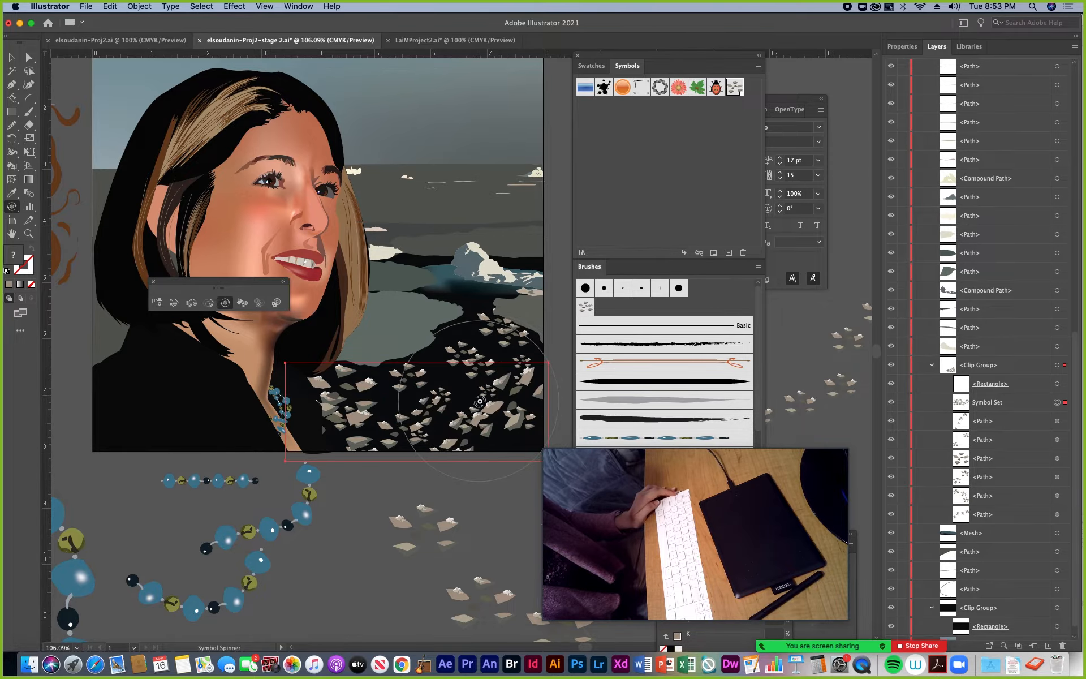
pyautogui.press('super+z')
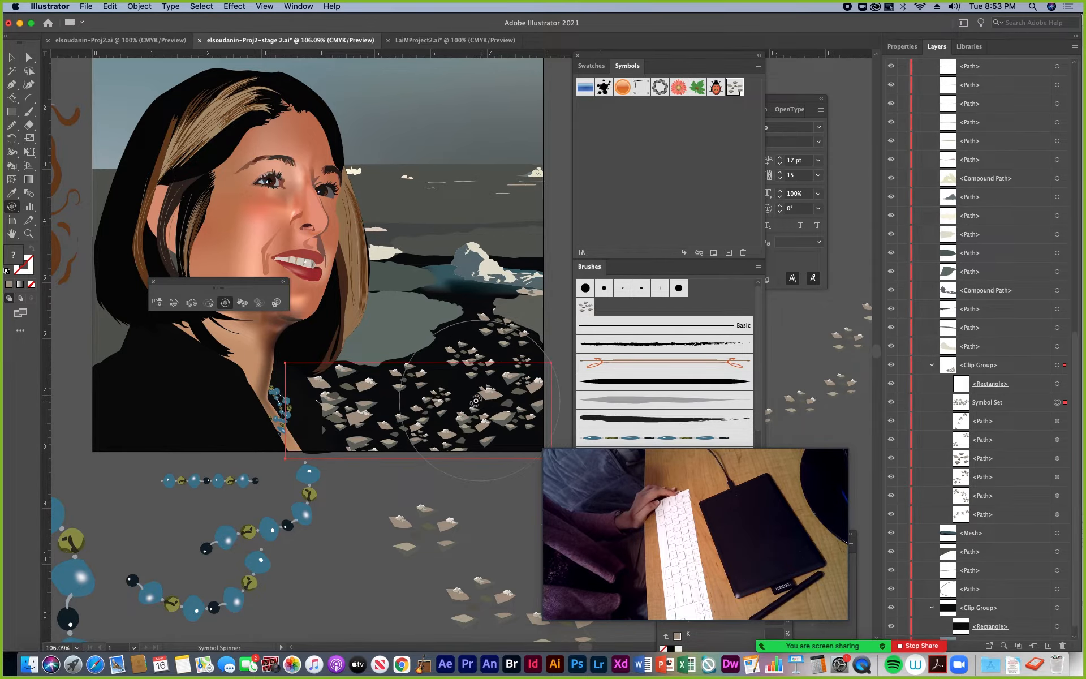
# Choose a light blue fill colour and tint the snow chips symbols across the water with the Symbol Stainer
pyautogui.click(243, 303)
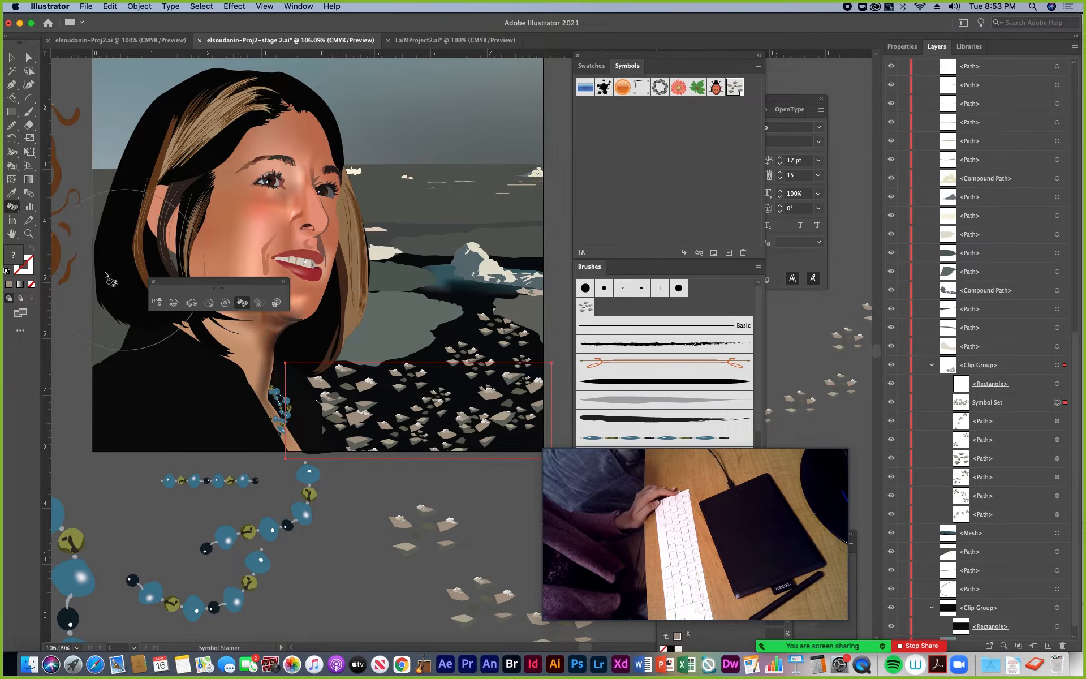
pyautogui.doubleClick(14, 258)
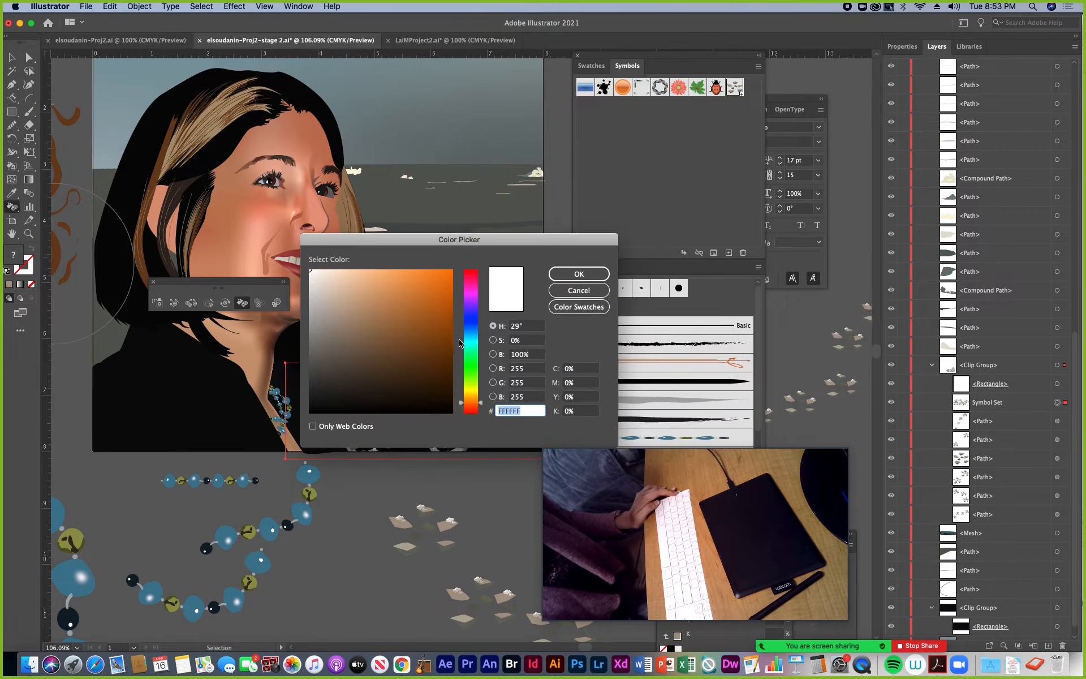
pyautogui.moveTo(406, 318); pyautogui.dragTo(402, 286)
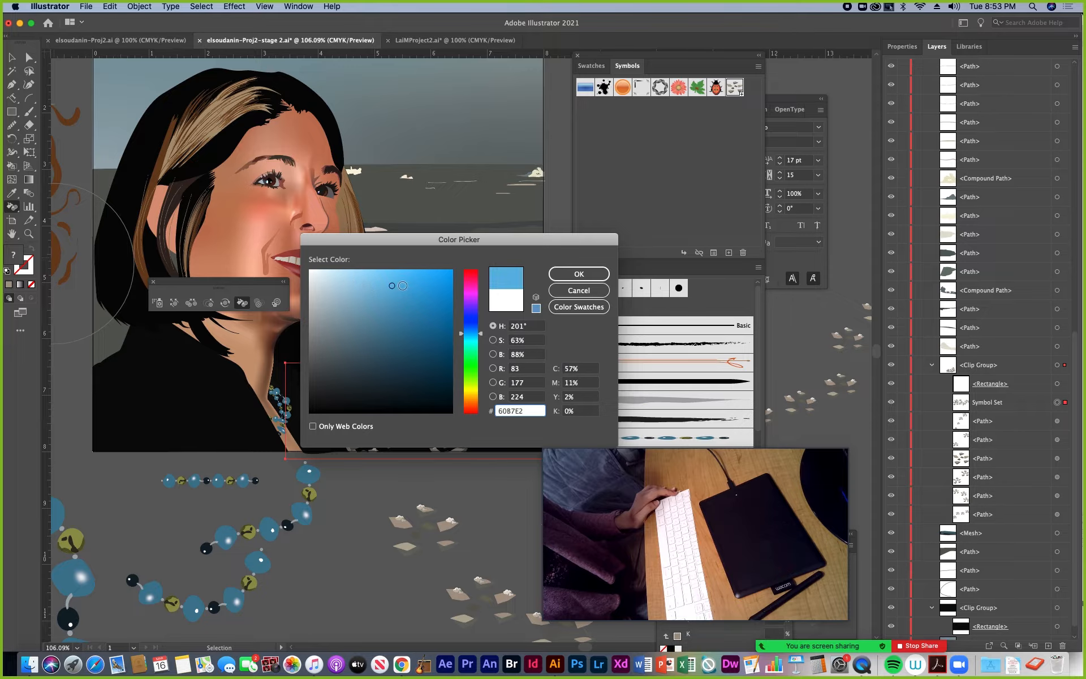
pyautogui.click(578, 274)
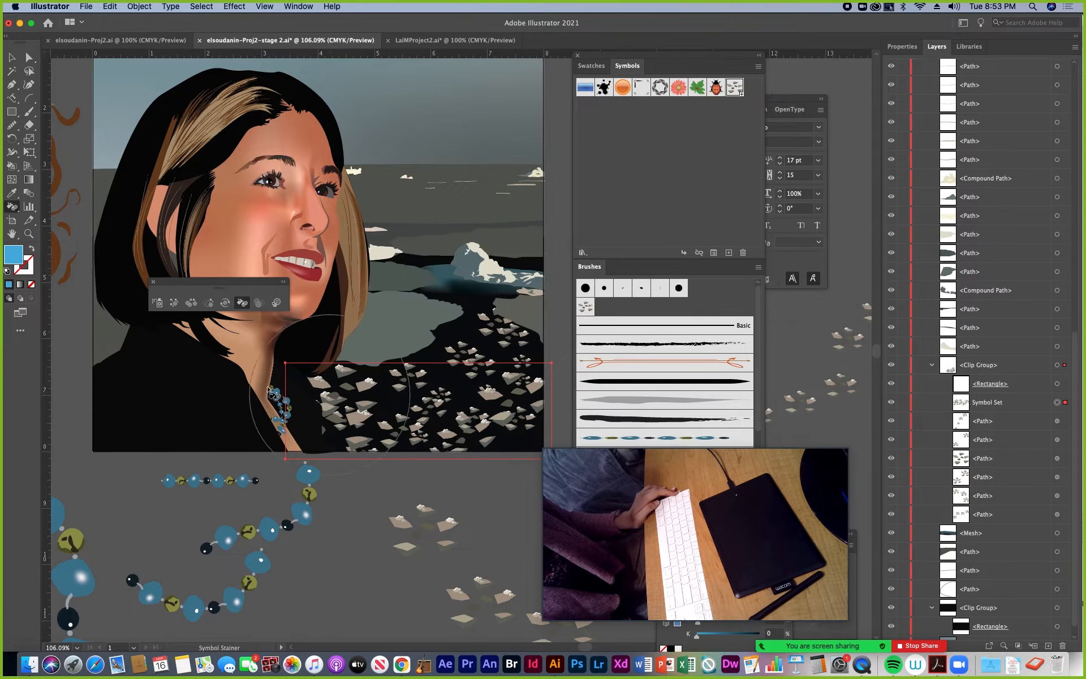
pyautogui.moveTo(425, 436); pyautogui.dragTo(470, 415)
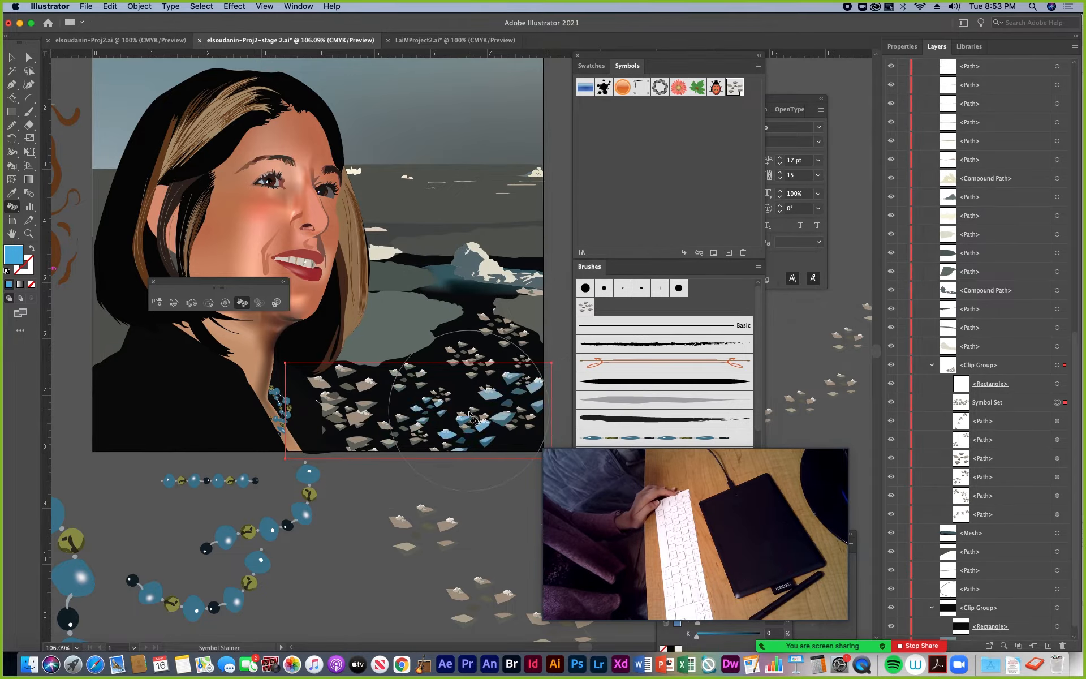
pyautogui.moveTo(320, 461)
pyautogui.mouseDown()
pyautogui.moveTo(352, 413)
pyautogui.moveTo(346, 437)
pyautogui.moveTo(369, 410)
pyautogui.mouseUp()
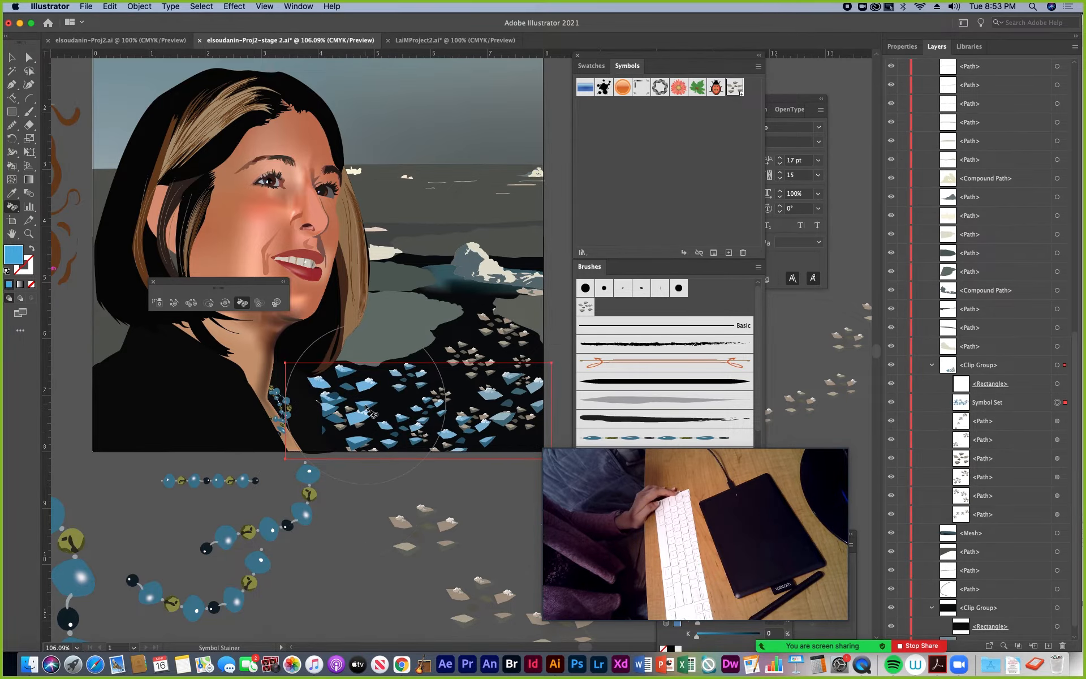
# Move the Symbols and Brushes palettes clear of the artwork and reduce the blue tint on the symbols with the Symbol Stainer
pyautogui.press('super+equal')
pyautogui.press('super+equal')
pyautogui.press('super+equal')
pyautogui.moveTo(368, 408); pyautogui.dragTo(284, 441)
pyautogui.moveTo(640, 57)
pyautogui.mouseDown()
pyautogui.moveTo(846, 111)
pyautogui.moveTo(893, 111)
pyautogui.mouseUp()
pyautogui.moveTo(368, 378)
pyautogui.mouseDown()
pyautogui.moveTo(256, 394)
pyautogui.moveTo(227, 389)
pyautogui.mouseUp()
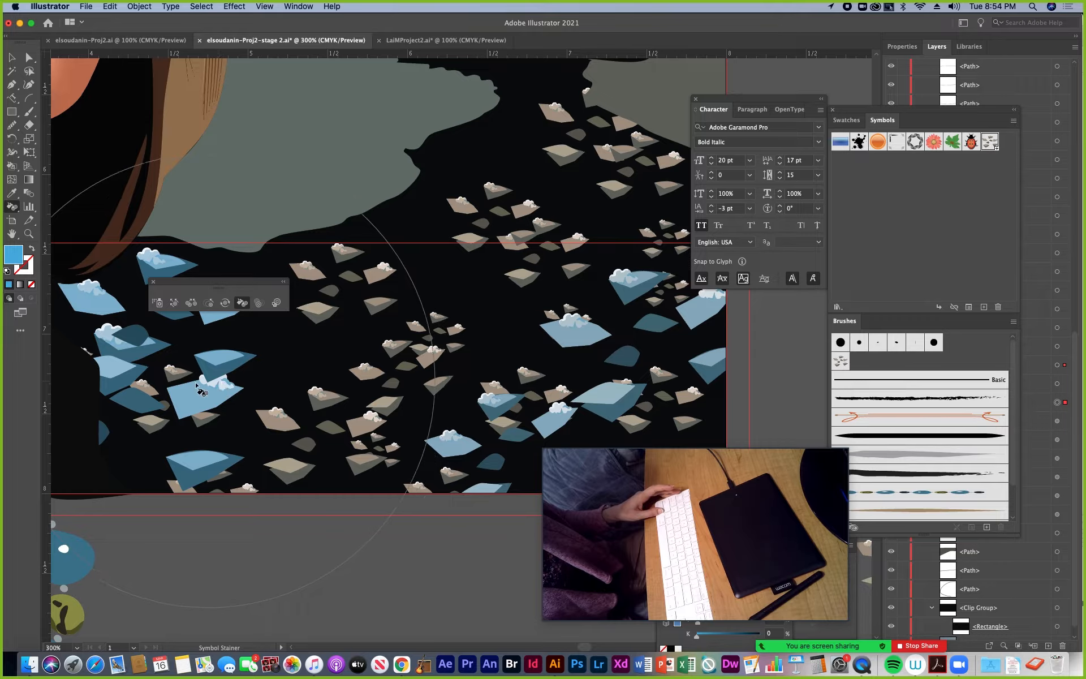
pyautogui.keyDown('alt'); pyautogui.click(207, 388); pyautogui.keyUp('alt')
pyautogui.click(610, 376)
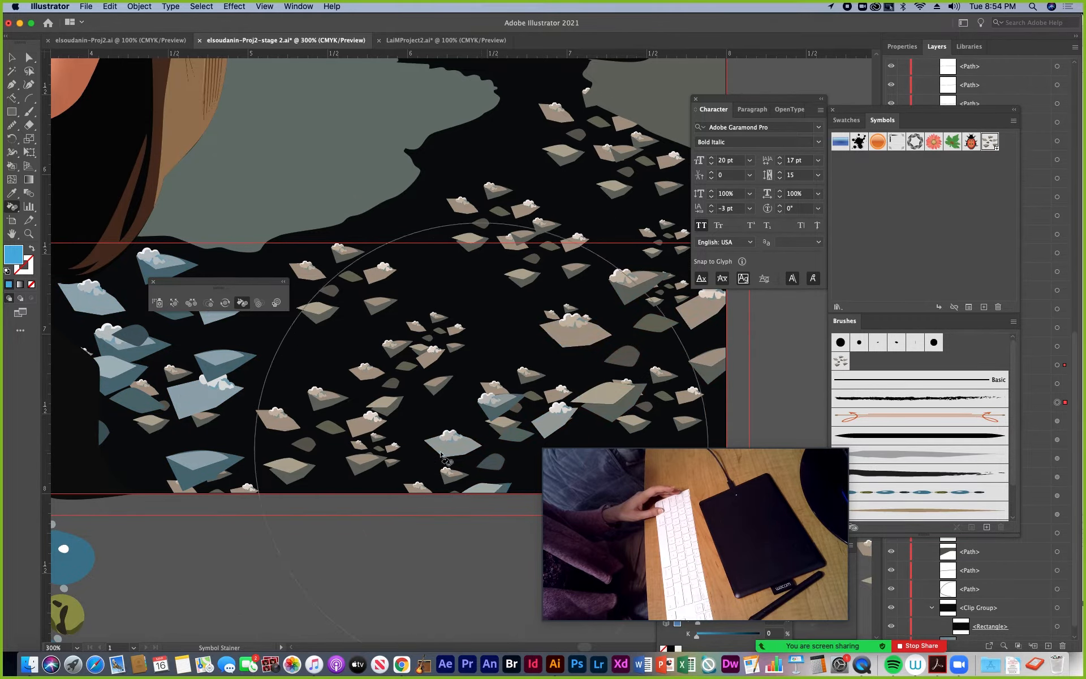
# Fade the snow chips symbols across the dark water to near transparency with the Symbol Screener
pyautogui.click(258, 303)
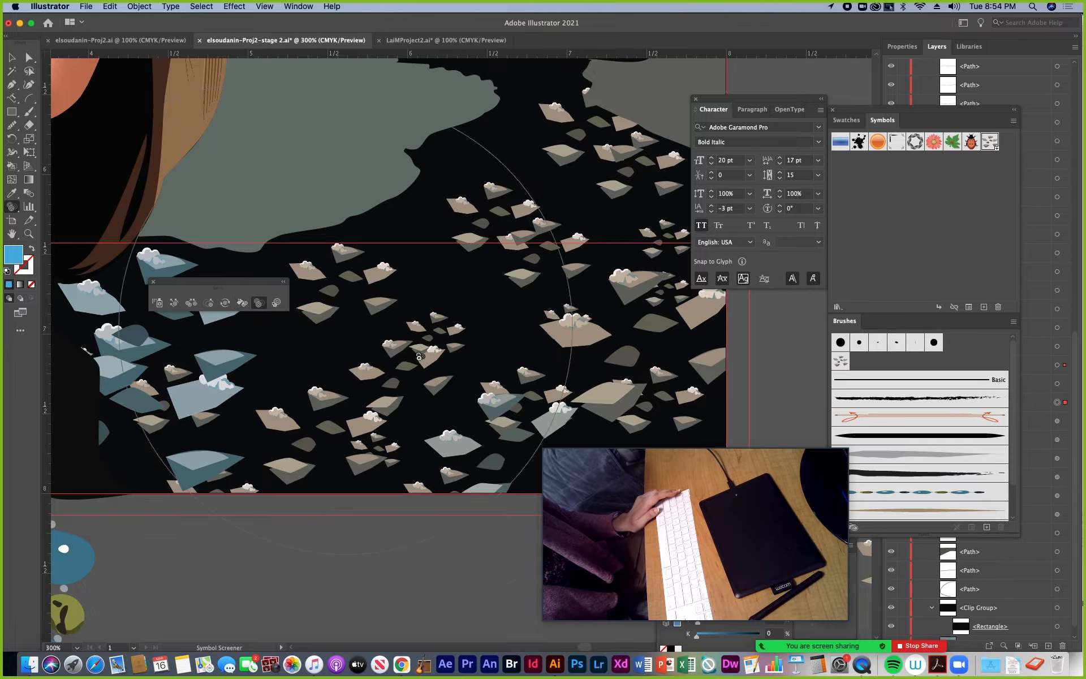
pyautogui.click(560, 326)
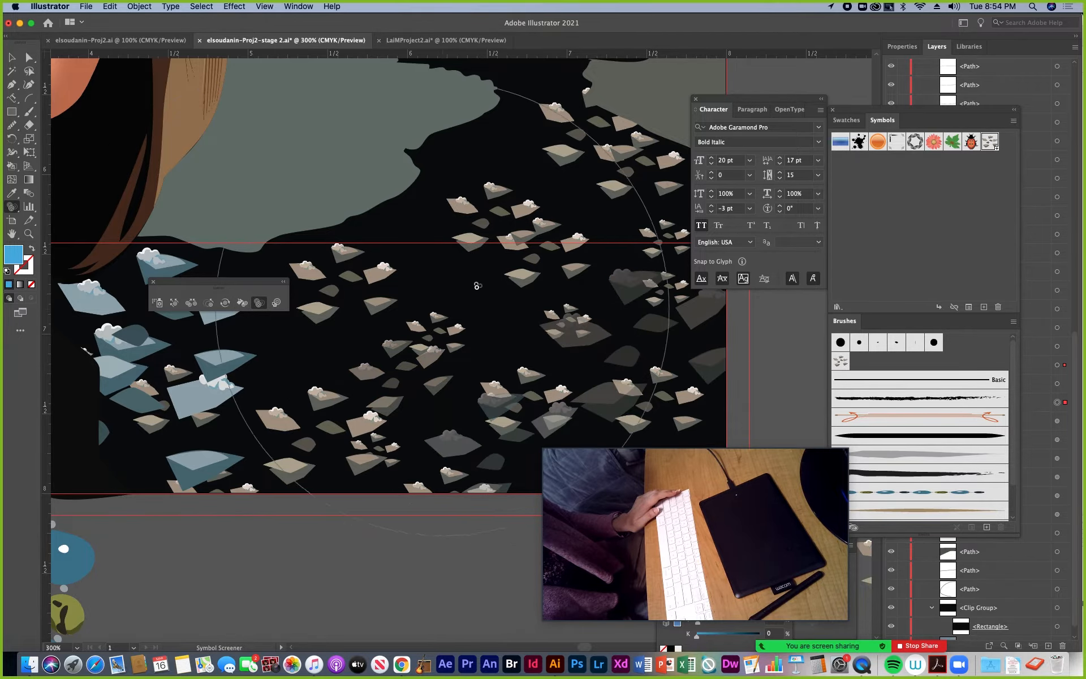
pyautogui.click(409, 384)
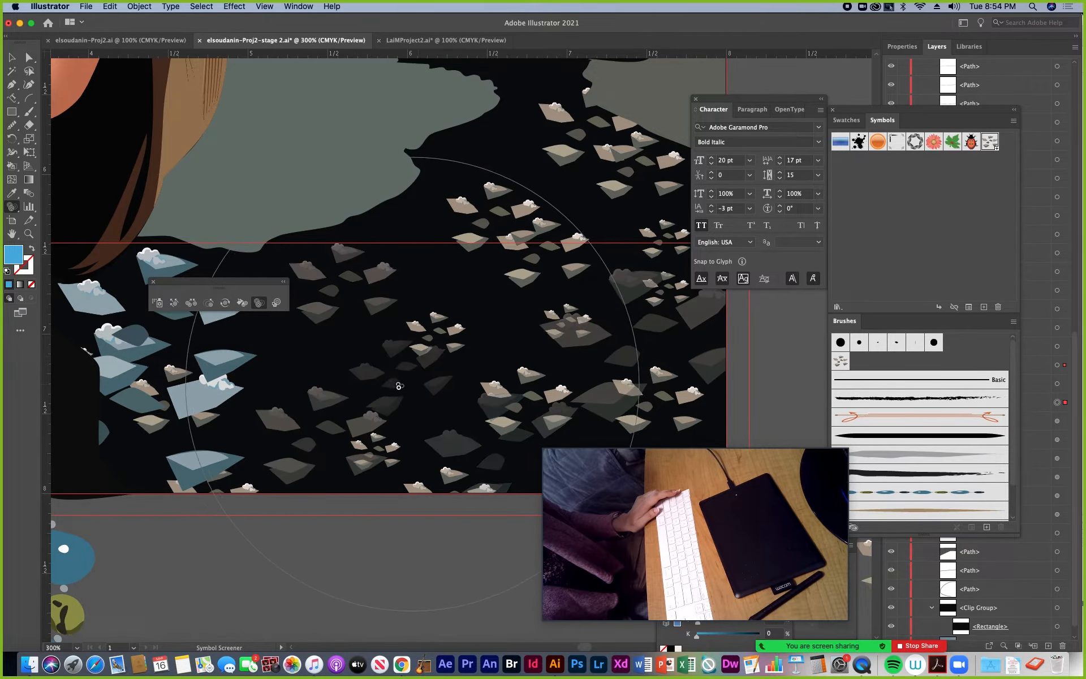
pyautogui.click(206, 387)
pyautogui.click(597, 369)
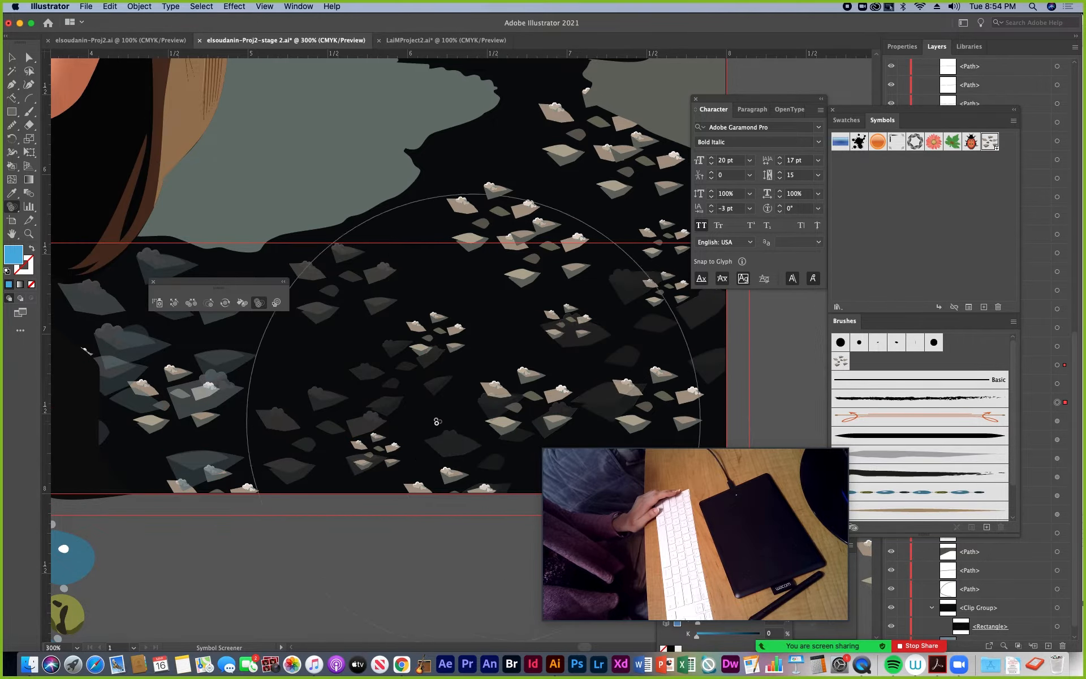
pyautogui.click(195, 393)
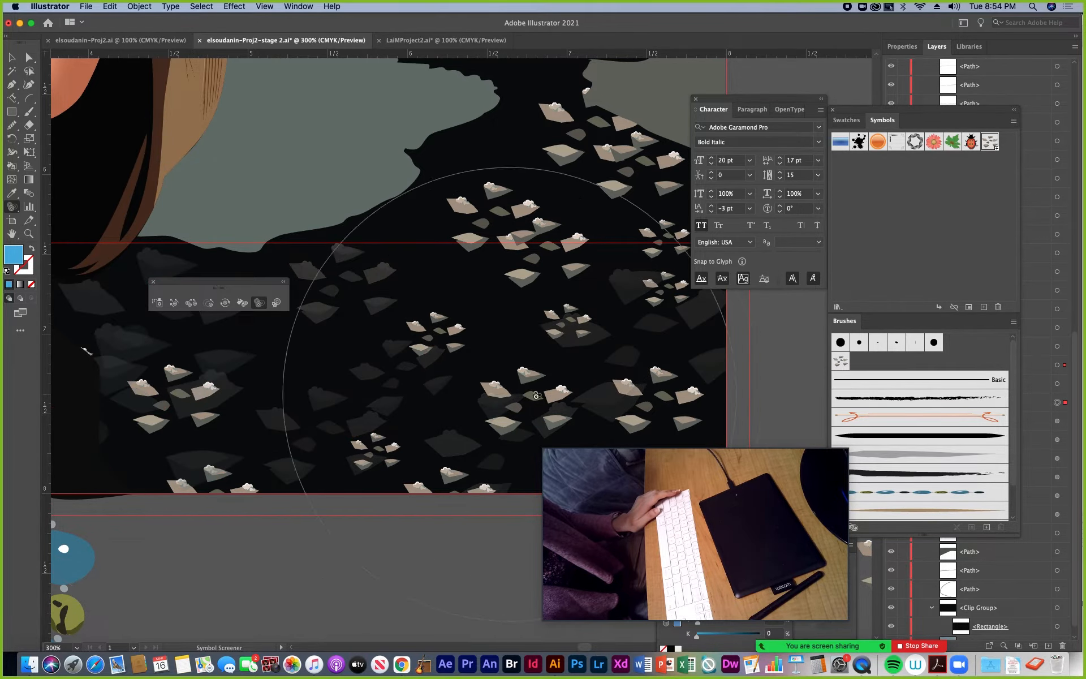
# Restore the opacity of the faded snow chips symbols on both sides of the water with the Symbol Screener
pyautogui.keyDown('alt'); pyautogui.click(588, 373); pyautogui.keyUp('alt')
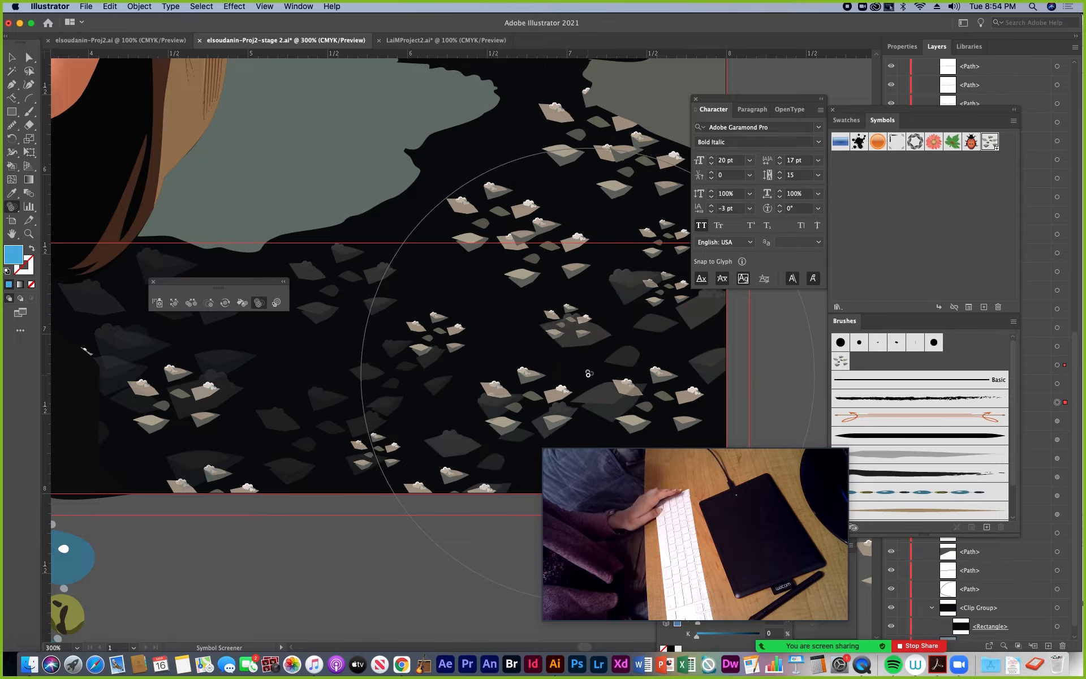
pyautogui.keyDown('alt'); pyautogui.click(588, 374); pyautogui.keyUp('alt')
pyautogui.keyDown('alt'); pyautogui.click(288, 404); pyautogui.keyUp('alt')
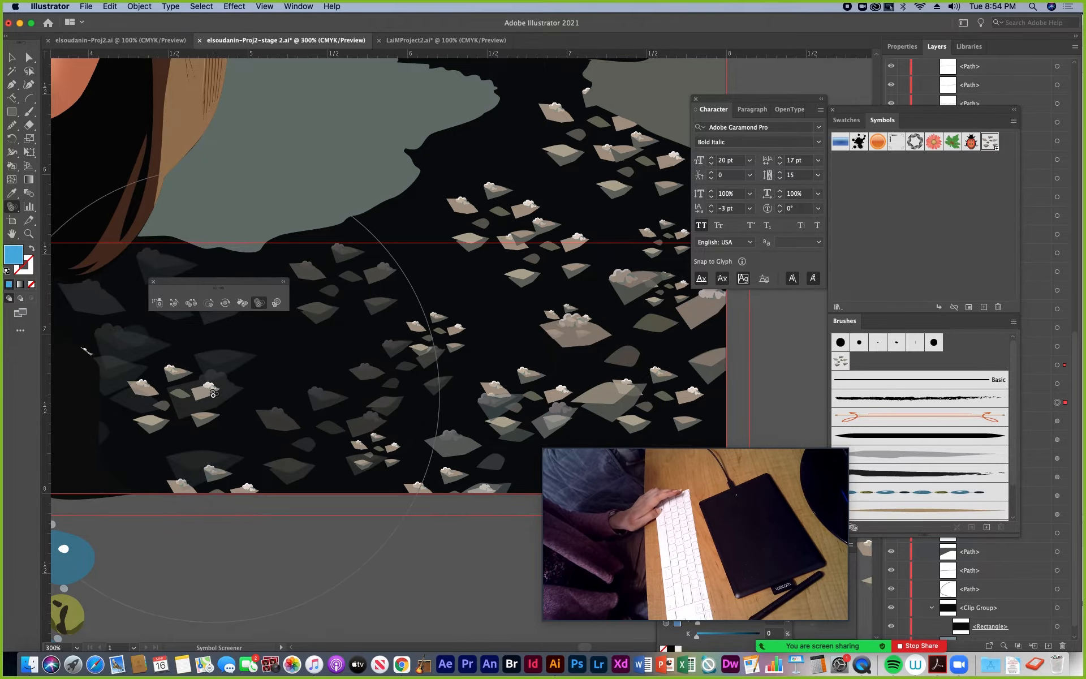
pyautogui.keyDown('alt'); pyautogui.click(241, 418); pyautogui.keyUp('alt')
pyautogui.keyDown('alt'); pyautogui.click(236, 421); pyautogui.keyUp('alt')
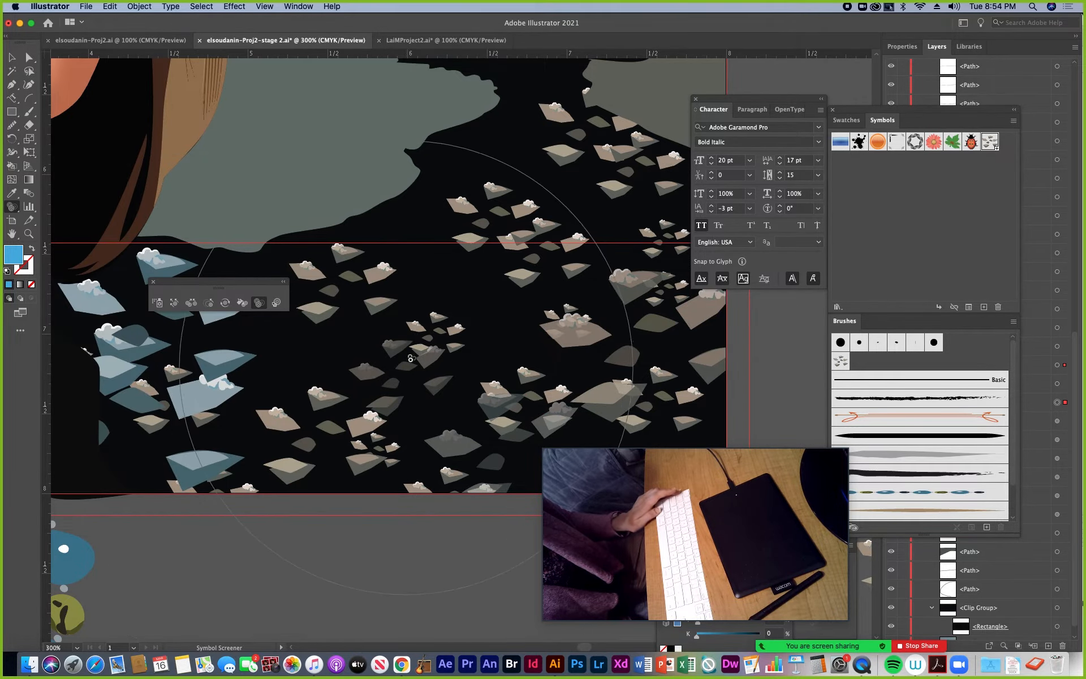
# Activate the Symbol Styler, return to the Selection tool, and display the Graphic Styles collection on the empty canvas beside the portrait
pyautogui.click(277, 304)
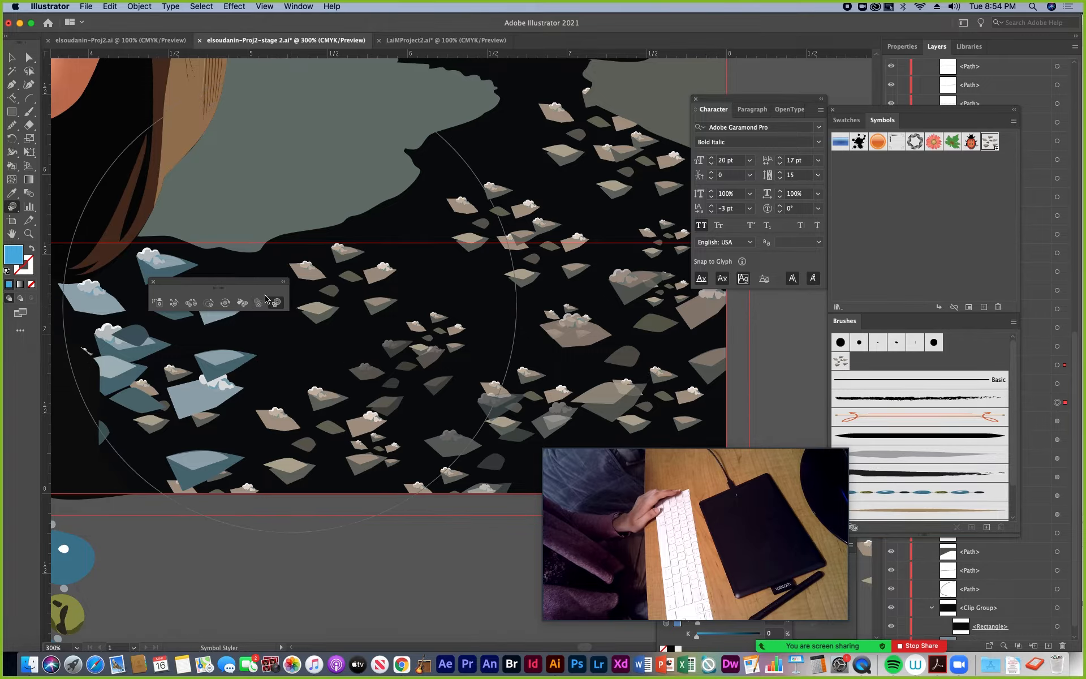
pyautogui.click(12, 58)
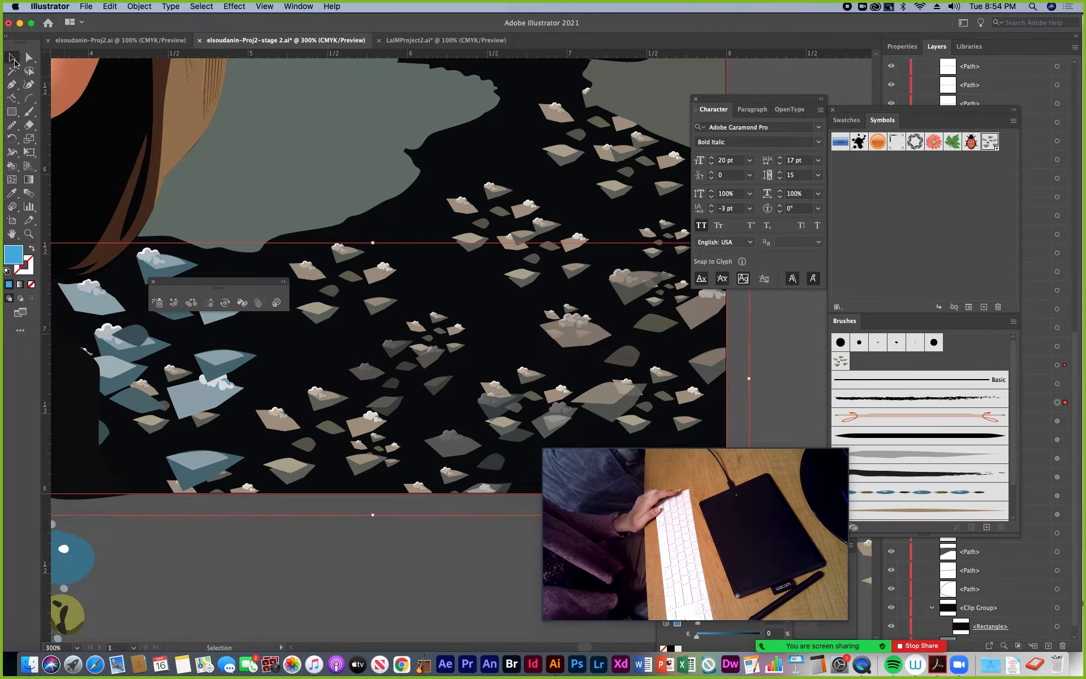
pyautogui.press('super+minus')
pyautogui.press('super+minus')
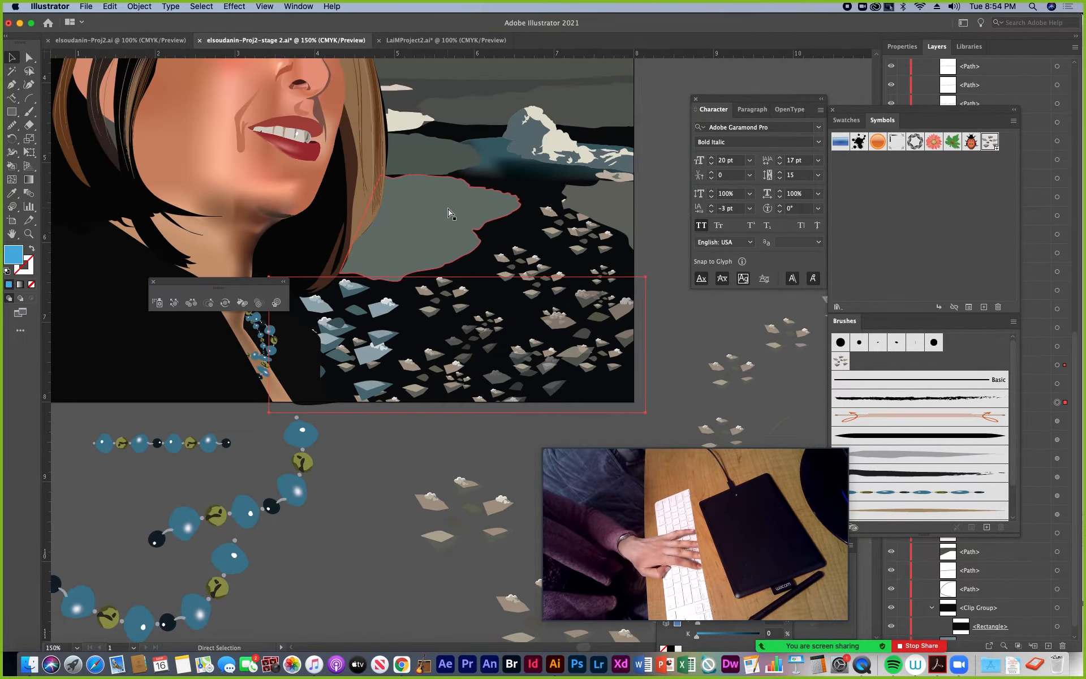
pyautogui.press('super+minus')
pyautogui.hscroll(5, 450, 213)
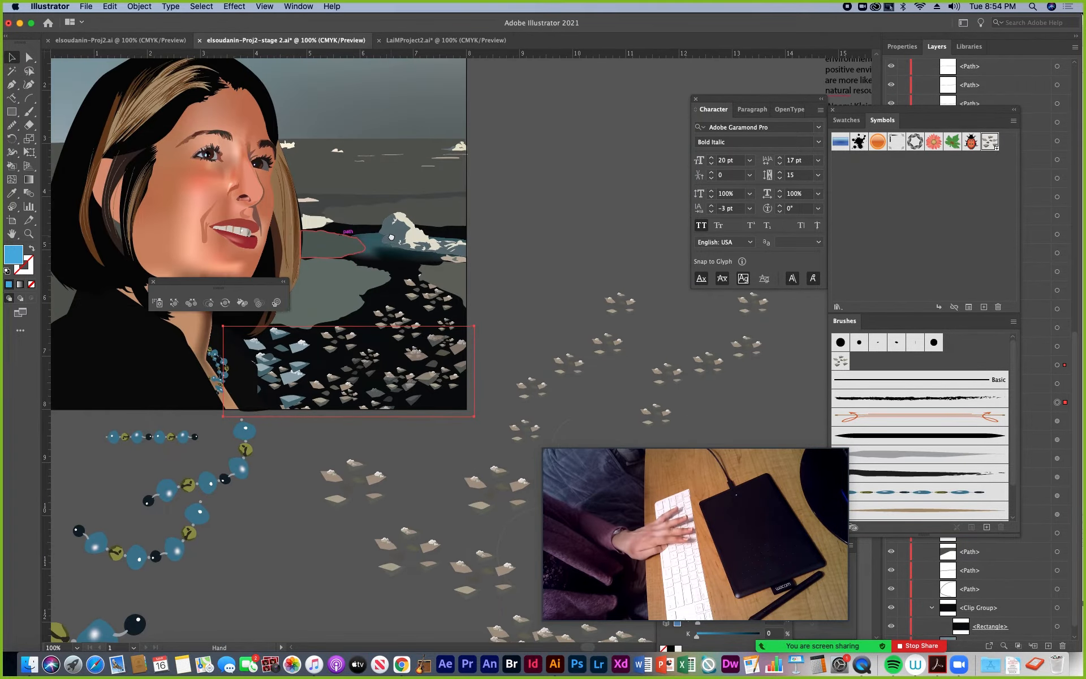
pyautogui.click(295, 7)
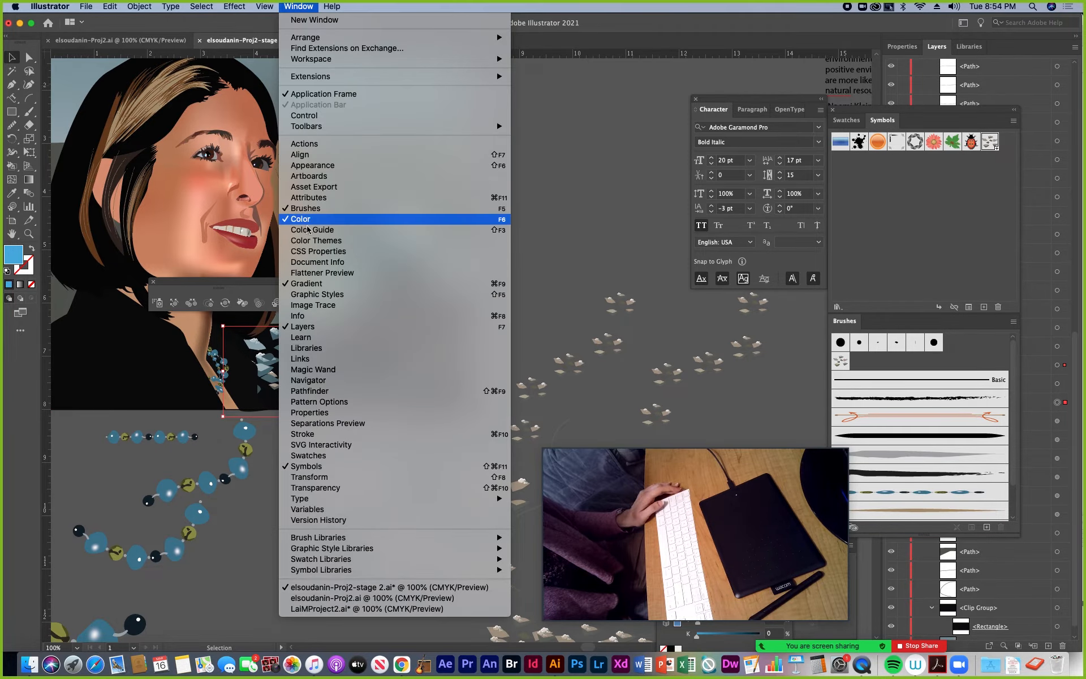
pyautogui.click(492, 294)
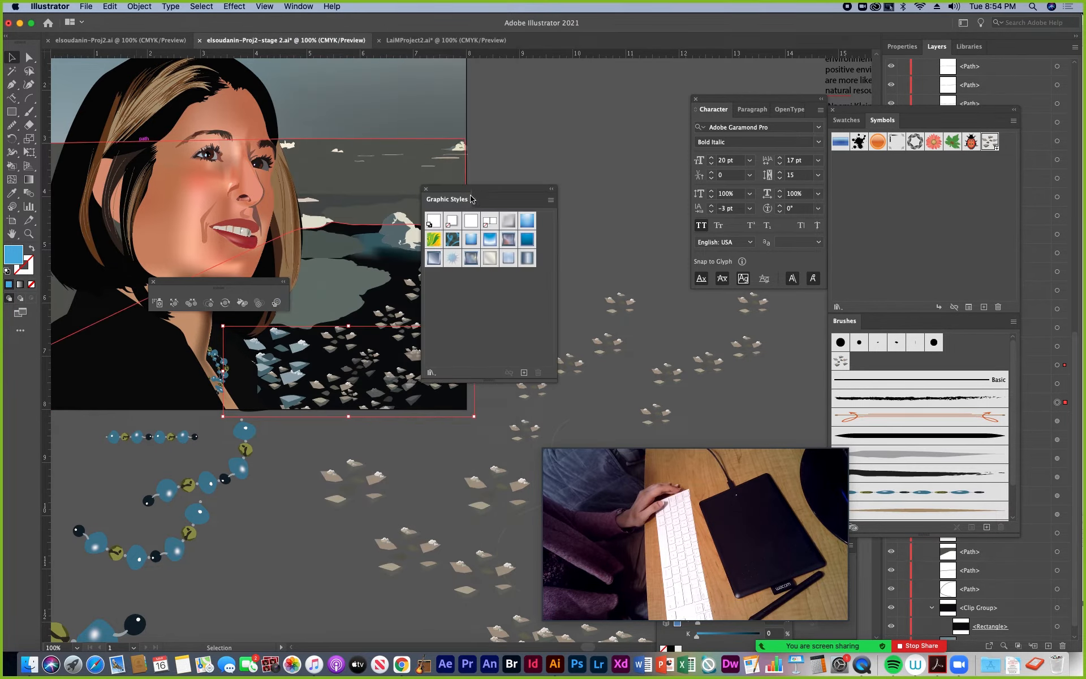
pyautogui.moveTo(471, 198); pyautogui.dragTo(567, 203)
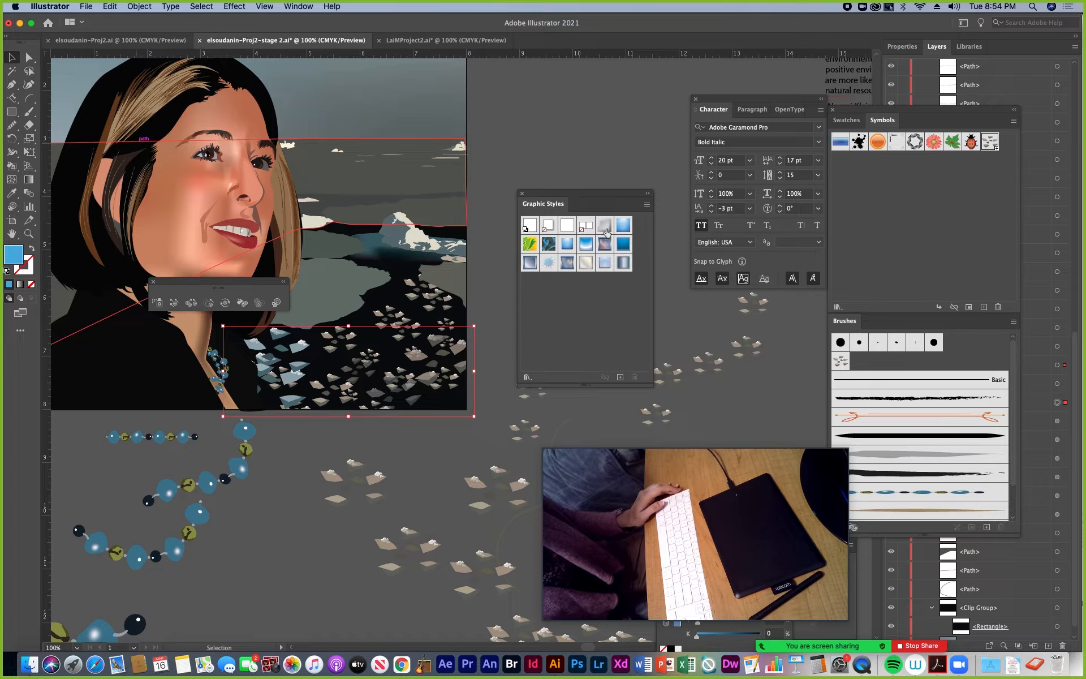
pyautogui.moveTo(545, 207); pyautogui.dragTo(530, 154)
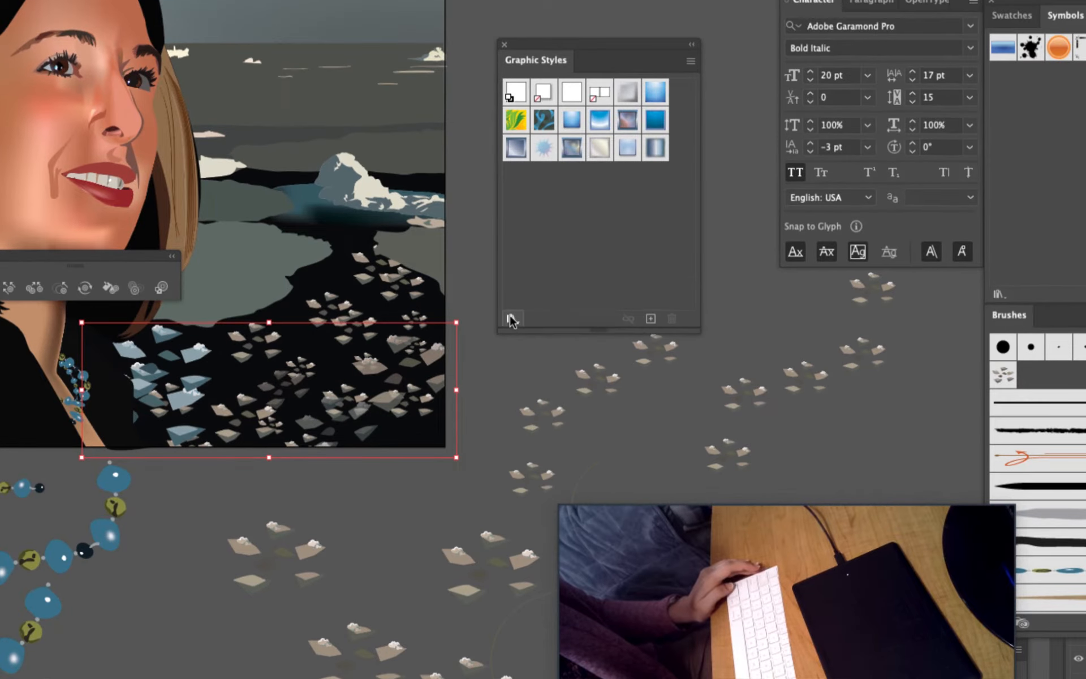
# Open the Buttons and Rollovers graphic style library and enlarge it to show all its styles
pyautogui.click(511, 323)
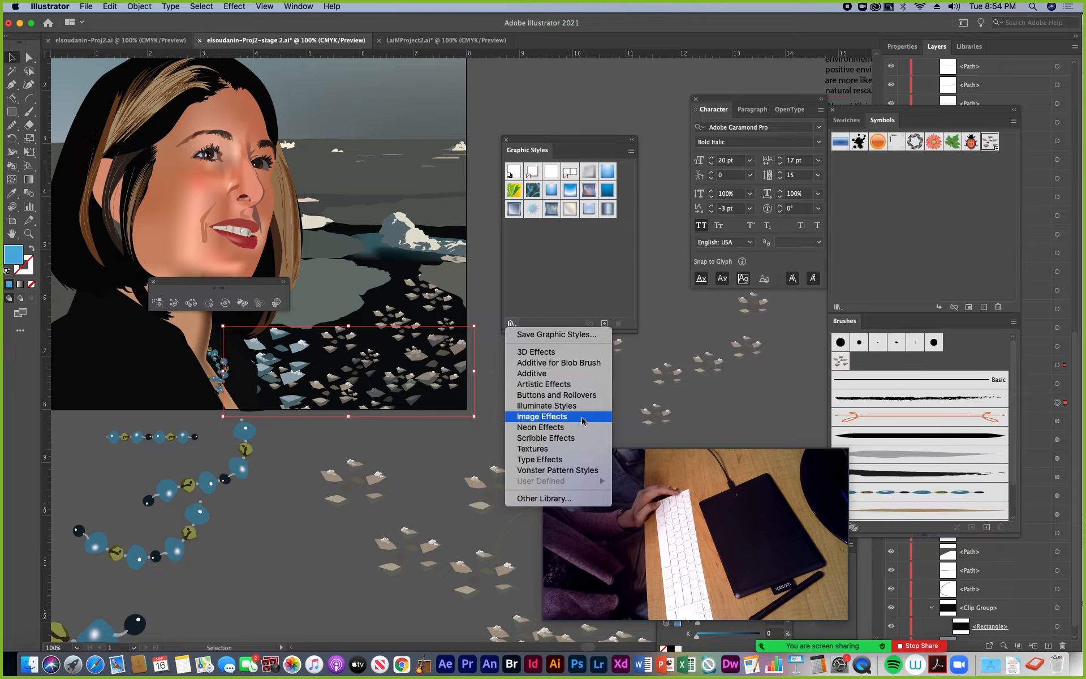
pyautogui.click(567, 396)
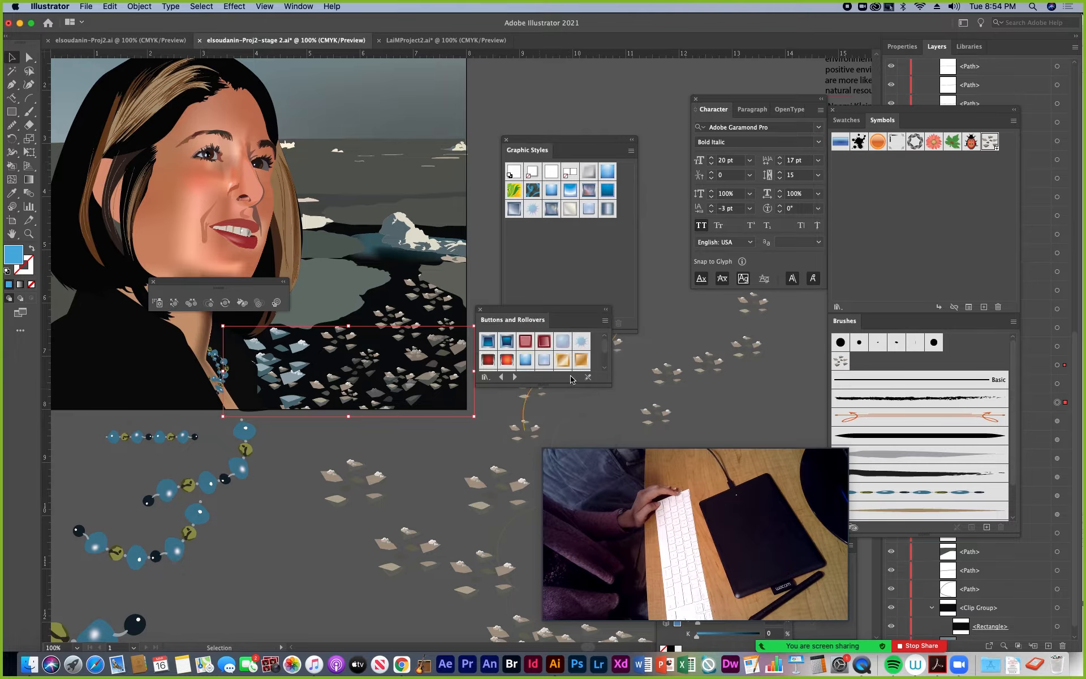
pyautogui.moveTo(606, 382); pyautogui.dragTo(623, 428)
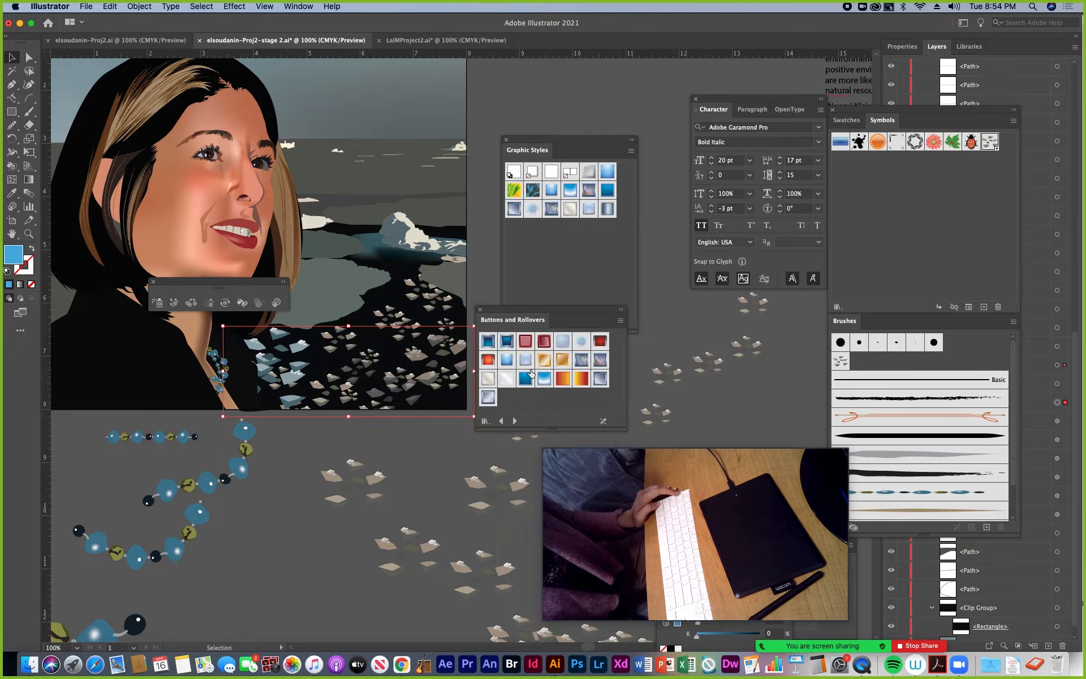
# Try styles from the Buttons and Rollovers library on the selected snow chips symbol set and brush over it with the Symbol Styler
pyautogui.click(526, 362)
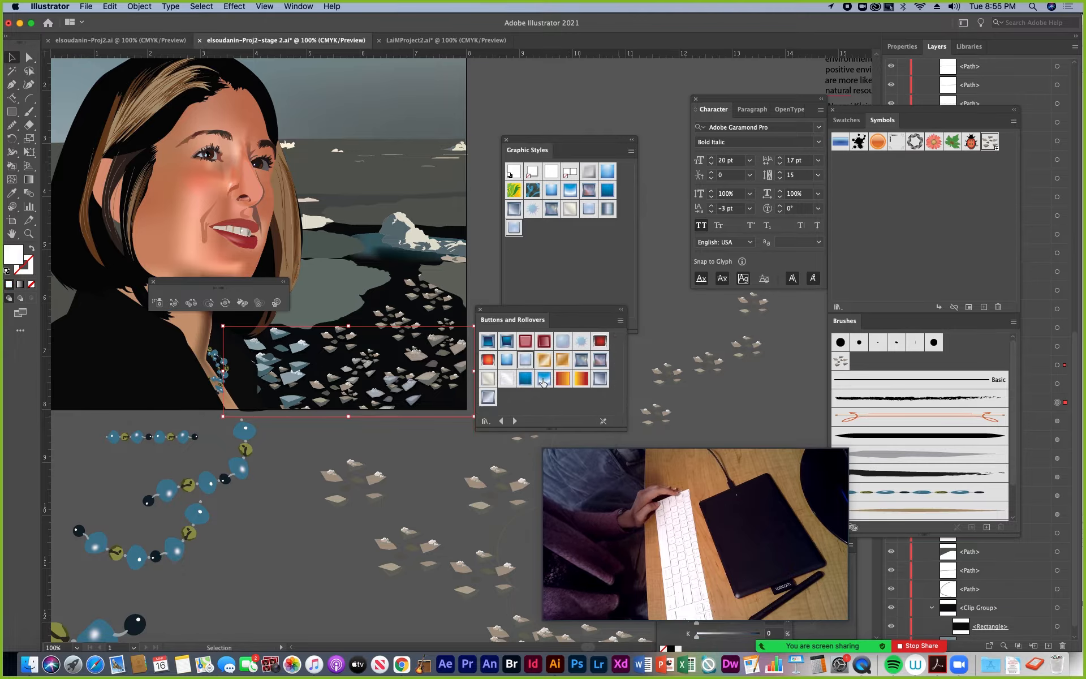
pyautogui.click(544, 380)
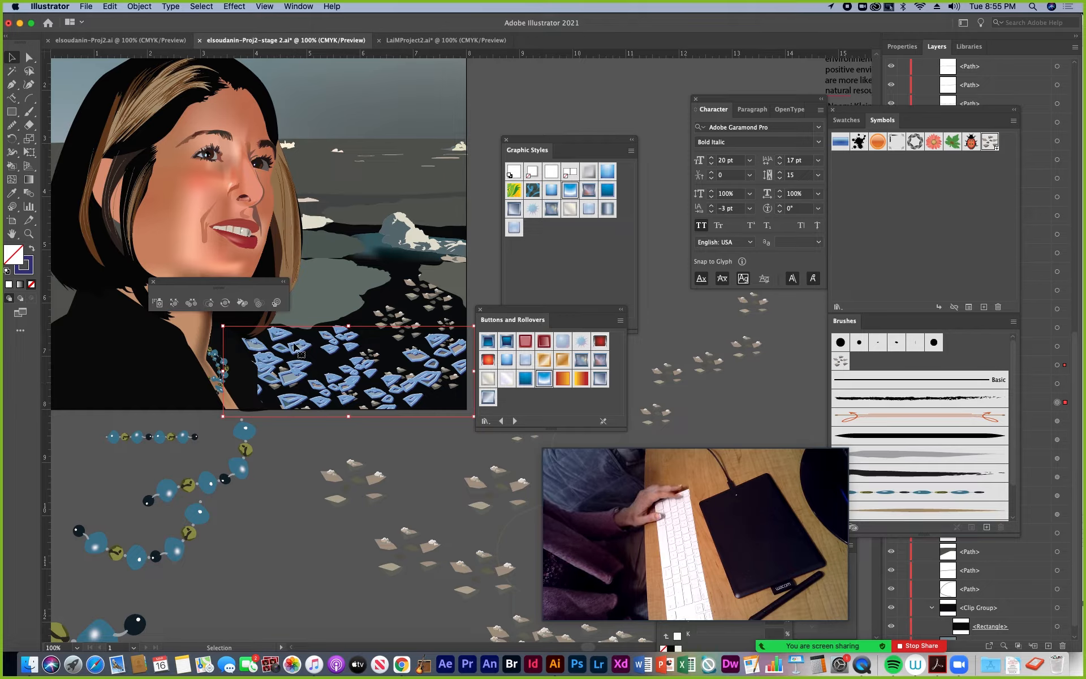
pyautogui.click(278, 304)
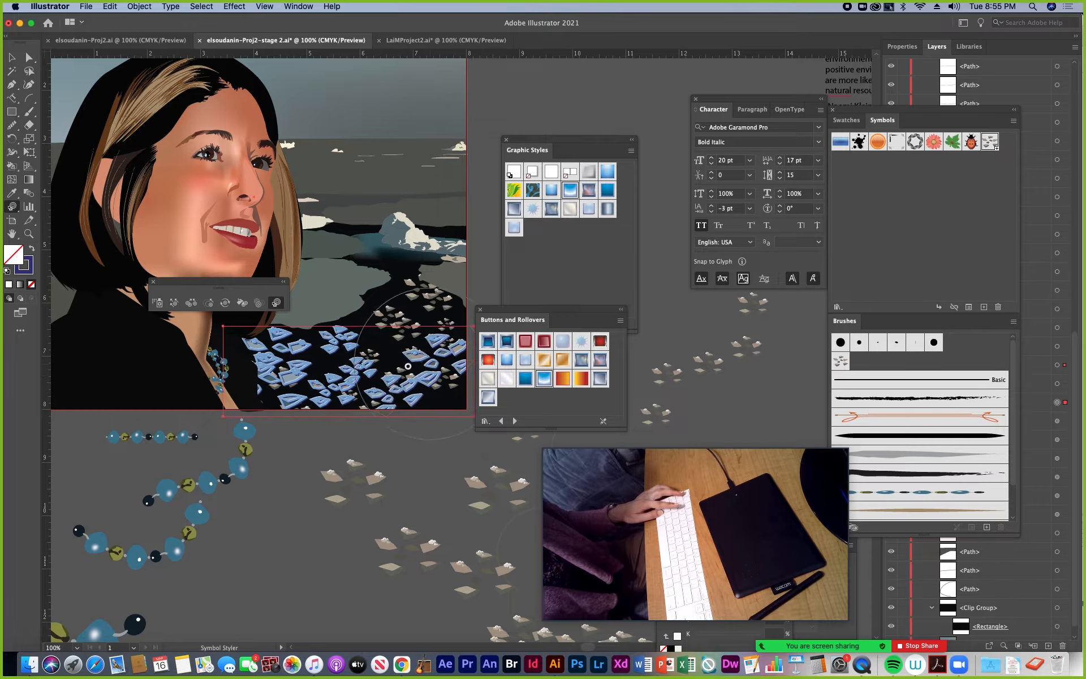
pyautogui.click(412, 355)
pyautogui.click(412, 353)
pyautogui.click(412, 353)
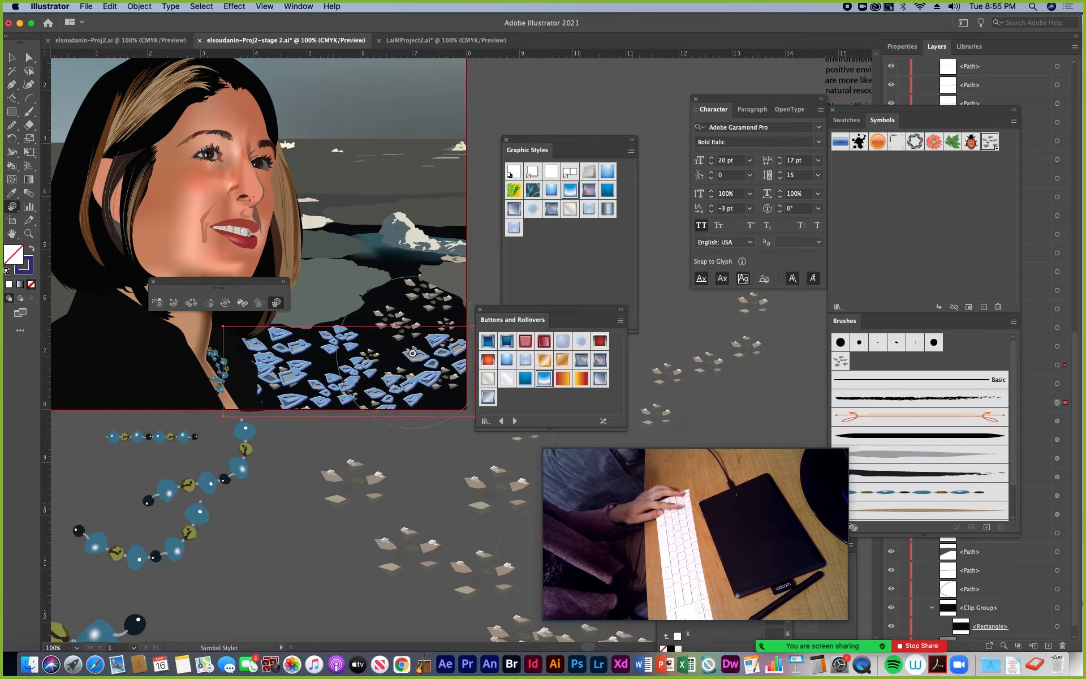
pyautogui.click(295, 365)
pyautogui.click(296, 366)
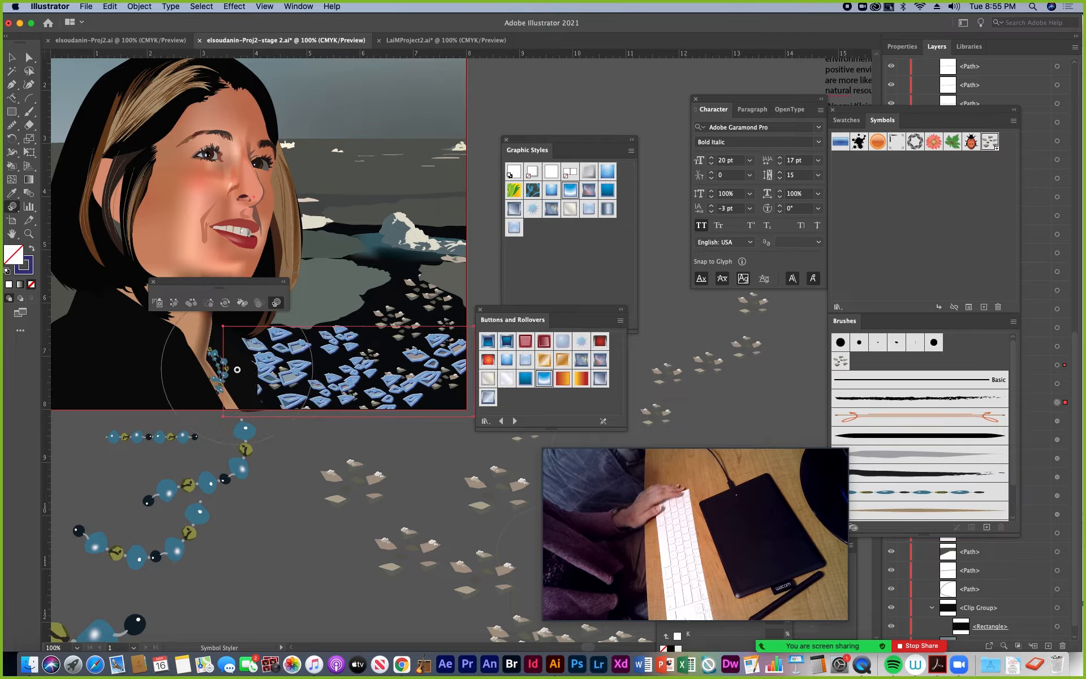
# Remove the trial graphic styles from the snow chips symbol set, restore its original colours, and deselect it
pyautogui.moveTo(521, 312); pyautogui.dragTo(578, 358)
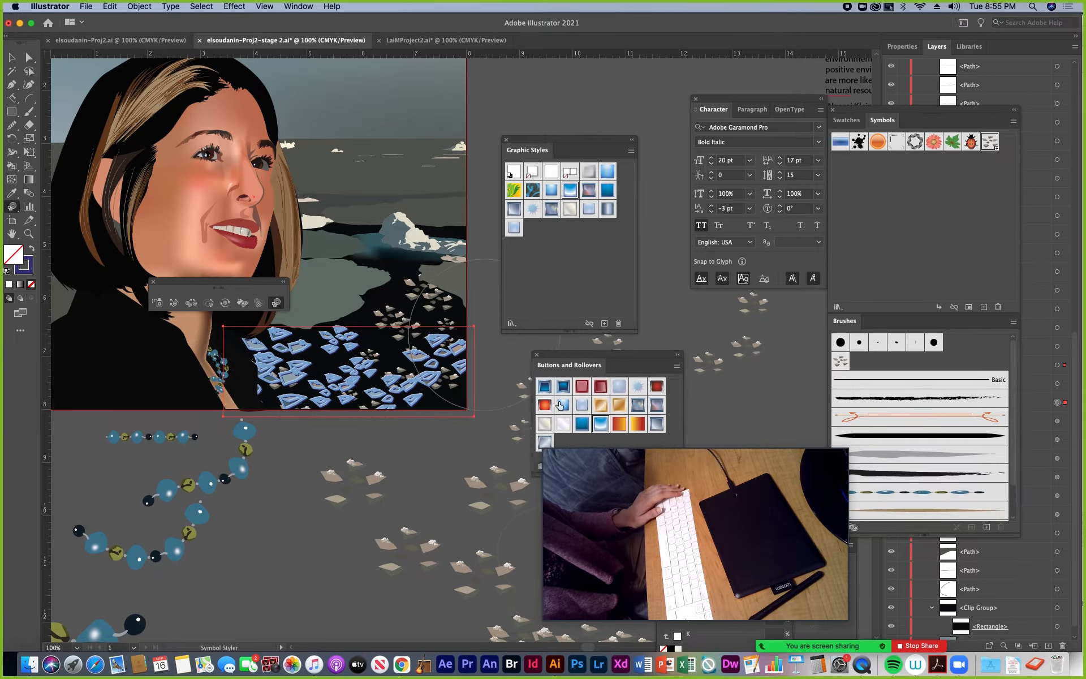
pyautogui.press('v')
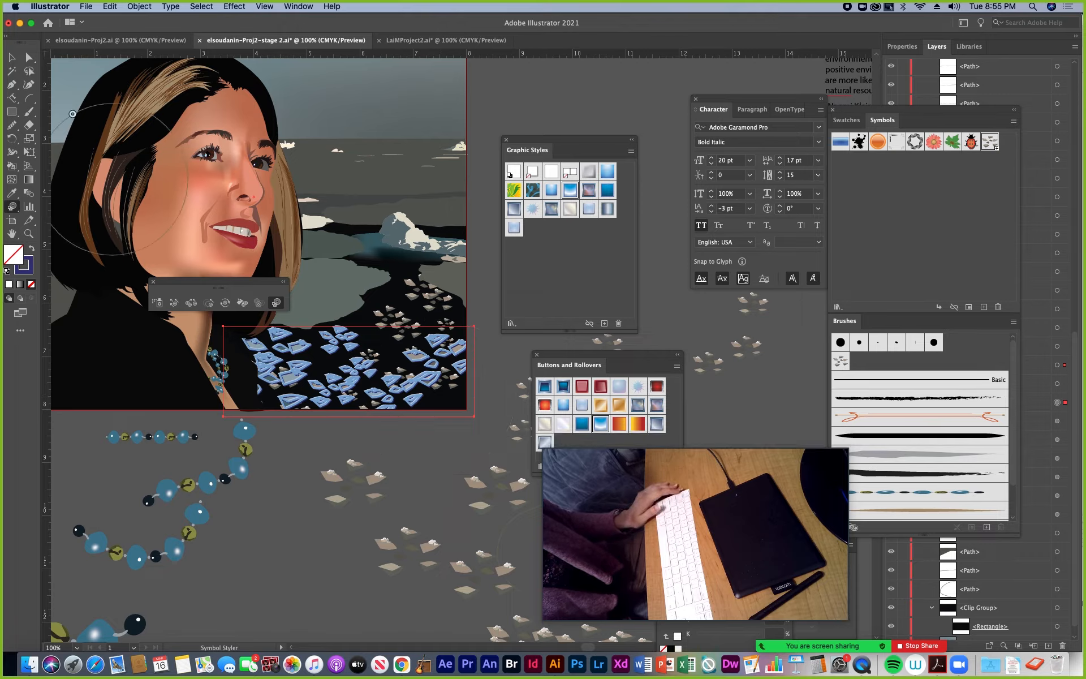
pyautogui.click(10, 59)
pyautogui.click(421, 341)
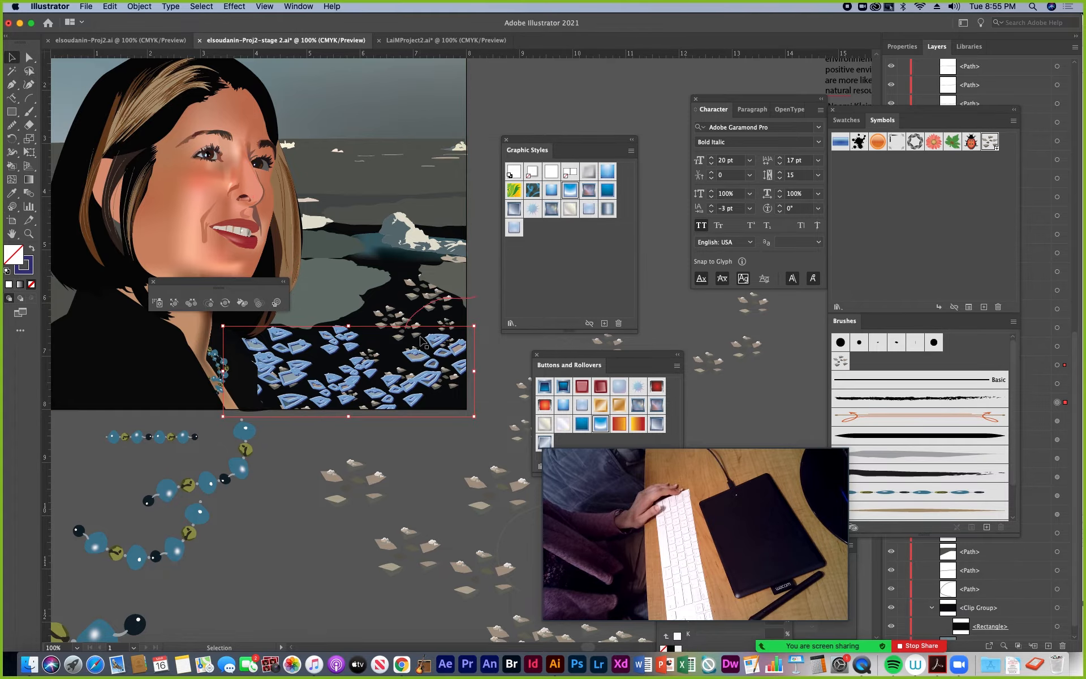
pyautogui.moveTo(580, 360); pyautogui.dragTo(584, 264)
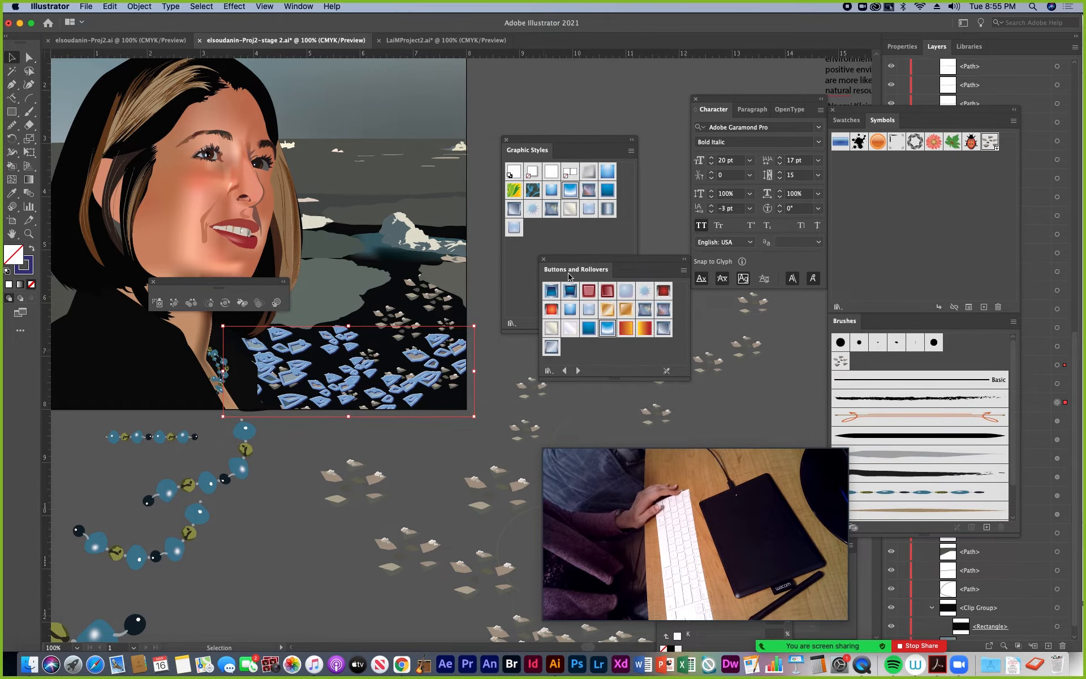
pyautogui.click(514, 172)
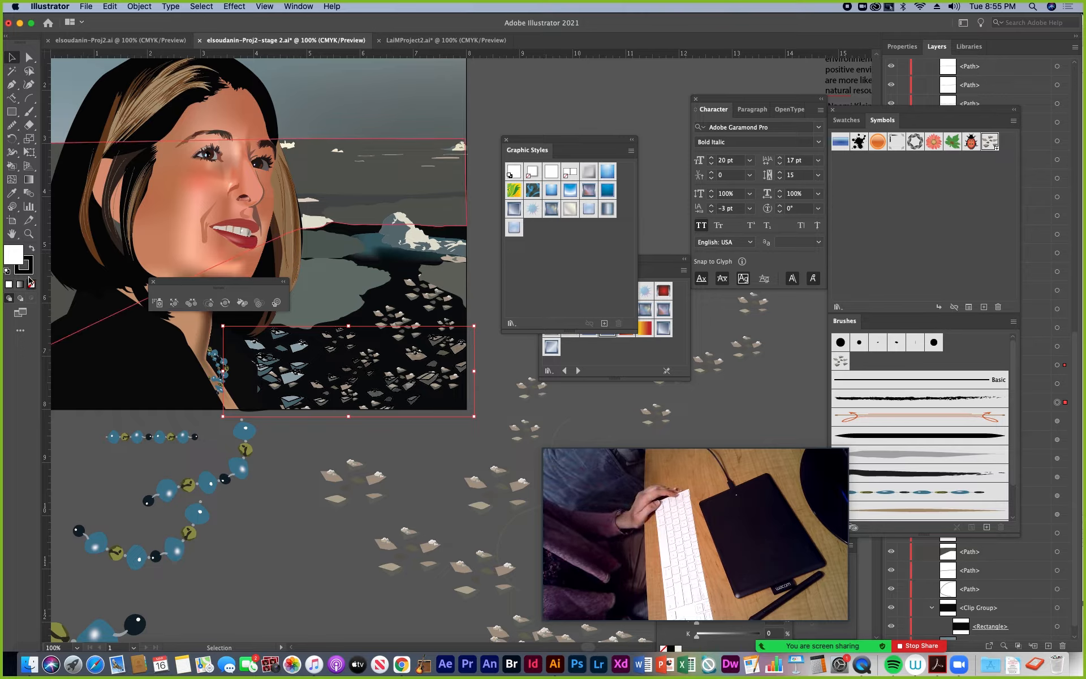
pyautogui.click(31, 285)
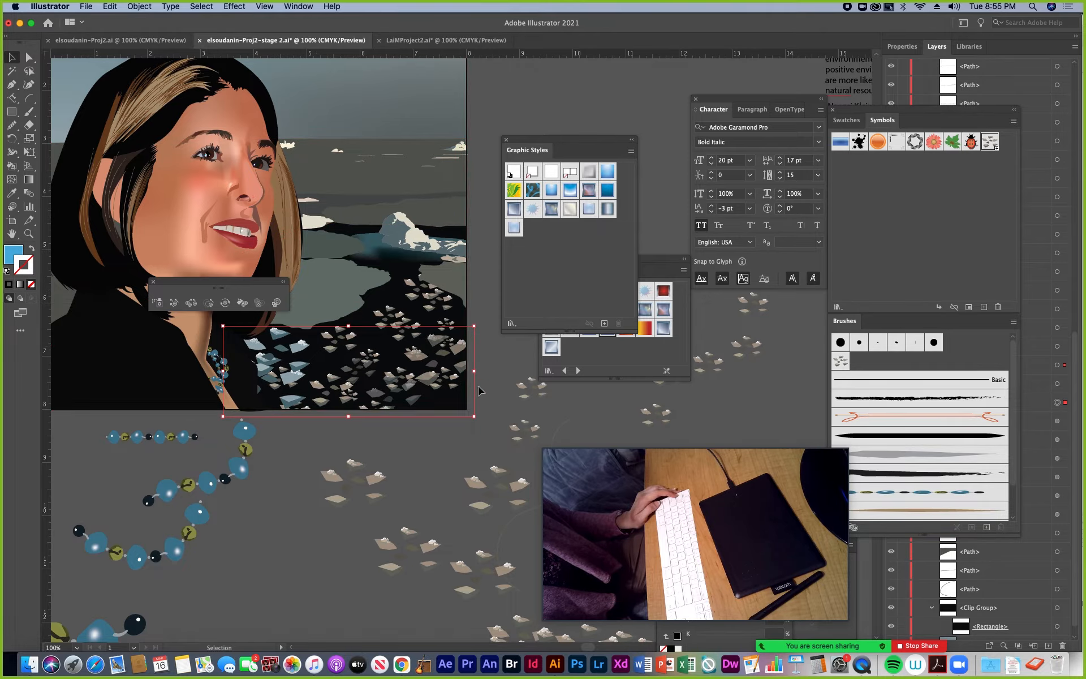
pyautogui.click(499, 364)
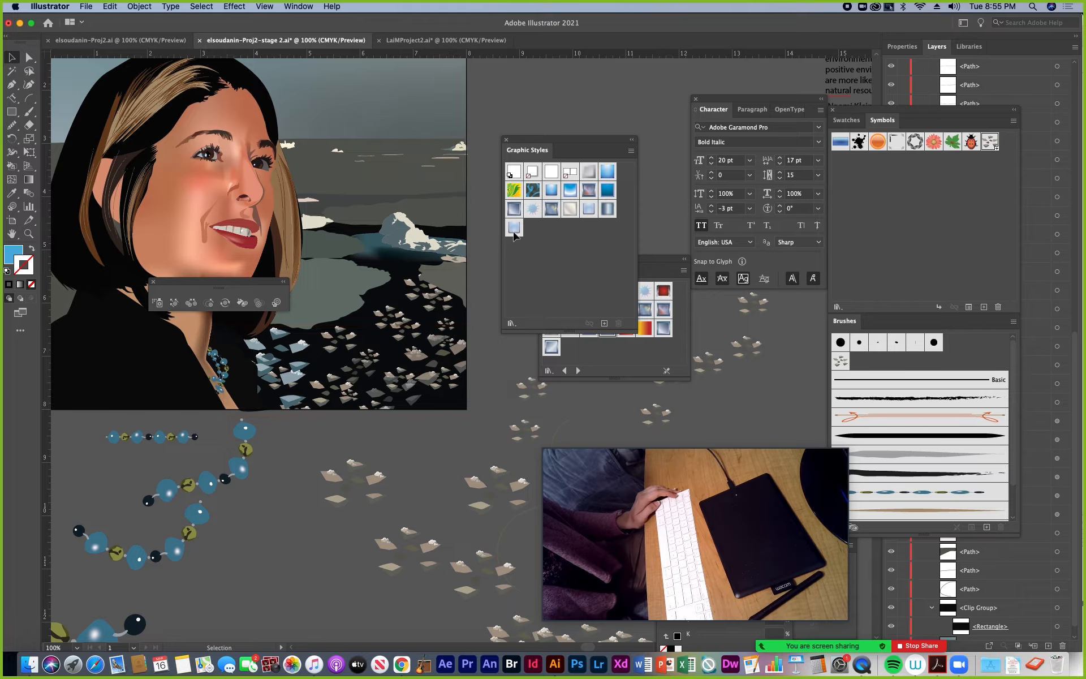
# Add the Platinum Mouse Down style and a gold gradient style to the Graphic Styles collection and close the Buttons and Rollovers library
pyautogui.click(651, 263)
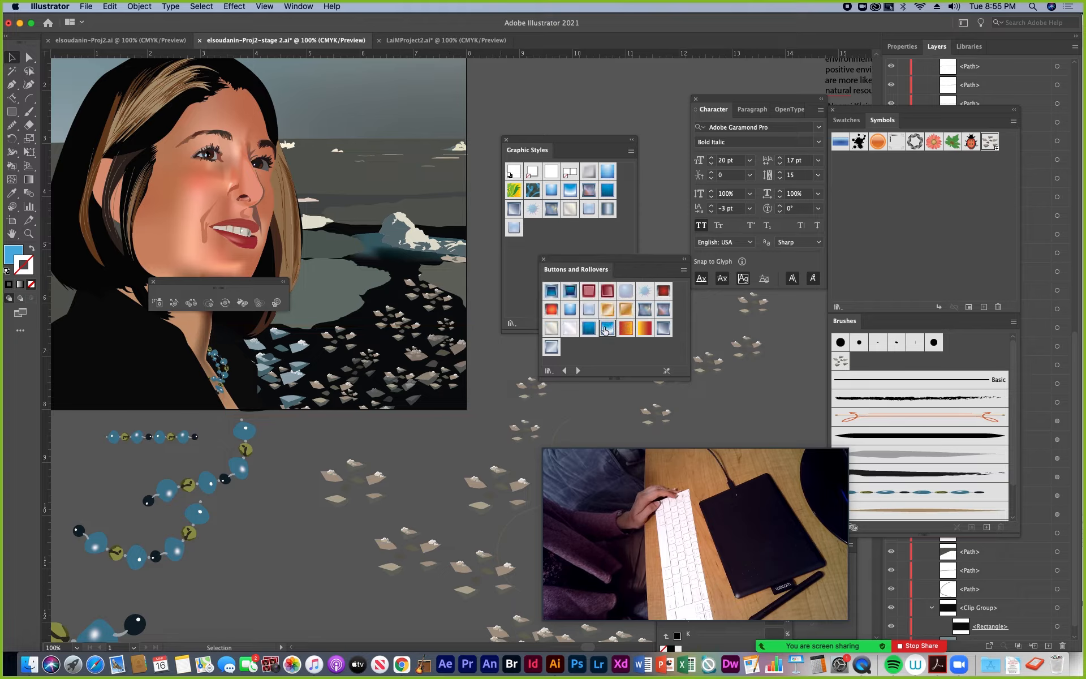
pyautogui.click(570, 328)
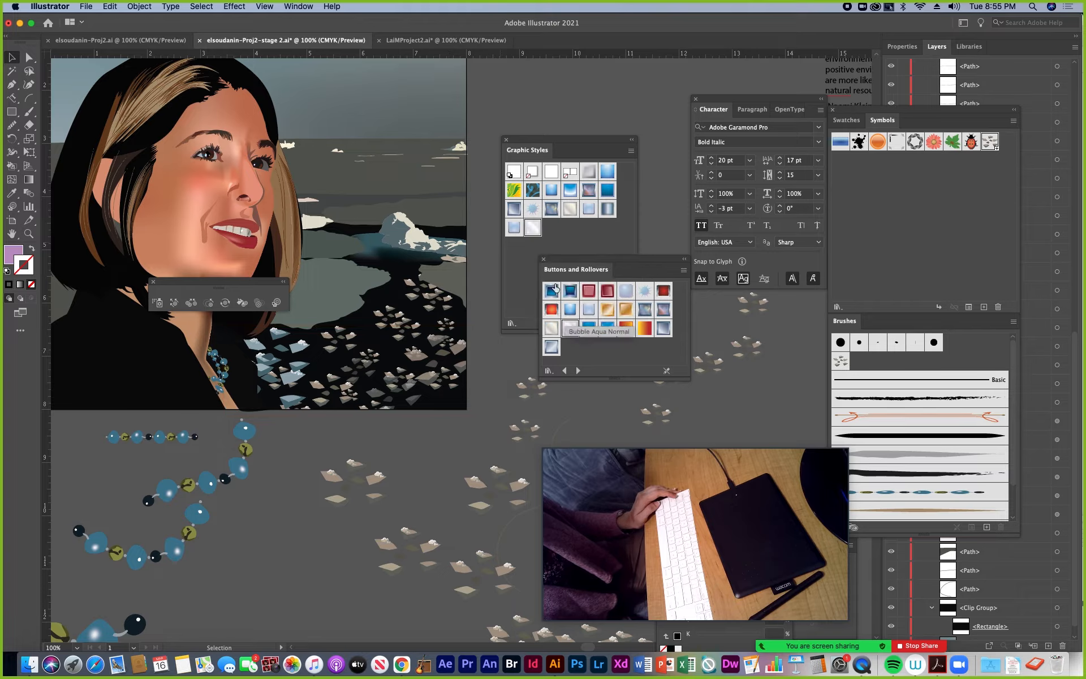
pyautogui.click(607, 309)
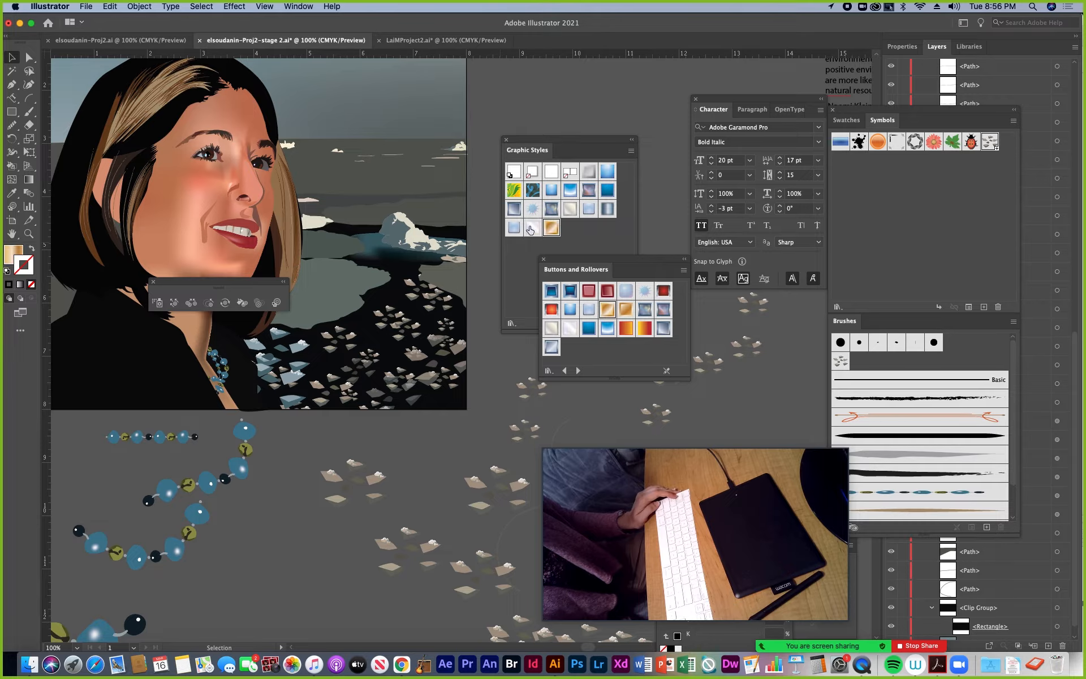
pyautogui.click(544, 262)
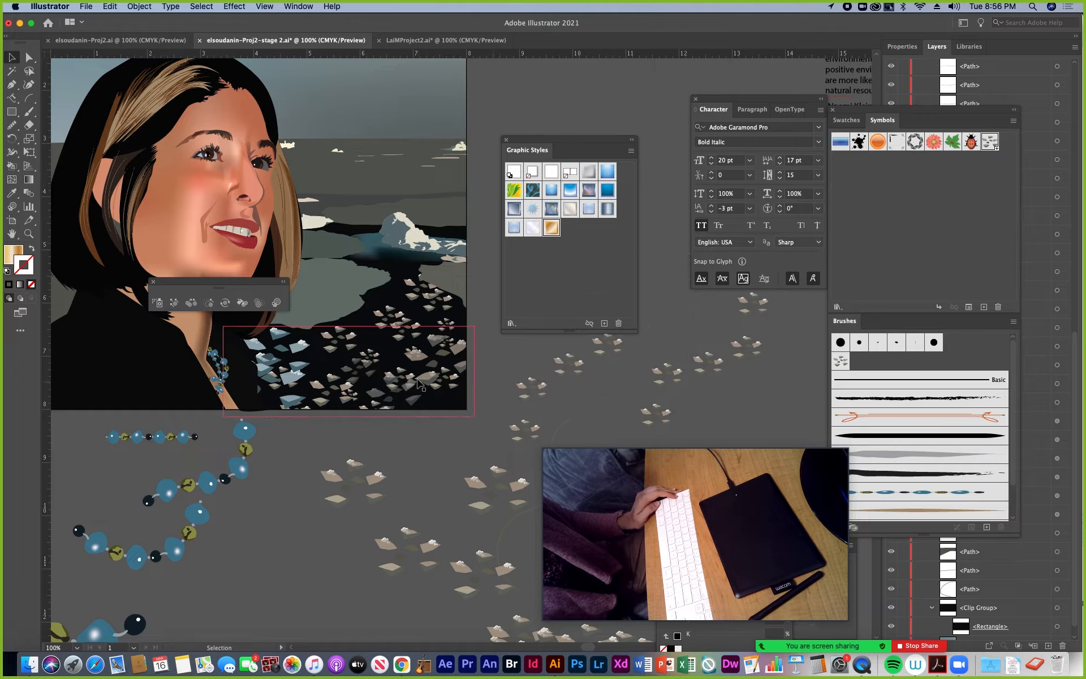
# Select the Symbol Set inside the water's clip group at 200% zoom and activate the Symbol Styler
pyautogui.click(28, 234)
pyautogui.click(380, 386)
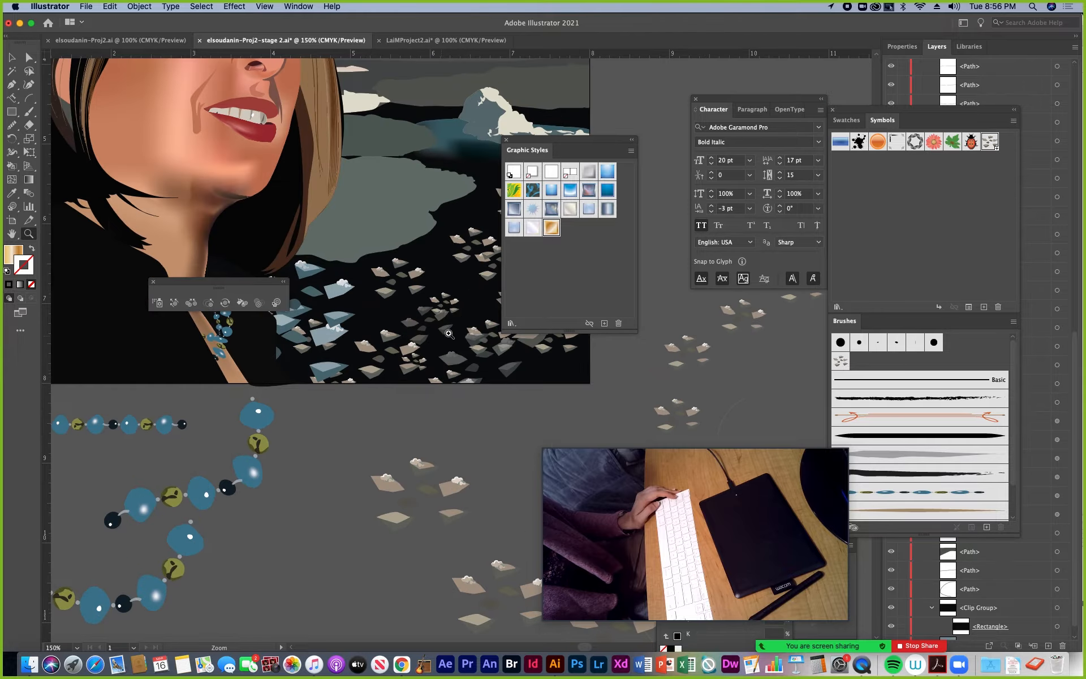
pyautogui.click(449, 332)
pyautogui.moveTo(389, 362); pyautogui.dragTo(249, 456)
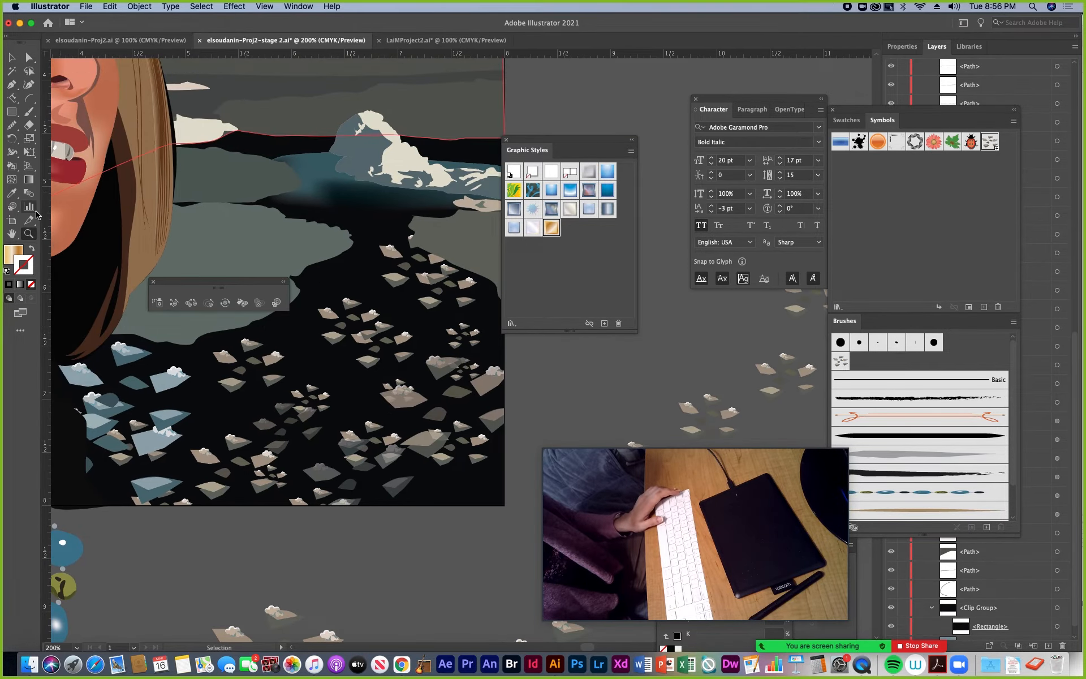
pyautogui.click(12, 58)
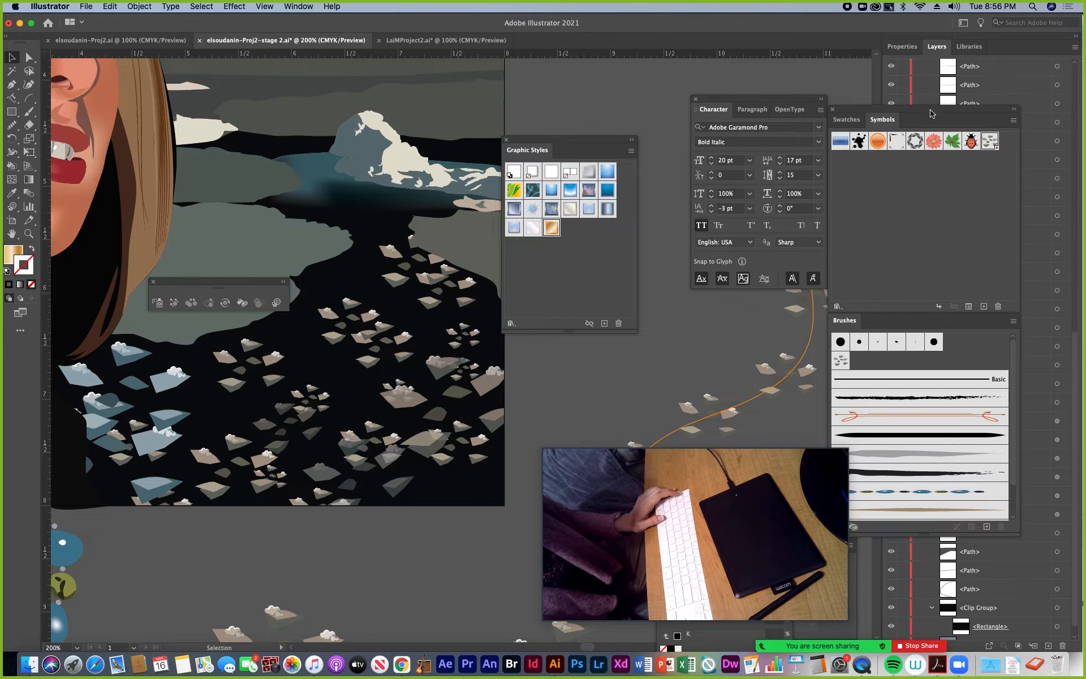
pyautogui.moveTo(930, 114); pyautogui.dragTo(600, 104)
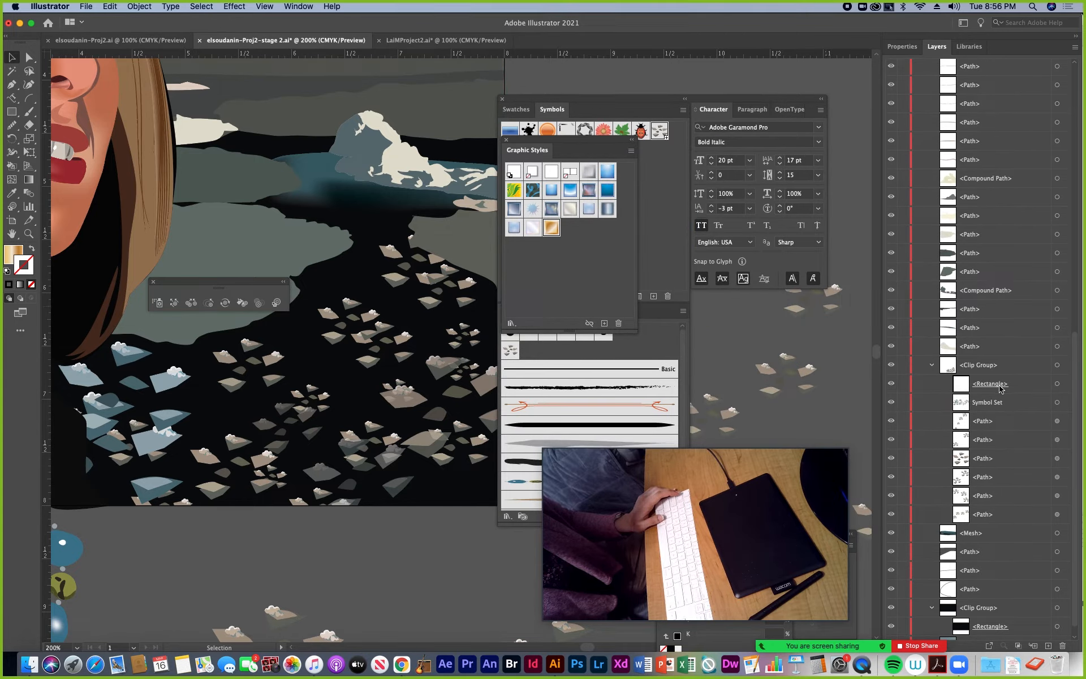
pyautogui.click(1057, 402)
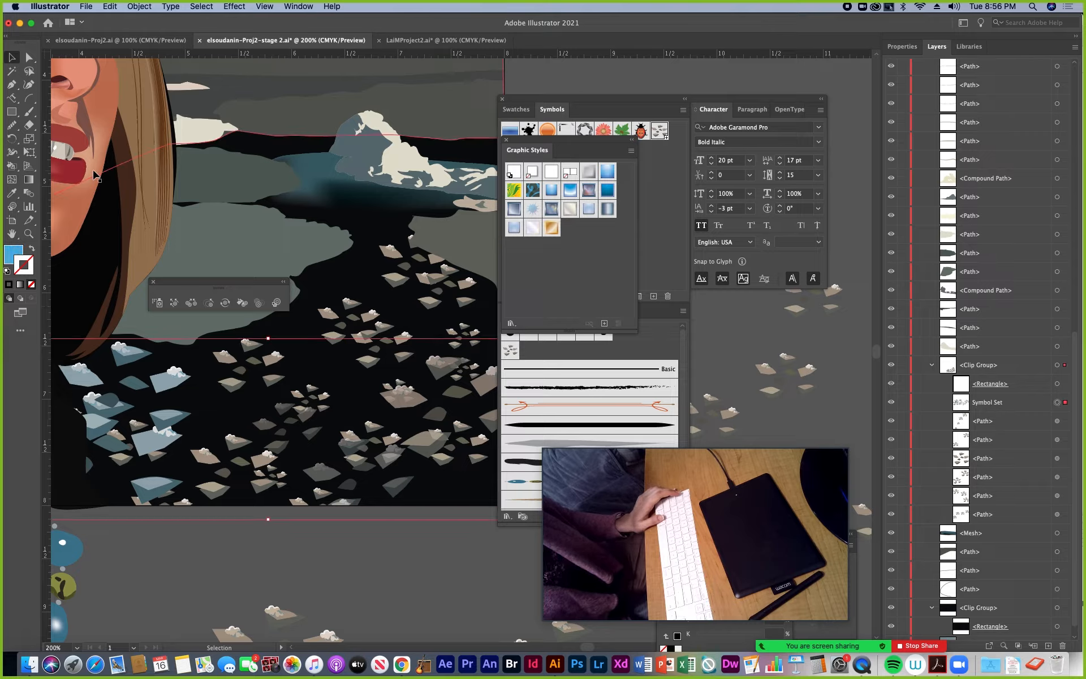
pyautogui.click(277, 304)
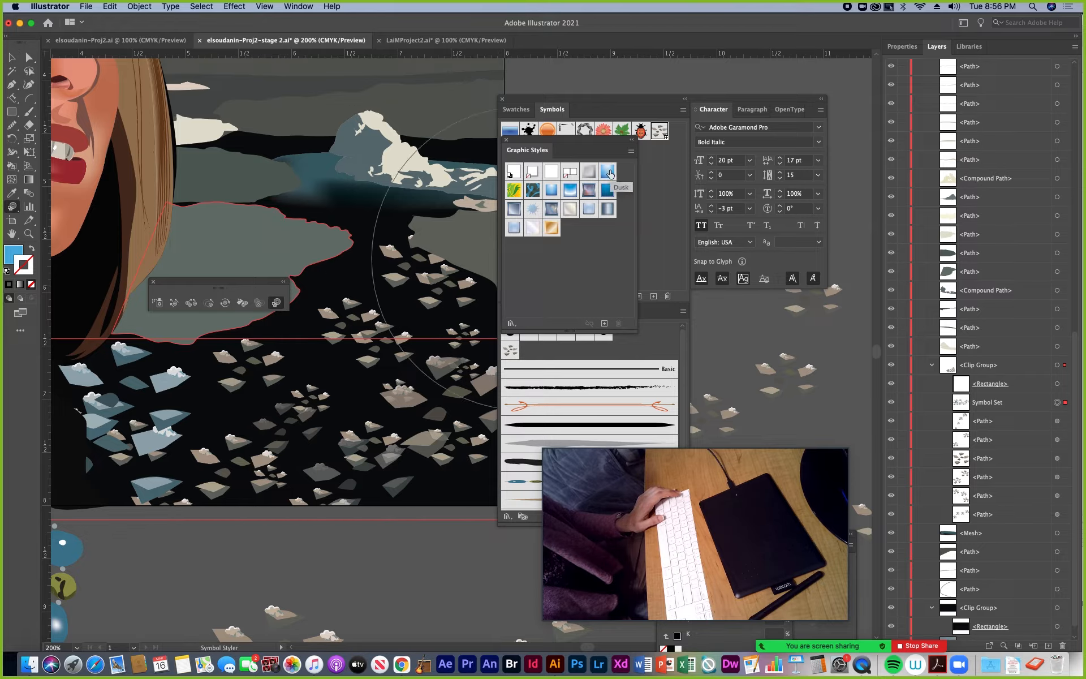
# Try the Platinum Mouse Down style on the central snow chips symbols with the Symbol Styler and undo it
pyautogui.click(533, 228)
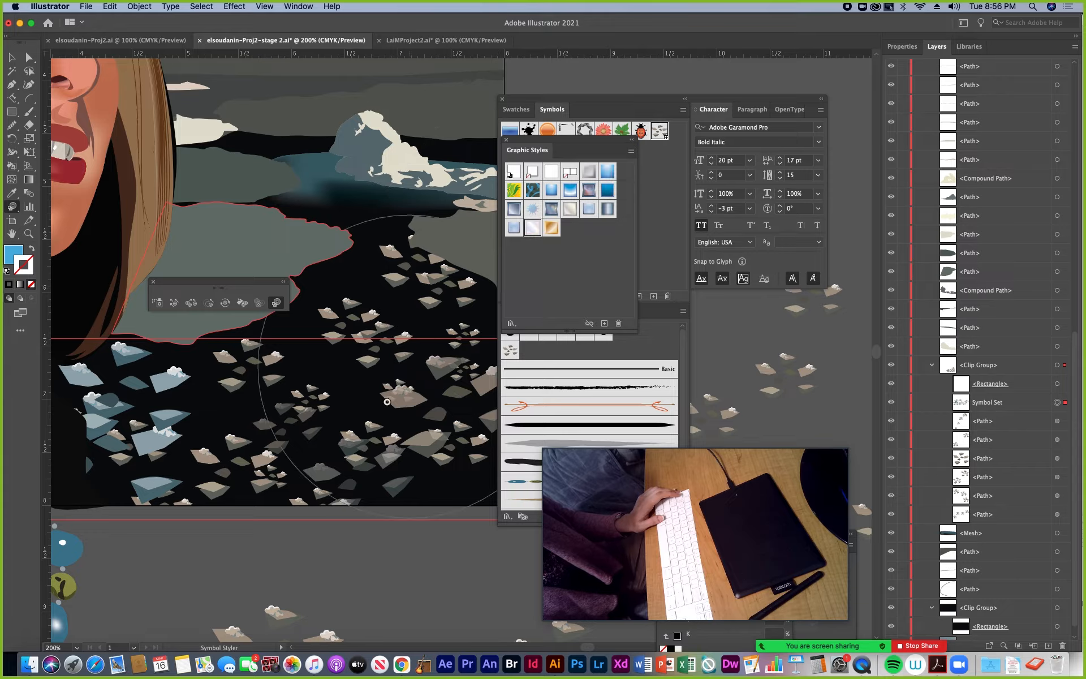
pyautogui.click(374, 440)
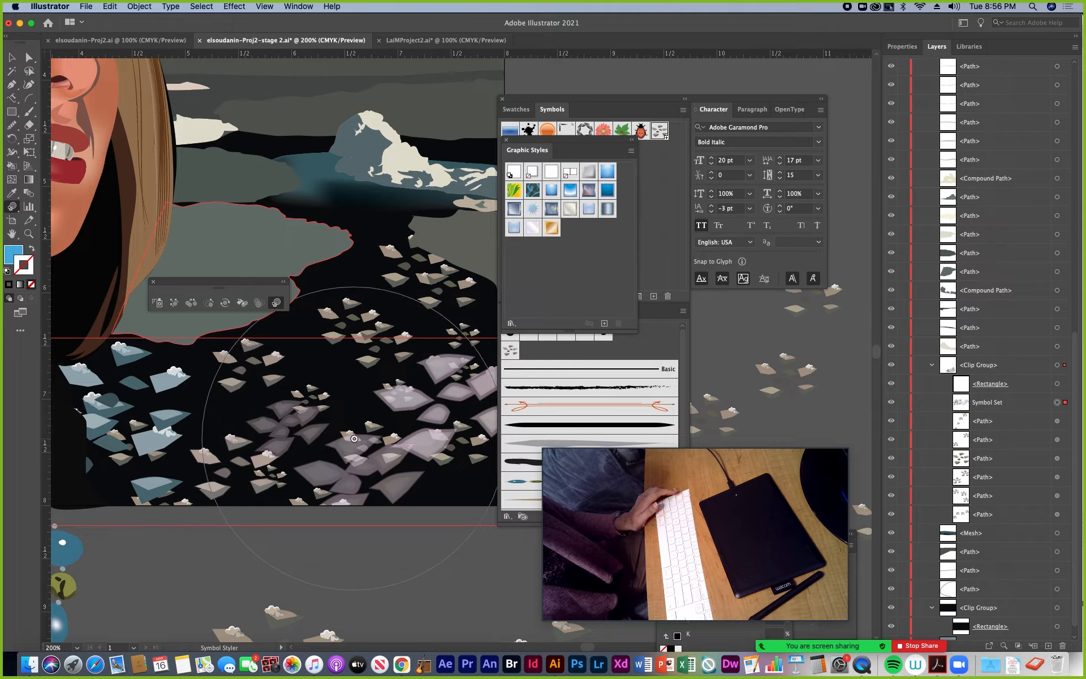
pyautogui.click(368, 433)
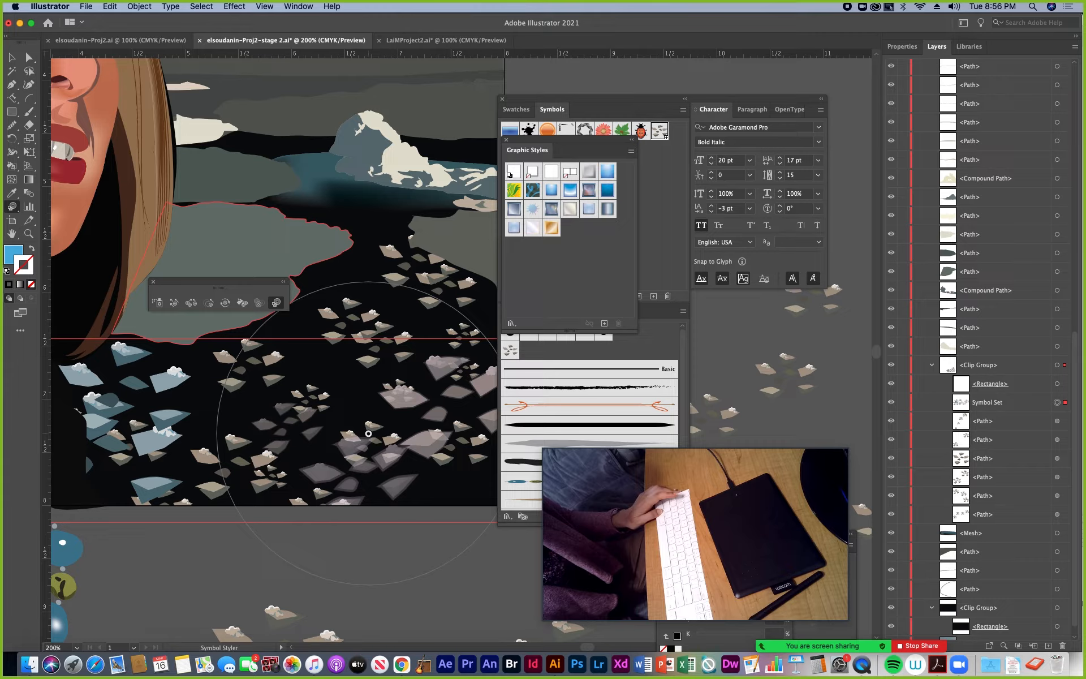
pyautogui.press('super+z')
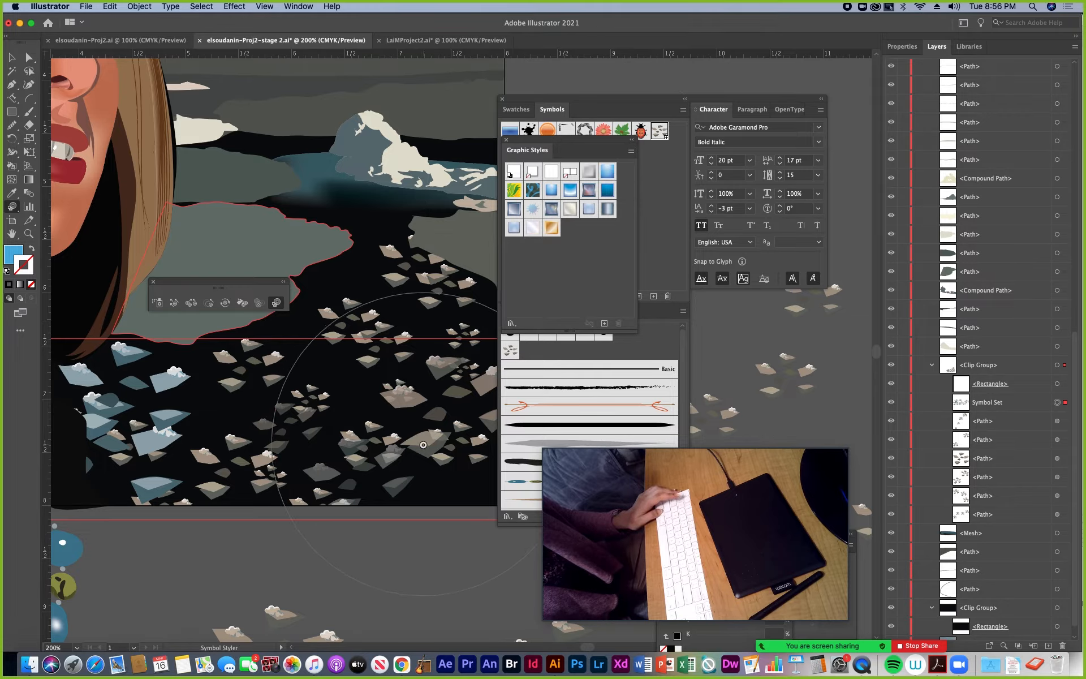
# Brush a blue graphic style across the snow chips symbols with the Symbol Styler and return to the Selection tool
pyautogui.moveTo(423, 445); pyautogui.dragTo(172, 430)
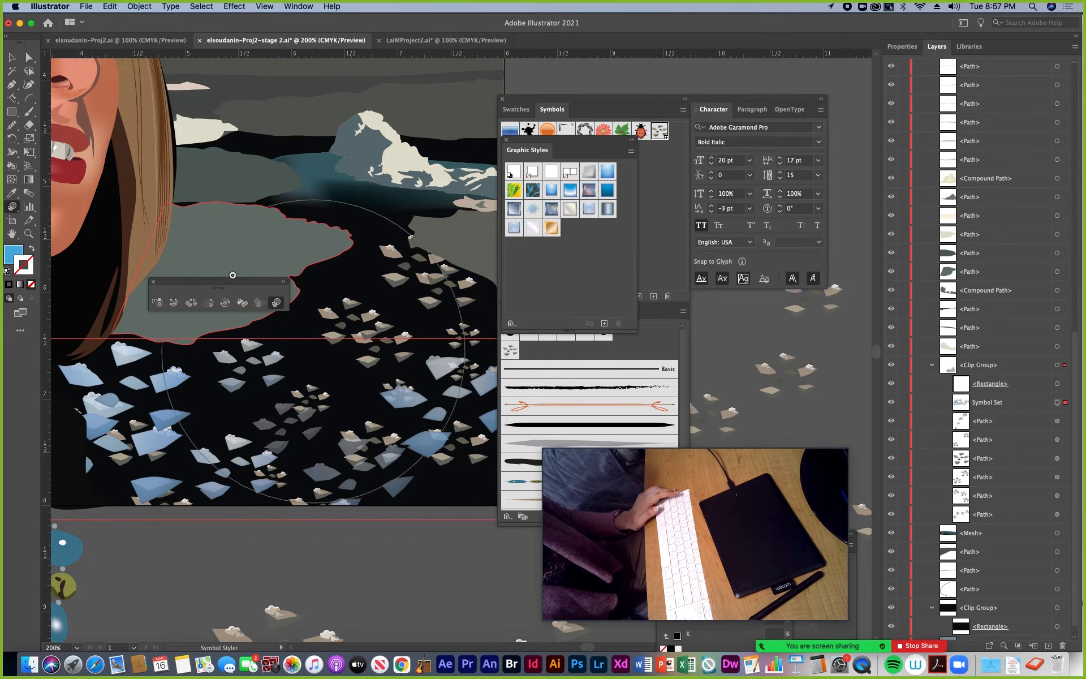
pyautogui.click(11, 57)
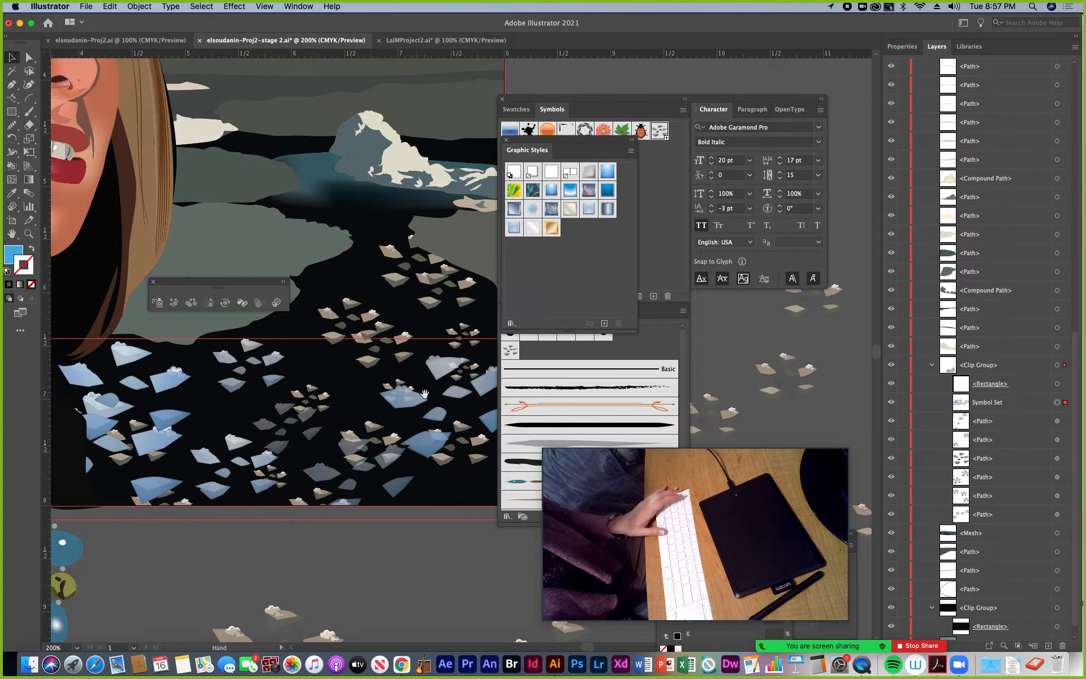
# Bring the empty canvas beside the portrait into view and move the symbolism tools and Graphic Styles collection clear of it
pyautogui.moveTo(433, 396); pyautogui.dragTo(185, 379)
pyautogui.moveTo(346, 315); pyautogui.dragTo(400, 400)
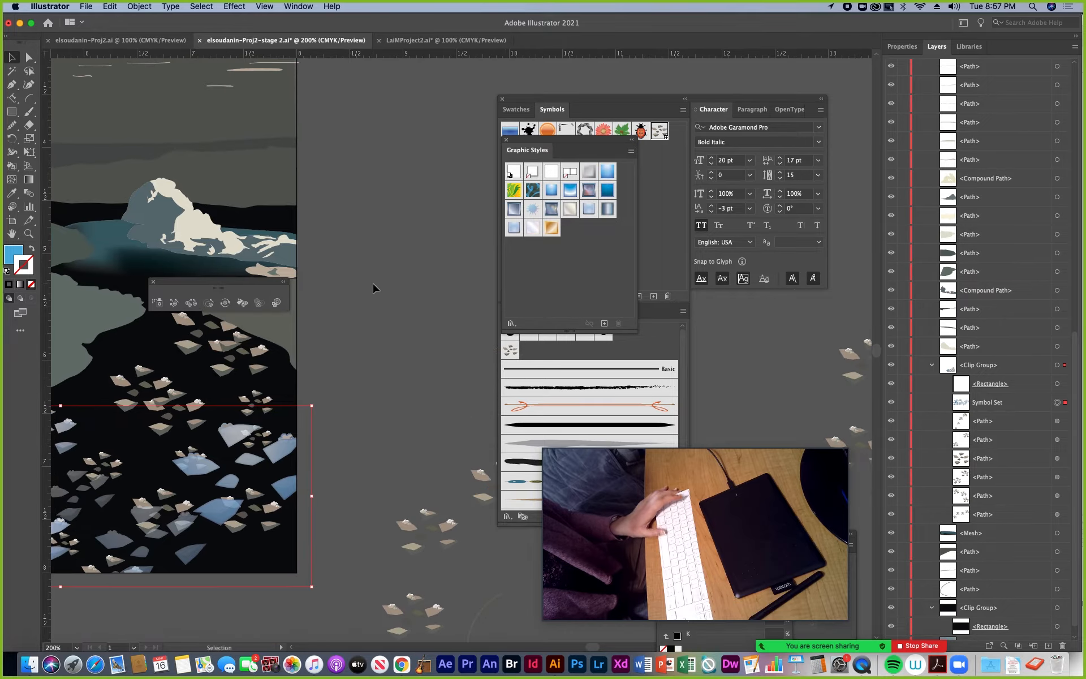
pyautogui.moveTo(373, 289); pyautogui.dragTo(226, 368)
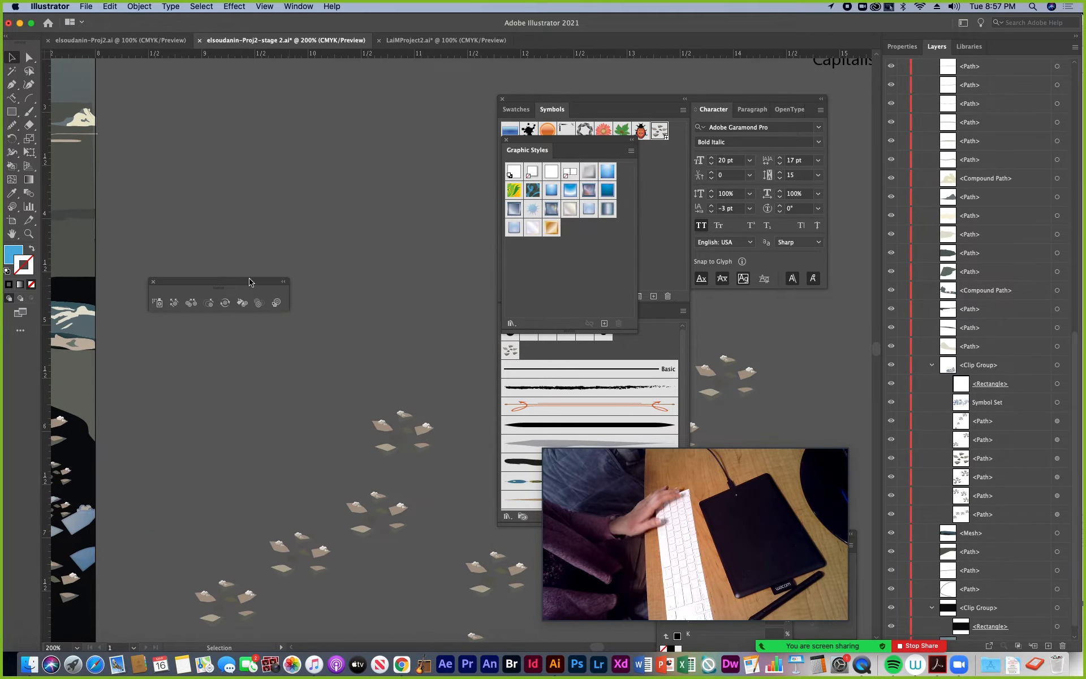
pyautogui.moveTo(250, 282); pyautogui.dragTo(242, 414)
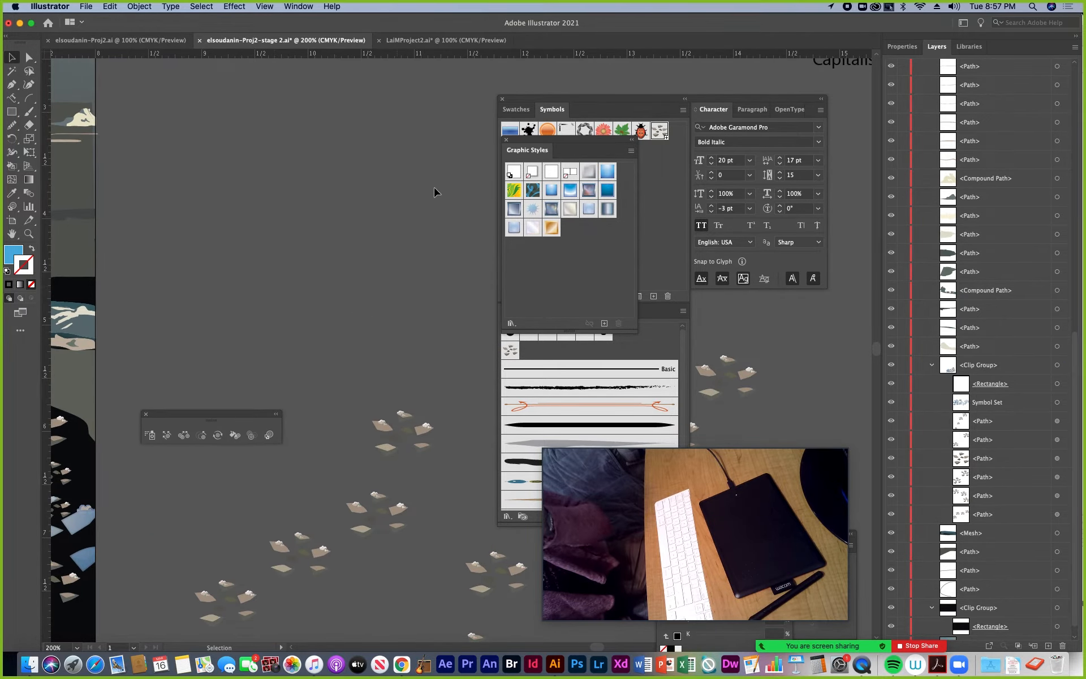
pyautogui.moveTo(572, 139); pyautogui.dragTo(455, 99)
# Draw a blue, strokeless rectangle on the empty canvas beside the portrait and return to the Selection tool
pyautogui.click(11, 111)
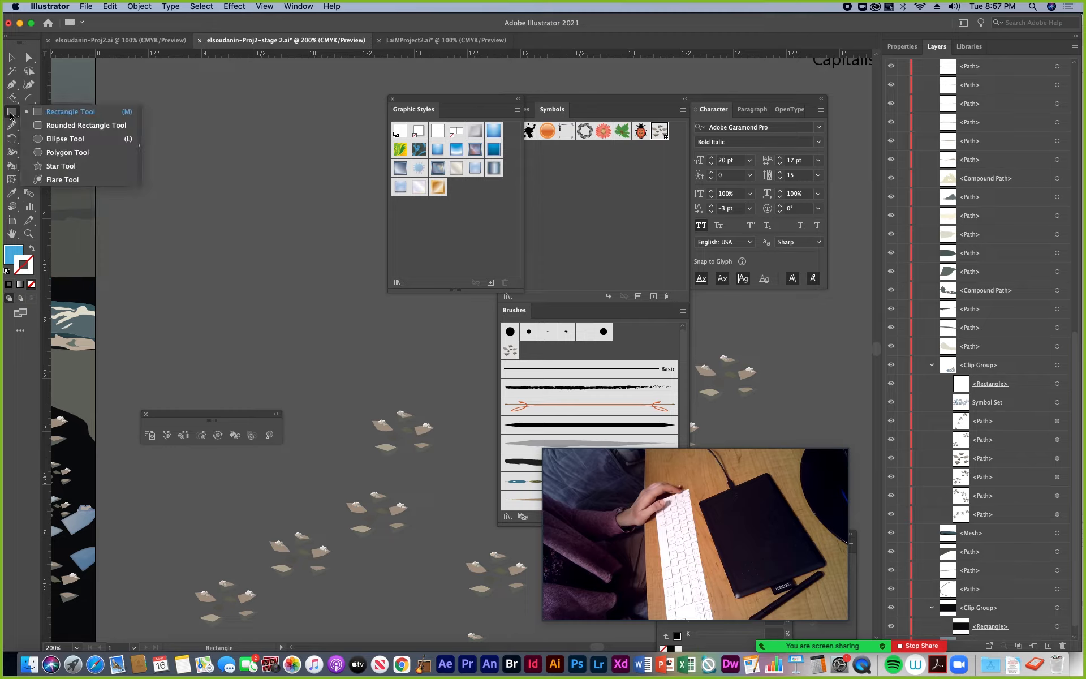
pyautogui.click(42, 115)
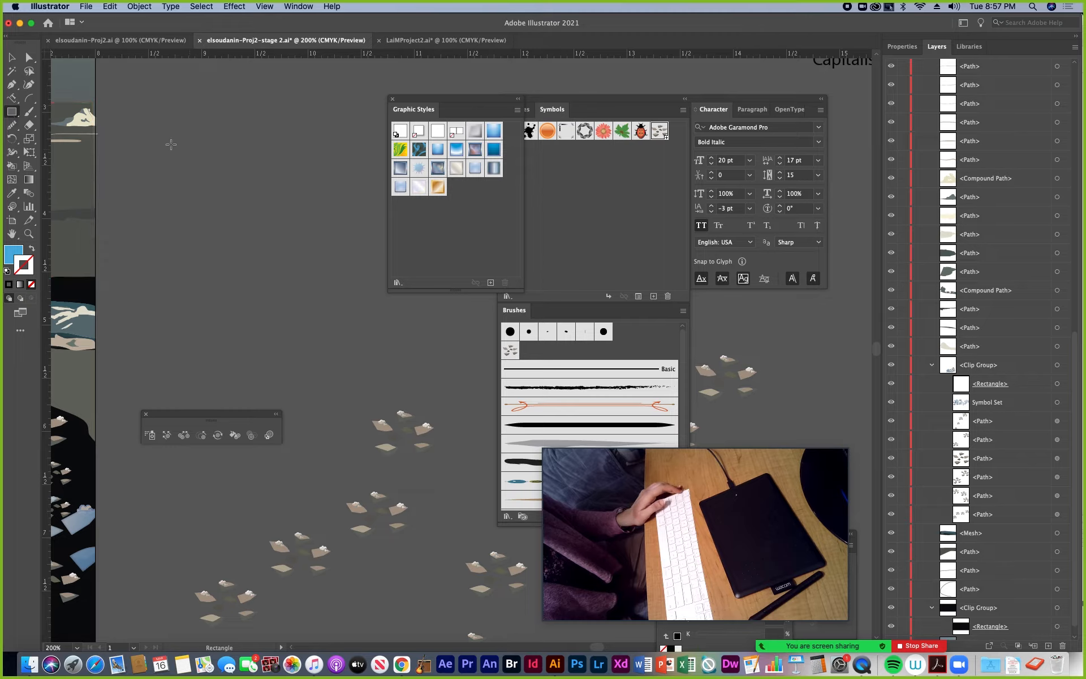
pyautogui.moveTo(159, 137); pyautogui.dragTo(311, 249)
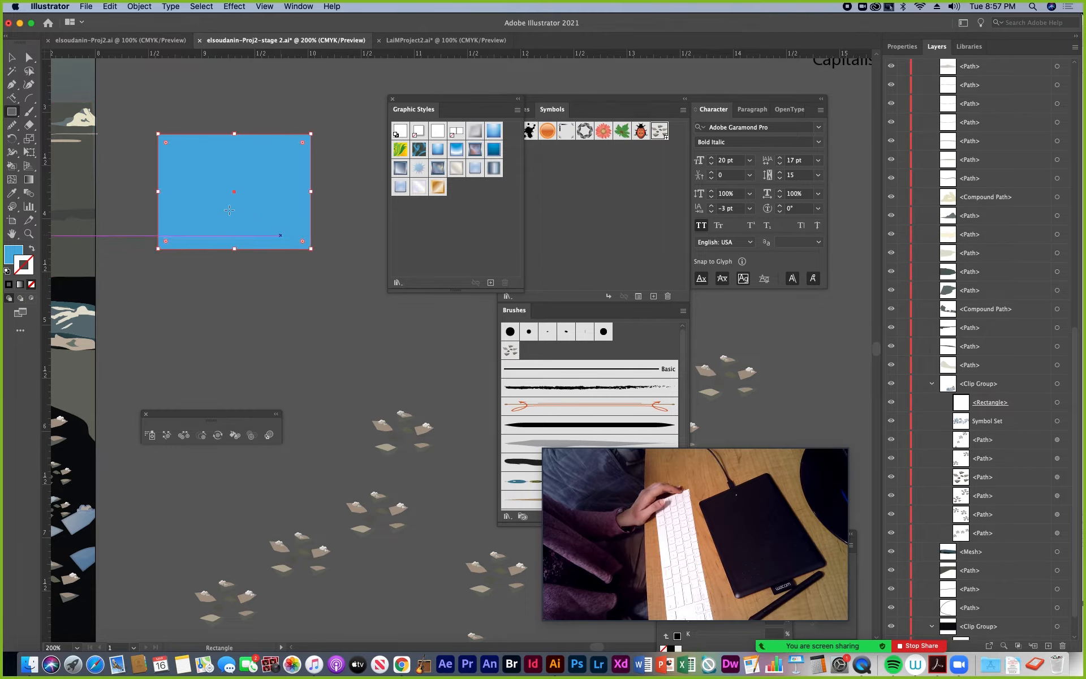
pyautogui.press('v')
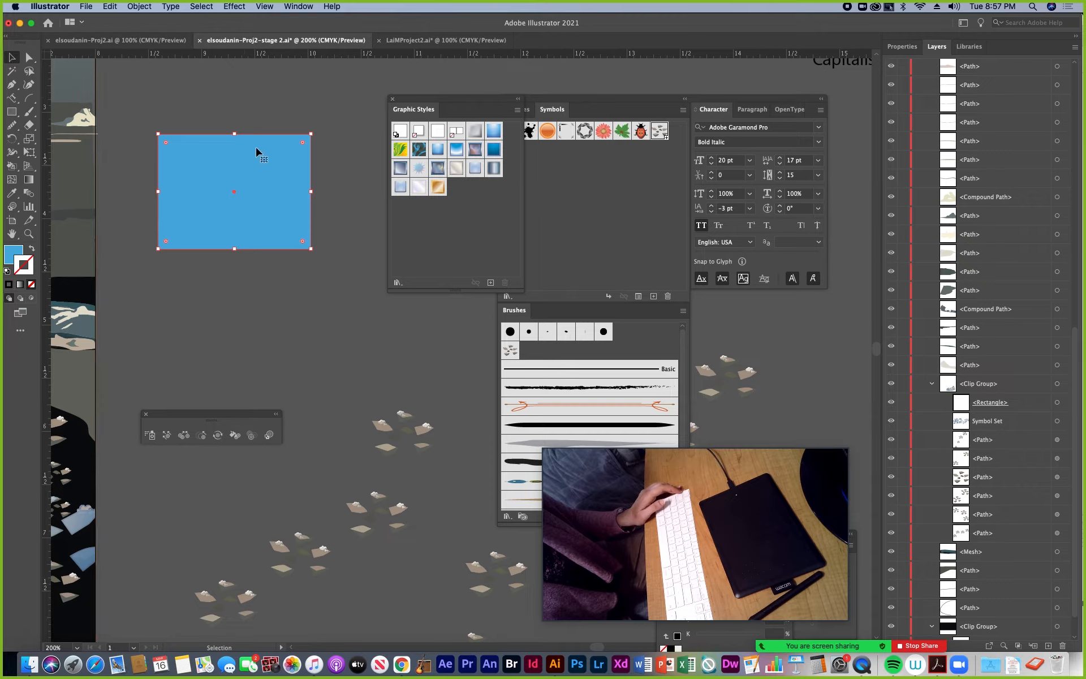
# Bring the gradient settings beneath the blue rectangle and change its solid fill to a linear gradient
pyautogui.click(13, 253)
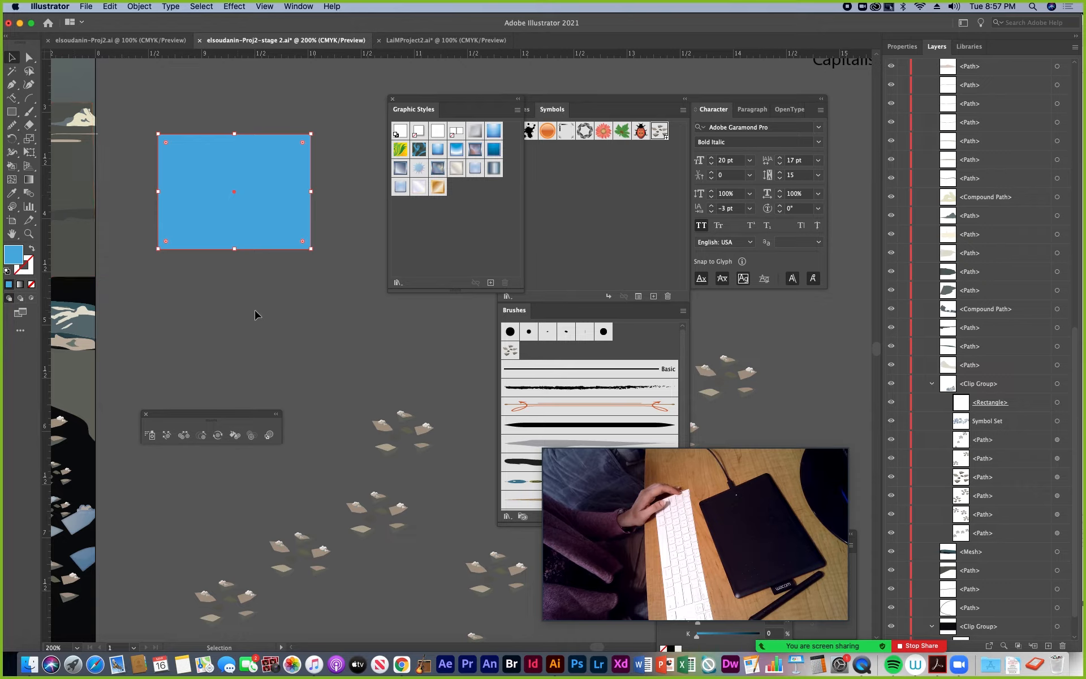
pyautogui.click(304, 7)
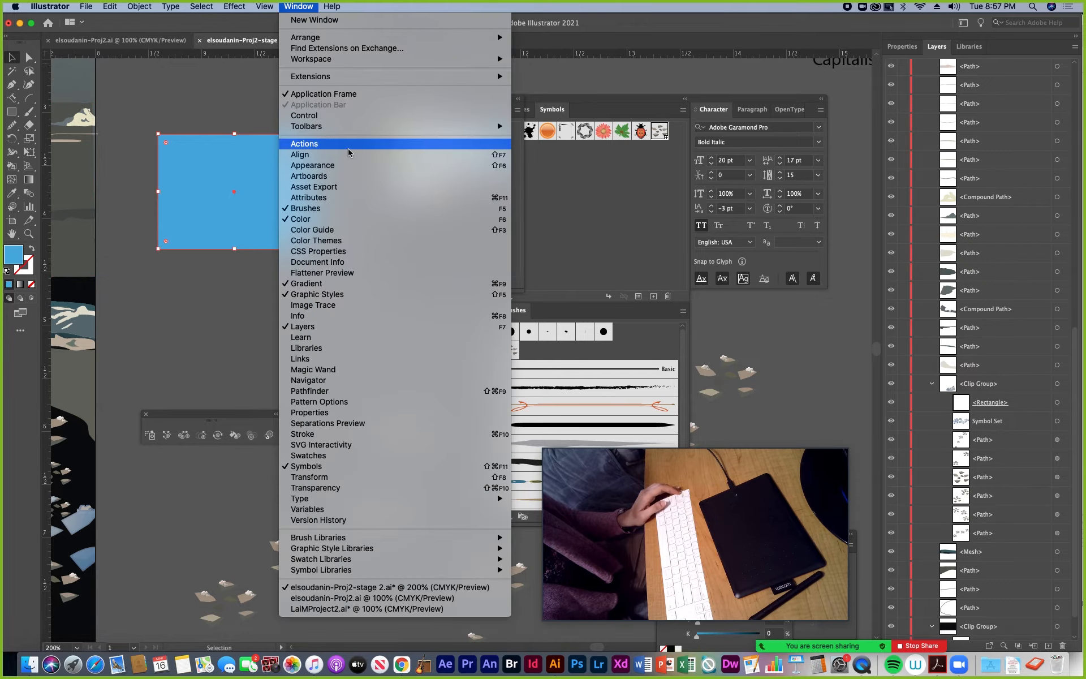
pyautogui.click(304, 289)
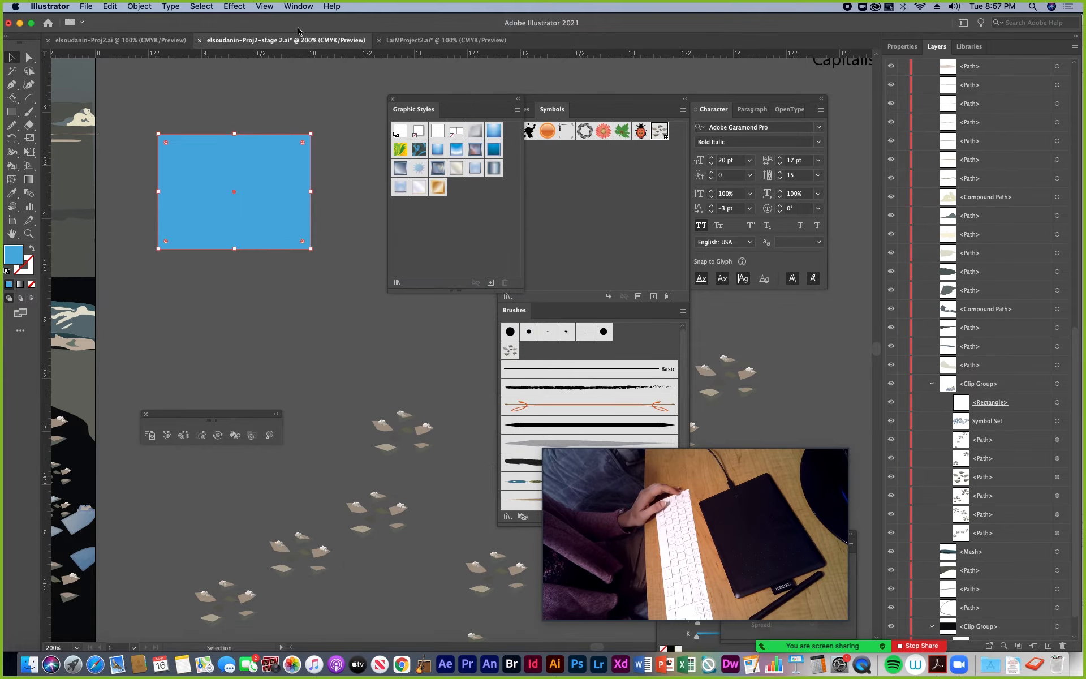
pyautogui.click(298, 7)
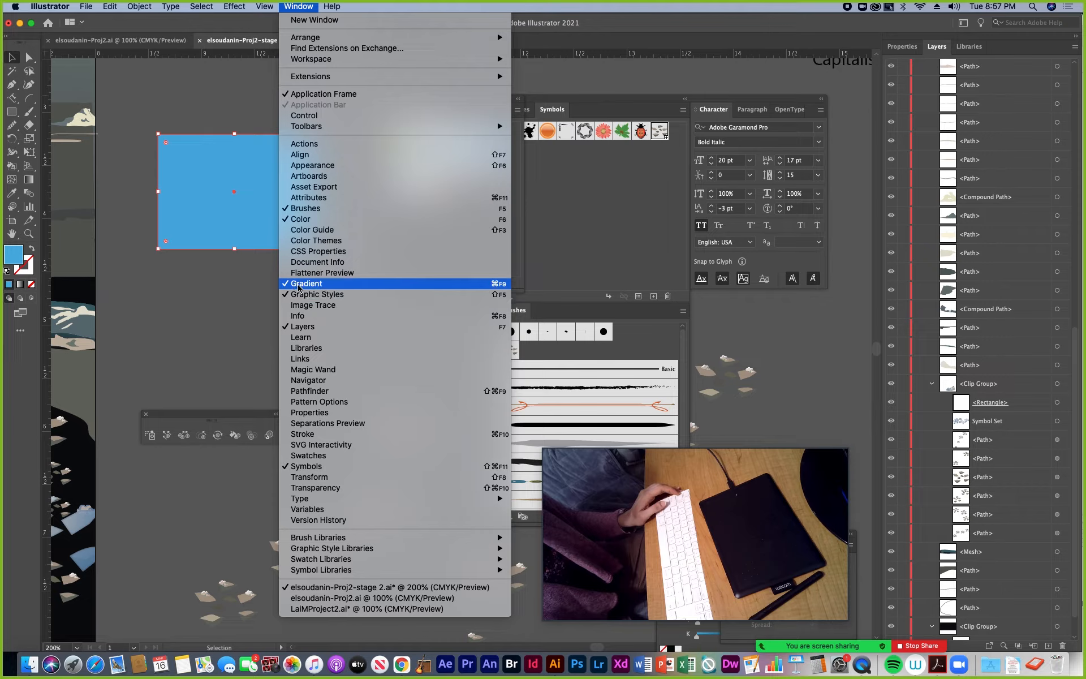
pyautogui.click(298, 284)
pyautogui.moveTo(702, 516); pyautogui.dragTo(800, 292)
pyautogui.click(299, 6)
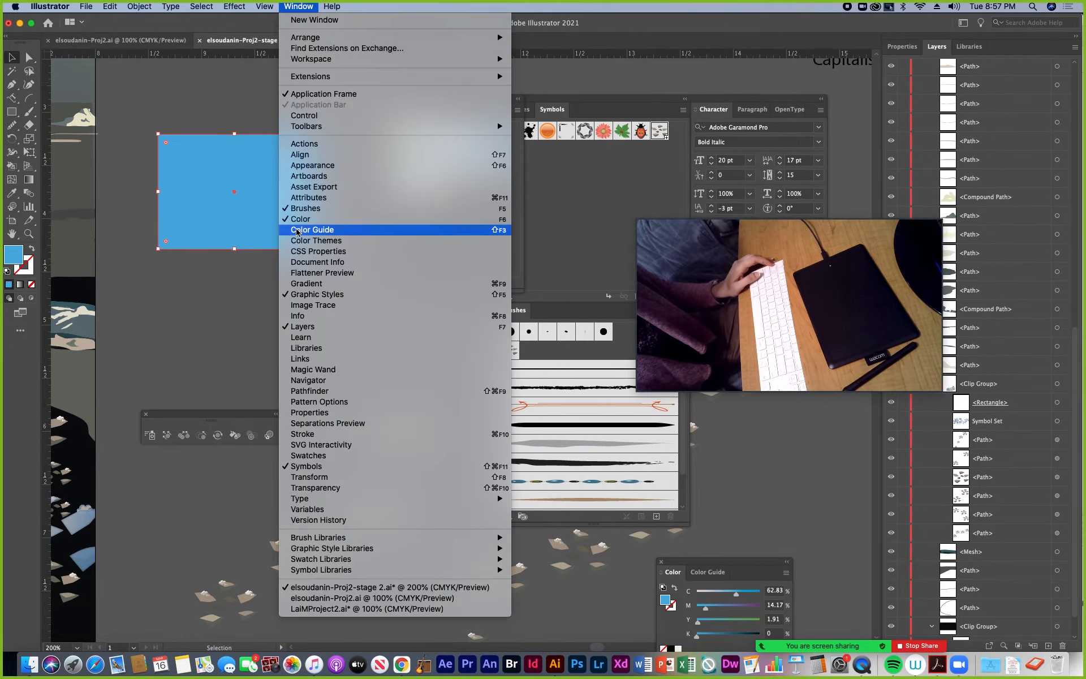
pyautogui.click(305, 283)
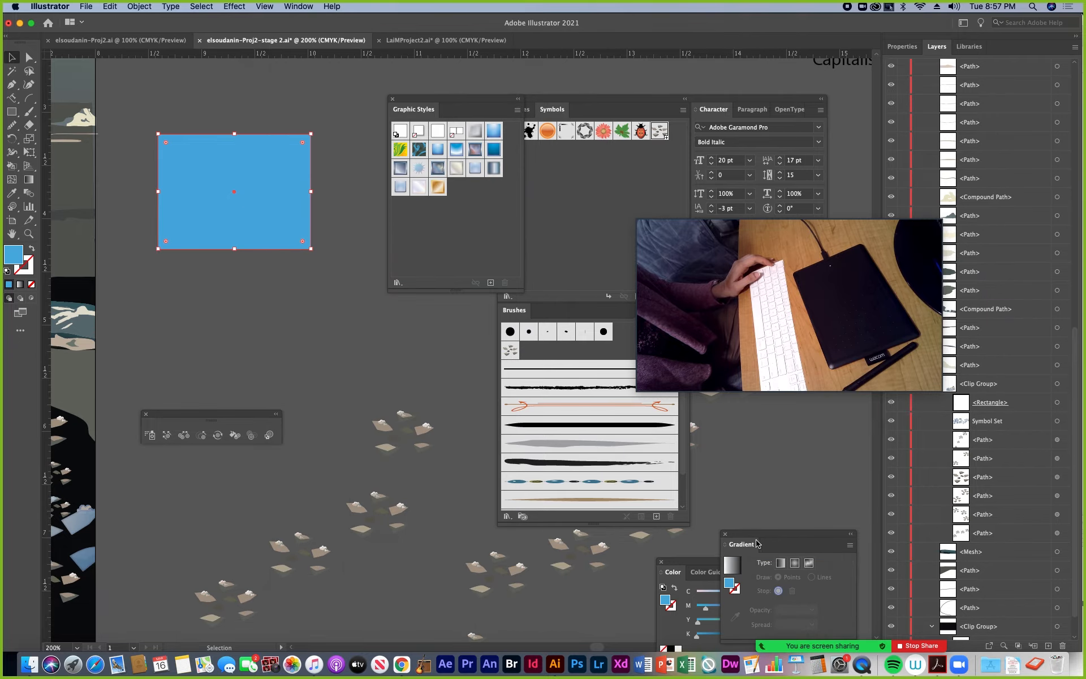
pyautogui.moveTo(766, 537); pyautogui.dragTo(256, 290)
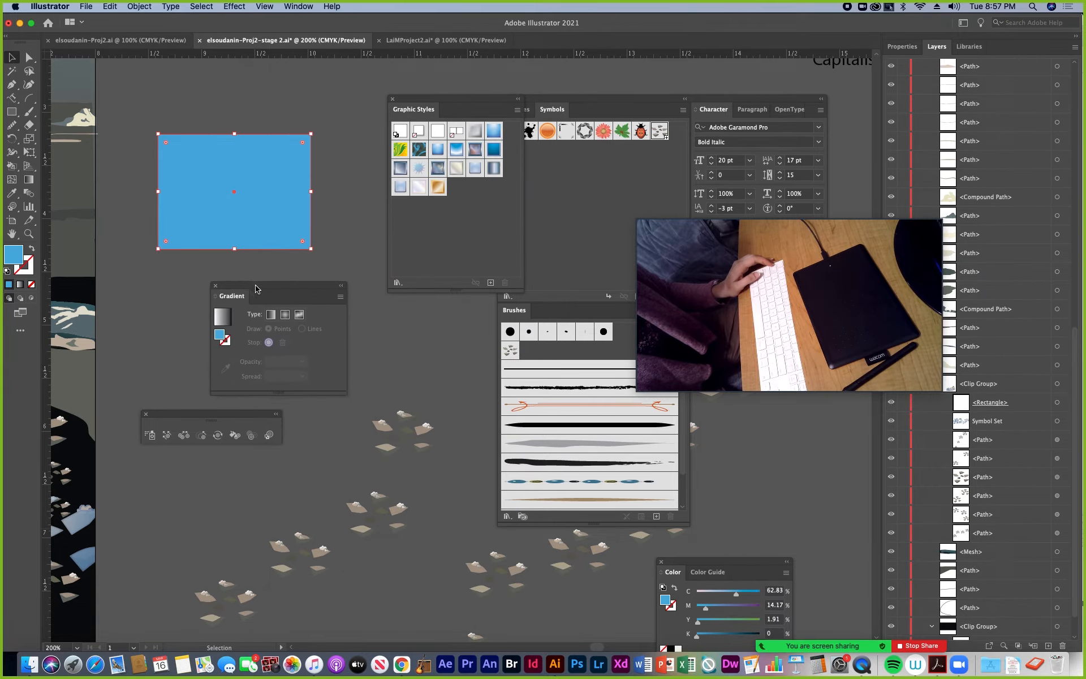
pyautogui.click(270, 315)
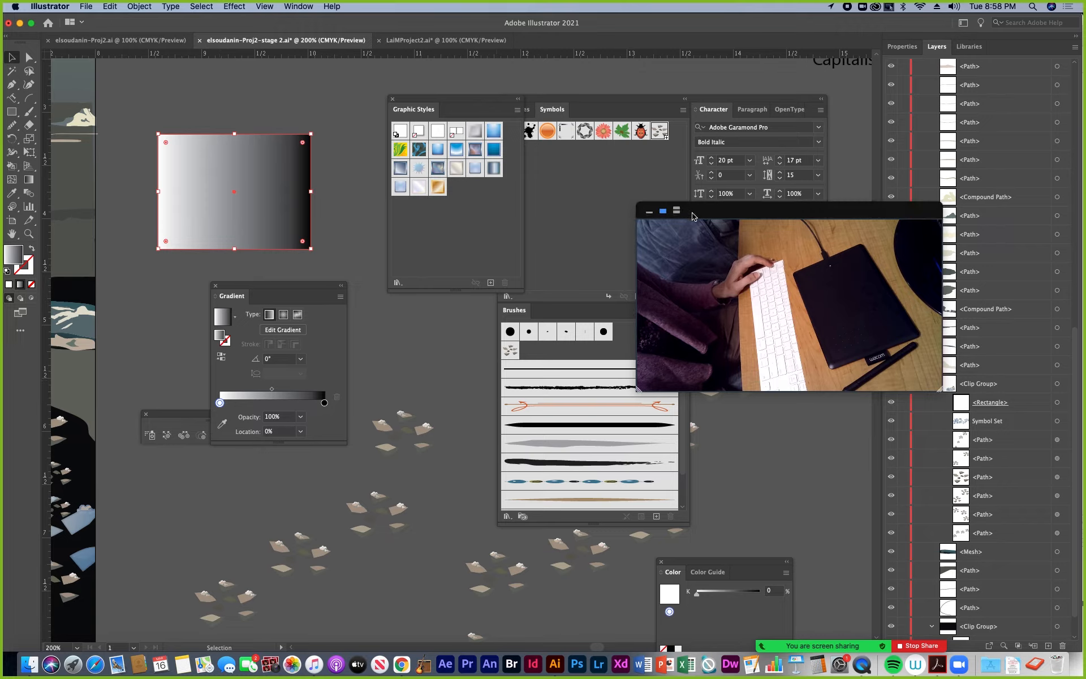
# Move the Graphic Styles collection closer to the rectangle and detach the Swatches collection, placing it beside the gradient settings
pyautogui.moveTo(693, 217); pyautogui.dragTo(764, 377)
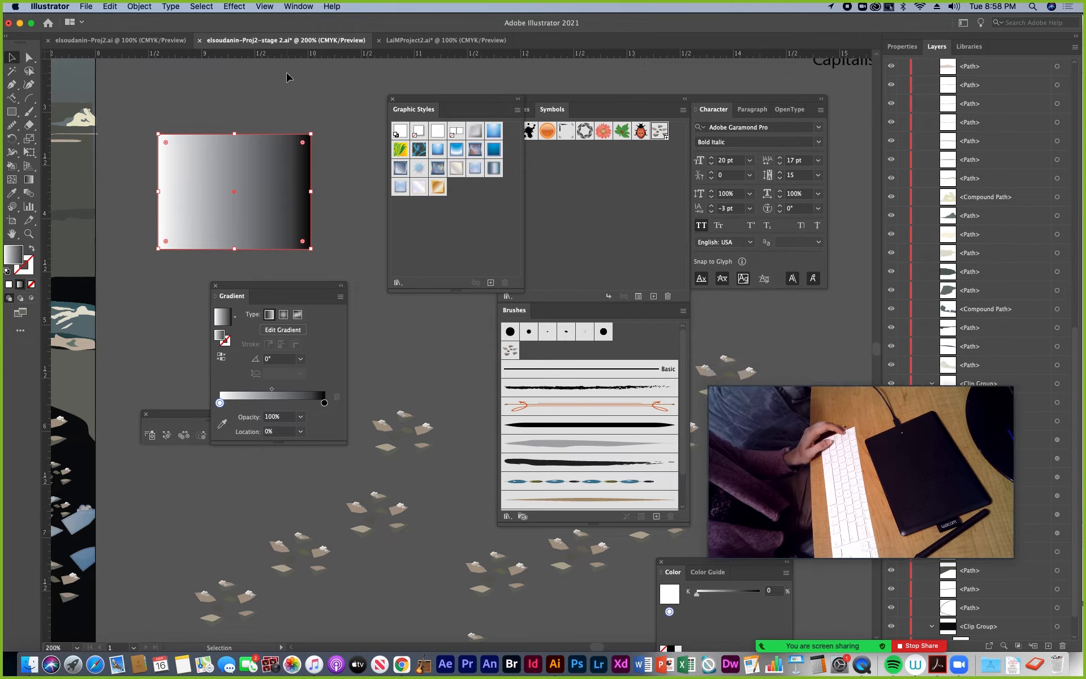
pyautogui.moveTo(500, 103); pyautogui.dragTo(441, 91)
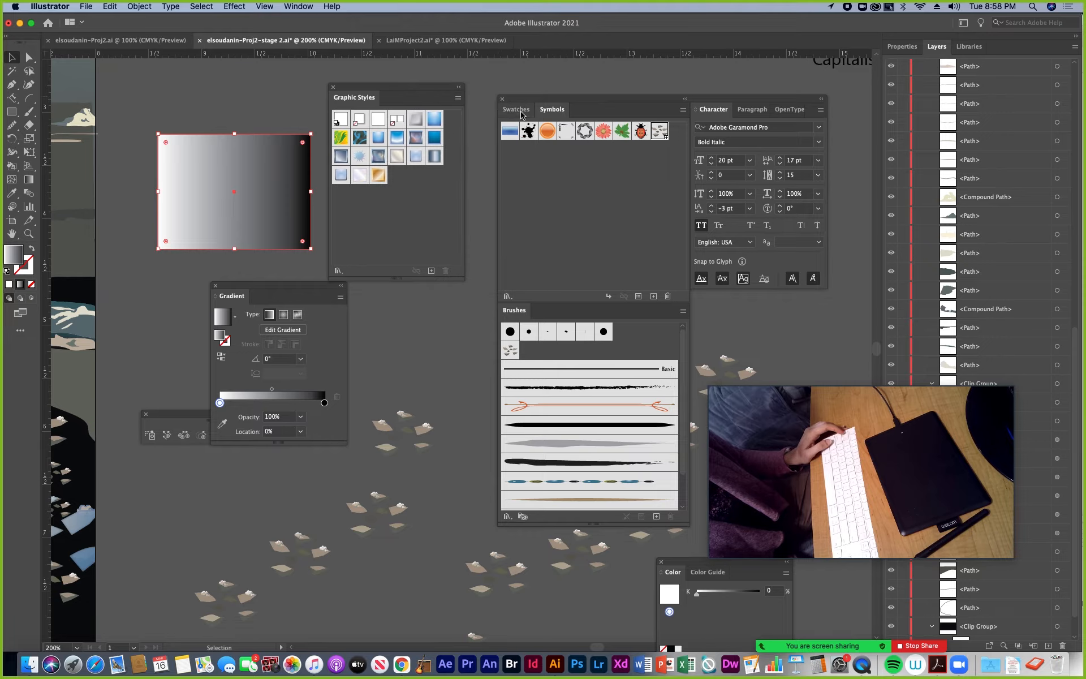
pyautogui.moveTo(516, 109); pyautogui.dragTo(393, 339)
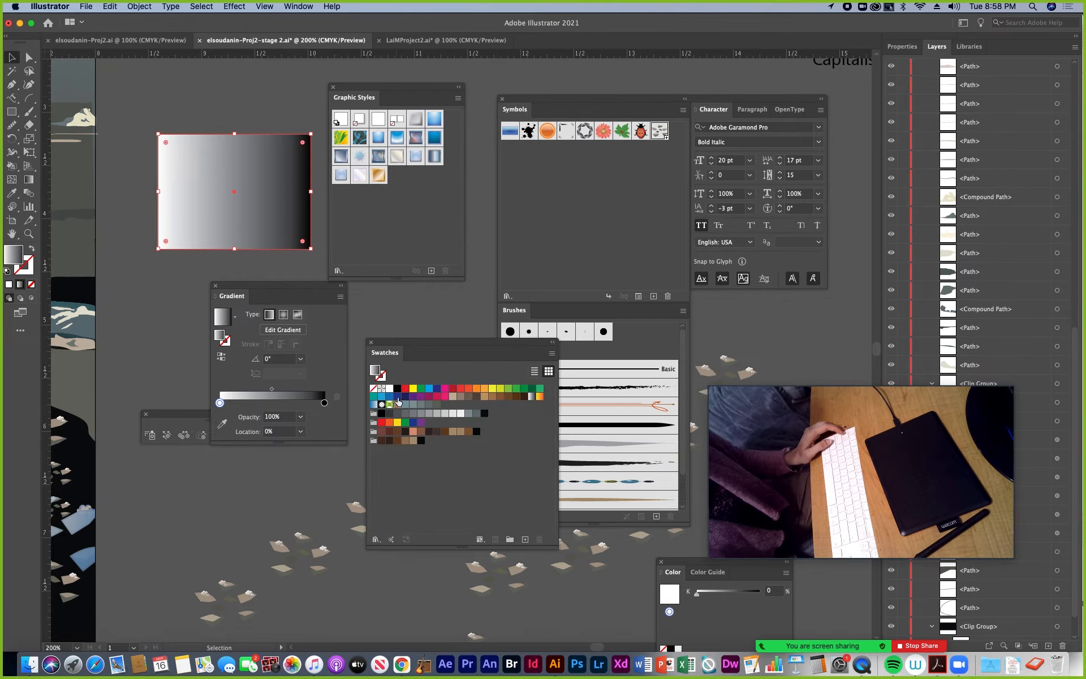
# Recolor the rectangle's gradient from medium blue to dark blue and move the dark stop to about 85.7%
pyautogui.moveTo(391, 400); pyautogui.dragTo(222, 421)
pyautogui.click(220, 402)
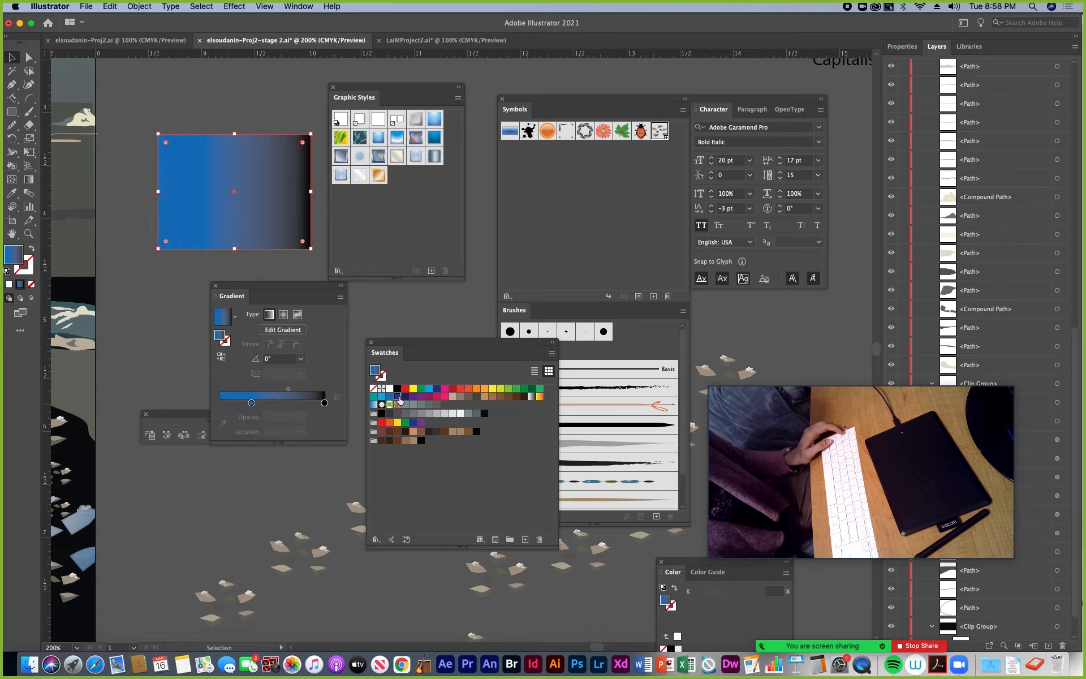
pyautogui.moveTo(397, 399); pyautogui.dragTo(300, 399)
pyautogui.moveTo(338, 457); pyautogui.dragTo(336, 452)
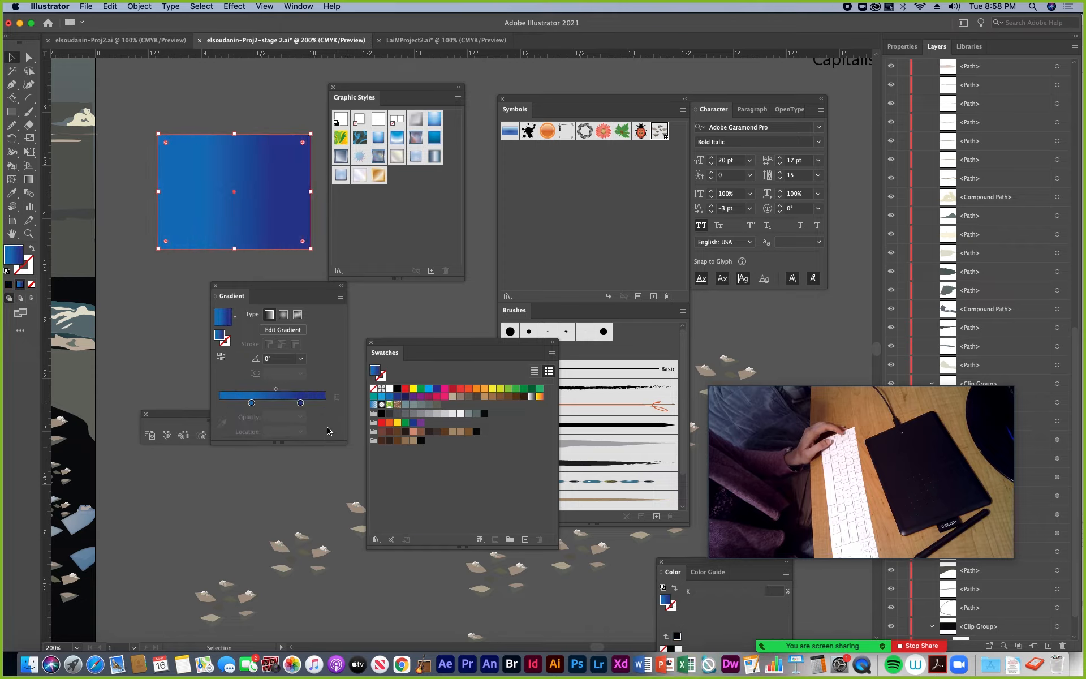
pyautogui.moveTo(301, 404); pyautogui.dragTo(310, 403)
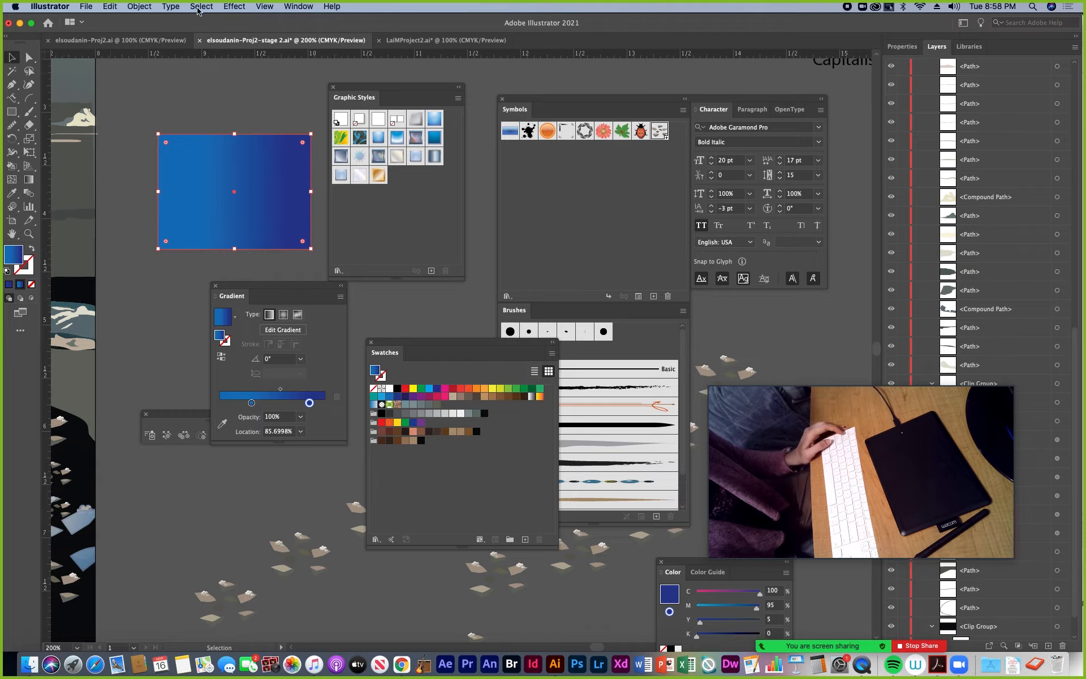
# Start an Inner Glow effect on the gradient rectangle and make the glow spread from the center
pyautogui.click(235, 7)
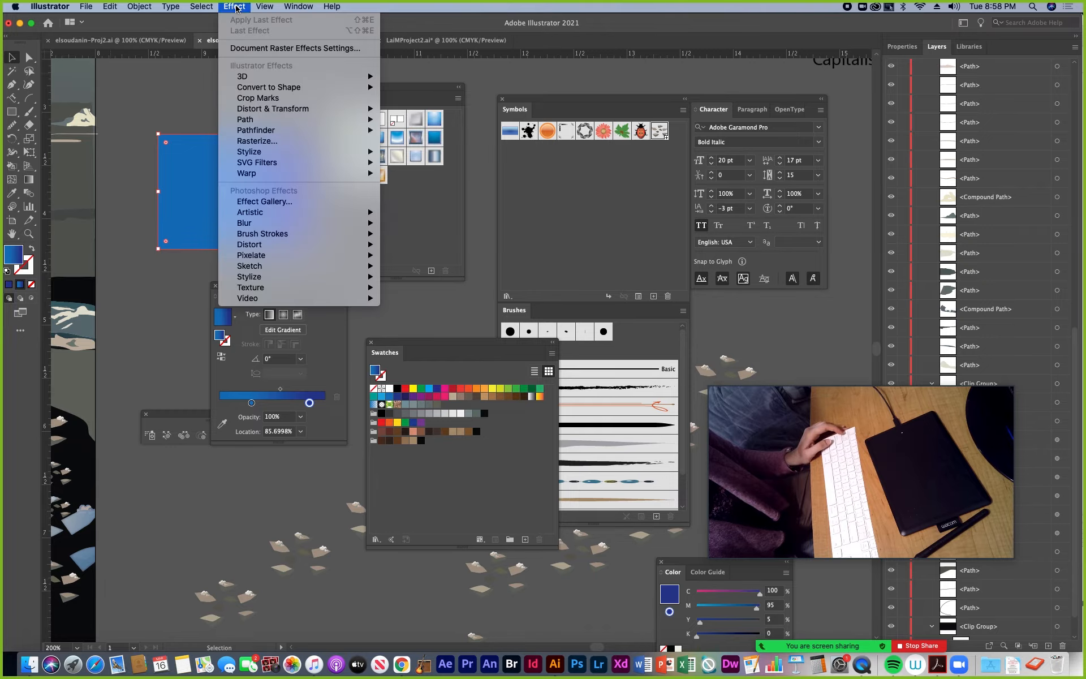
pyautogui.moveTo(250, 155)
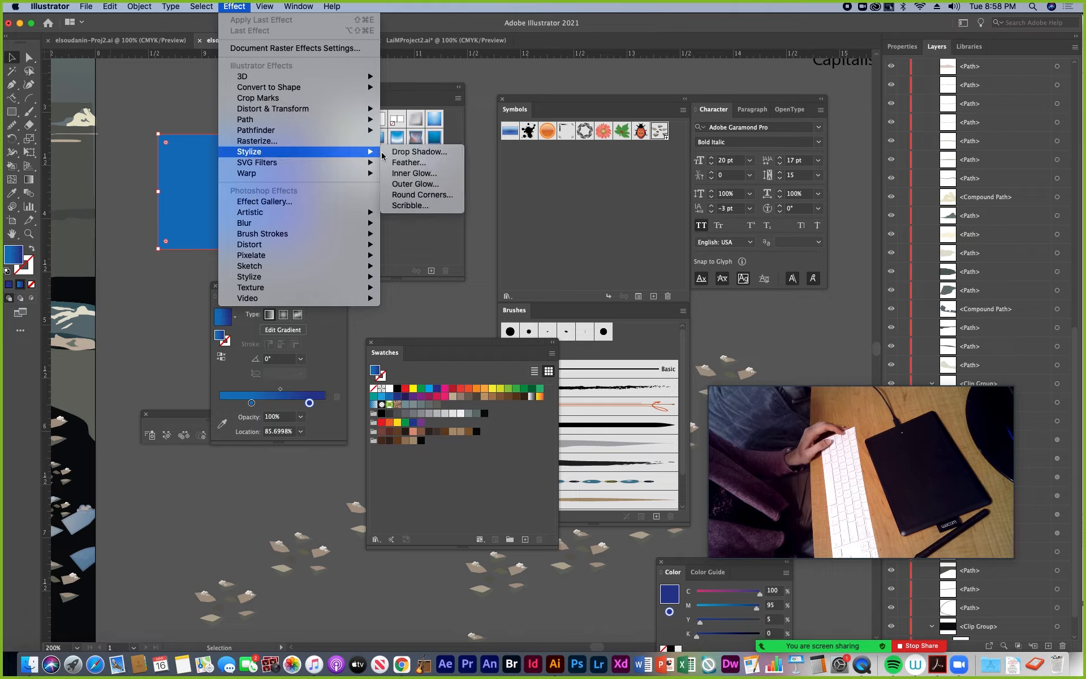
pyautogui.click(415, 173)
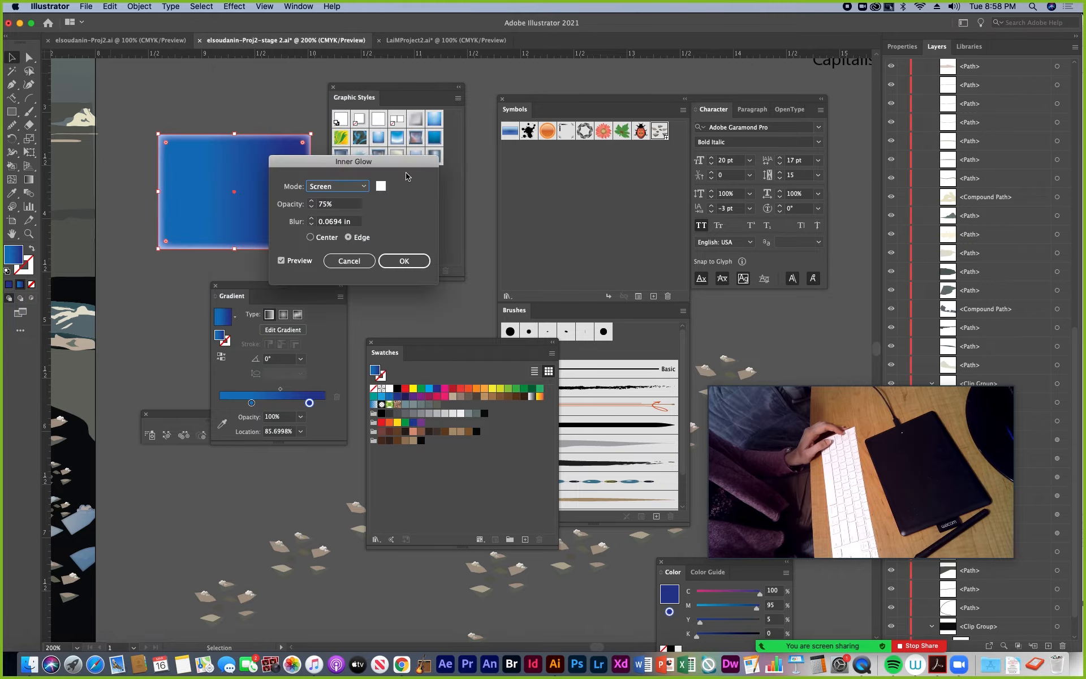
pyautogui.moveTo(356, 165); pyautogui.dragTo(424, 165)
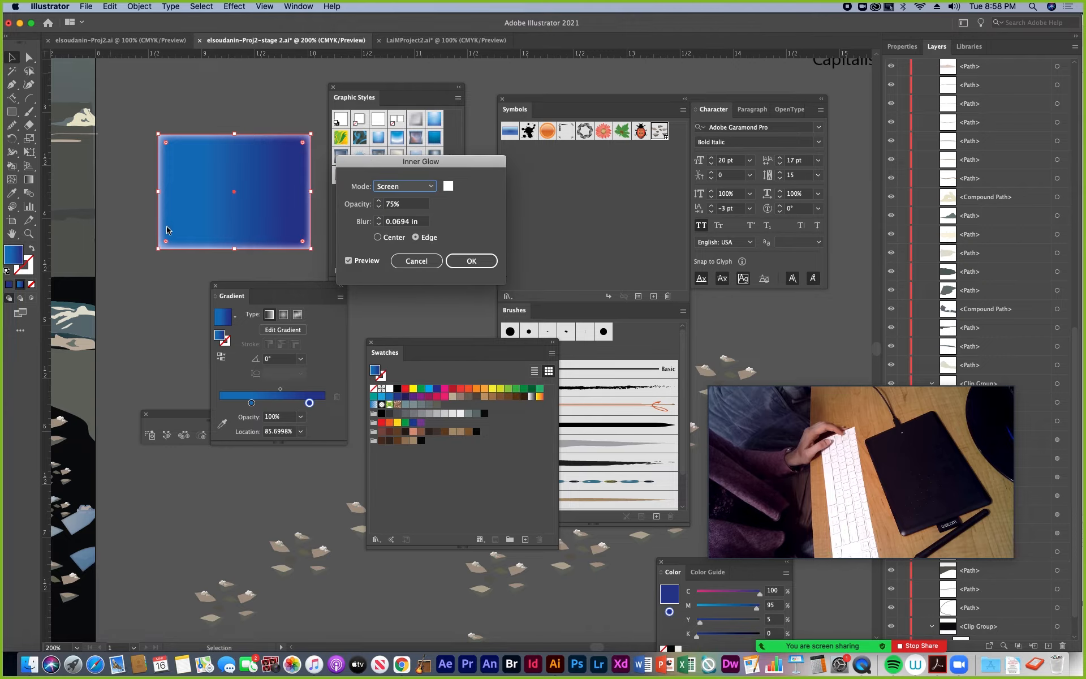
pyautogui.click(377, 238)
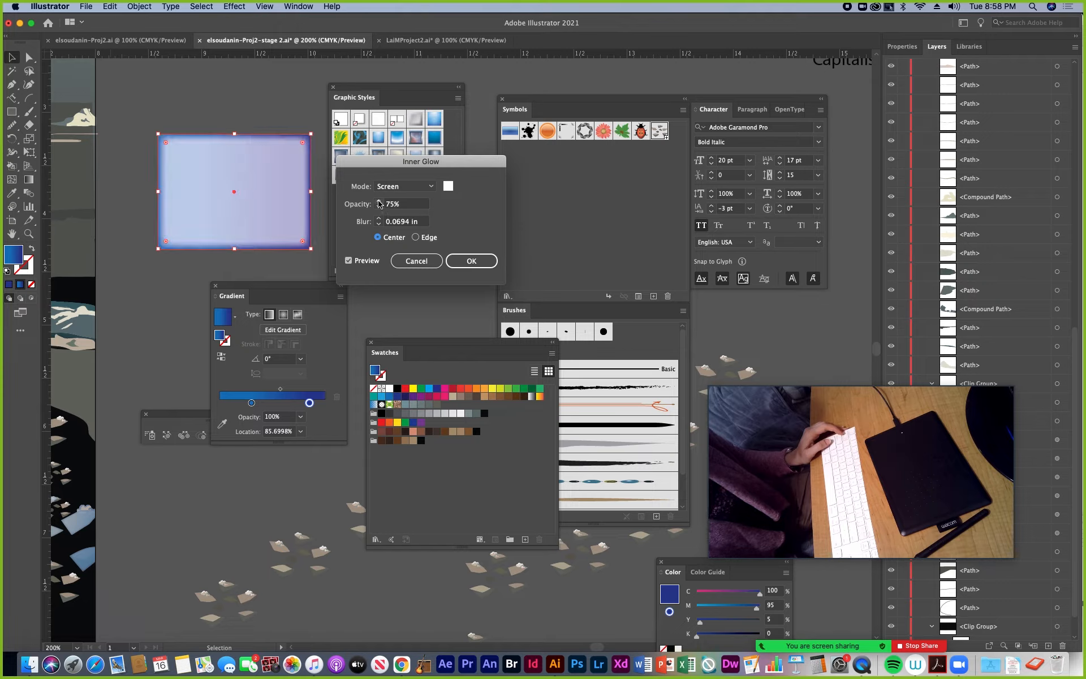
# Try the Soft Light blending mode for the inner glow and return it to Screen
pyautogui.click(431, 187)
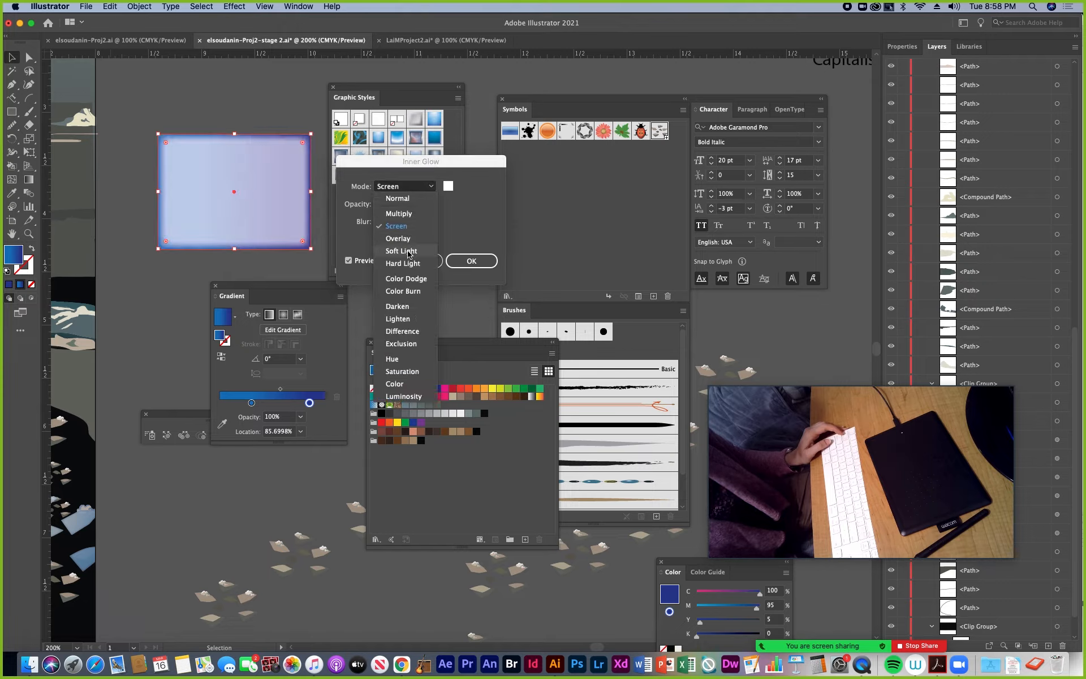
pyautogui.click(409, 252)
pyautogui.click(431, 186)
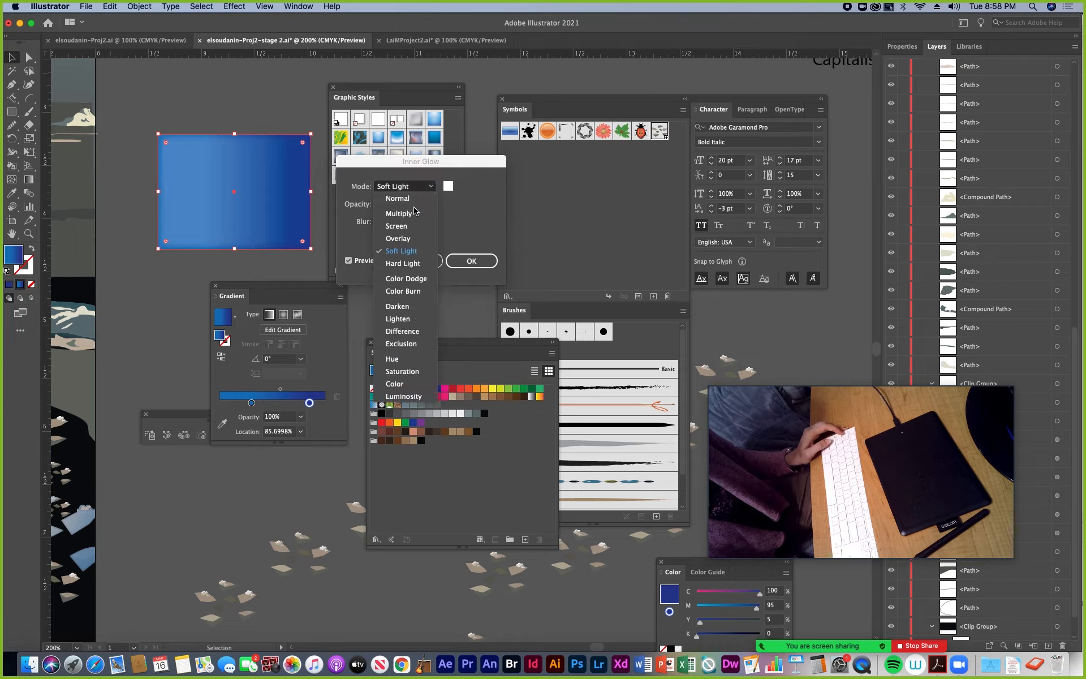
pyautogui.click(406, 229)
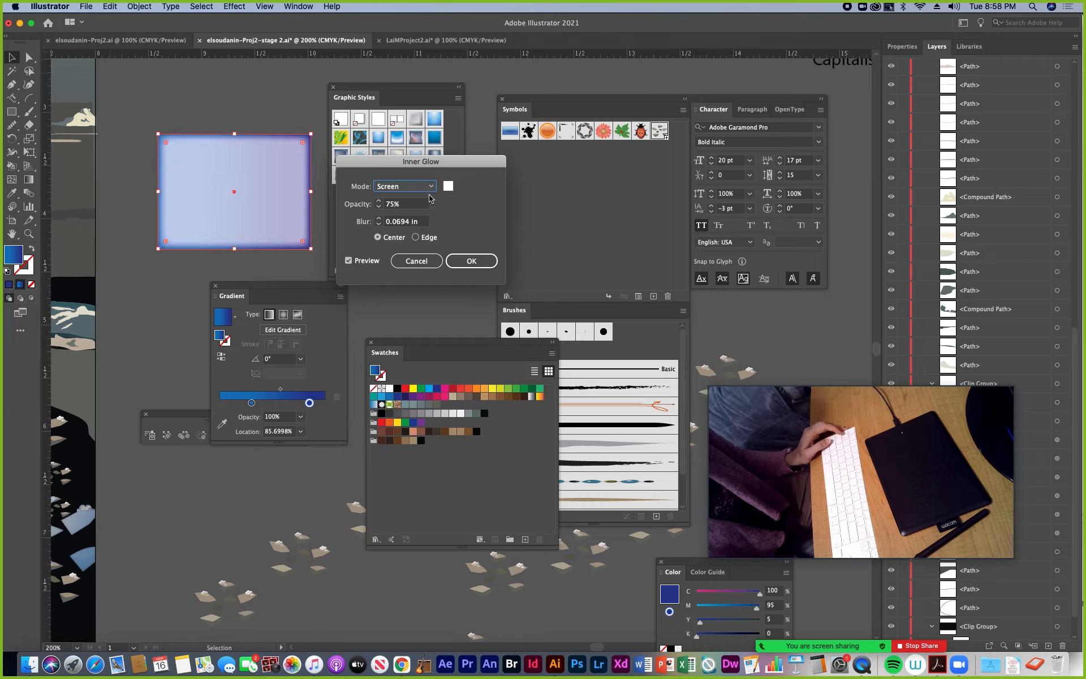
# Set the inner glow's opacity to 55% and blur to 0.125 in and apply it to the rectangle
pyautogui.press('Tab')
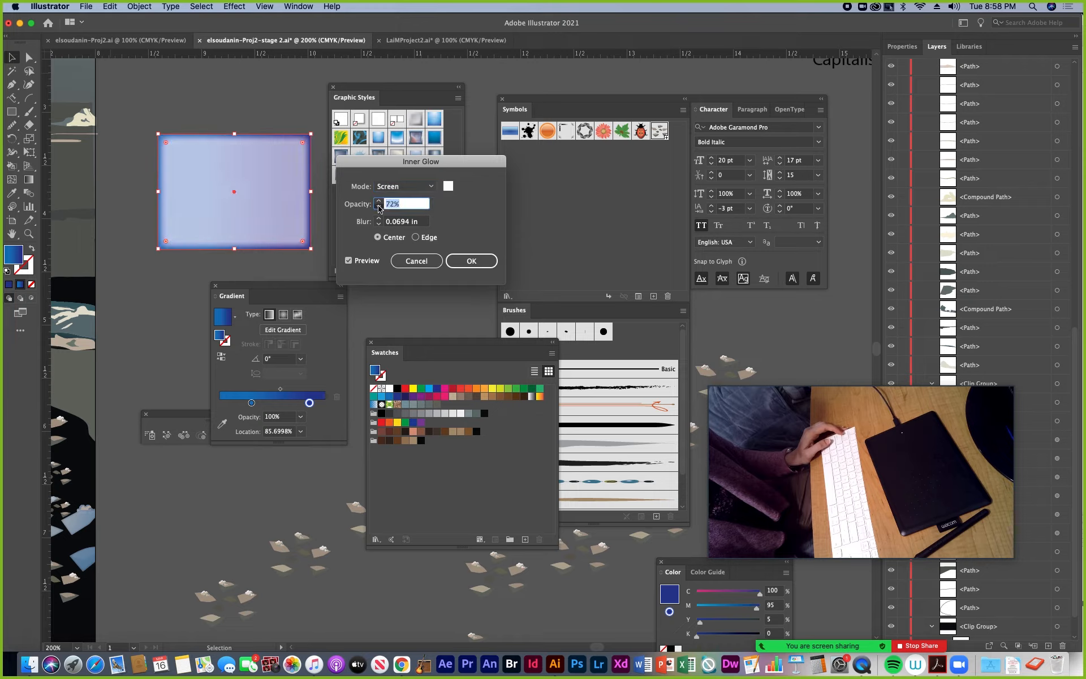
pyautogui.click(378, 207)
pyautogui.click(378, 207)
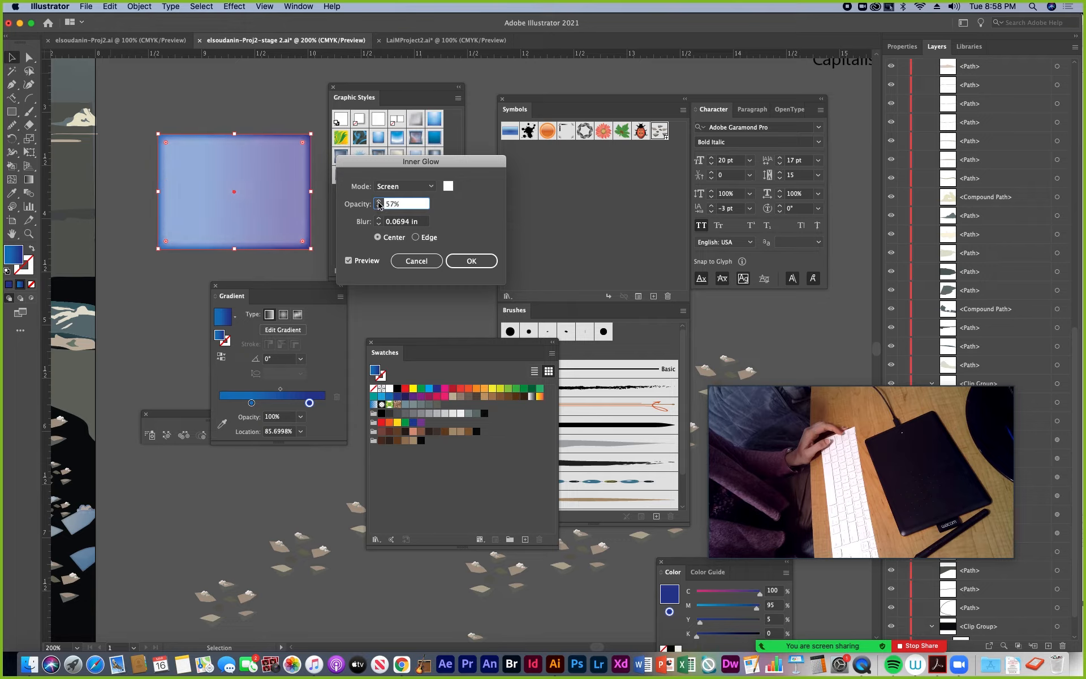
pyautogui.click(378, 207)
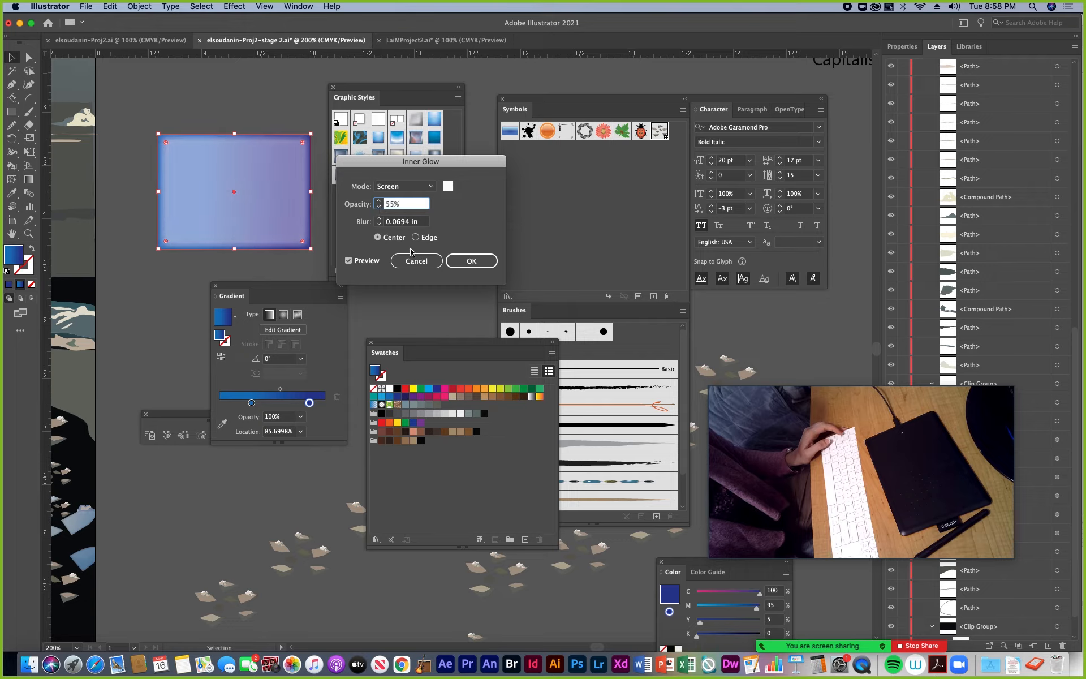
pyautogui.click(378, 219)
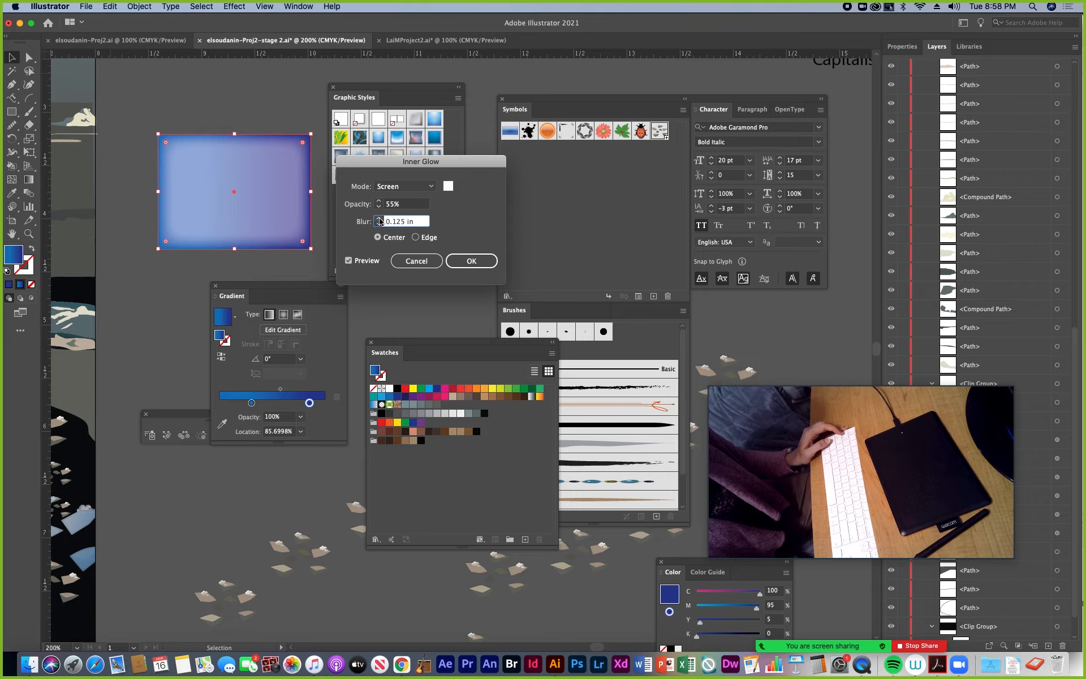
pyautogui.click(380, 219)
pyautogui.click(379, 225)
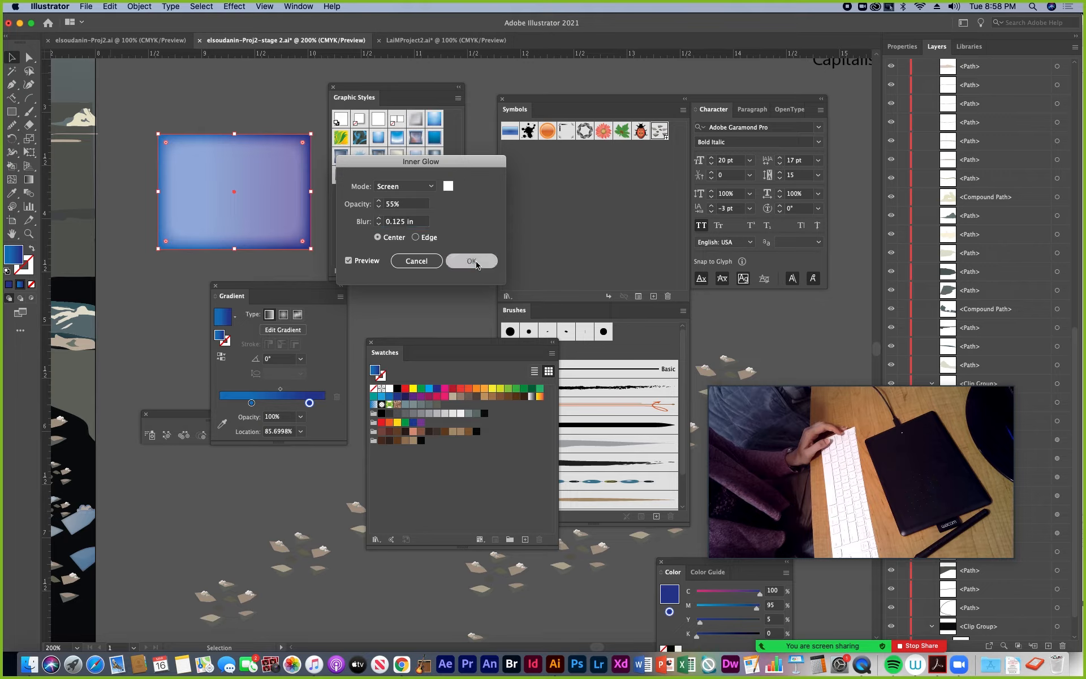
pyautogui.click(471, 261)
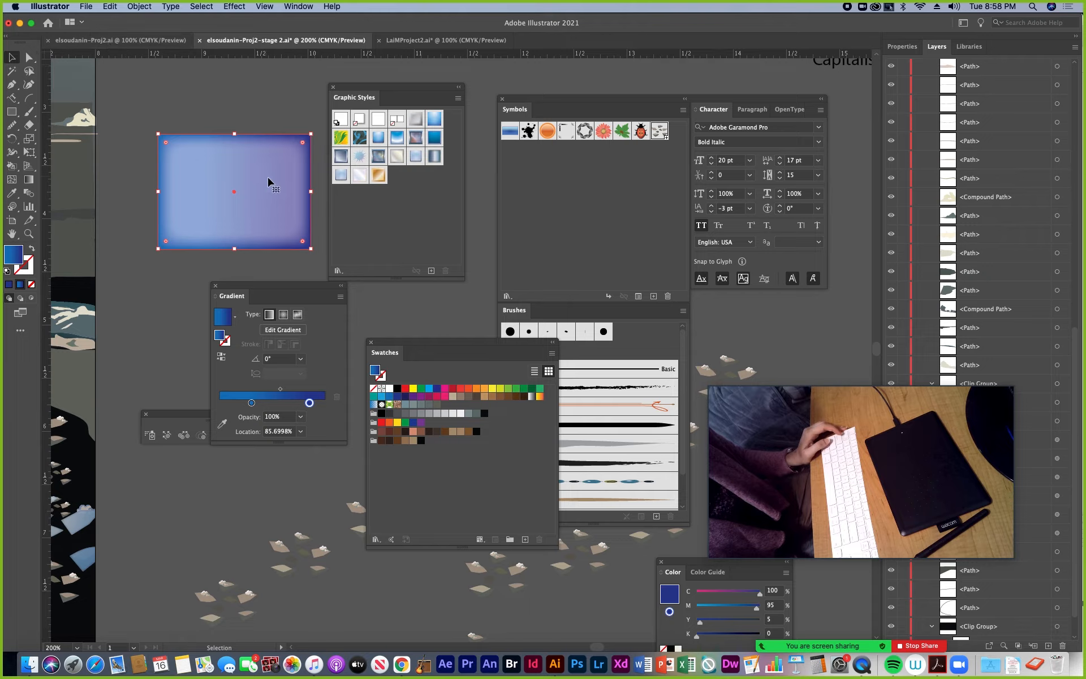
# Move the glowing rectangle slightly up and left, then give it a Multiply drop shadow in dark blue 172260
pyautogui.moveTo(271, 179); pyautogui.dragTo(228, 162)
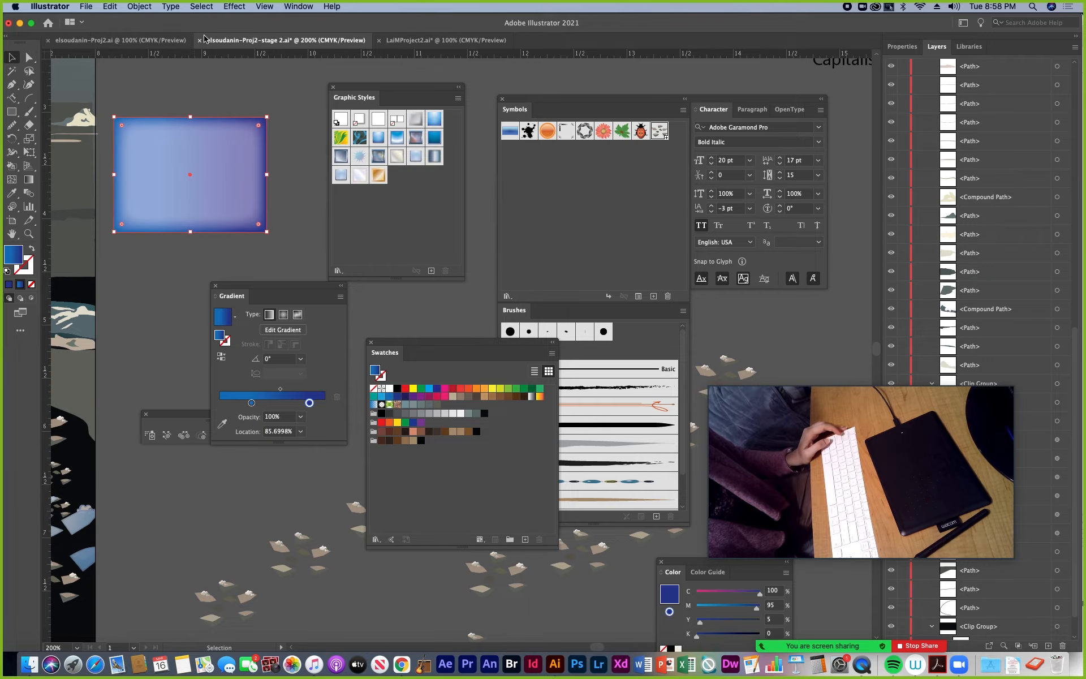
pyautogui.click(232, 7)
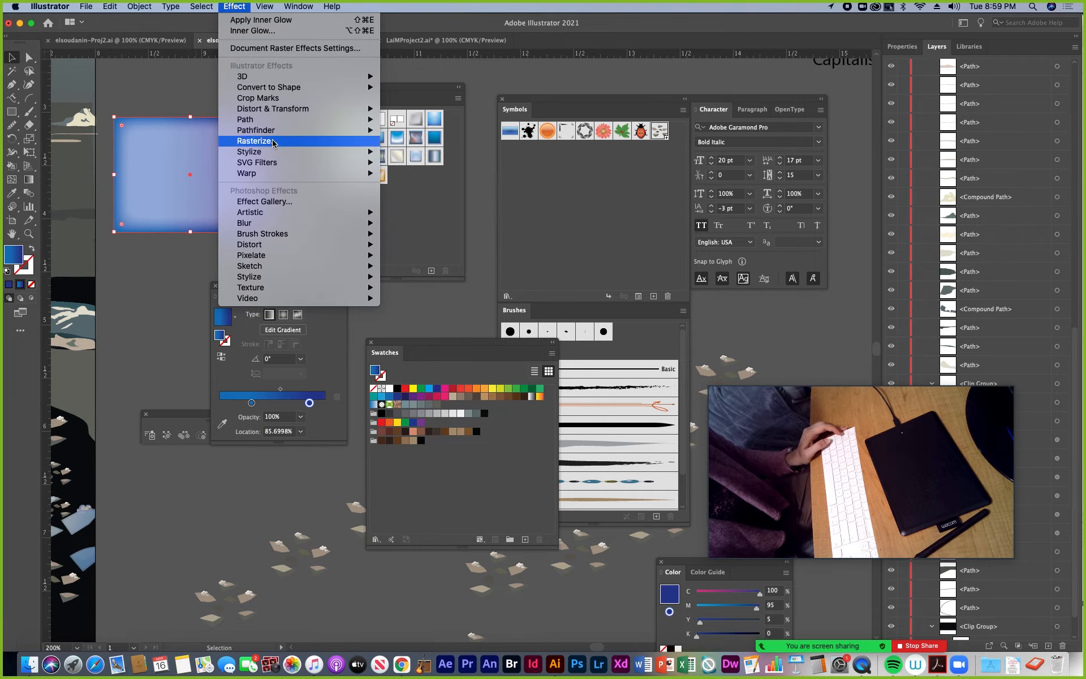
pyautogui.moveTo(282, 152)
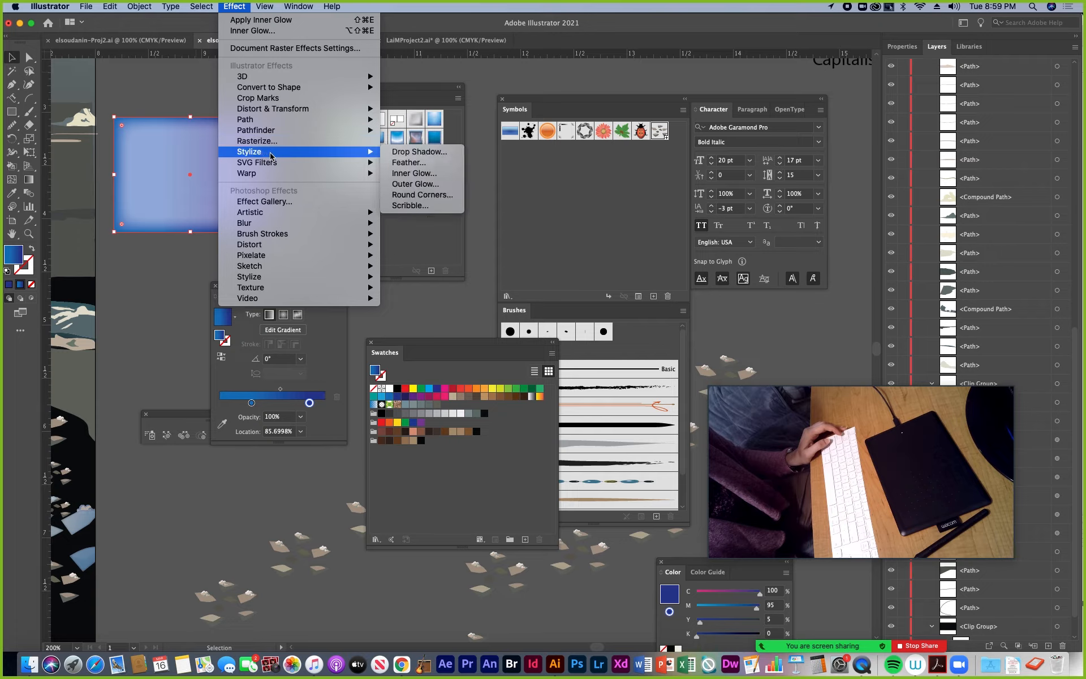
pyautogui.click(412, 156)
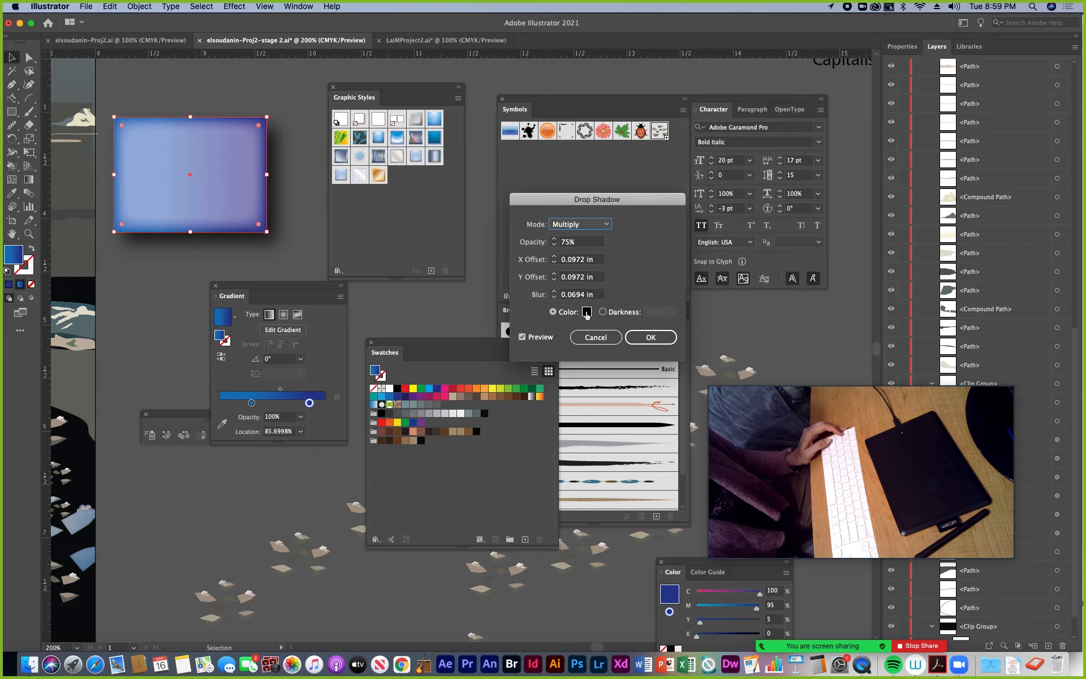
pyautogui.click(587, 313)
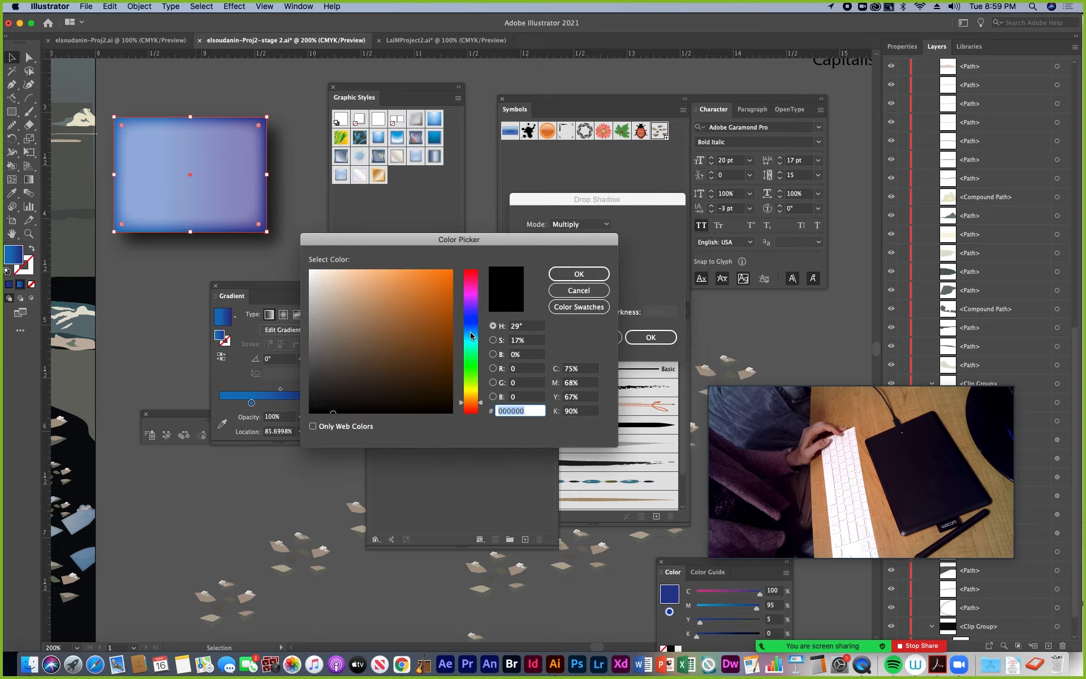
pyautogui.click(470, 320)
pyautogui.click(417, 359)
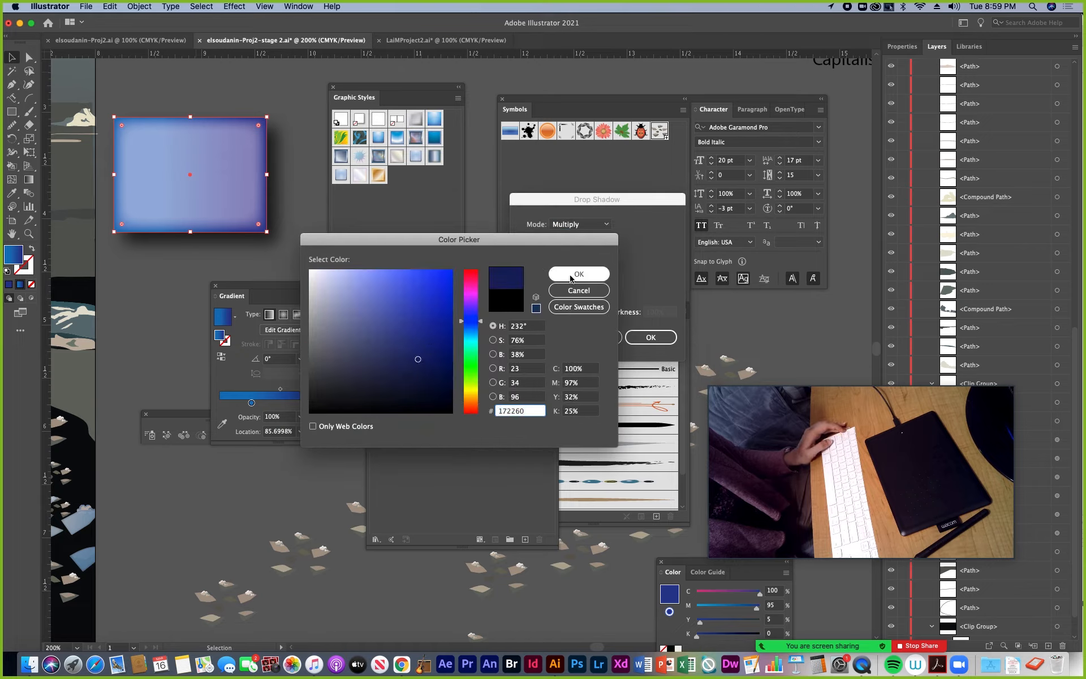
pyautogui.click(572, 278)
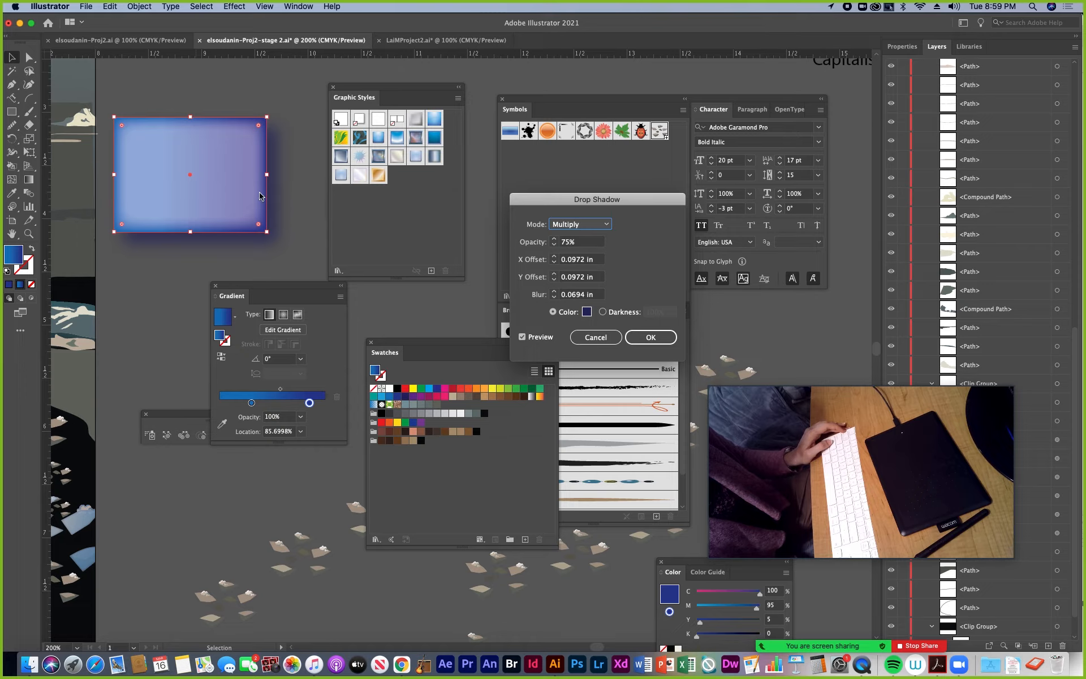
pyautogui.press('Return')
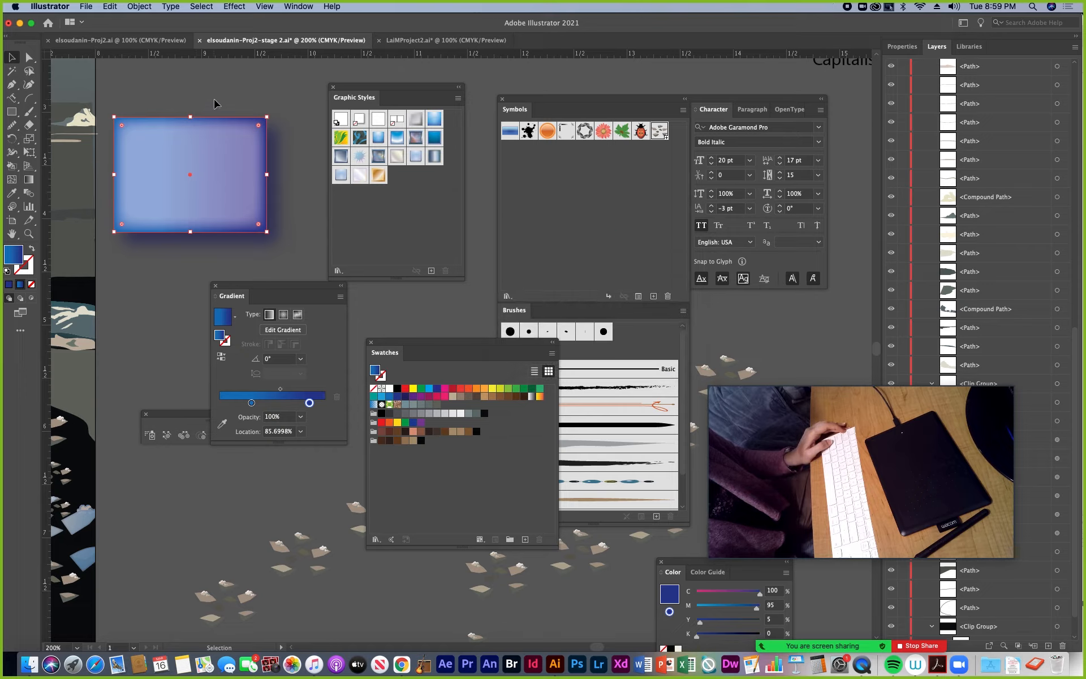
# Give the gradient rectangle a bright yellow stroke (C 5, M 0, Y 90, K 0) and make it a dashed line
pyautogui.click(25, 273)
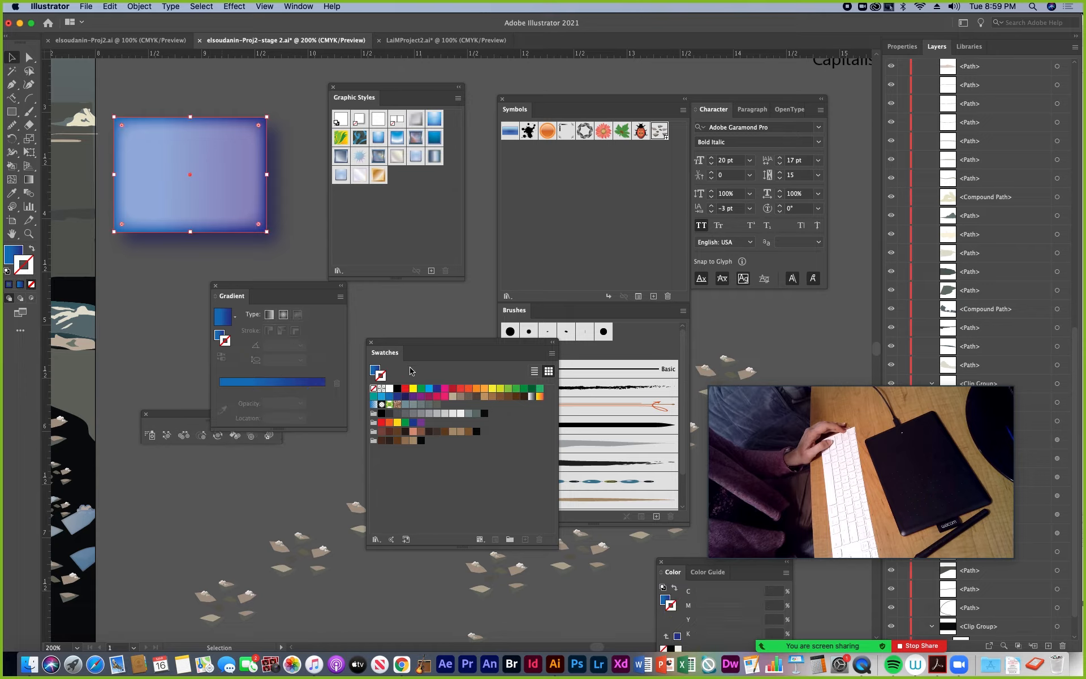
pyautogui.click(492, 388)
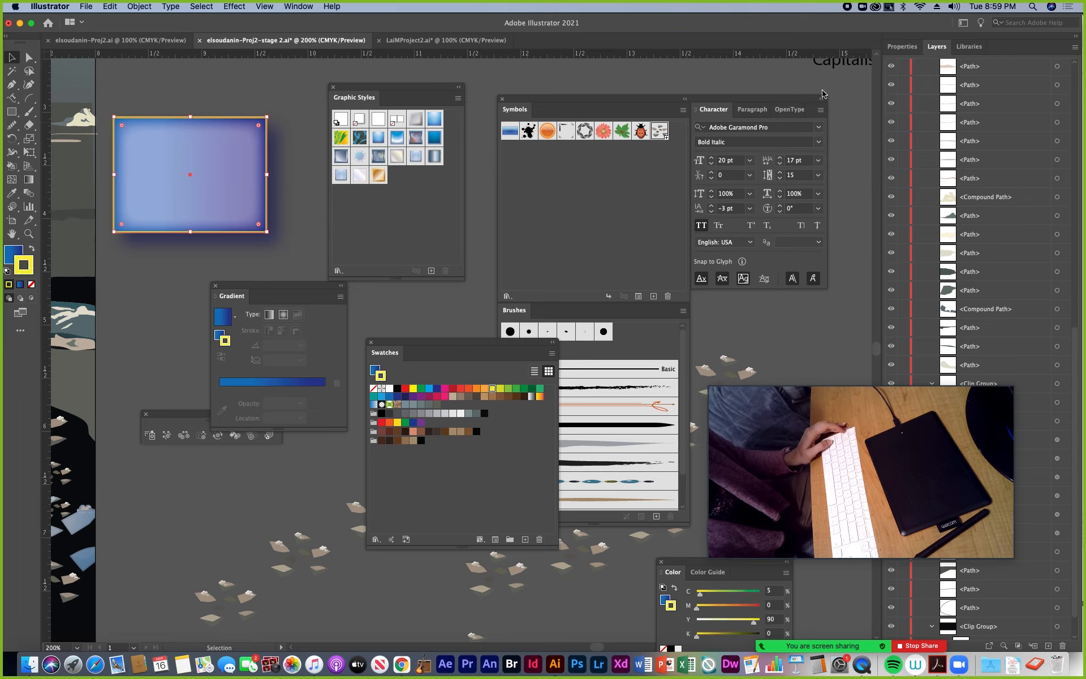
pyautogui.click(902, 46)
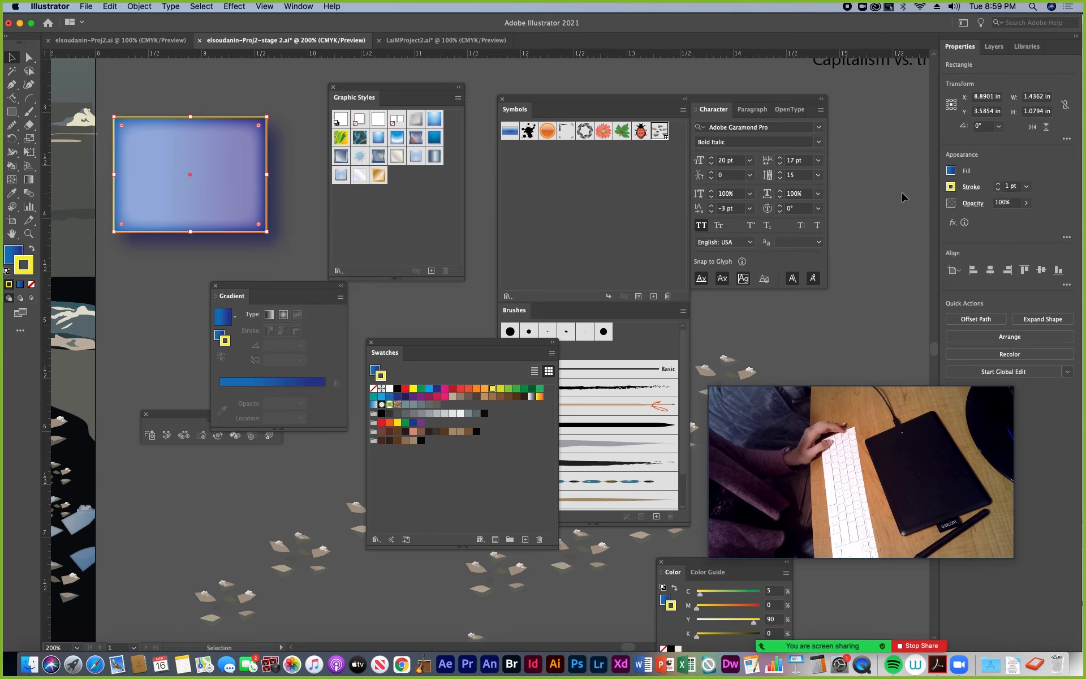
pyautogui.click(971, 187)
pyautogui.click(858, 267)
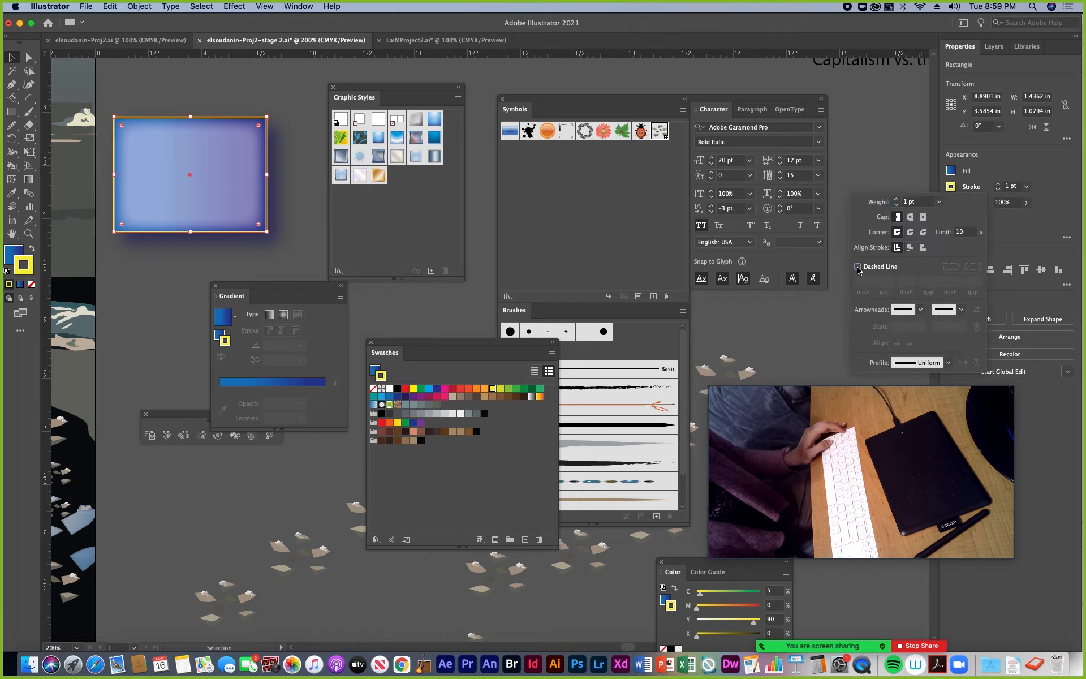
# Set the yellow stroke's dash pattern to a 3 pt first gap and a 2 pt second dash
pyautogui.click(883, 282)
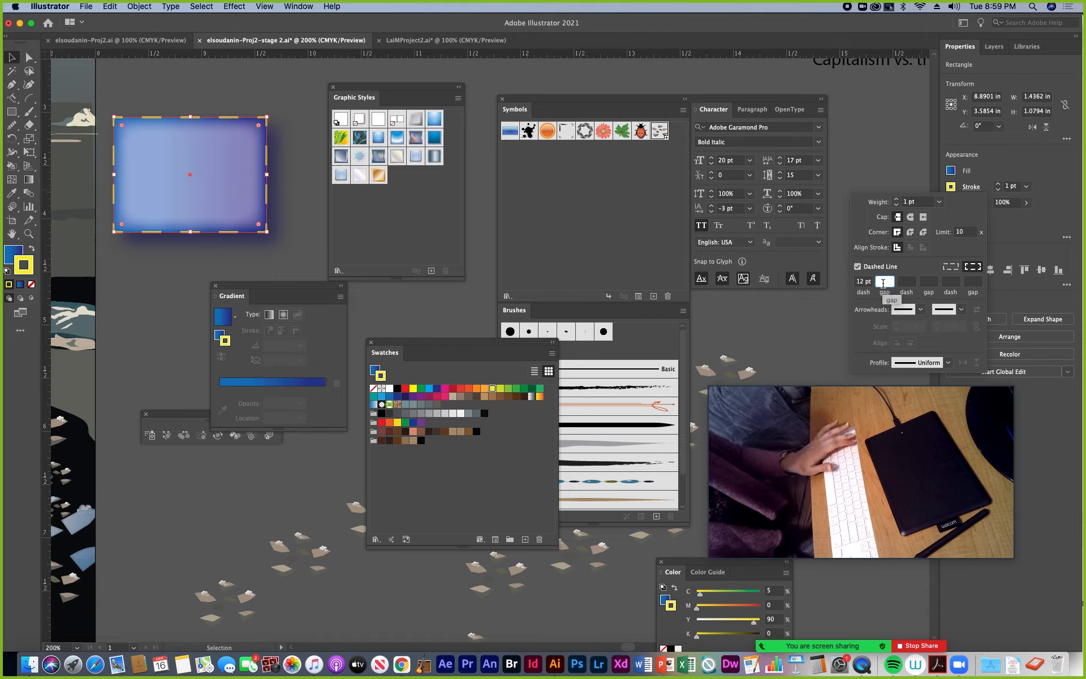
pyautogui.write('3')
pyautogui.click(903, 282)
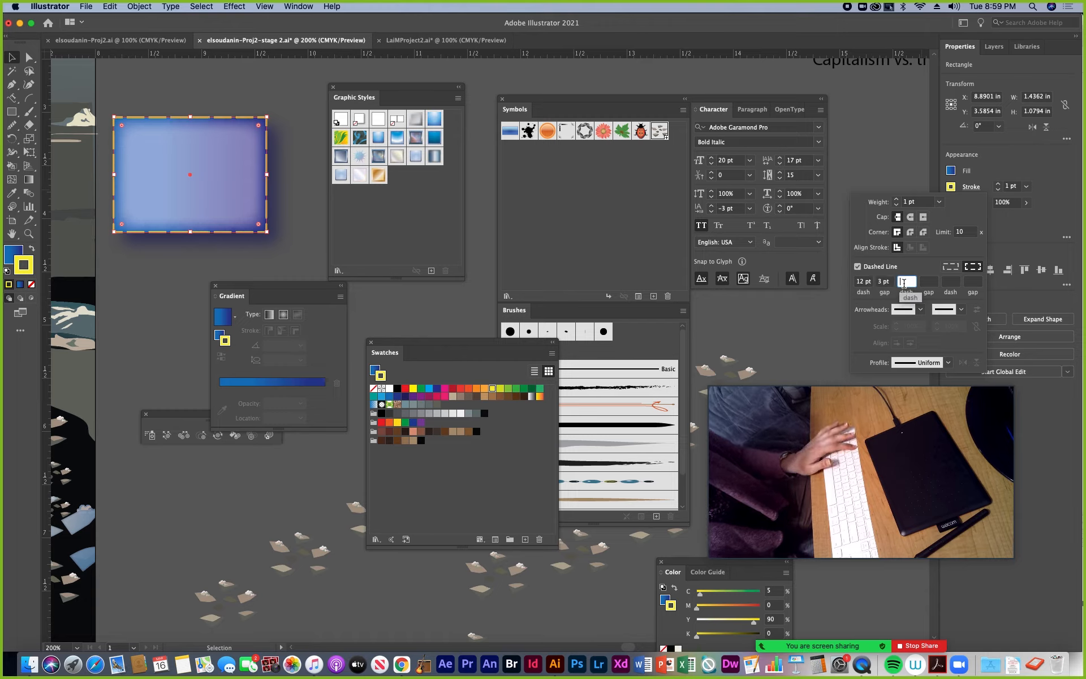
pyautogui.write('2')
pyautogui.click(926, 282)
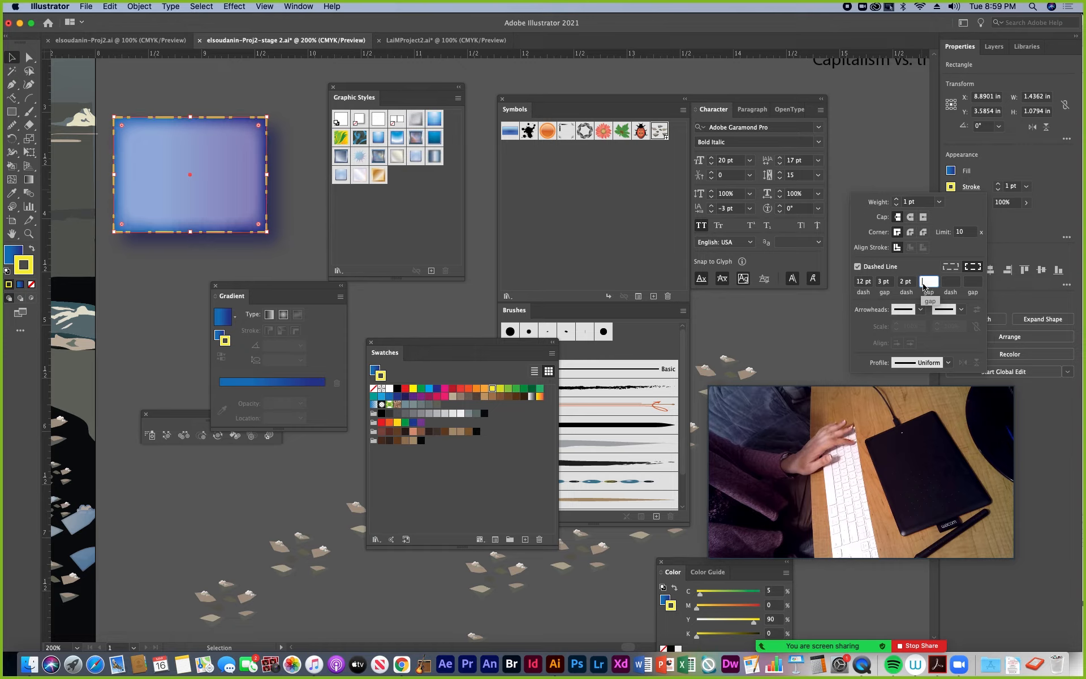
pyautogui.click(7, 58)
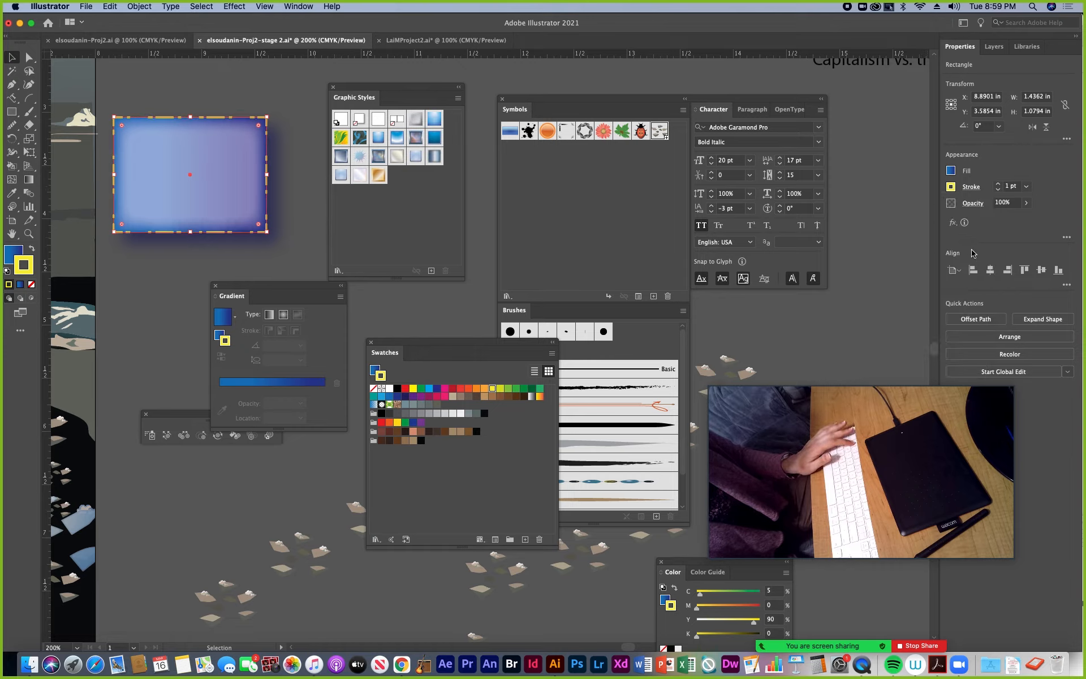
# Give the rectangle's dashed yellow stroke round caps
pyautogui.click(971, 187)
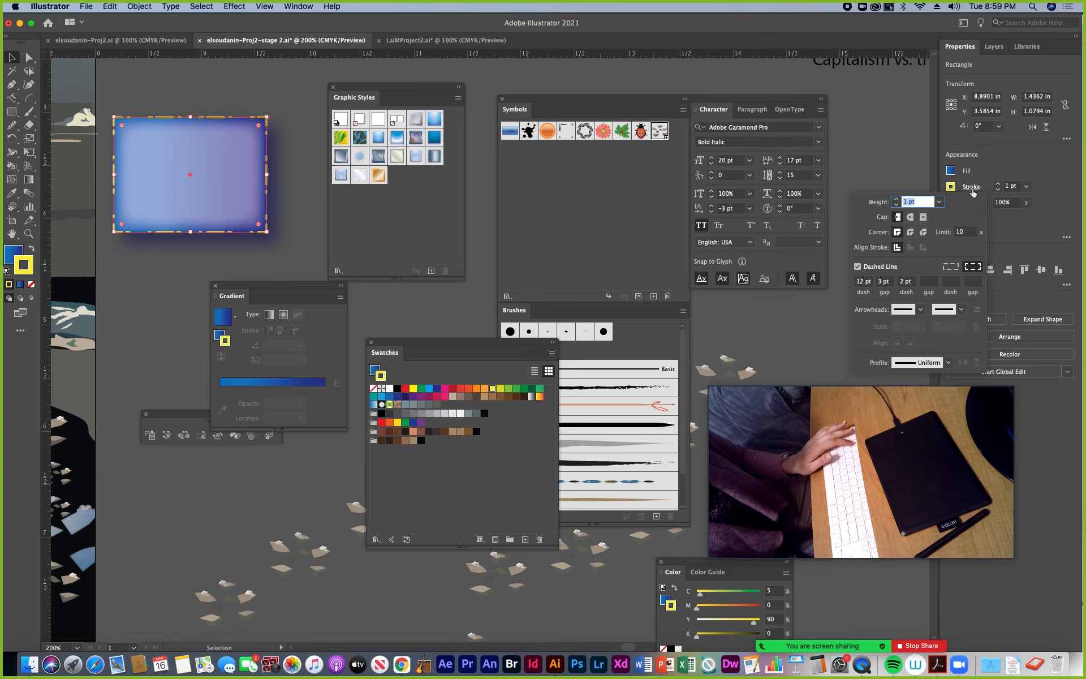
pyautogui.click(911, 218)
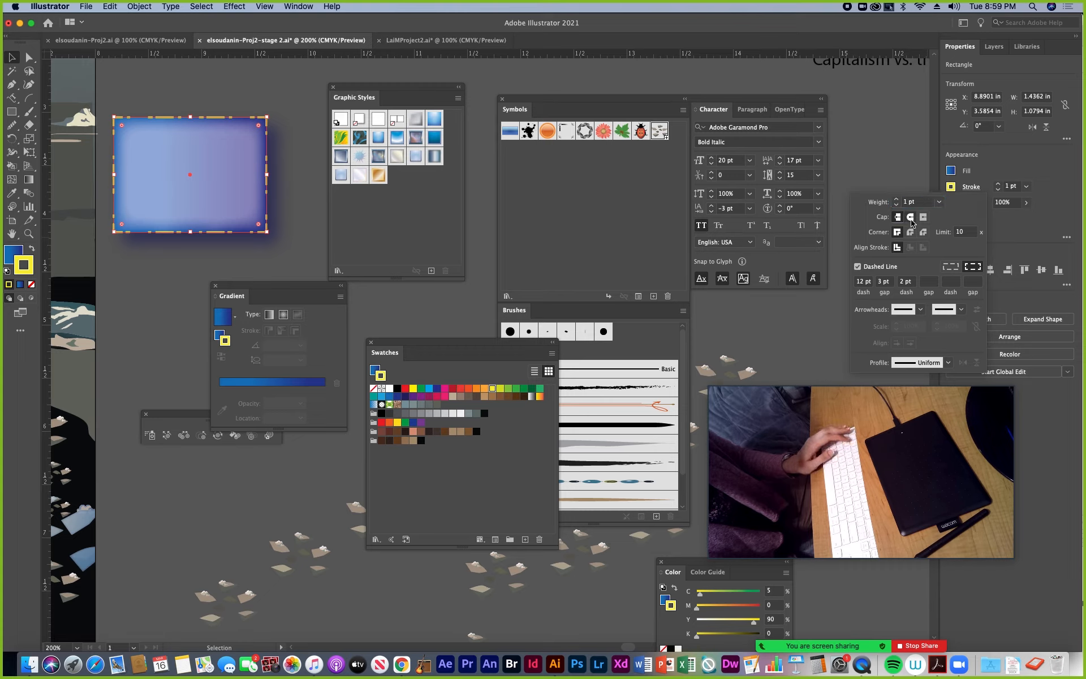
pyautogui.click(207, 101)
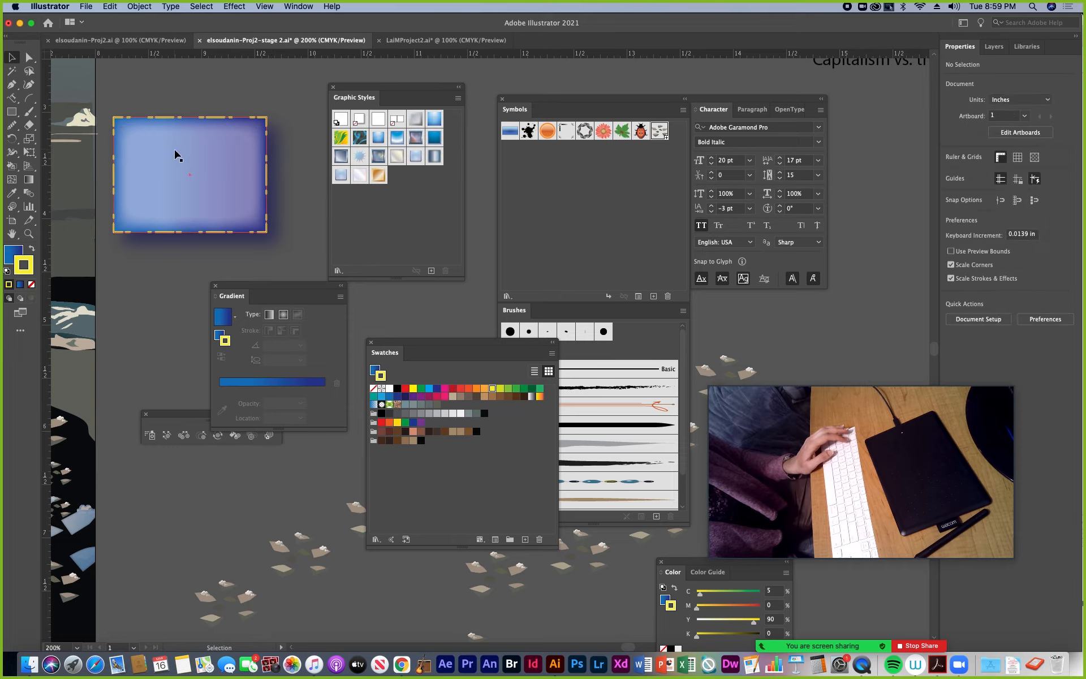
# Display the rectangle's appearance attributes and review its stroke, fill, inner glow and drop shadow
pyautogui.click(295, 6)
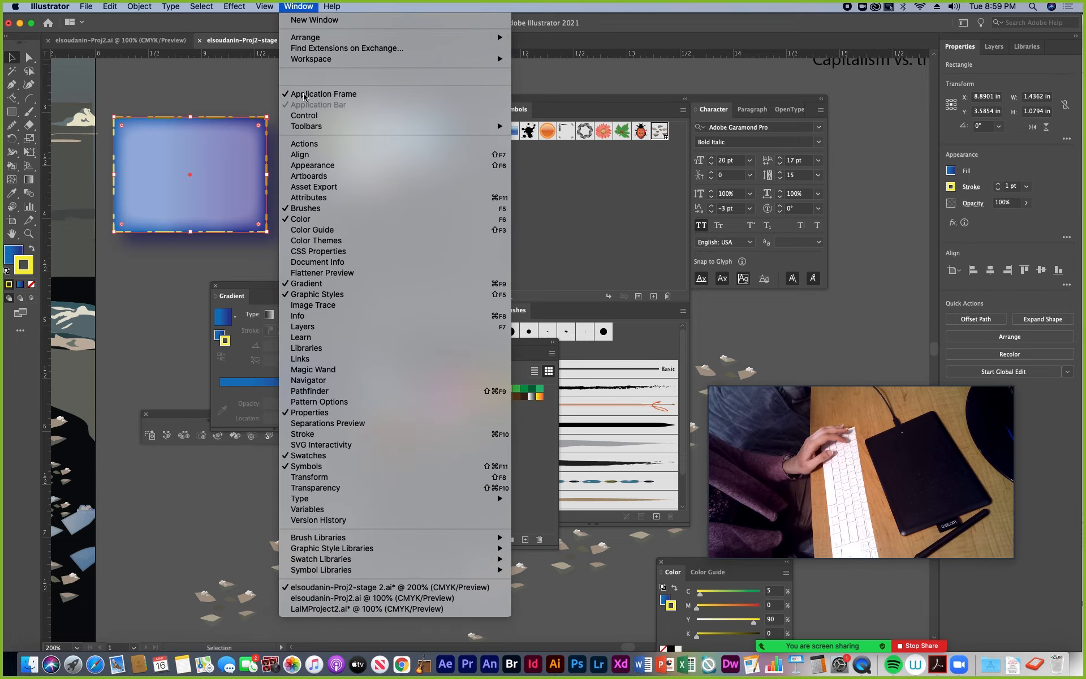
pyautogui.click(313, 165)
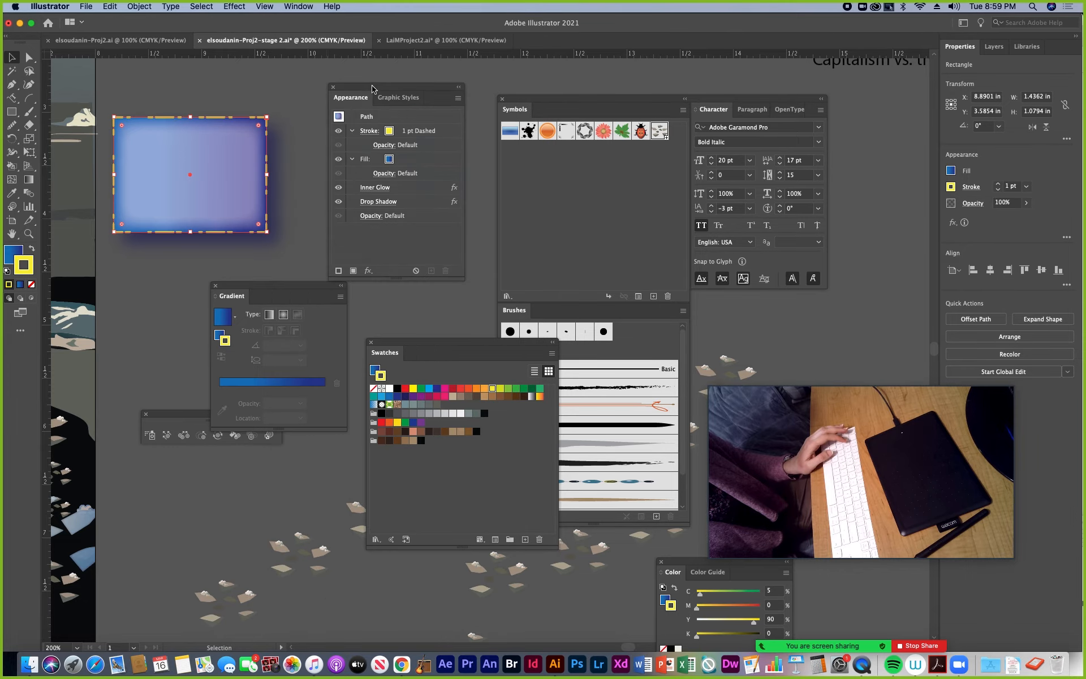
pyautogui.moveTo(373, 89); pyautogui.dragTo(347, 109)
pyautogui.click(242, 102)
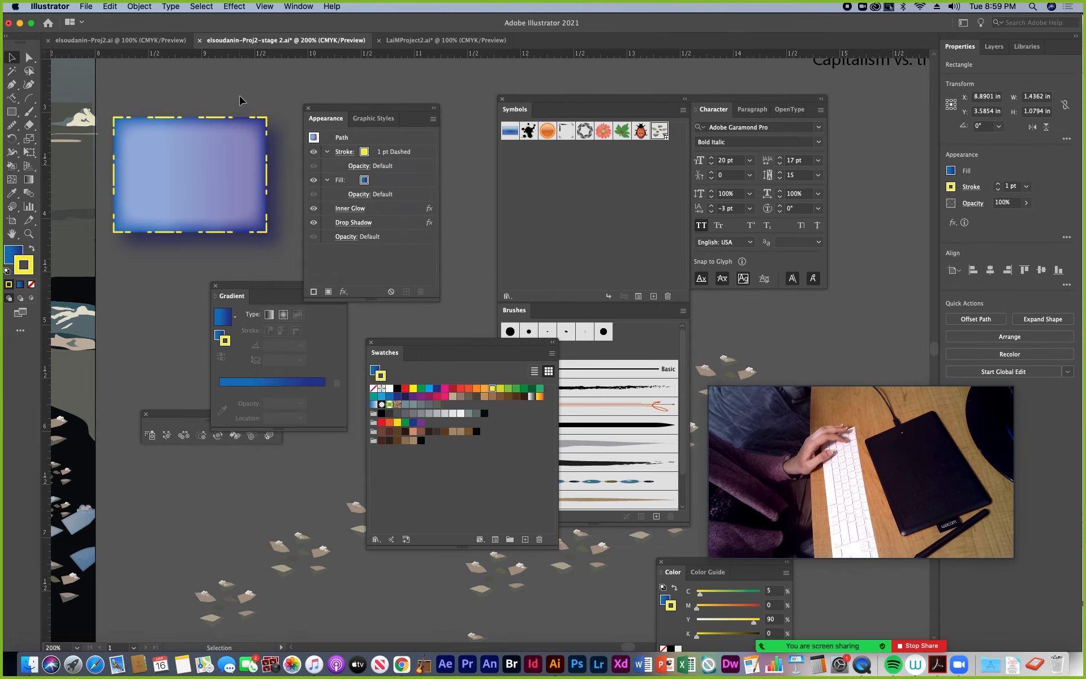
pyautogui.click(242, 165)
pyautogui.click(433, 119)
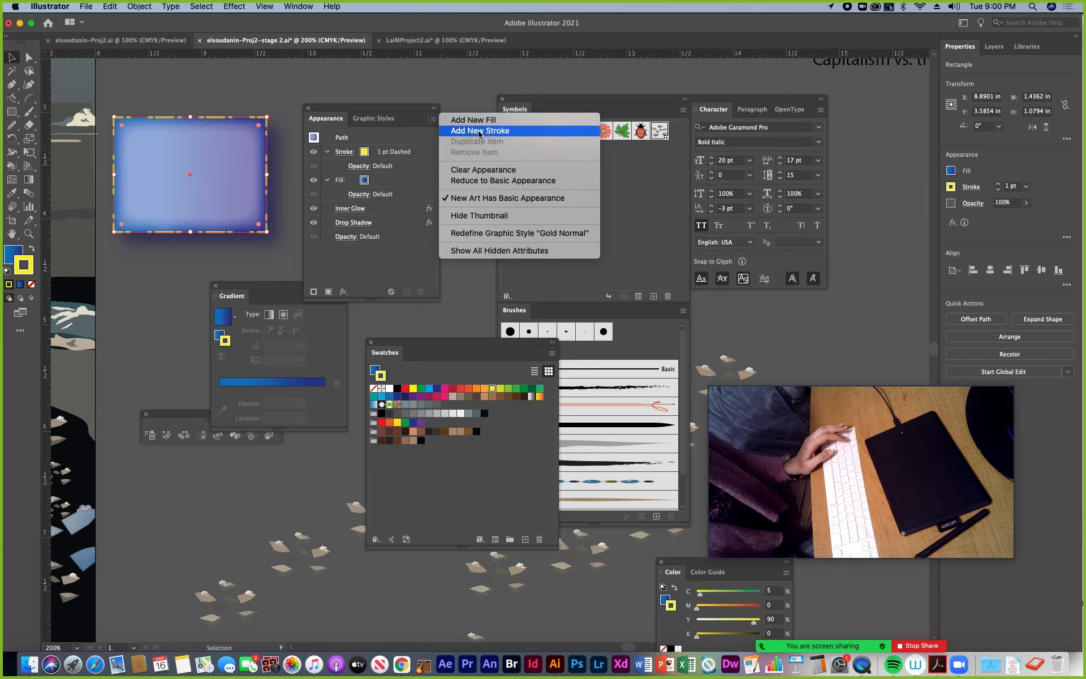
pyautogui.click(327, 120)
pyautogui.click(242, 102)
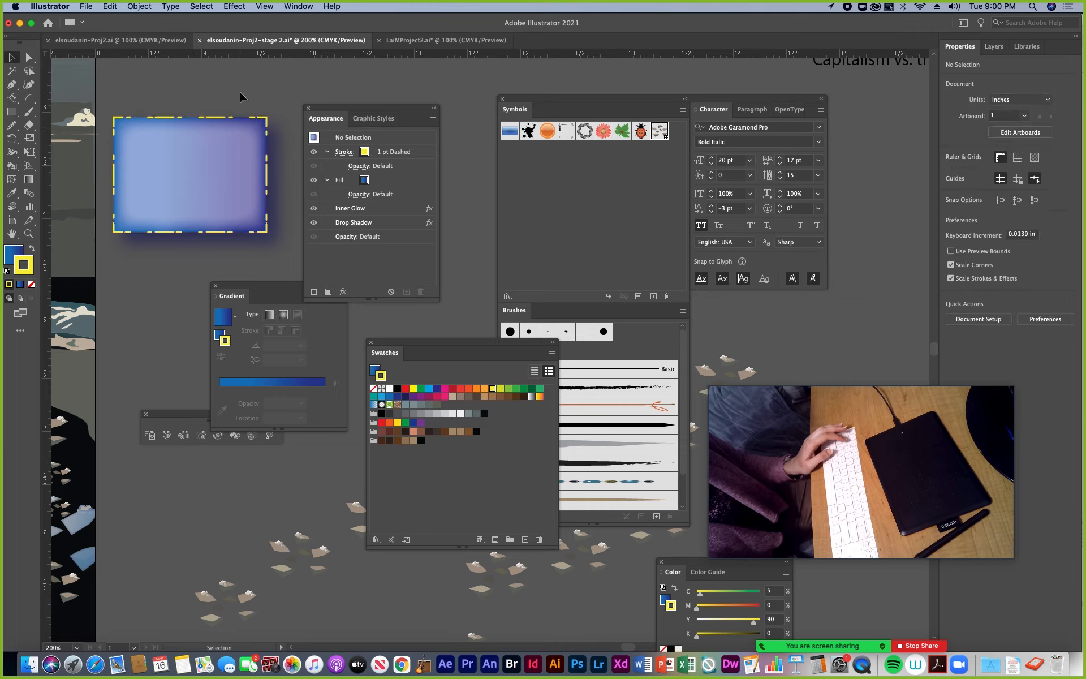
pyautogui.click(225, 169)
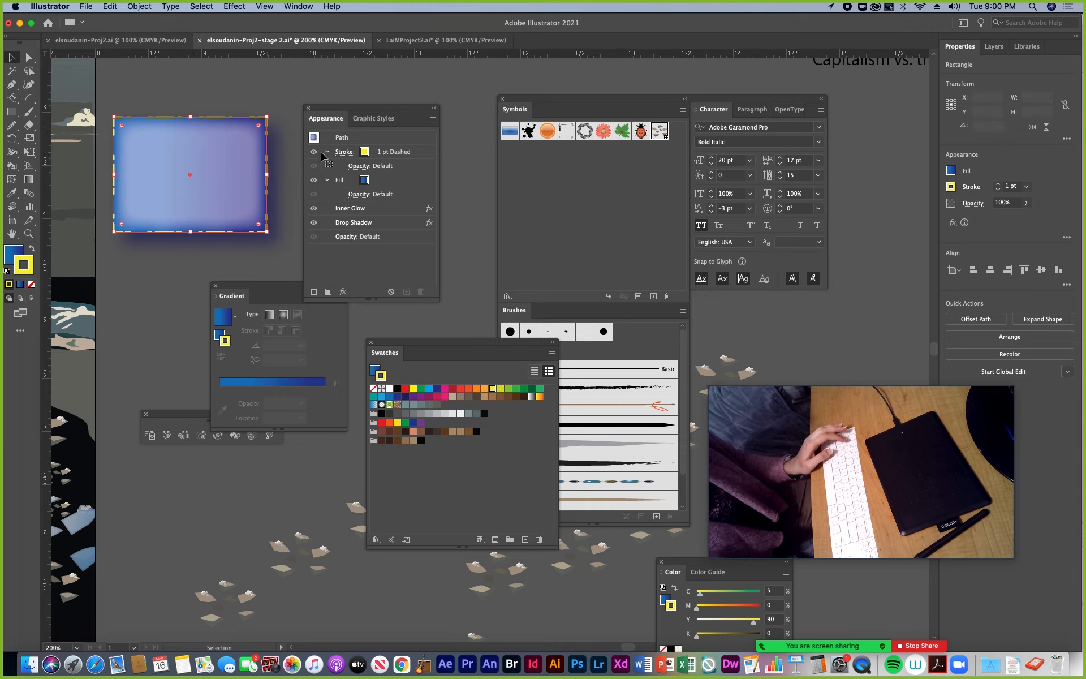
# Separate the Graphic Styles from the Appearance attributes and arrange them so both are visible beside the selected rectangle
pyautogui.click(373, 121)
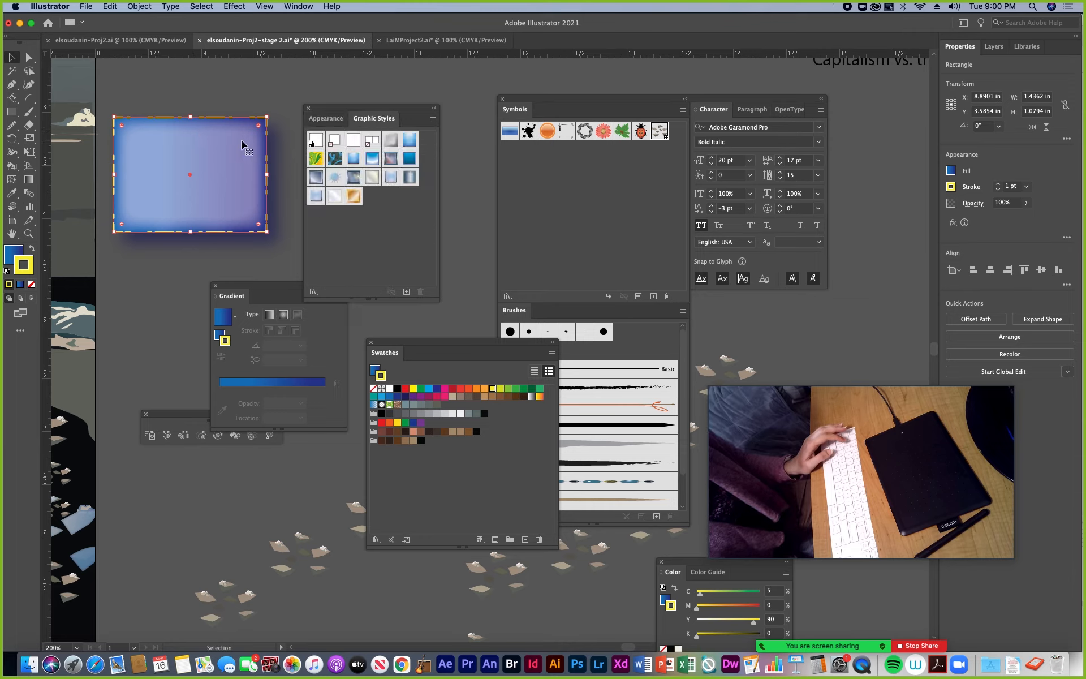
pyautogui.click(329, 123)
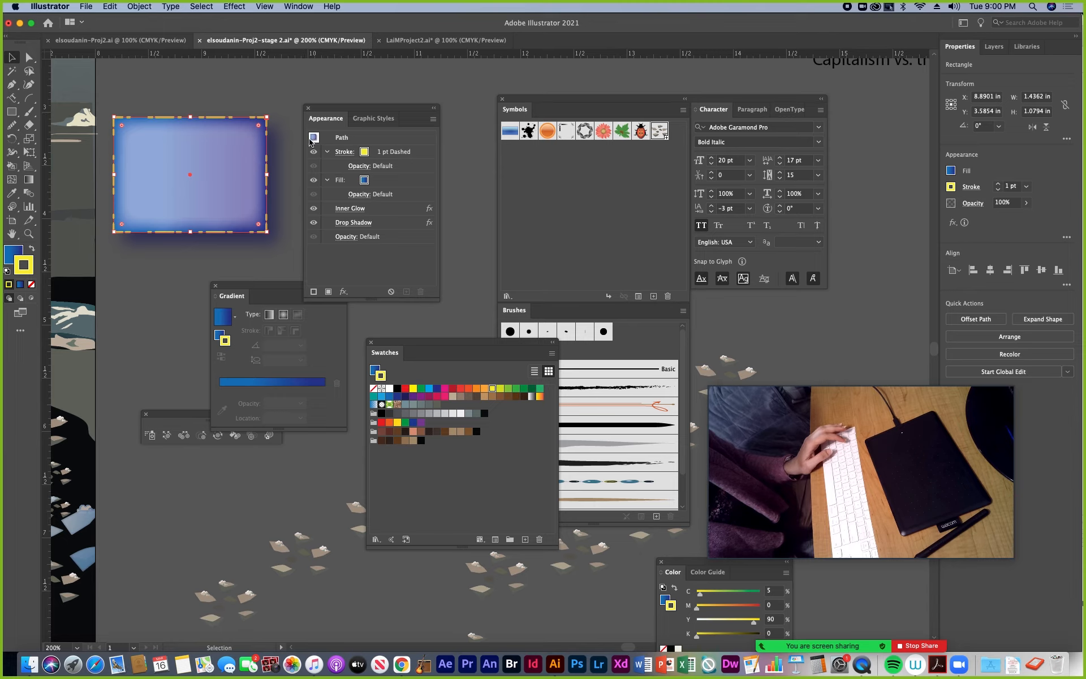
pyautogui.moveTo(402, 107)
pyautogui.mouseDown()
pyautogui.moveTo(460, 76)
pyautogui.moveTo(299, 119)
pyautogui.moveTo(281, 172)
pyautogui.mouseUp()
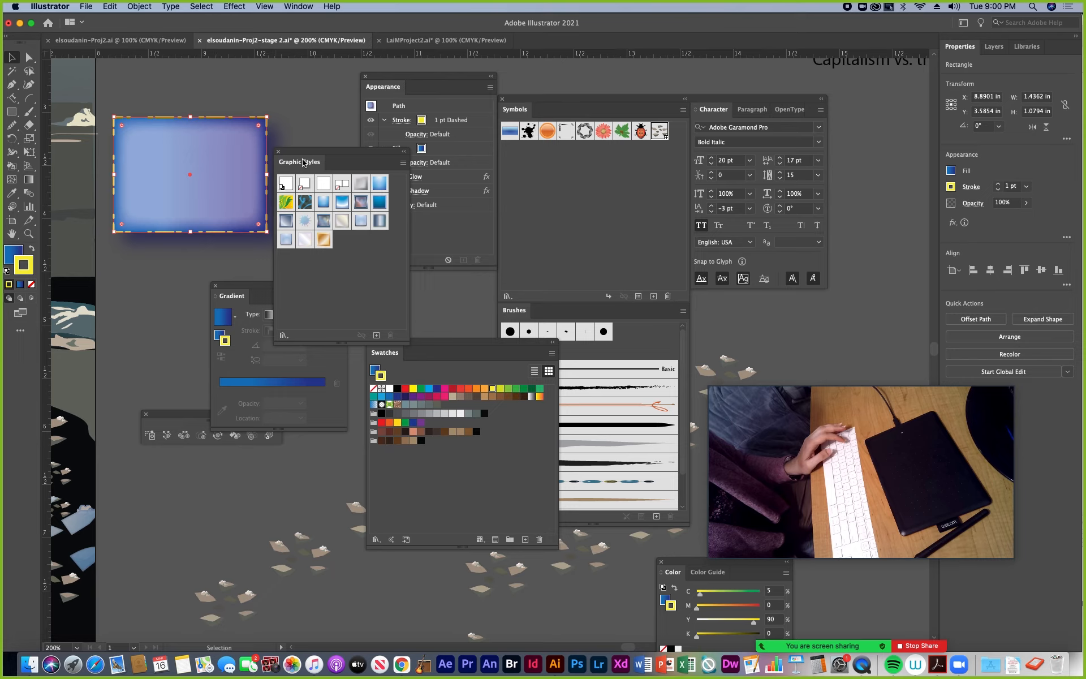
pyautogui.moveTo(304, 163); pyautogui.dragTo(402, 286)
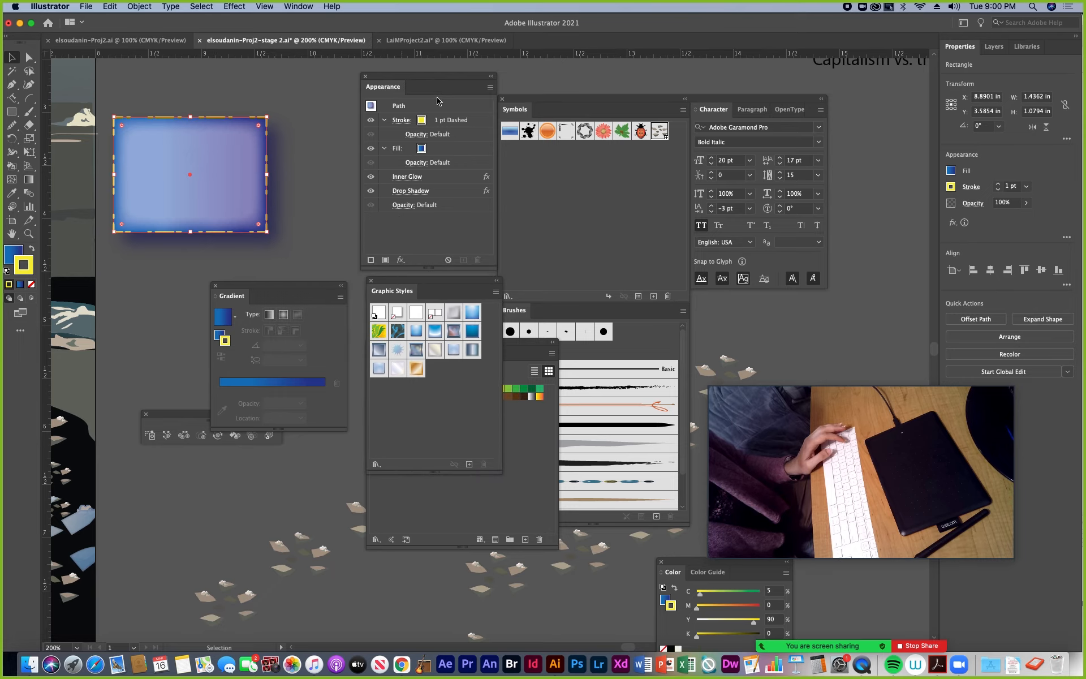
pyautogui.moveTo(423, 85); pyautogui.dragTo(401, 73)
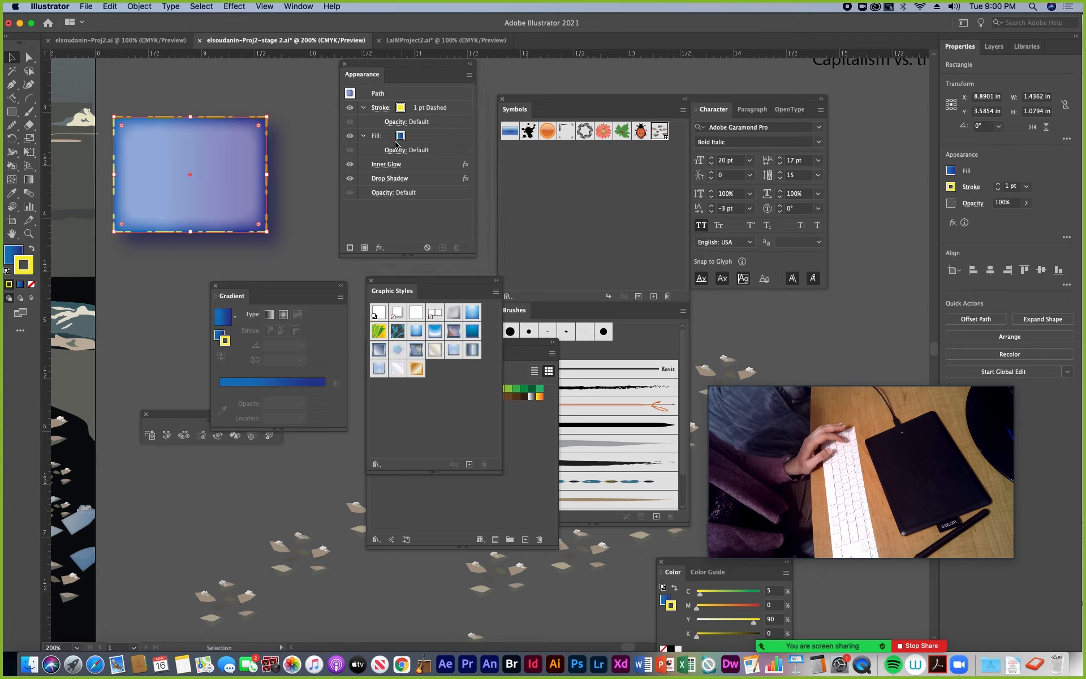
# Save the rectangle's appearance as a new graphic style, then deselect the rectangle
pyautogui.click(469, 464)
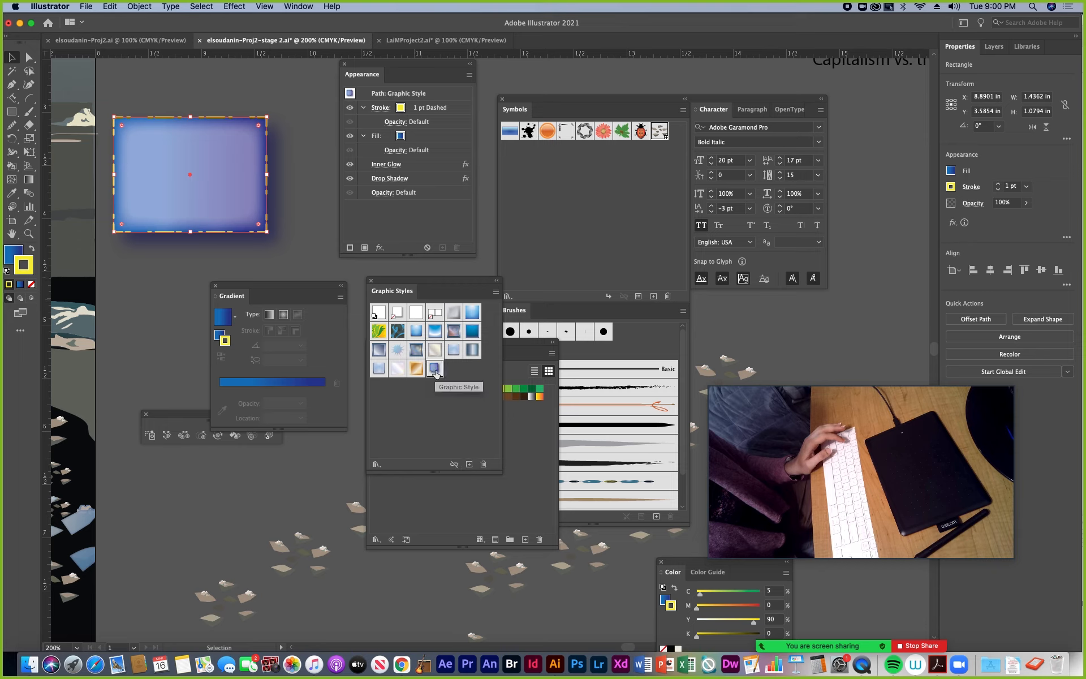
pyautogui.moveTo(313, 286); pyautogui.dragTo(203, 331)
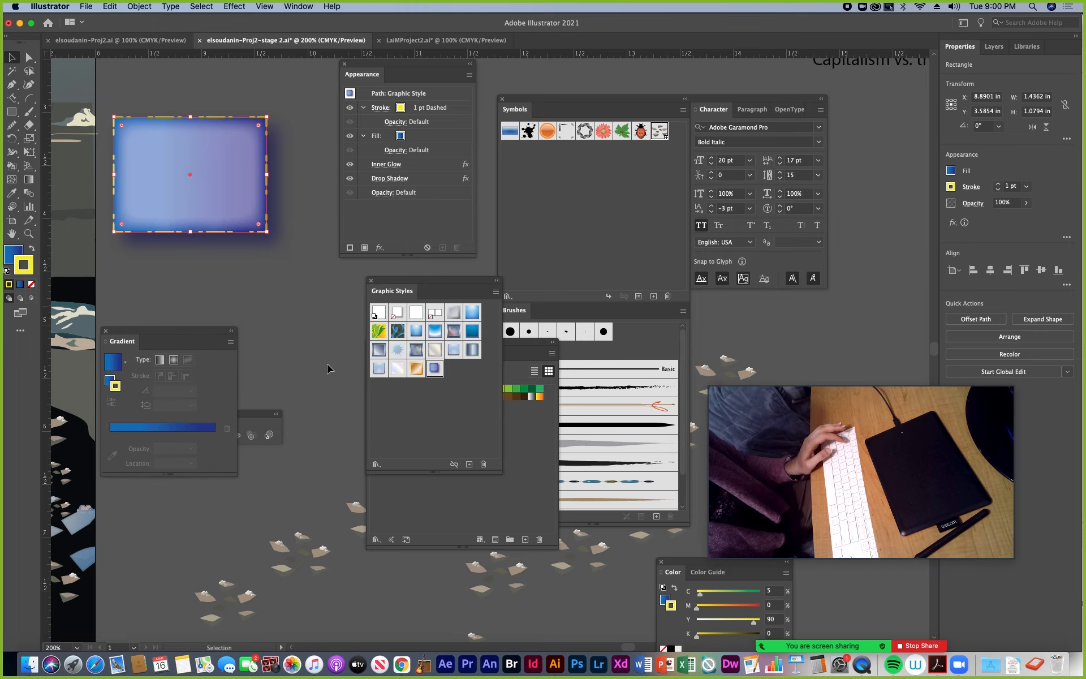
pyautogui.click(292, 321)
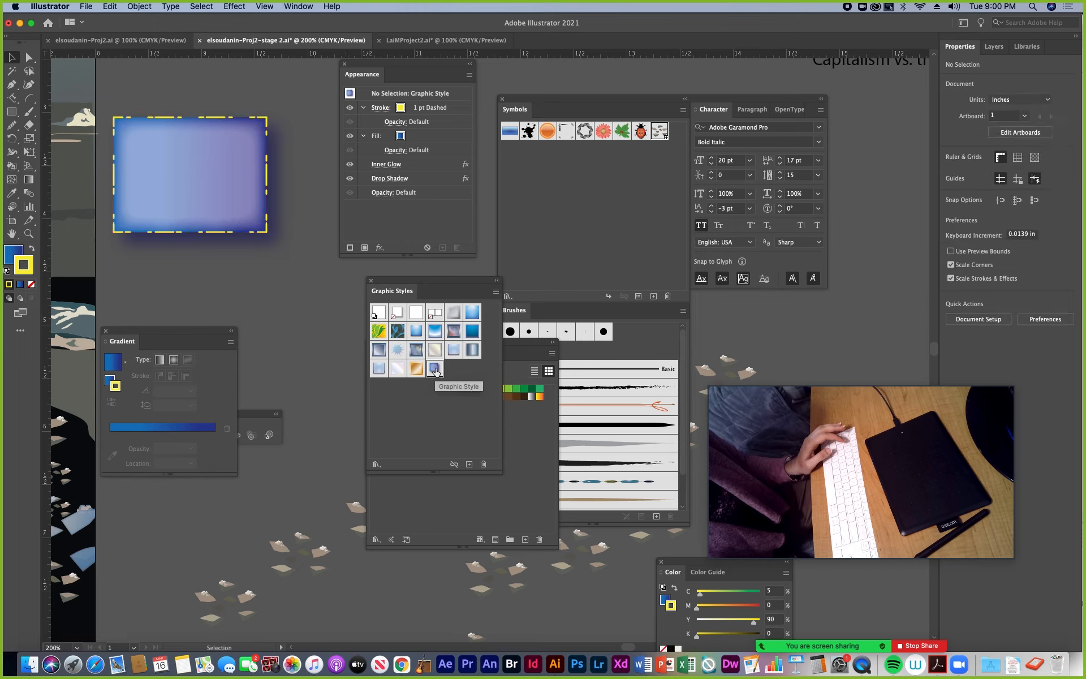
# Rename the new graphic style as "sparkly style"
pyautogui.doubleClick(434, 371)
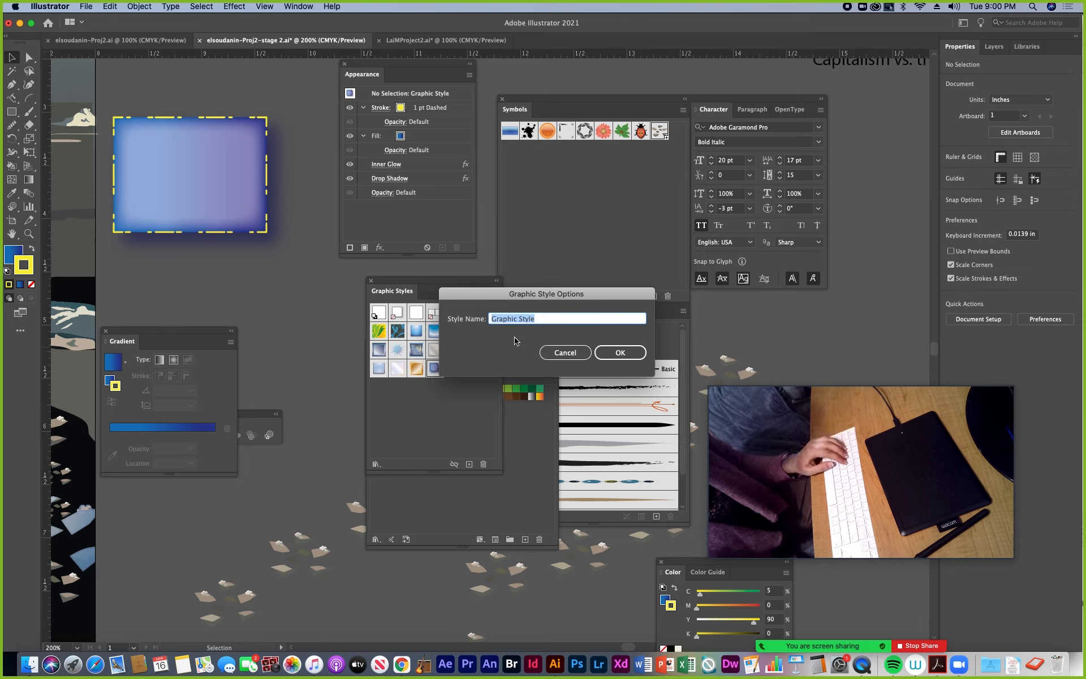
pyautogui.press('BackSpace')
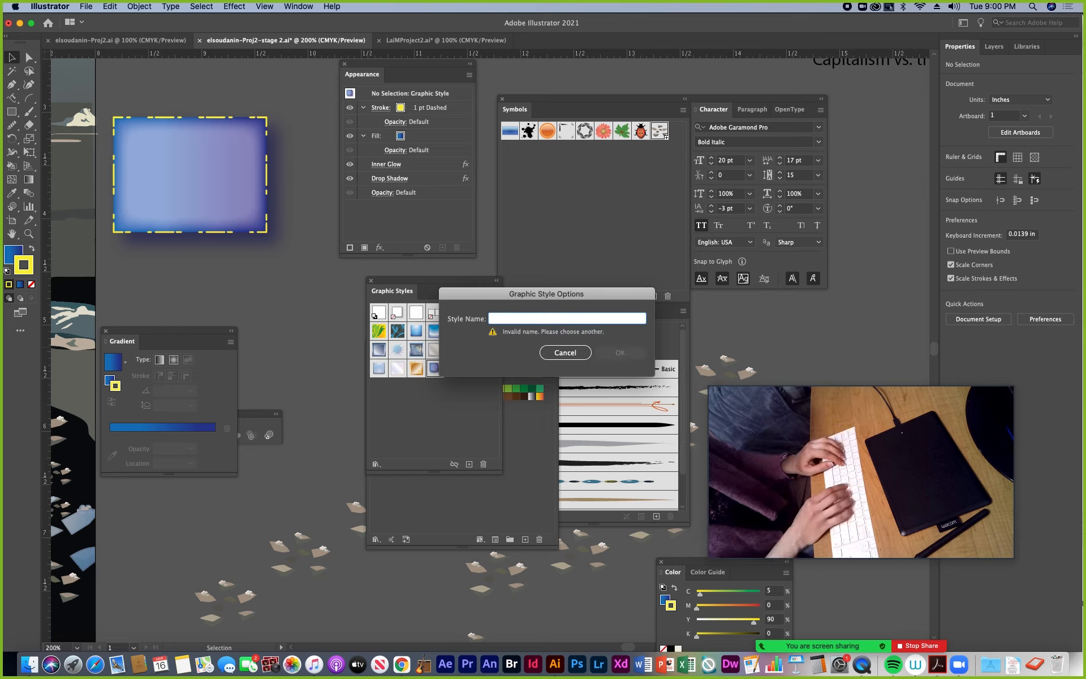
pyautogui.write('spar')
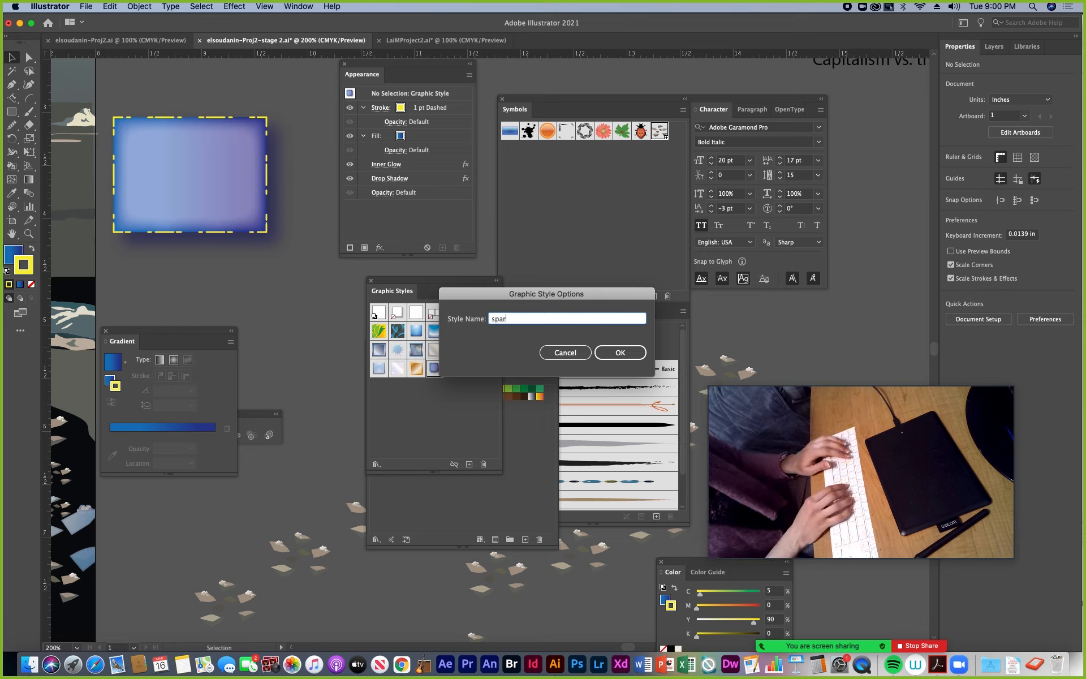
pyautogui.write('kly')
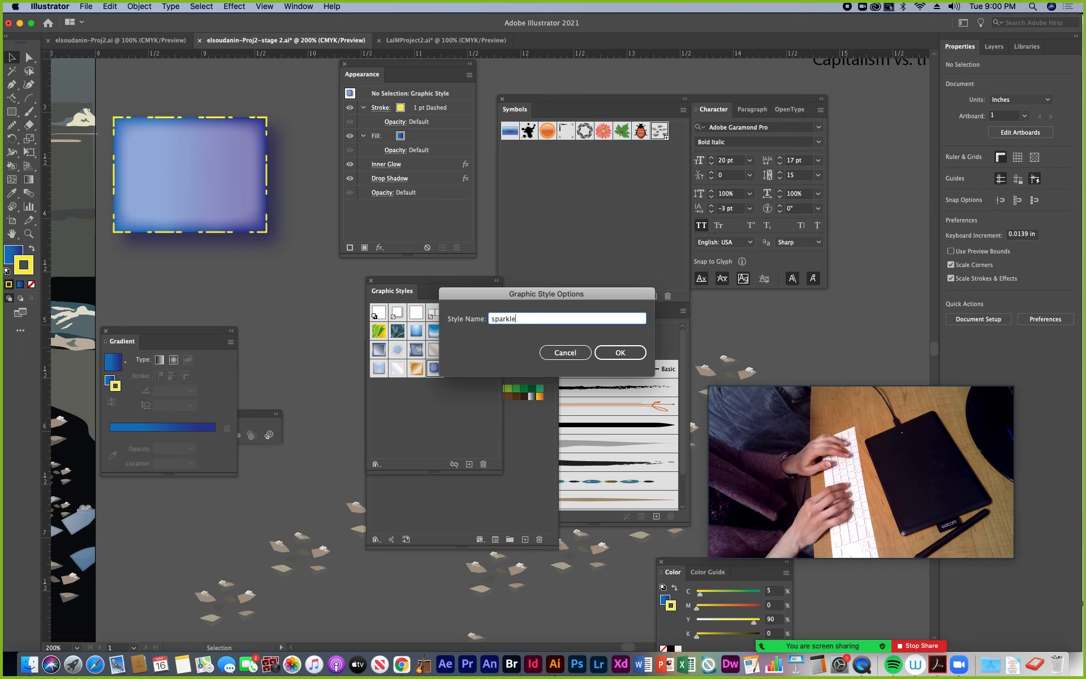
pyautogui.write(' style')
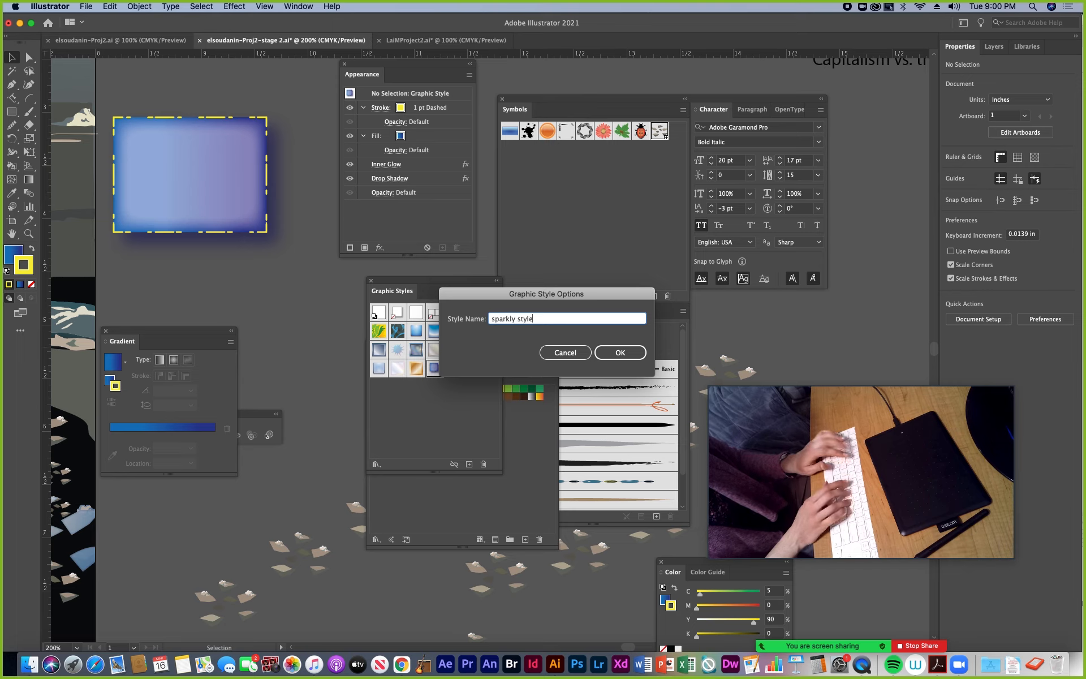
pyautogui.click(622, 351)
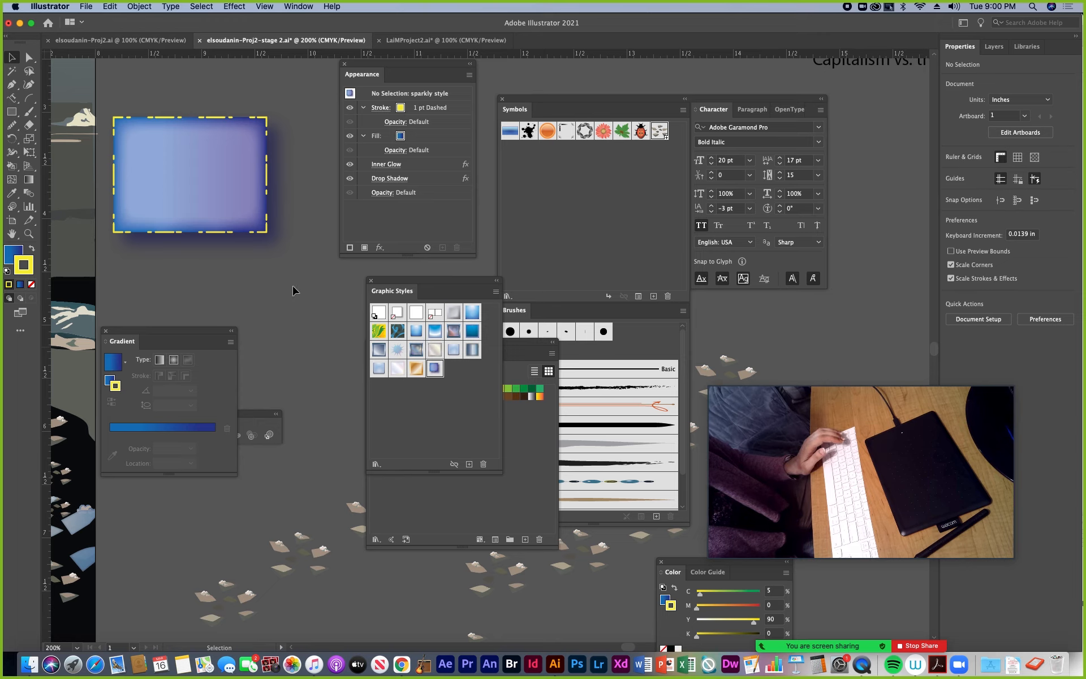
# Draw an ellipse about 1.93 in wide and 0.95 in high on the empty canvas below the gradient rectangle
pyautogui.moveTo(198, 348); pyautogui.dragTo(273, 547)
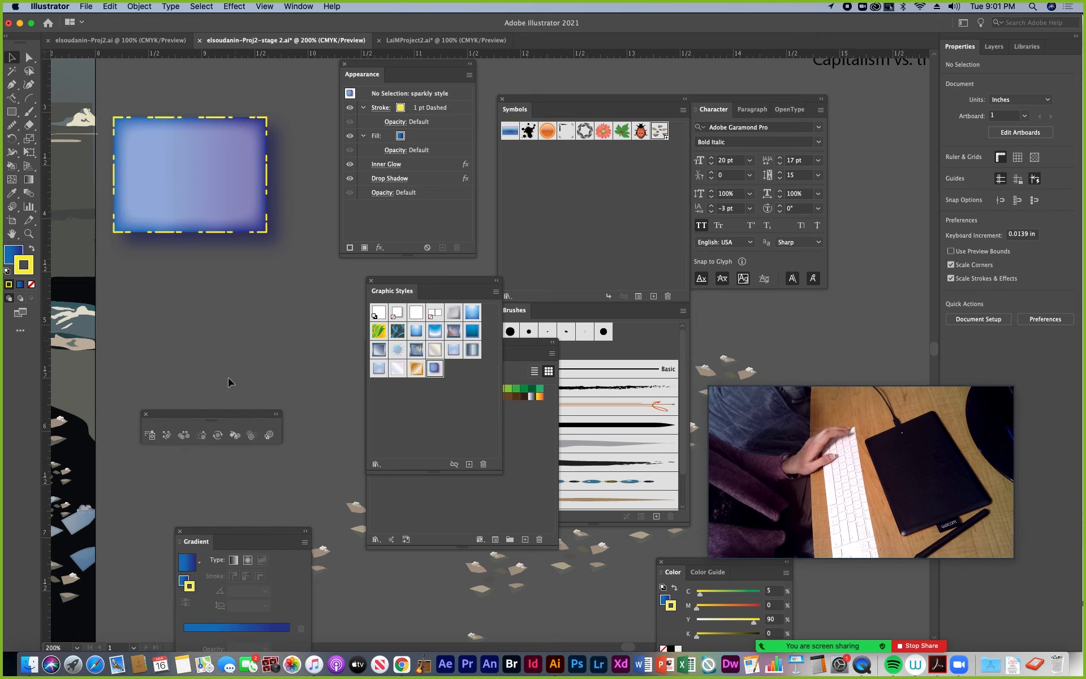
pyautogui.moveTo(164, 372)
pyautogui.mouseDown()
pyautogui.moveTo(274, 308)
pyautogui.moveTo(277, 284)
pyautogui.mouseUp()
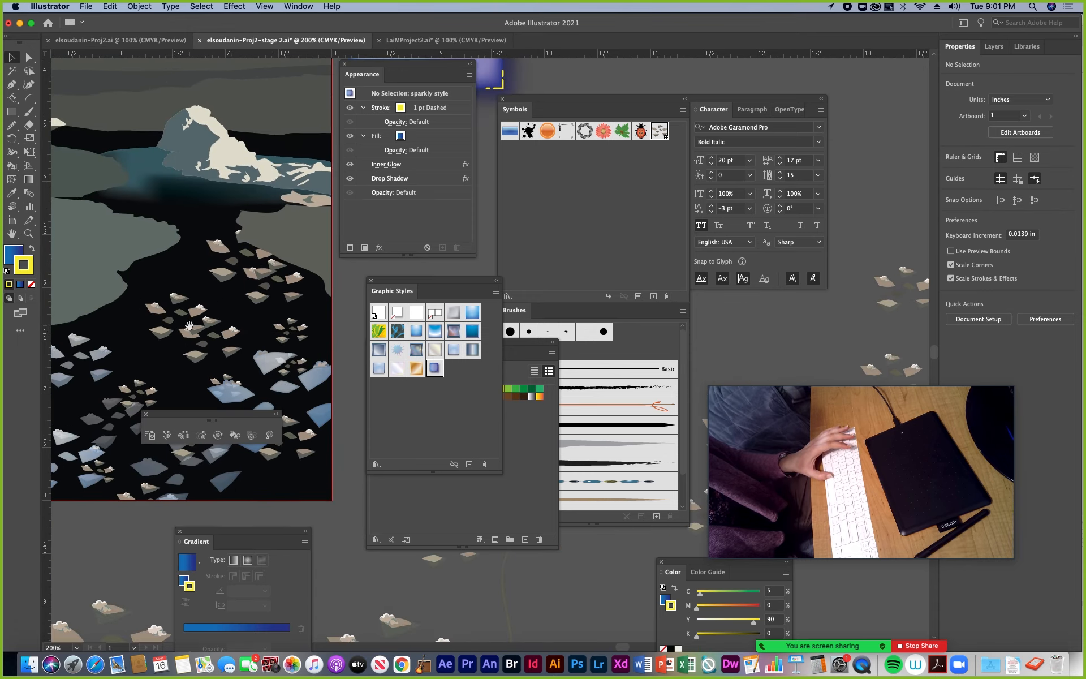
pyautogui.moveTo(190, 326); pyautogui.dragTo(73, 331)
pyautogui.moveTo(271, 185); pyautogui.dragTo(152, 334)
pyautogui.moveTo(282, 290); pyautogui.dragTo(474, 131)
pyautogui.moveTo(469, 183); pyautogui.dragTo(253, 249)
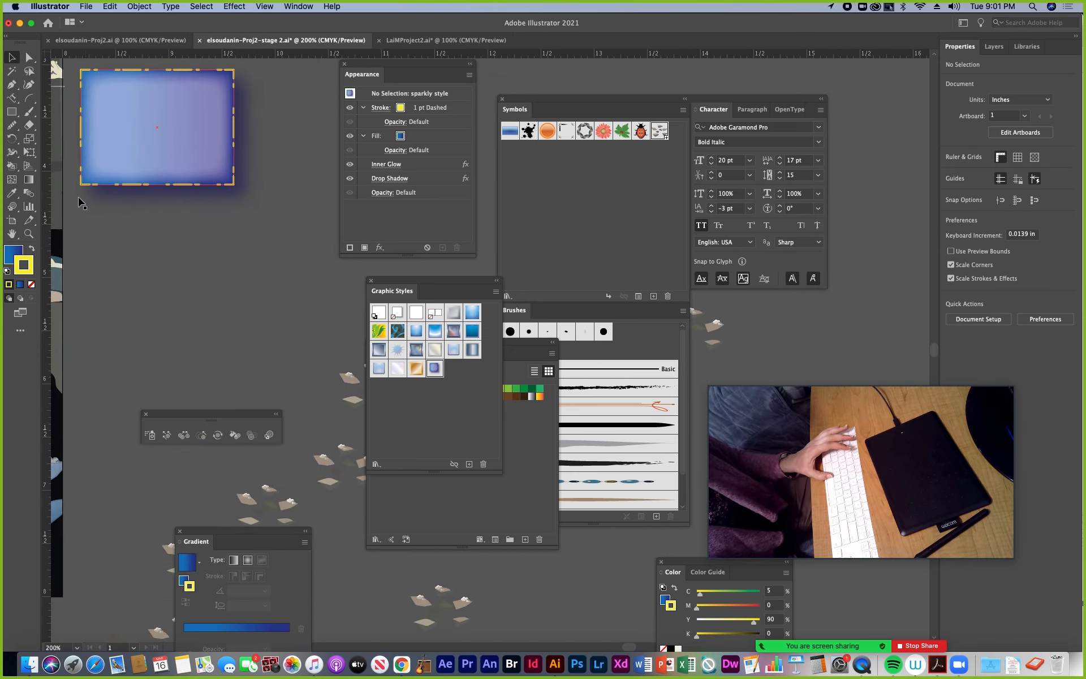
pyautogui.click(12, 112)
pyautogui.moveTo(12, 112); pyautogui.dragTo(62, 139)
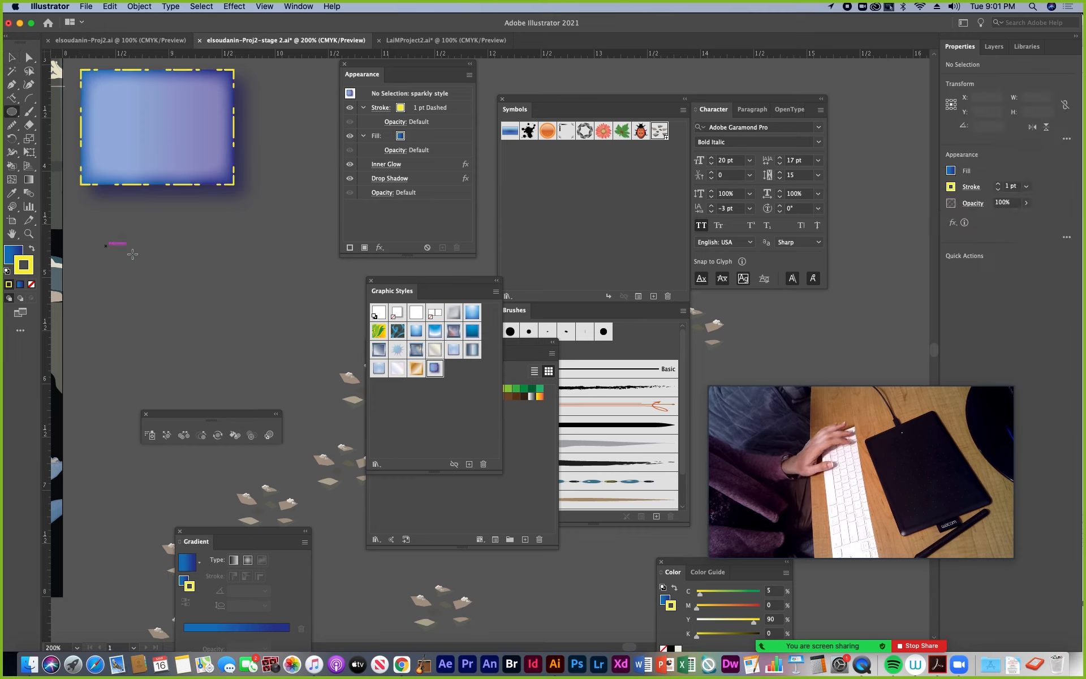
pyautogui.moveTo(105, 246); pyautogui.dragTo(311, 346)
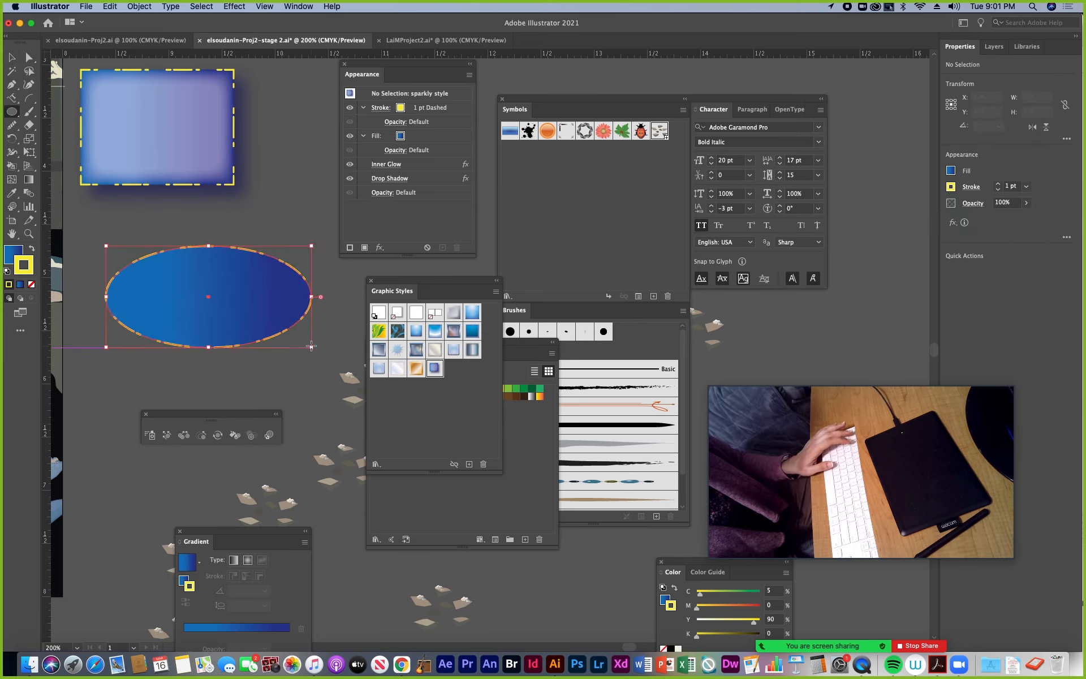
# Reset the ellipse to the default white fill and black stroke, and apply the "sparkly style" graphic style to it
pyautogui.click(8, 272)
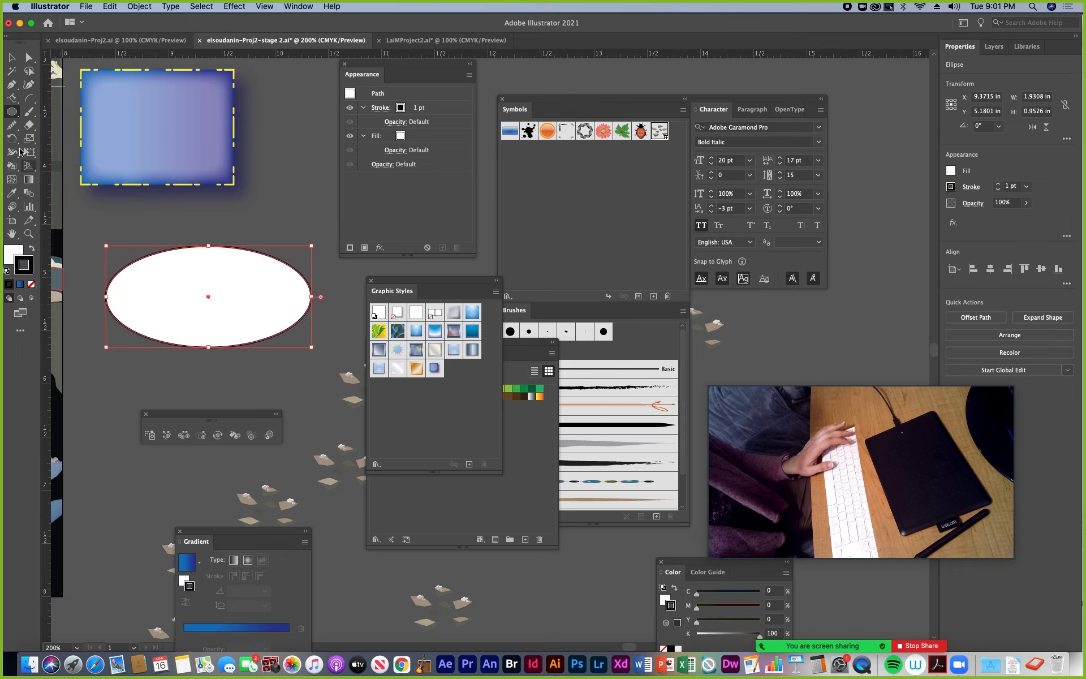
pyautogui.click(12, 57)
pyautogui.click(256, 223)
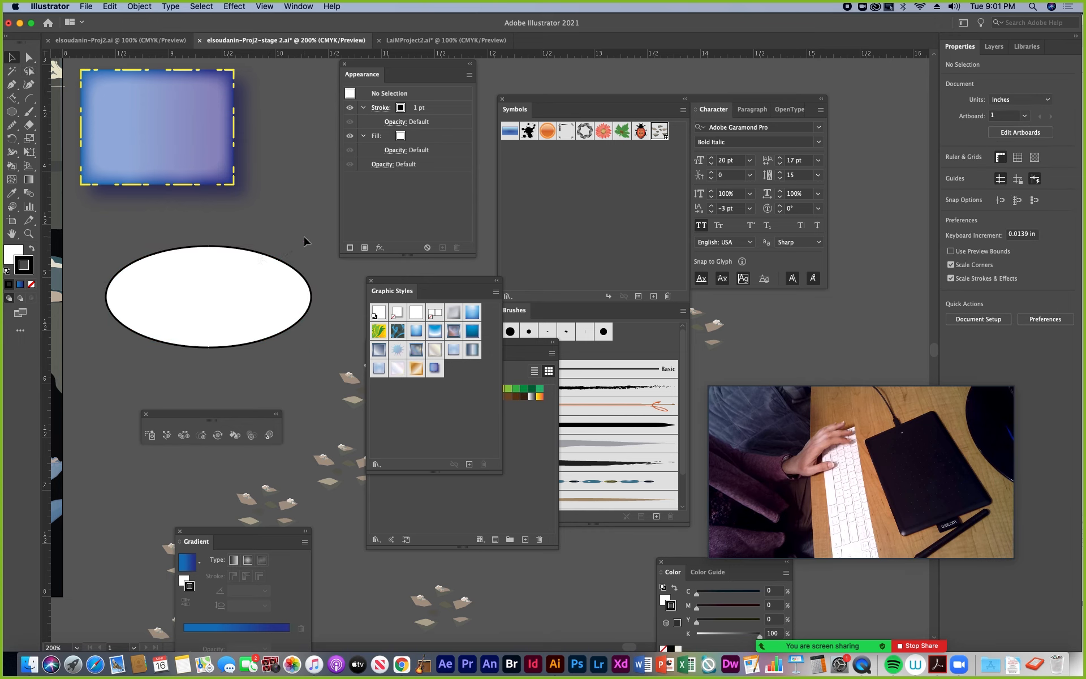
pyautogui.click(252, 281)
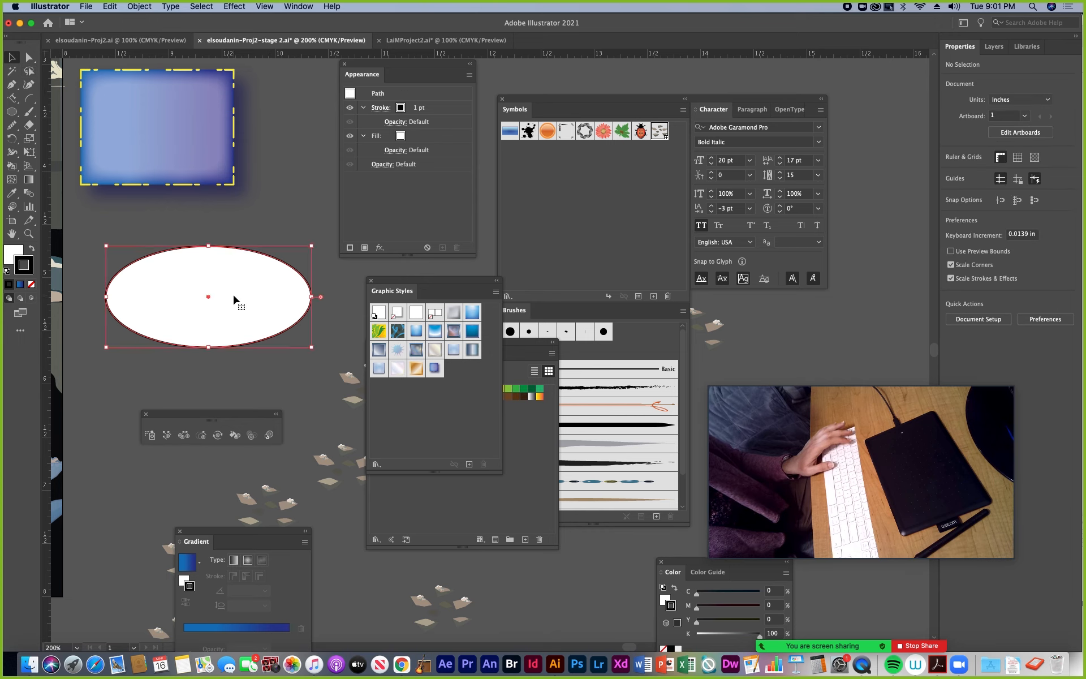
pyautogui.click(435, 369)
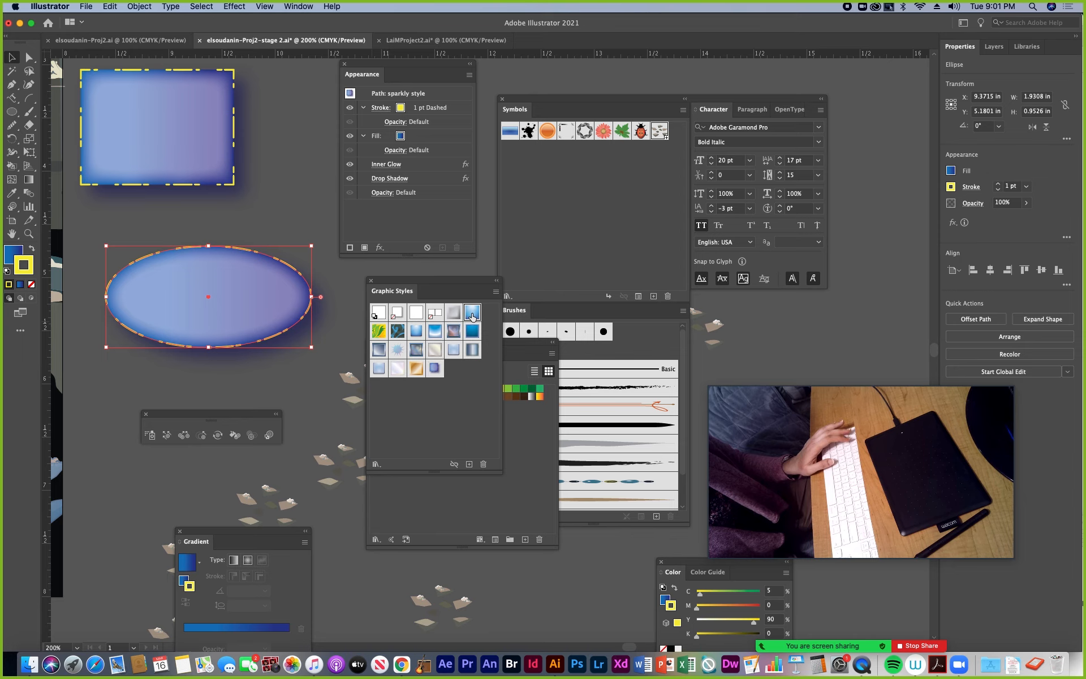
# Apply the Dusk graphic style to the ellipse and examine its stacked fills, including the effects on the second fill
pyautogui.click(472, 314)
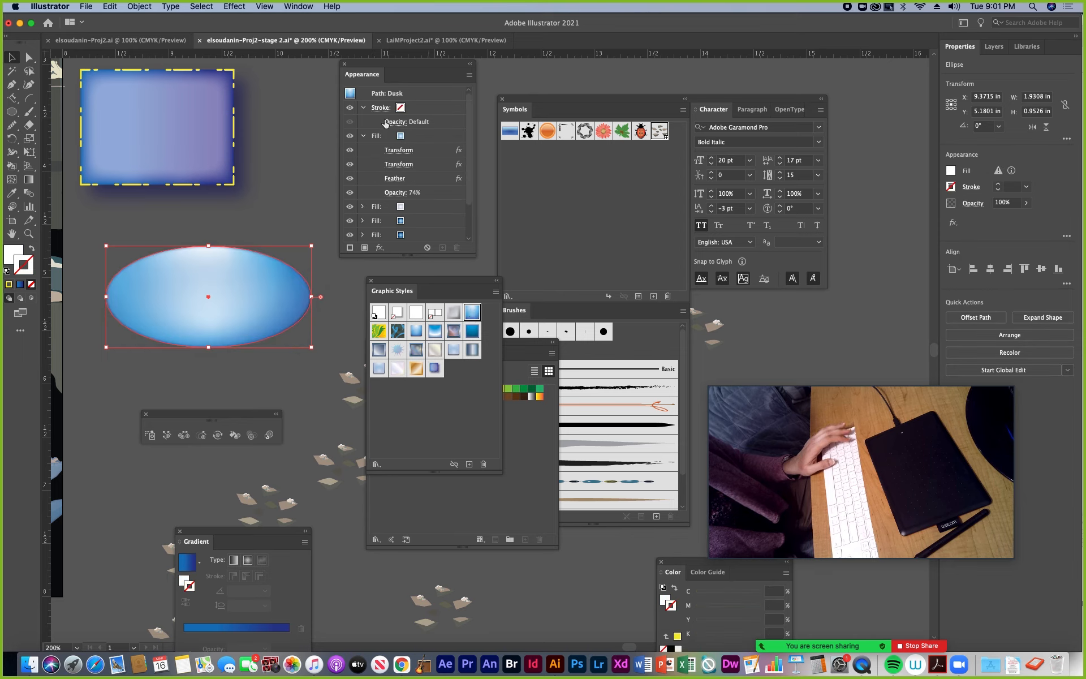
pyautogui.click(364, 136)
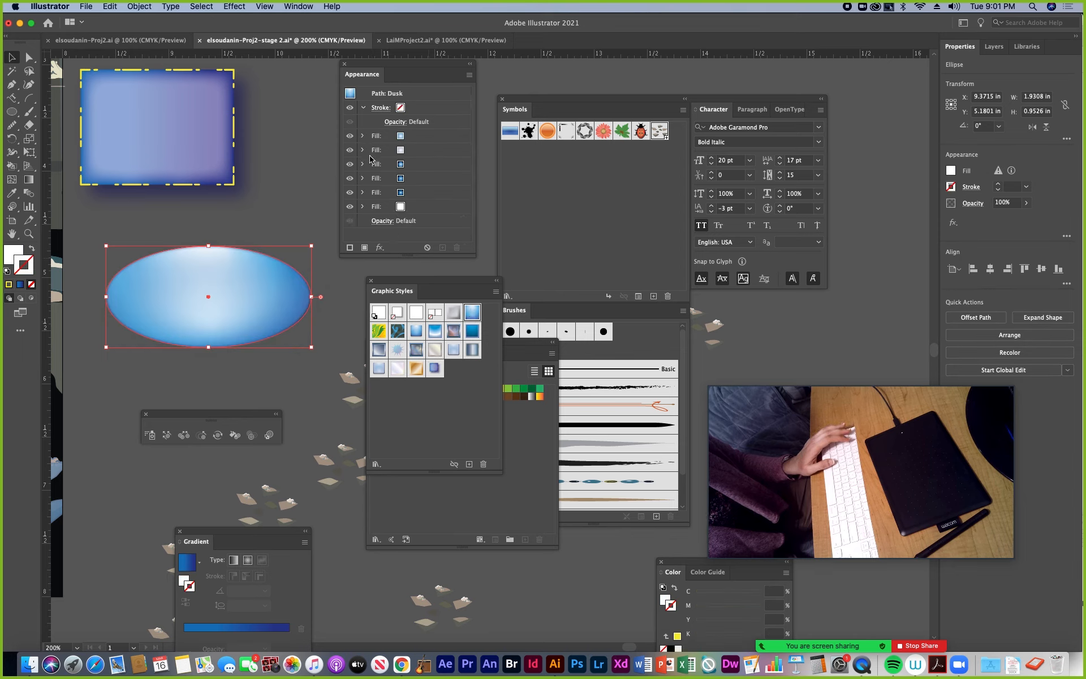
pyautogui.click(469, 76)
pyautogui.press('Escape')
pyautogui.click(407, 154)
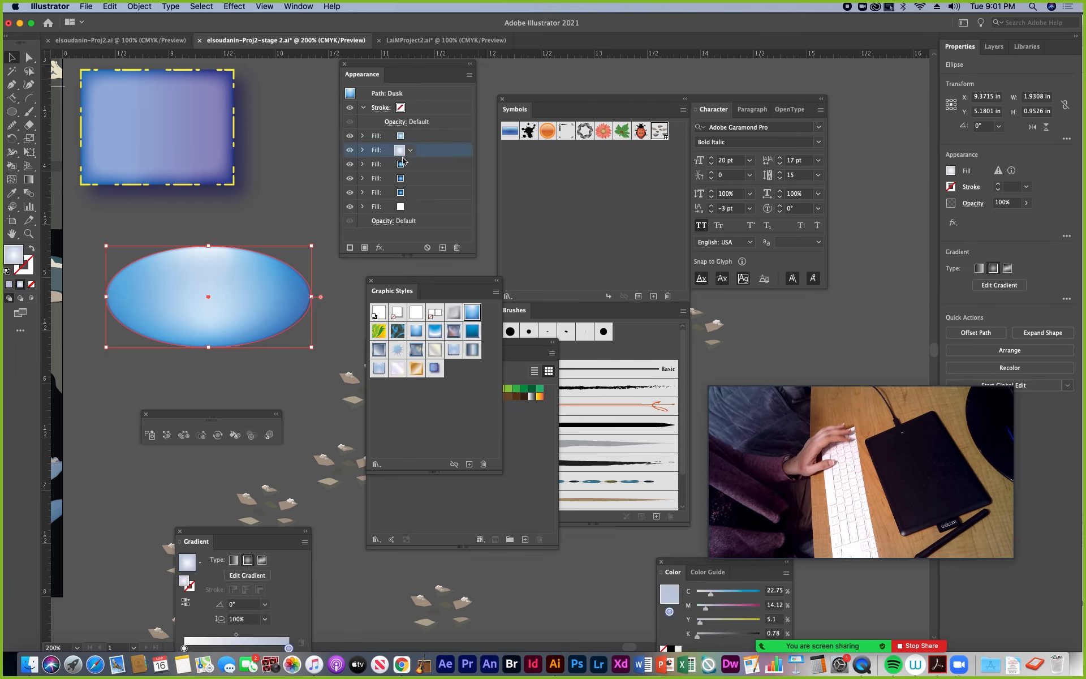
pyautogui.click(362, 150)
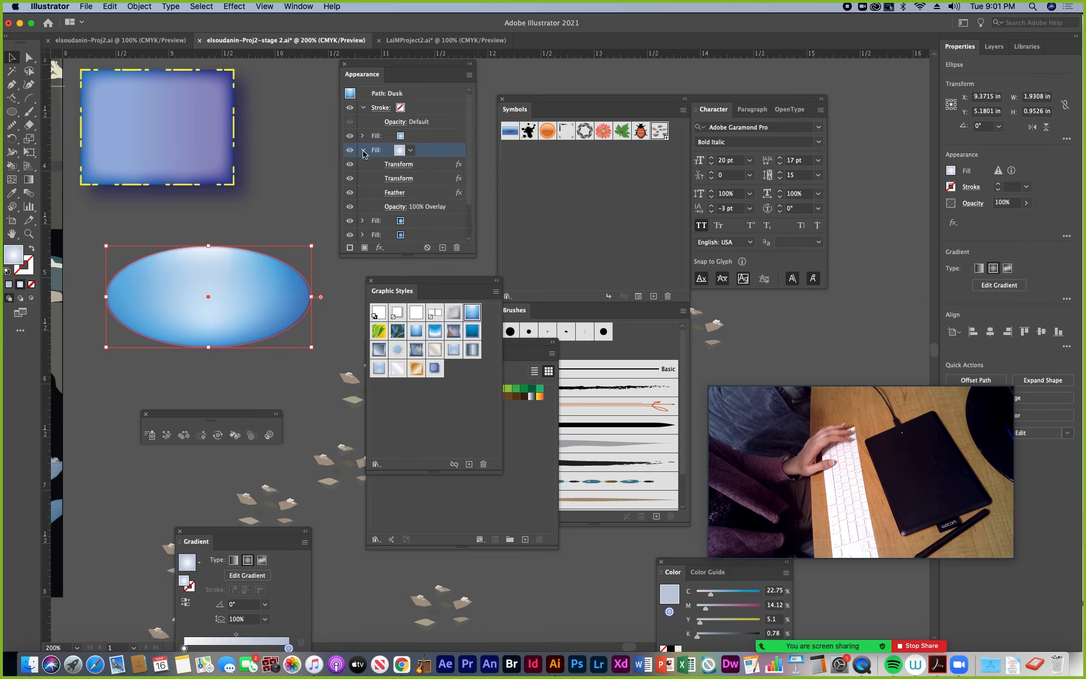
pyautogui.click(363, 151)
# Delete the ellipse below the gradient rectangle
pyautogui.click(287, 145)
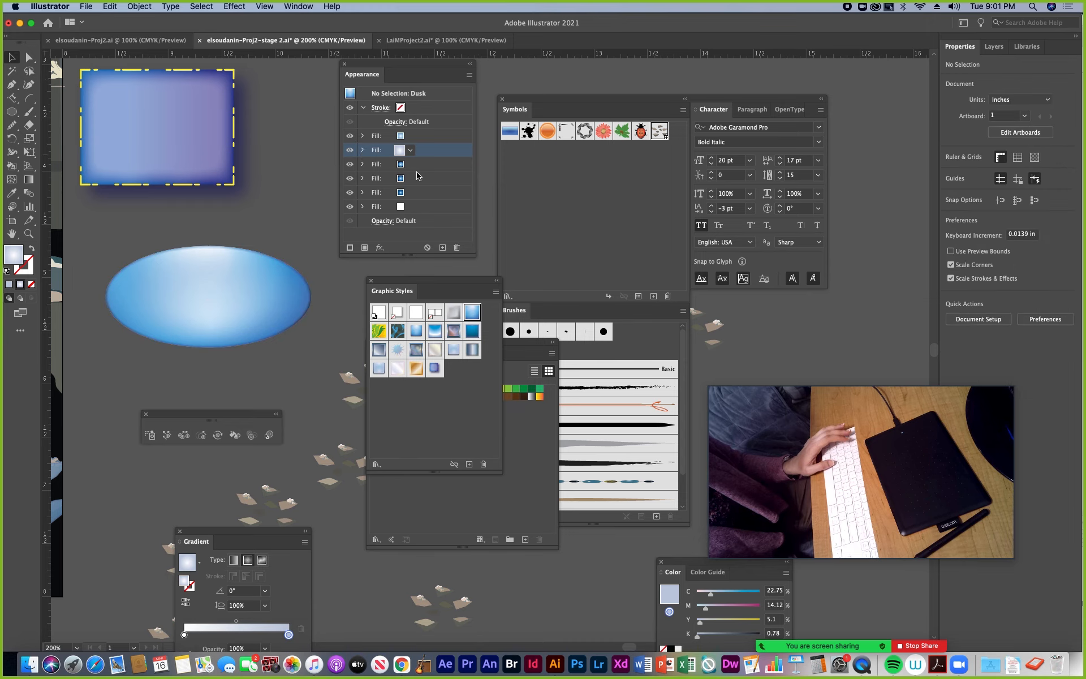
pyautogui.click(241, 259)
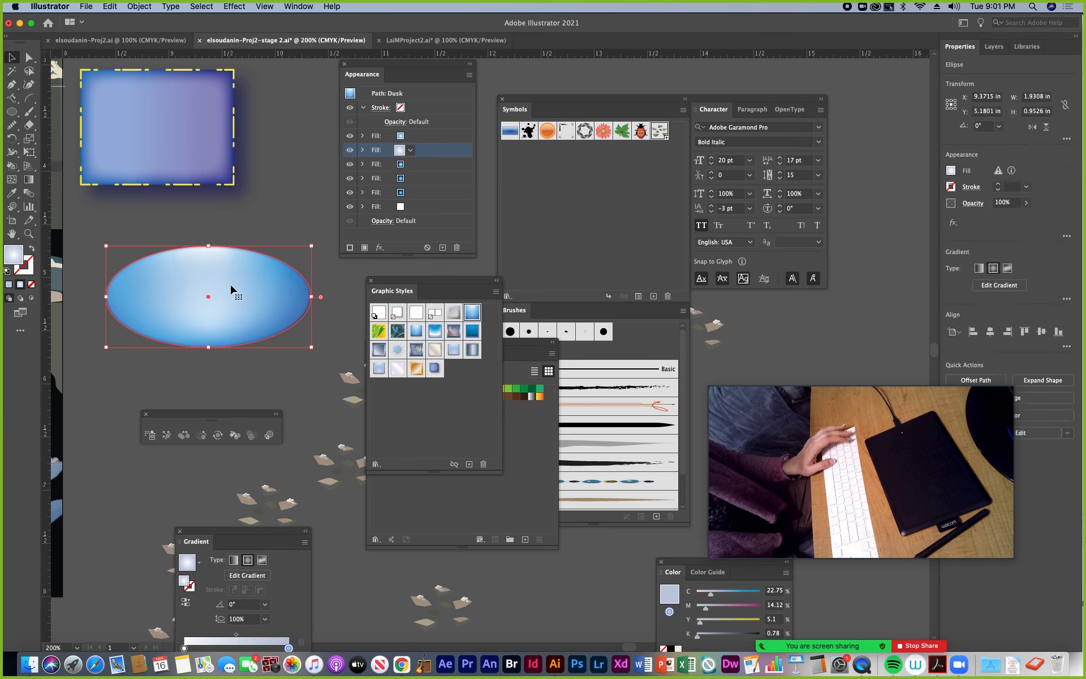
pyautogui.press('Delete')
# Select the Symbol Set of blue ice pieces inside the clip group of the Background layer
pyautogui.press('super+minus')
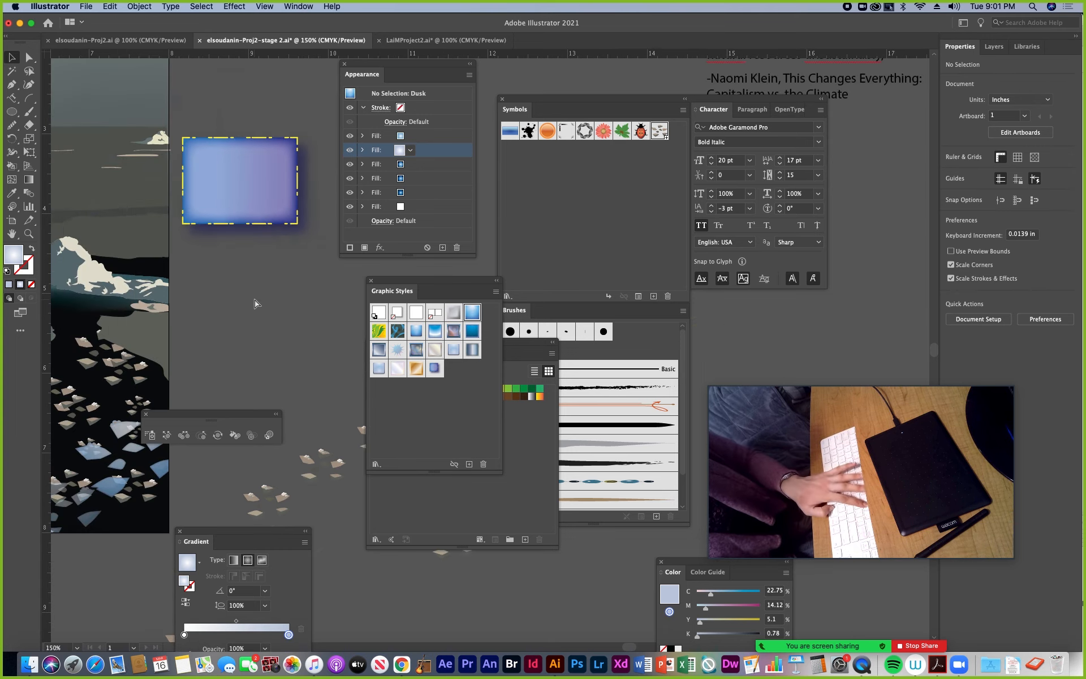
pyautogui.press('super+minus')
pyautogui.scroll(-5, 254, 304)
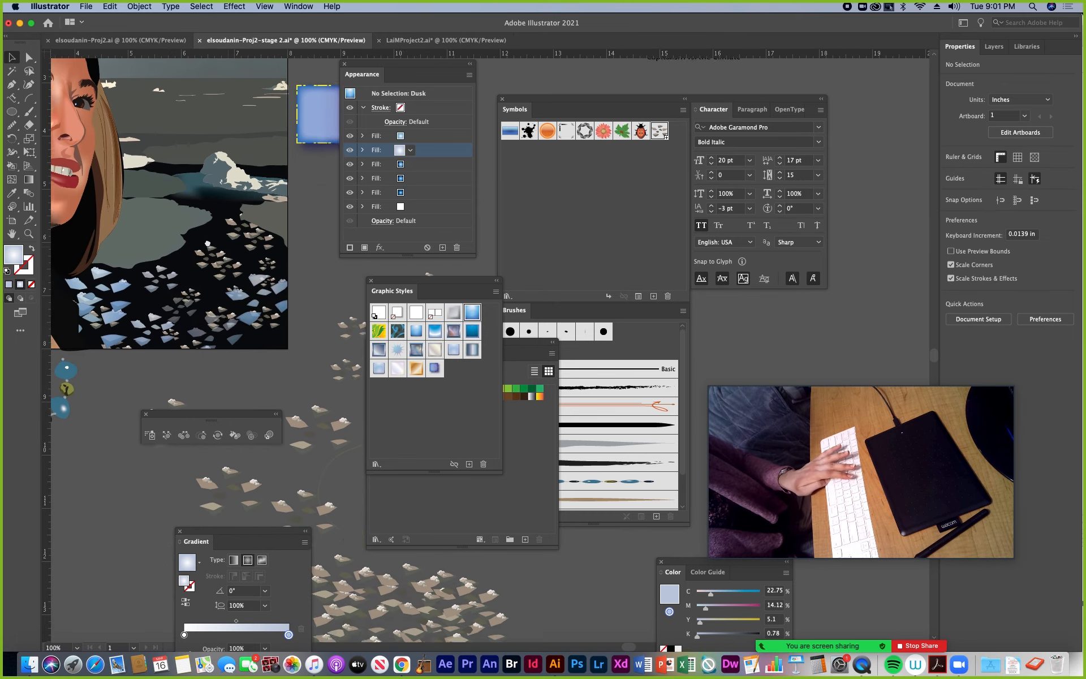
pyautogui.hscroll(2, 193, 198)
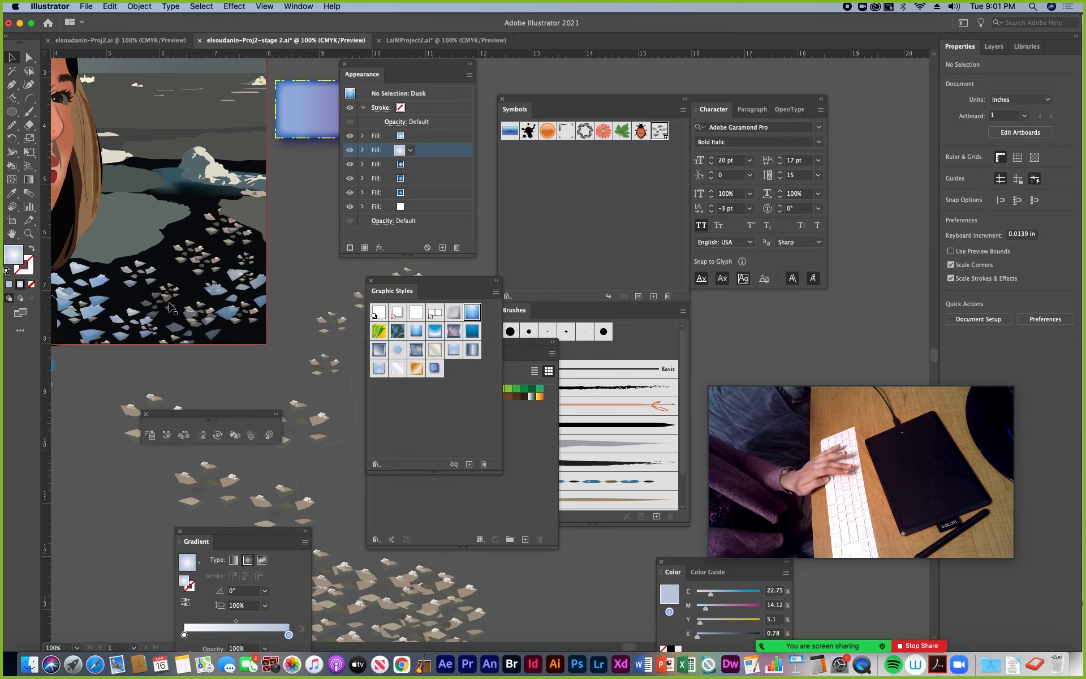
pyautogui.click(992, 47)
pyautogui.moveTo(988, 395); pyautogui.dragTo(811, 393)
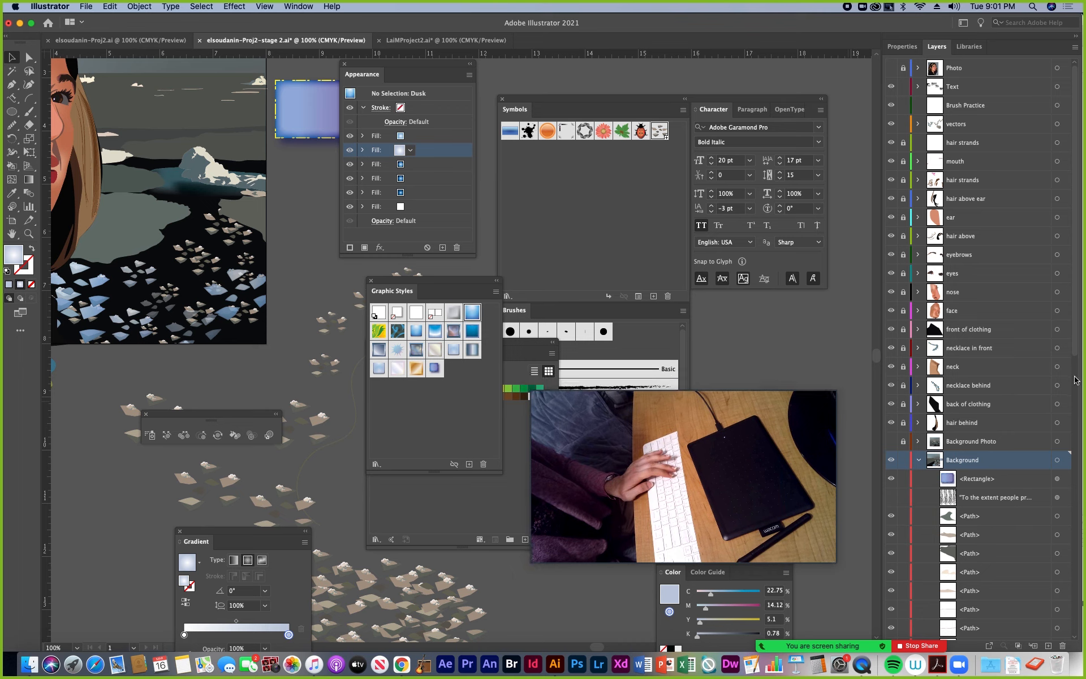
pyautogui.moveTo(1075, 380); pyautogui.dragTo(1049, 540)
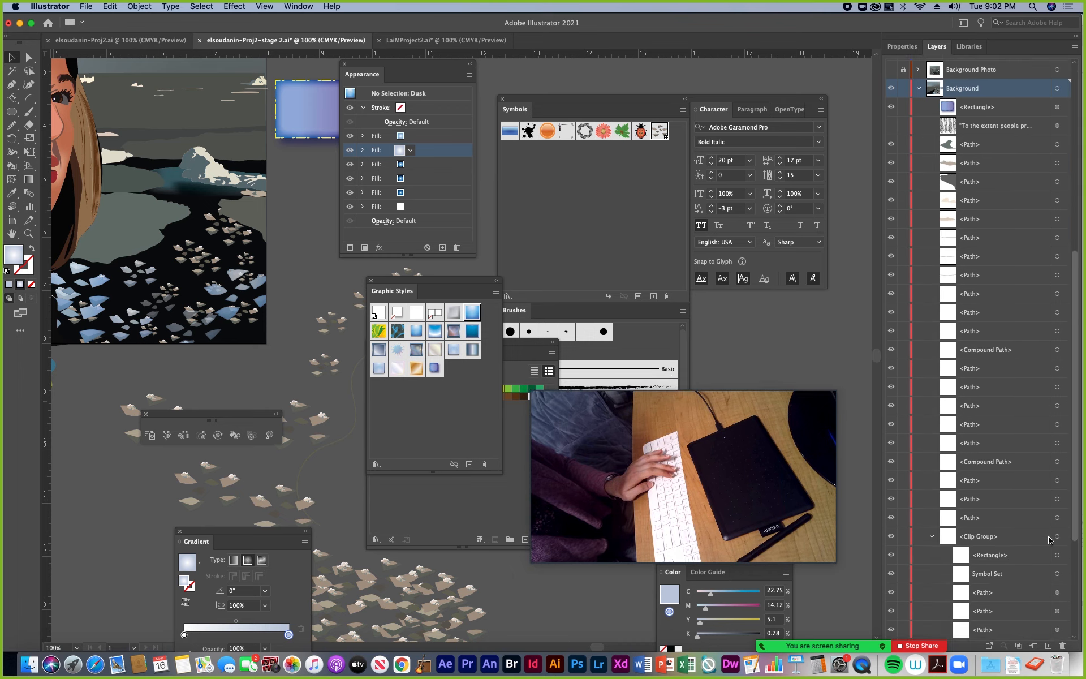
pyautogui.scroll(-5, 961, 396)
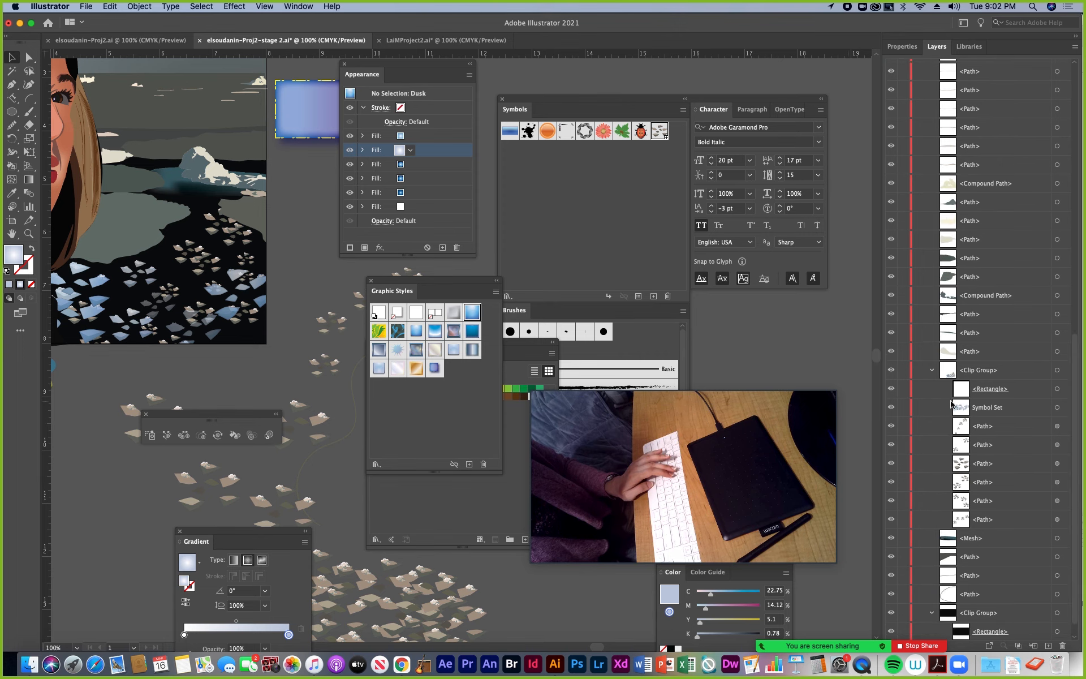
pyautogui.click(1057, 408)
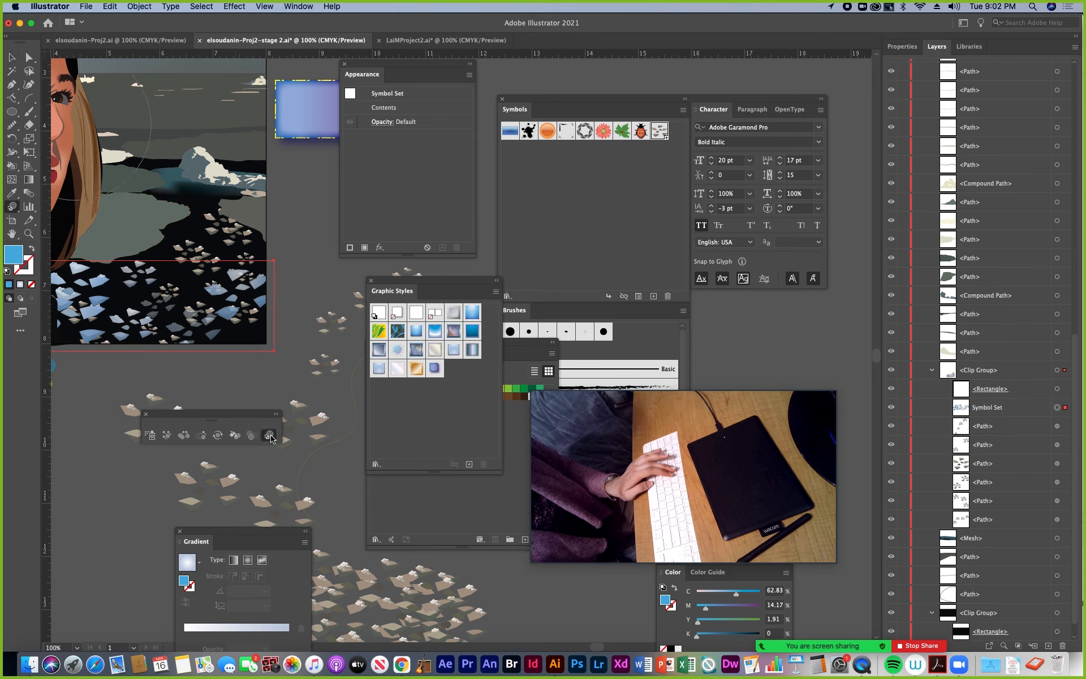
# Brush the "sparkly style" onto the blue ice symbols in the dark water with the Symbol Styler tool
pyautogui.click(435, 369)
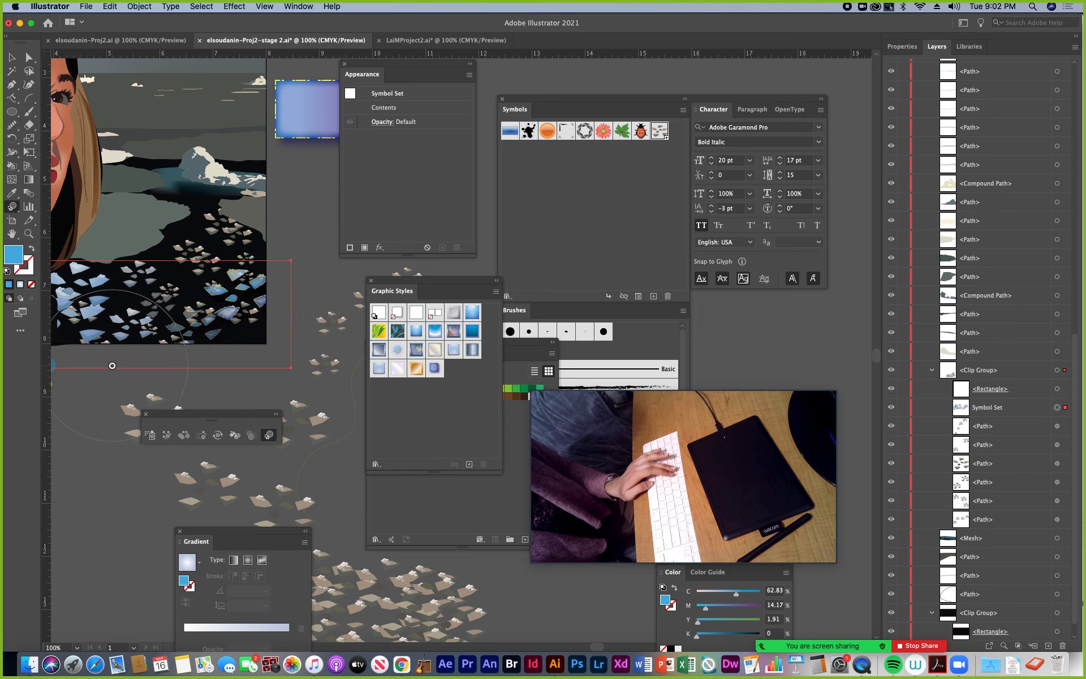
pyautogui.press('super+=')
pyautogui.press('super+=')
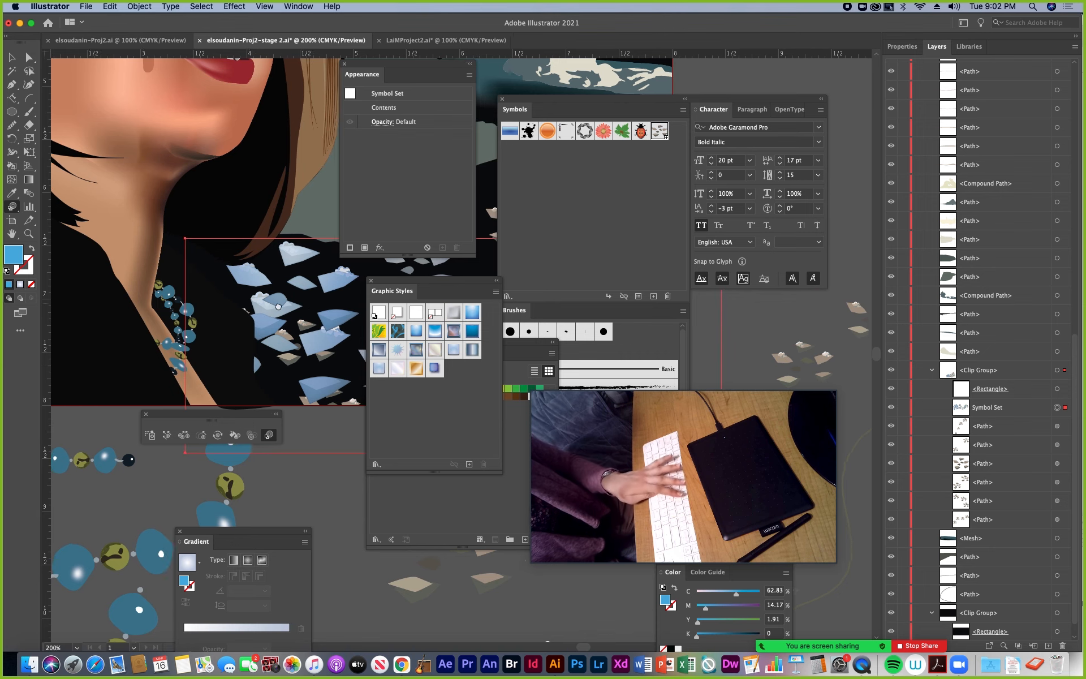
pyautogui.moveTo(323, 325); pyautogui.dragTo(58, 334)
pyautogui.moveTo(235, 334); pyautogui.dragTo(159, 334)
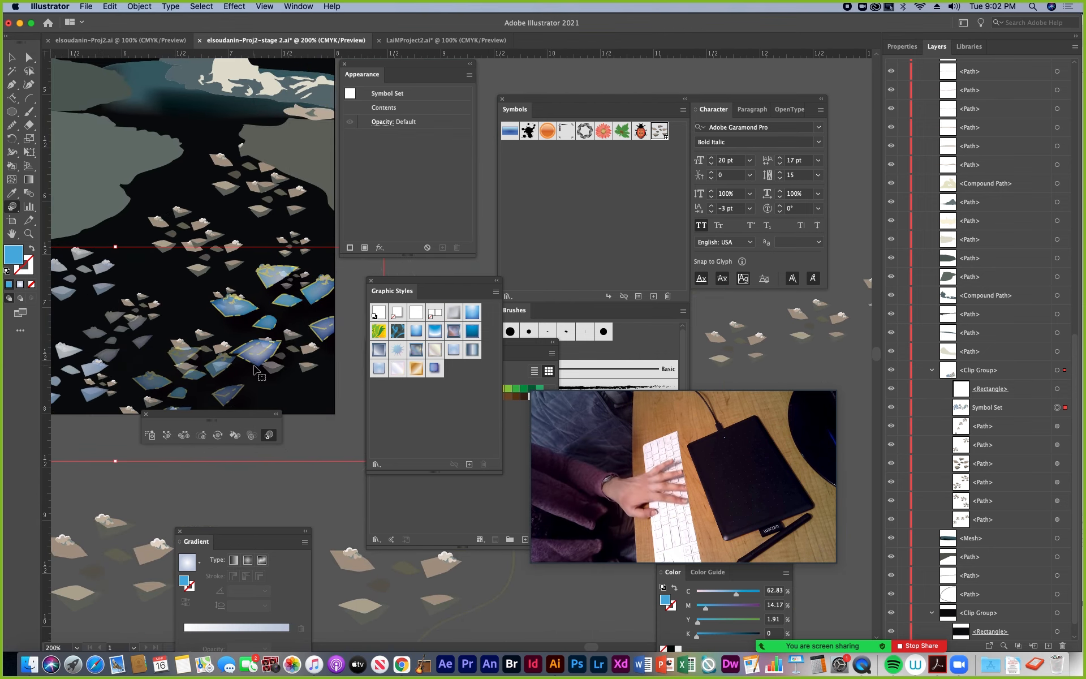
# Move the quote text block from beside the artboard into the sky at the portrait's upper right
pyautogui.press('super+minus')
pyautogui.press('super+minus')
pyautogui.press('super+minus')
pyautogui.moveTo(300, 314); pyautogui.dragTo(107, 325)
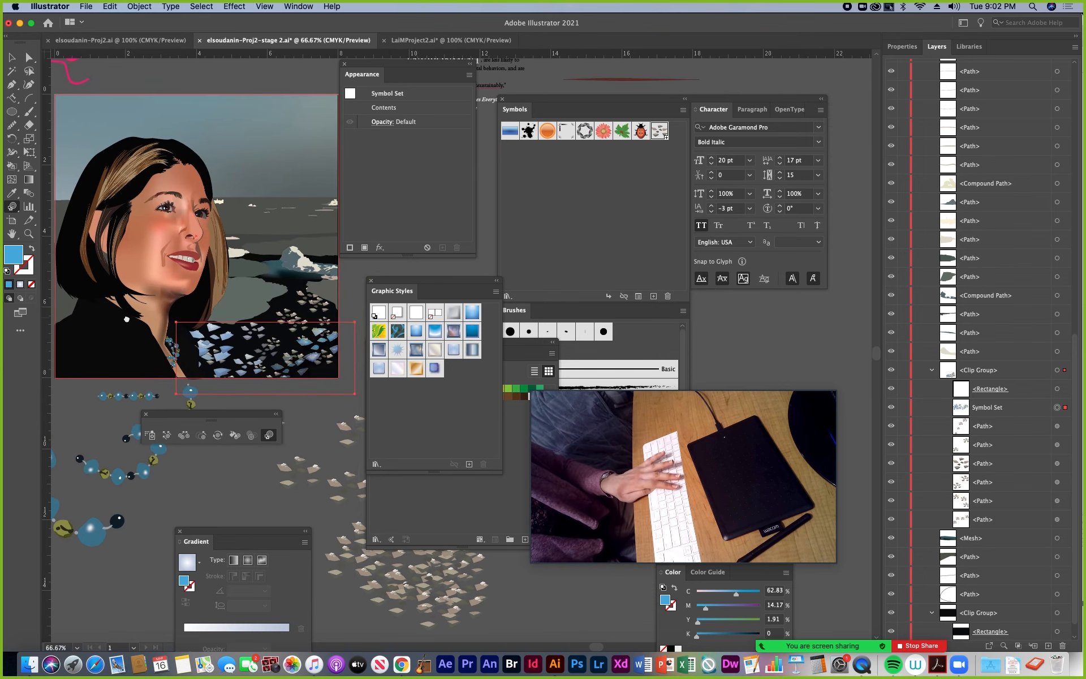
pyautogui.click(12, 57)
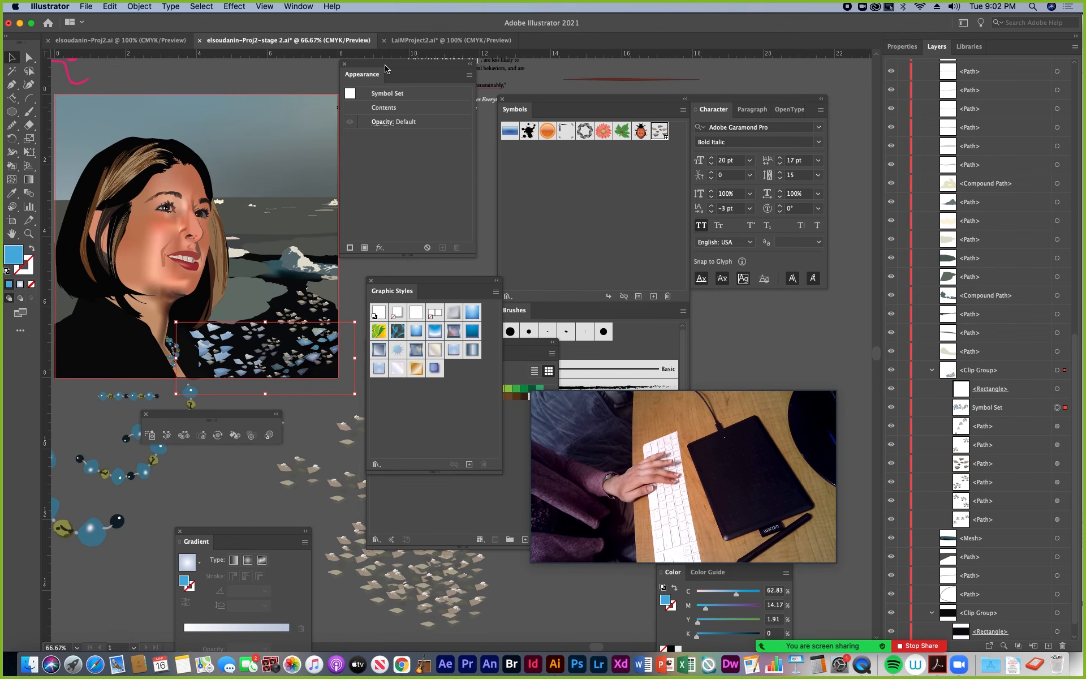
pyautogui.moveTo(385, 65); pyautogui.dragTo(411, 180)
pyautogui.click(444, 73)
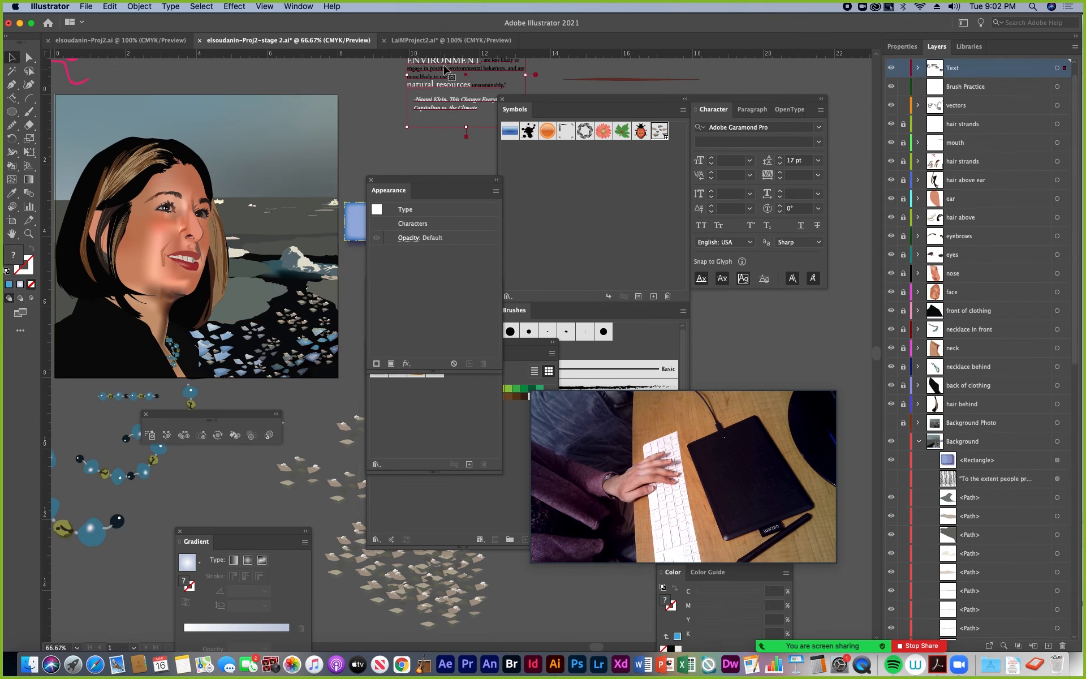
pyautogui.moveTo(441, 72); pyautogui.dragTo(253, 156)
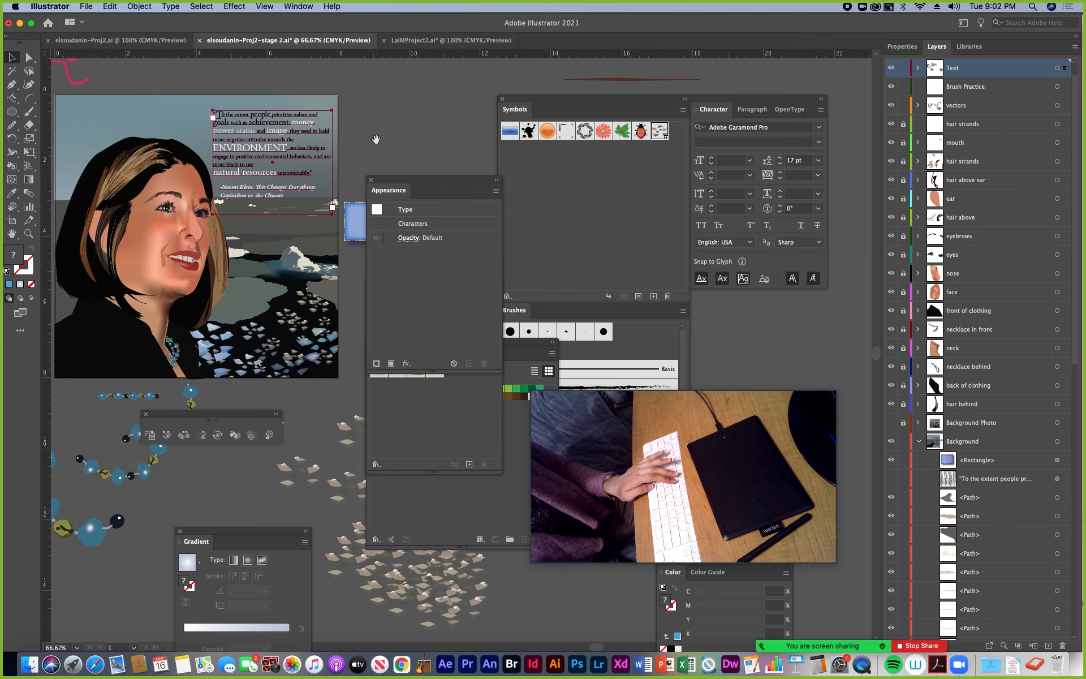
# Move Appearance and Graphic Styles below the artwork to clear the area beside the portrait
pyautogui.moveTo(401, 188); pyautogui.dragTo(301, 456)
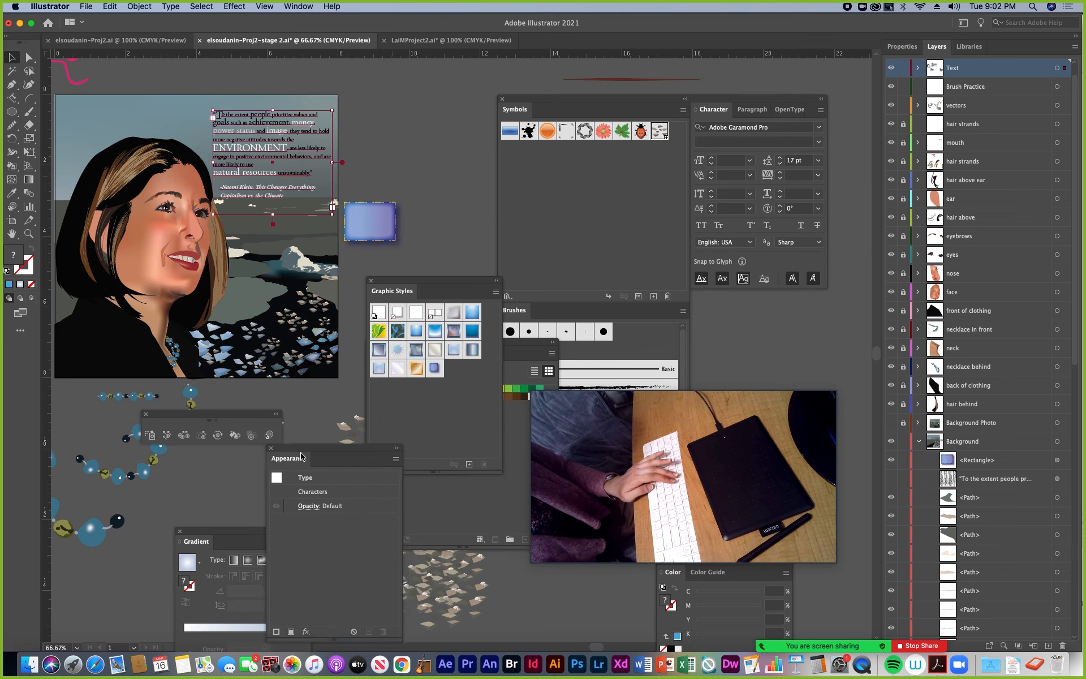
pyautogui.moveTo(388, 290); pyautogui.dragTo(446, 504)
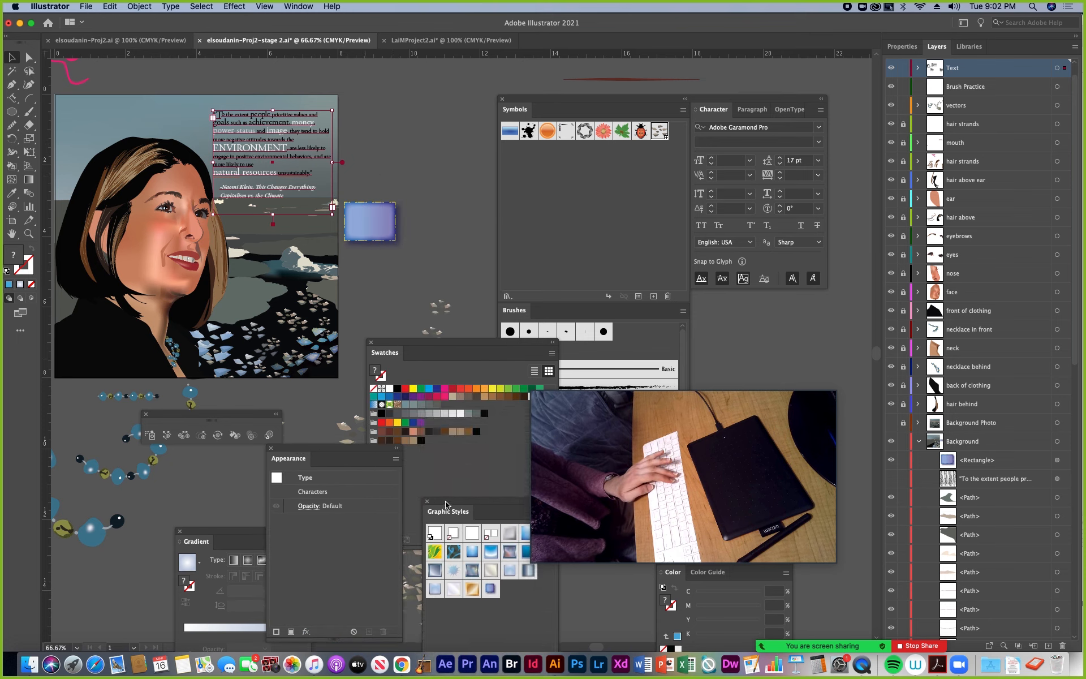
pyautogui.moveTo(253, 262); pyautogui.dragTo(299, 253)
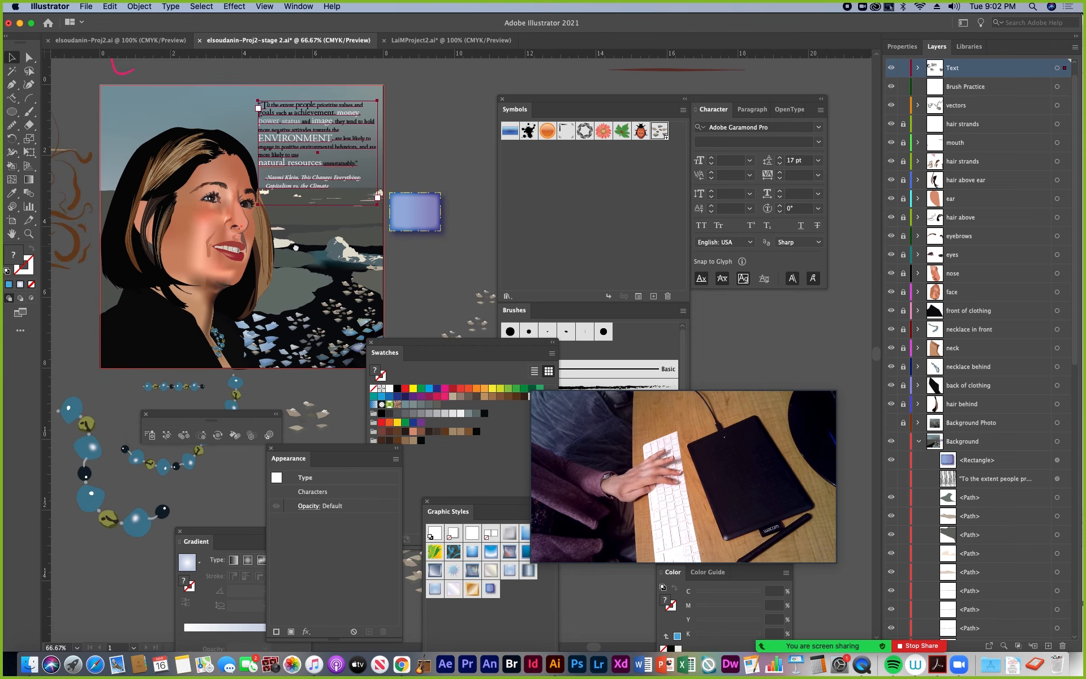